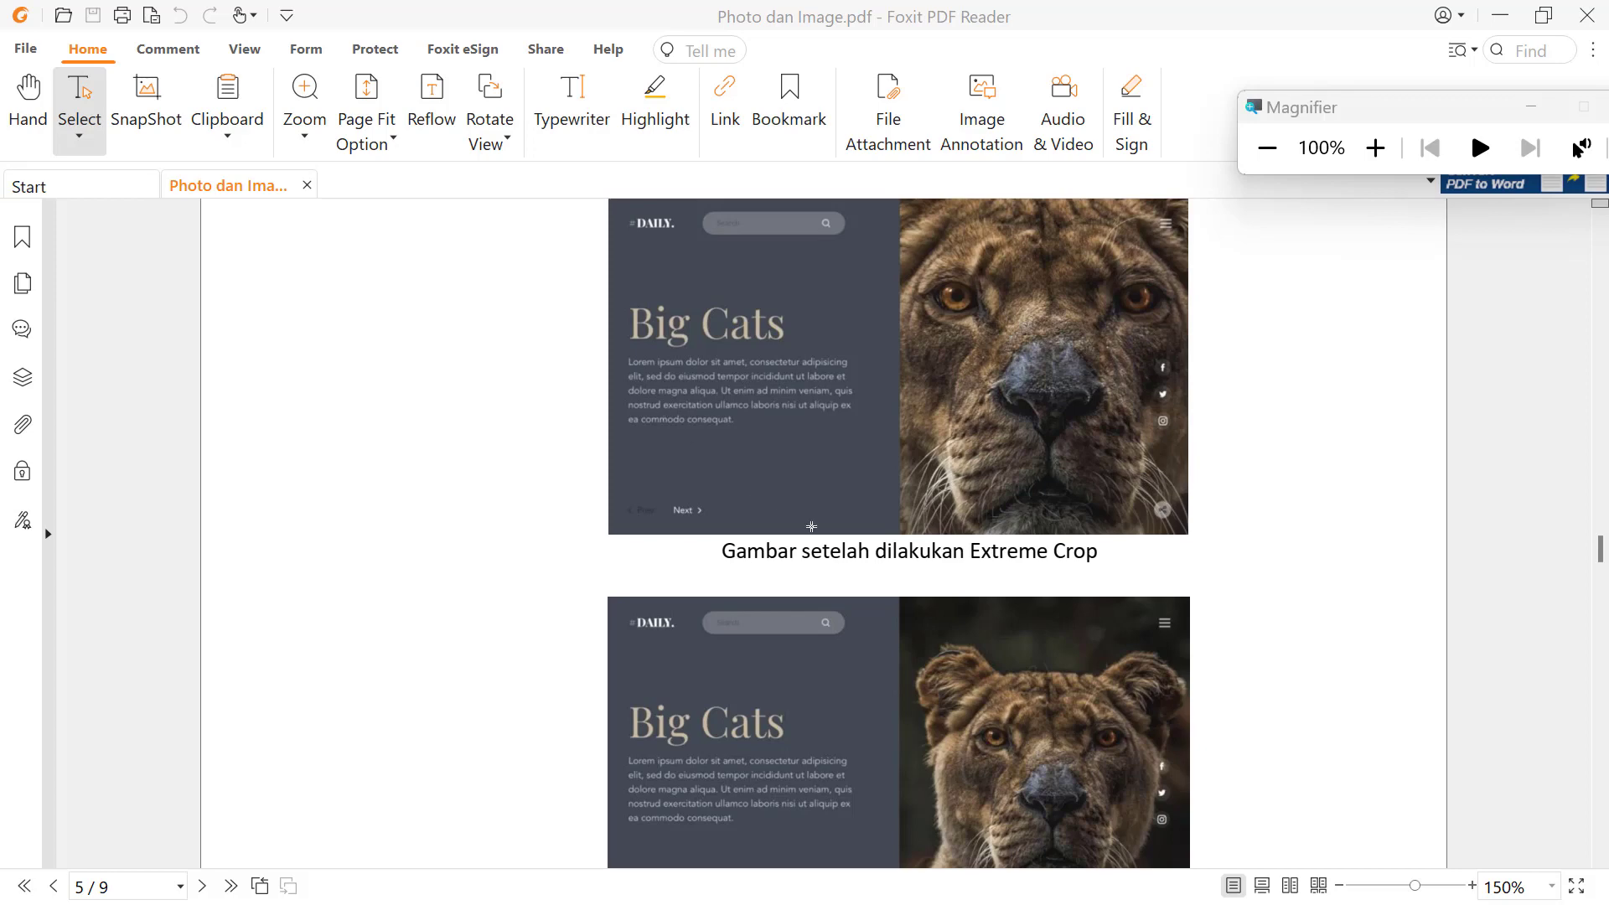
# Step: Scroll past the page 5 lion layouts to the page 6 guitar extreme-crop example
pyautogui.scroll(-1, 811, 527)
pyautogui.scroll(-1, 810, 521)
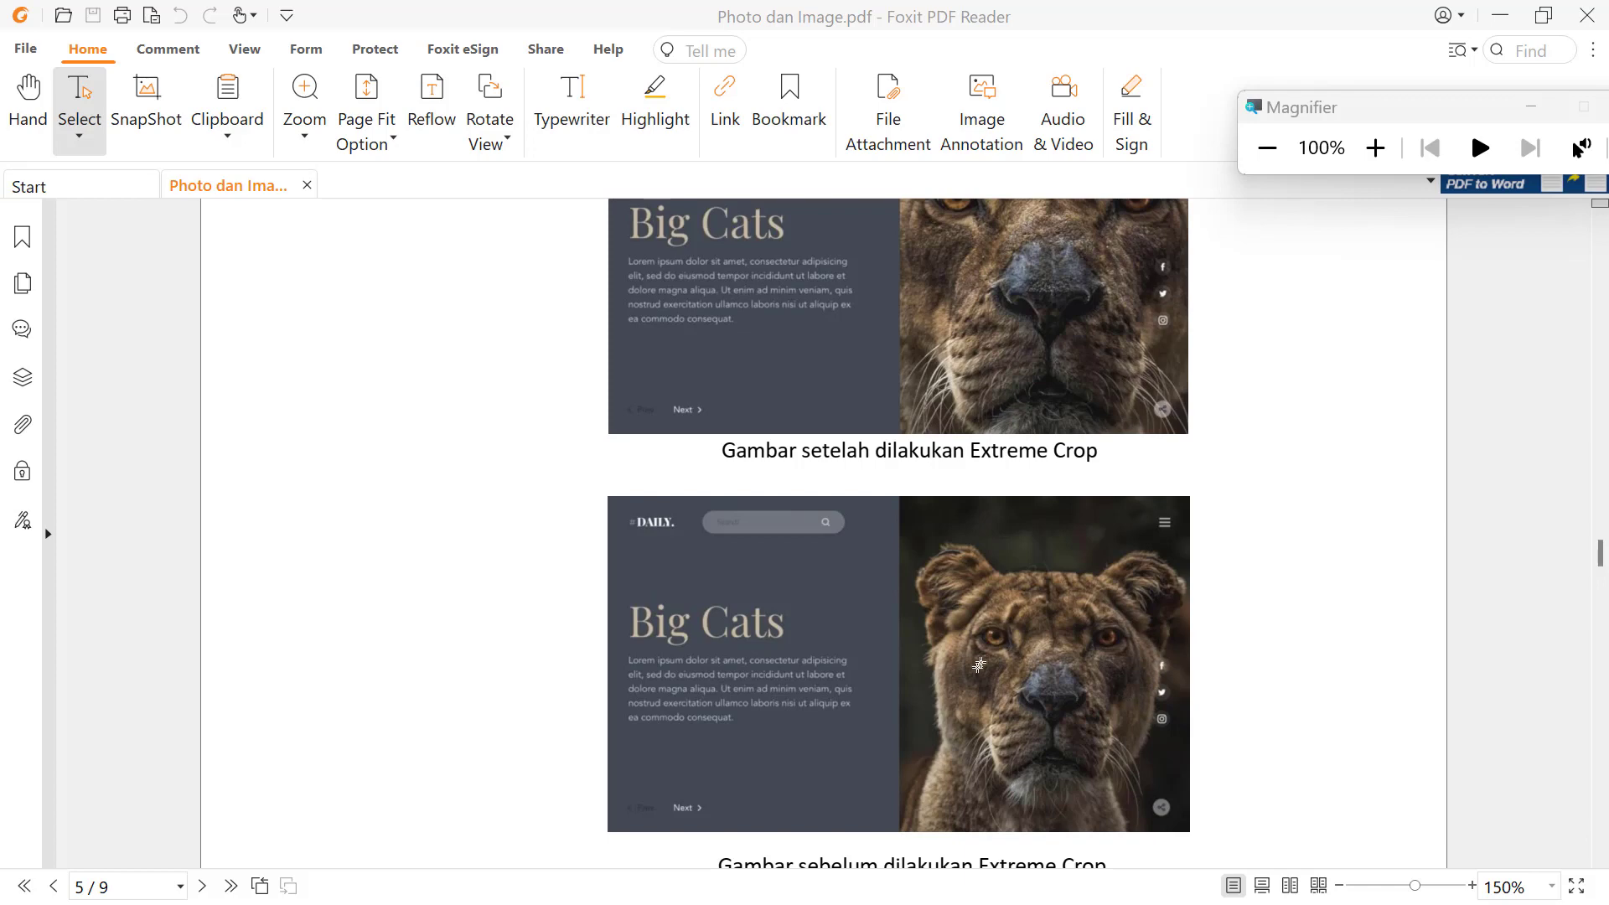
pyautogui.scroll(1, 976, 545)
pyautogui.scroll(1, 971, 374)
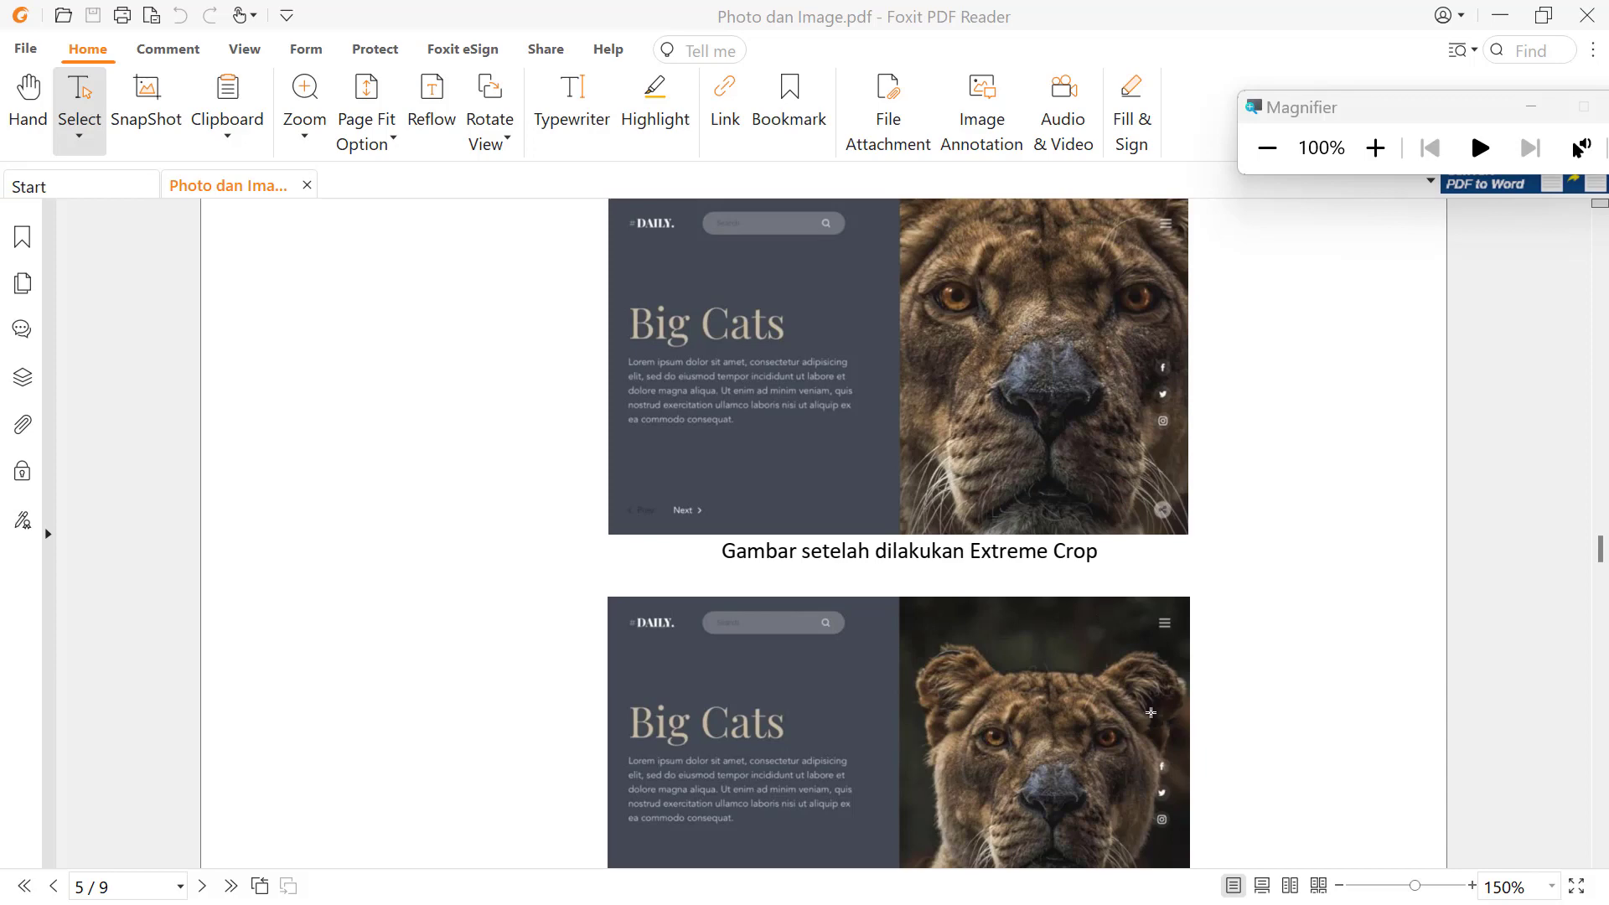
pyautogui.scroll(-1, 1150, 712)
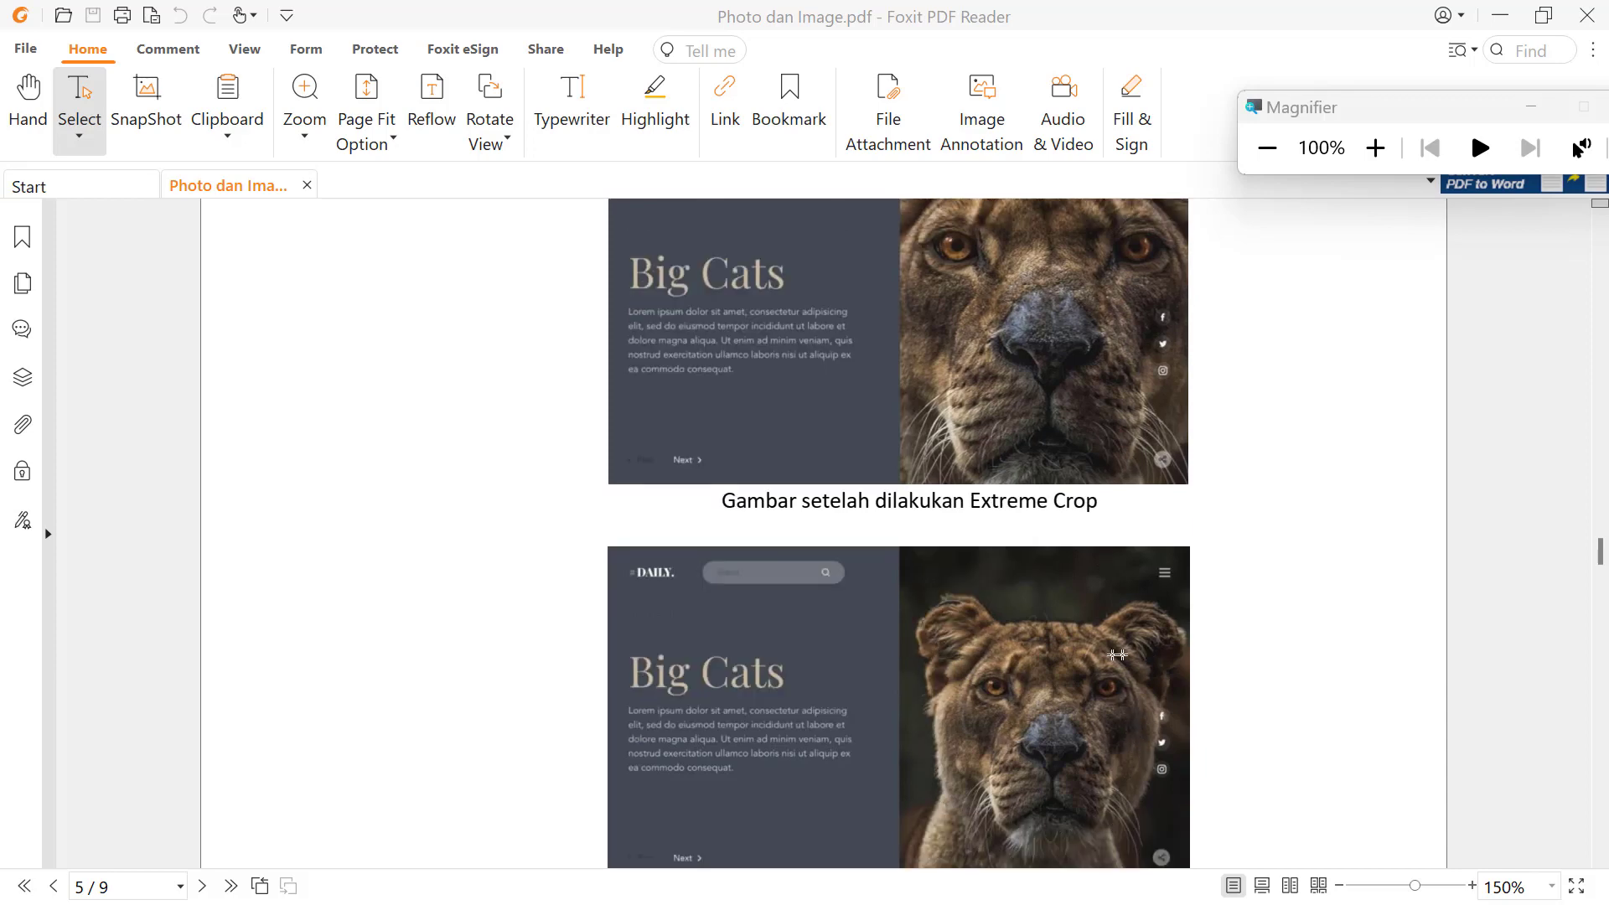
pyautogui.scroll(1, 981, 604)
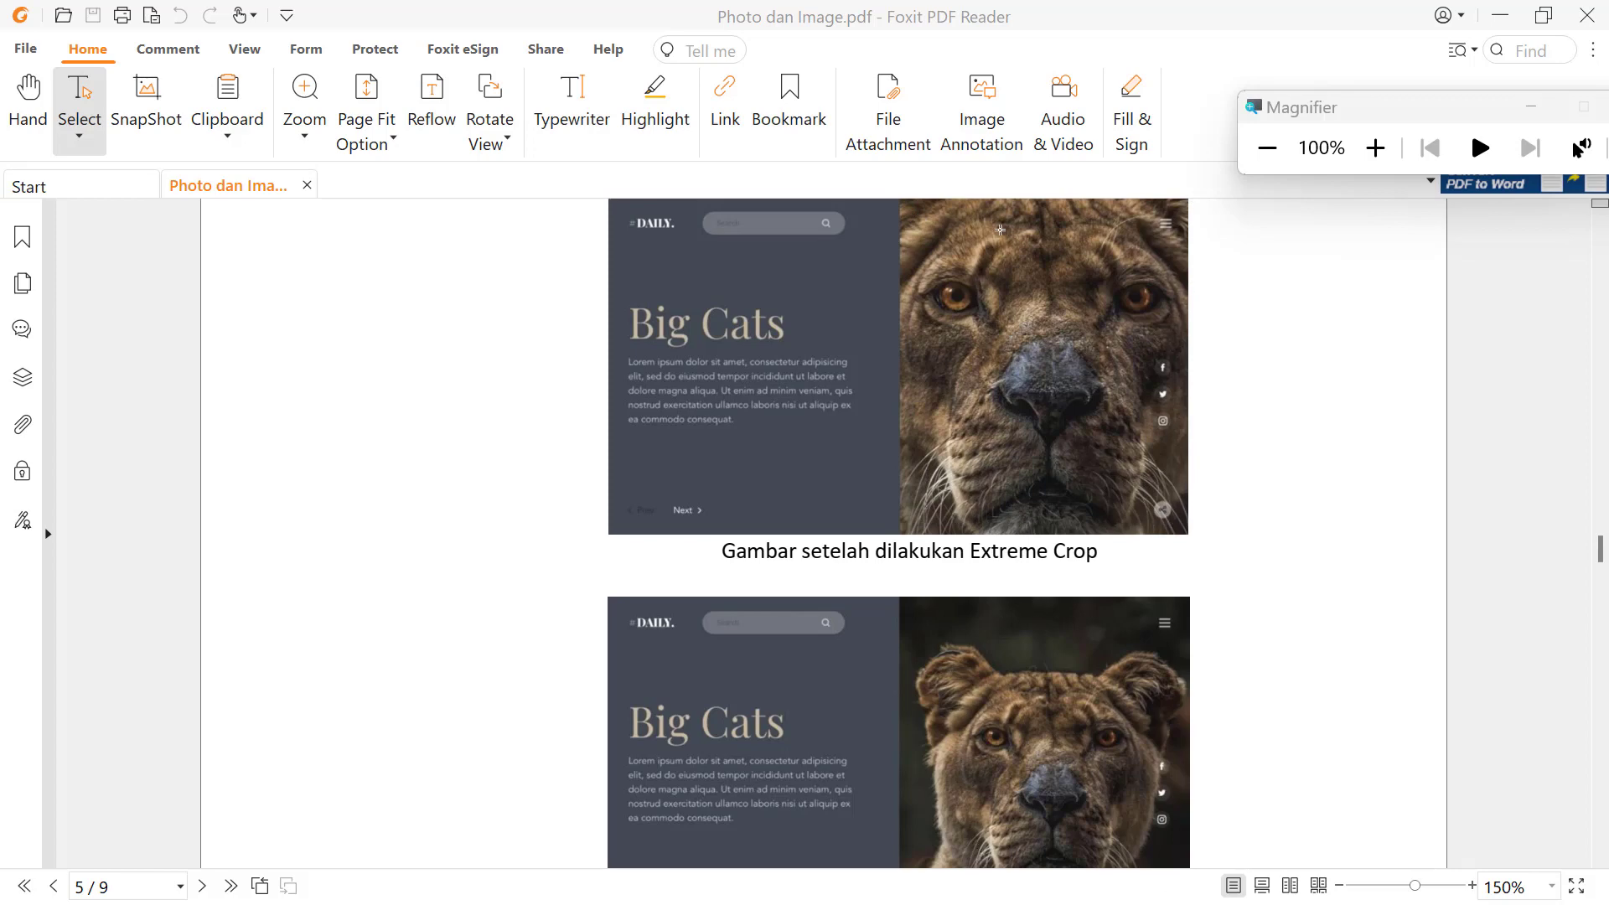
pyautogui.scroll(-10, 926, 462)
# Step: Scroll to the banner example captioned 'Gambar proses extrem crop pada banner'
pyautogui.scroll(-3, 925, 462)
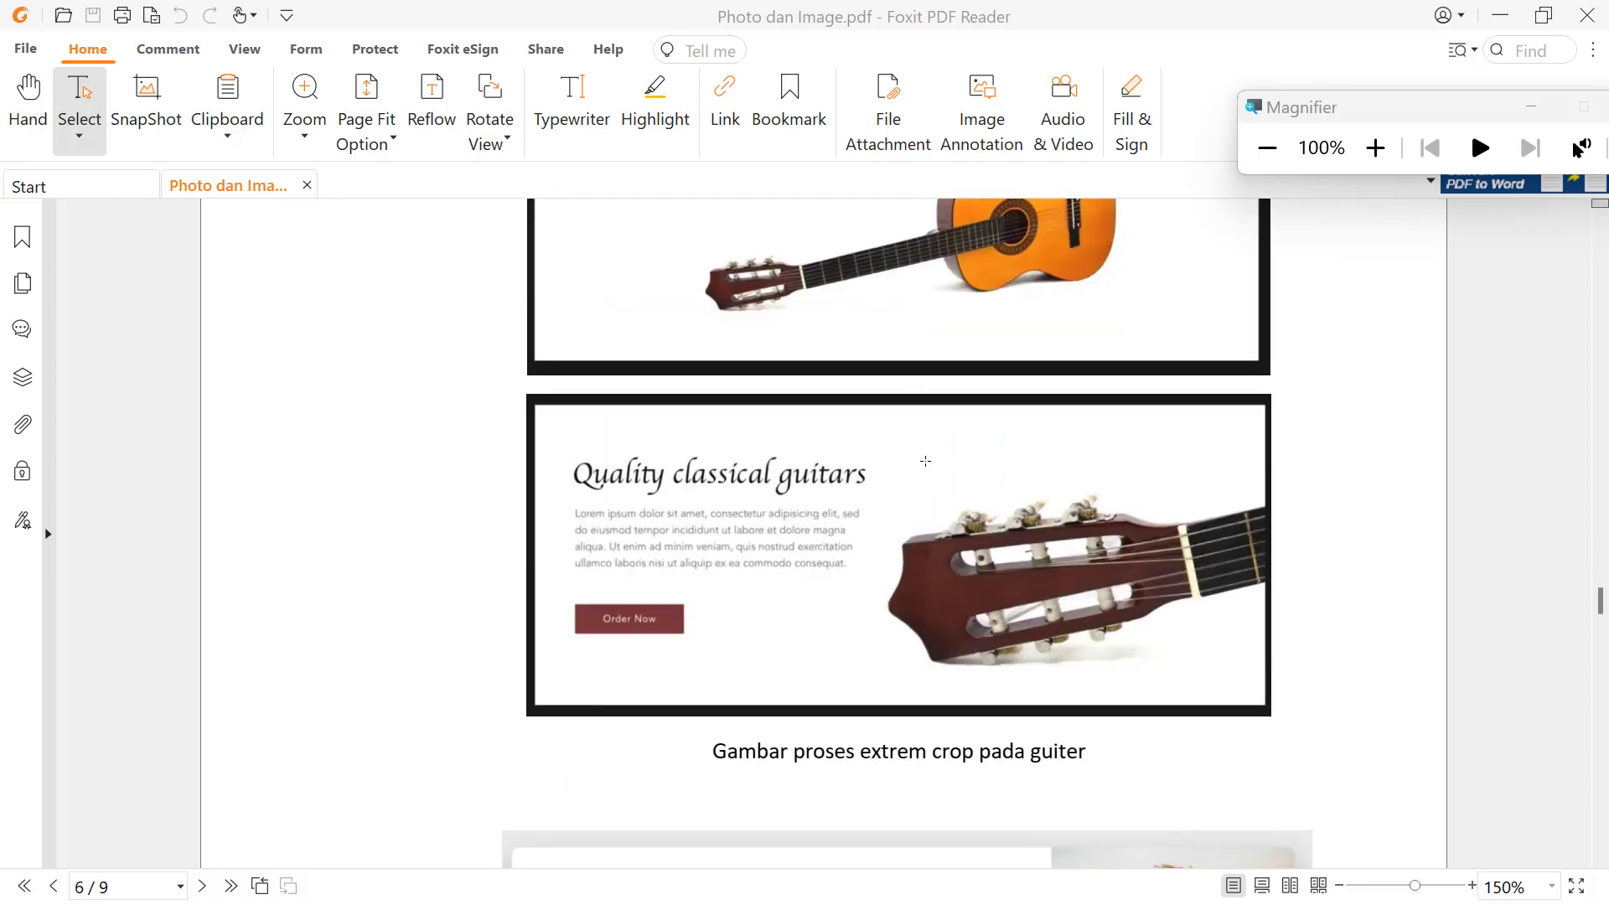
pyautogui.scroll(1, 925, 462)
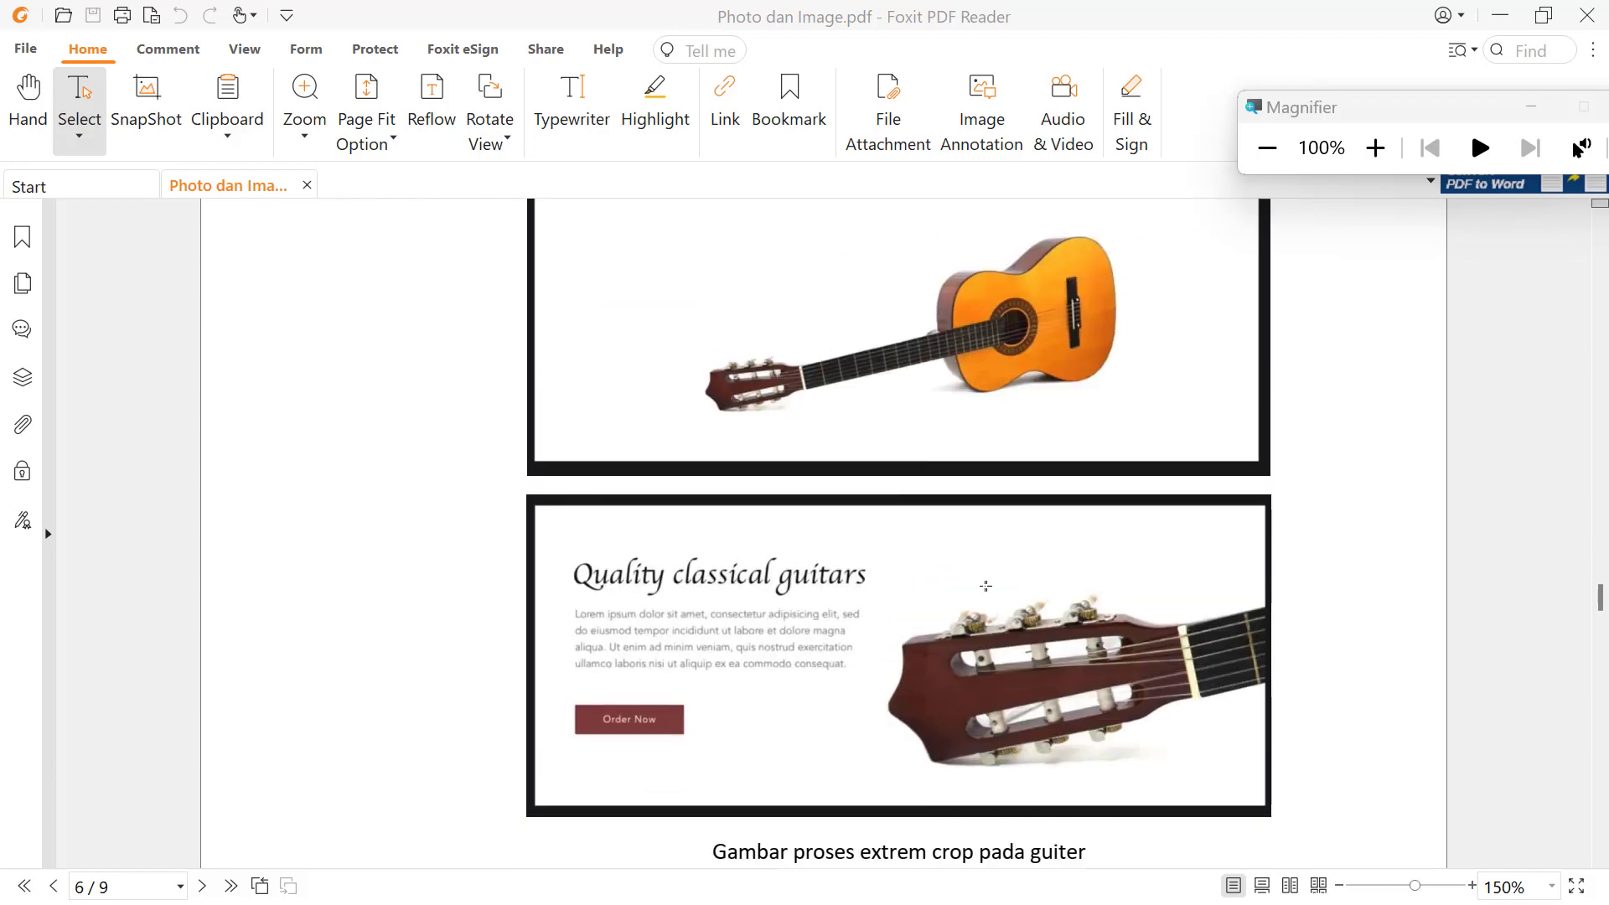
pyautogui.scroll(-4, 1010, 663)
pyautogui.scroll(-1, 1002, 658)
pyautogui.scroll(-1, 997, 649)
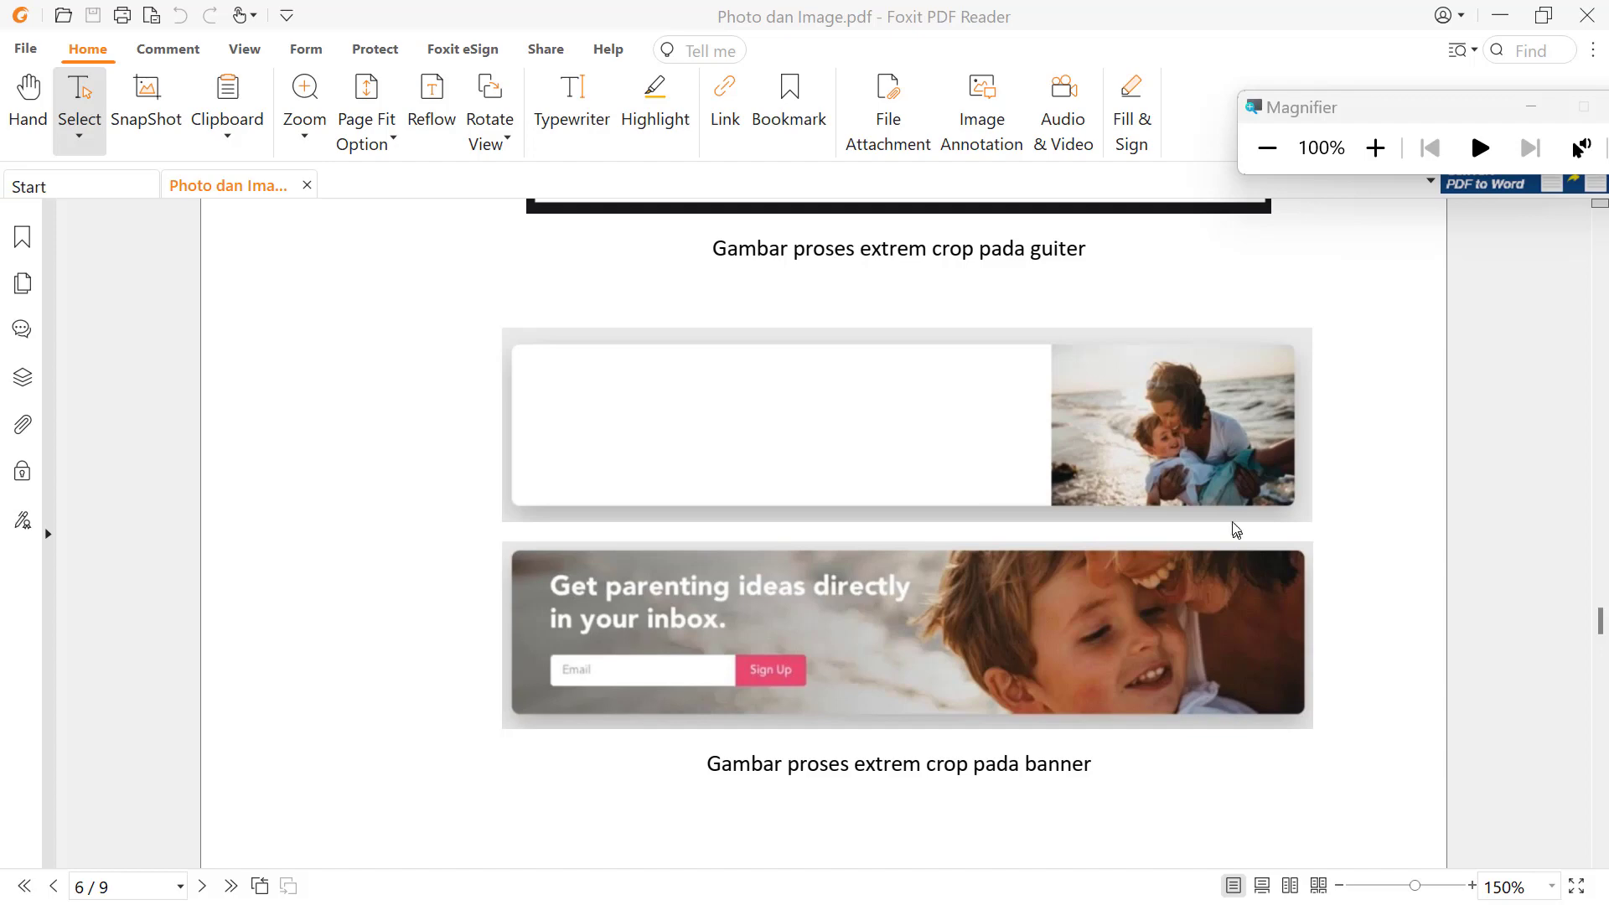
# Step: Scroll to page 7's Iceland coastline photo and backpacking guide layout
pyautogui.scroll(-1, 1236, 530)
pyautogui.scroll(2, 1228, 516)
pyautogui.scroll(7, 1223, 508)
pyautogui.scroll(3, 1217, 496)
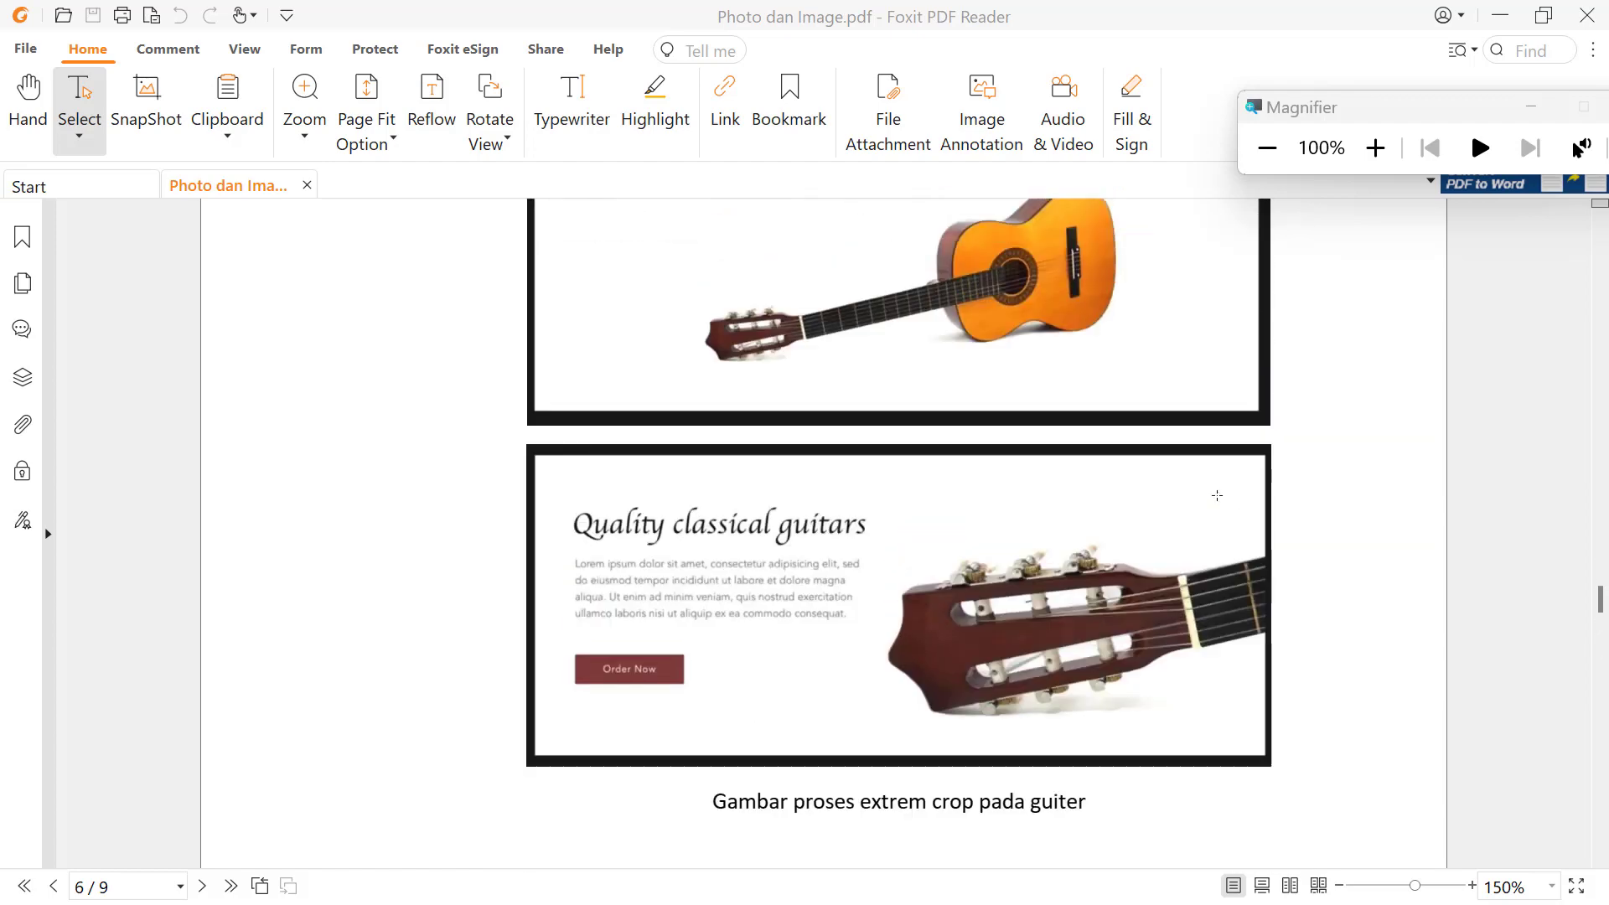
pyautogui.scroll(1, 1211, 495)
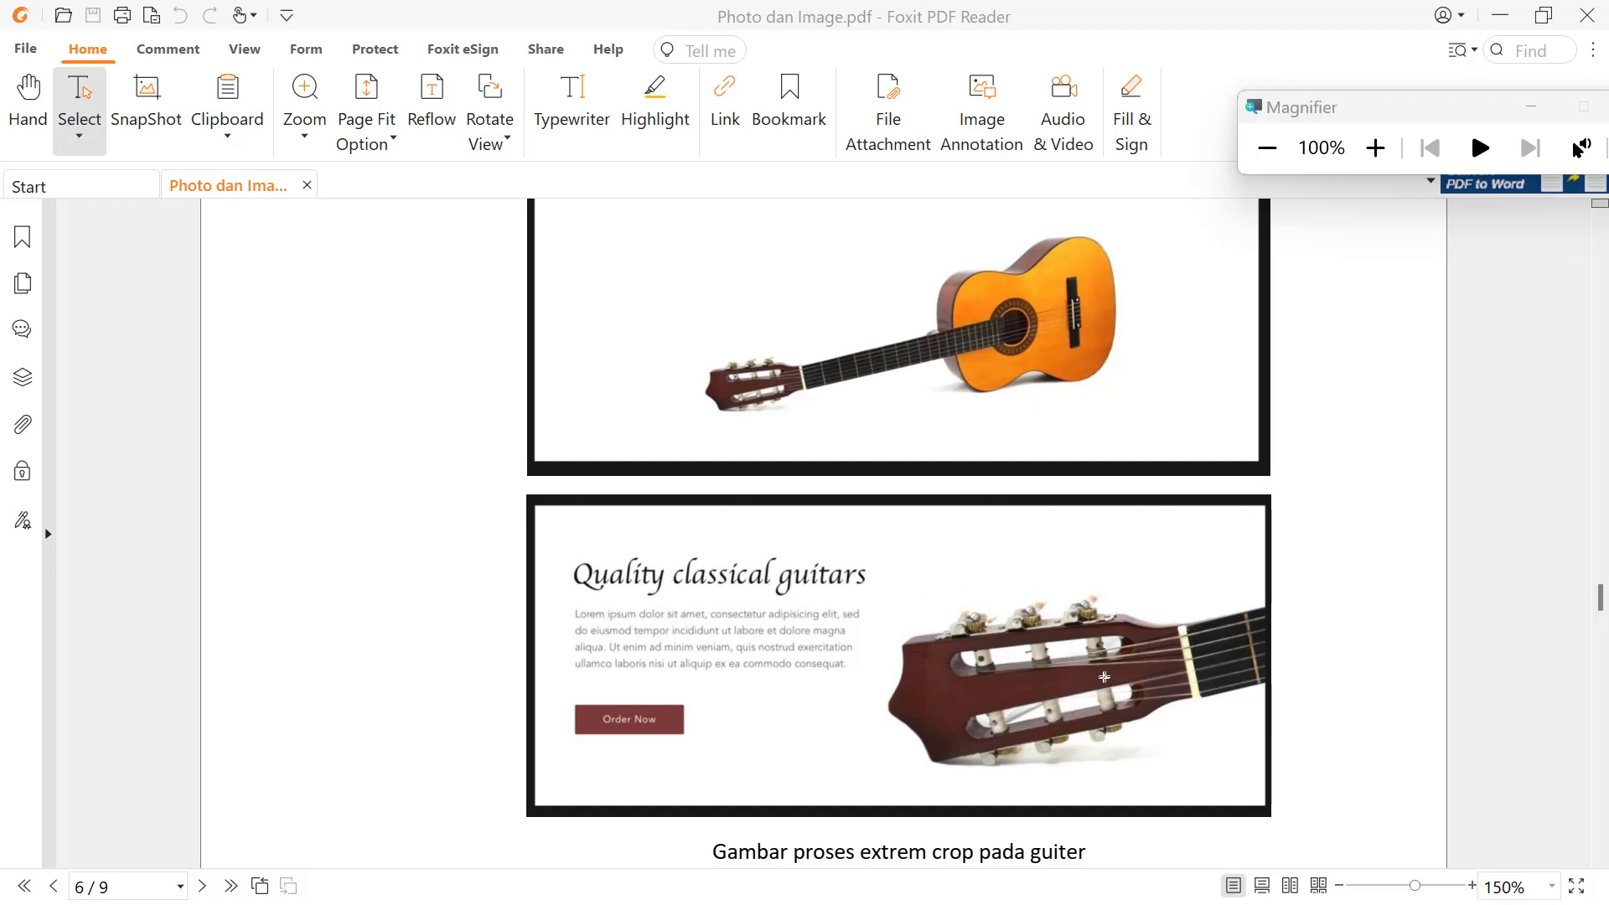
pyautogui.scroll(-3, 1105, 676)
pyautogui.scroll(-4, 1105, 679)
pyautogui.scroll(-3, 1104, 683)
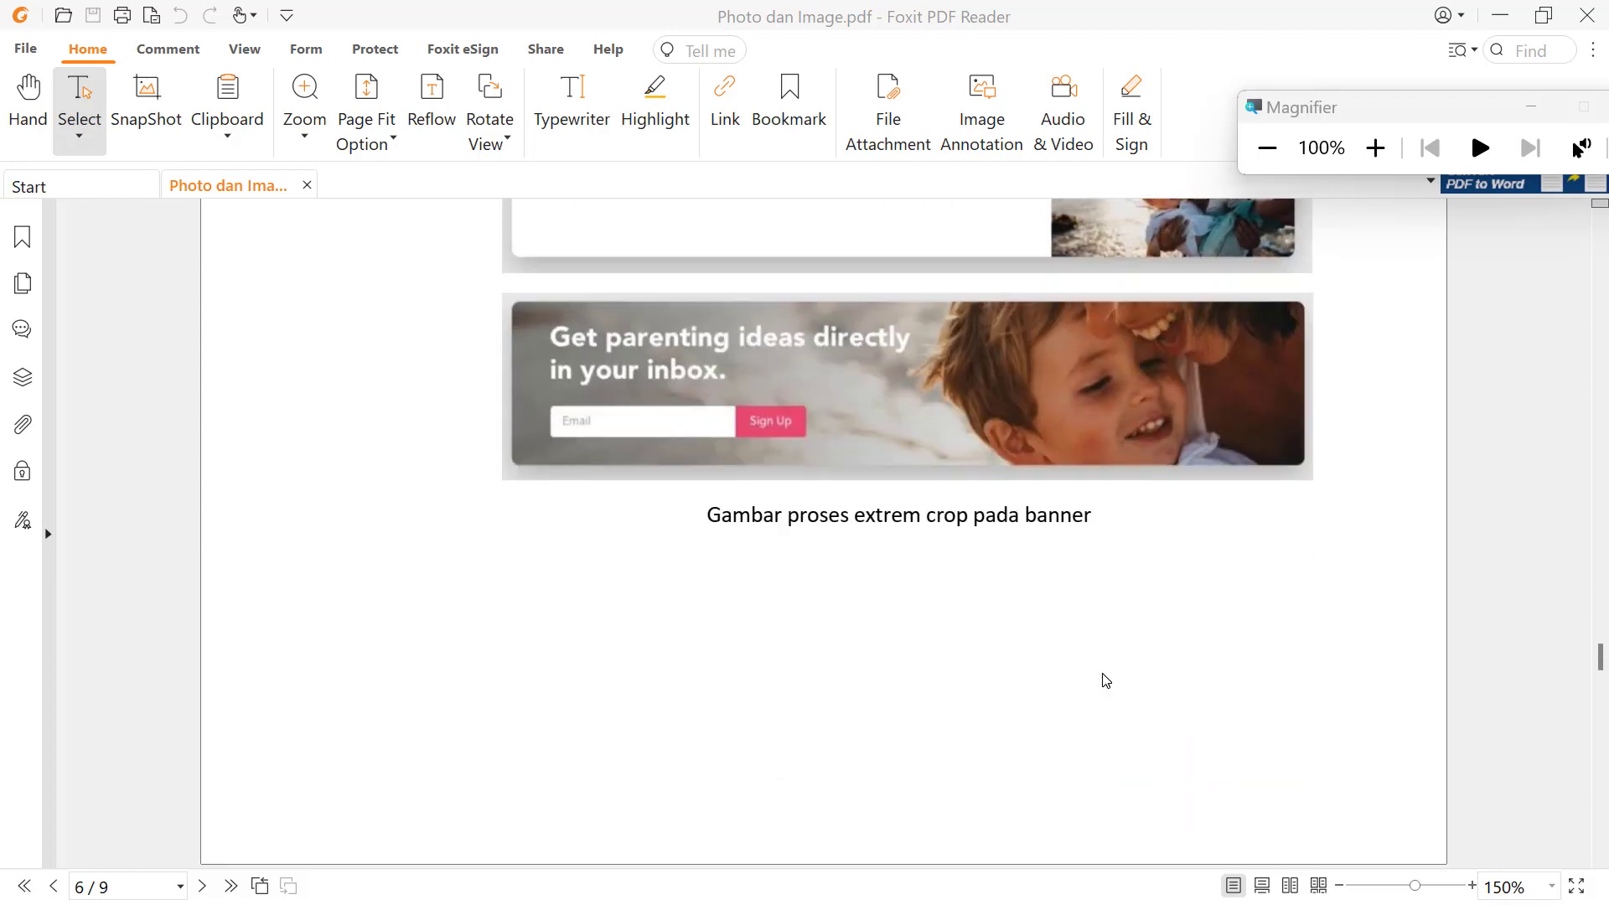
pyautogui.scroll(-5, 1107, 681)
pyautogui.scroll(3, 1104, 679)
pyautogui.scroll(-4, 1105, 679)
# Step: Scroll to section b) Soft Crop with its snowy mountain photo on page 7
pyautogui.scroll(4, 1105, 679)
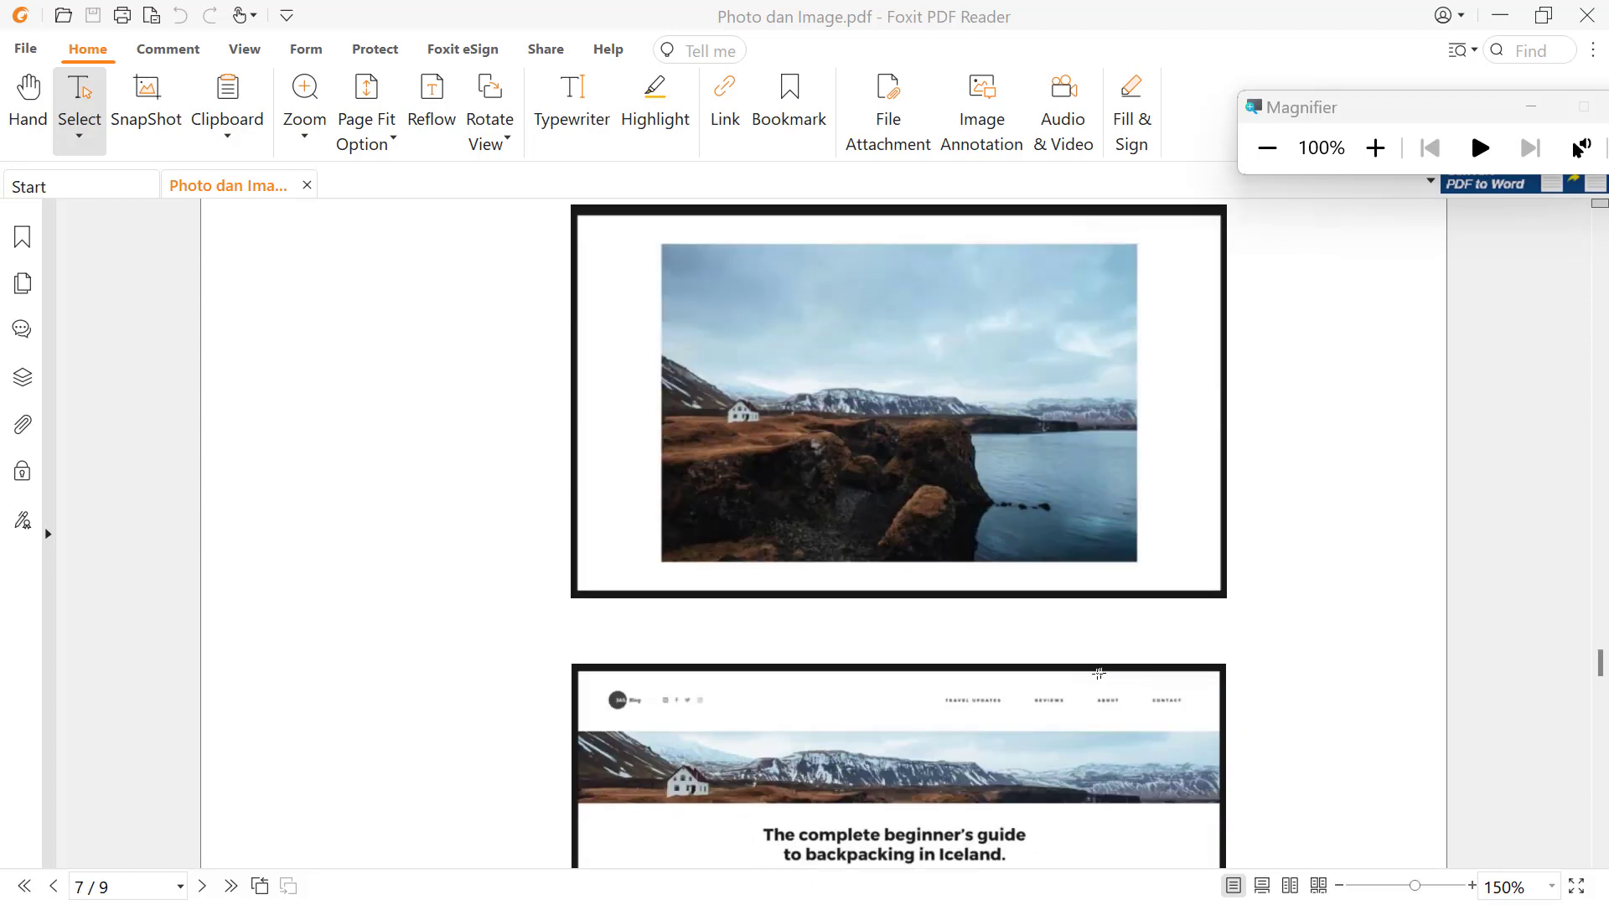
pyautogui.scroll(-1, 810, 554)
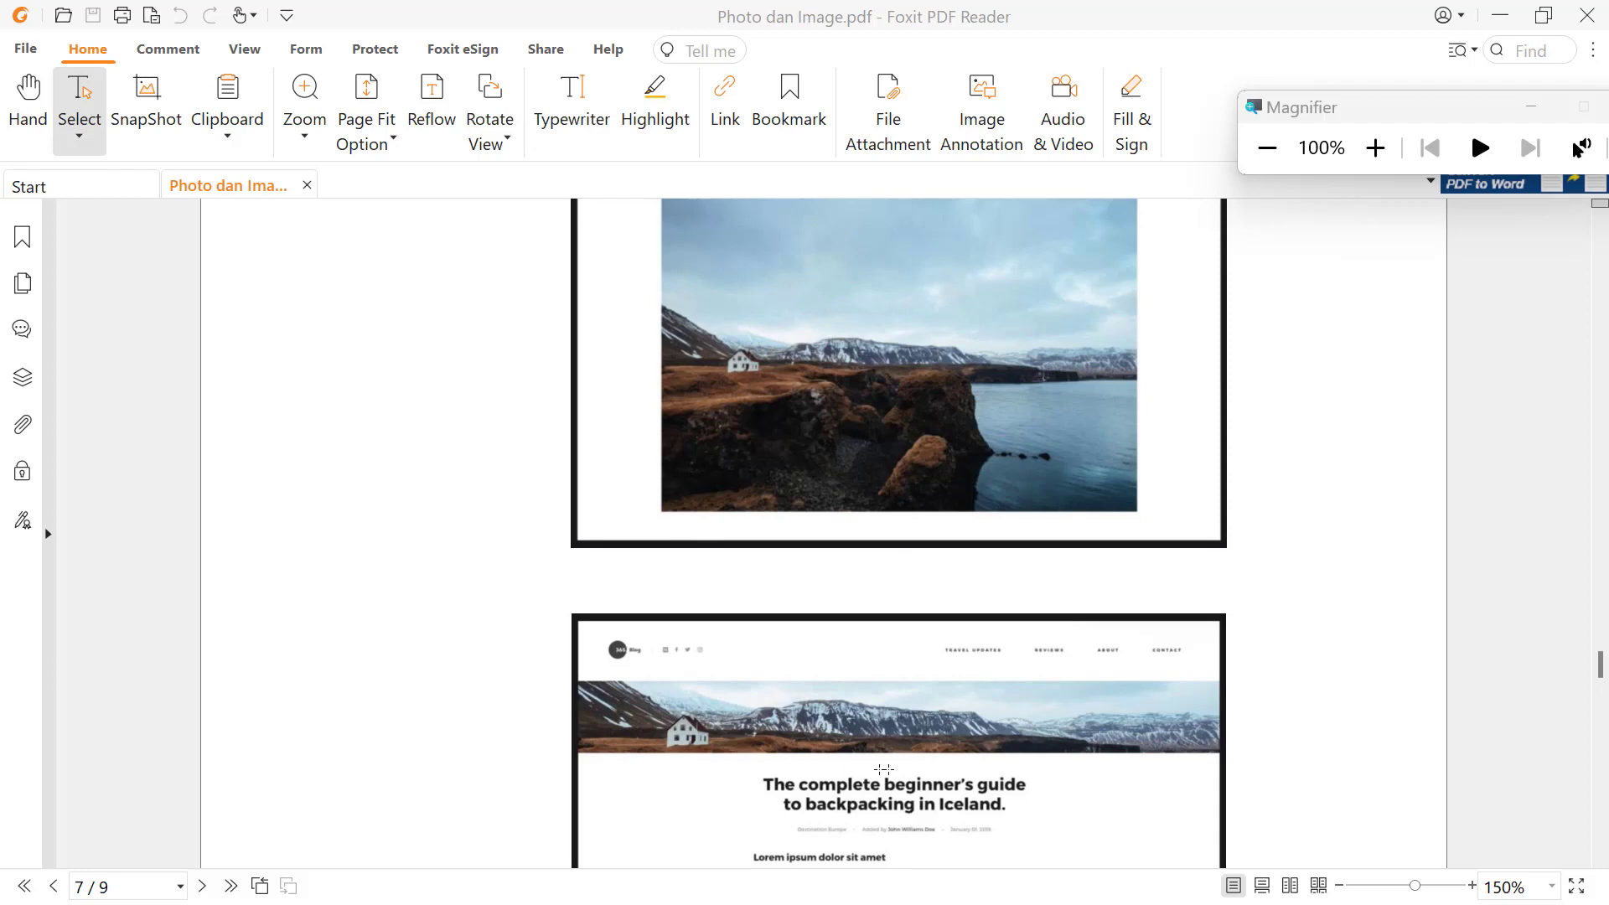
pyautogui.scroll(-1, 964, 755)
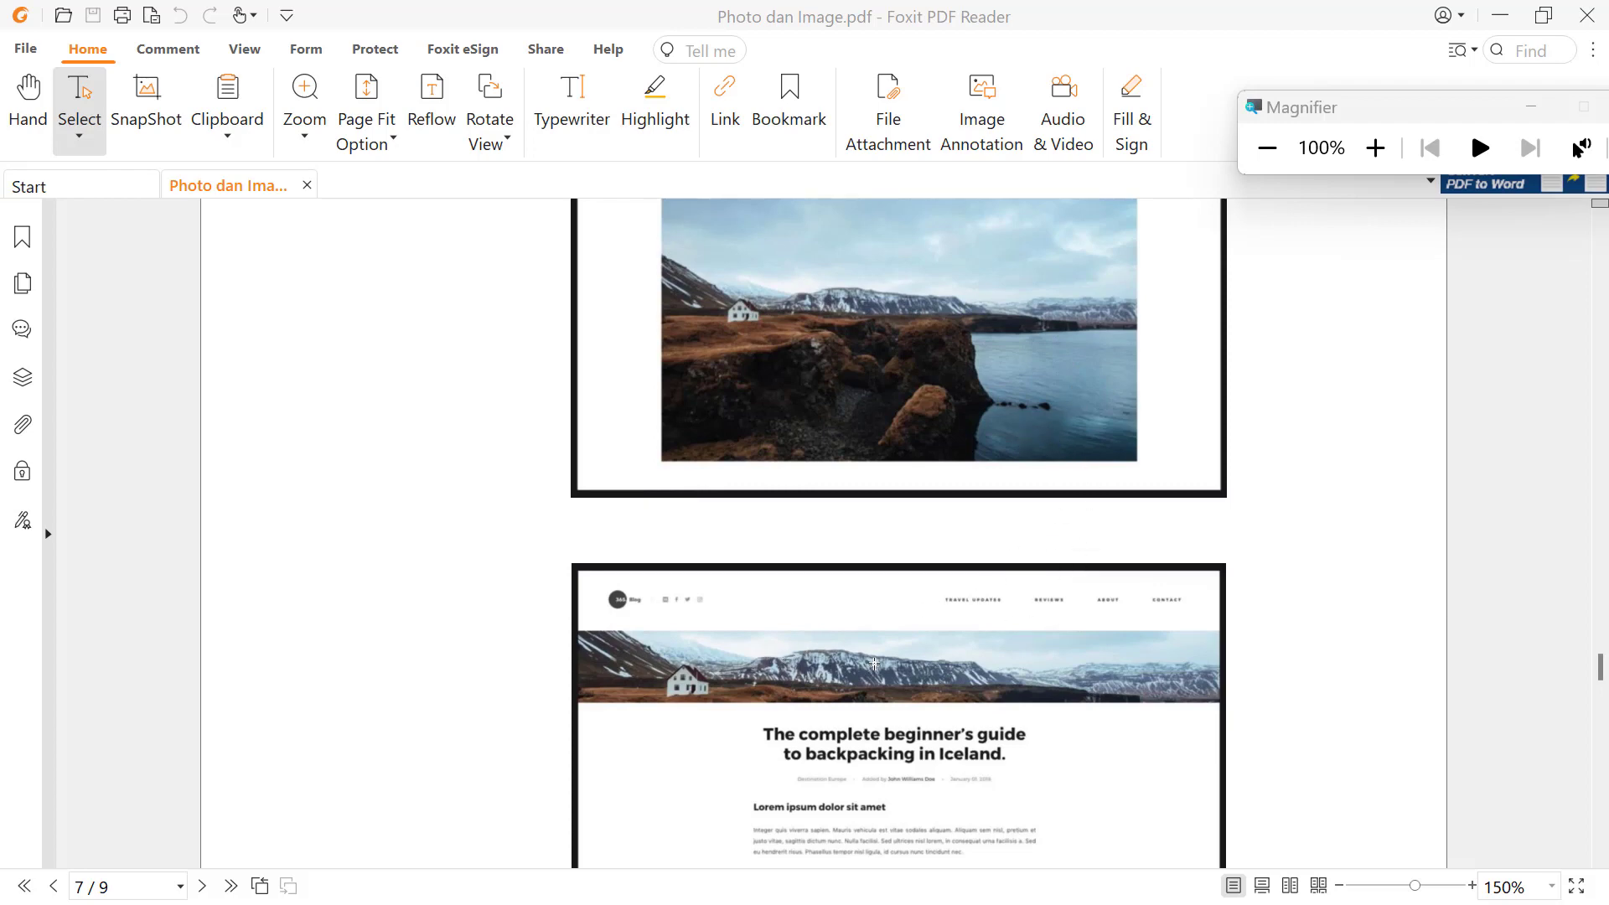
pyautogui.scroll(-3, 875, 662)
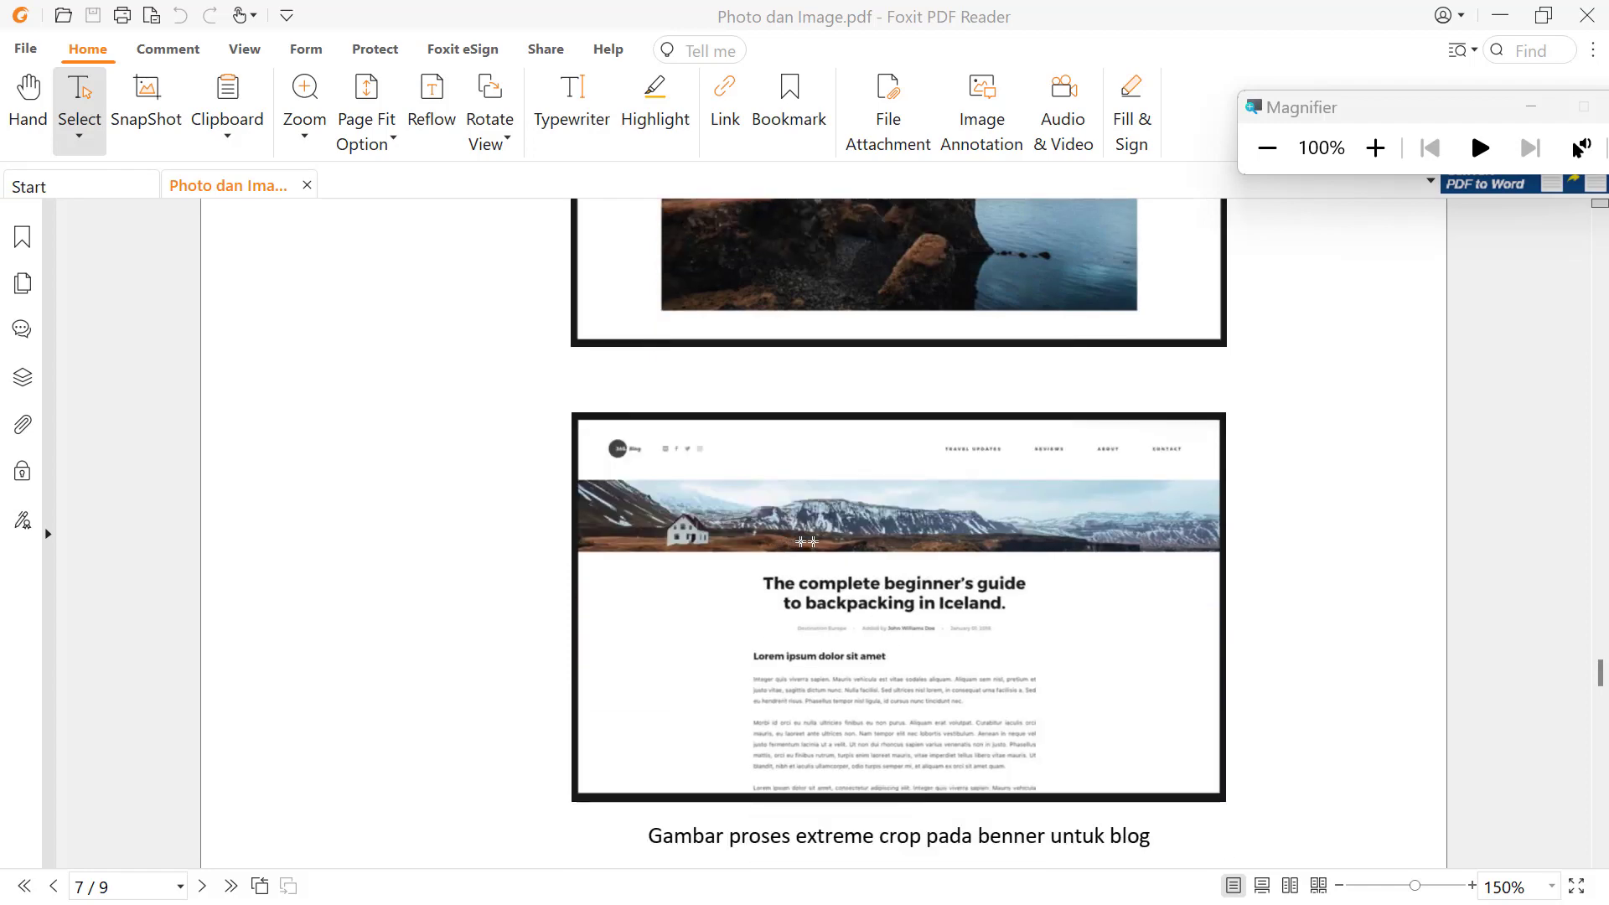
pyautogui.scroll(-4, 804, 544)
pyautogui.scroll(-5, 813, 549)
pyautogui.scroll(-2, 831, 559)
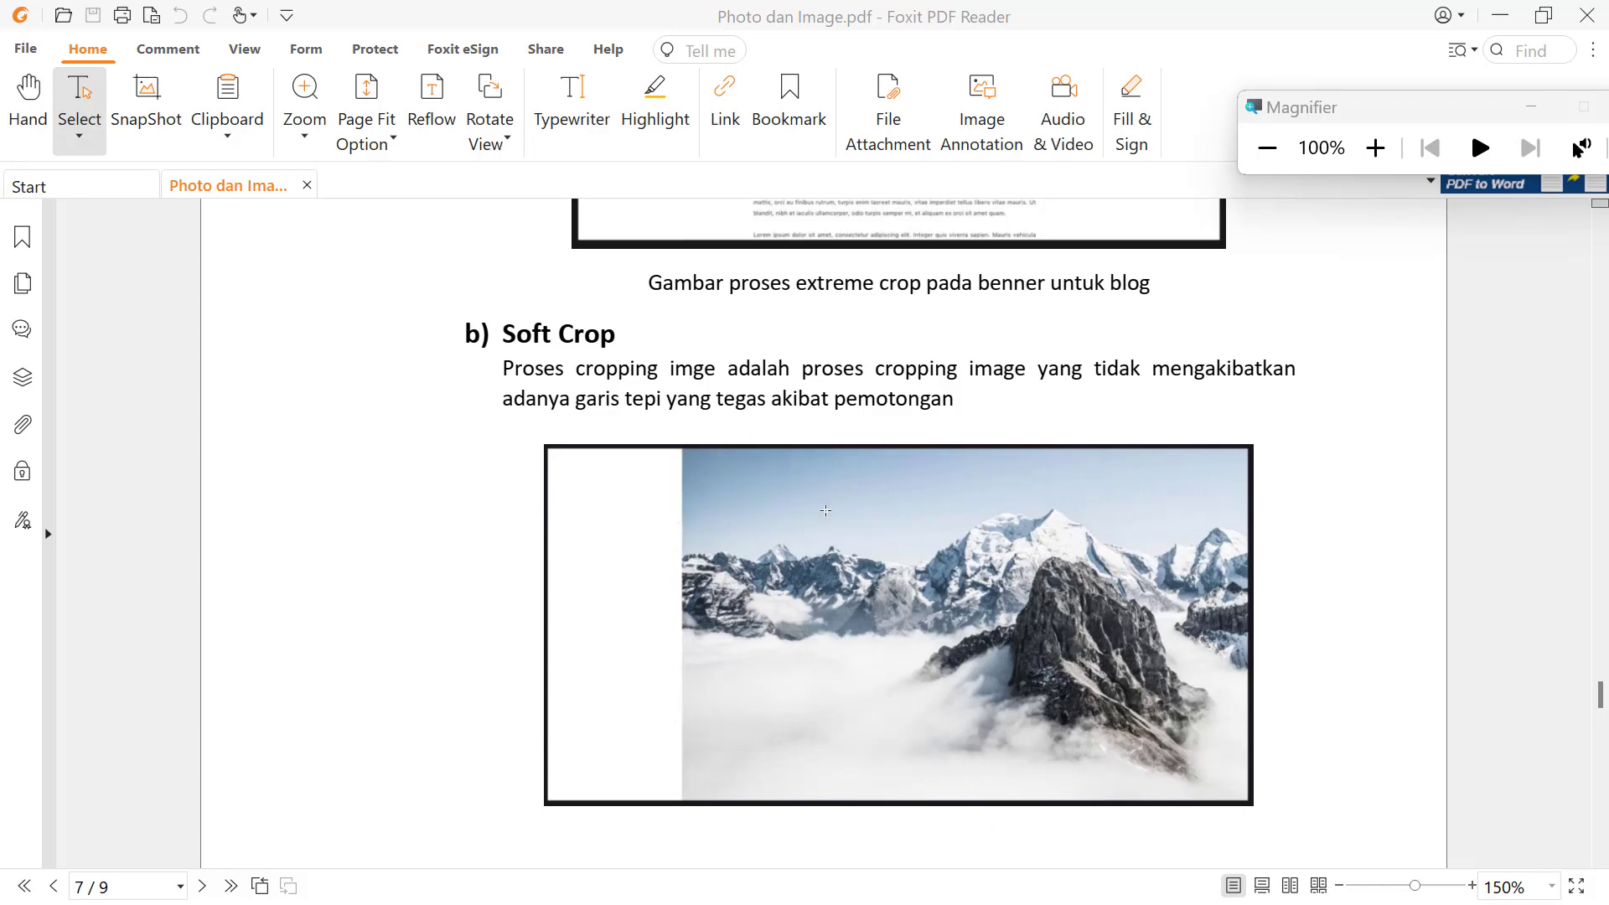
# Step: Scroll to page 8's Mount Bunderspitz layout captioned 'Gambar Contoh 1 : Soft Croping'
pyautogui.scroll(-3, 825, 518)
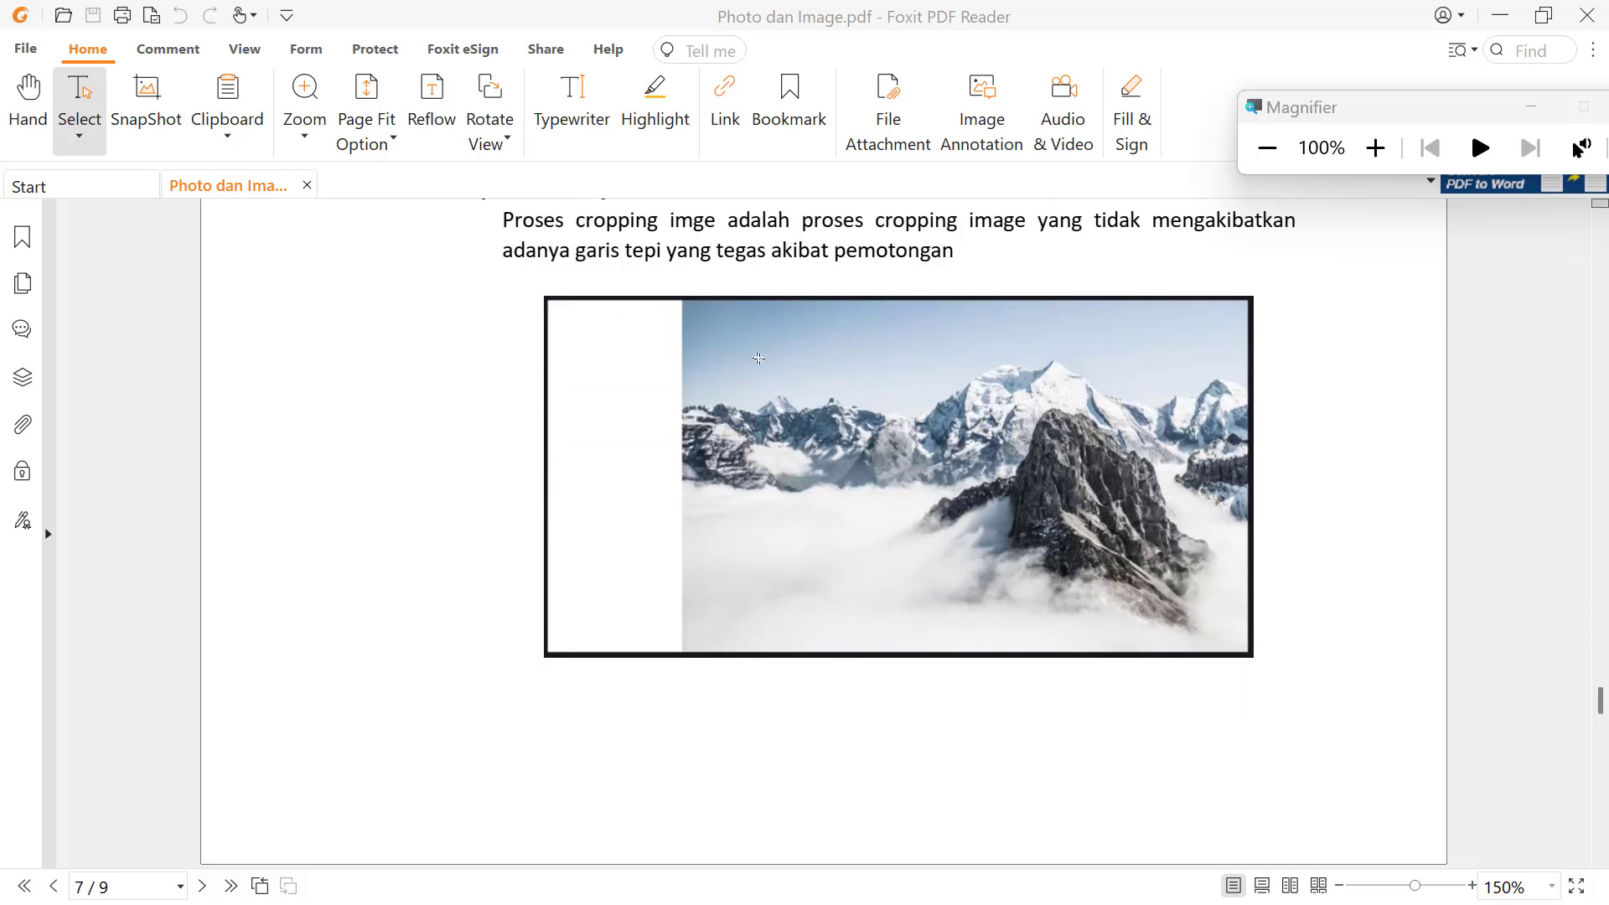
pyautogui.scroll(-10, 766, 378)
pyautogui.scroll(-2, 772, 402)
pyautogui.scroll(-2, 778, 425)
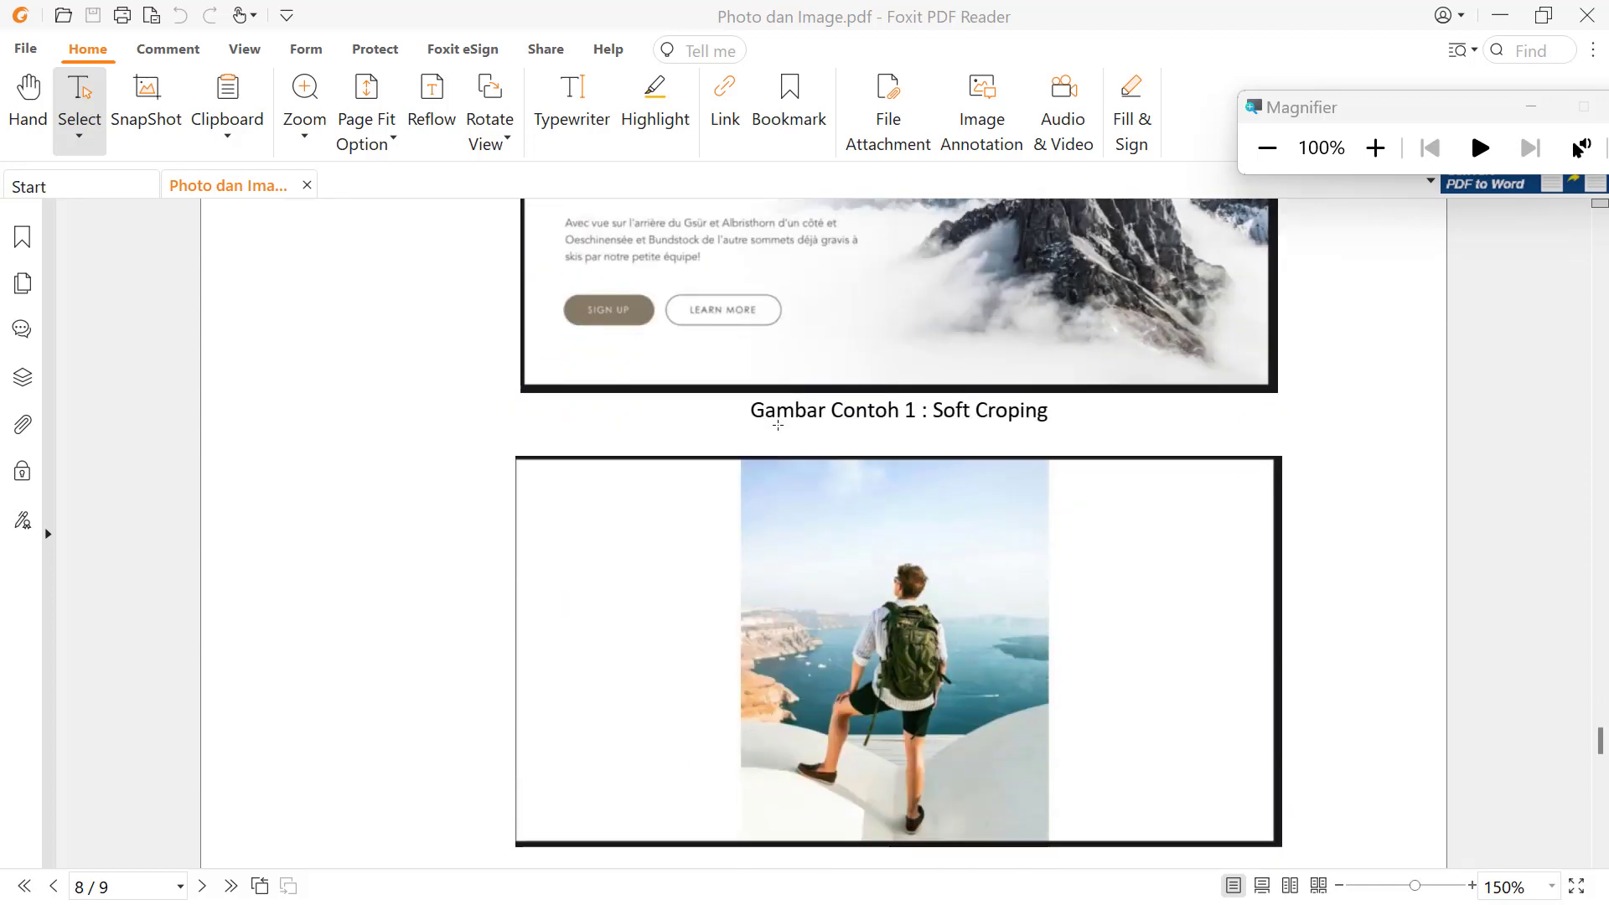
pyautogui.scroll(5, 778, 425)
pyautogui.scroll(5, 778, 425)
pyautogui.scroll(-1, 778, 425)
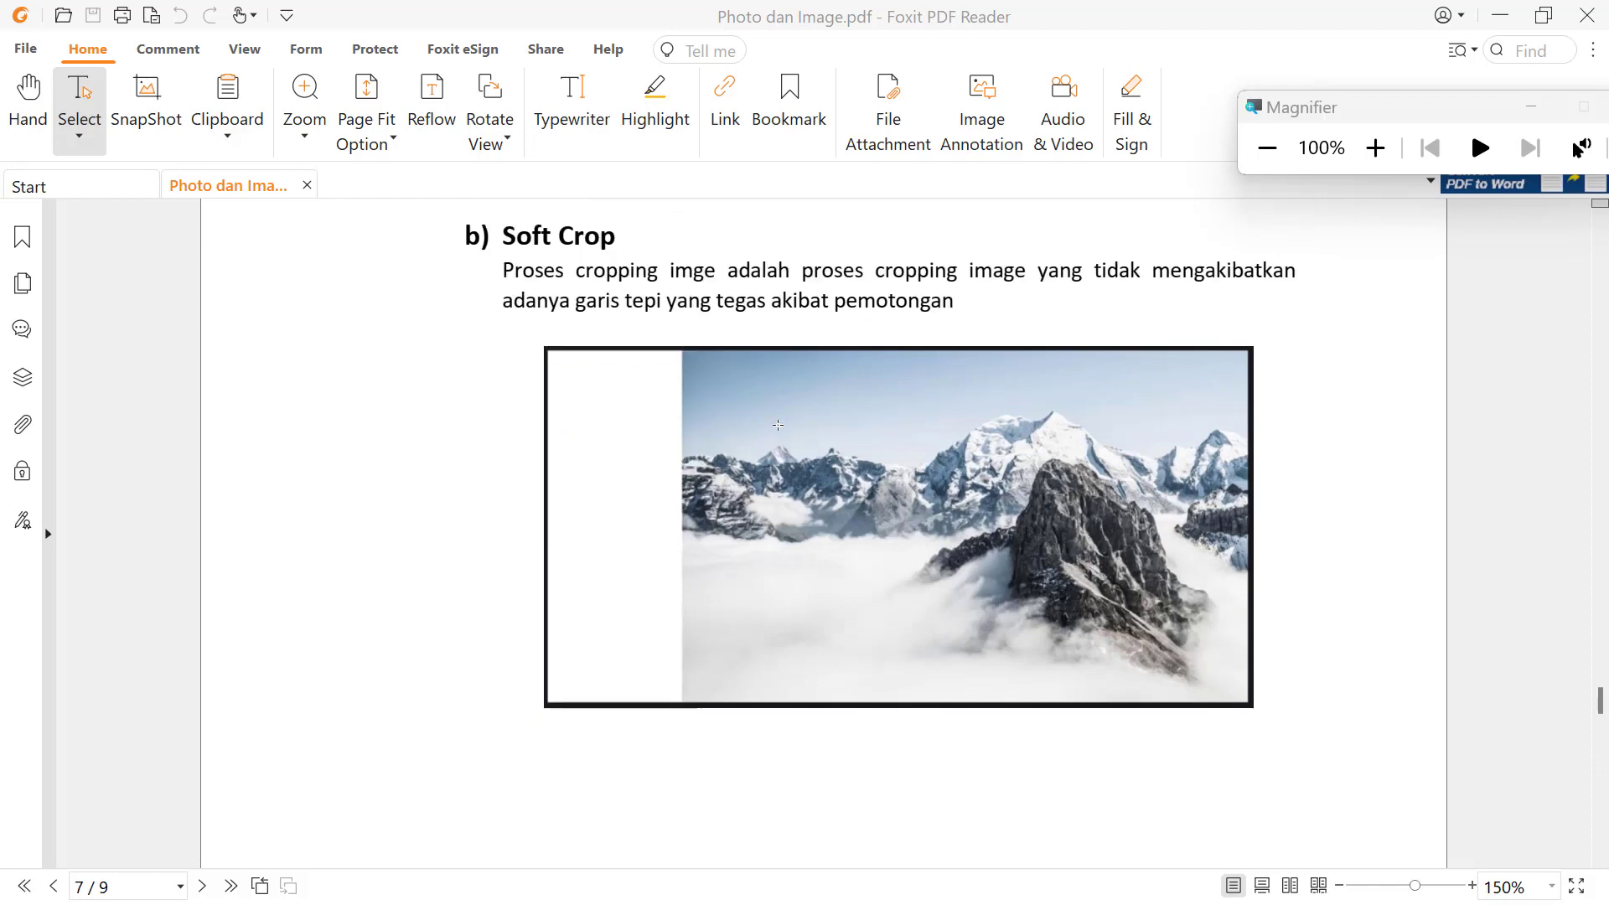
pyautogui.scroll(-4, 778, 425)
pyautogui.scroll(2, 778, 425)
pyautogui.scroll(5, 778, 425)
pyautogui.scroll(-5, 778, 425)
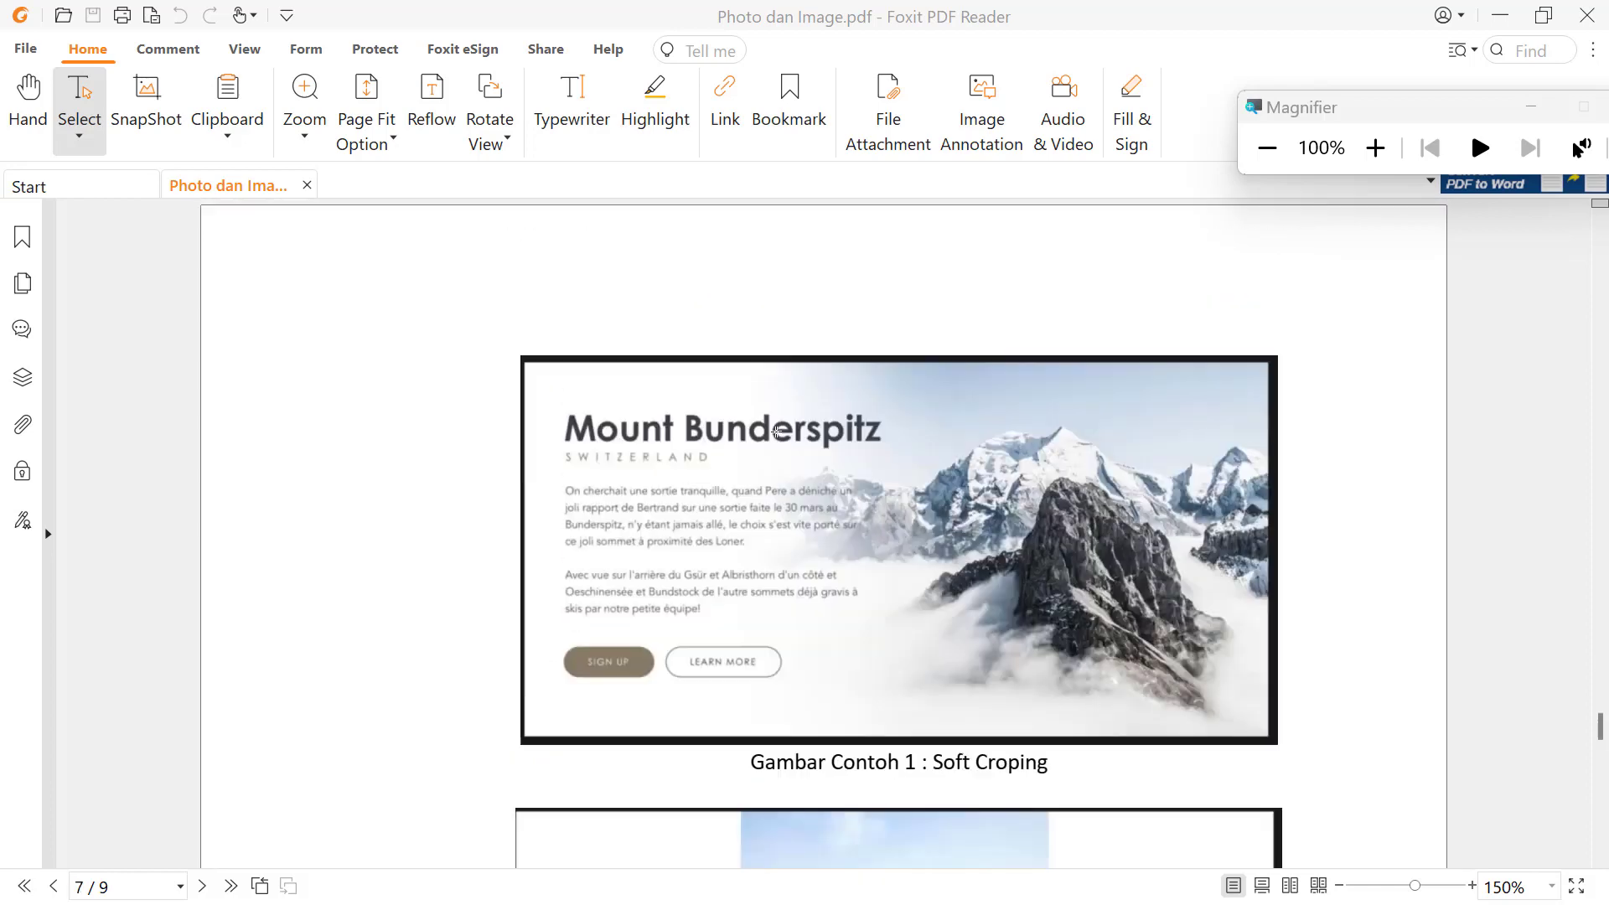
pyautogui.scroll(-1, 776, 432)
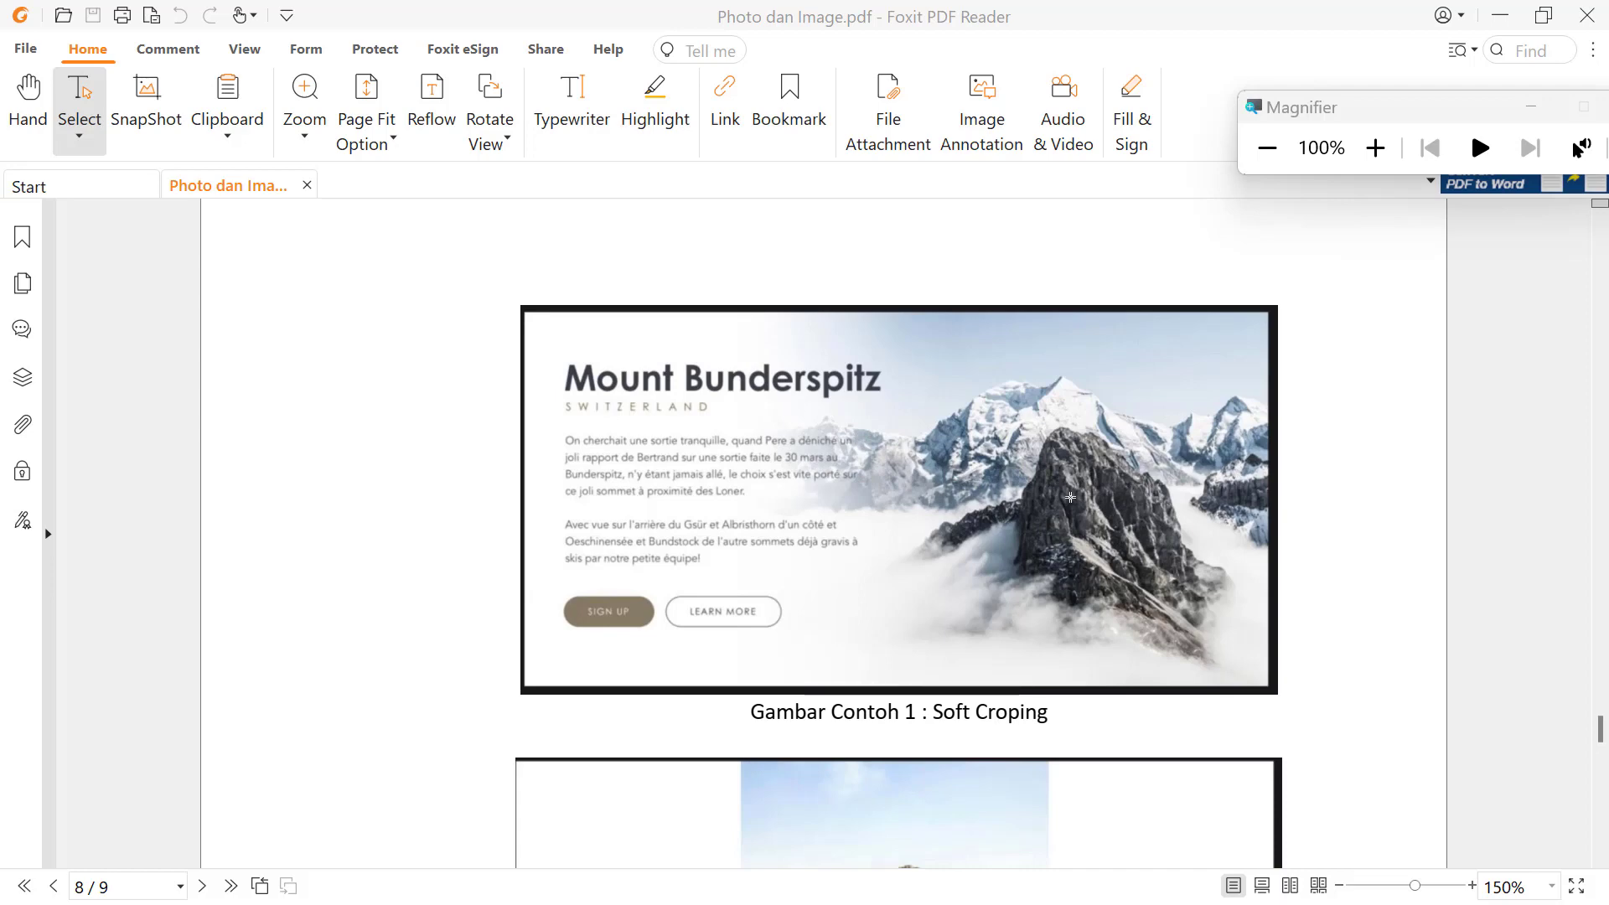
# Step: Scroll through the backpacker examples to page 9's beach holiday packages layout
pyautogui.scroll(-1, 1064, 492)
pyautogui.scroll(-3, 1062, 491)
pyautogui.scroll(-2, 1061, 490)
pyautogui.scroll(-1, 1059, 489)
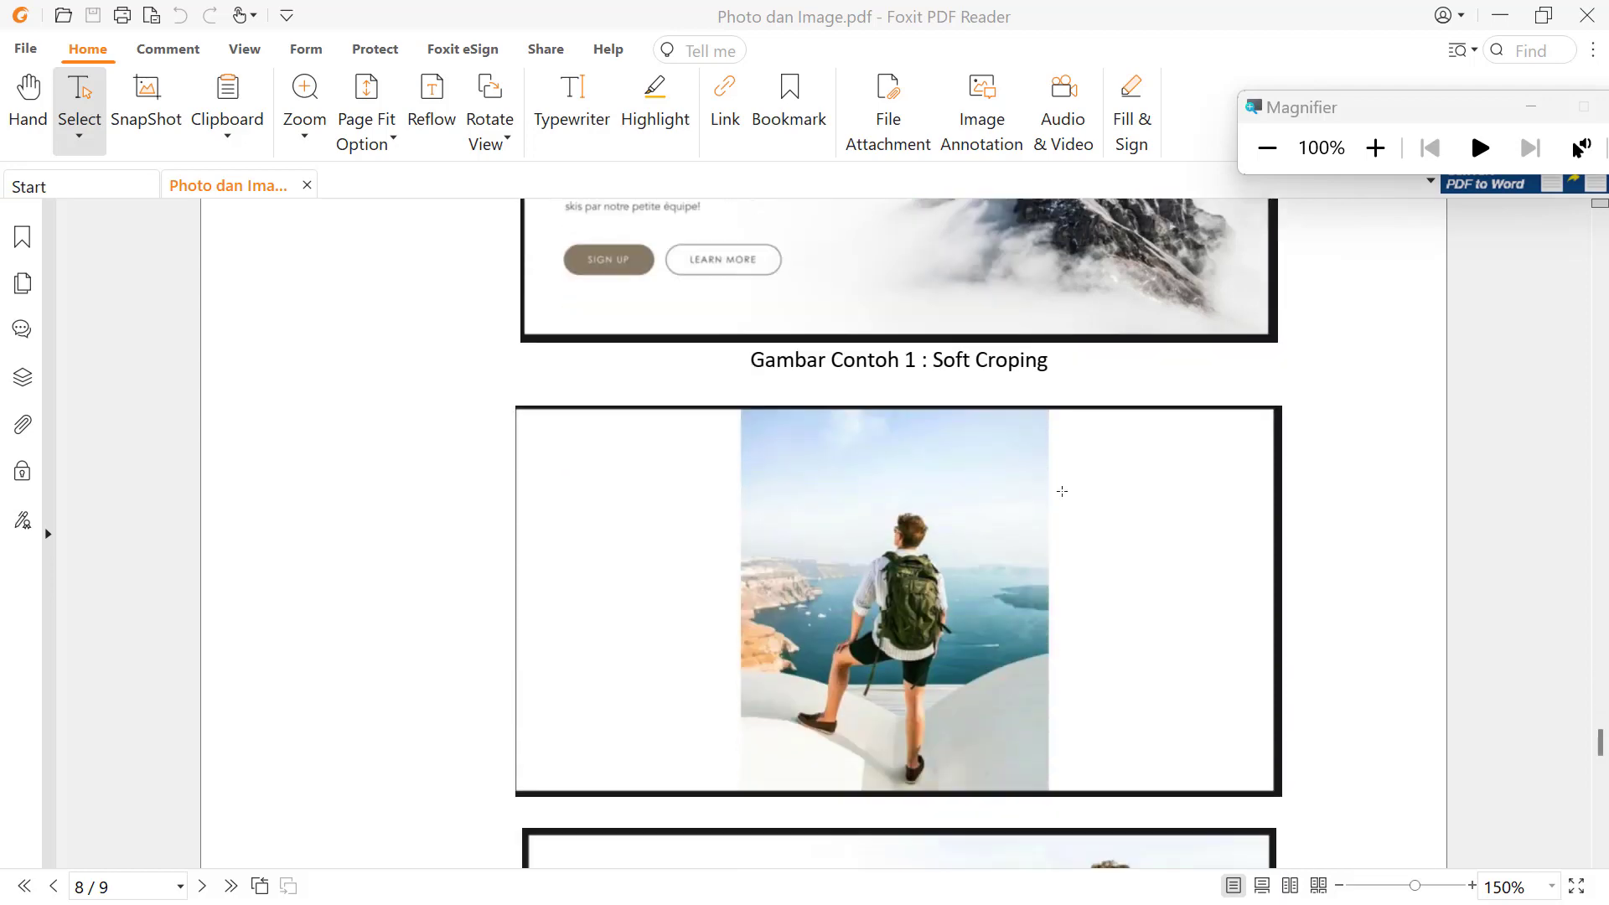
pyautogui.scroll(-3, 964, 511)
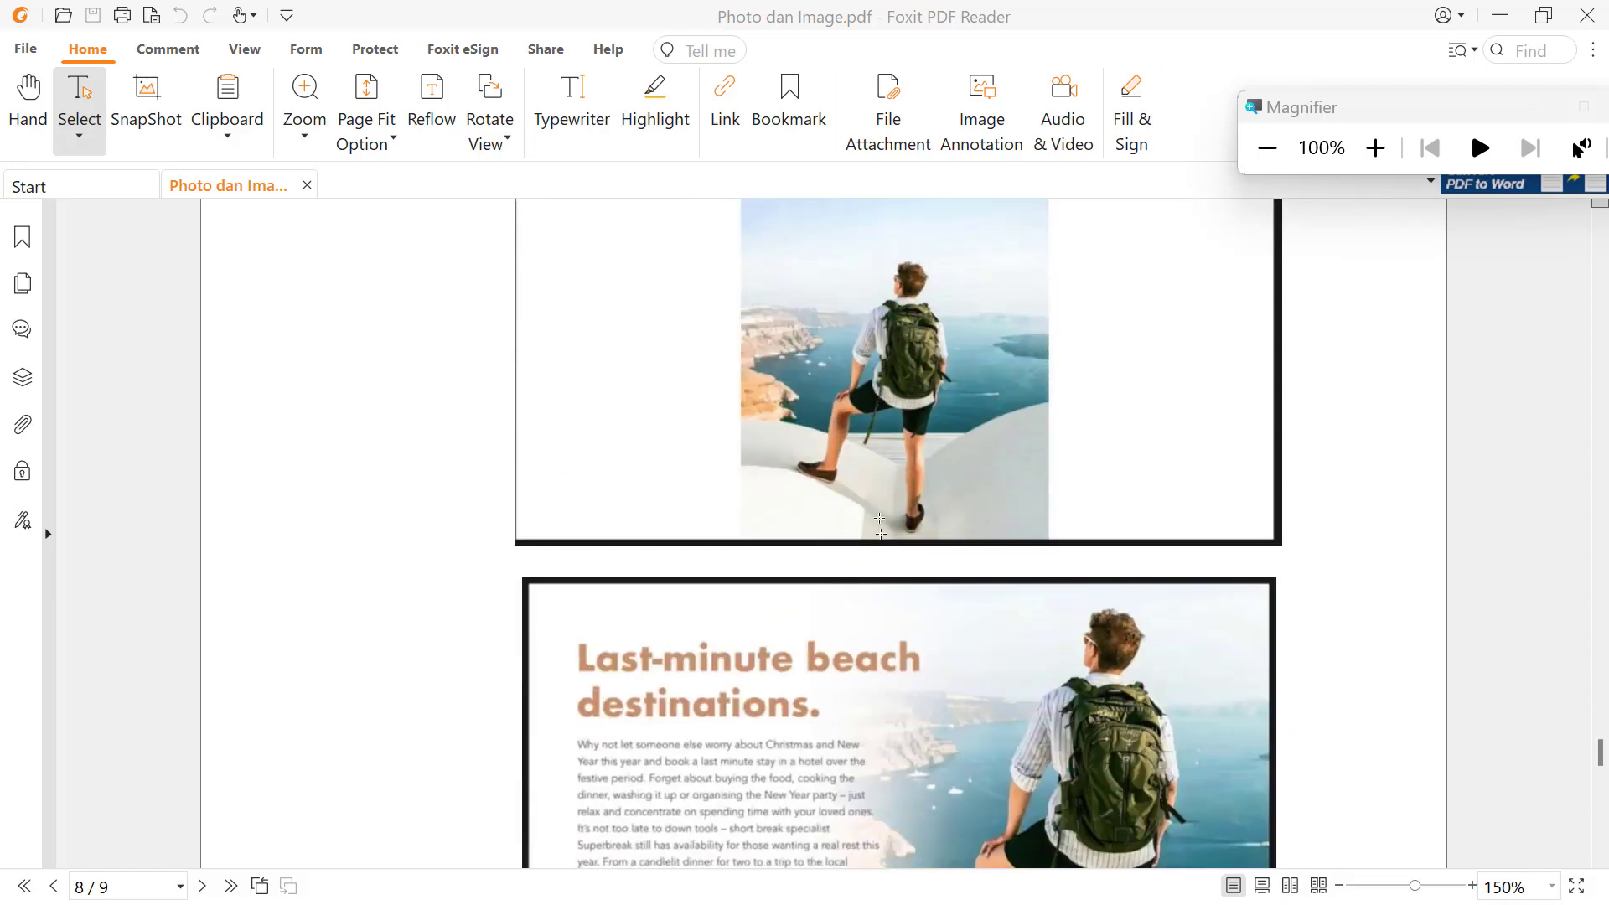
pyautogui.scroll(-2, 879, 512)
pyautogui.scroll(-2, 922, 749)
pyautogui.scroll(-5, 947, 729)
pyautogui.scroll(-10, 960, 718)
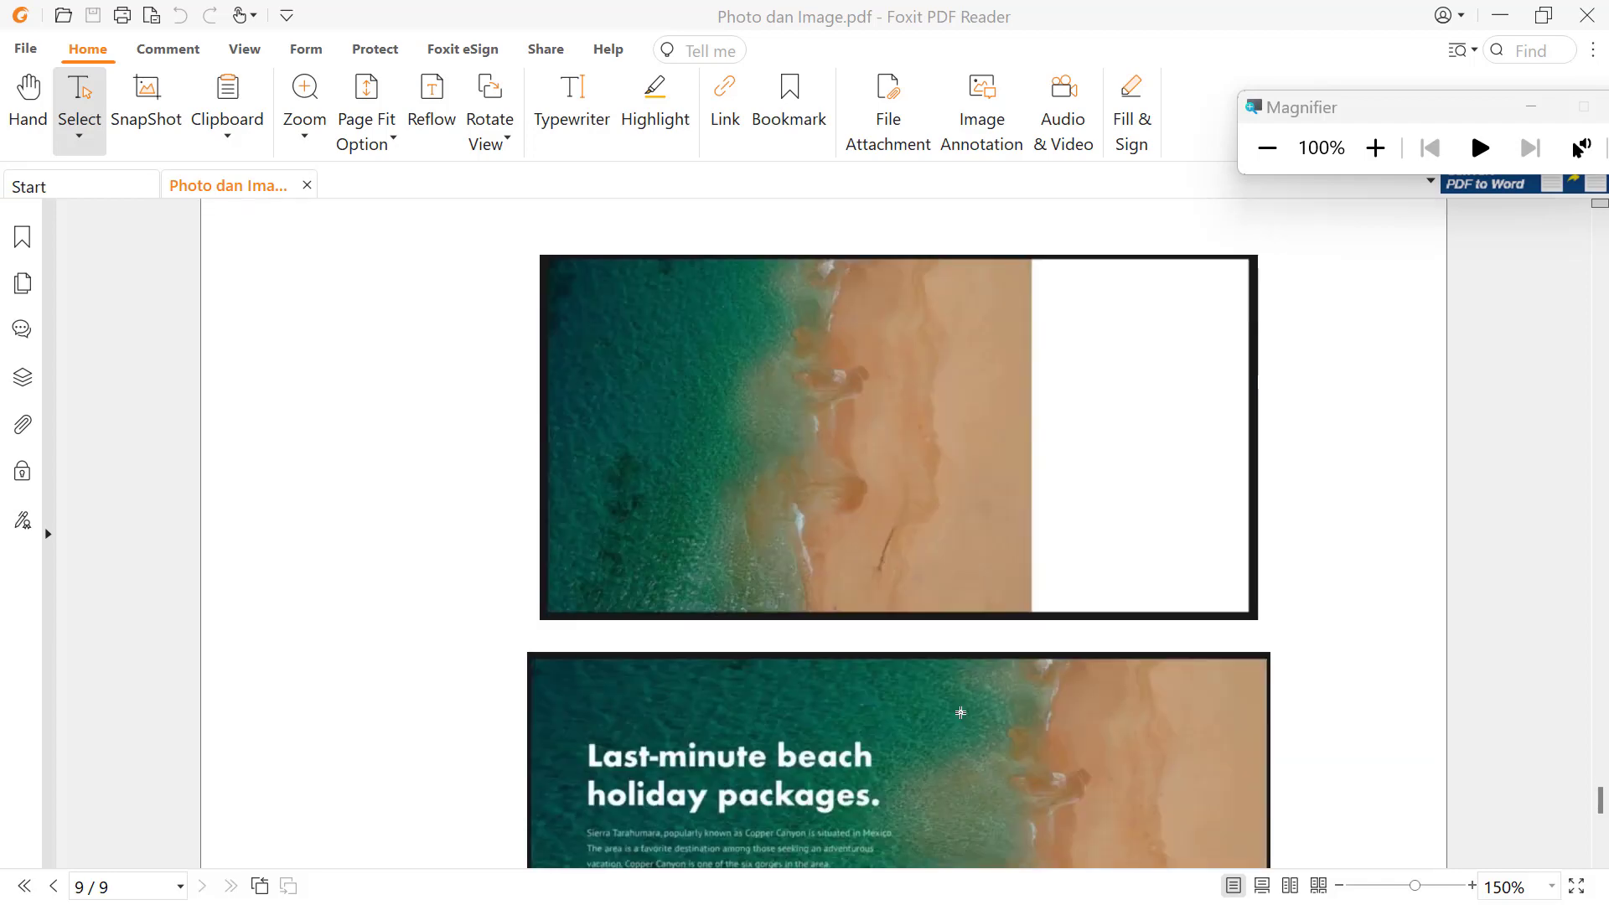
pyautogui.scroll(-5, 922, 679)
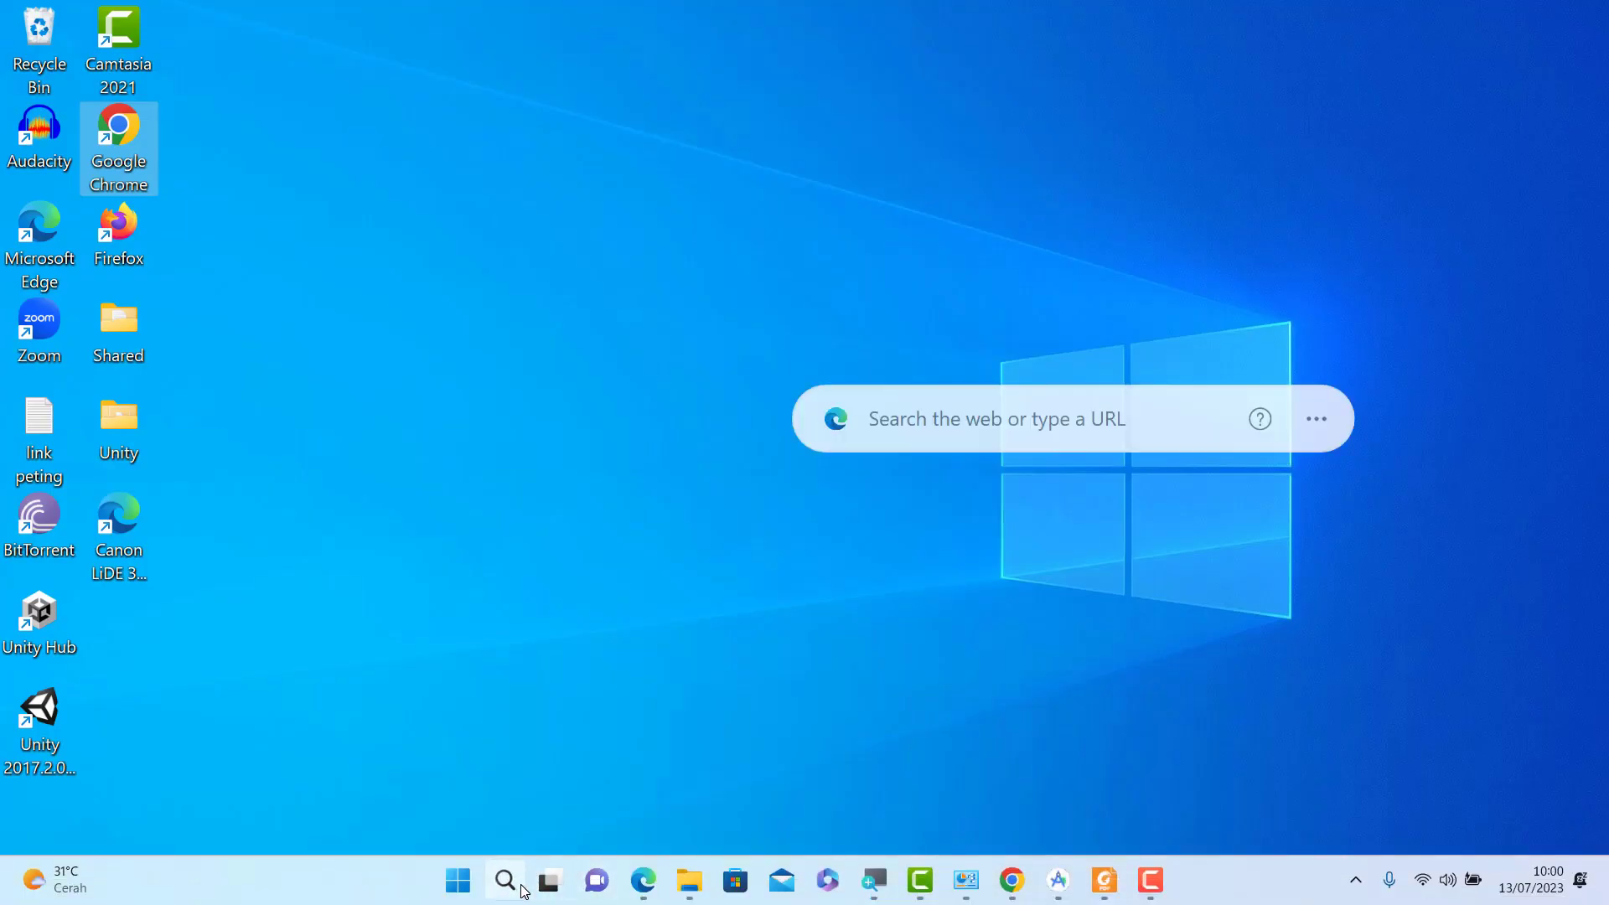
# Step: Search Windows for 'figma' and launch the Figma app
pyautogui.click(521, 889)
pyautogui.write('figma')
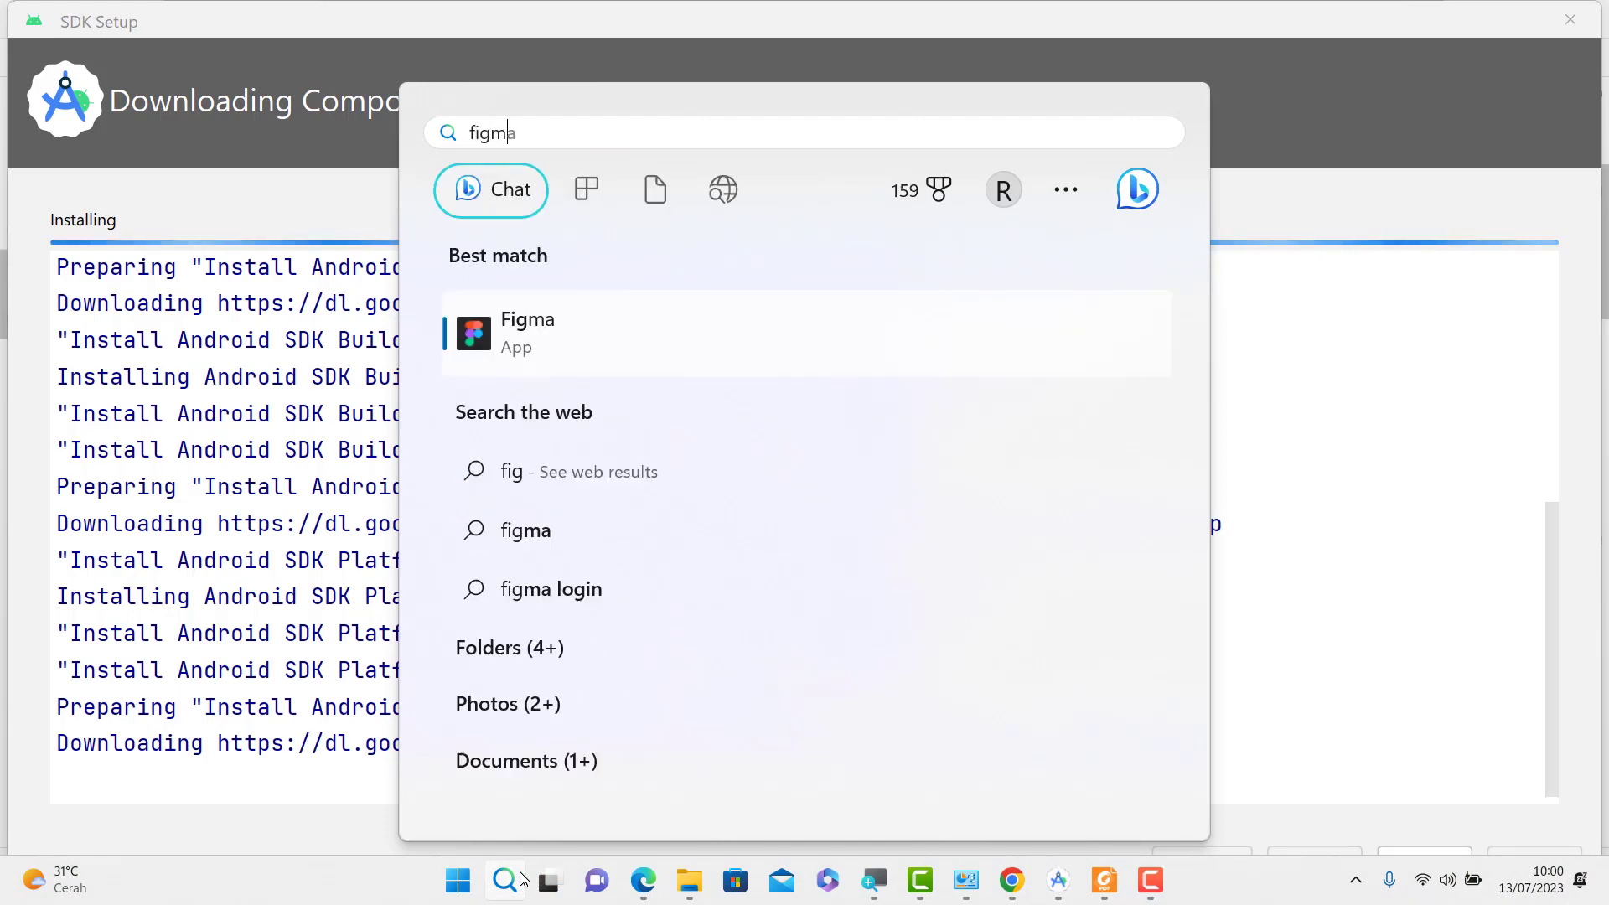
pyautogui.click(553, 326)
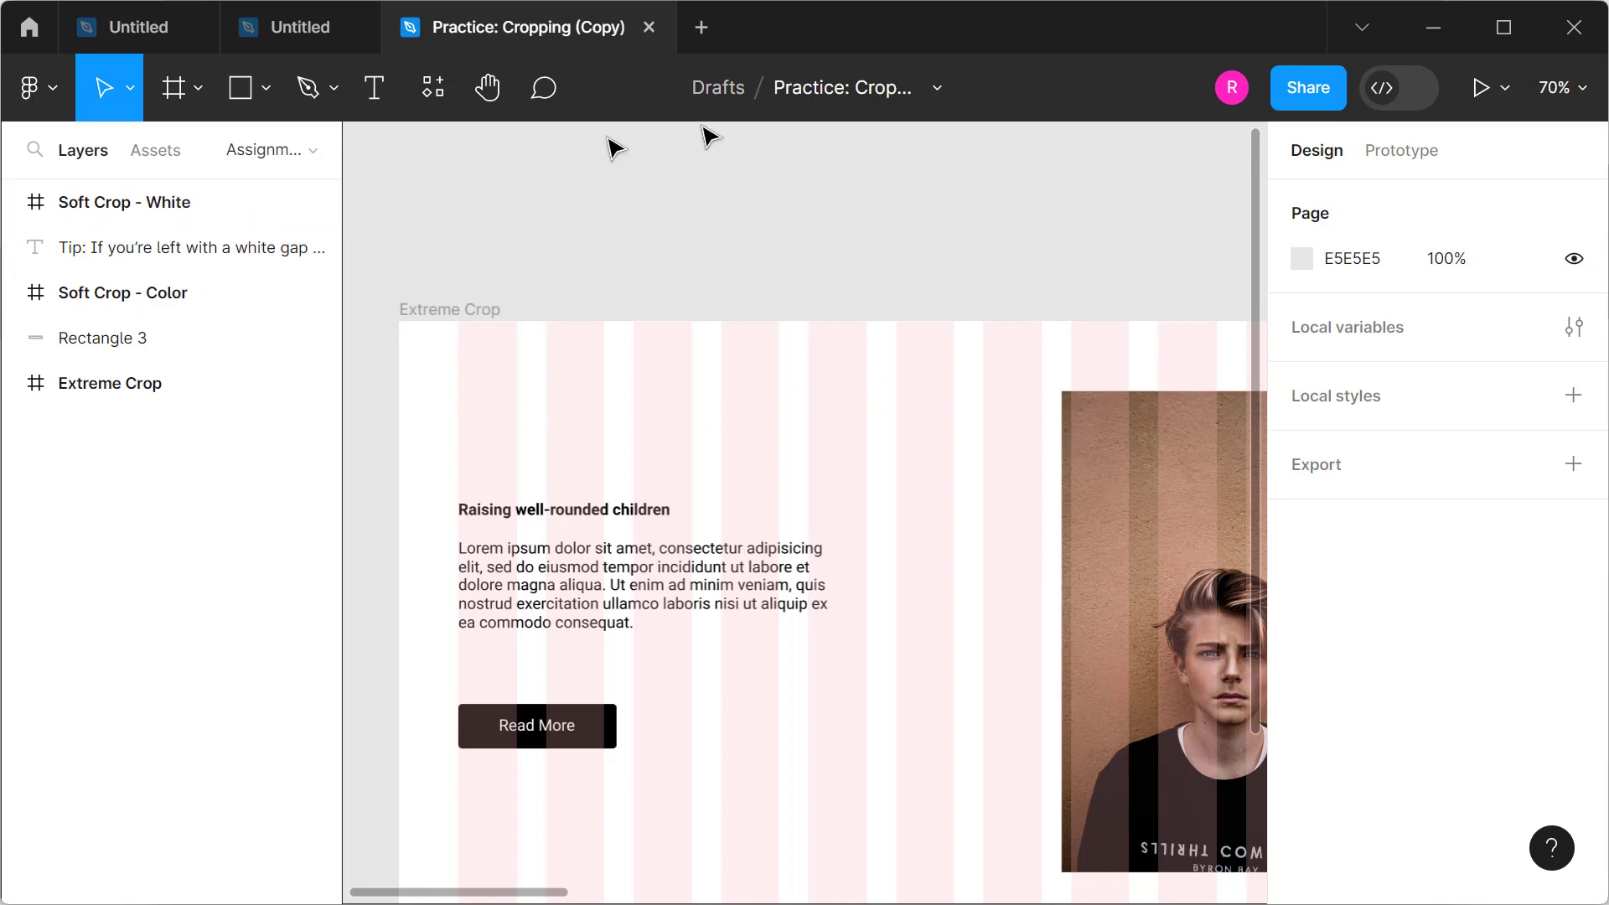
# Step: Start a new blank Untitled design file in Drafts
pyautogui.click(701, 30)
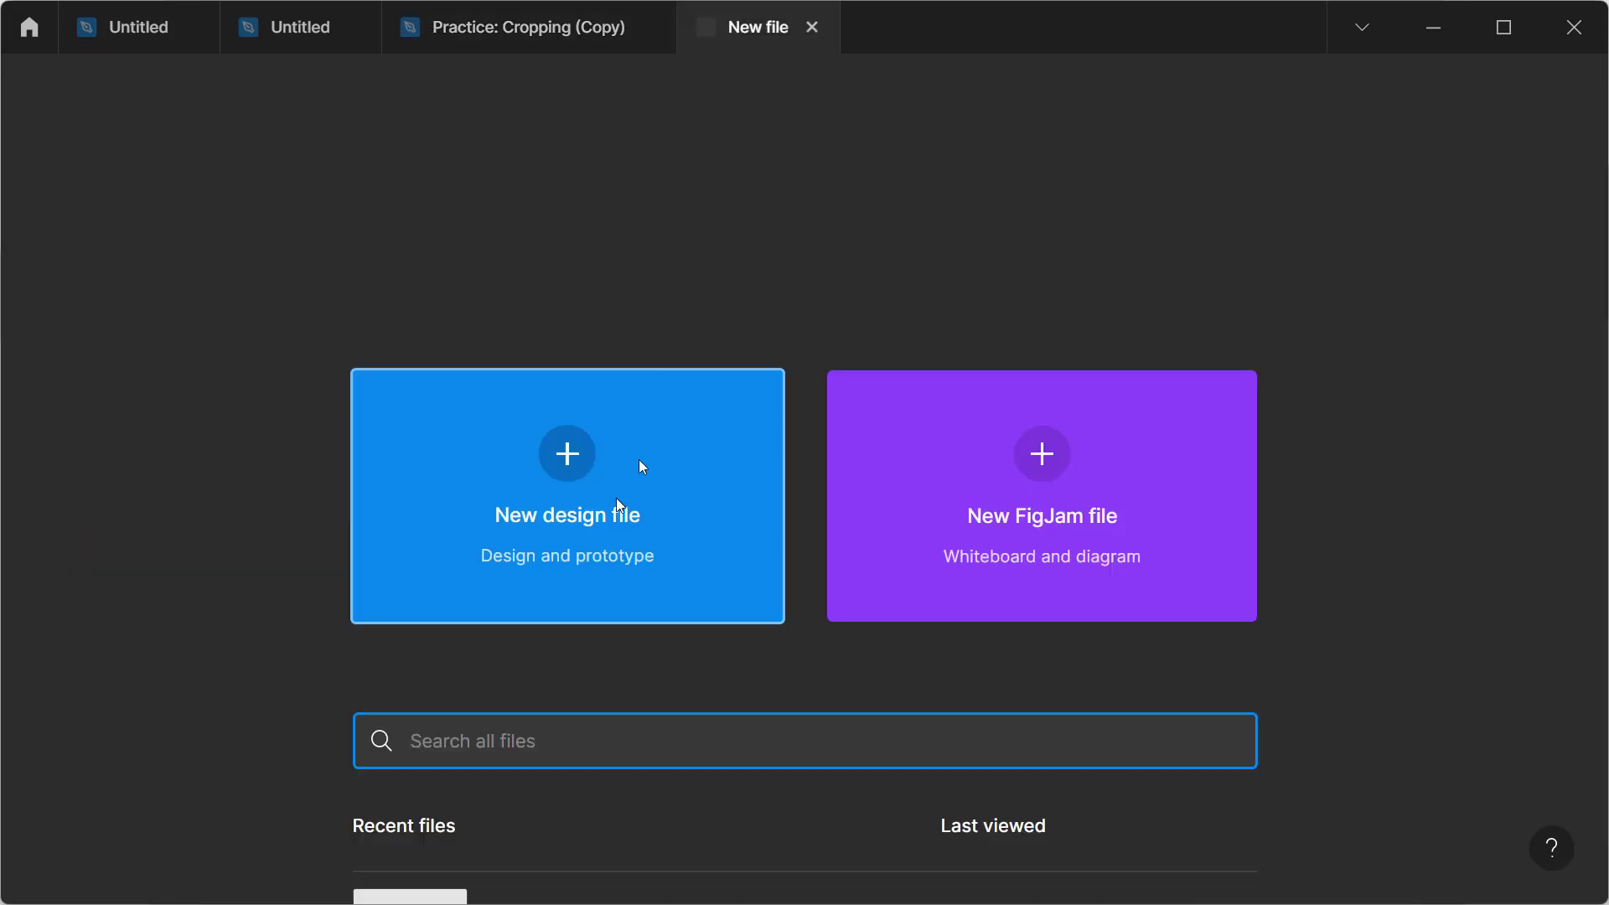
pyautogui.click(553, 536)
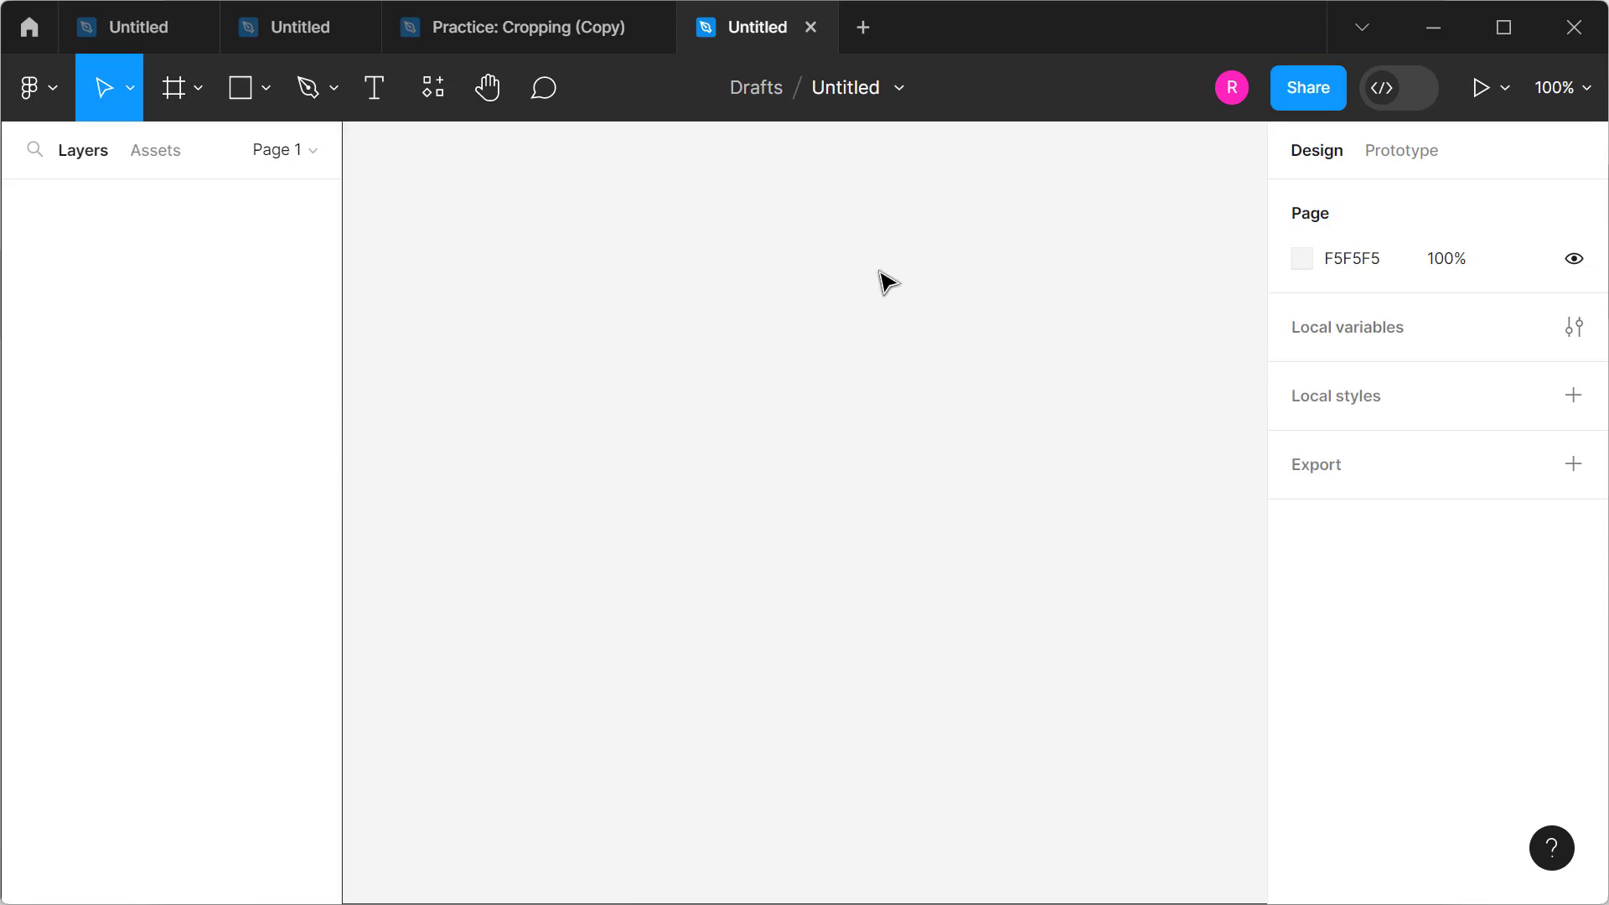
pyautogui.hotkey('alt', 'Tab')
pyautogui.hotkey('alt', 'Tab')
pyautogui.hotkey('alt', 'Tab')
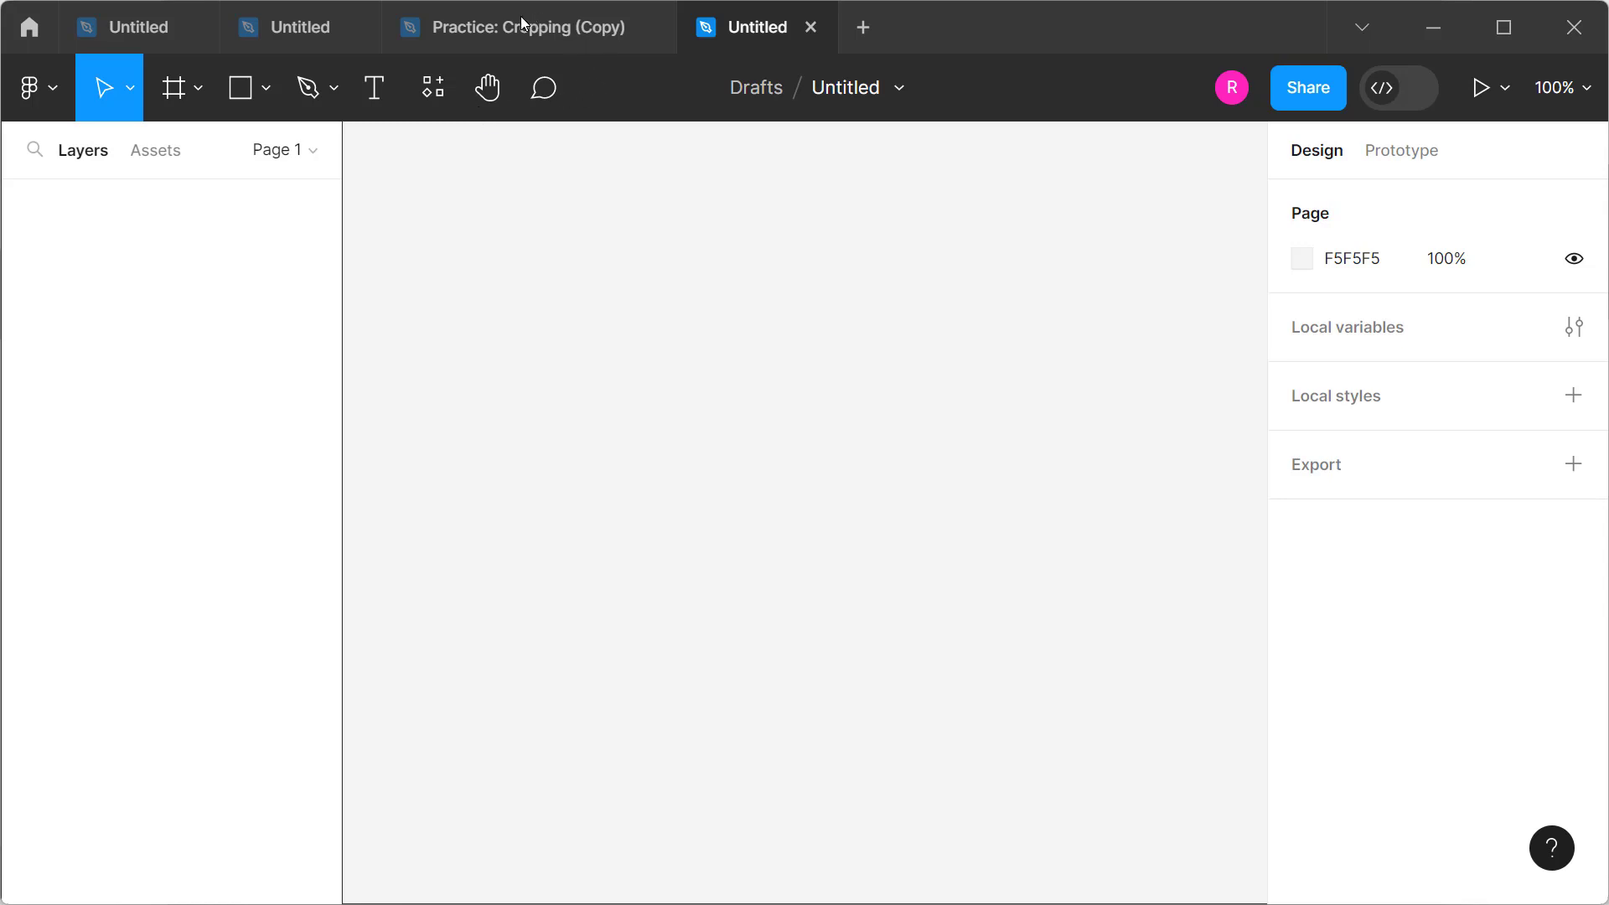
# Step: Draw a 565 × 299 frame, Frame 1, on the empty canvas
pyautogui.click(203, 93)
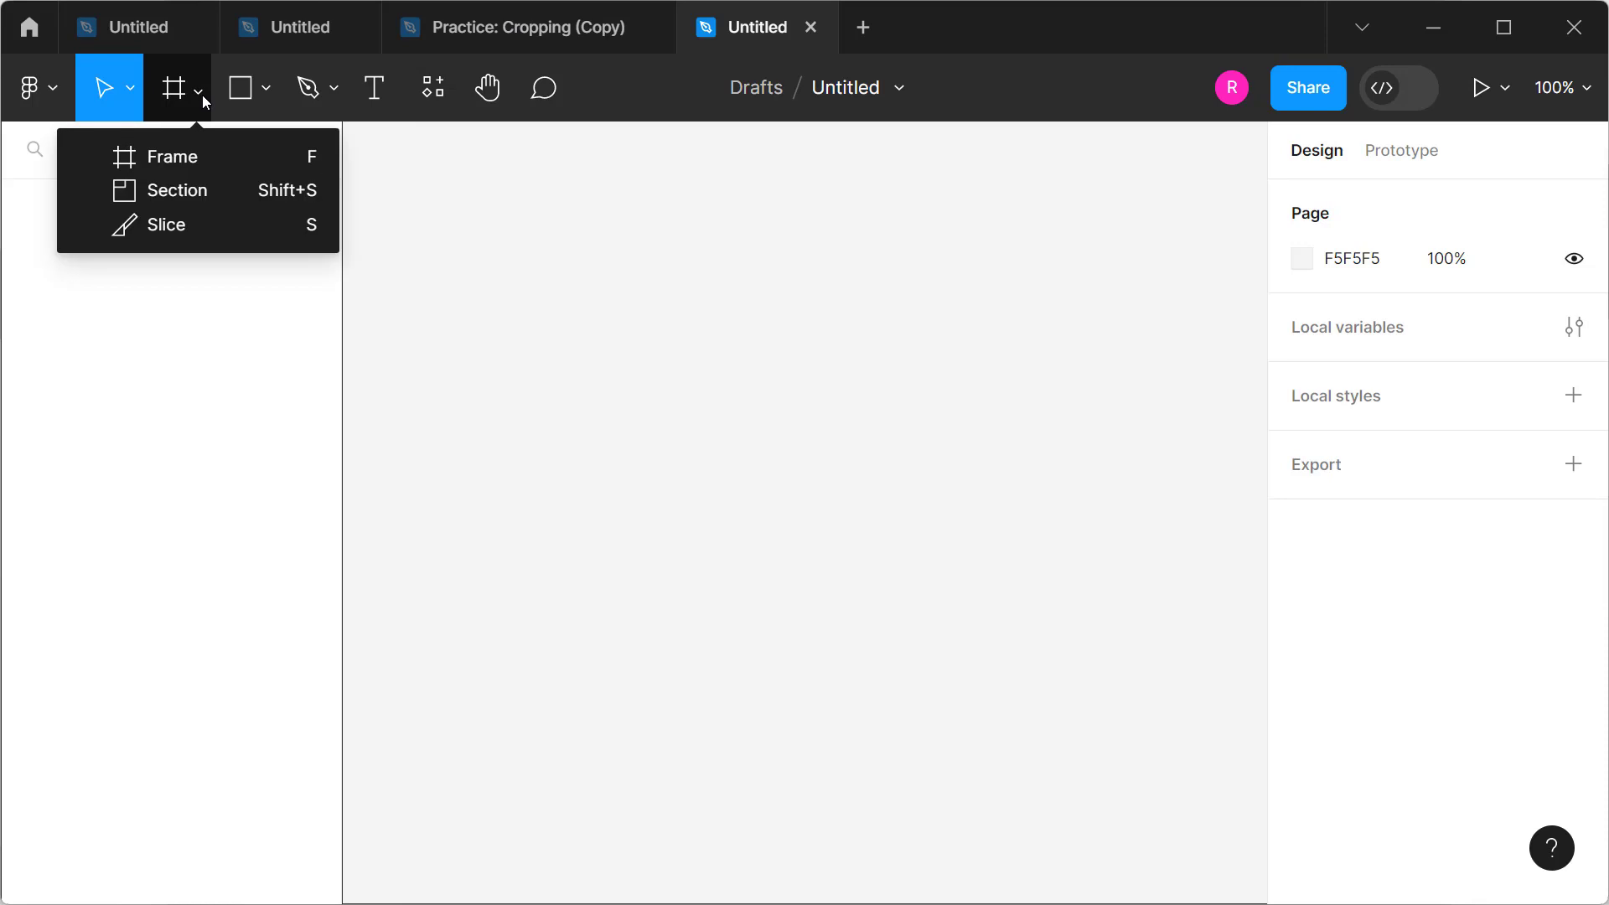
pyautogui.click(193, 156)
pyautogui.moveTo(414, 212); pyautogui.dragTo(1213, 635)
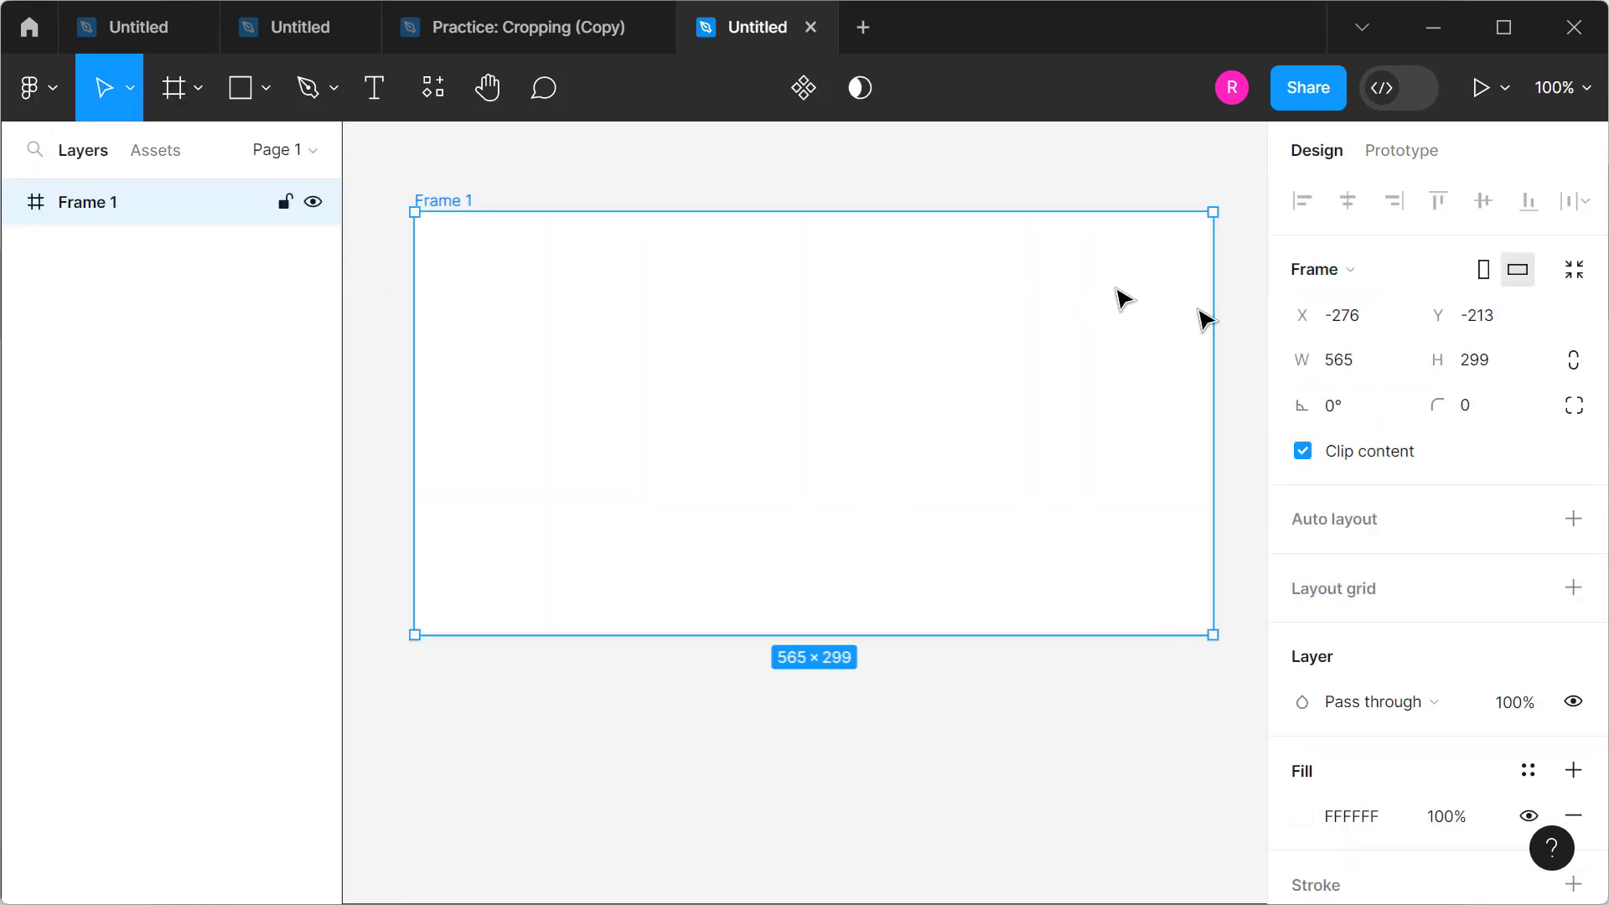
# Step: Set Frame 1's width to 1158 and height to 700
pyautogui.click(1373, 364)
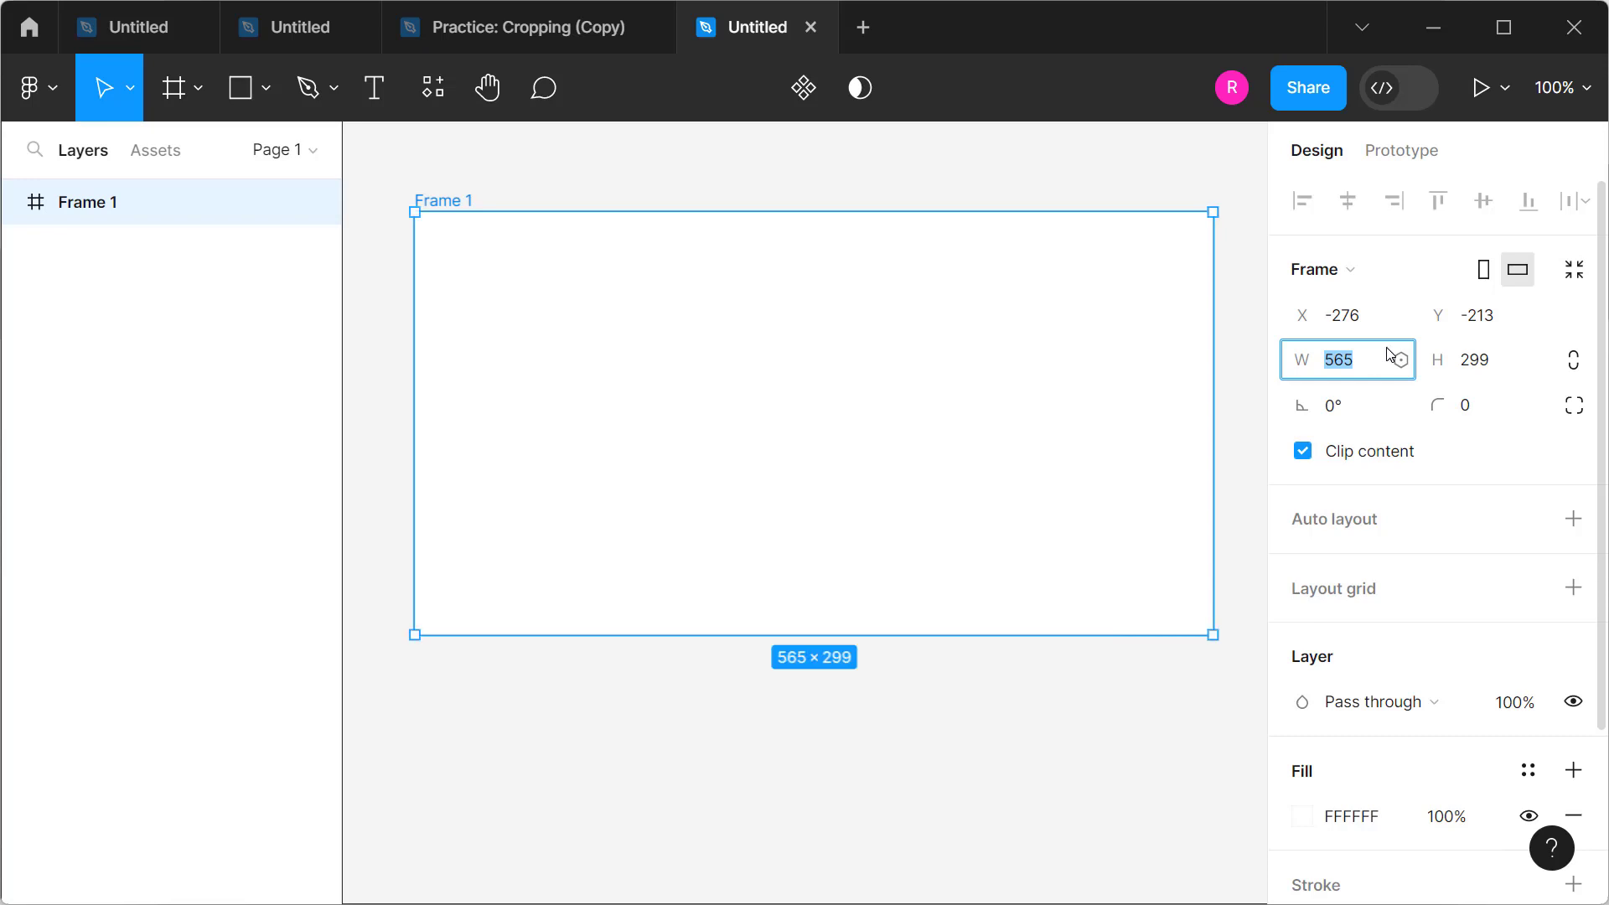
pyautogui.write('115')
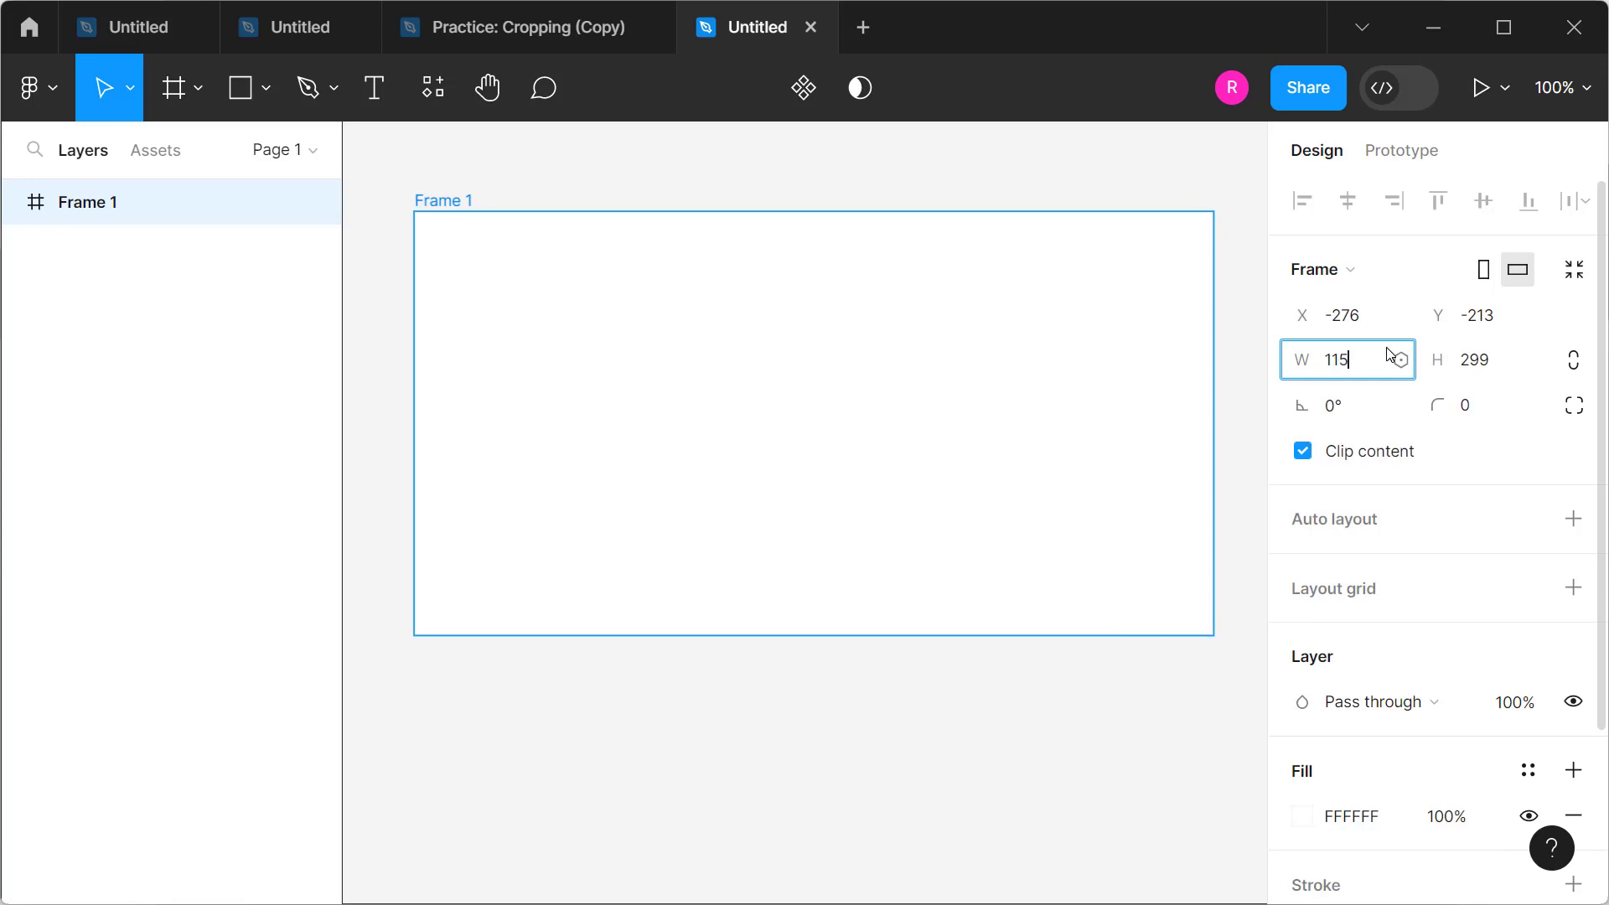
pyautogui.write('78')
pyautogui.press('Return')
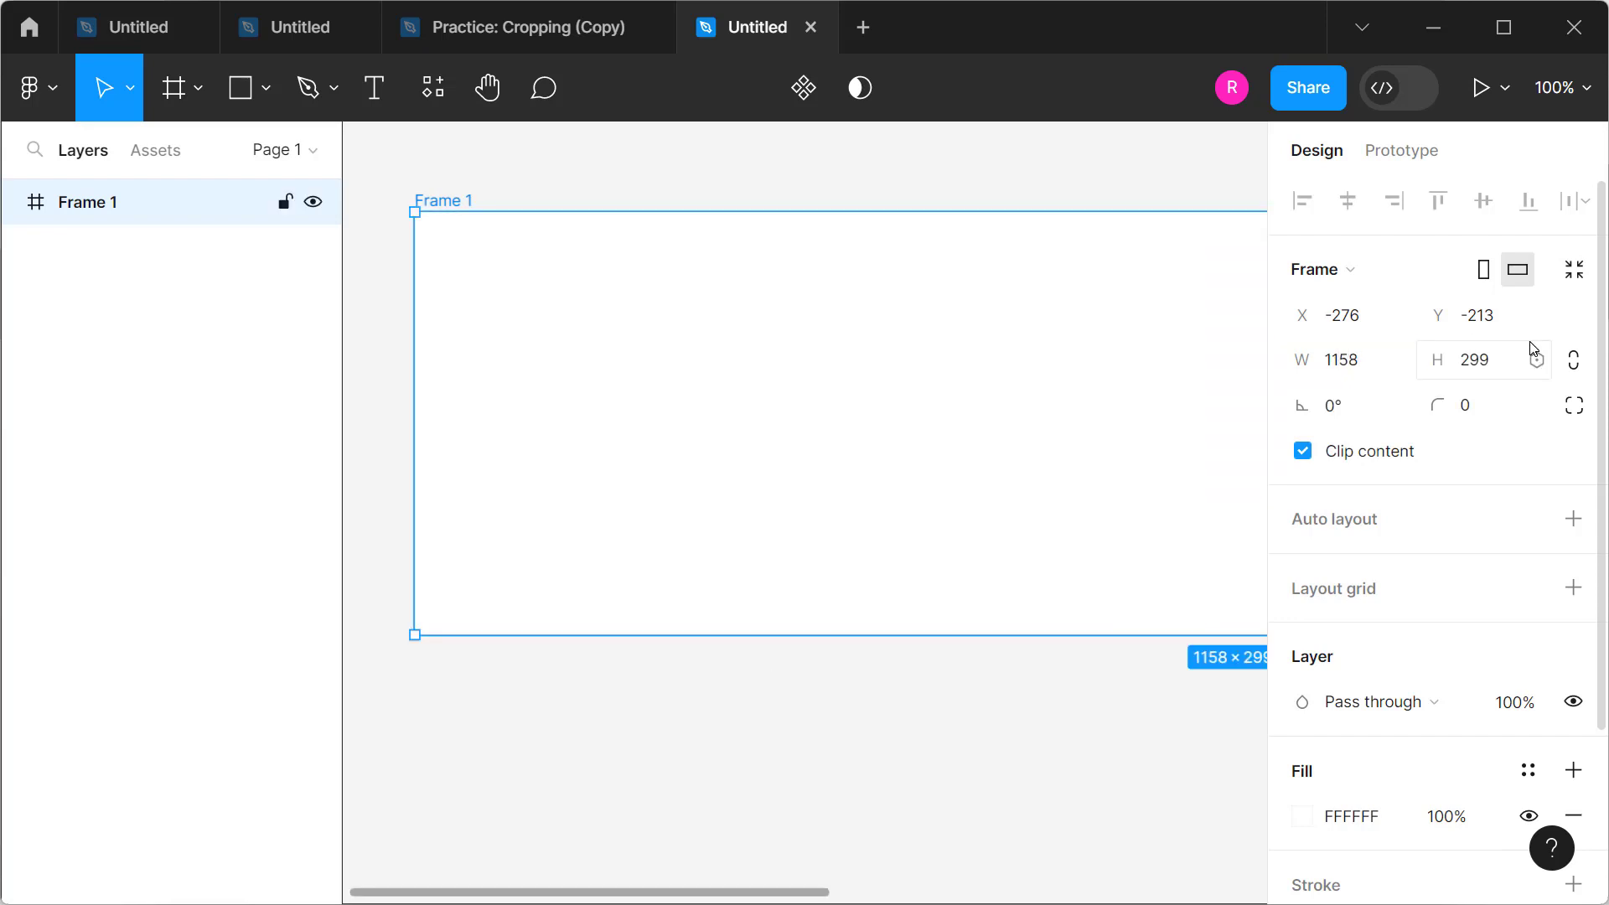
pyautogui.click(1514, 373)
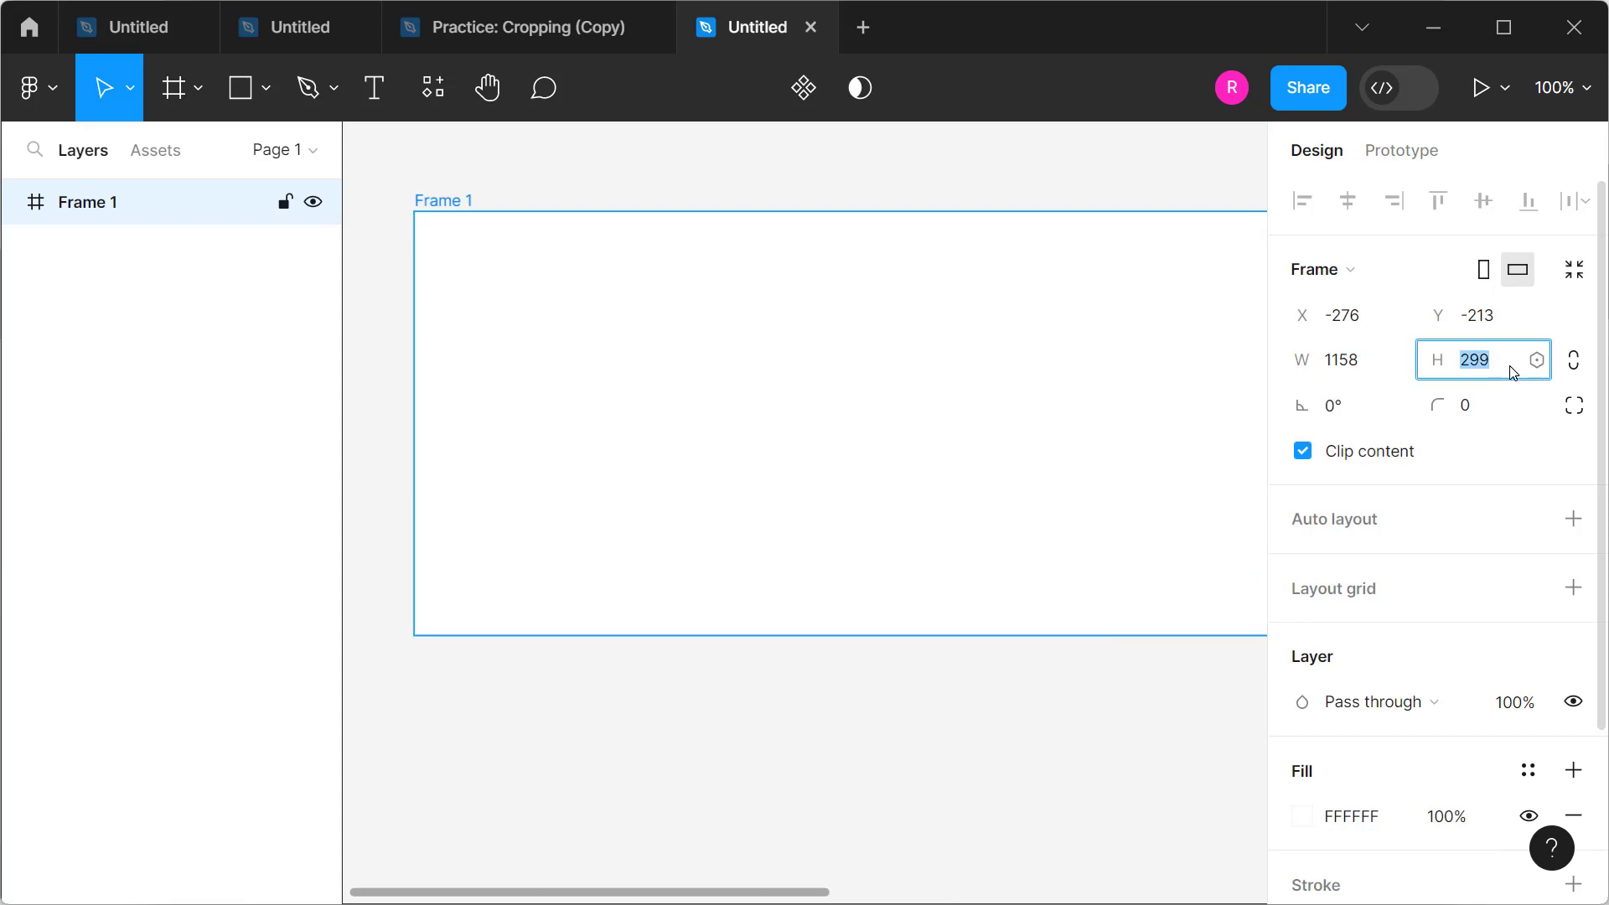
pyautogui.write('700')
pyautogui.press('Return')
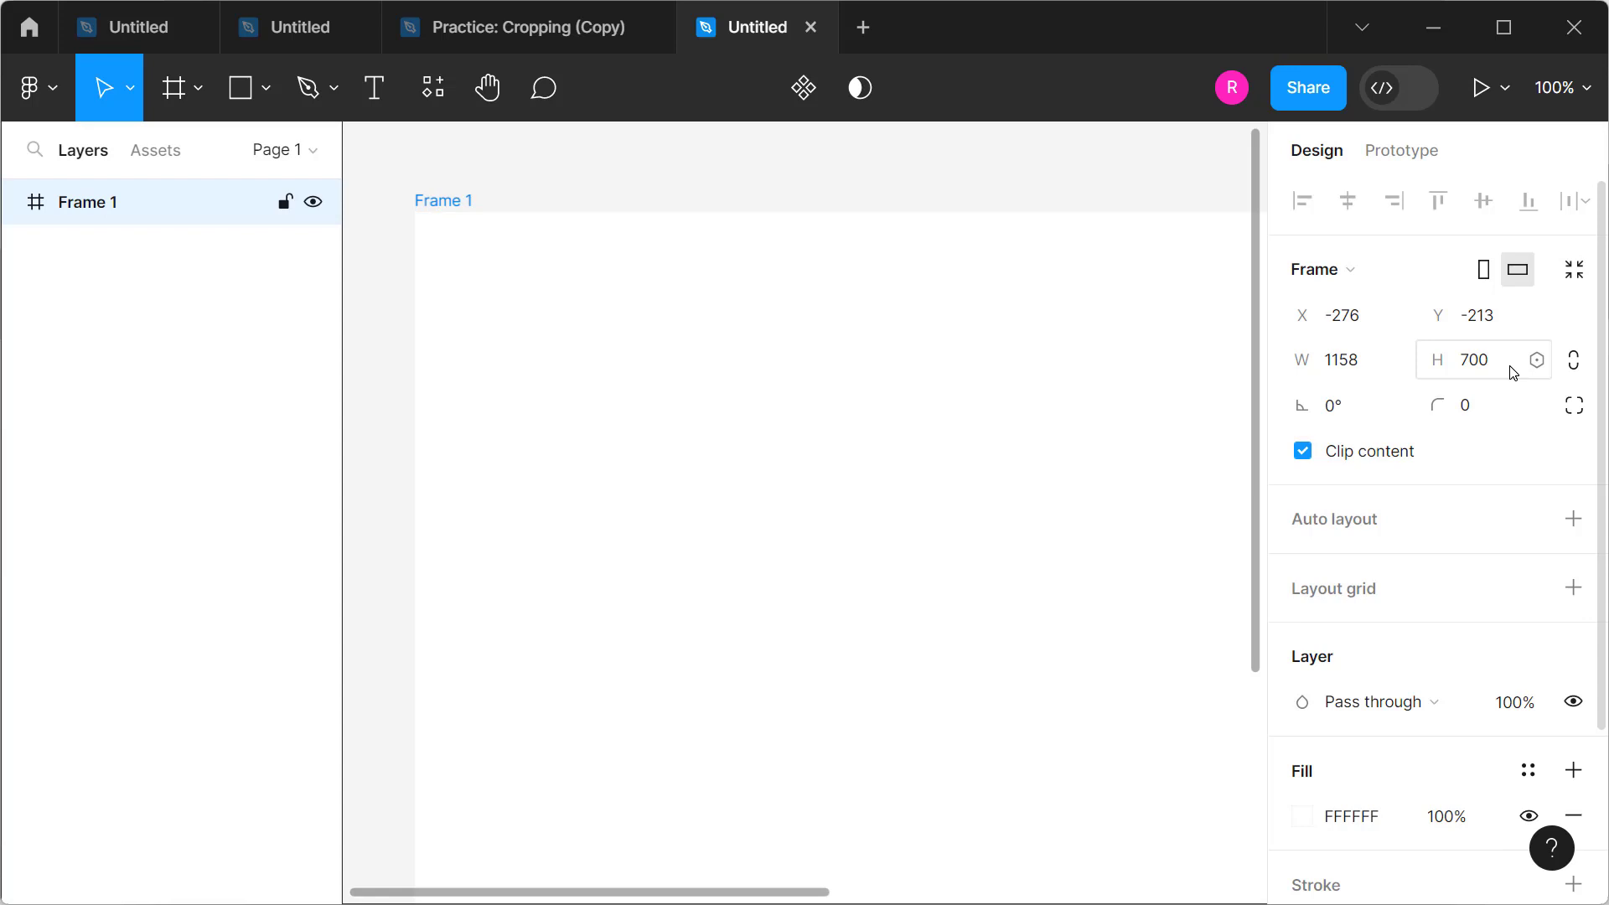
# Step: Zoom and pan until the whole 1158×700 Frame 1 fits the canvas at about 51%
pyautogui.scroll(-5, 939, 468)
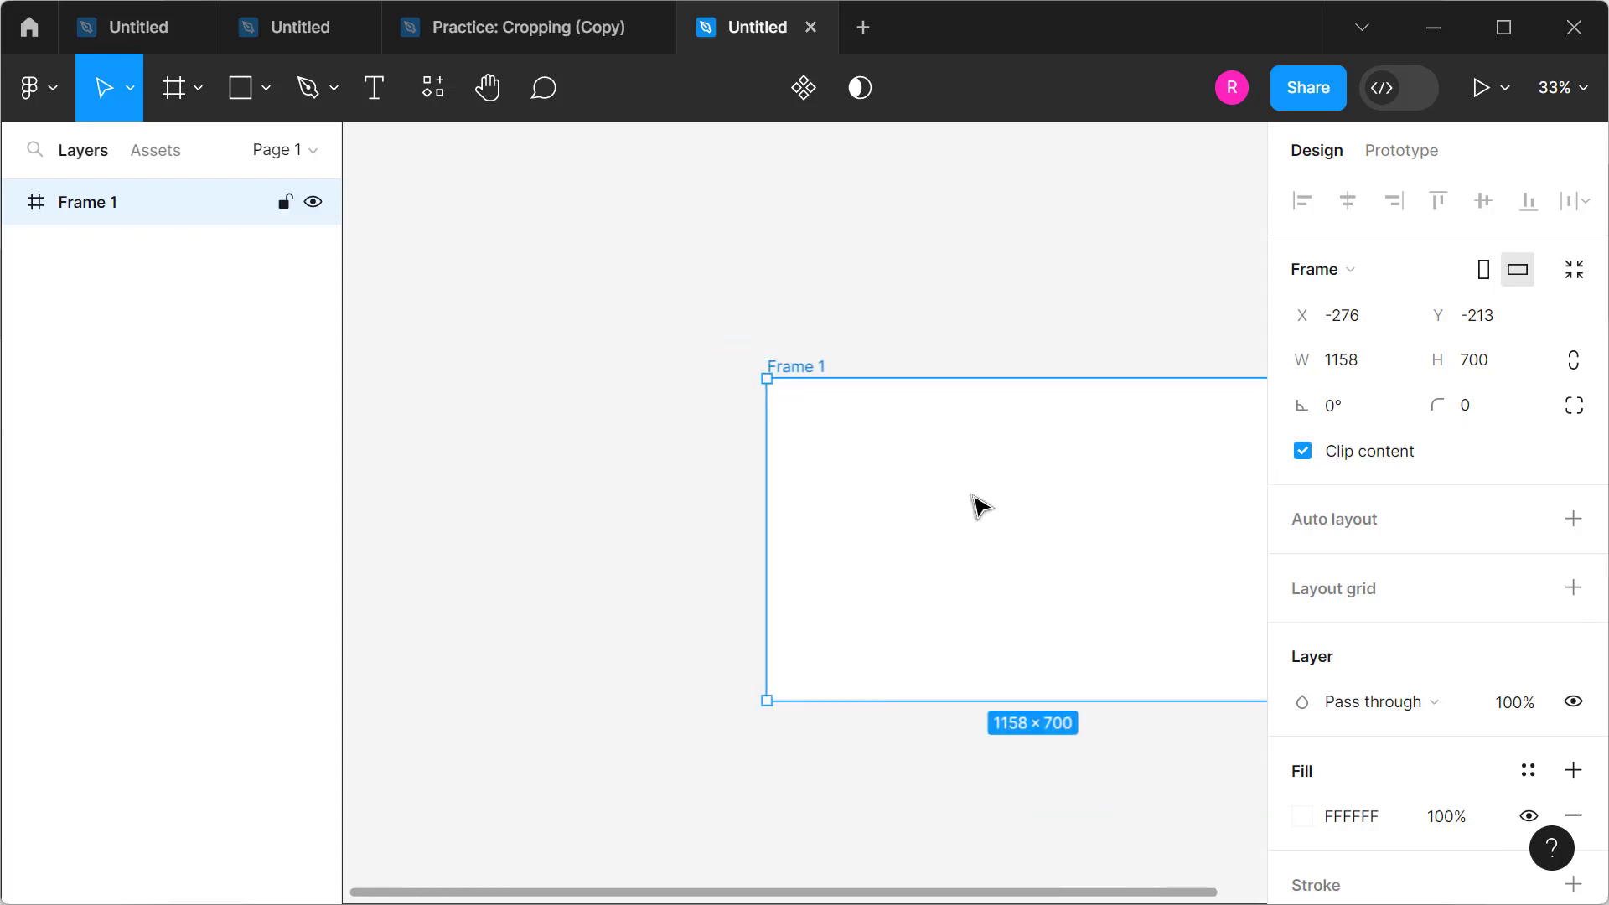
pyautogui.moveTo(975, 501); pyautogui.dragTo(770, 403)
pyautogui.scroll(2, 787, 439)
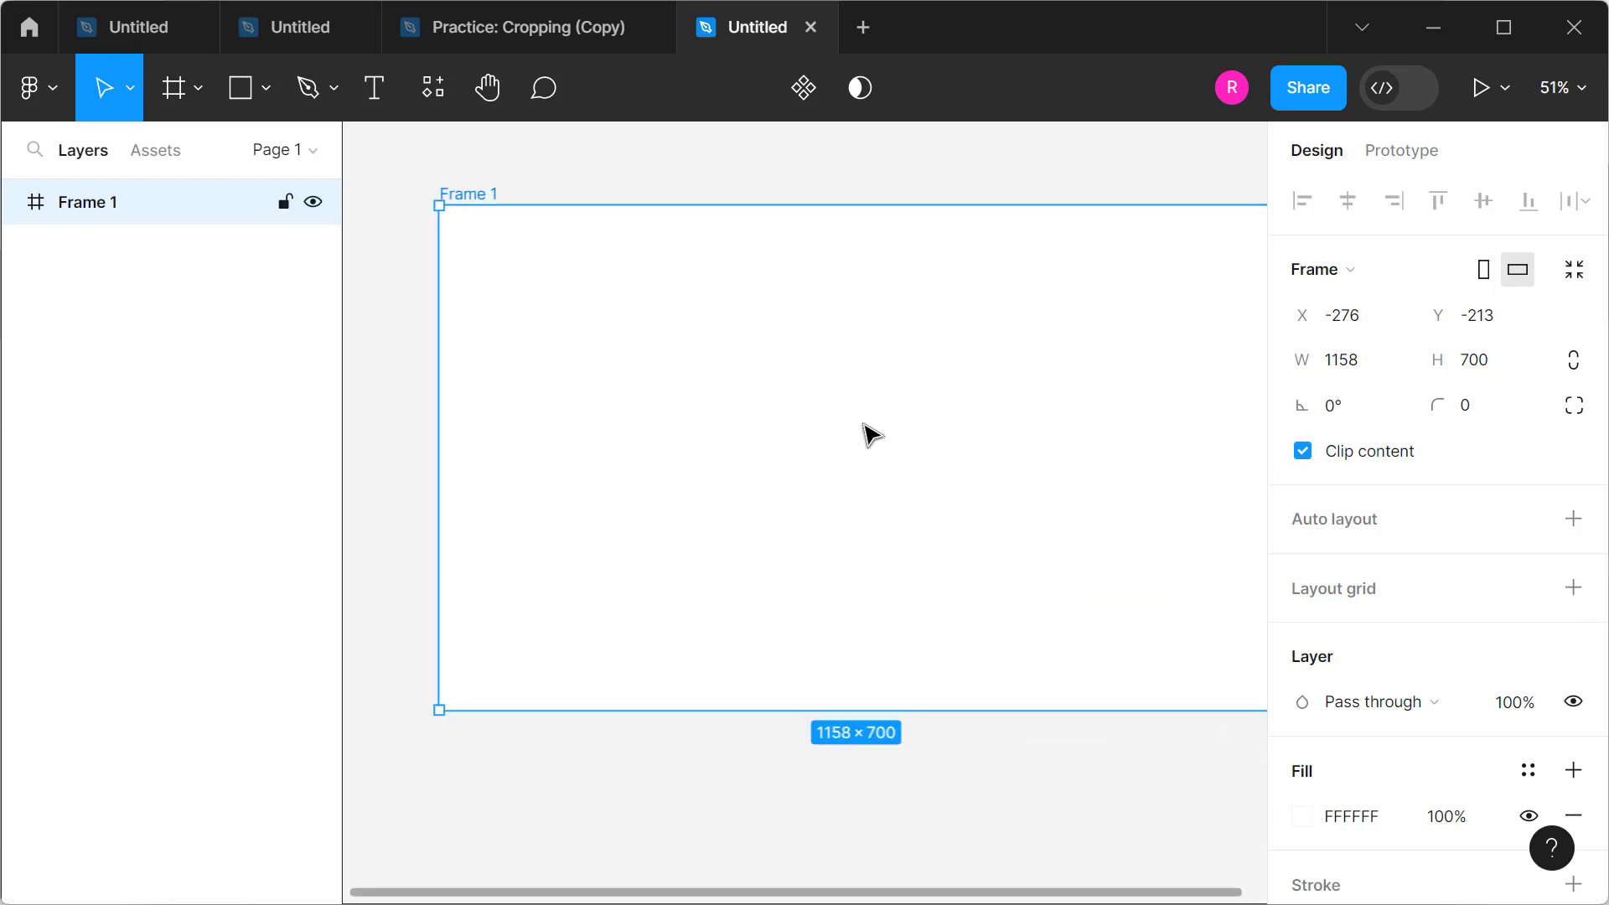
pyautogui.moveTo(868, 431); pyautogui.dragTo(834, 413)
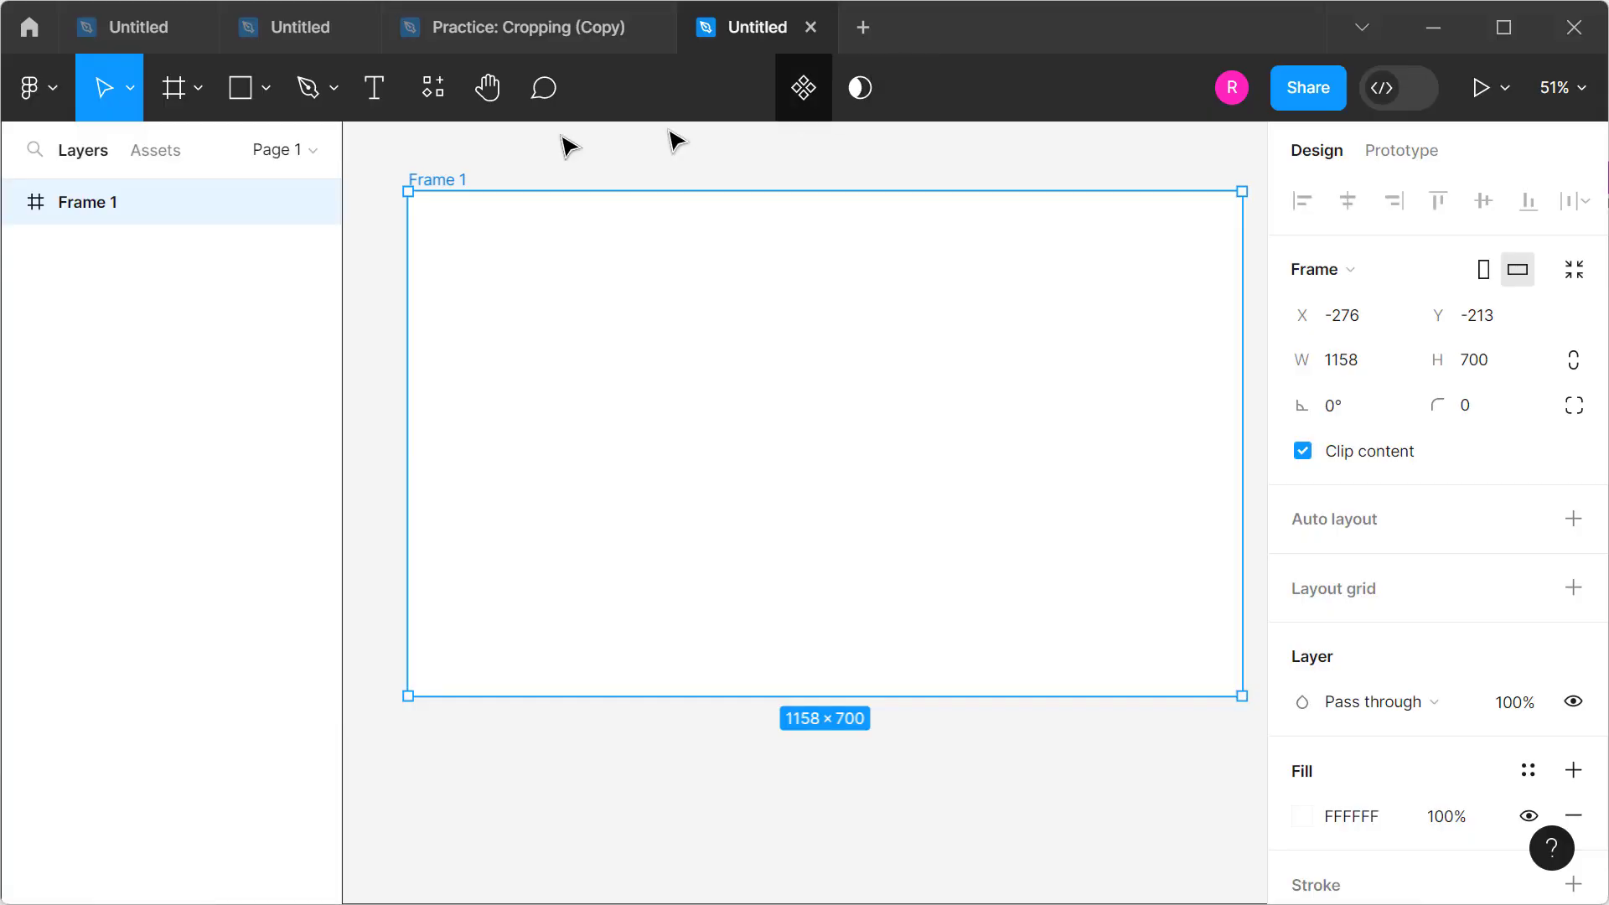
# Step: Draw a gray rectangle, set its width to 579 (1158/2), and align it to Frame 1's right half
pyautogui.click(267, 87)
pyautogui.click(253, 157)
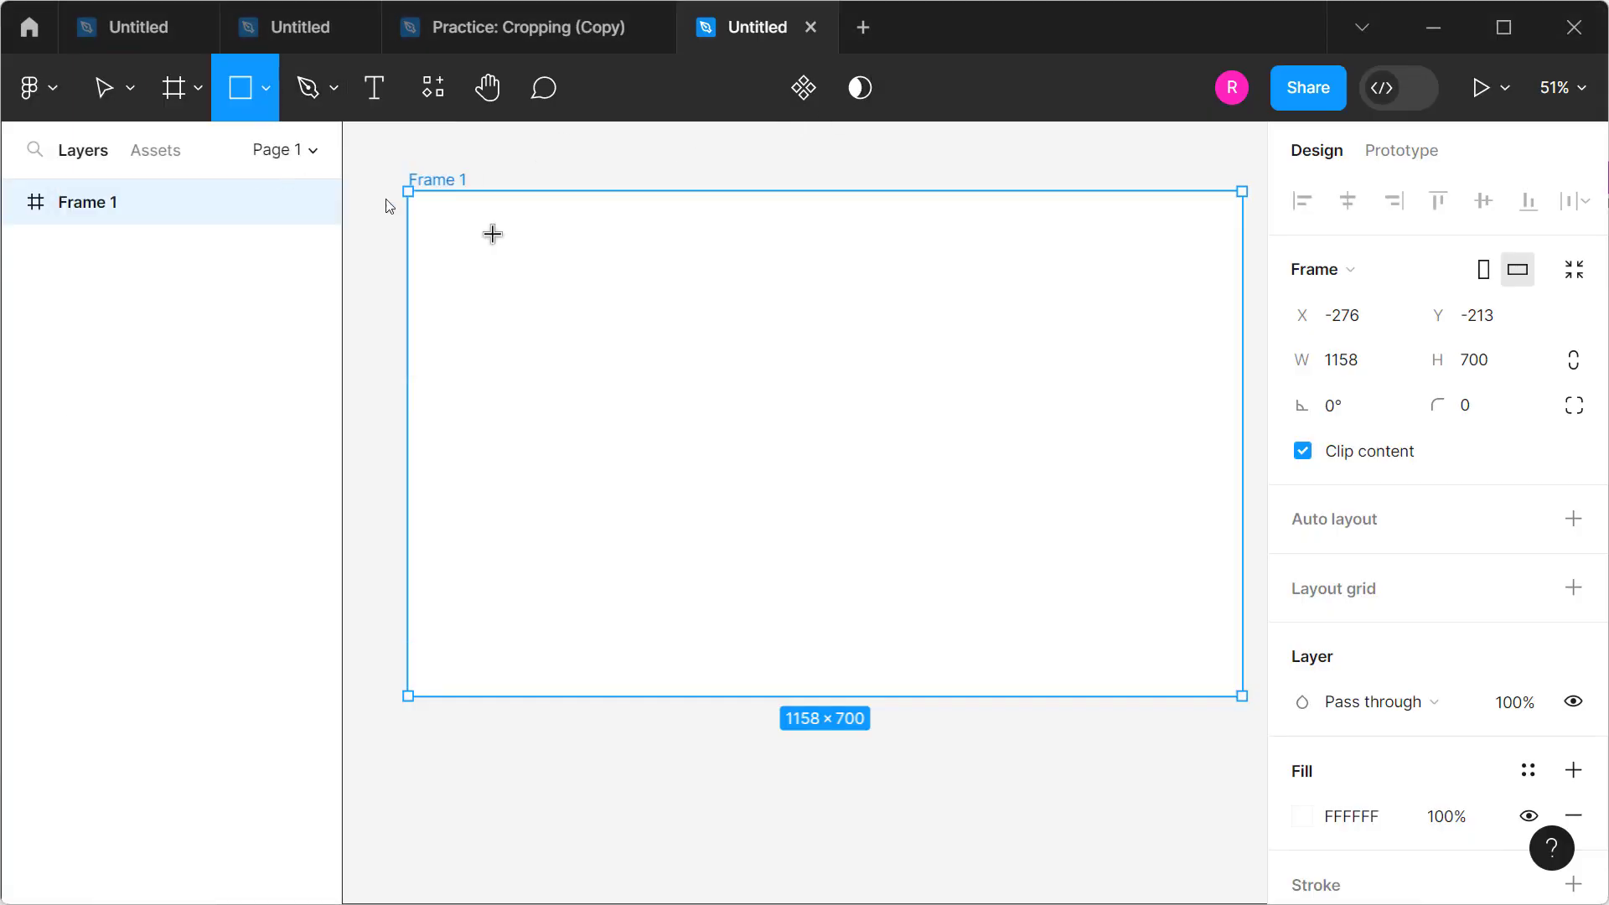
pyautogui.moveTo(825, 192)
pyautogui.mouseDown()
pyautogui.moveTo(1060, 546)
pyautogui.moveTo(1245, 707)
pyautogui.mouseUp()
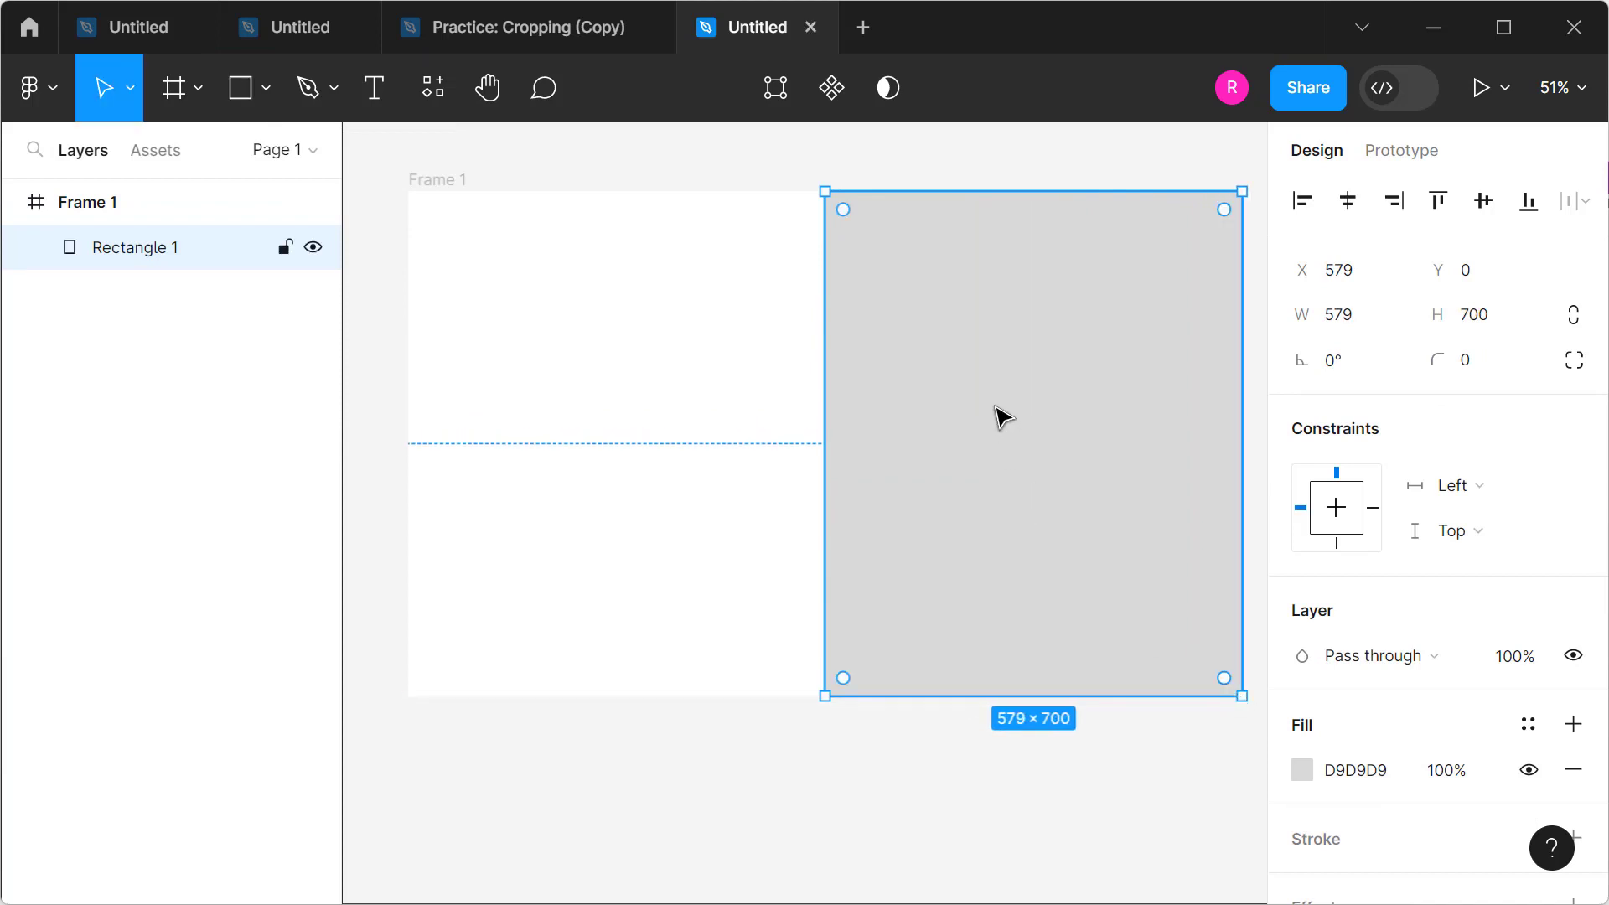
pyautogui.click(1367, 317)
pyautogui.write('1158/2')
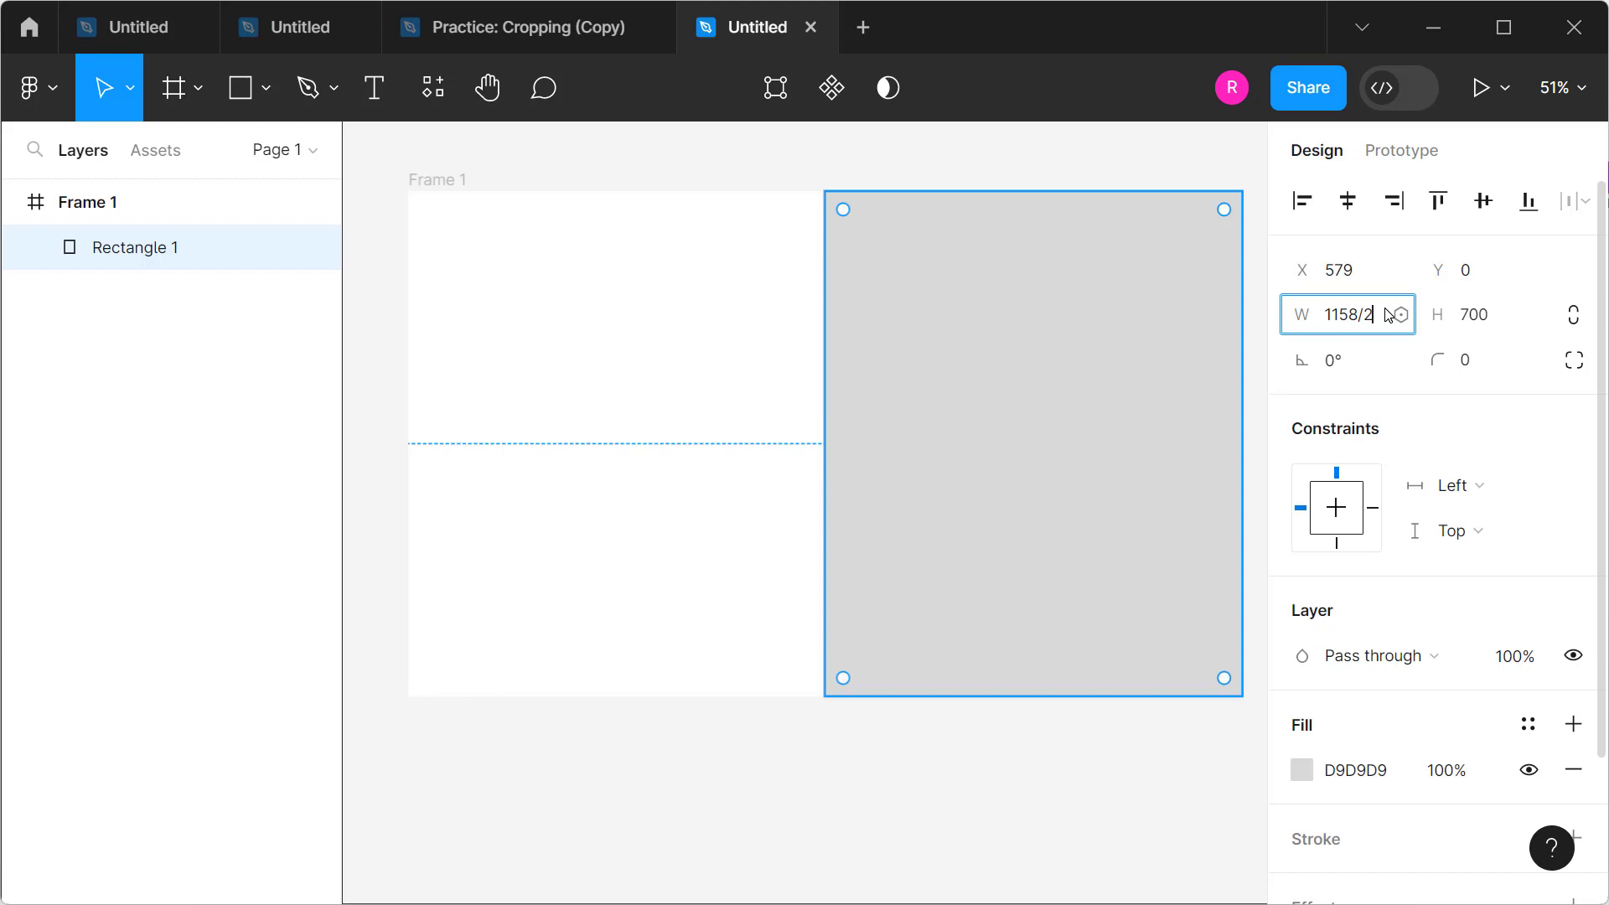
pyautogui.press('Return')
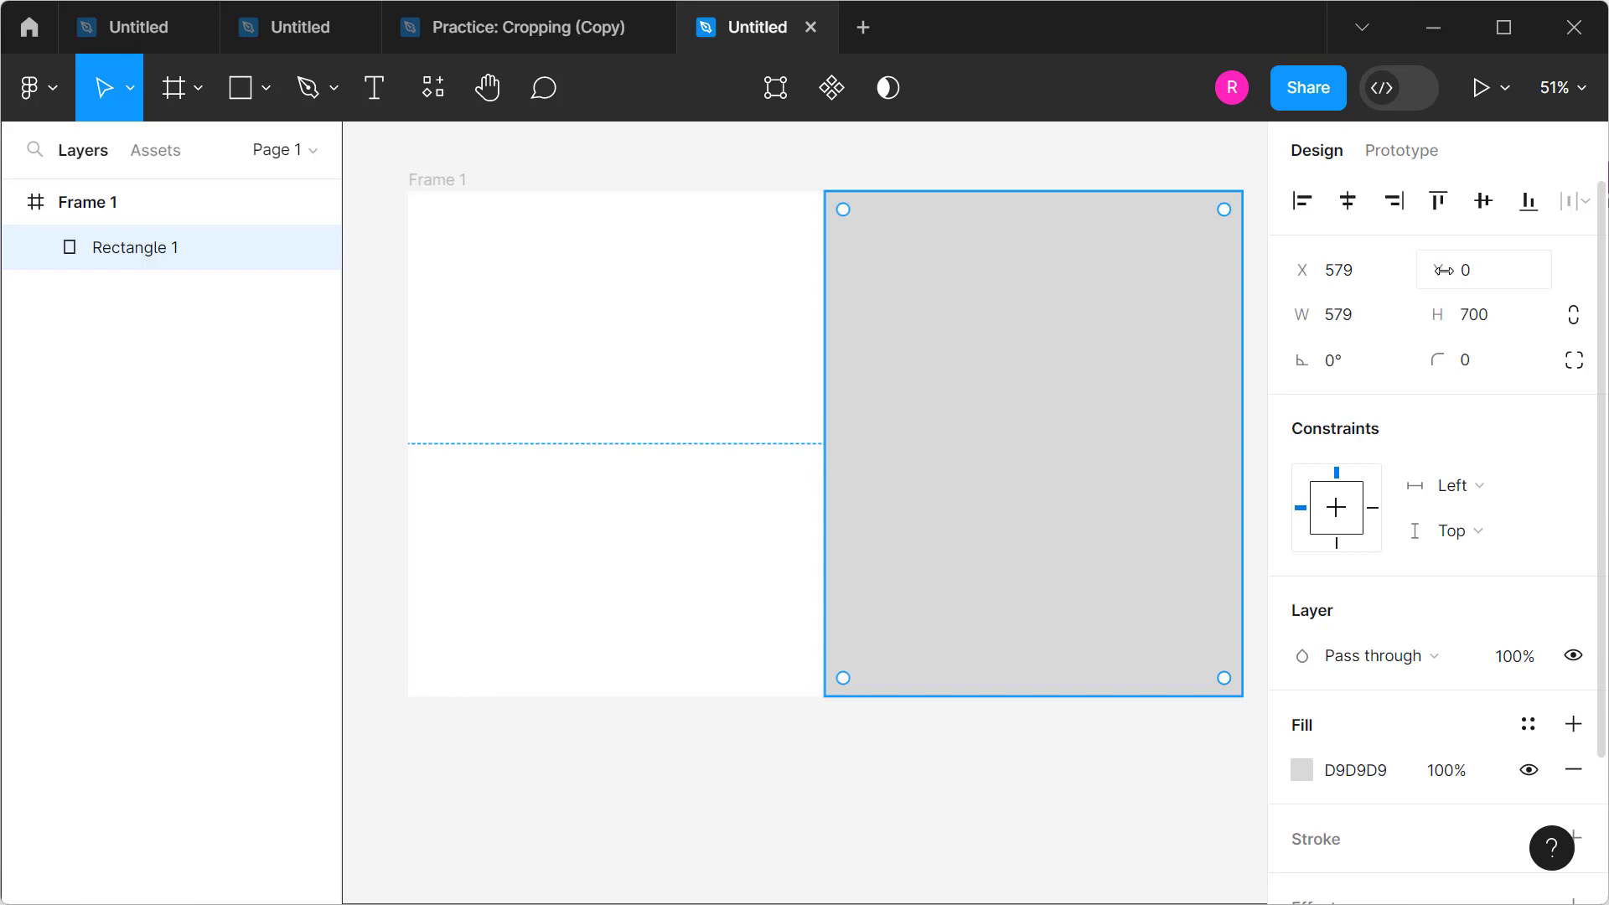
pyautogui.moveTo(1031, 390); pyautogui.dragTo(1040, 378)
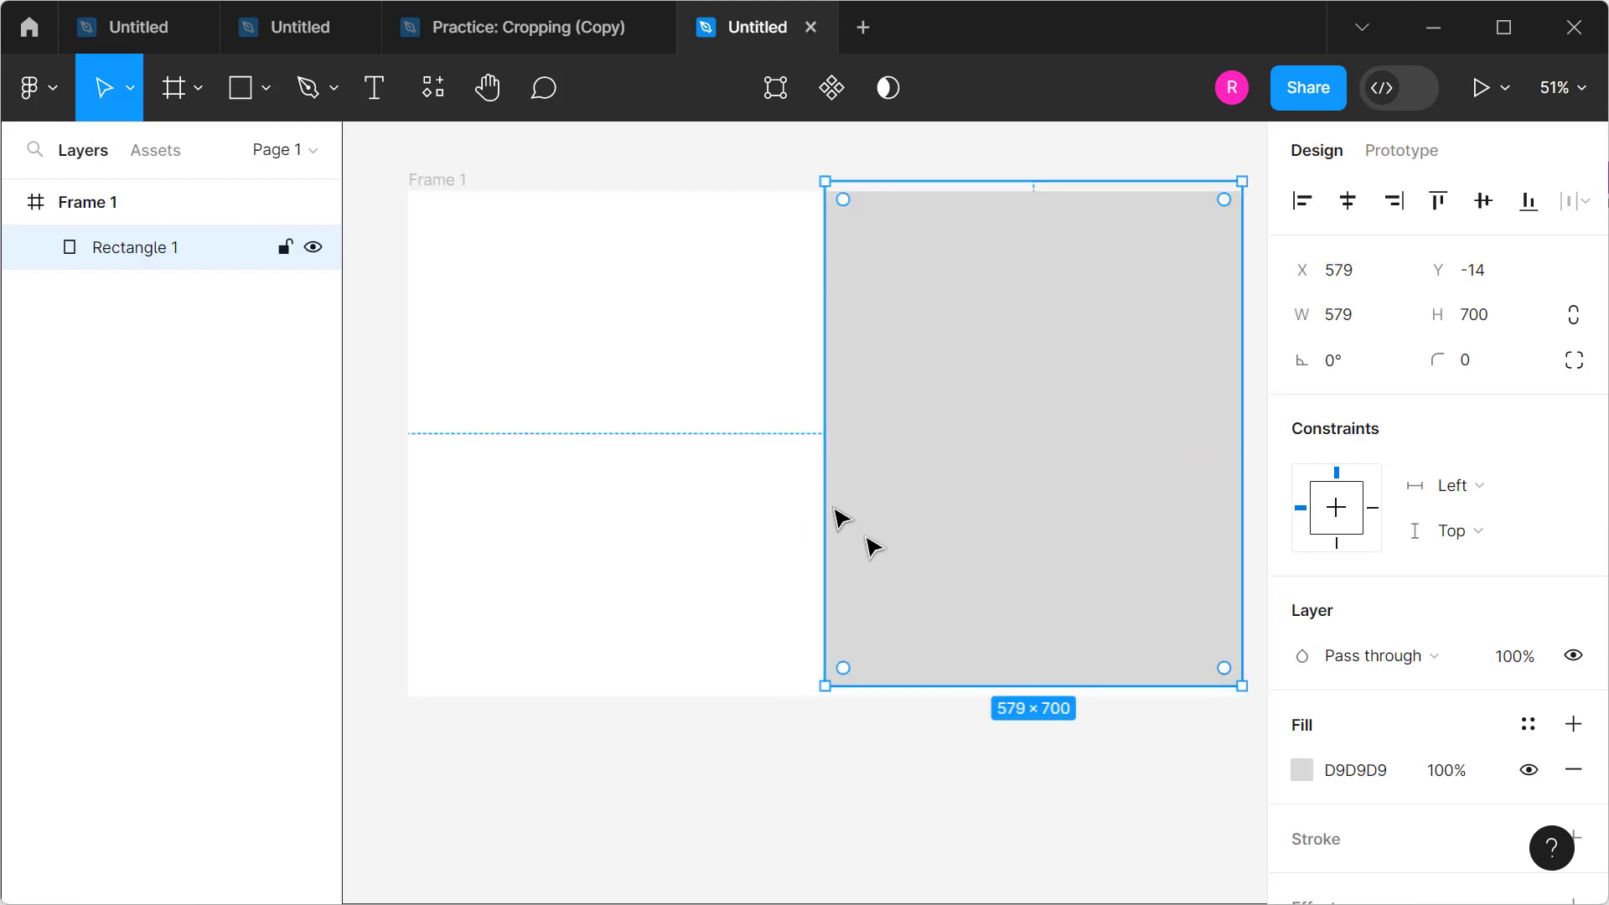
pyautogui.moveTo(1028, 438)
pyautogui.mouseDown()
pyautogui.moveTo(1010, 455)
pyautogui.moveTo(1003, 435)
pyautogui.mouseUp()
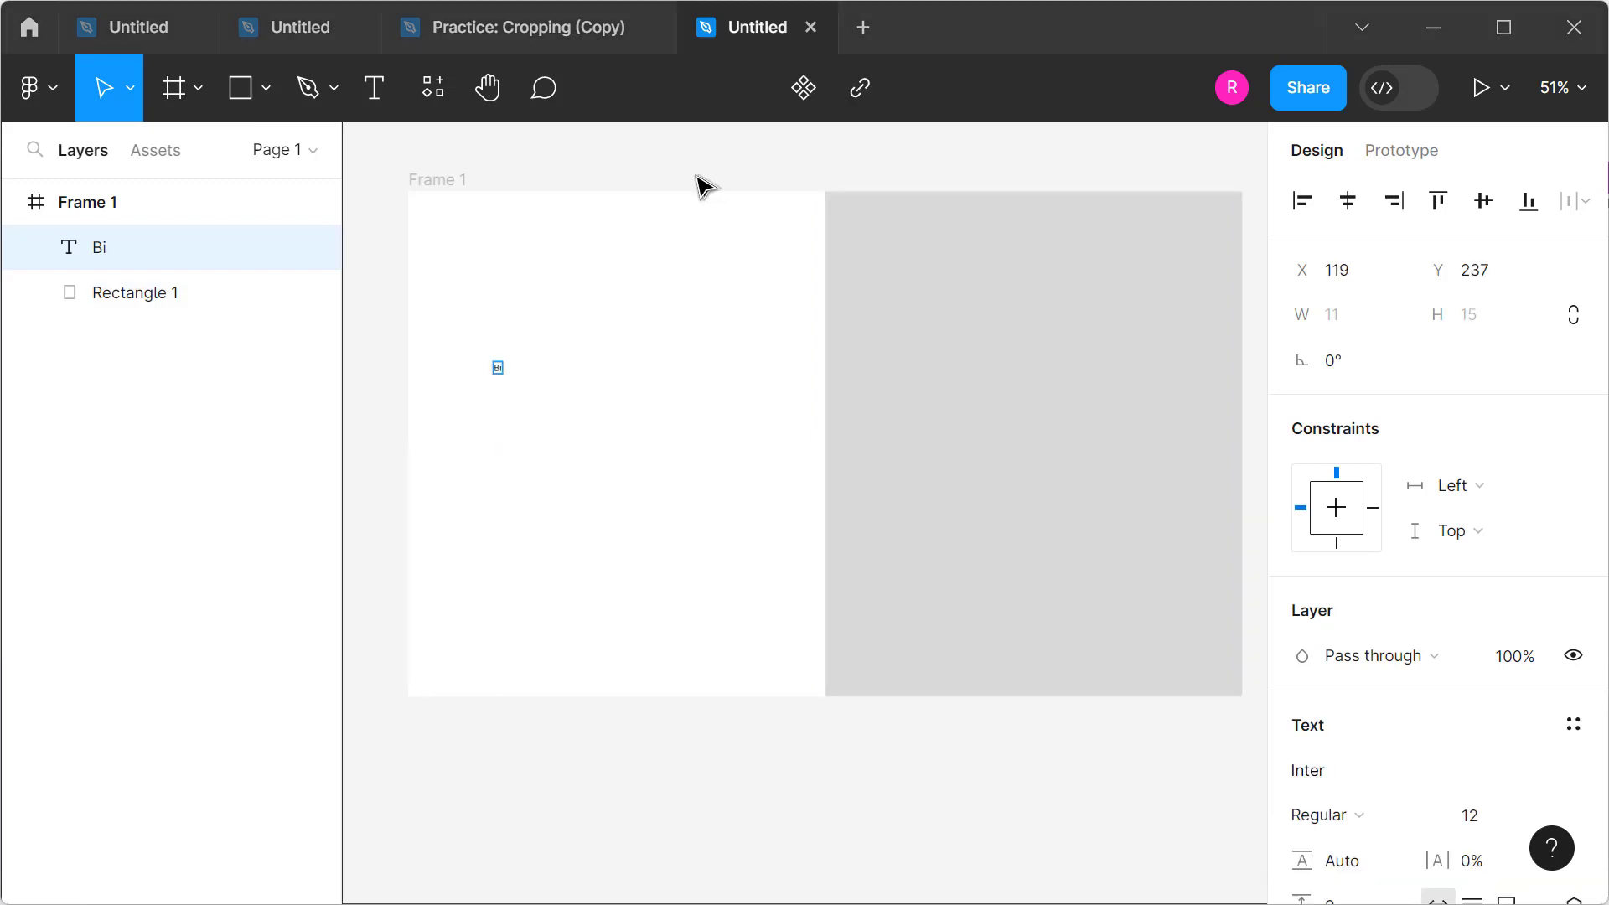
# Step: Delete the stray text layer and type 'Big Cat' on the frame's left half
pyautogui.press('Delete')
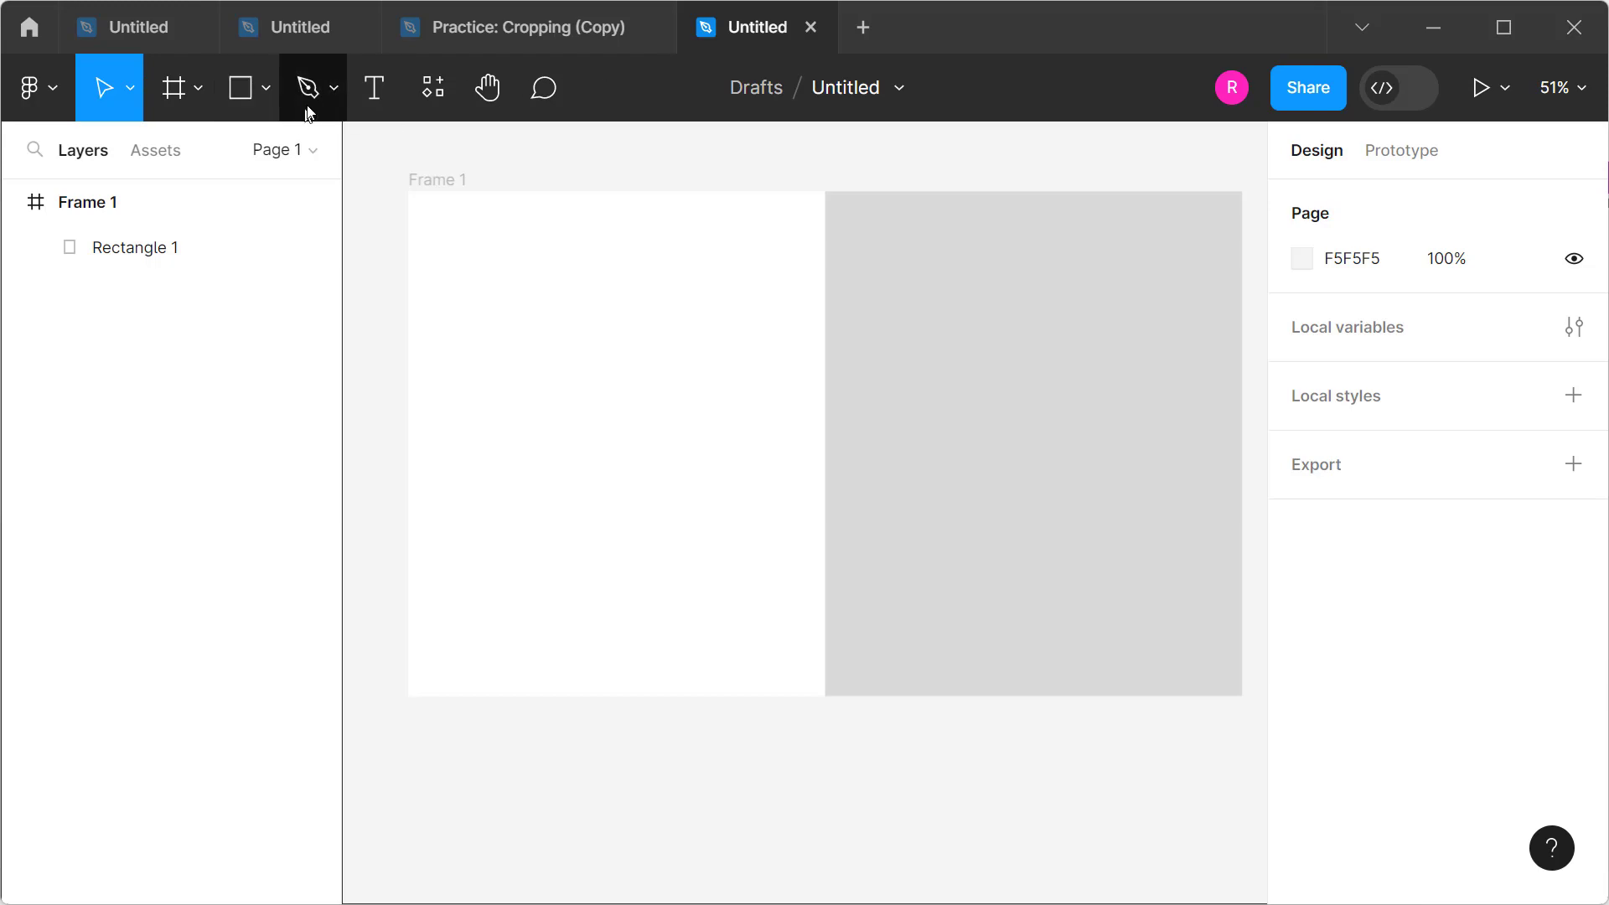
pyautogui.click(374, 87)
pyautogui.click(539, 381)
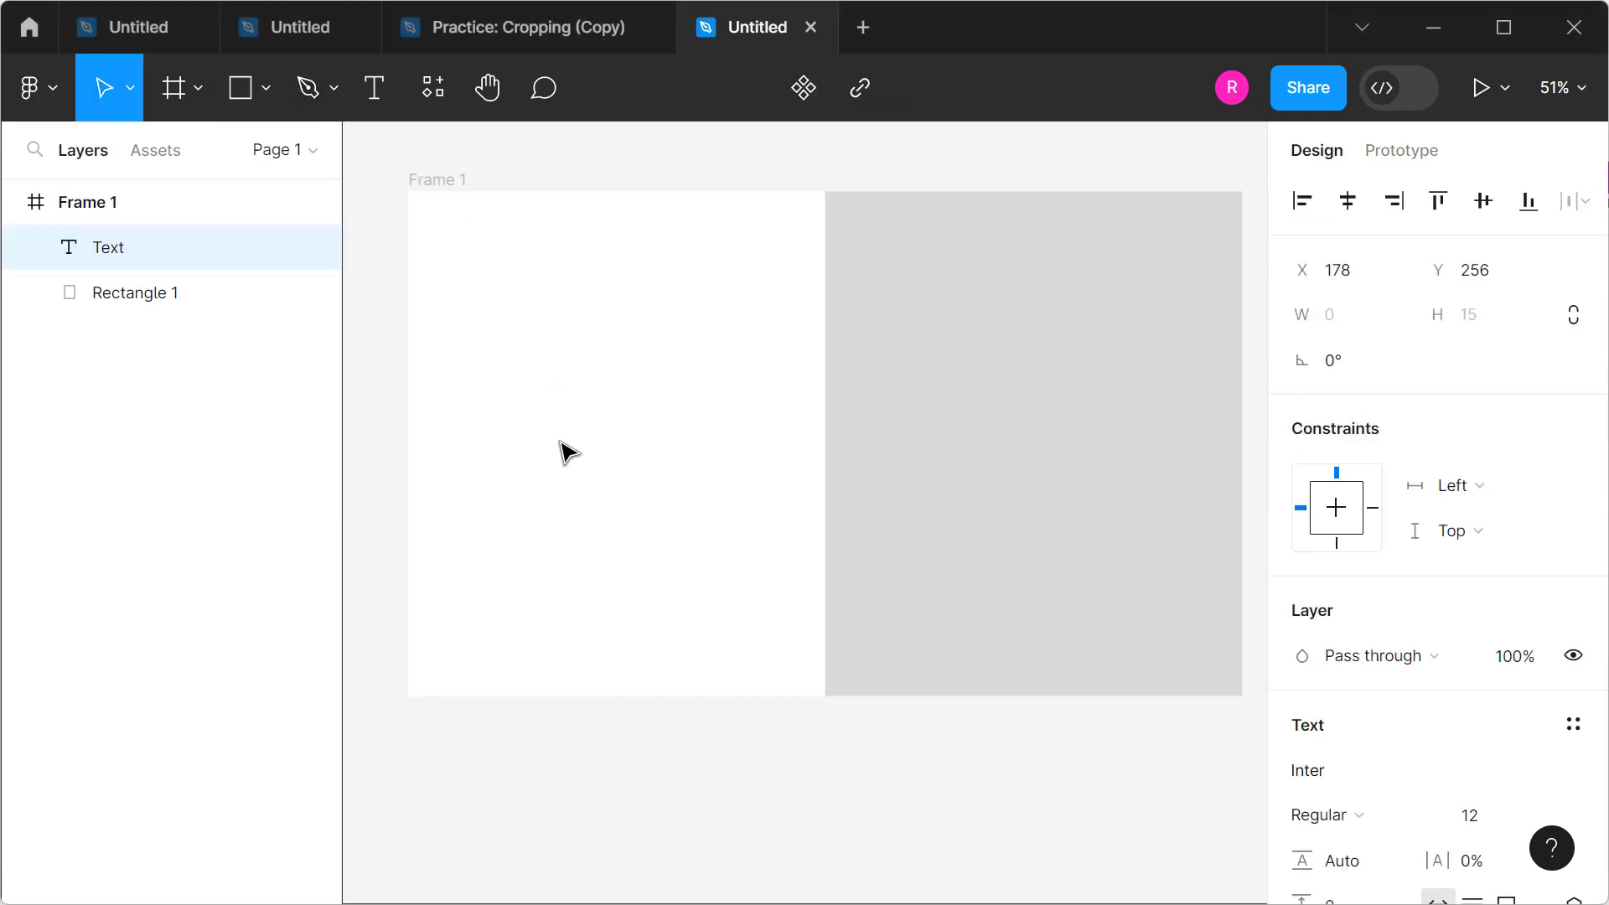
pyautogui.write('B')
pyautogui.write('ig Cat')
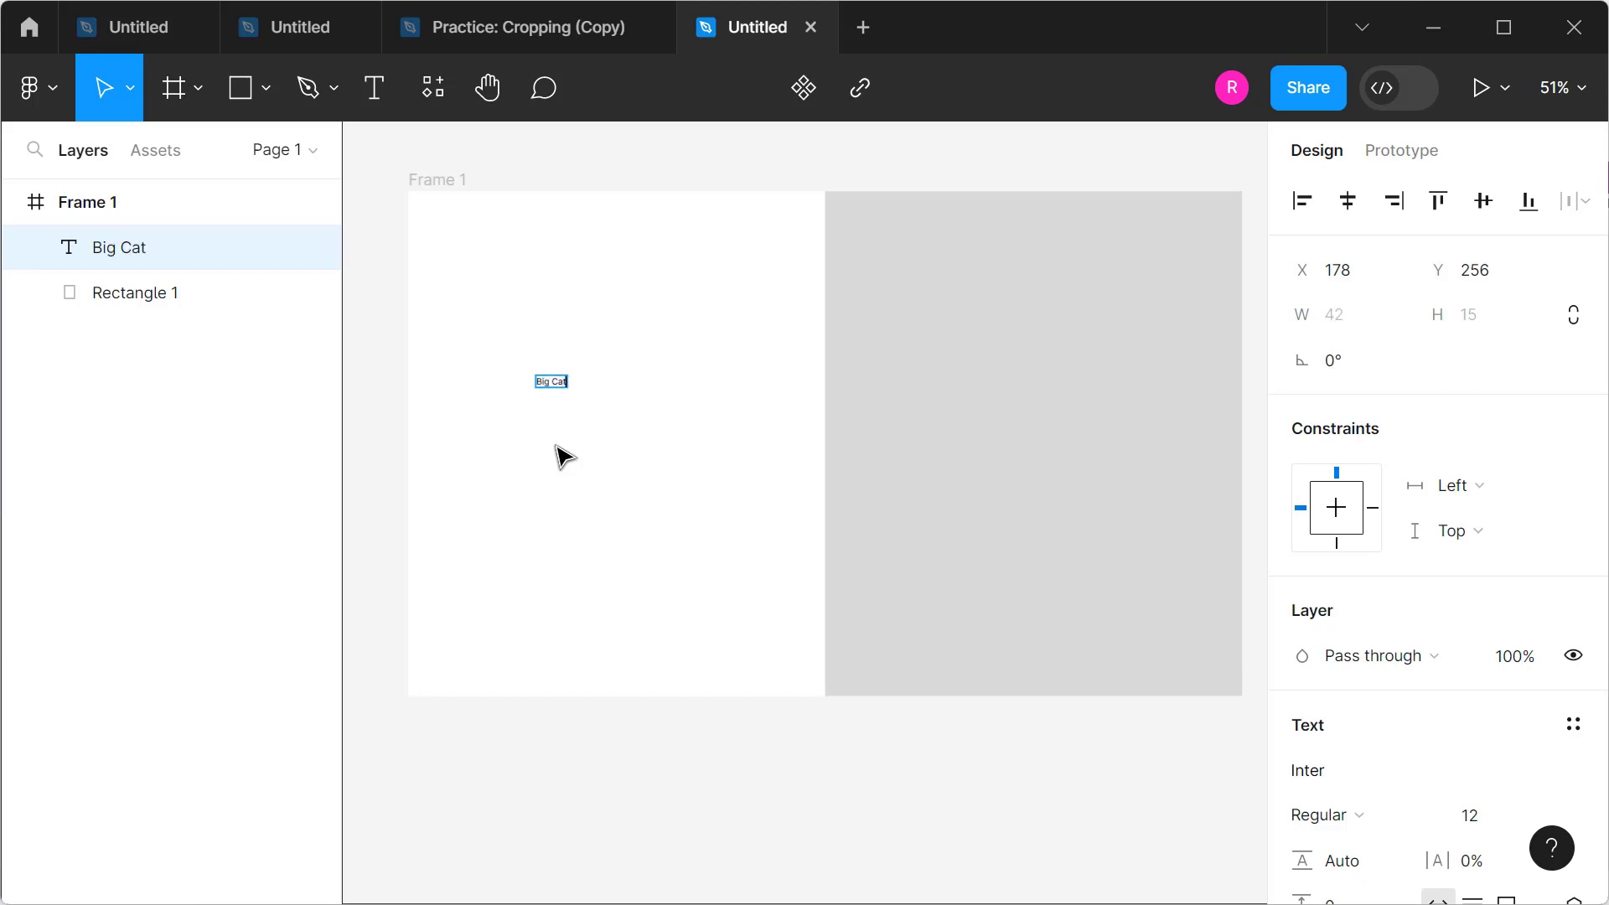
# Step: Set the Big Cat heading's font size to 82
pyautogui.hotkey('ctrl', 'a')
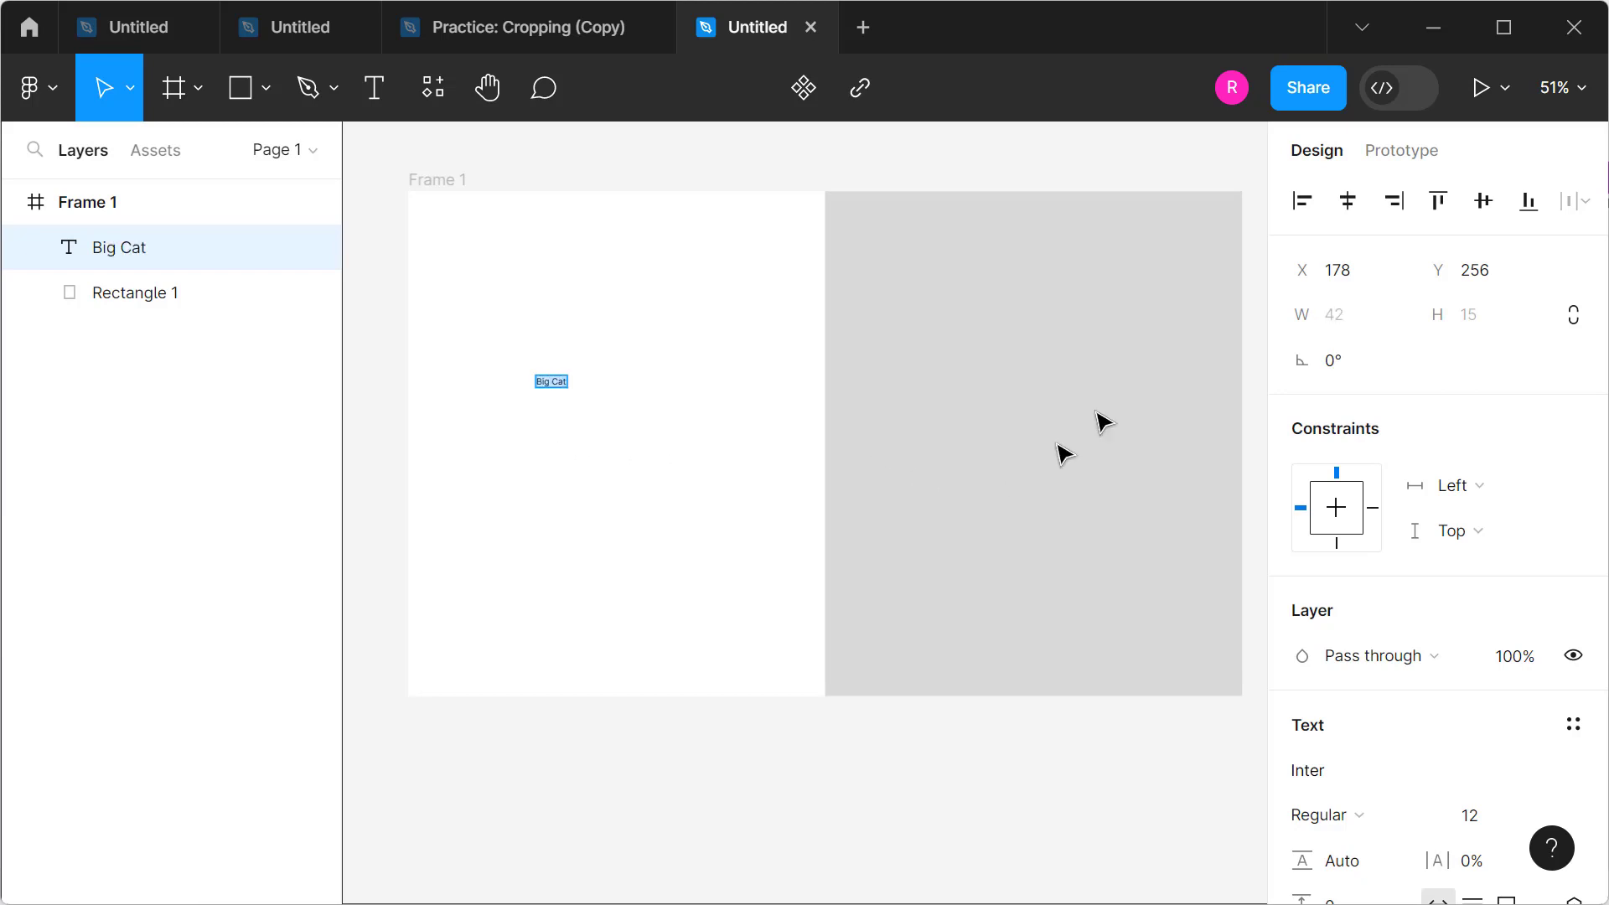
pyautogui.scroll(-3, 1425, 461)
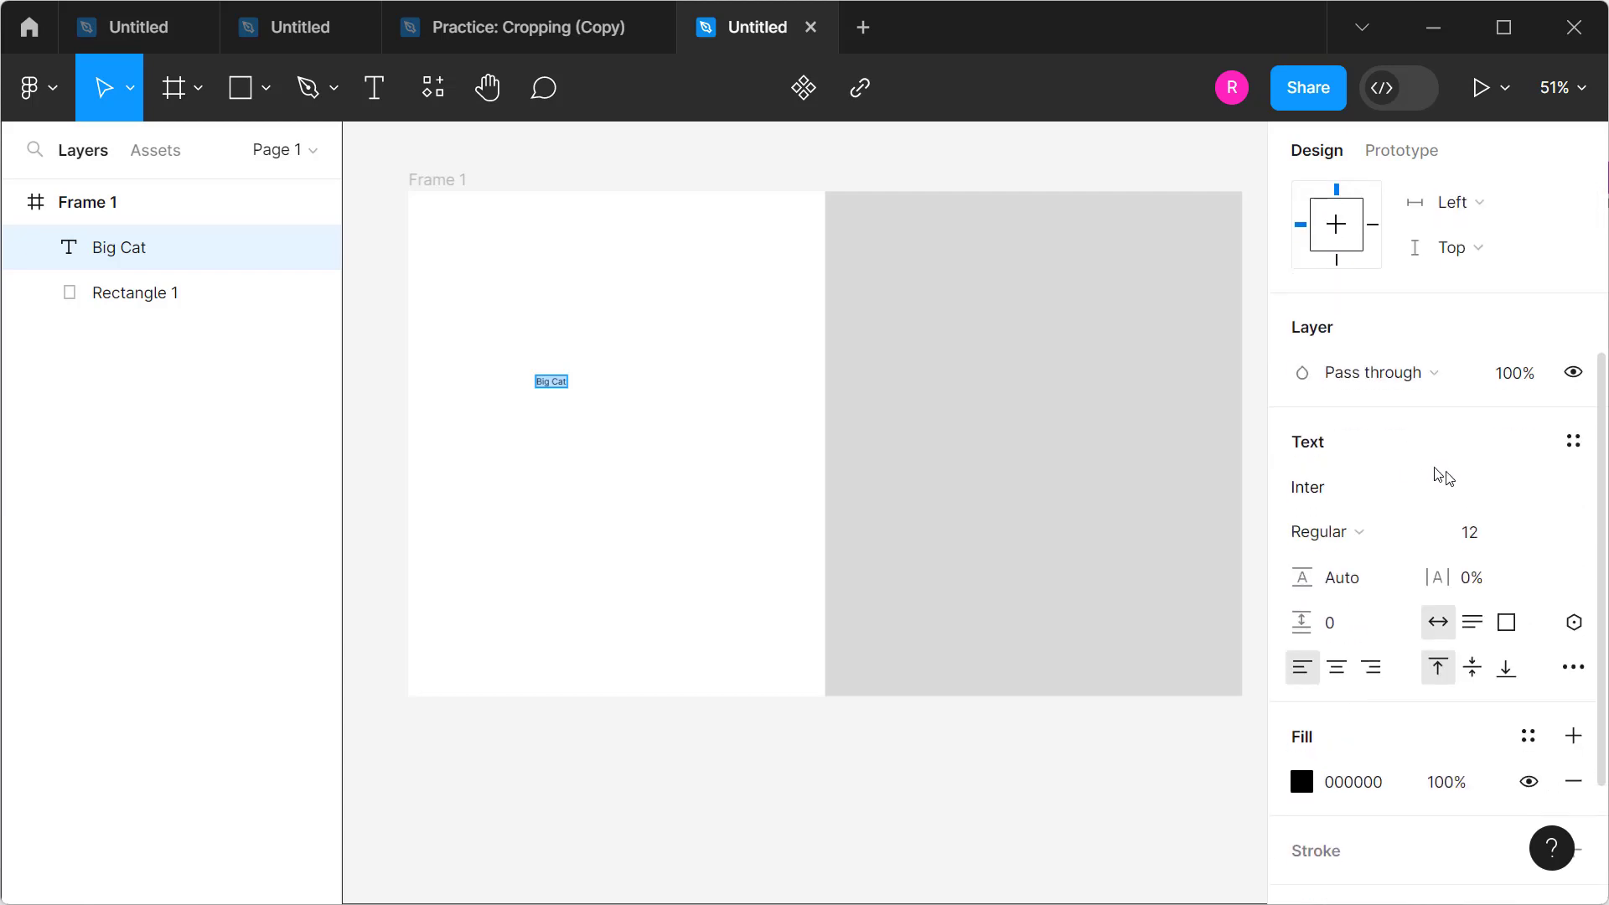
pyautogui.click(1513, 542)
pyautogui.hotkey('shift', 'Up')
pyautogui.hotkey('shift', 'Up')
pyautogui.hotkey('shift', 'Up')
pyautogui.hotkey('shift', 'Up')
pyautogui.hotkey('shift', 'Up')
pyautogui.hotkey('shift', 'Up')
pyautogui.hotkey('shift', 'Up')
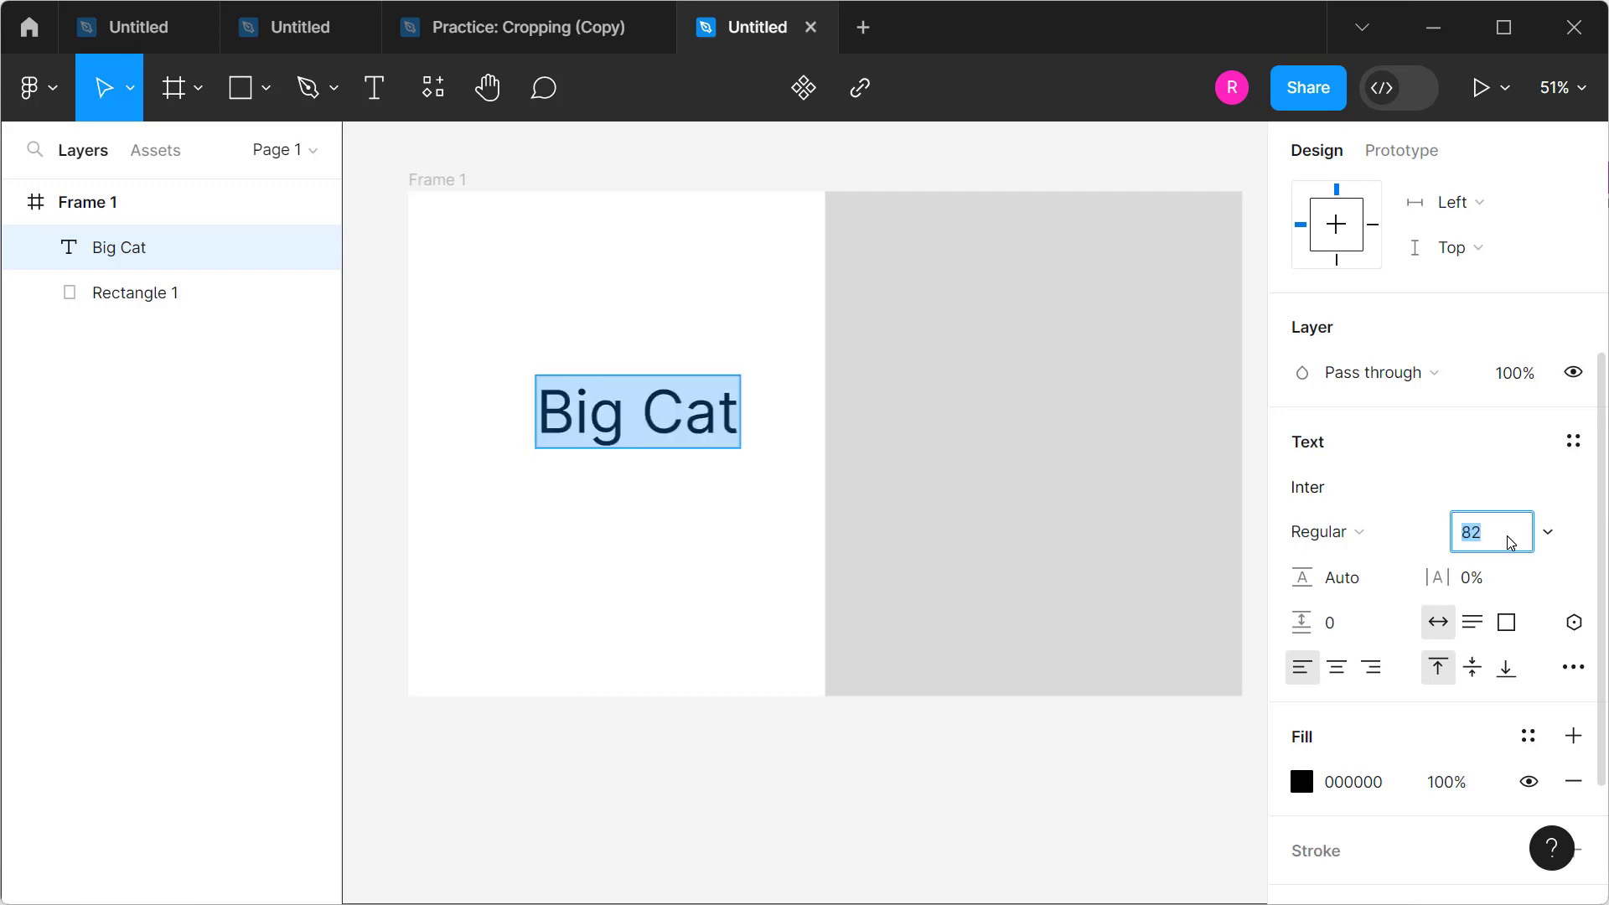
# Step: Make the Big Cat heading Bold, then change its font to Jockey One
pyautogui.click(1373, 536)
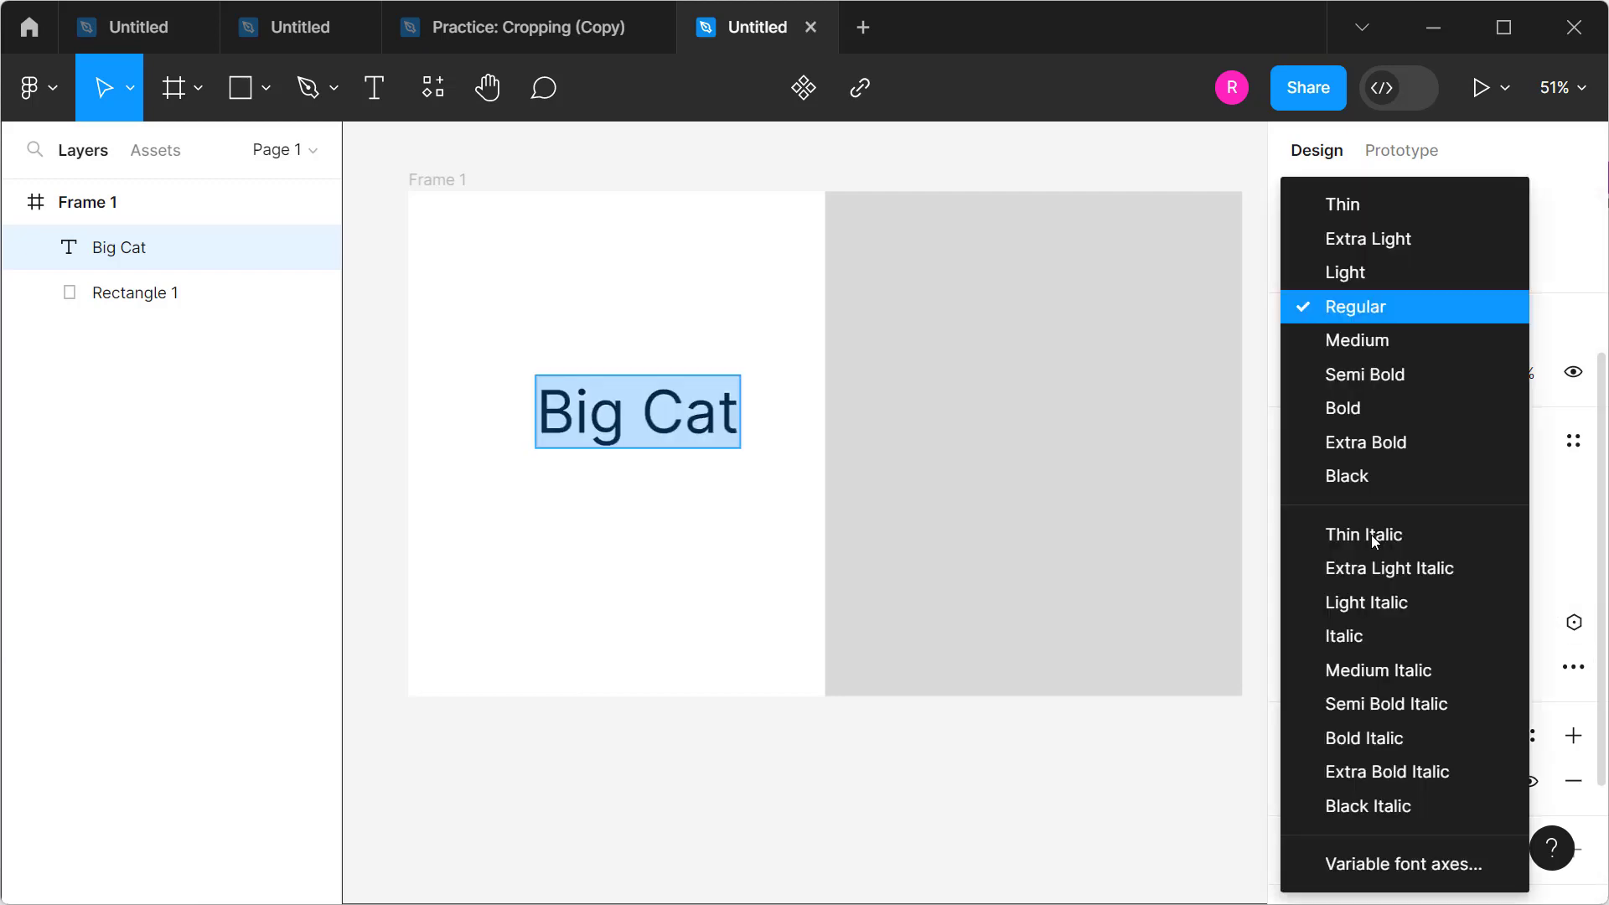
pyautogui.click(1399, 416)
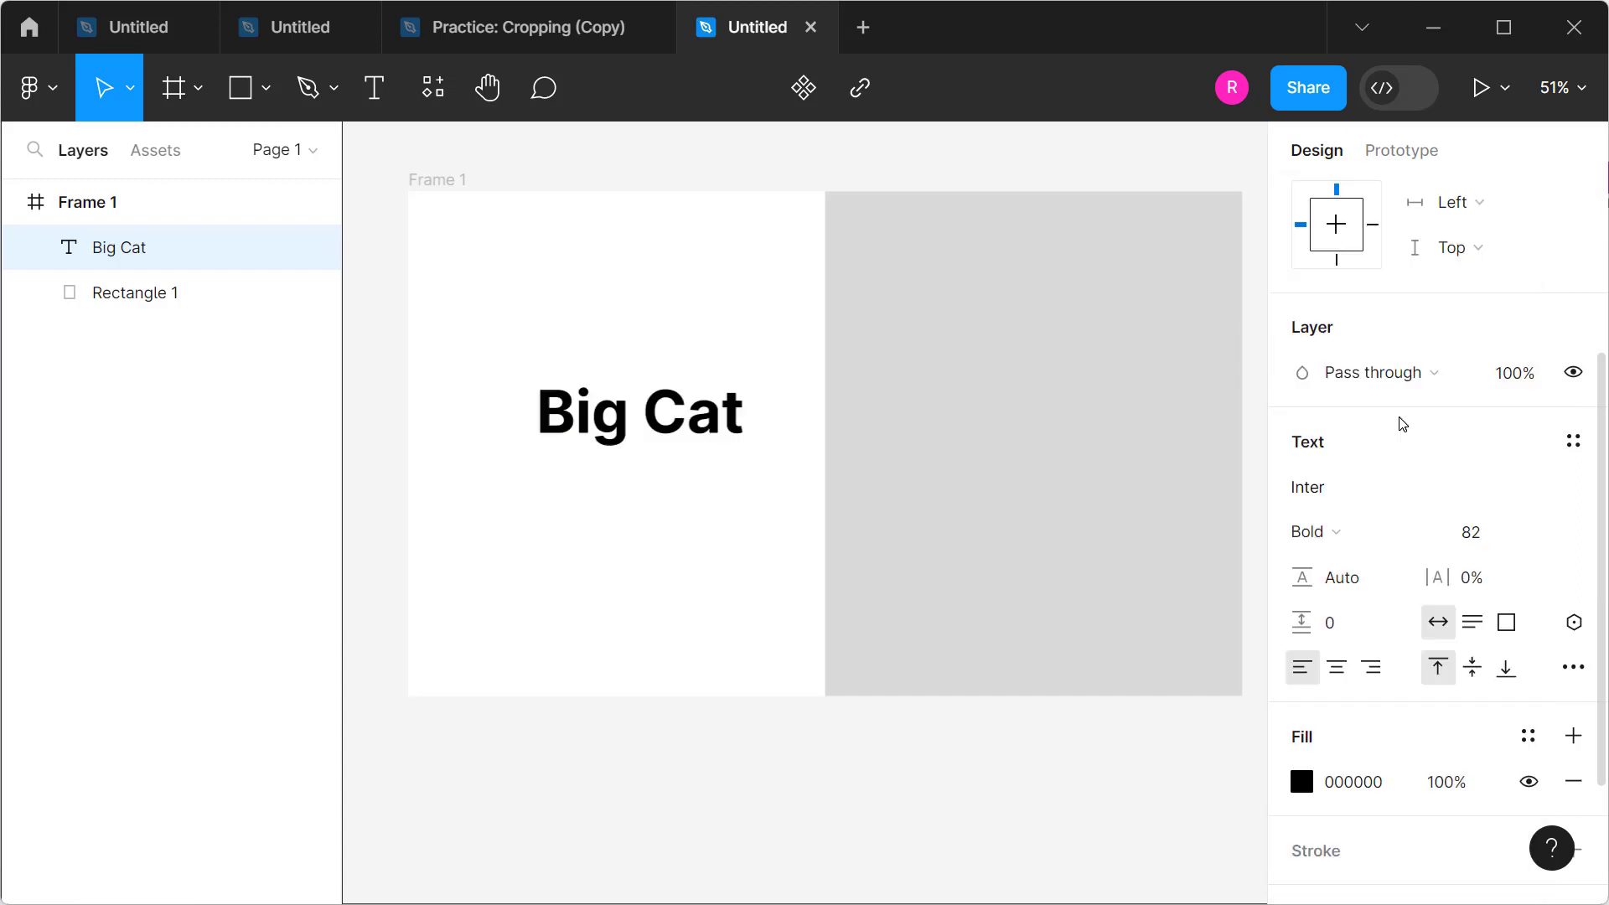
pyautogui.click(1361, 493)
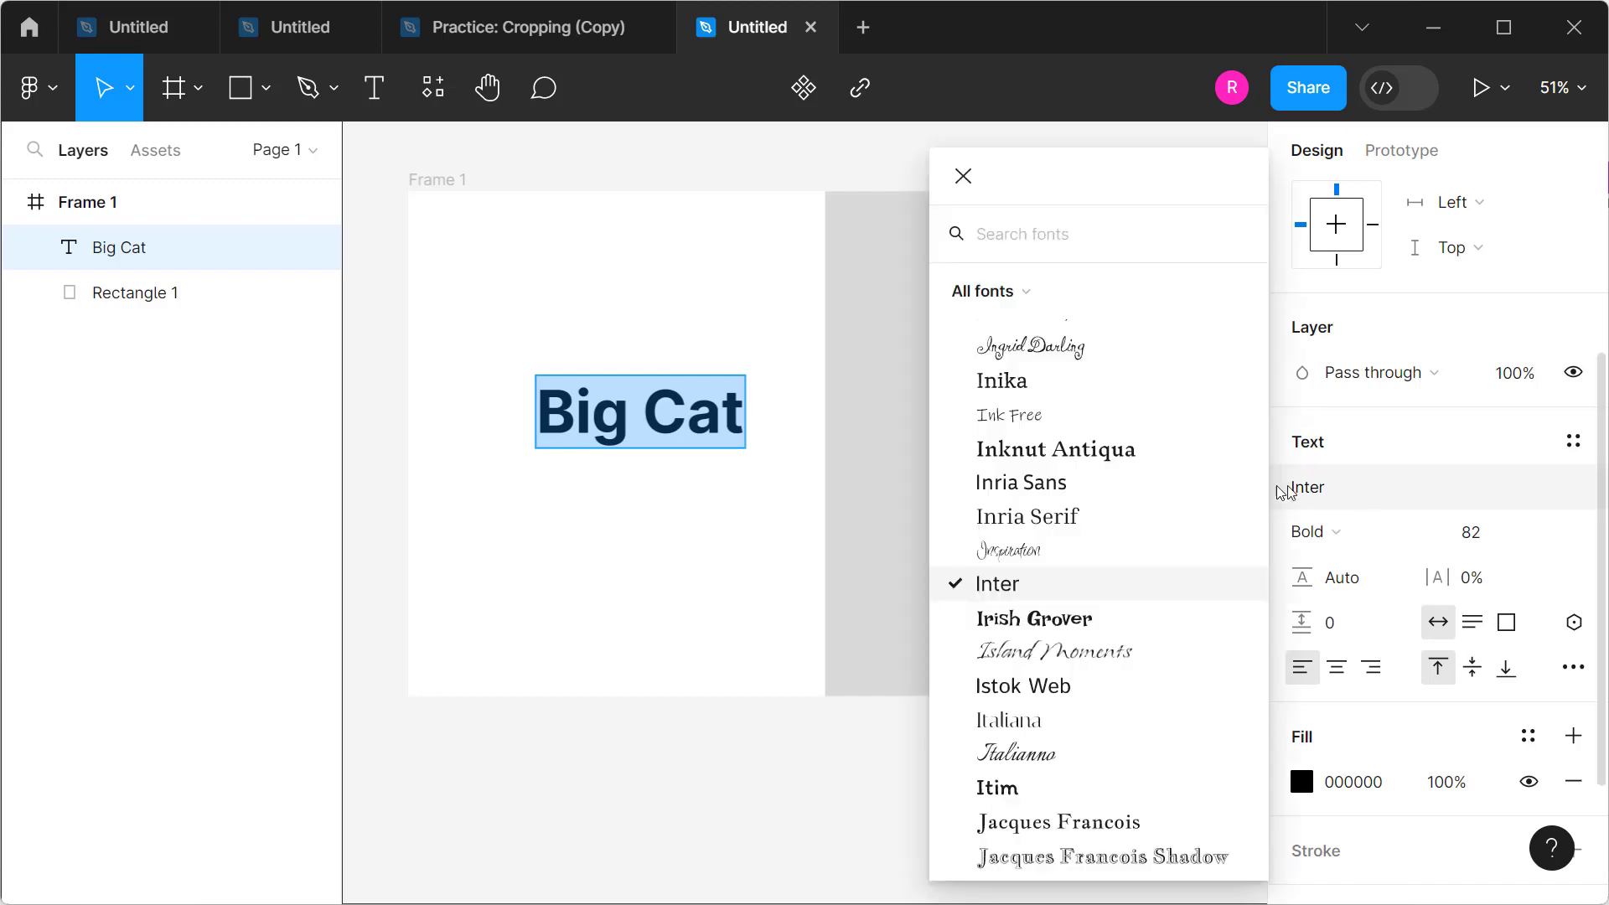
pyautogui.scroll(-1, 1176, 628)
pyautogui.scroll(-4, 1179, 628)
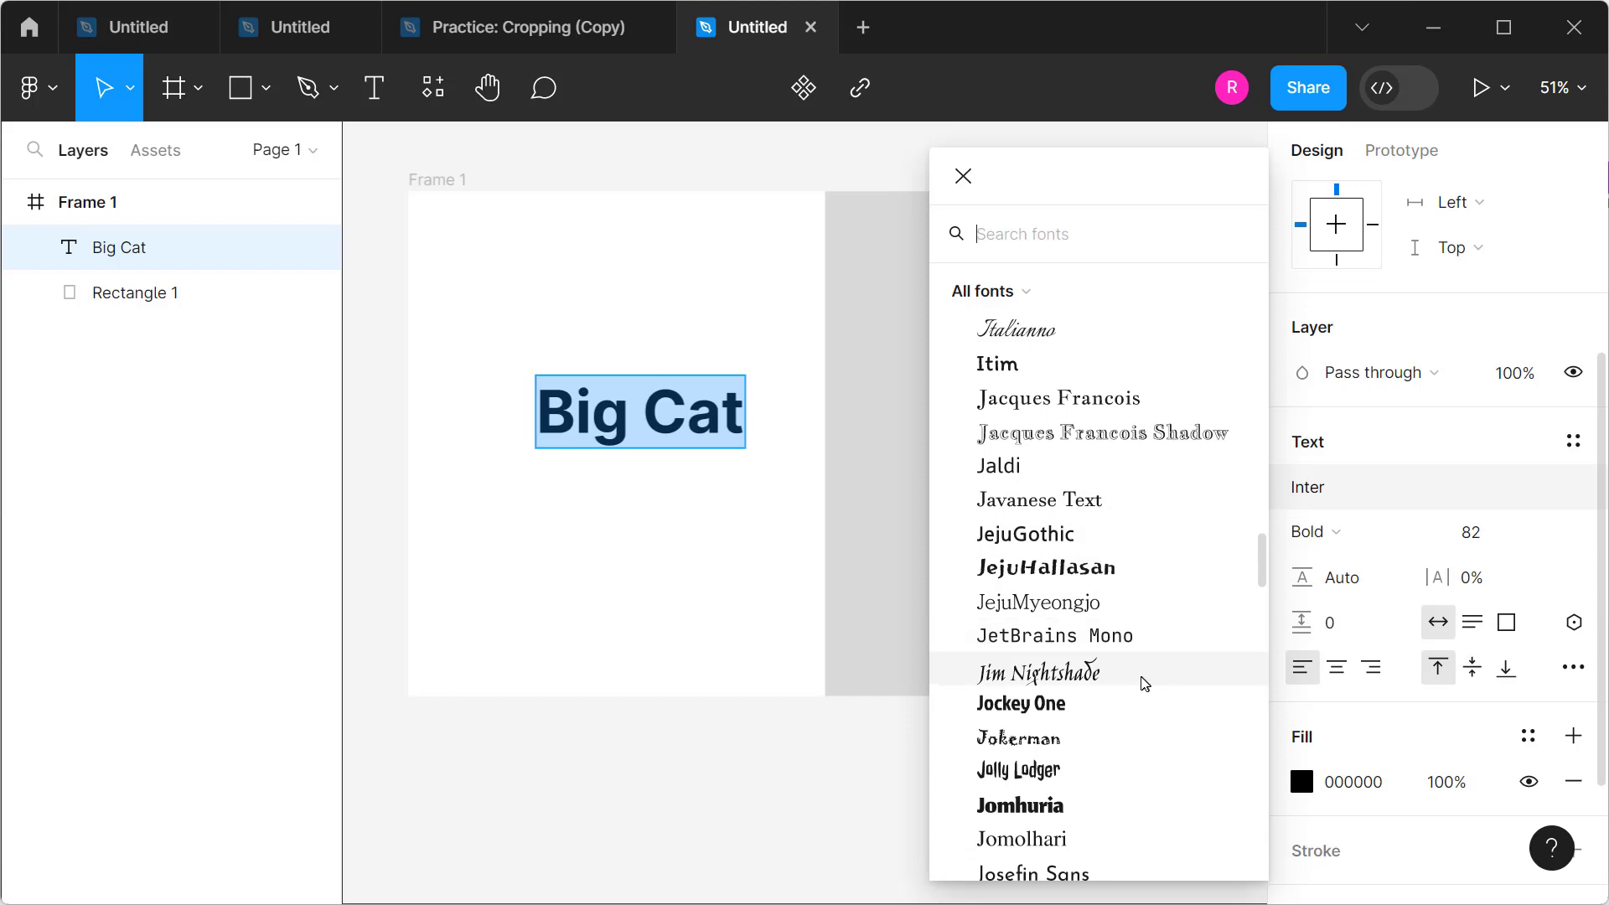
pyautogui.click(1107, 708)
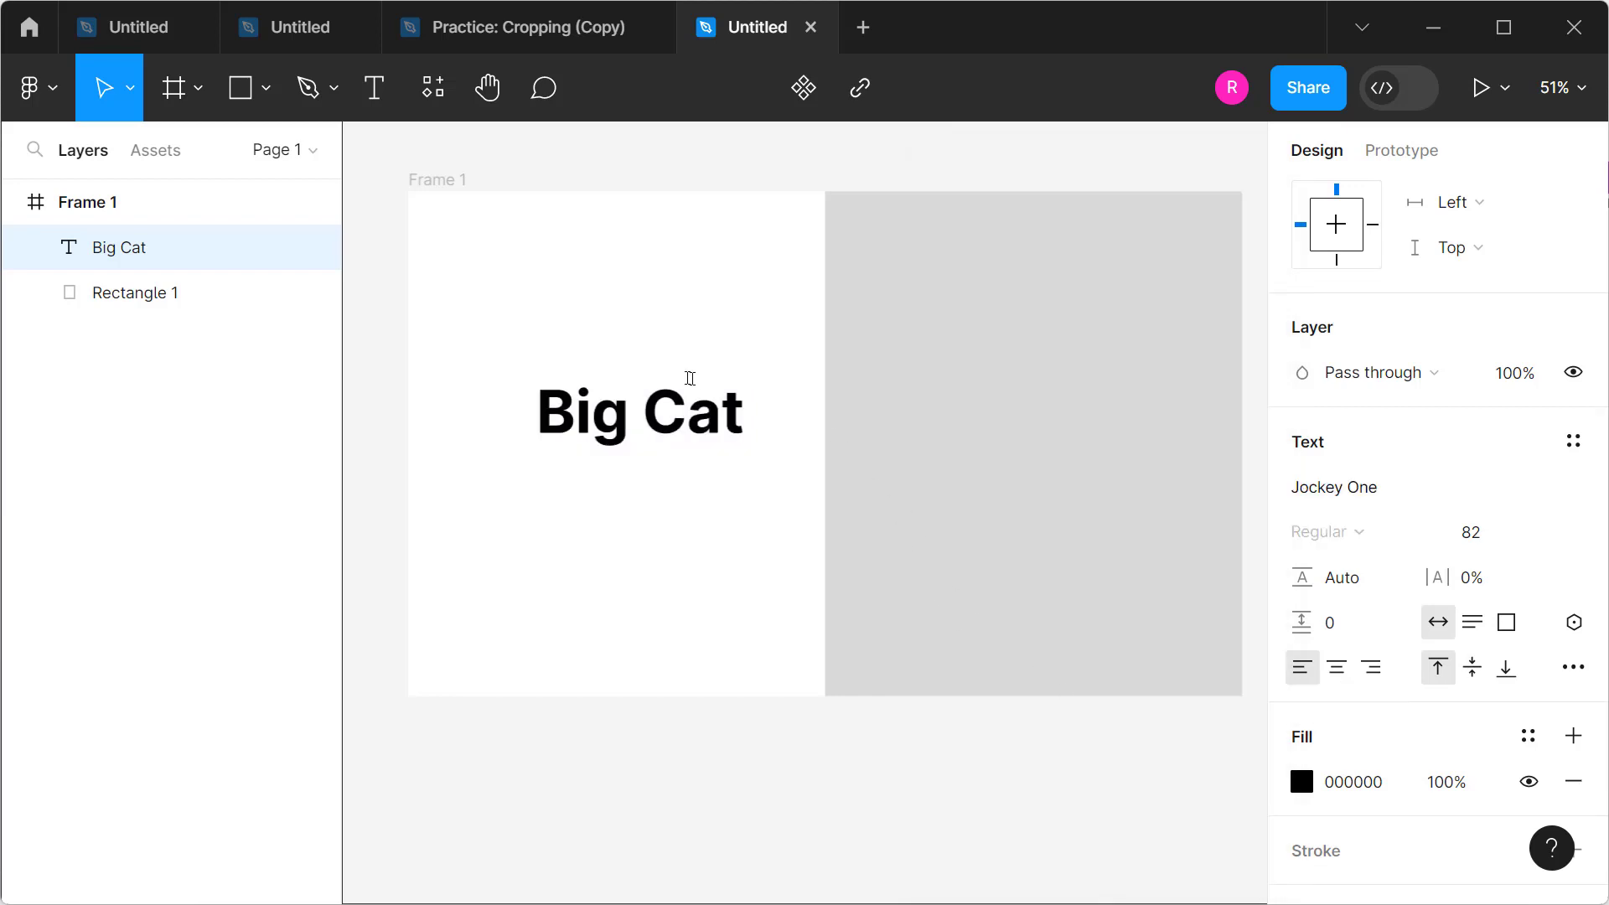
pyautogui.hotkey('ctrl', 'a')
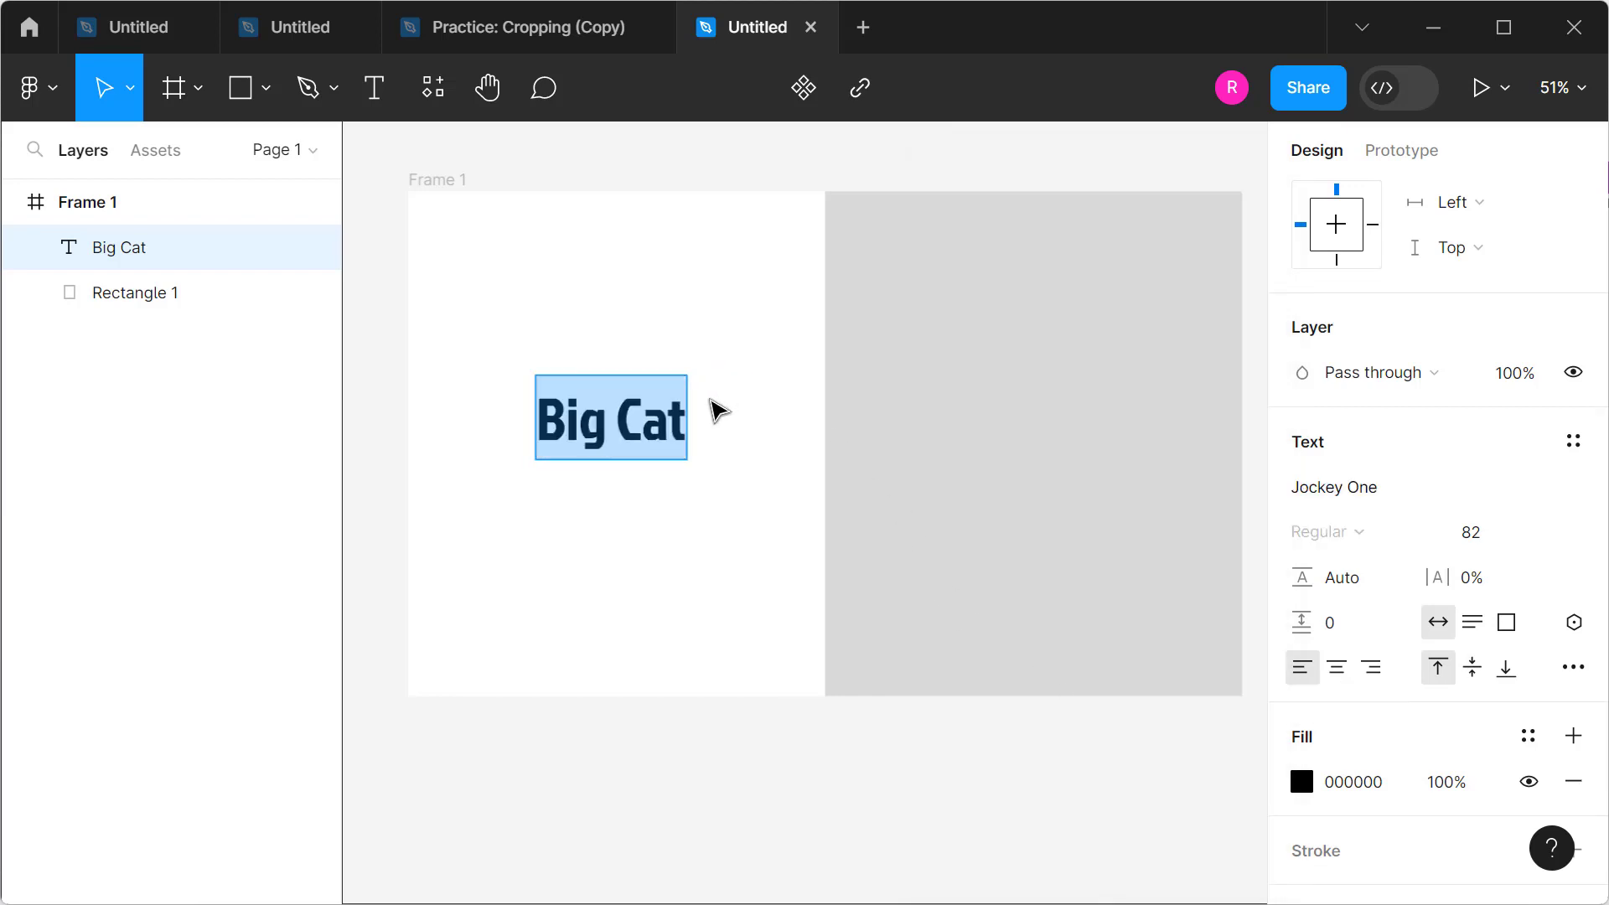
pyautogui.press('super+plus')
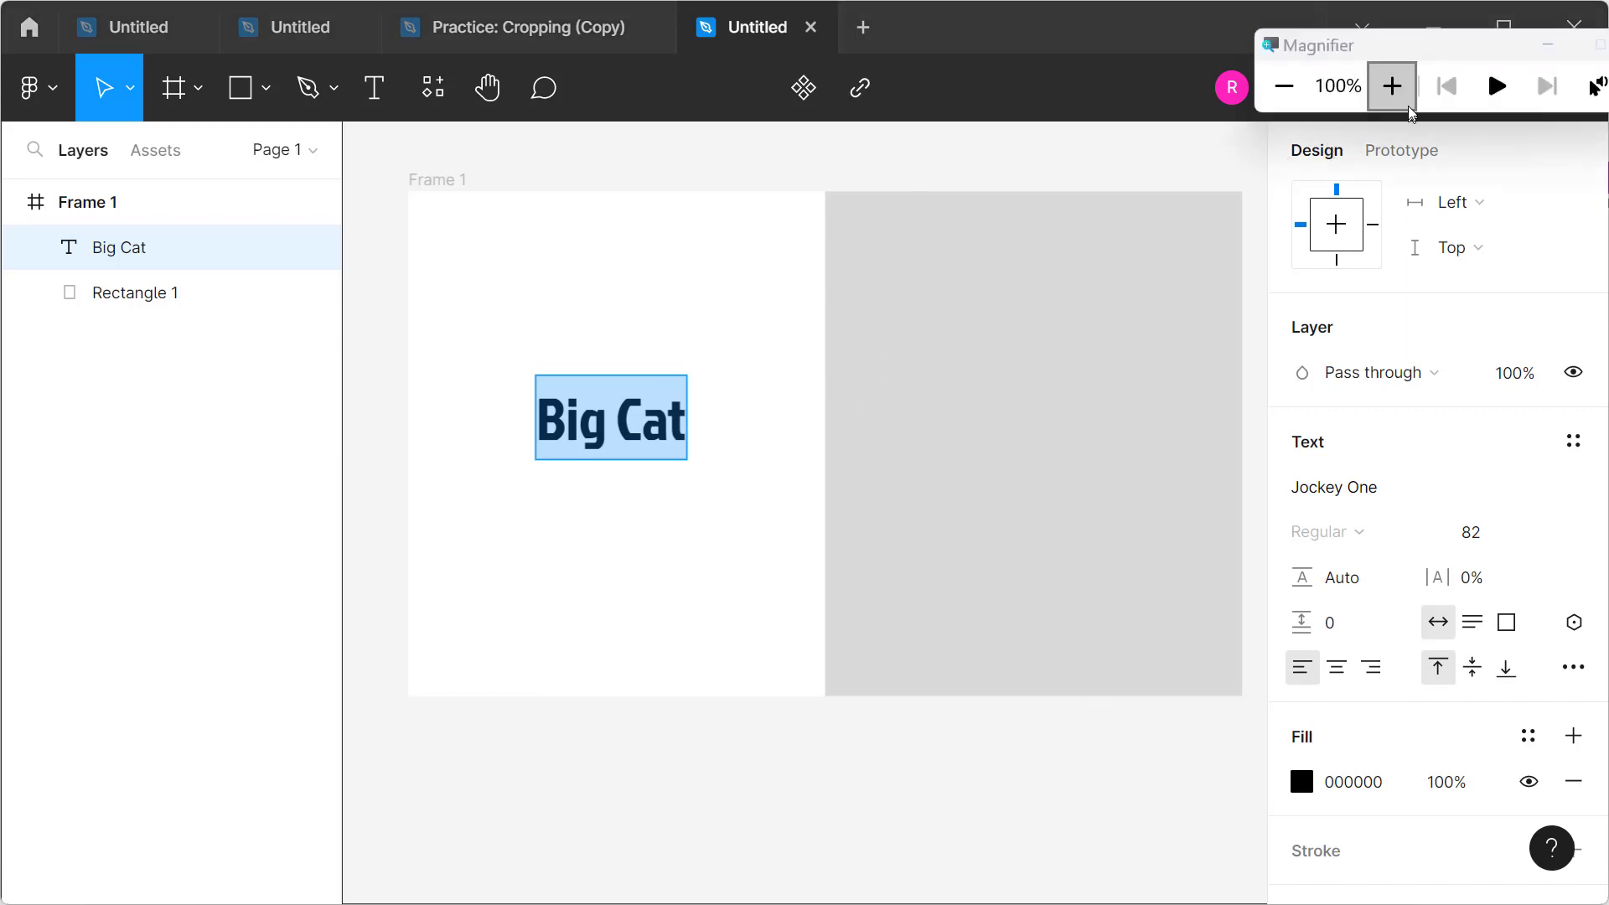
# Step: Preview fonts from the font list, then revert the heading to Abhaya Libre ExtraBold
pyautogui.click(1392, 86)
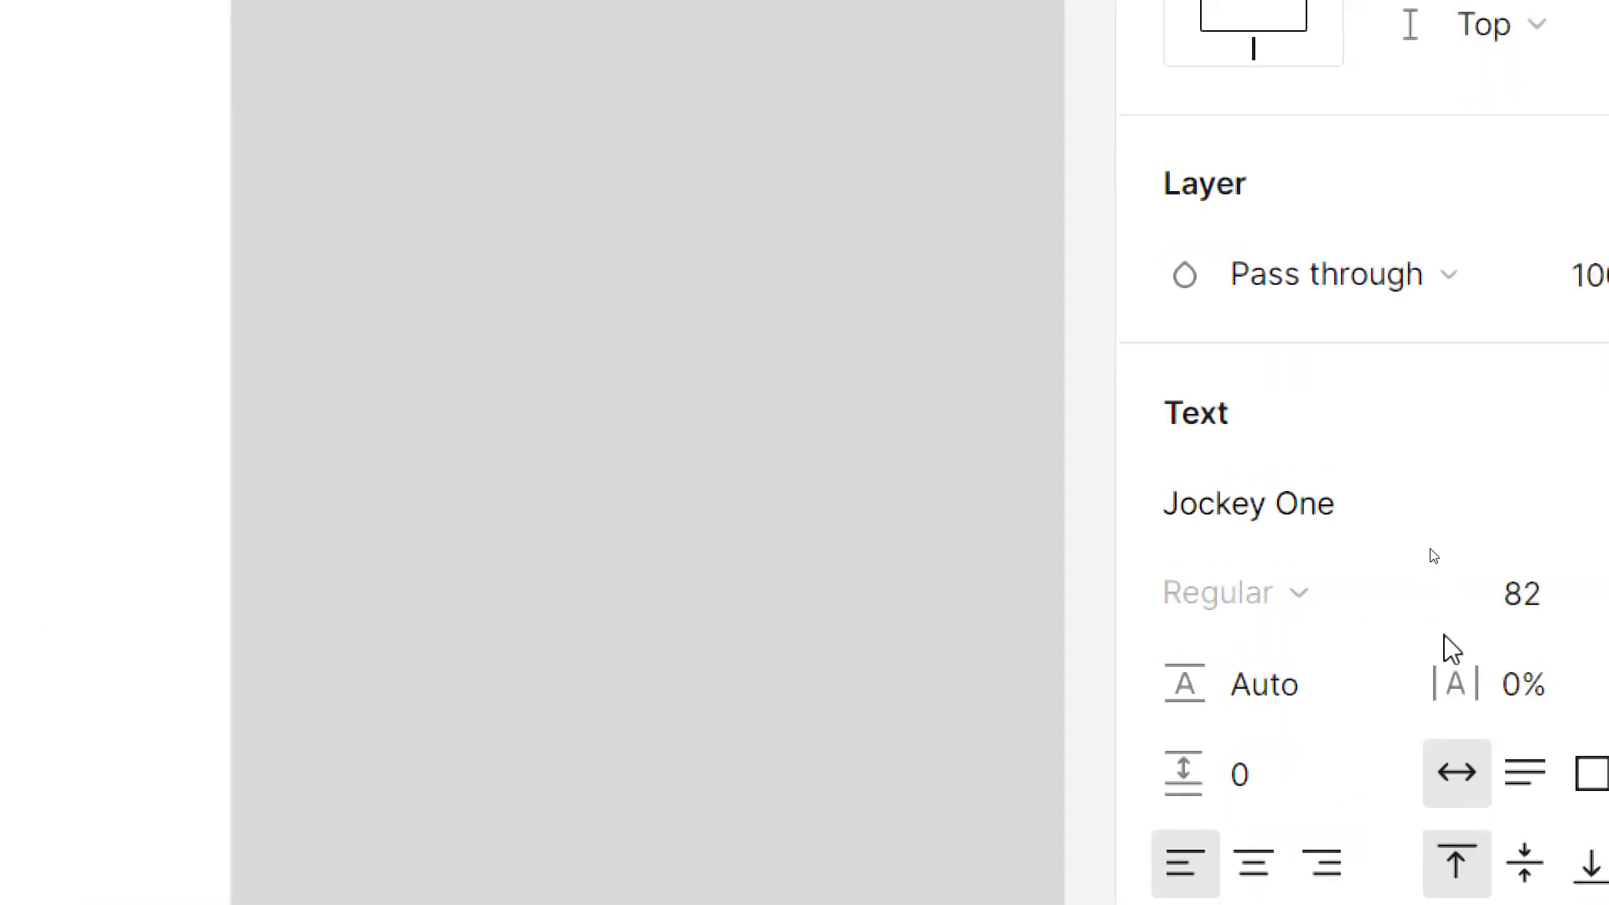
pyautogui.click(1337, 505)
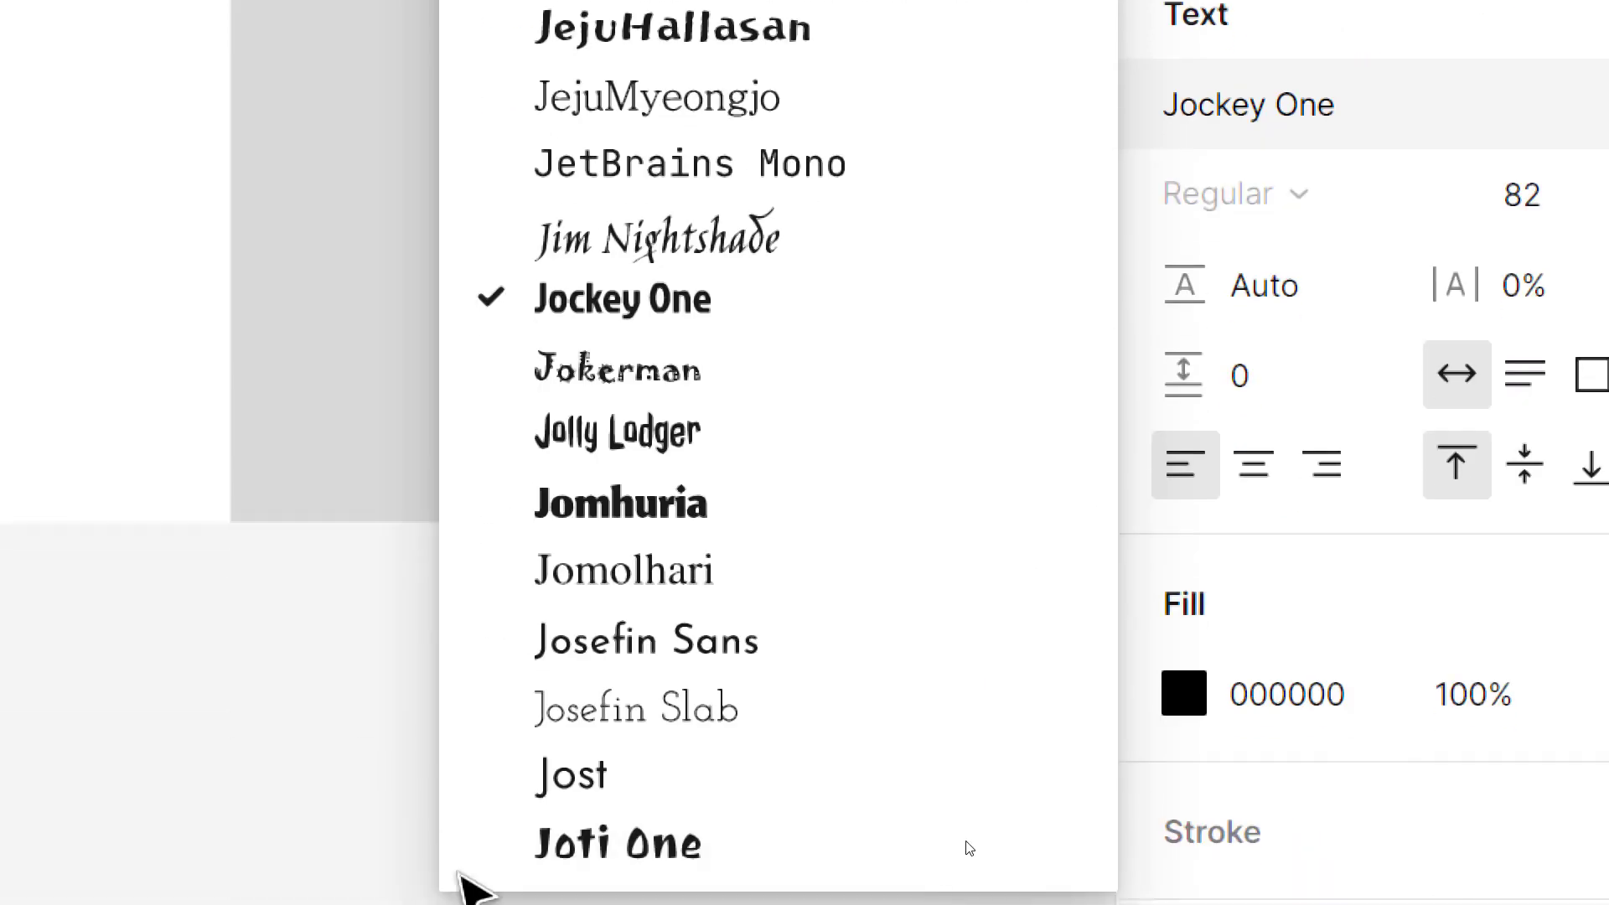
pyautogui.scroll(-5, 637, 695)
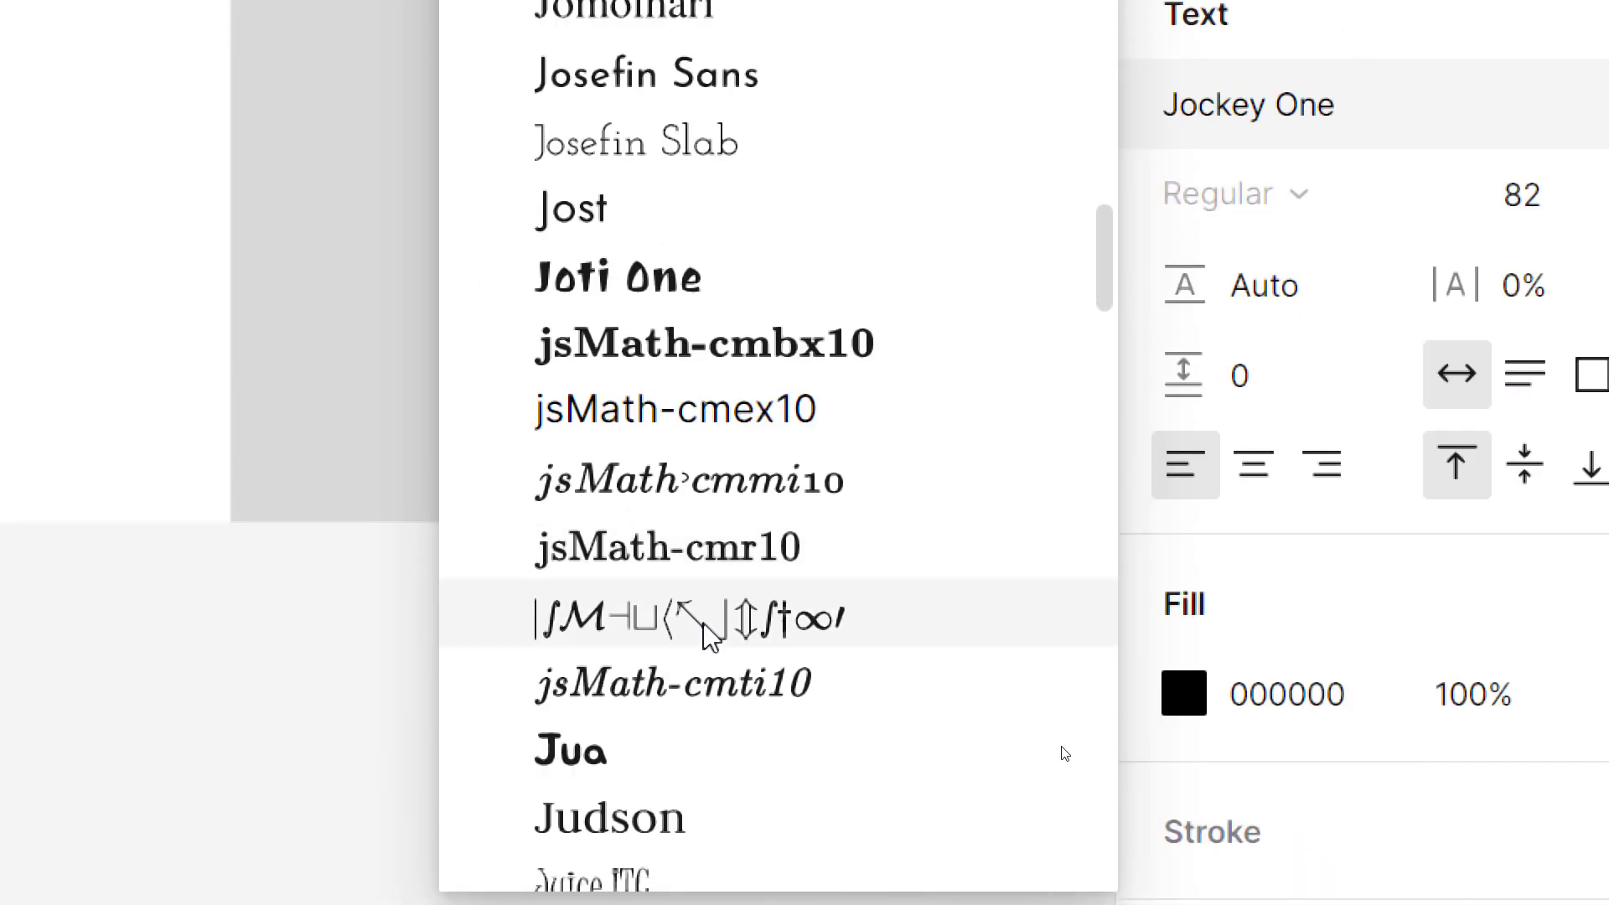
pyautogui.scroll(-5, 710, 638)
pyautogui.scroll(-5, 780, 642)
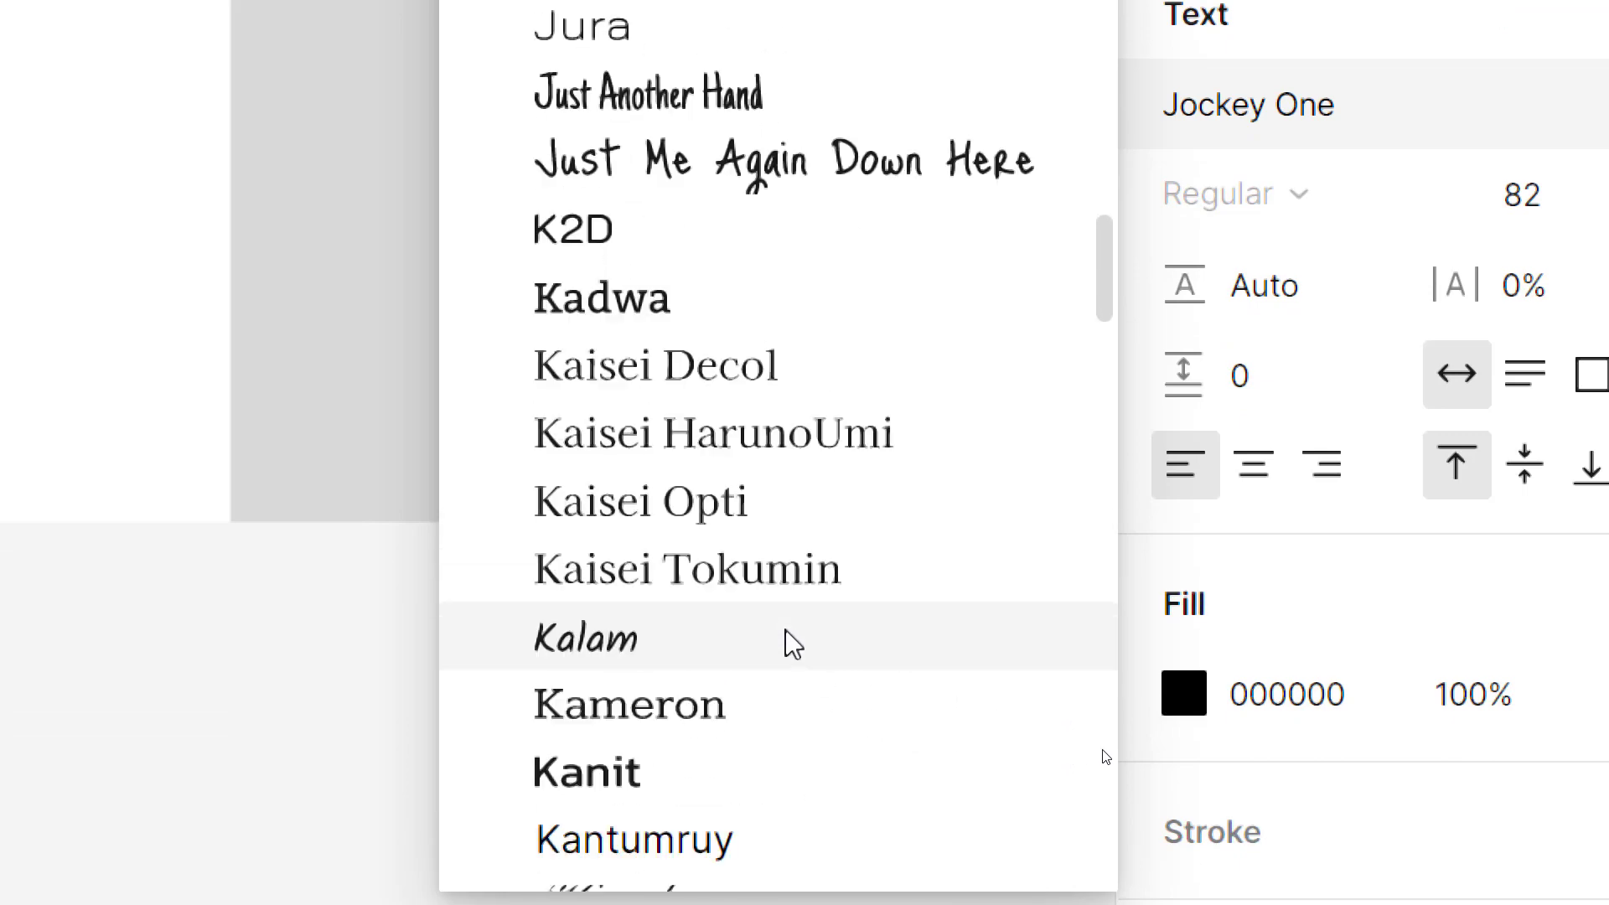
pyautogui.scroll(-5, 789, 644)
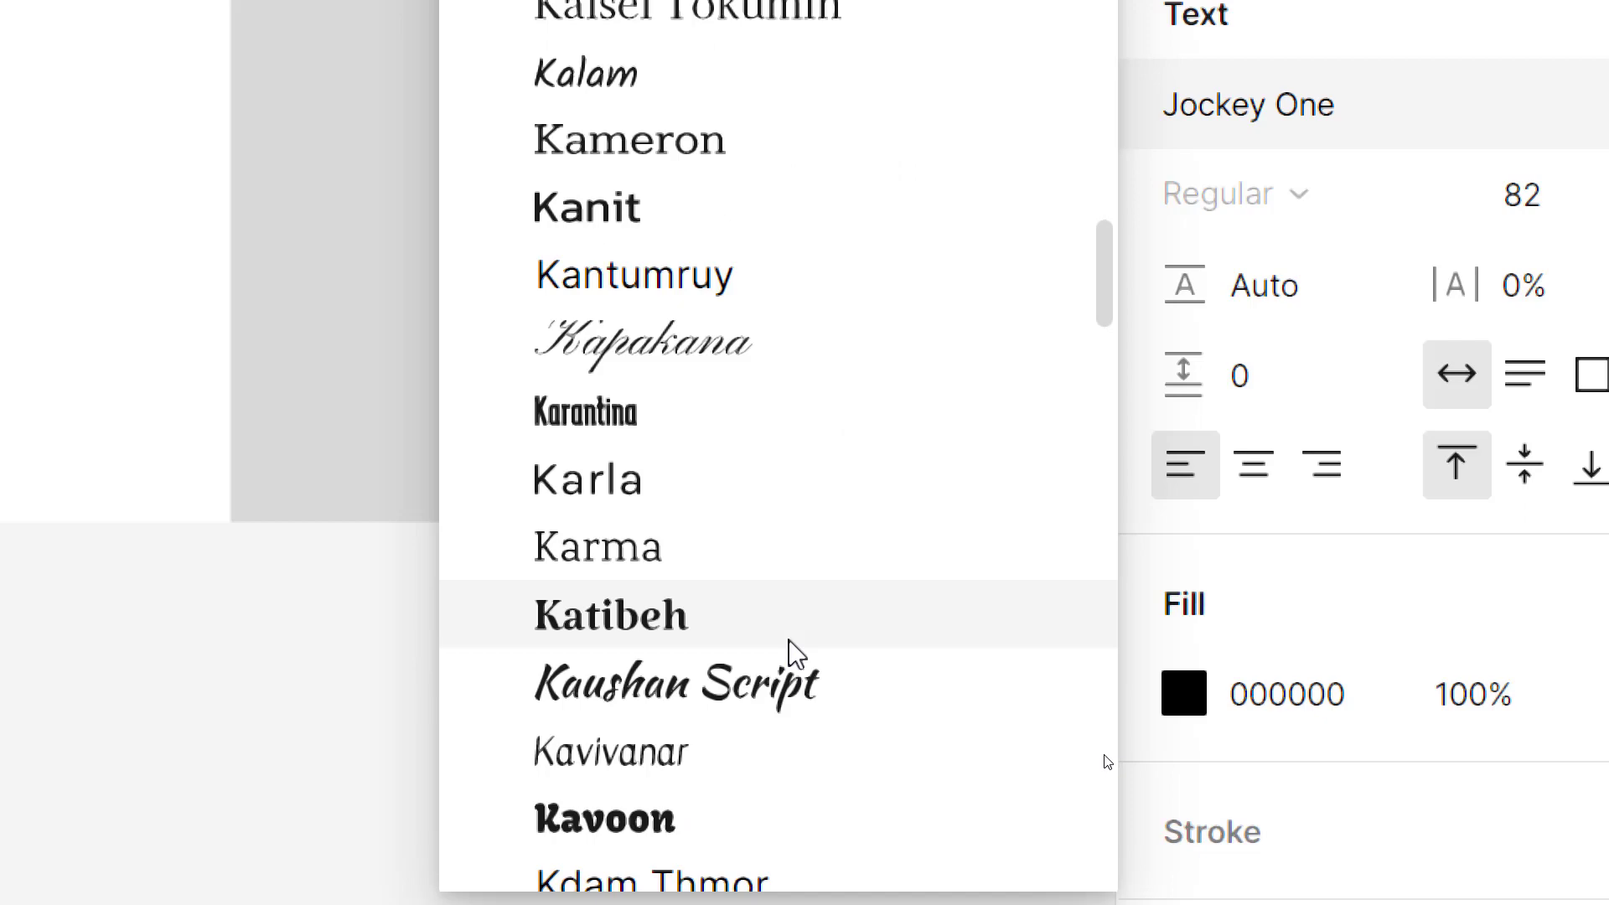
pyautogui.scroll(-3, 796, 654)
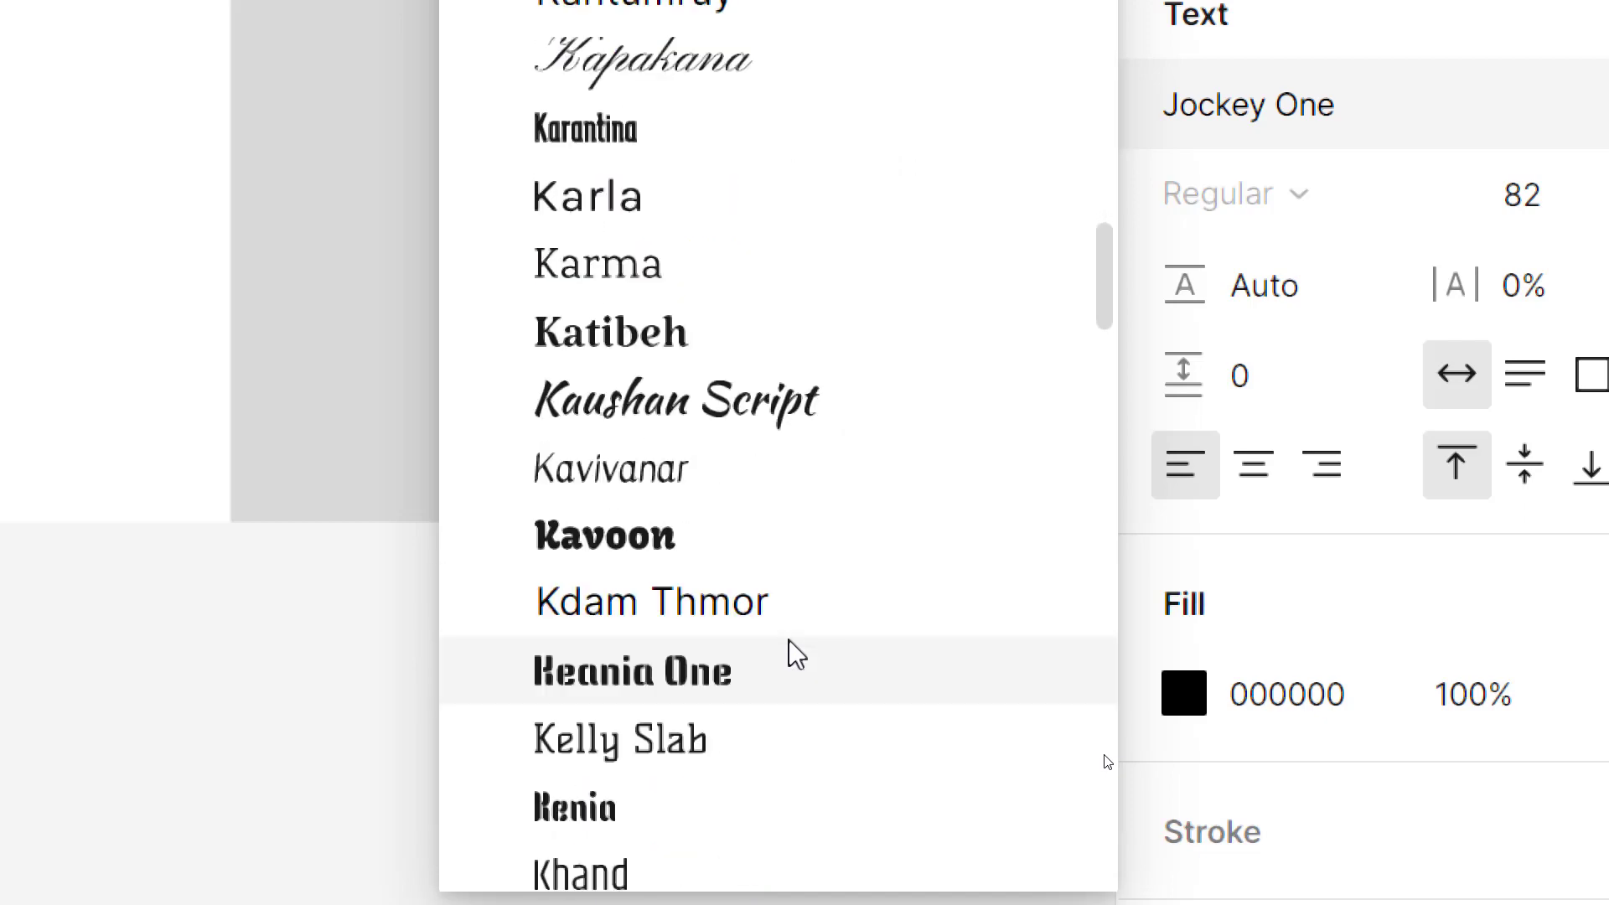
pyautogui.scroll(1, 788, 666)
pyautogui.scroll(-15, 788, 675)
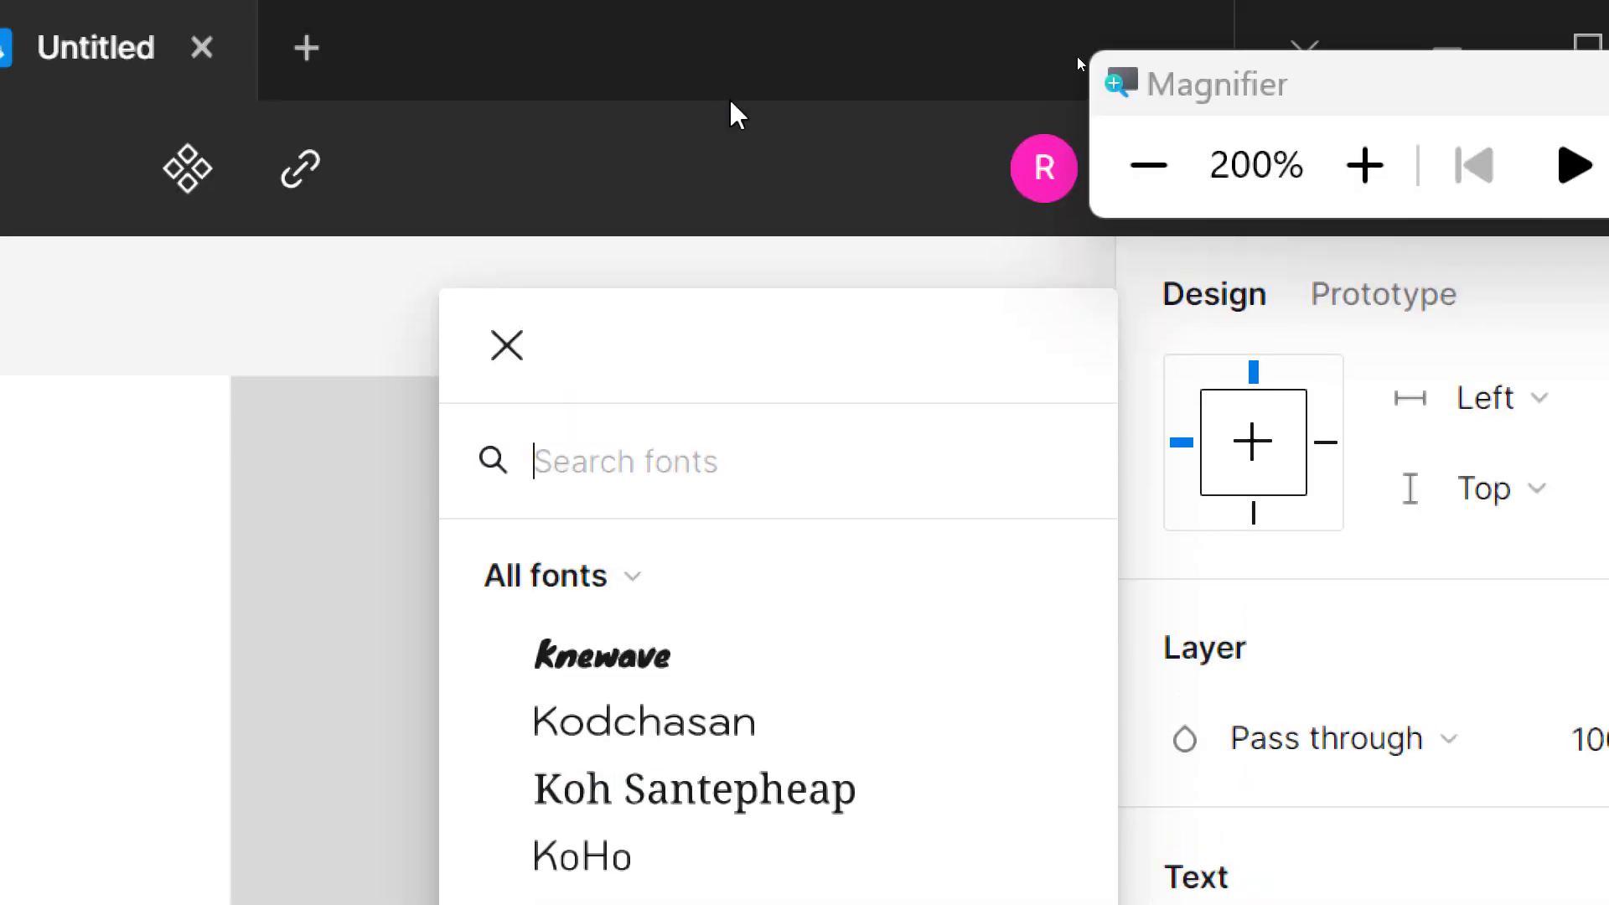
pyautogui.press('super+minus')
pyautogui.click(1430, 488)
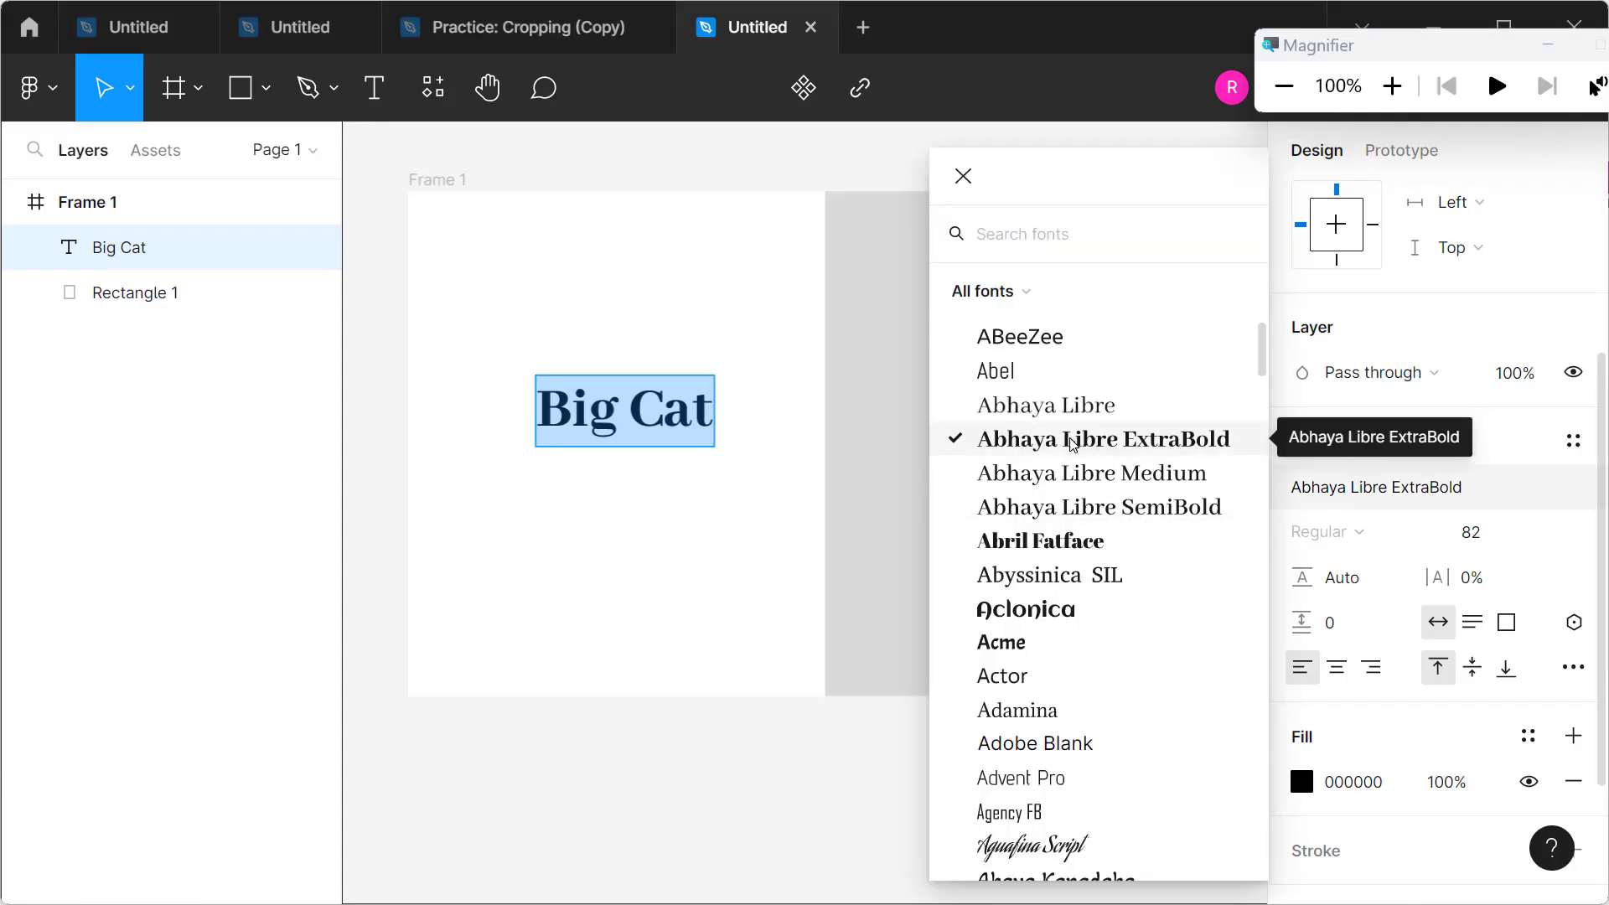
pyautogui.click(1103, 444)
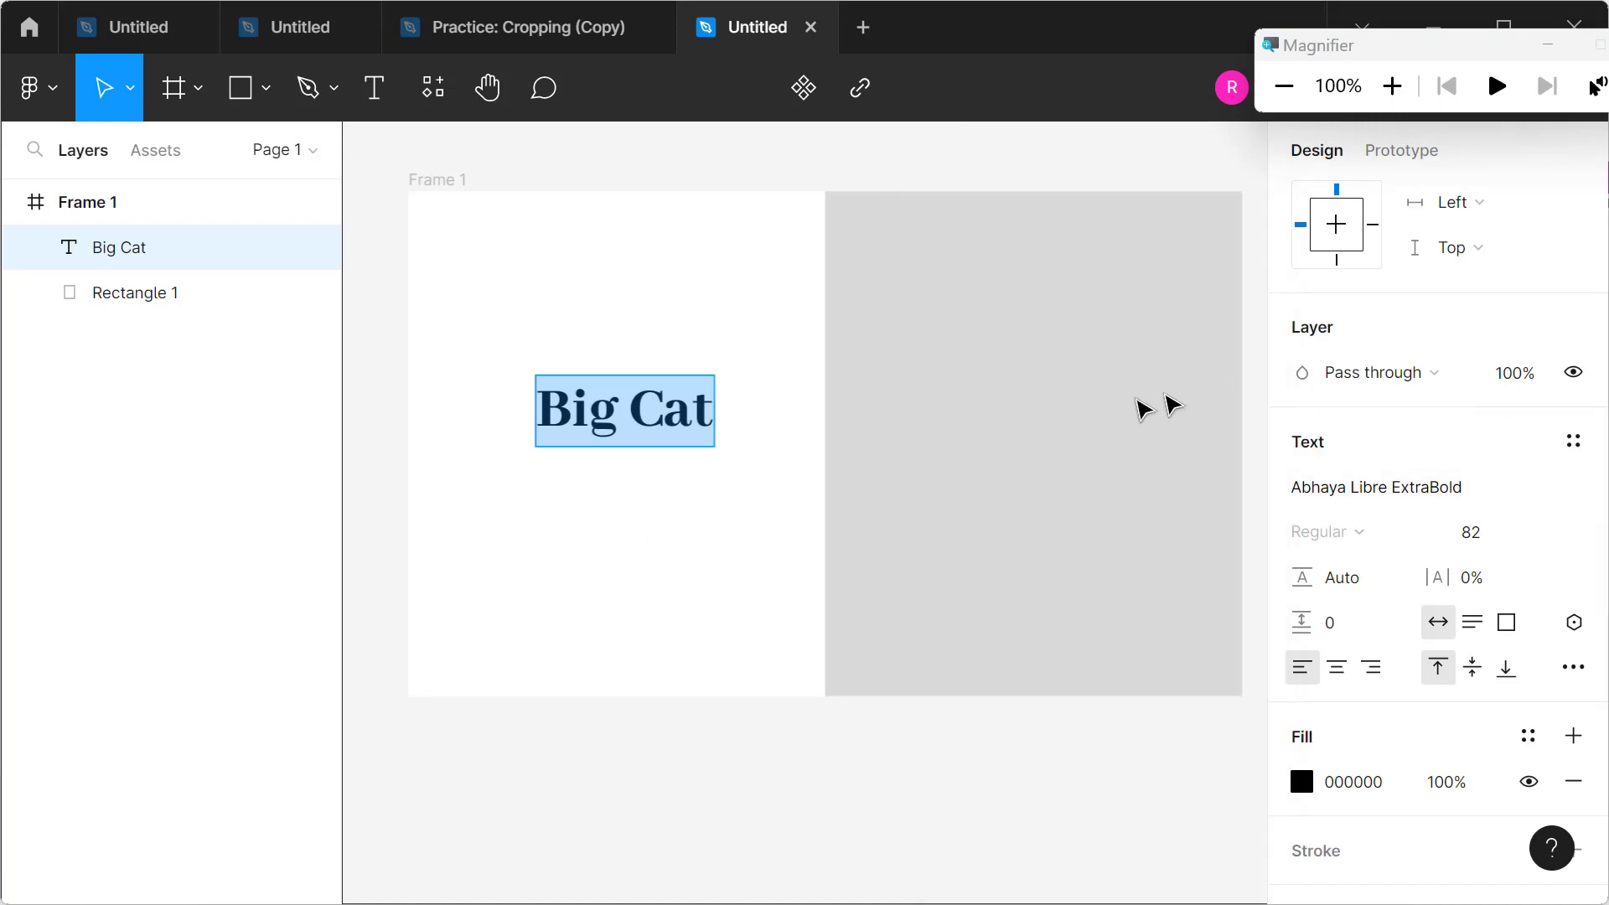
# Step: Move the Big Cat heading up and left within the frame
pyautogui.click(556, 359)
pyautogui.press('Escape')
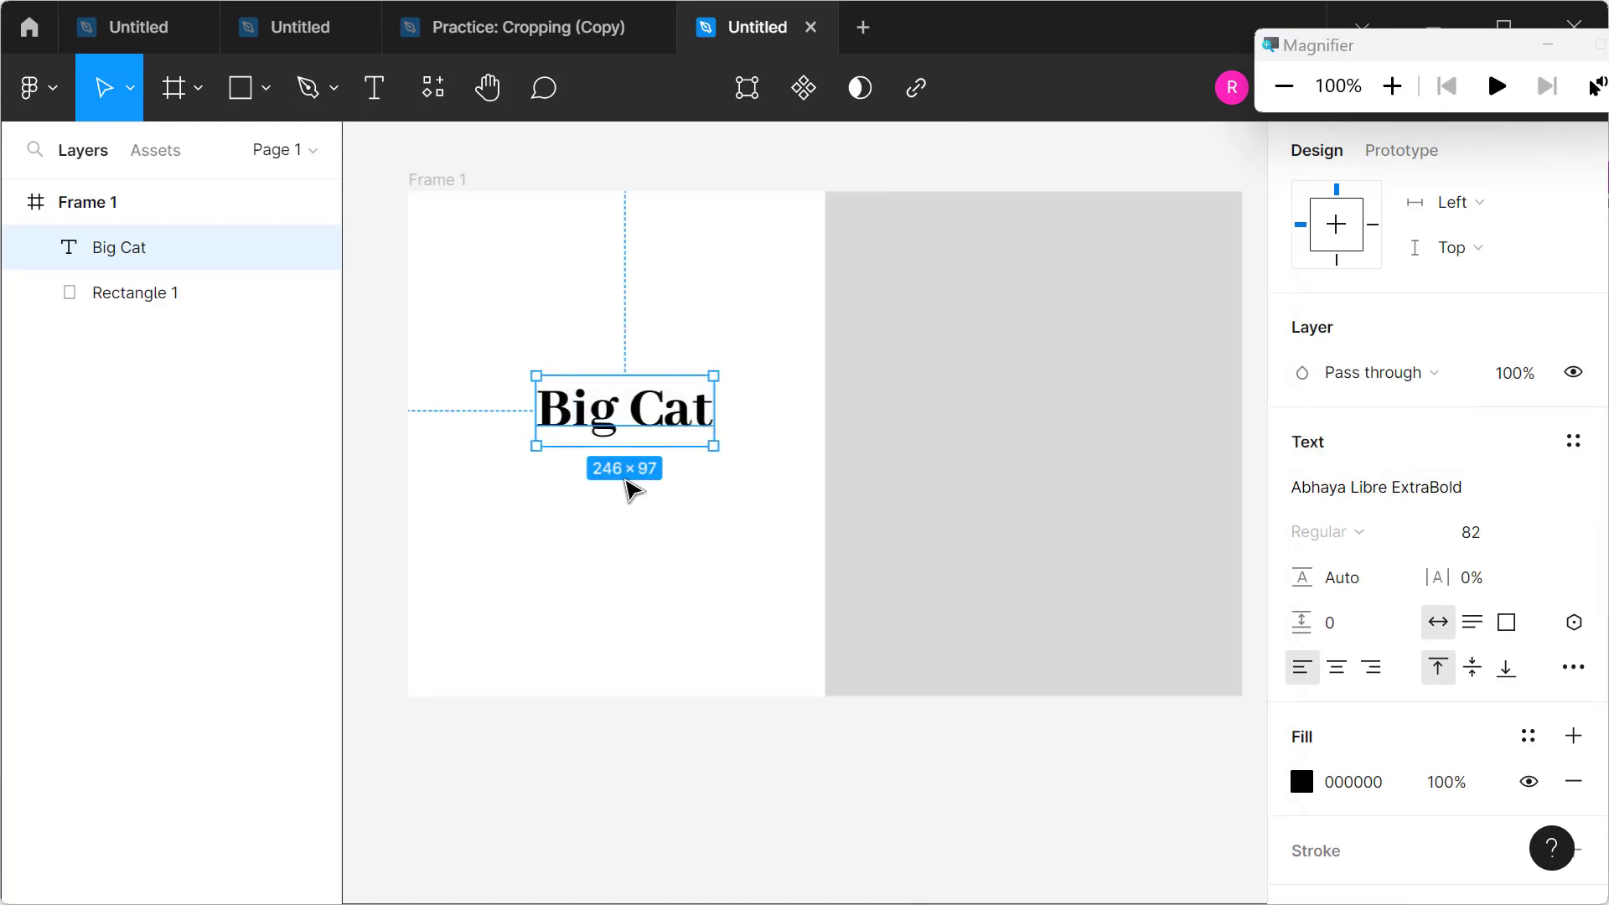
pyautogui.click(621, 540)
pyautogui.moveTo(640, 445); pyautogui.dragTo(600, 417)
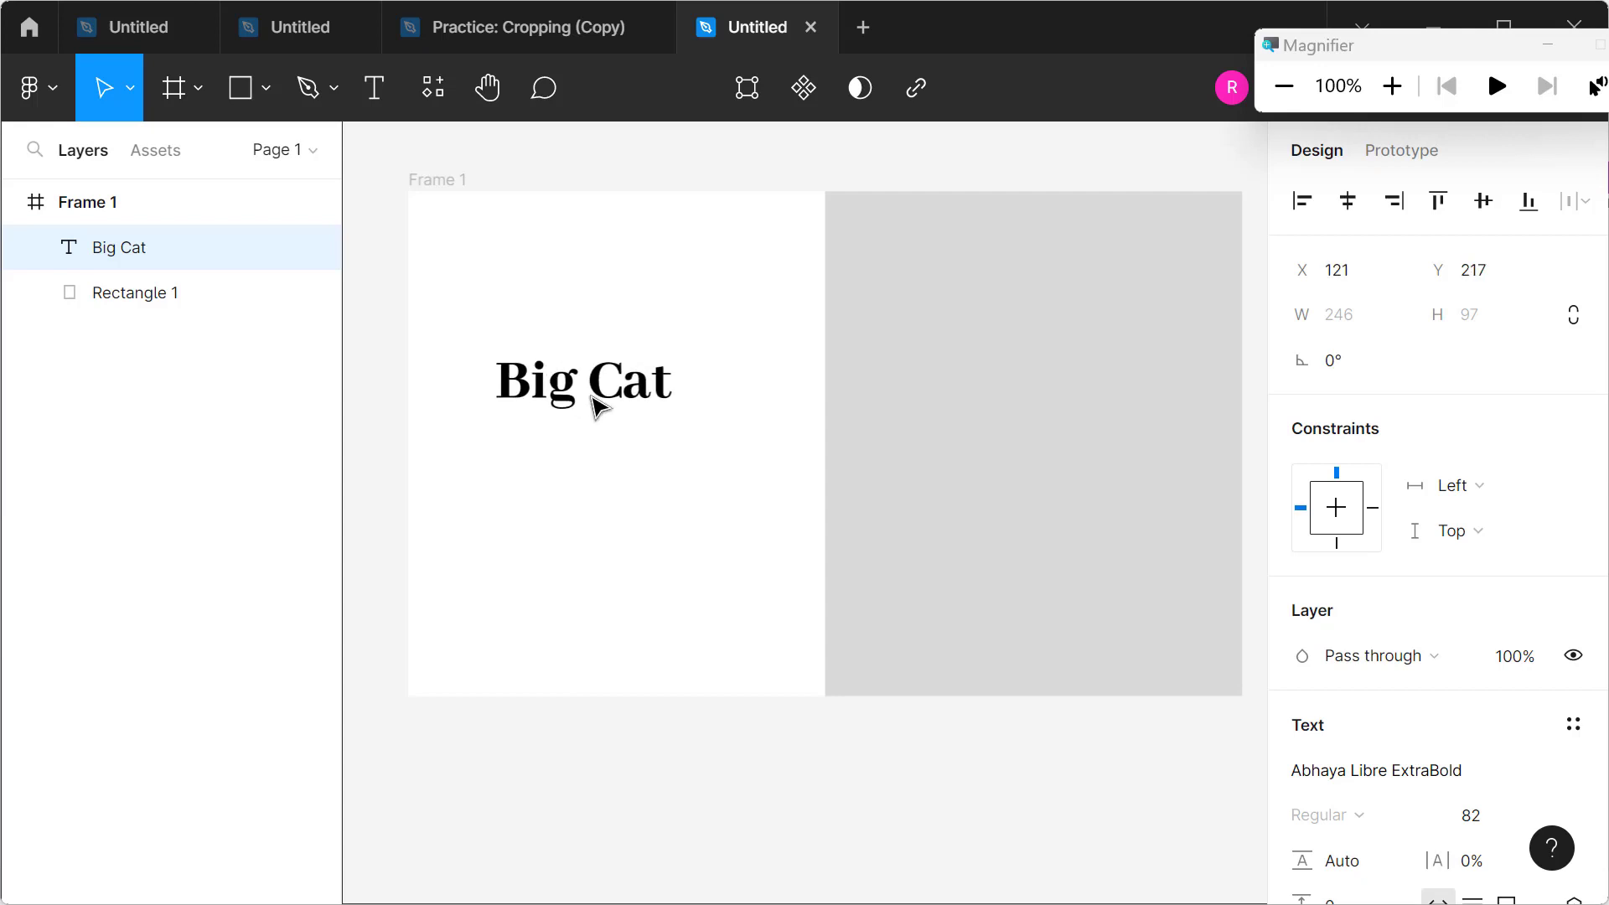
# Step: Set the heading's letter spacing to 20% after comparing 10% and 30%
pyautogui.hotkey('ctrl', 'a')
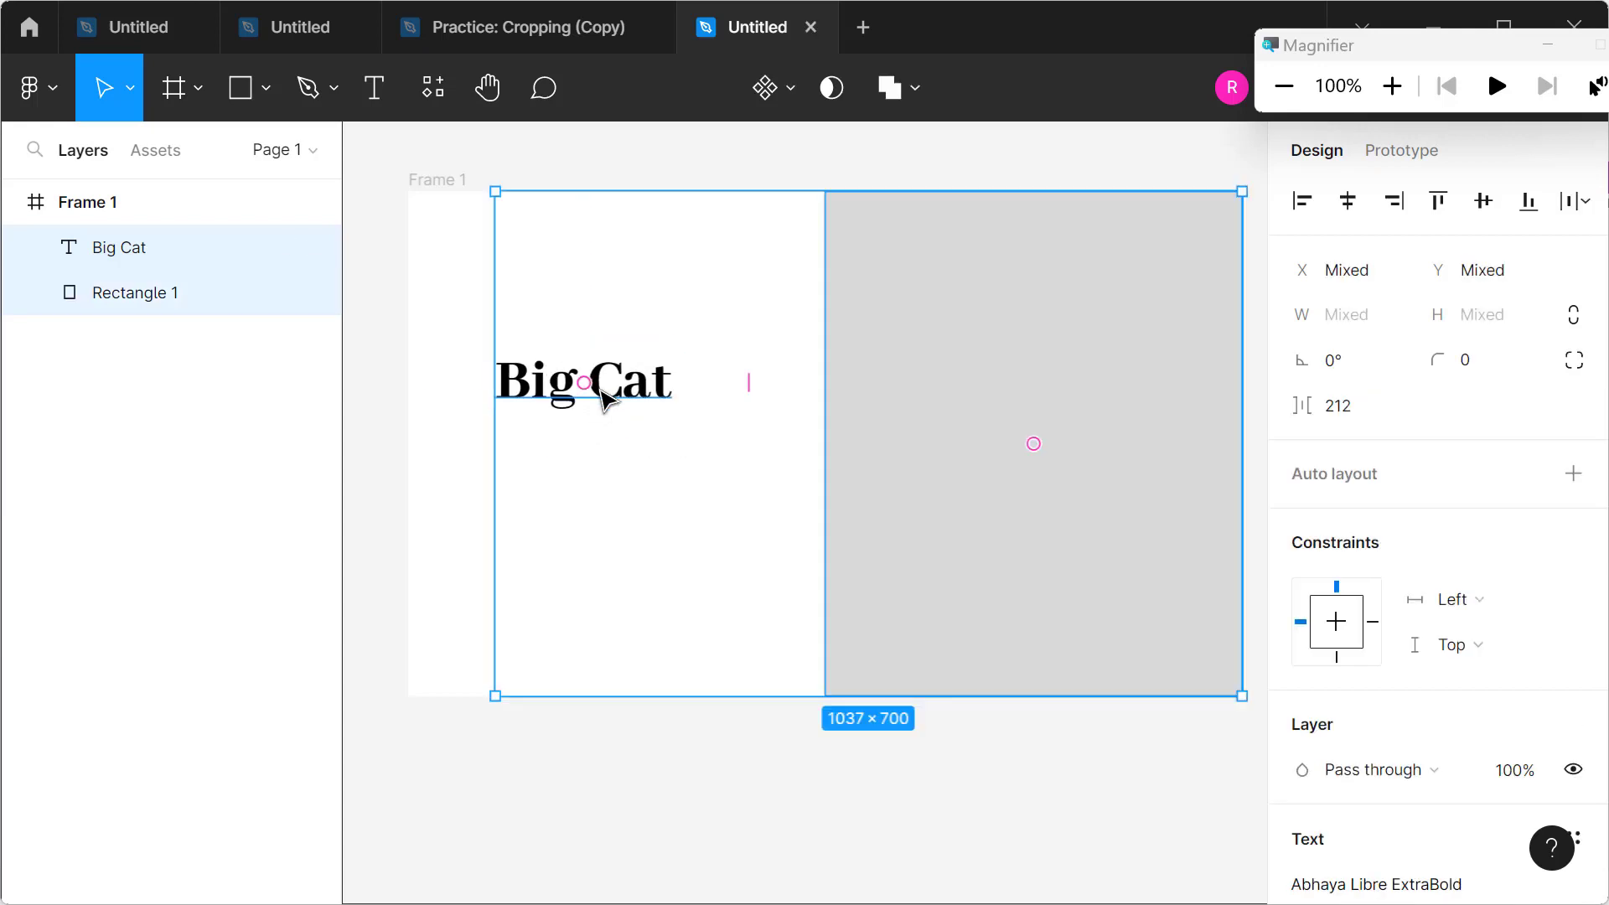
pyautogui.doubleClick(605, 401)
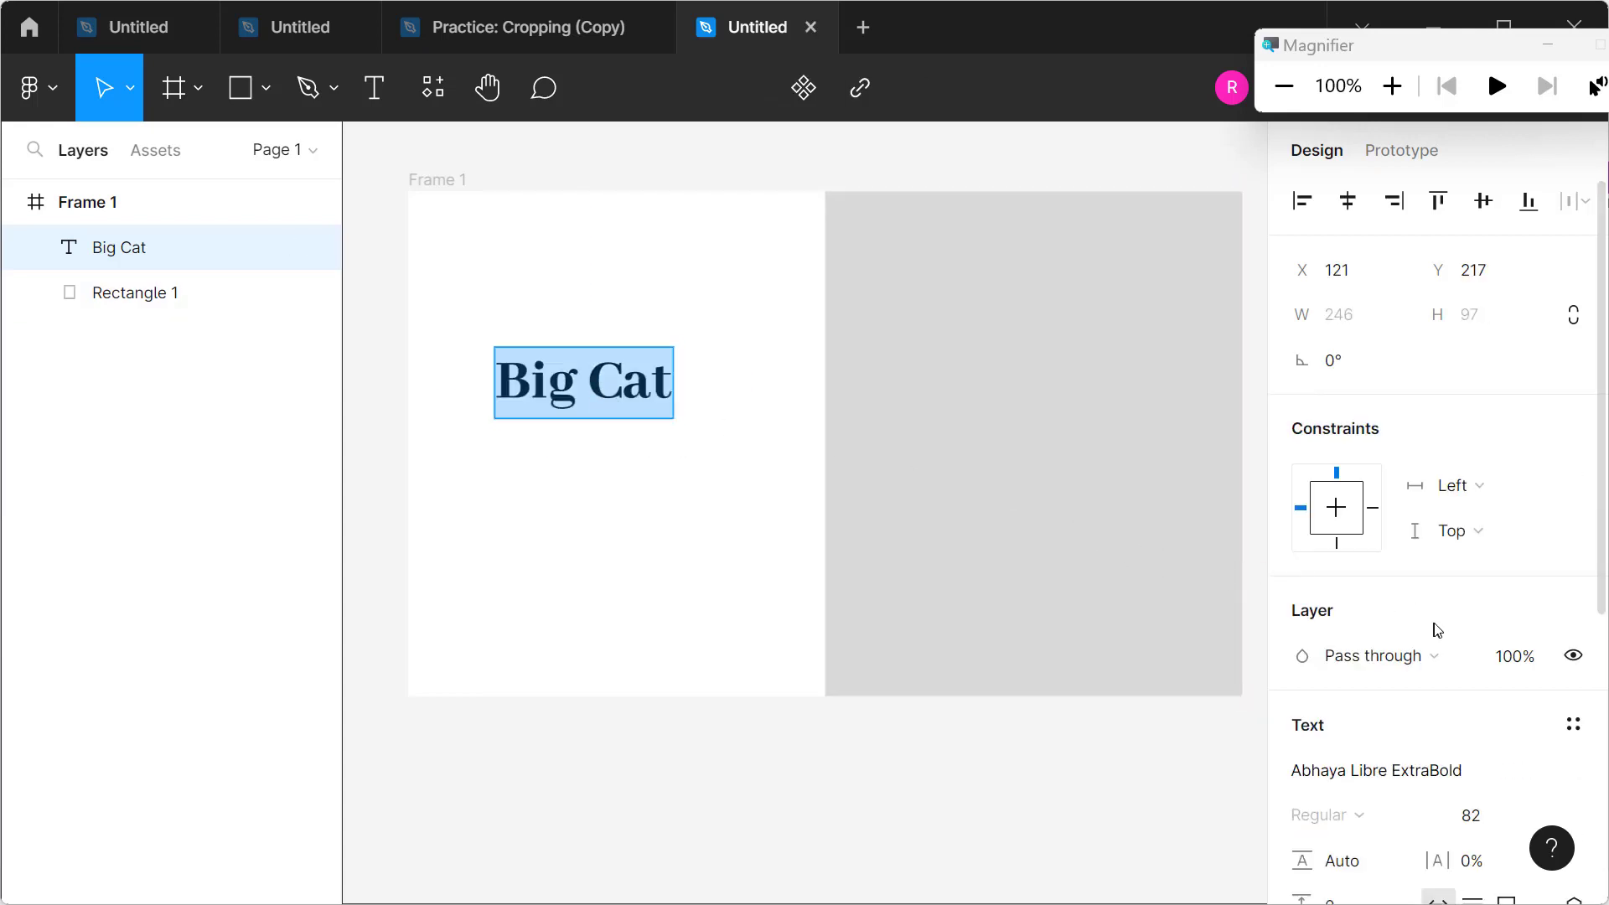
pyautogui.scroll(-5, 1475, 593)
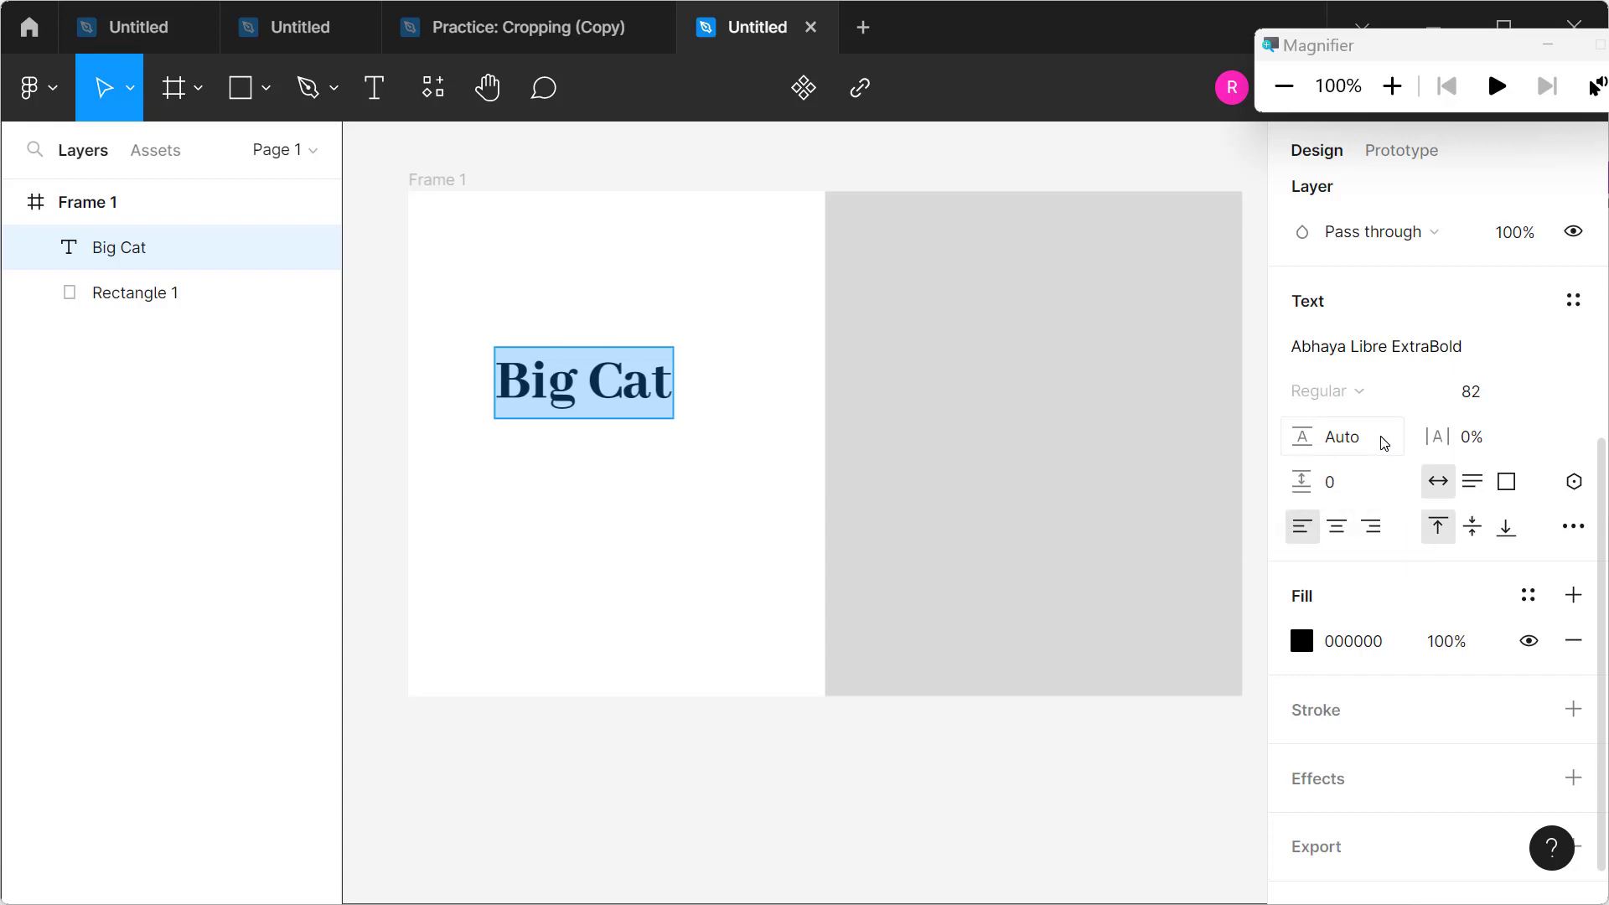
pyautogui.click(1472, 447)
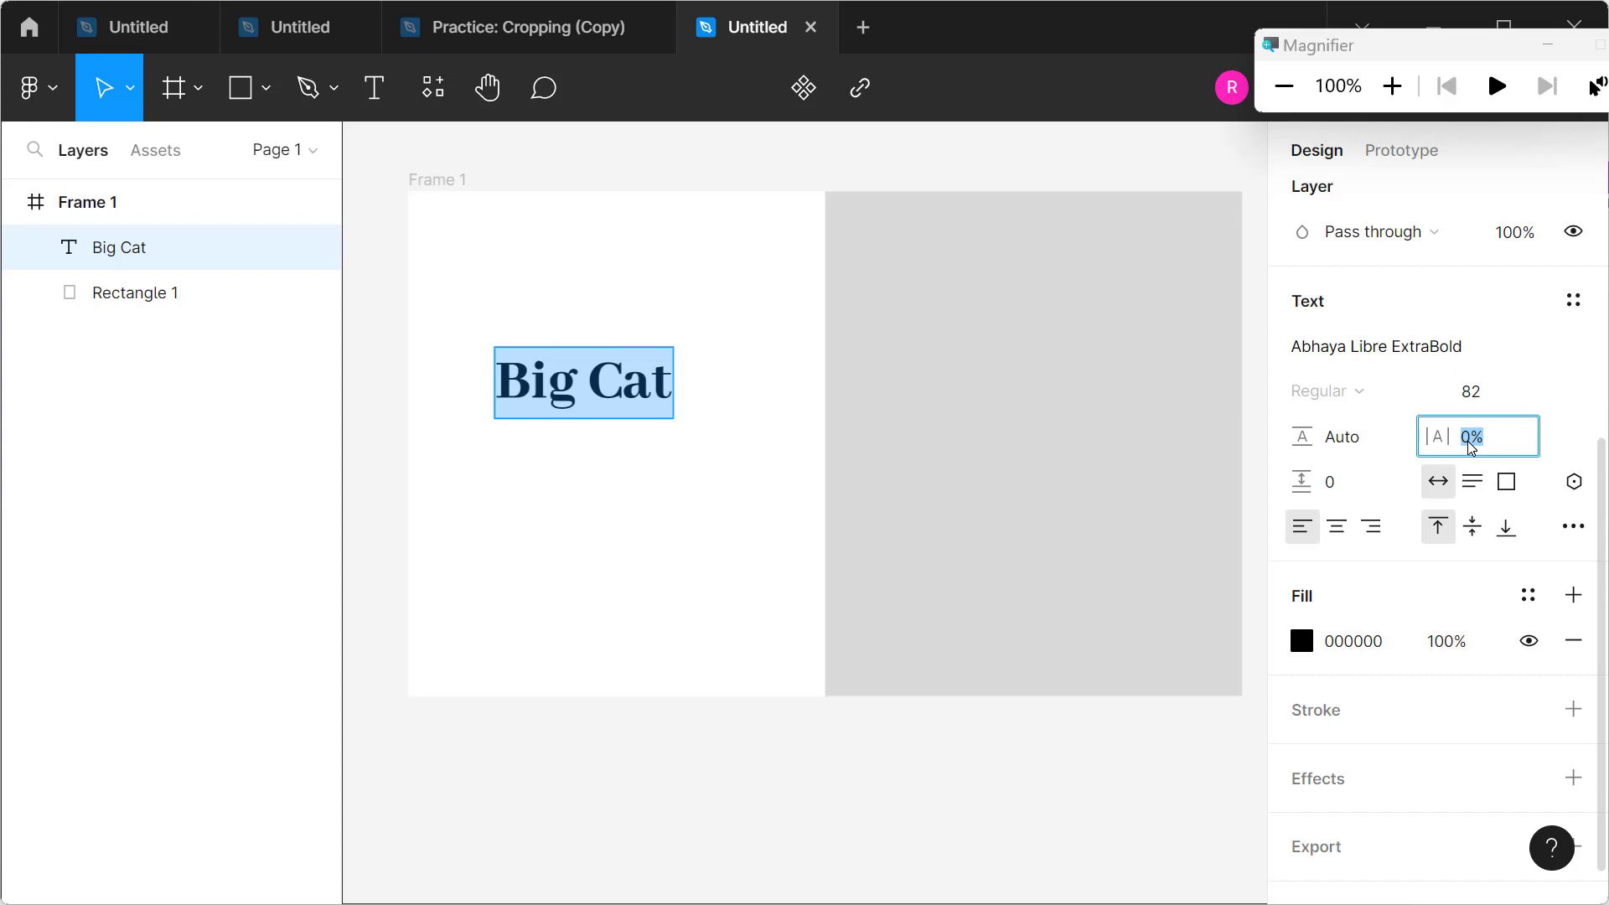
pyautogui.write('10')
pyautogui.press('Return')
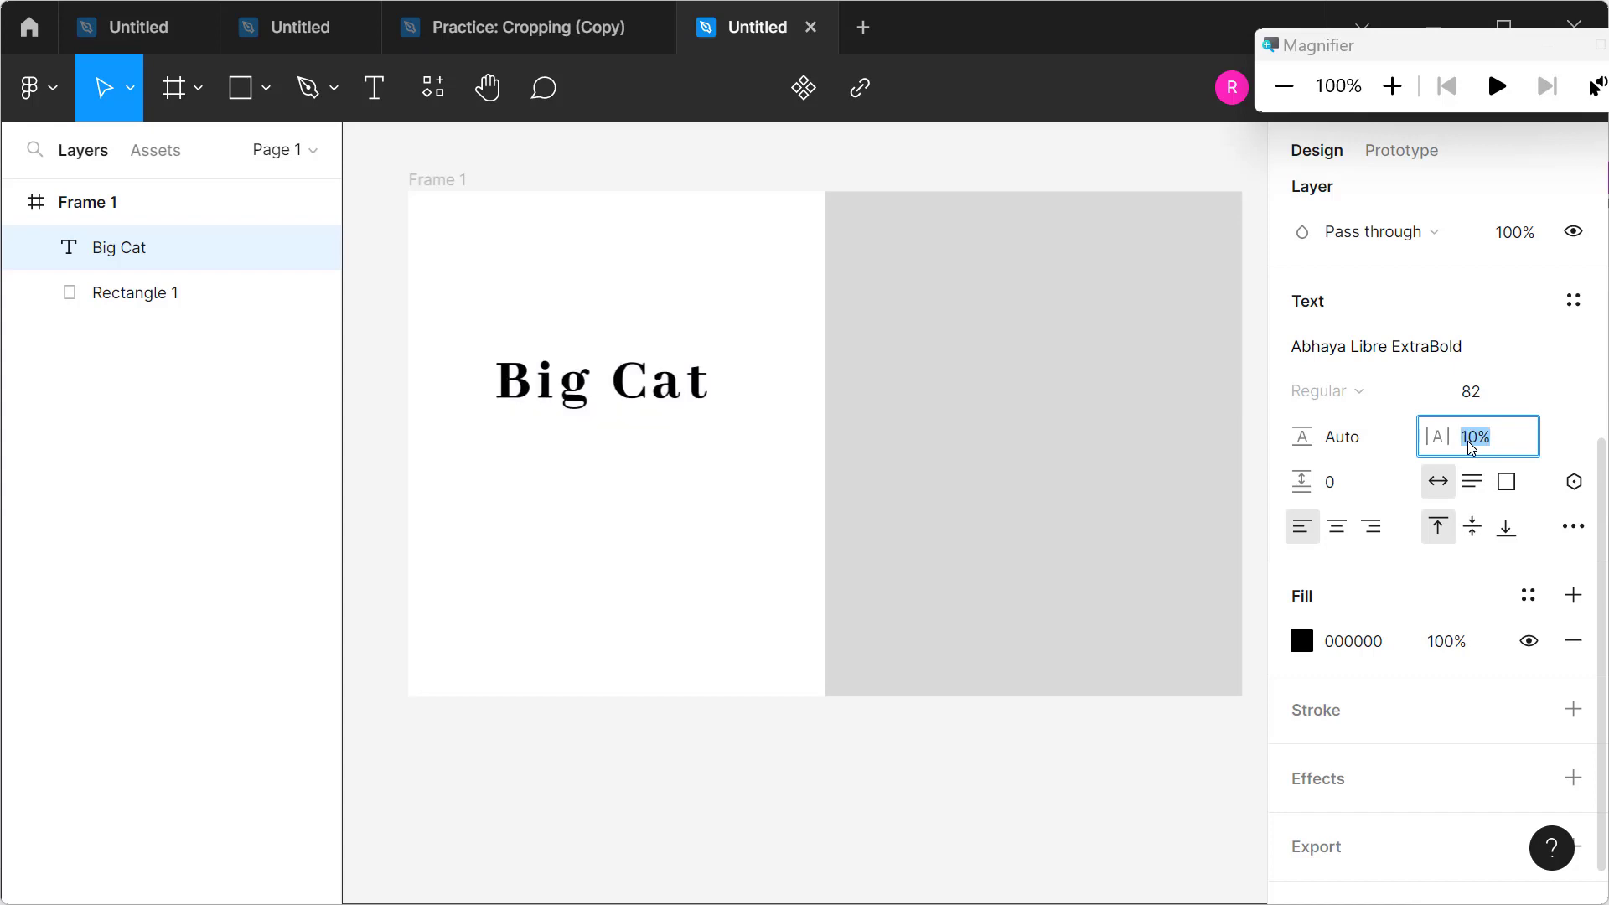
pyautogui.write('20')
pyautogui.press('Return')
pyautogui.write('30')
pyautogui.press('Return')
pyautogui.hotkey('shift', 'Down')
pyautogui.hotkey('shift', 'Down')
pyautogui.hotkey('shift', 'Up')
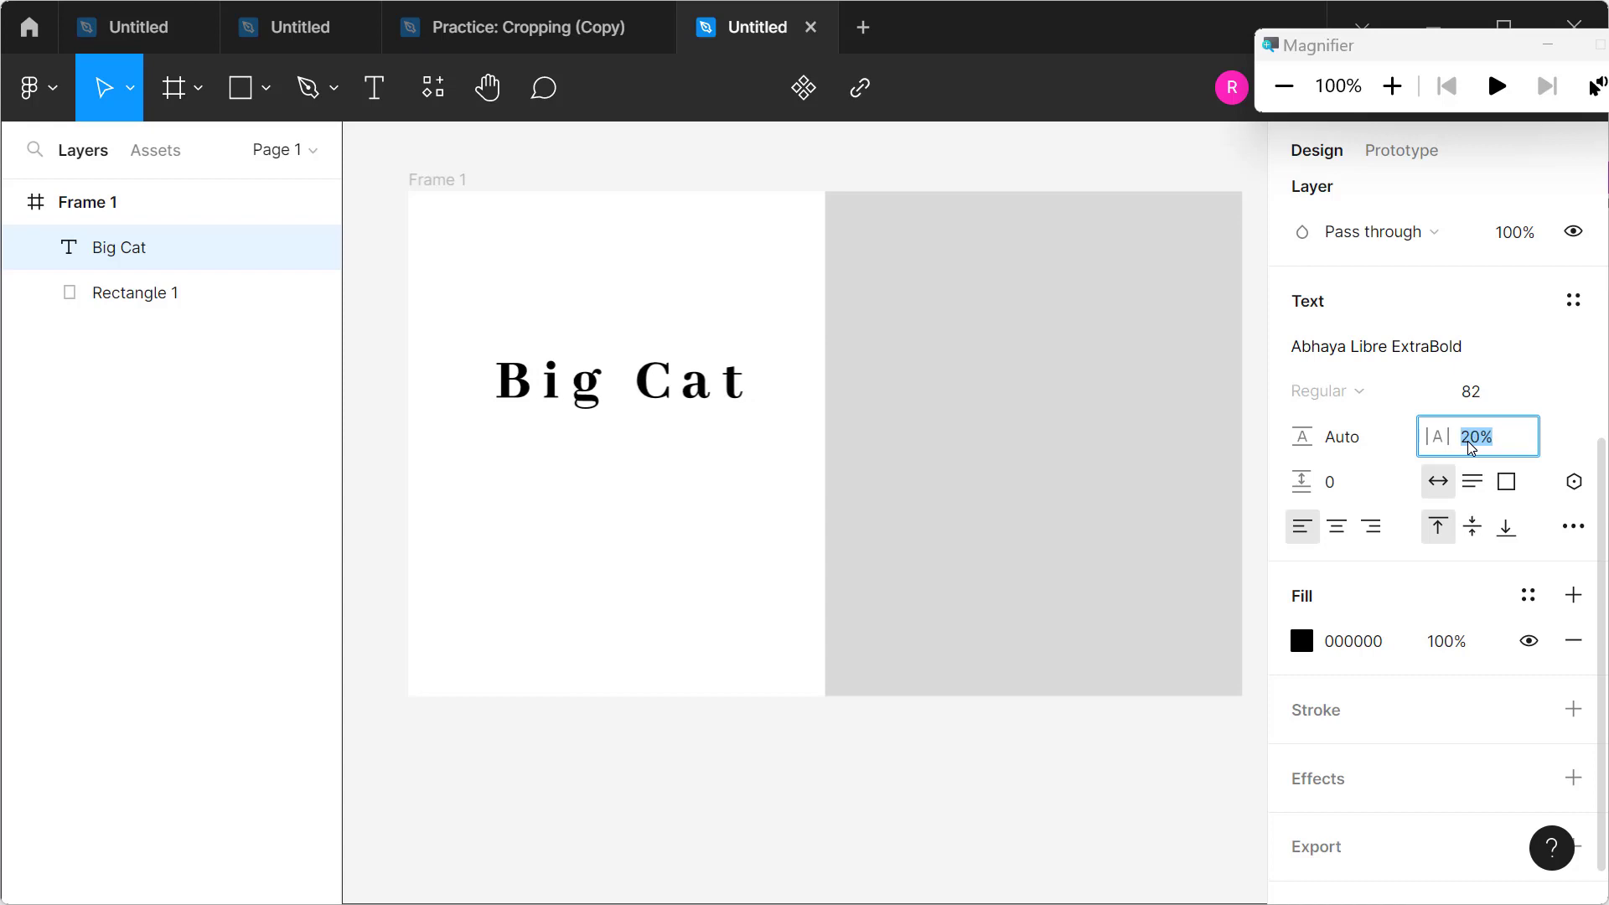
pyautogui.hotkey('shift', 'Up')
pyautogui.hotkey('shift', 'Down')
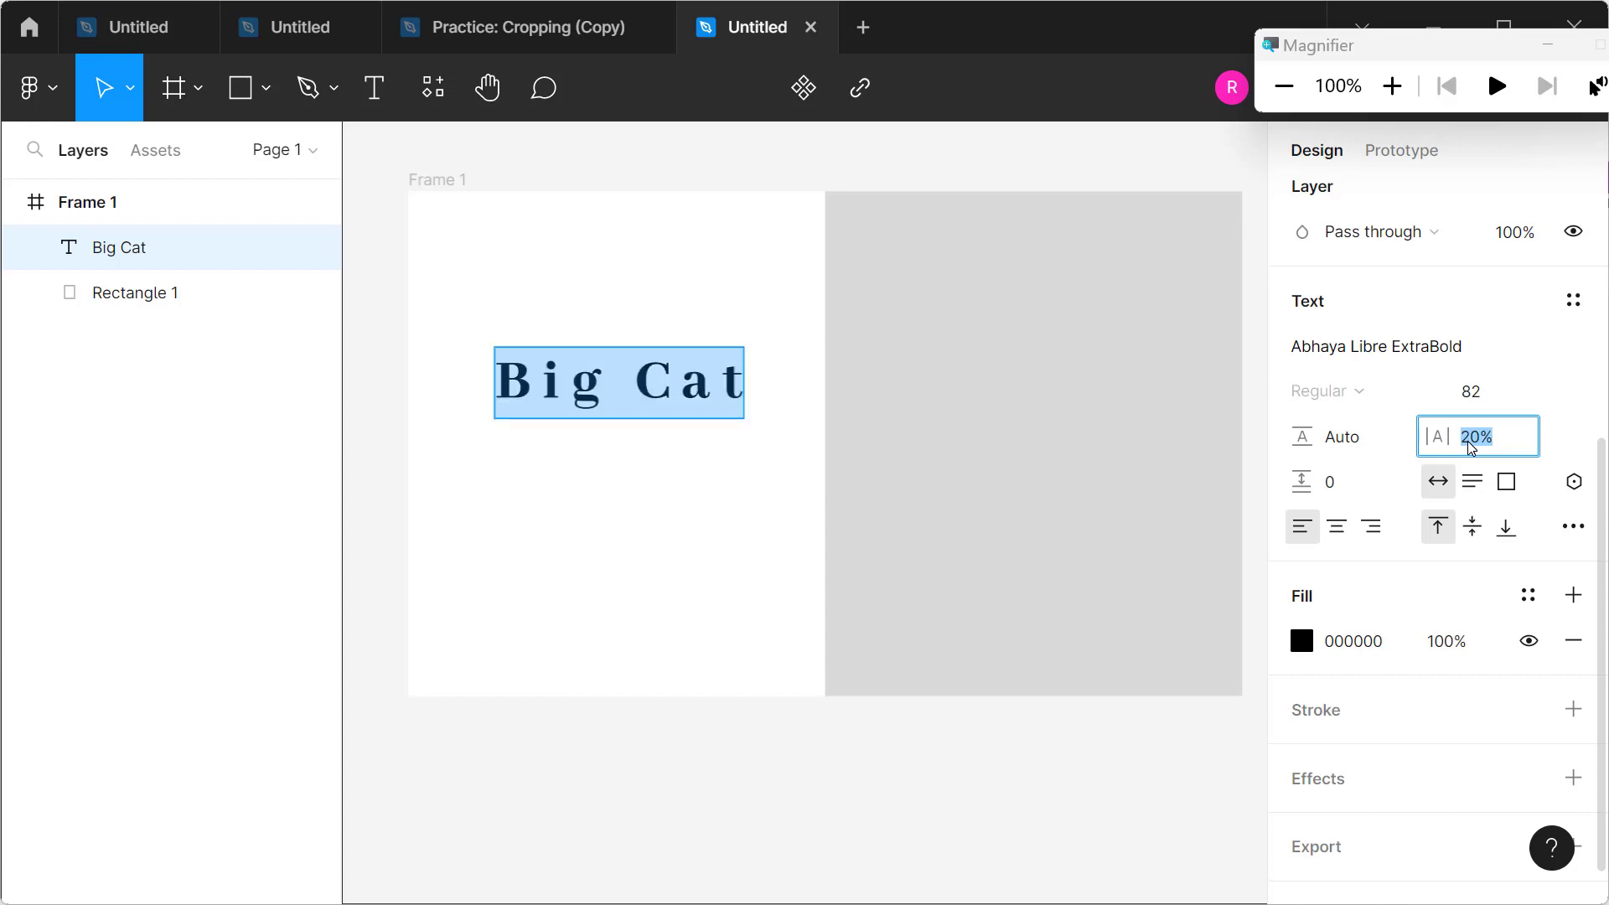
# Step: Set the heading to uppercase in Type settings so it reads BIG CAT
pyautogui.click(1571, 532)
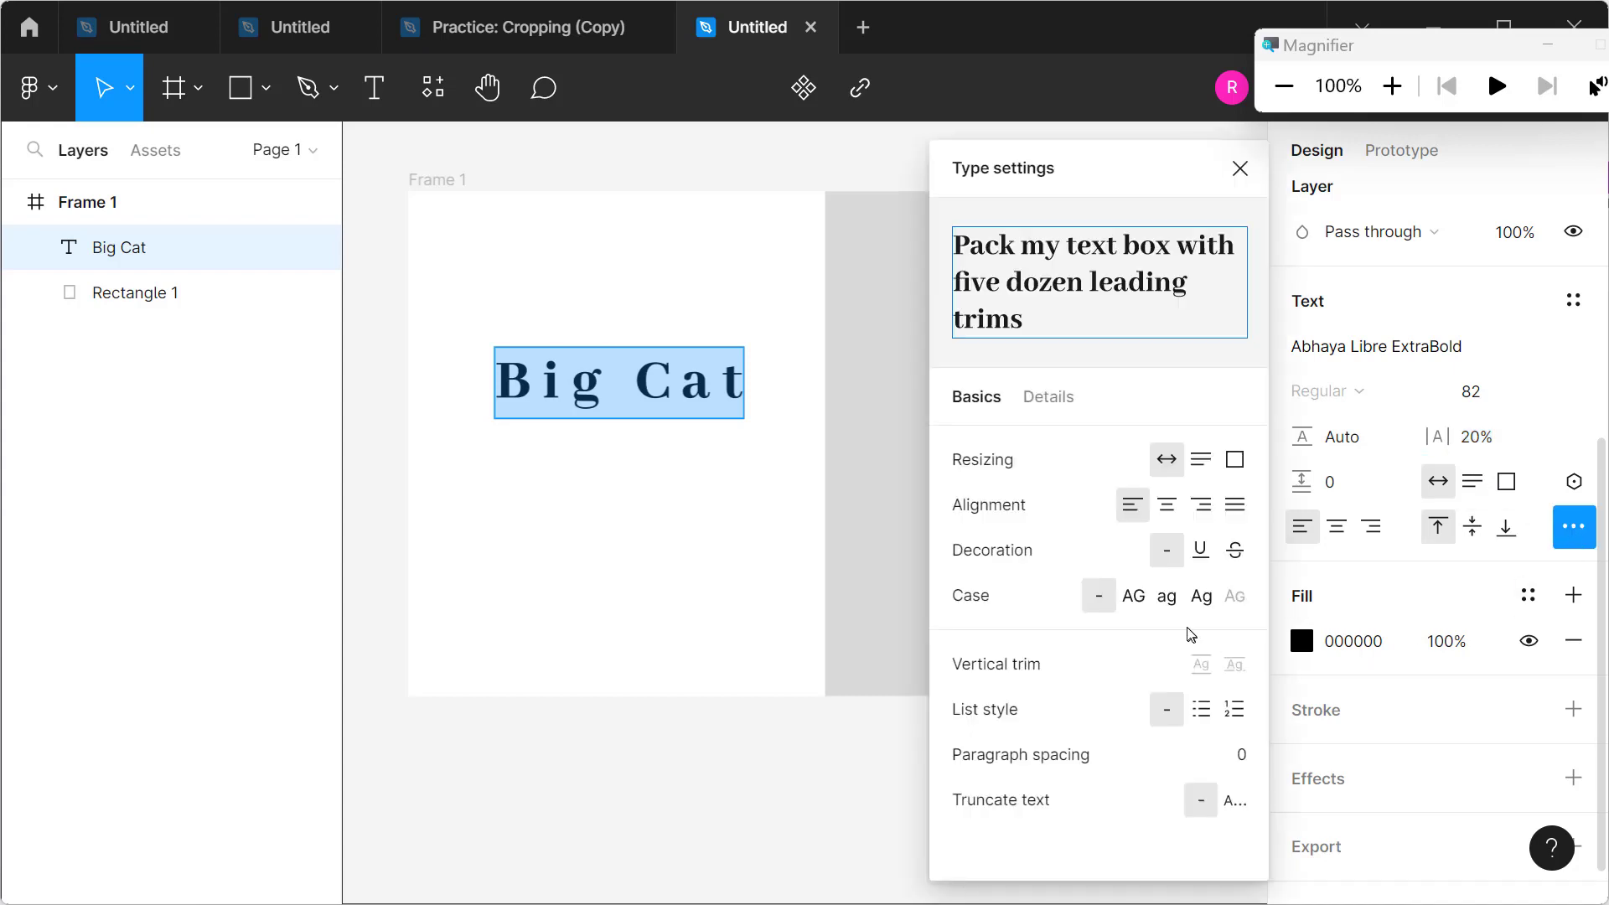
pyautogui.click(1135, 599)
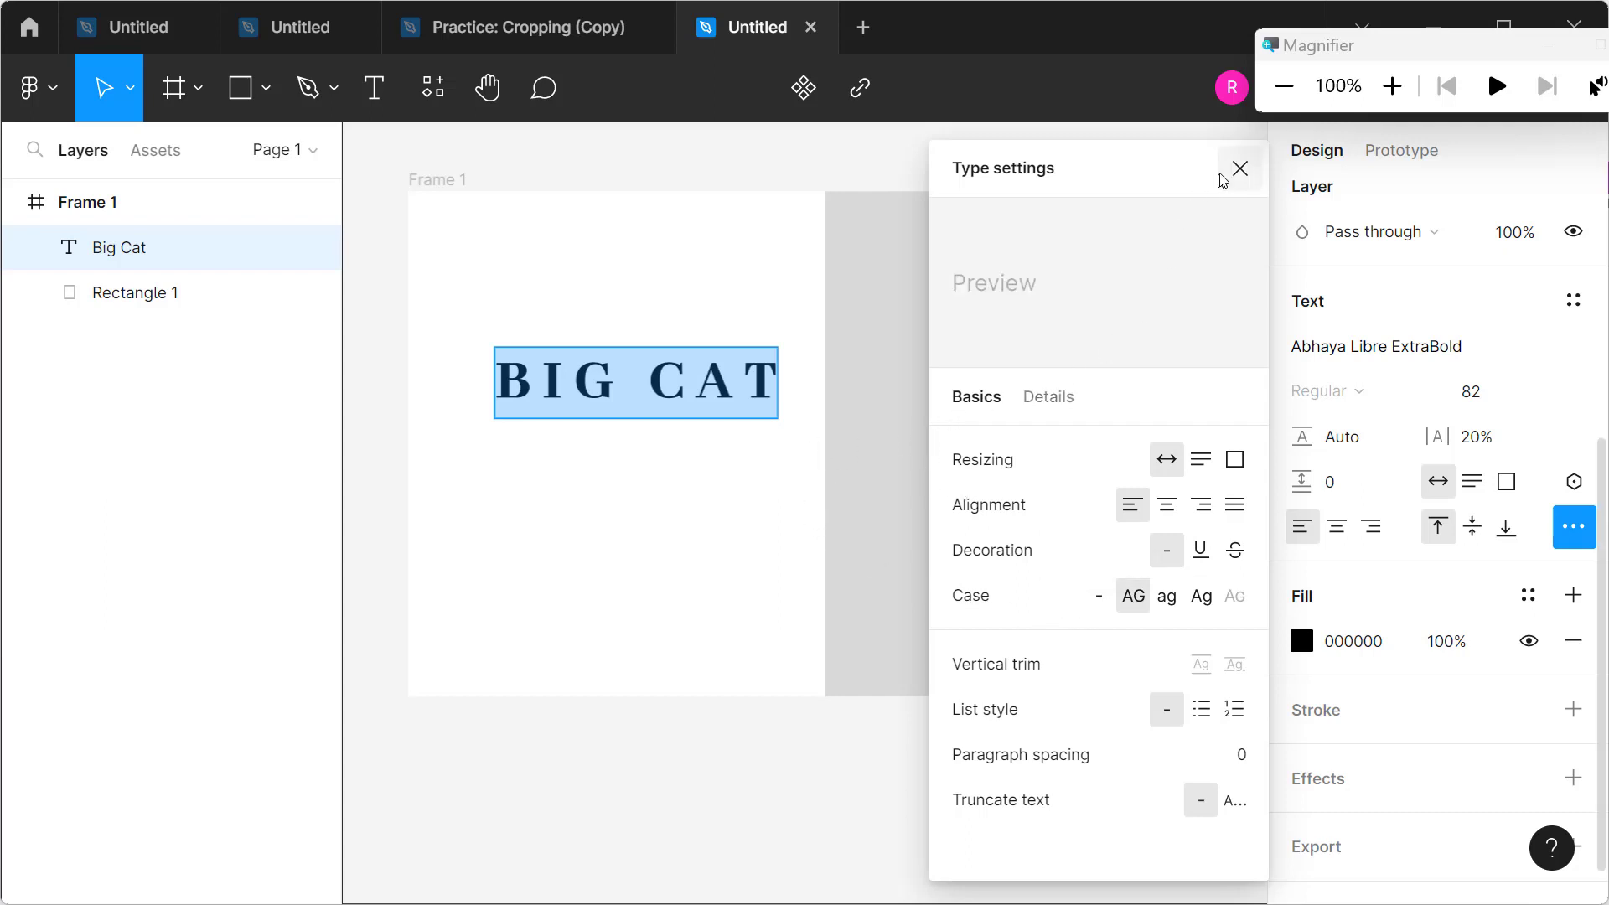
pyautogui.click(1240, 171)
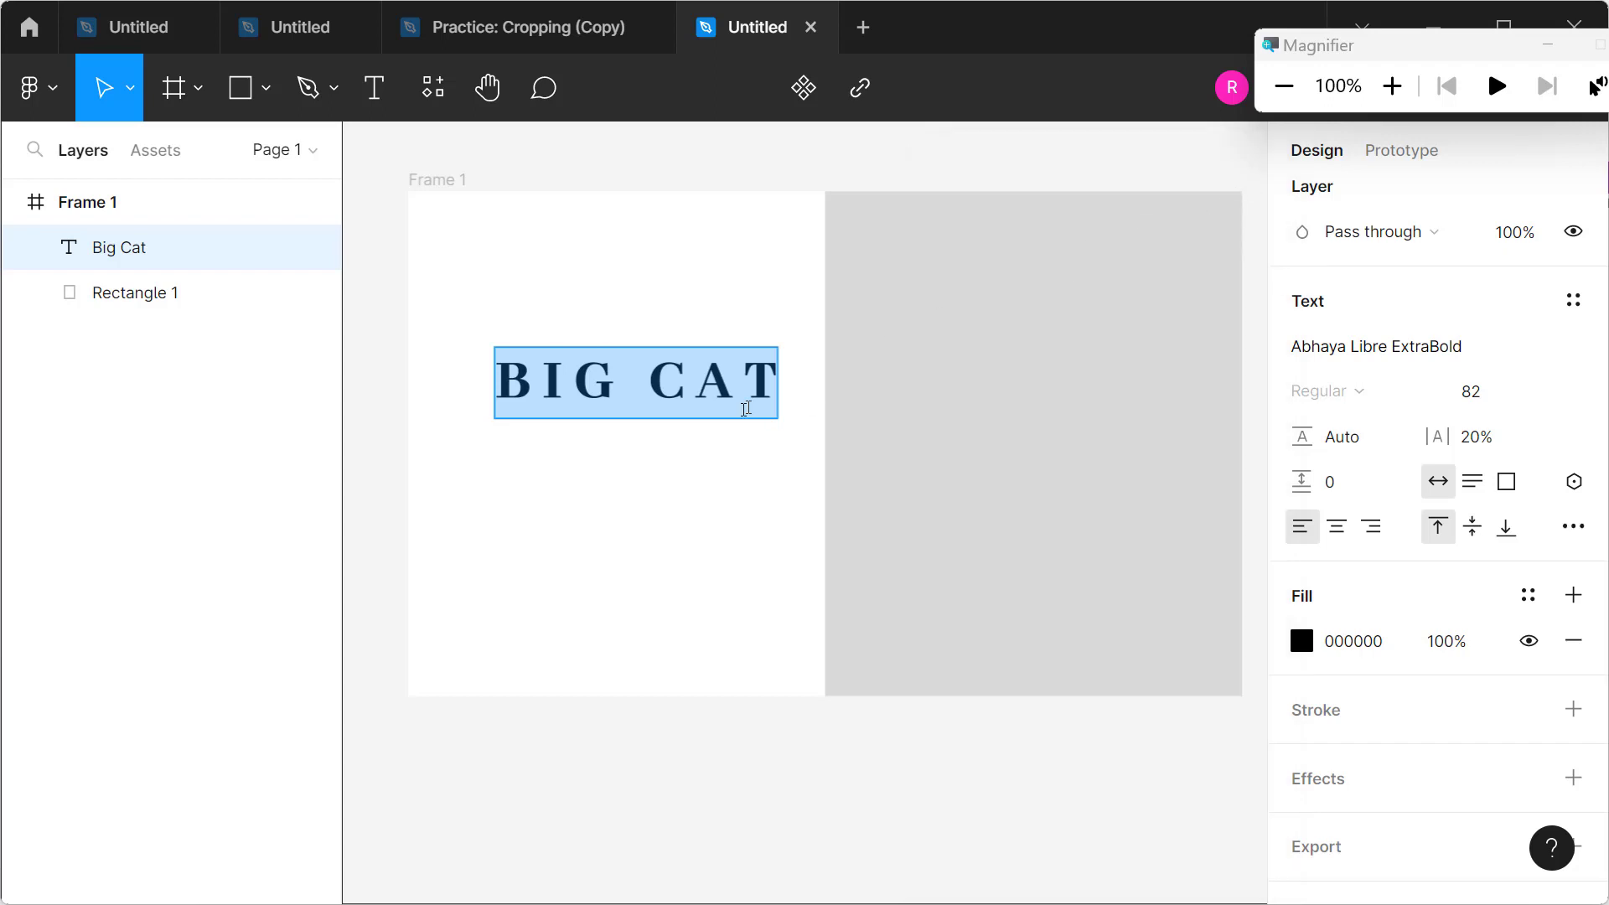
pyautogui.press('Escape')
# Step: Nudge BIG CAT slightly further left and deselect it
pyautogui.moveTo(670, 387); pyautogui.dragTo(648, 387)
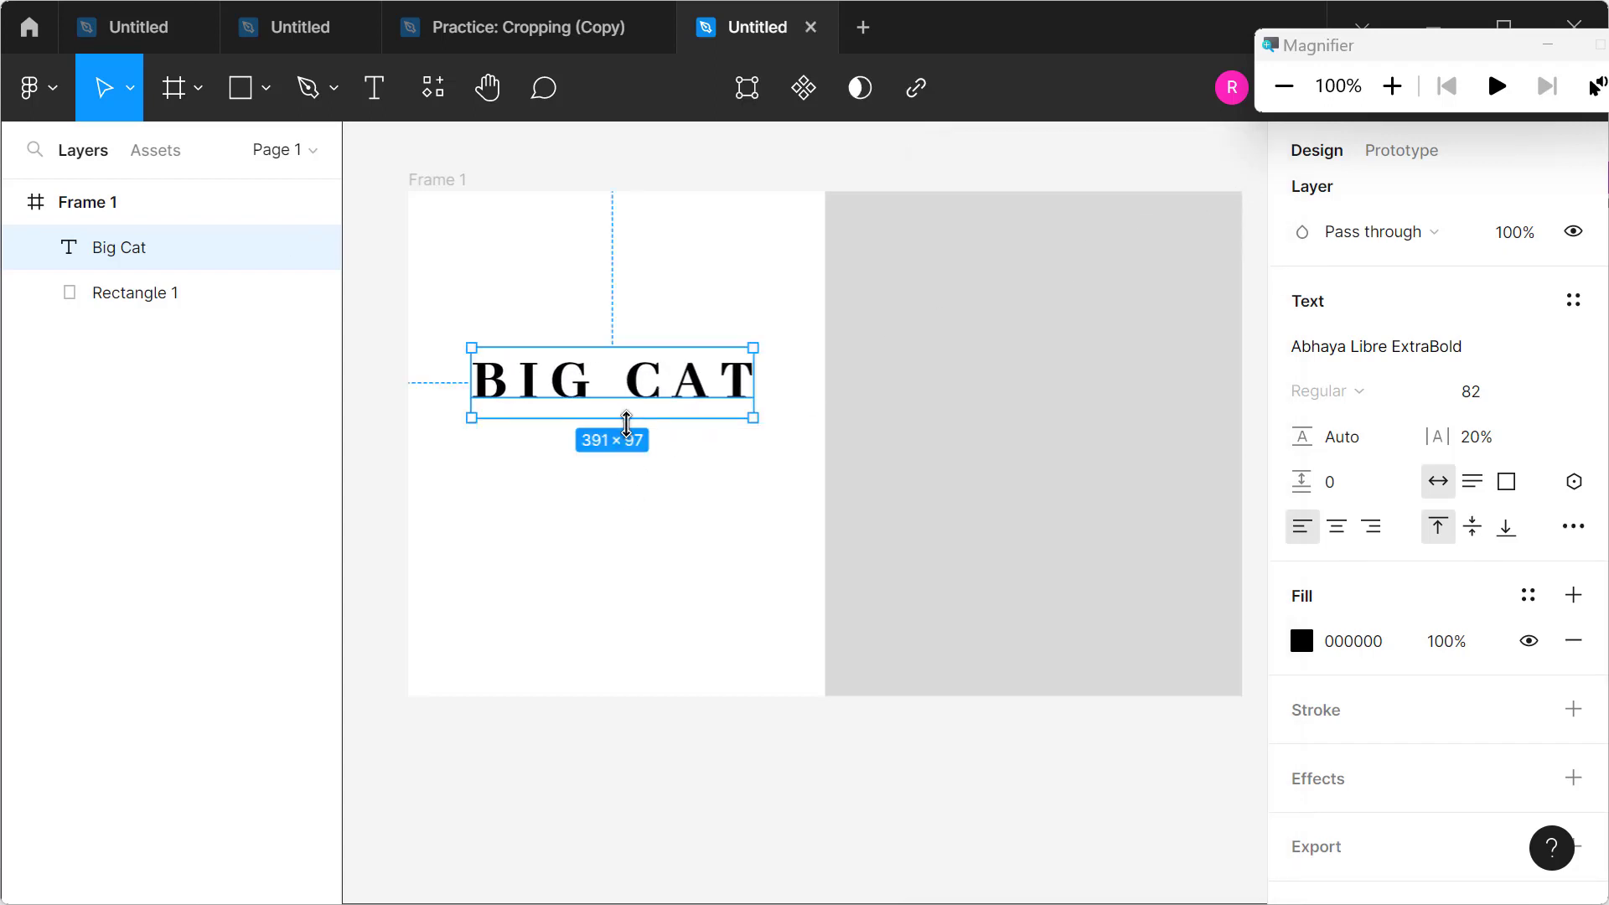
pyautogui.moveTo(652, 392); pyautogui.dragTo(641, 389)
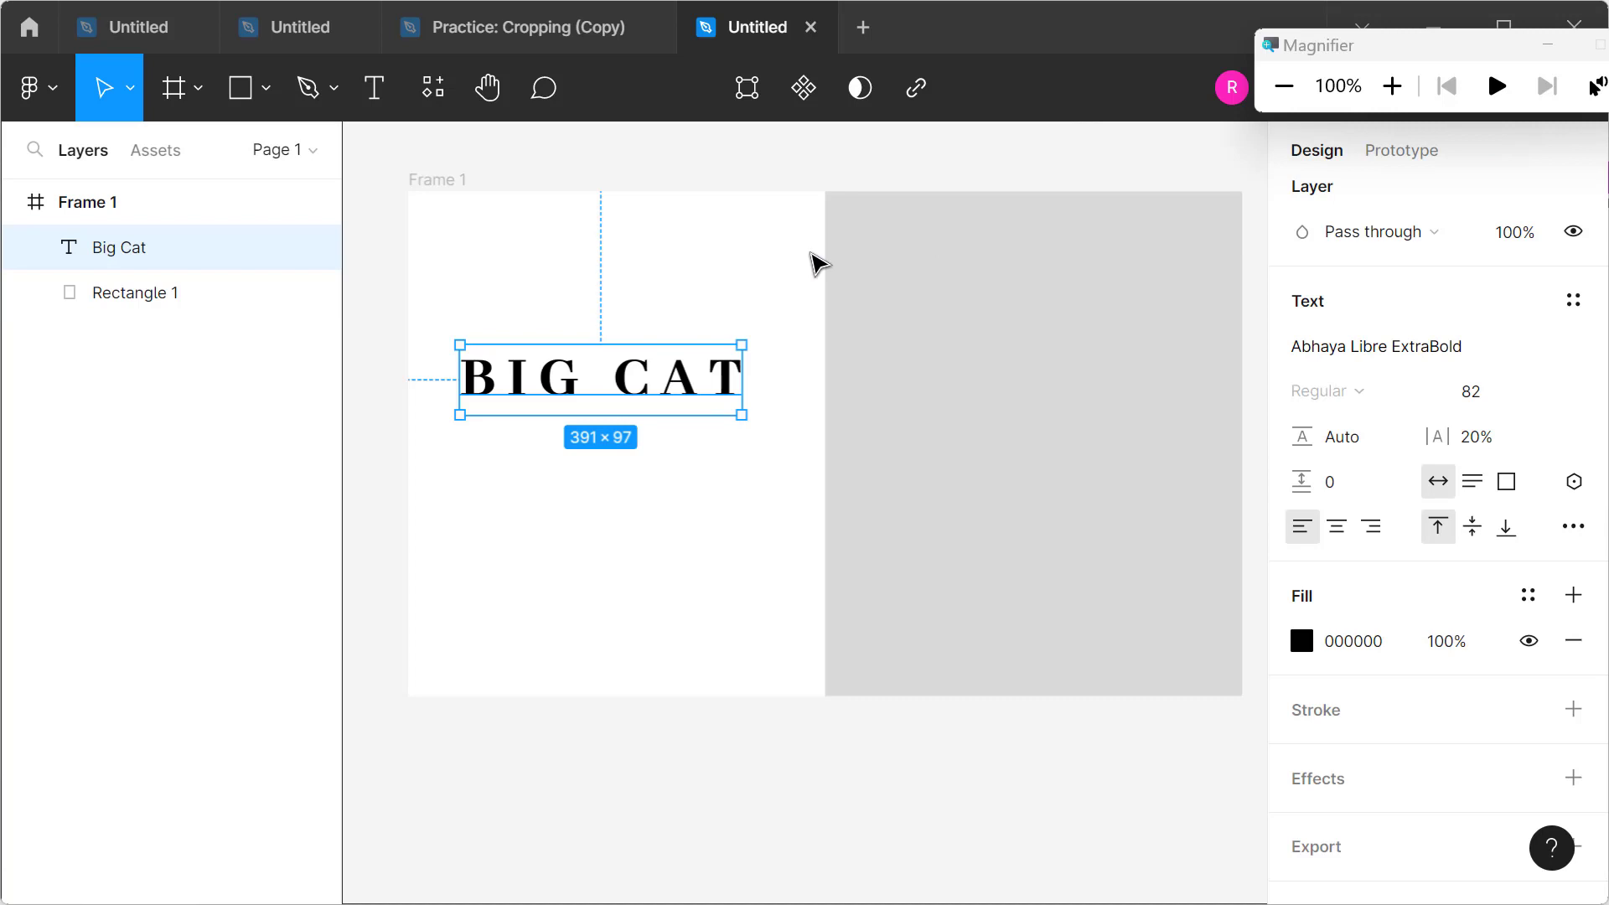
pyautogui.click(536, 508)
pyautogui.click(425, 87)
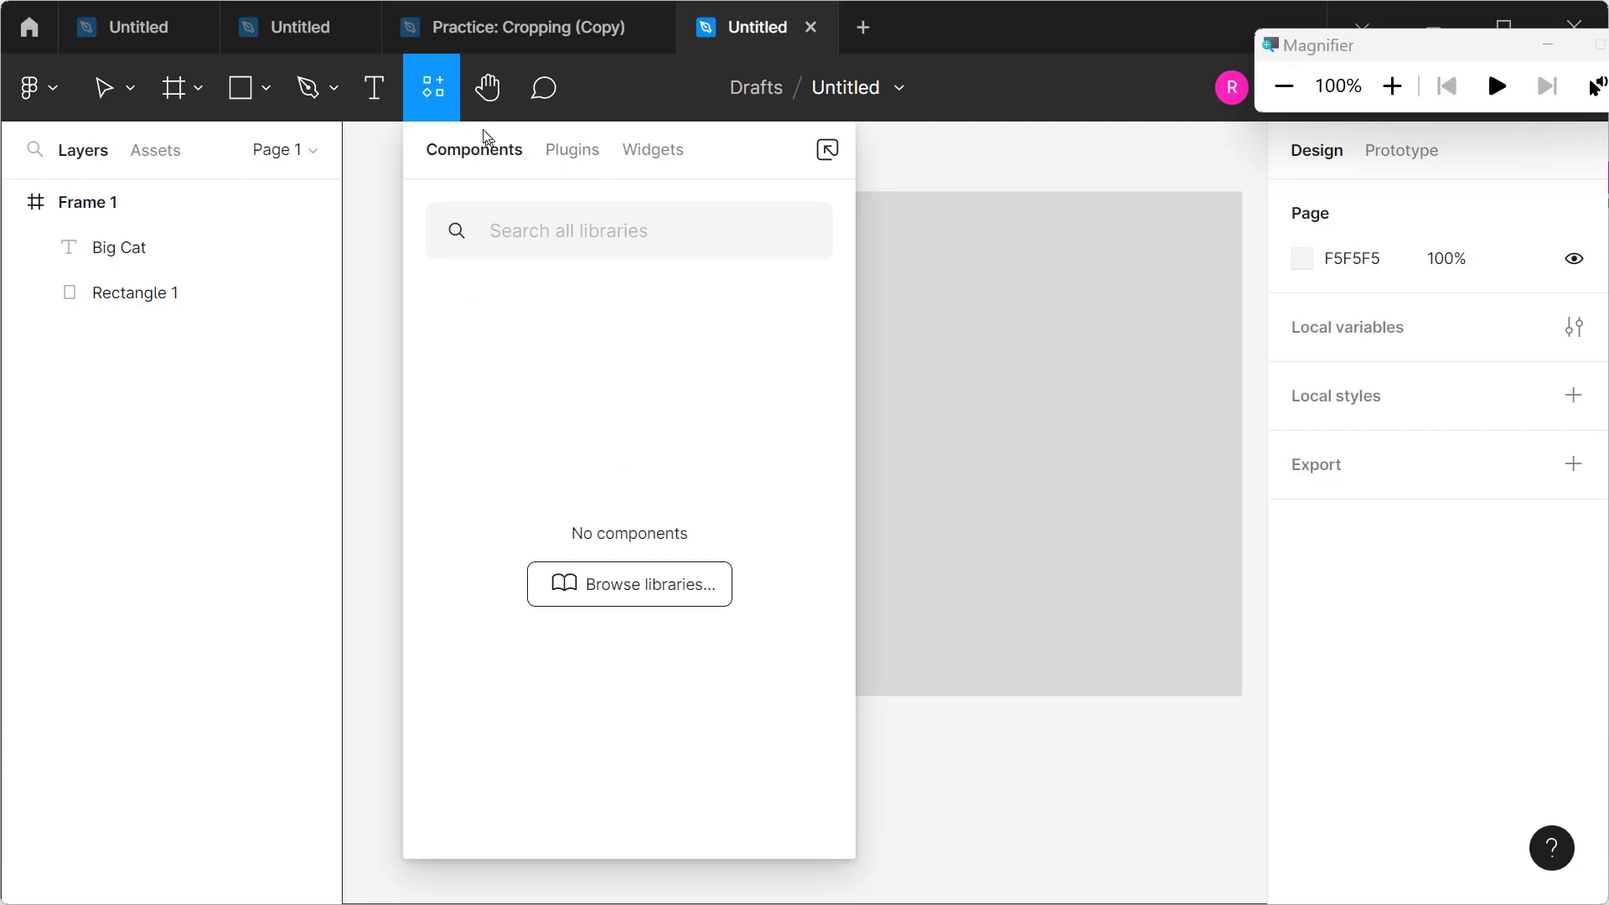
# Step: Run the Content Reel plugin from the Plugins tab of Resources
pyautogui.press('Escape')
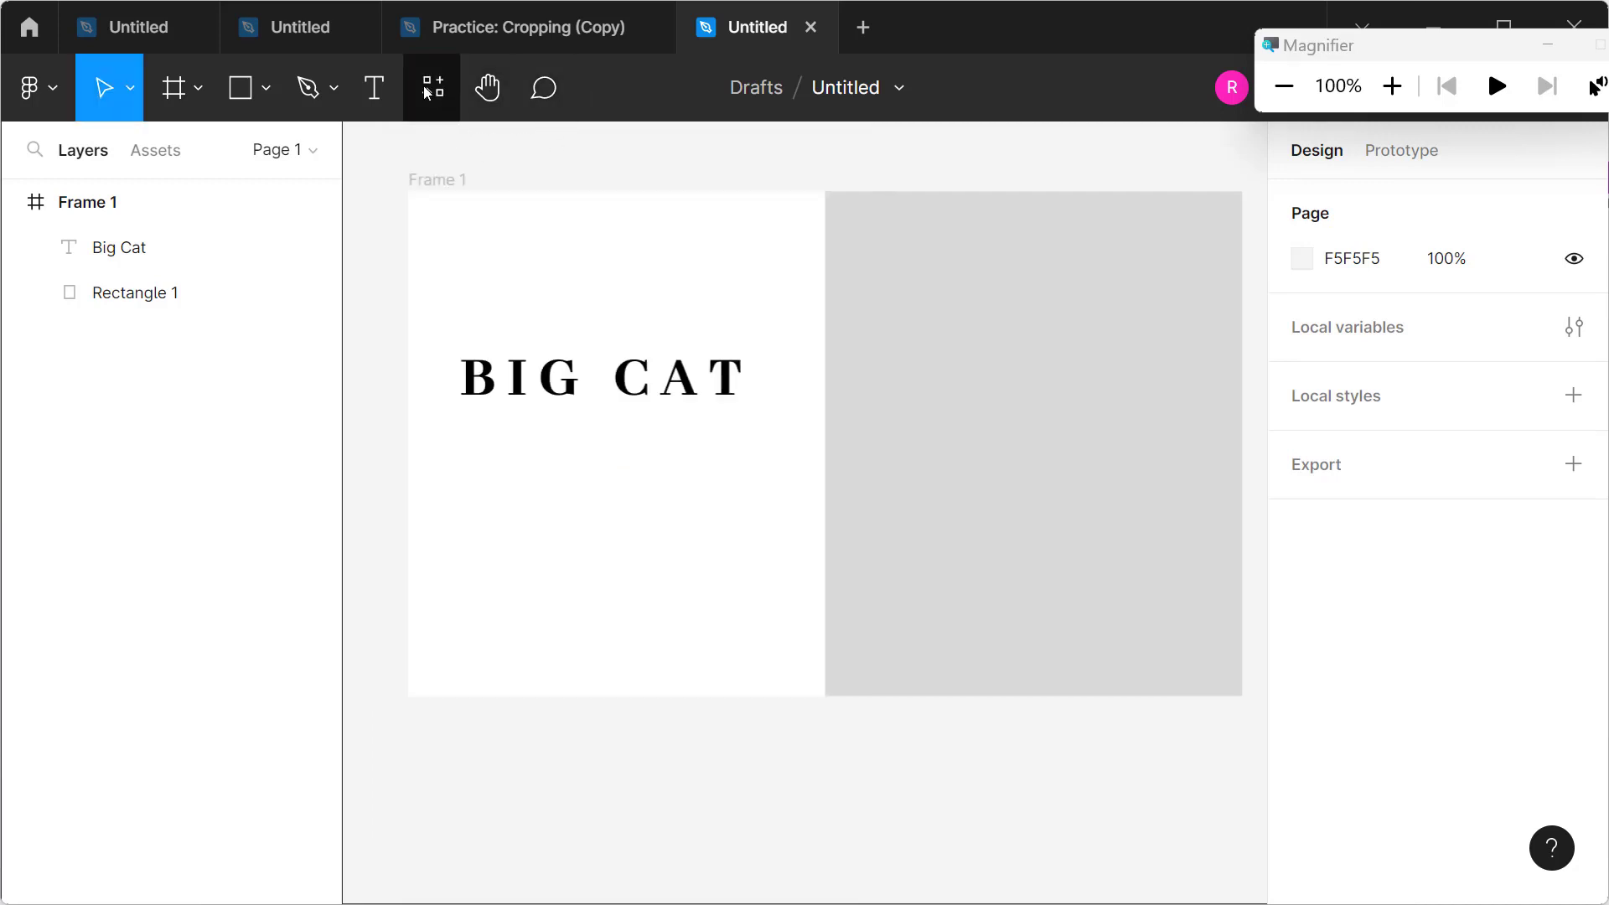
pyautogui.click(424, 88)
pyautogui.click(571, 151)
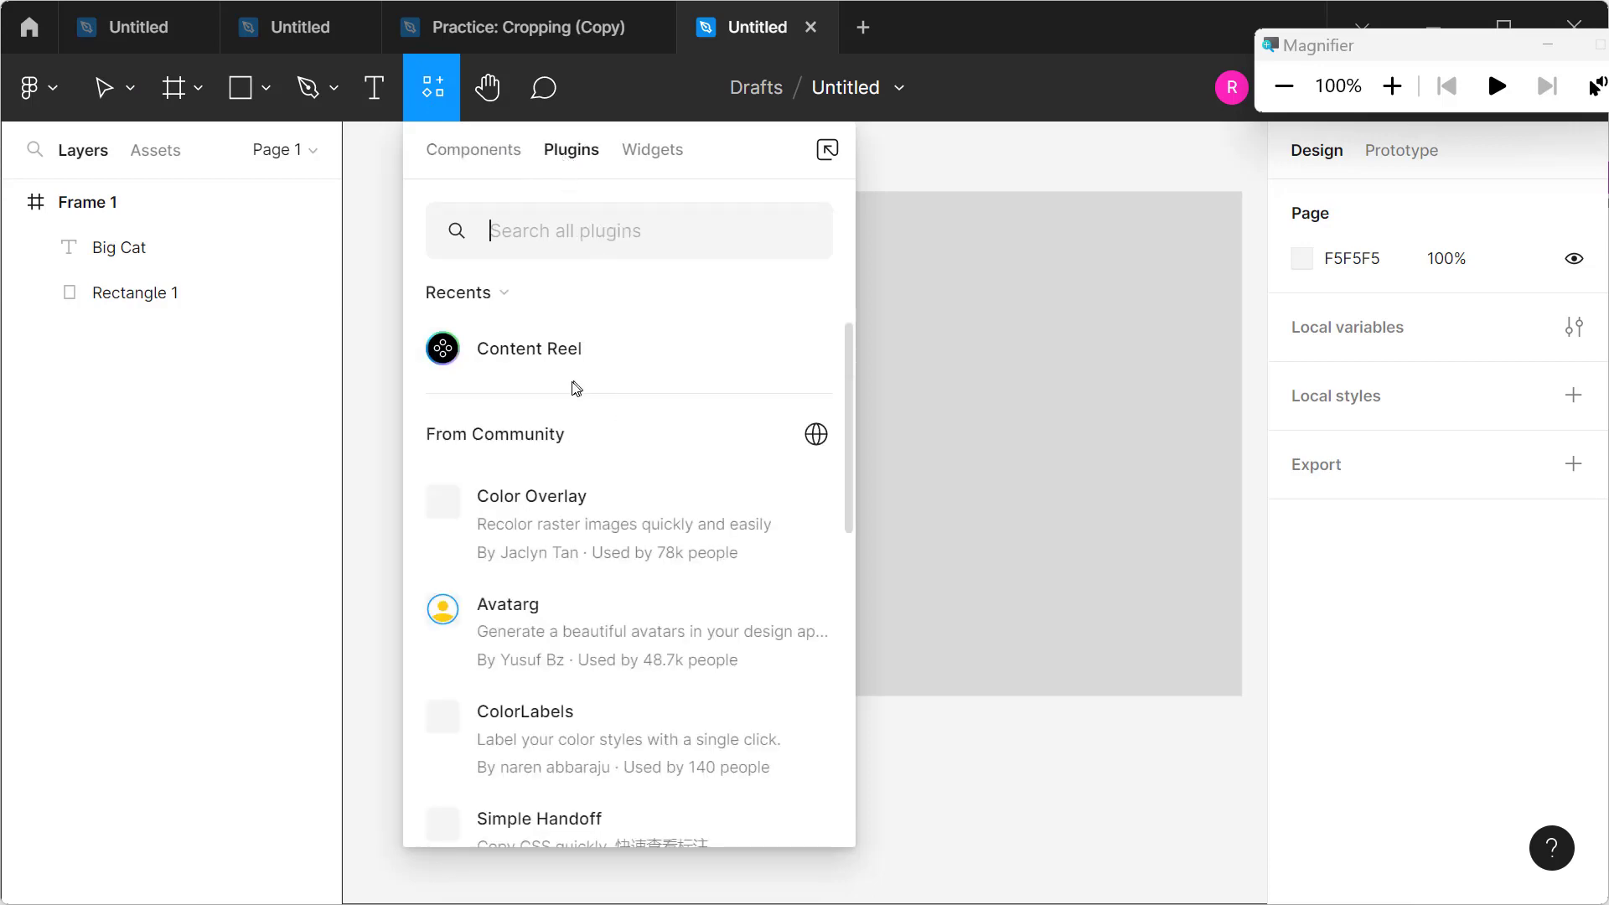
pyautogui.click(531, 351)
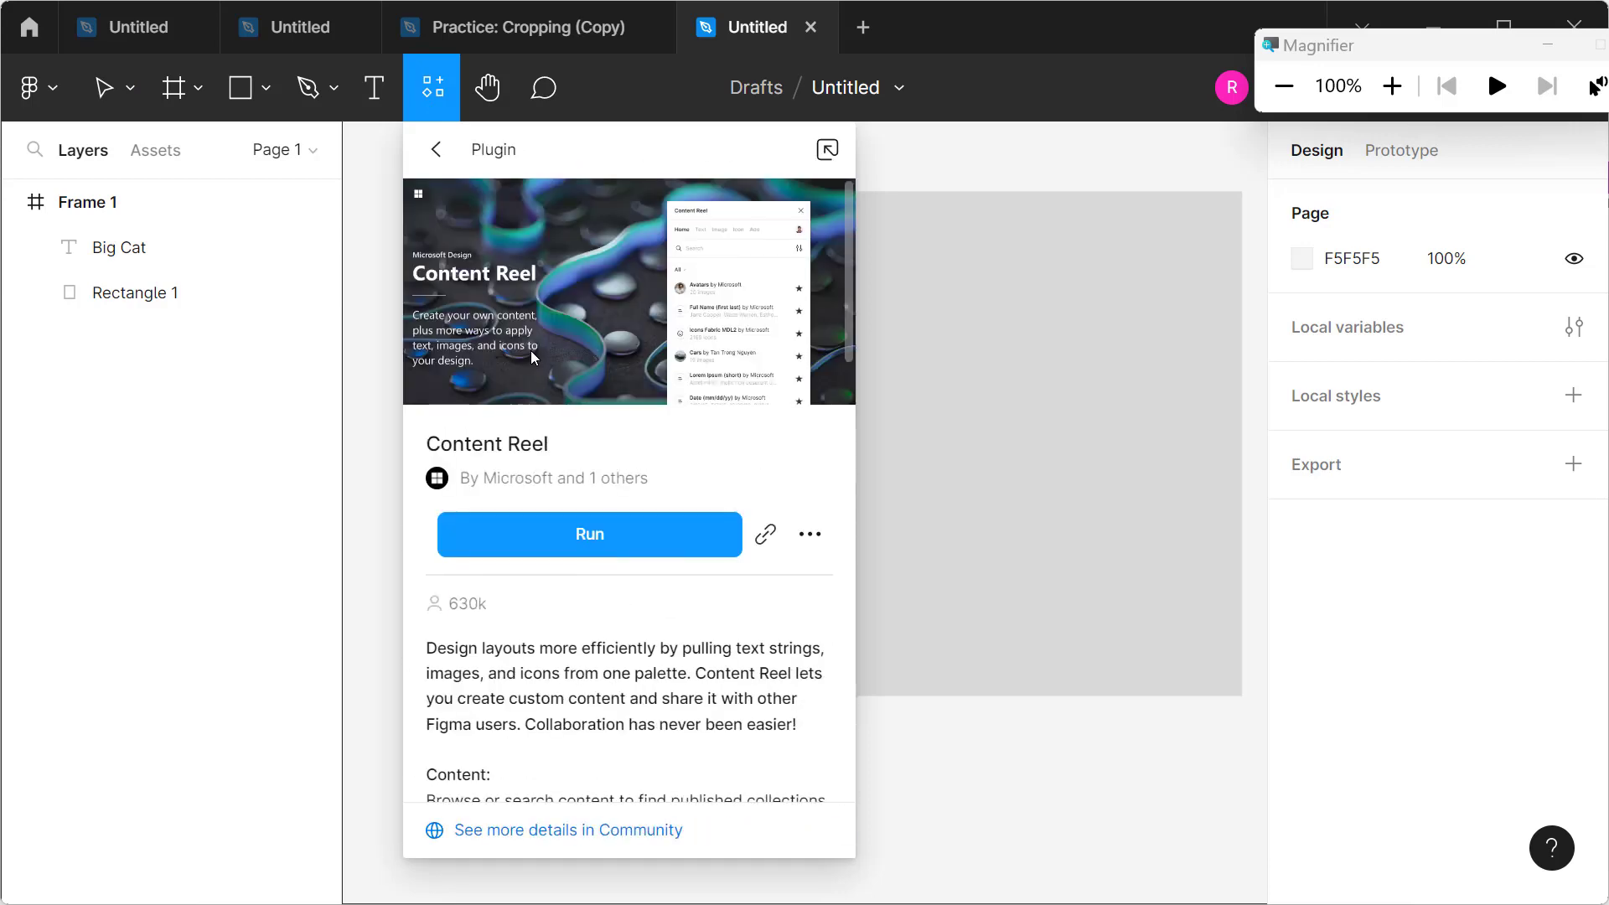
pyautogui.click(628, 551)
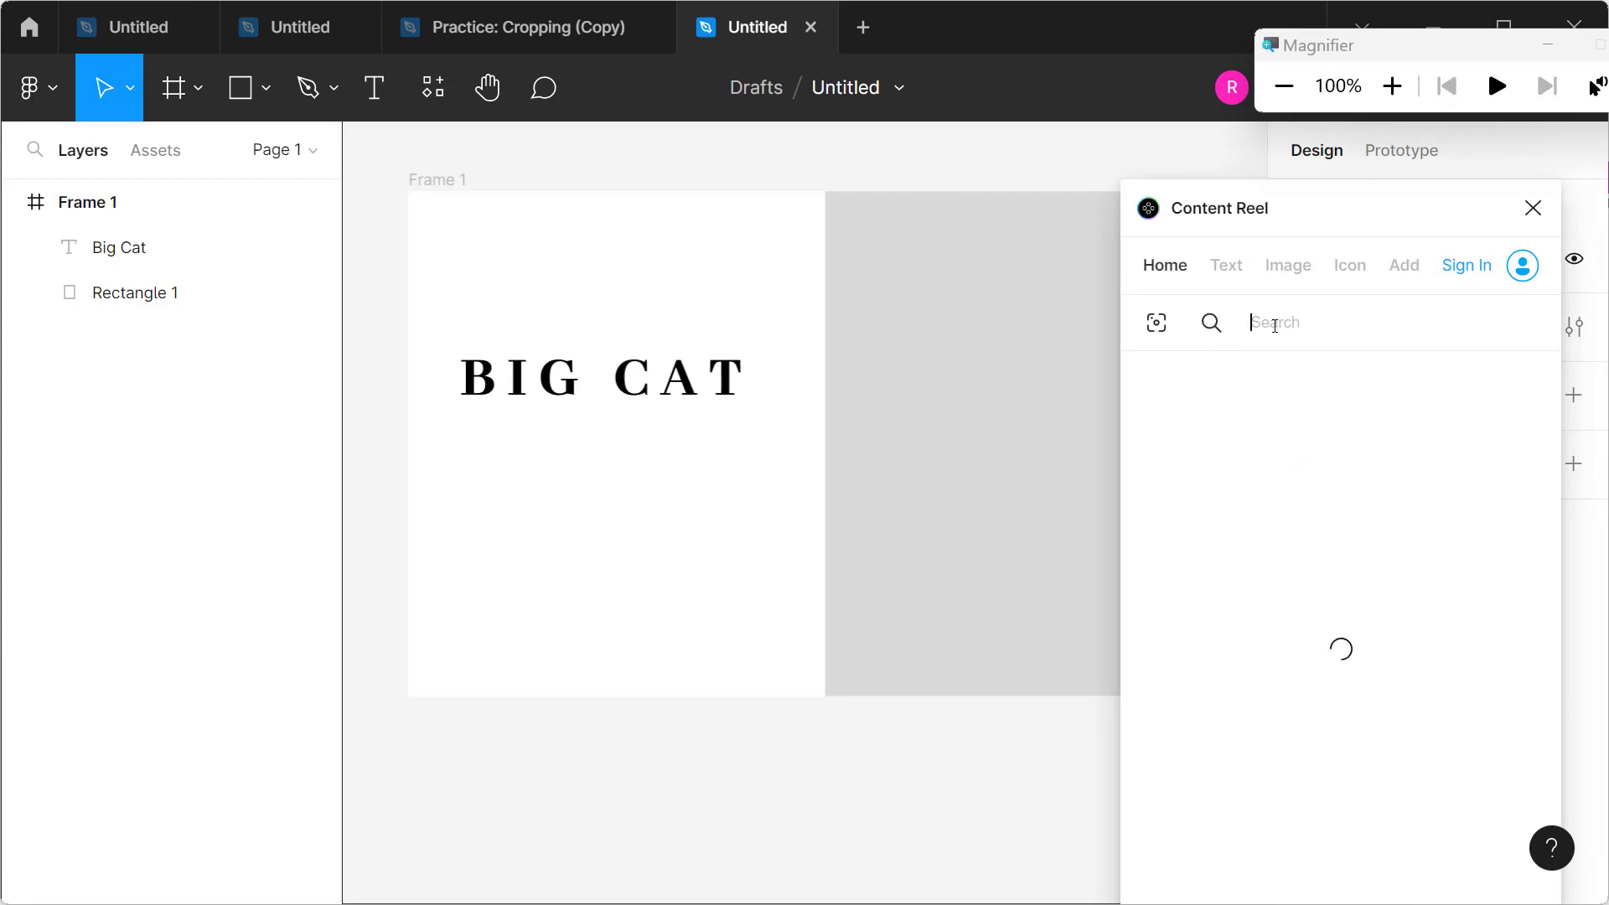
# Step: Search Content Reel for 'lo', open the Lorem Ipsum paragraphs, and move the plugin window left
pyautogui.write('lorem')
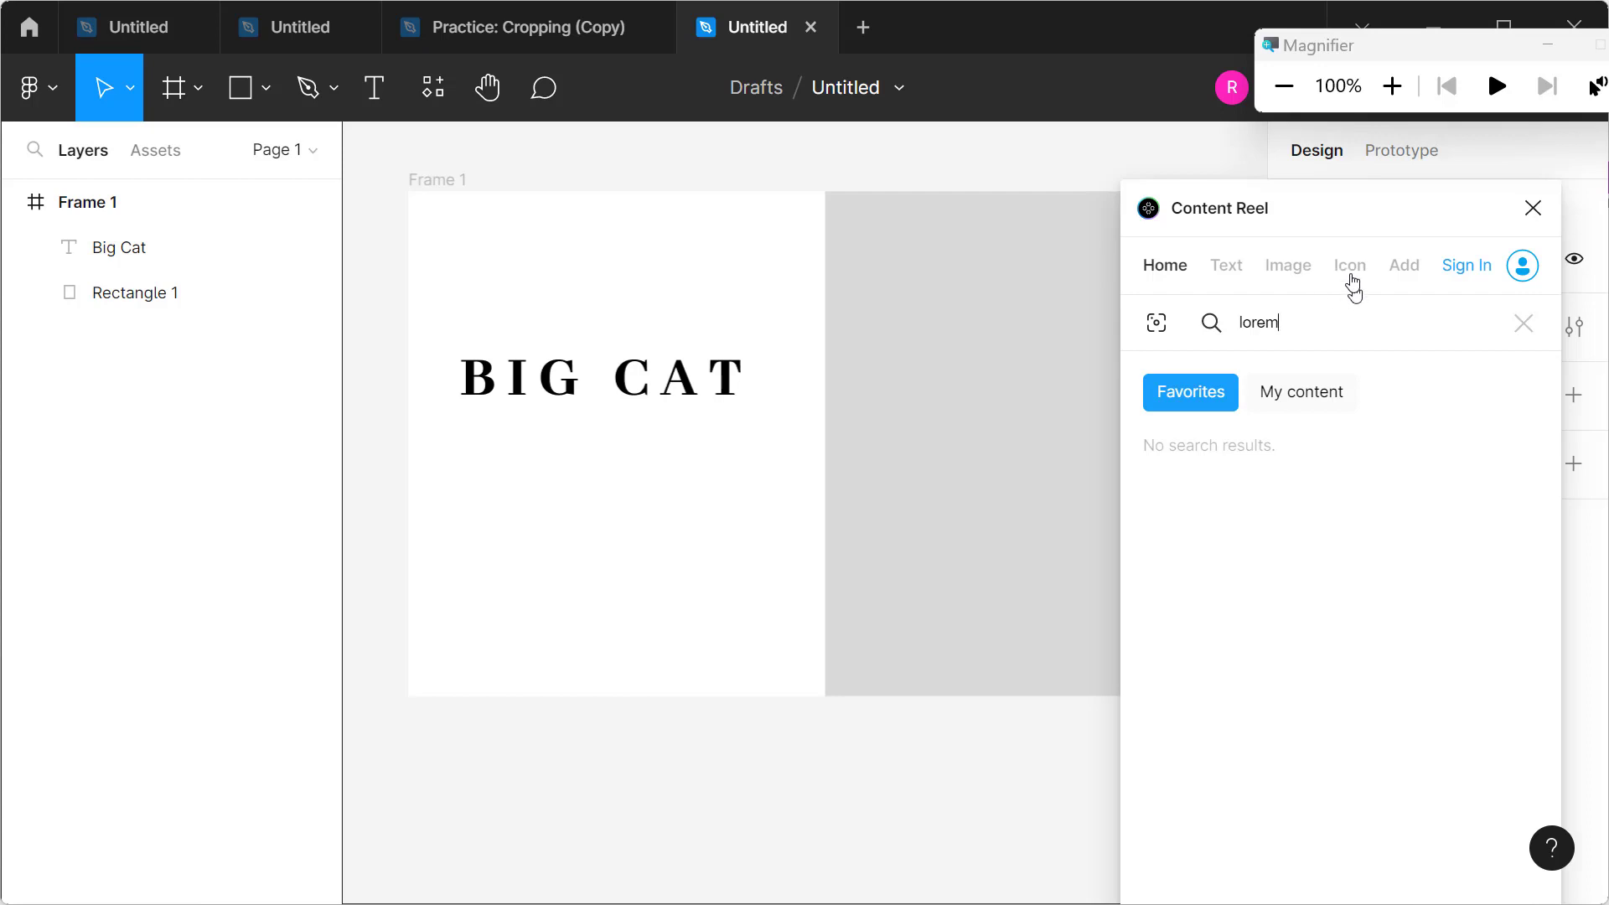
pyautogui.click(1380, 91)
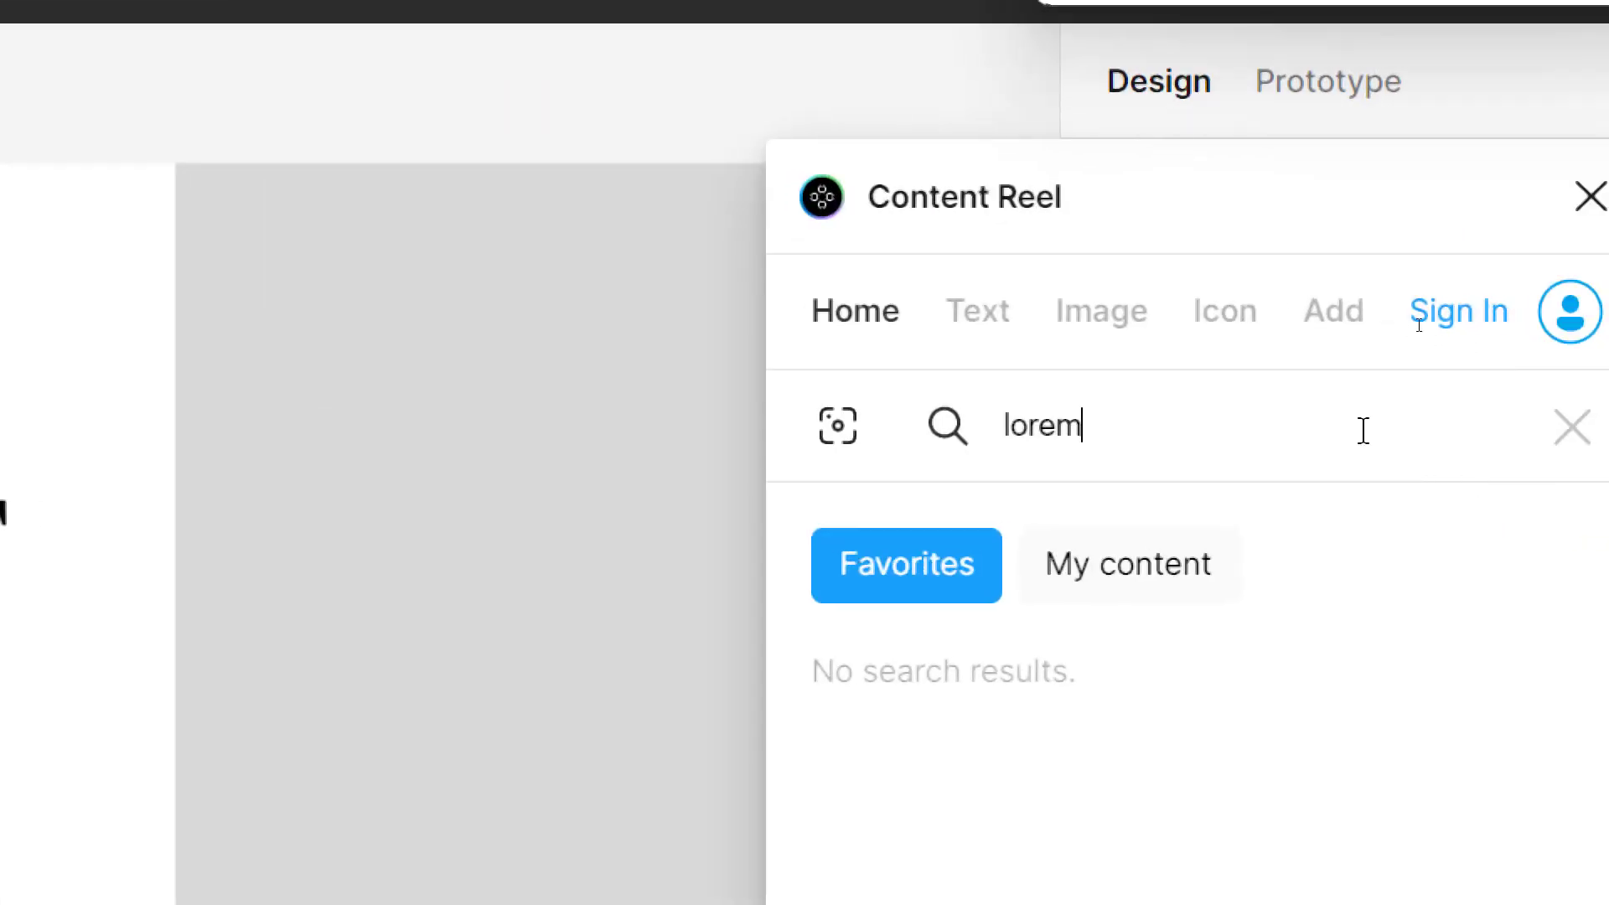
pyautogui.click(1572, 430)
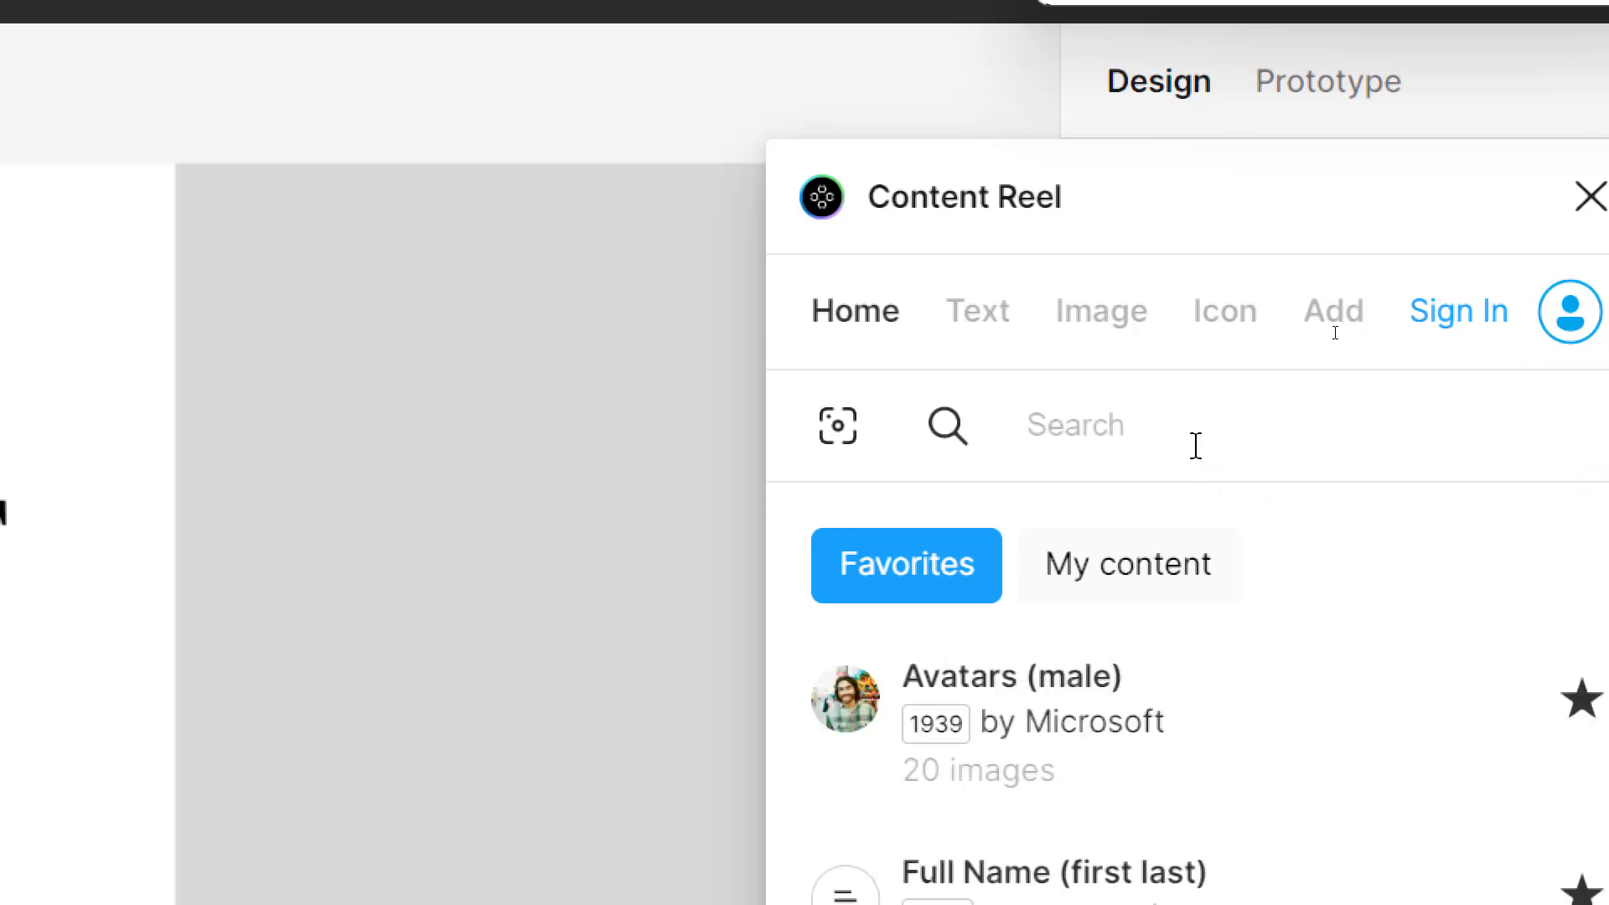
pyautogui.write('lo')
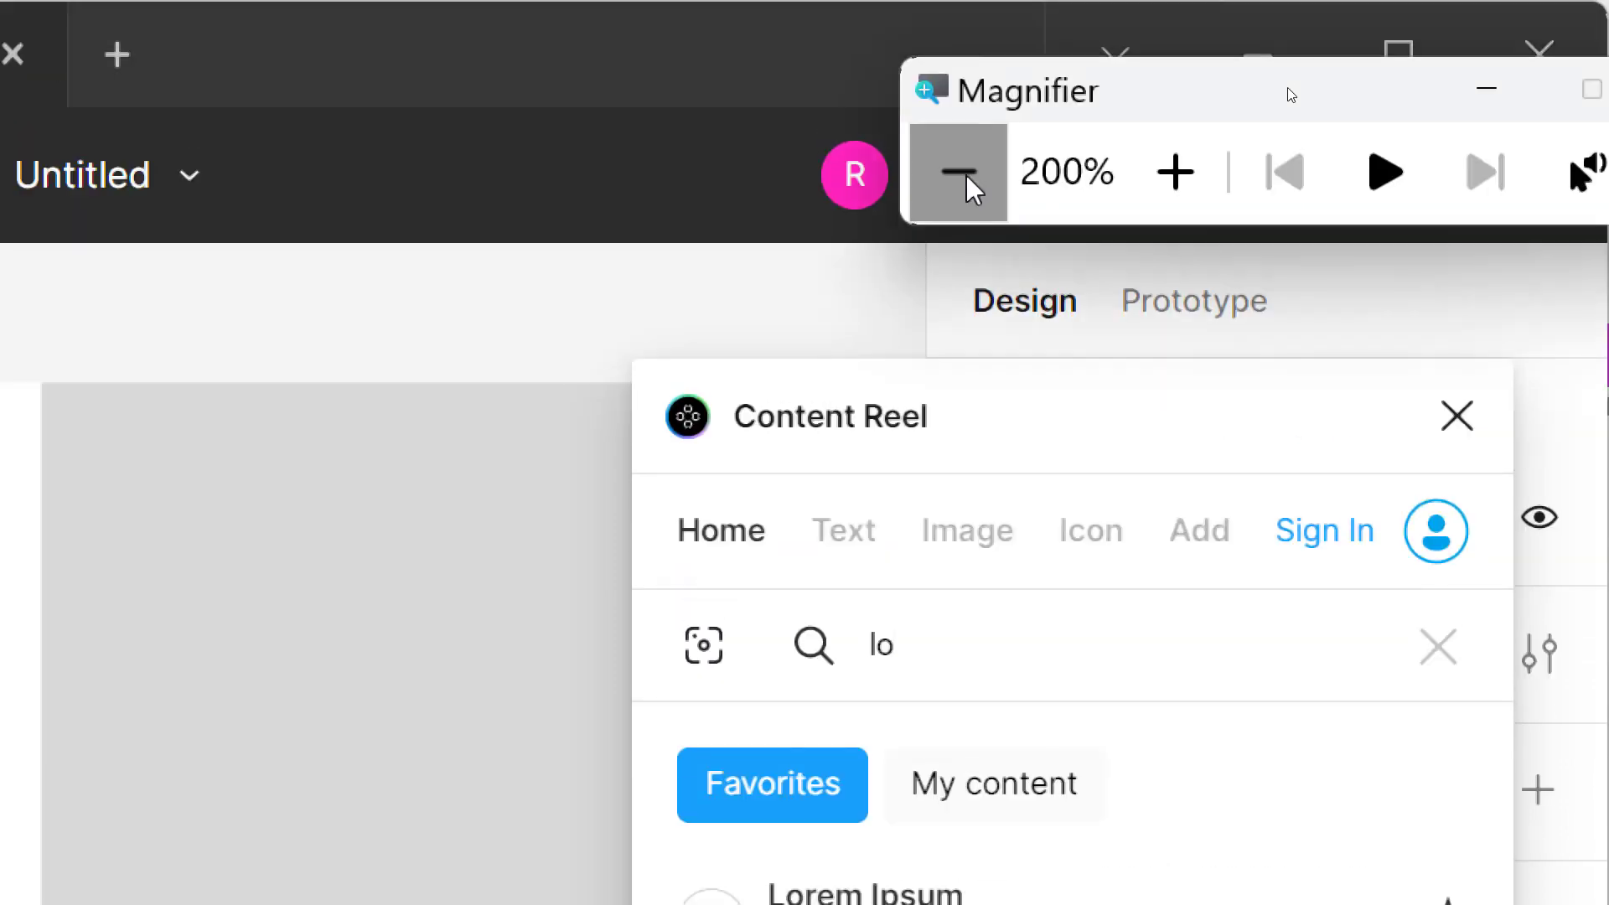
pyautogui.click(952, 168)
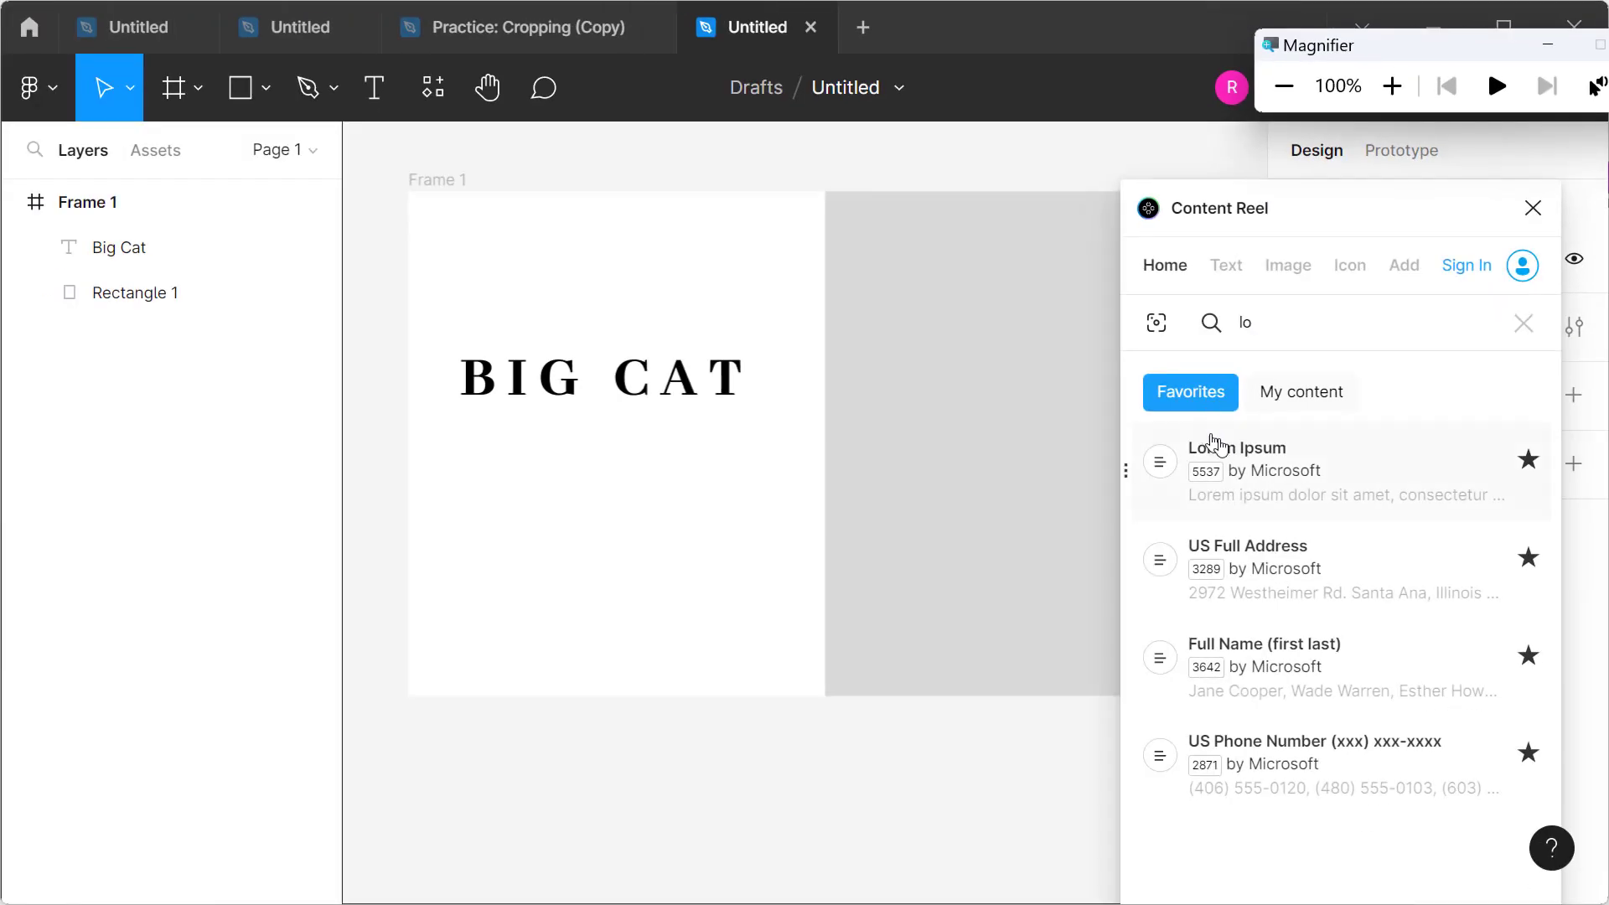
pyautogui.click(1254, 476)
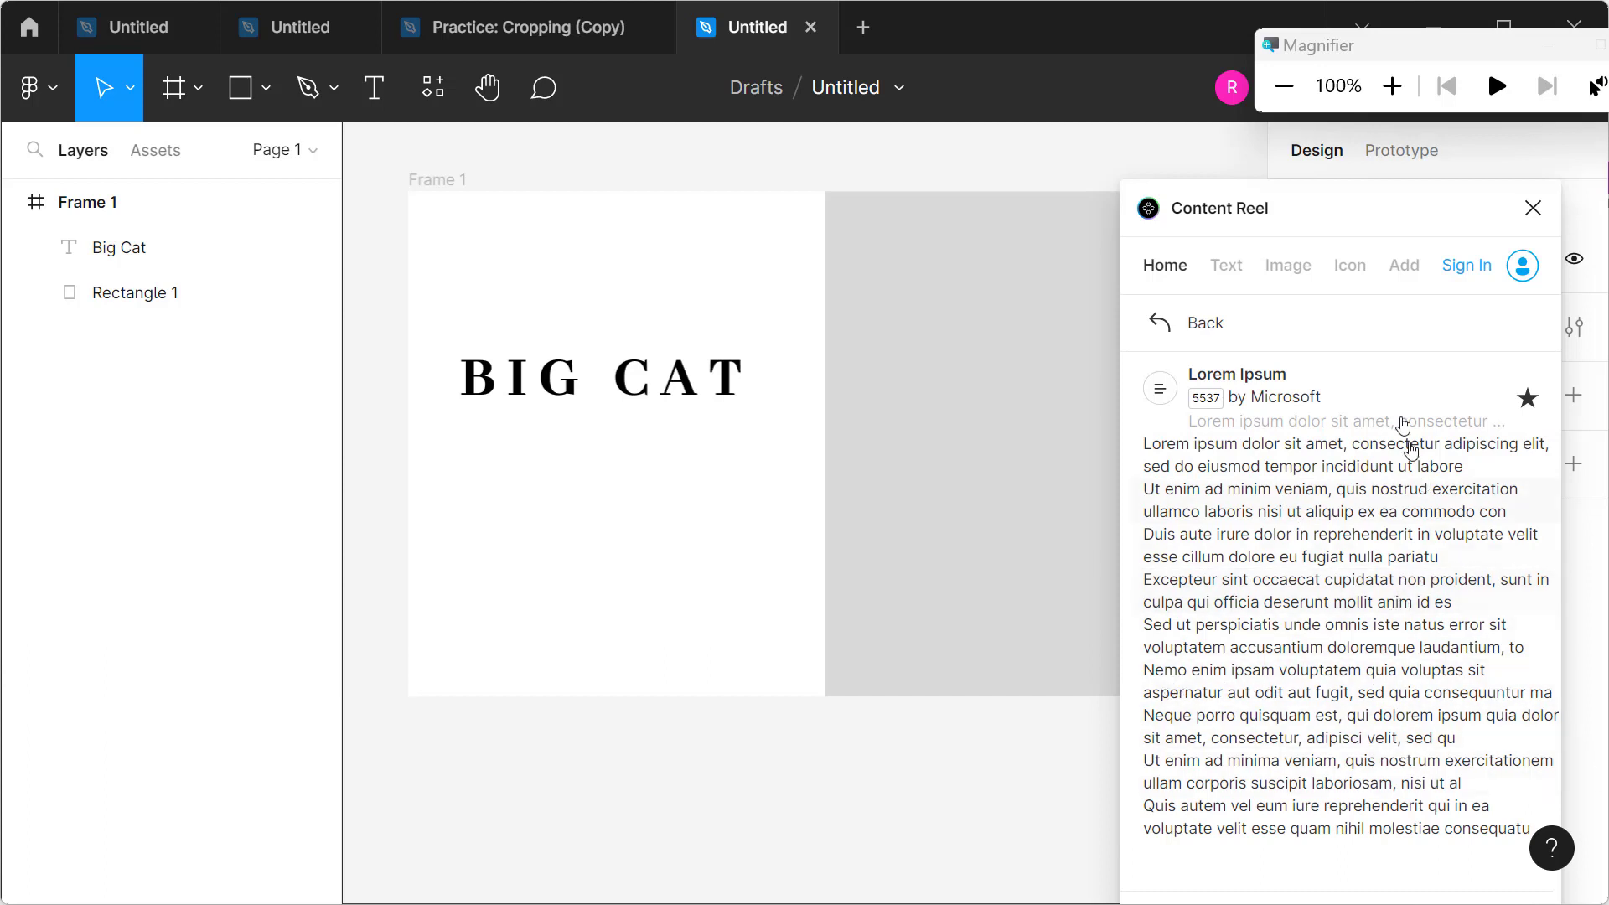
pyautogui.moveTo(1343, 216); pyautogui.dragTo(1139, 83)
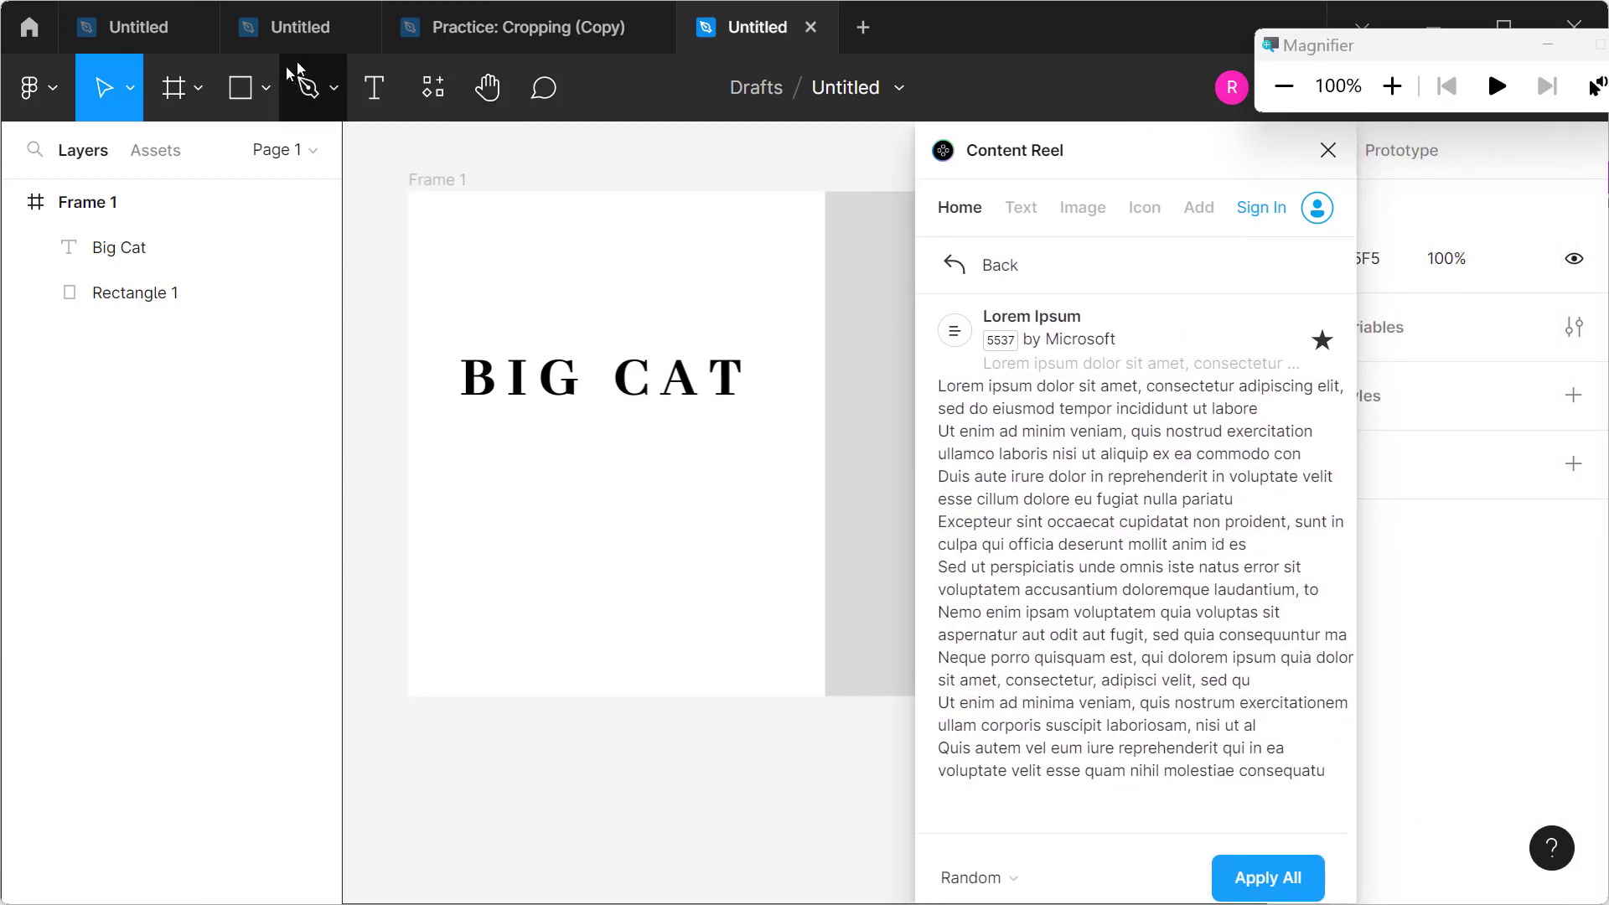
# Step: Create a text box under BIG CAT and fill it with Content Reel's lorem ipsum
pyautogui.click(361, 110)
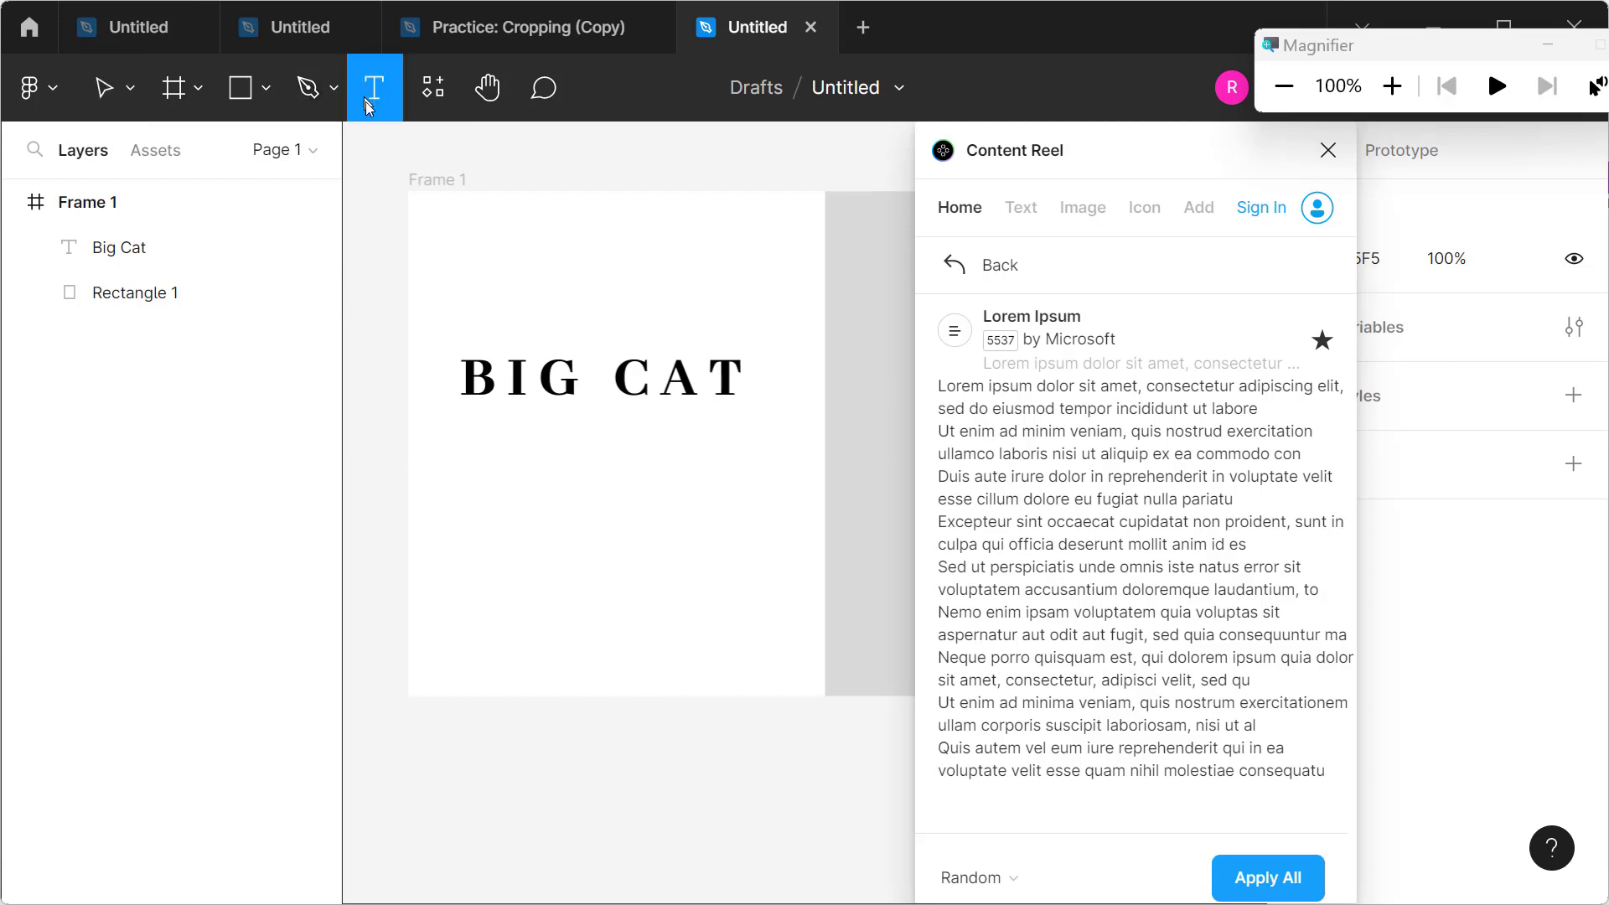
pyautogui.click(482, 471)
pyautogui.click(1249, 882)
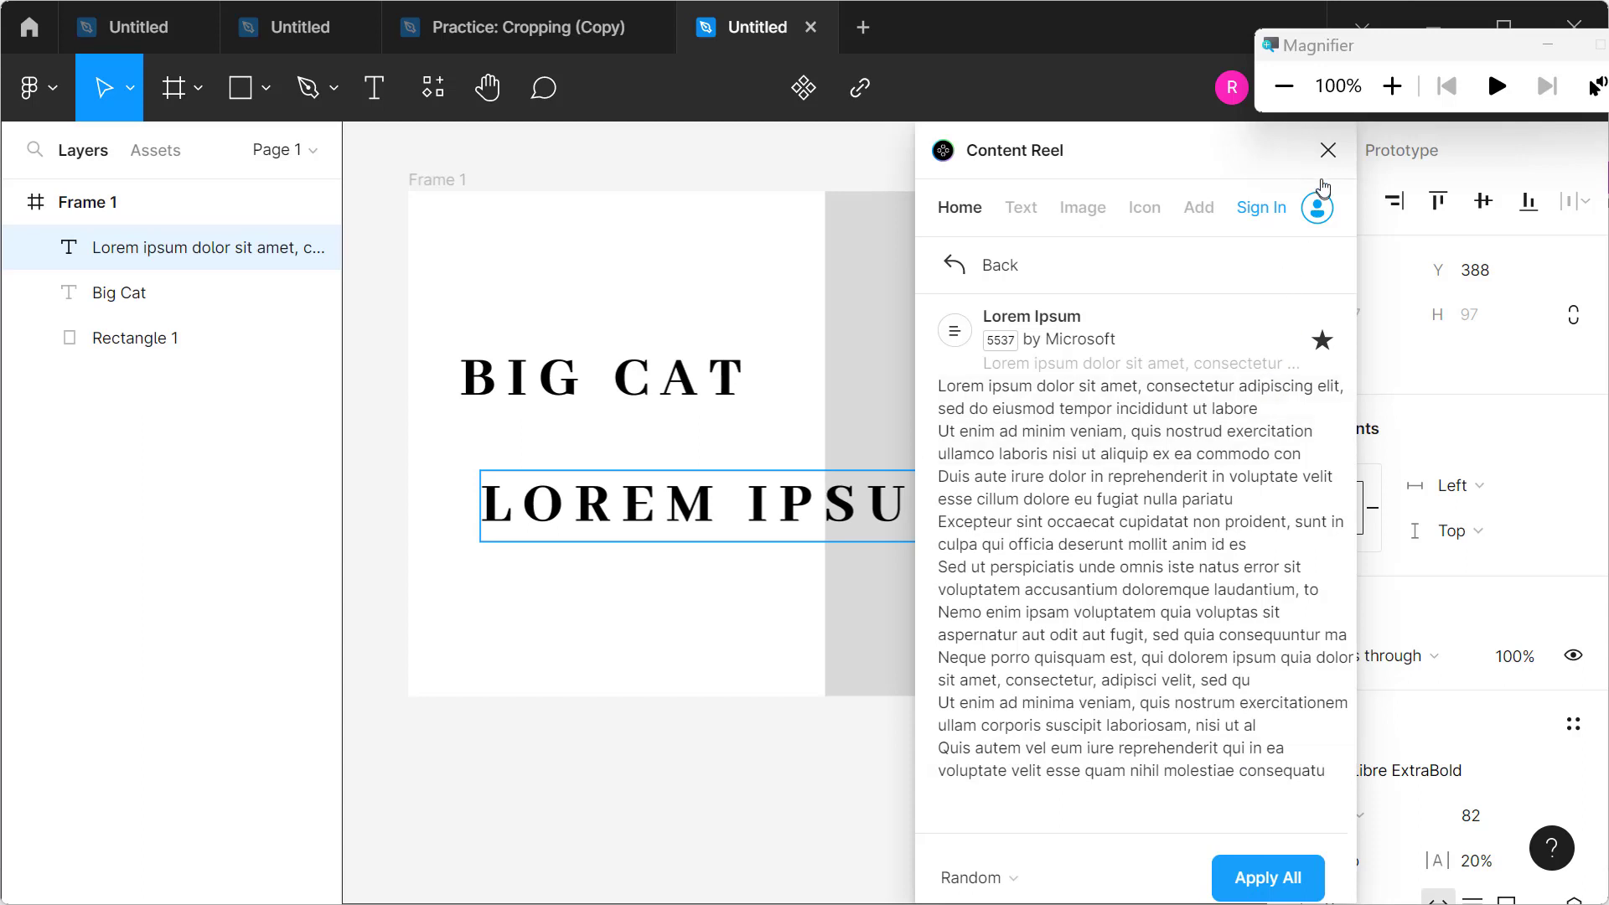
pyautogui.click(1329, 150)
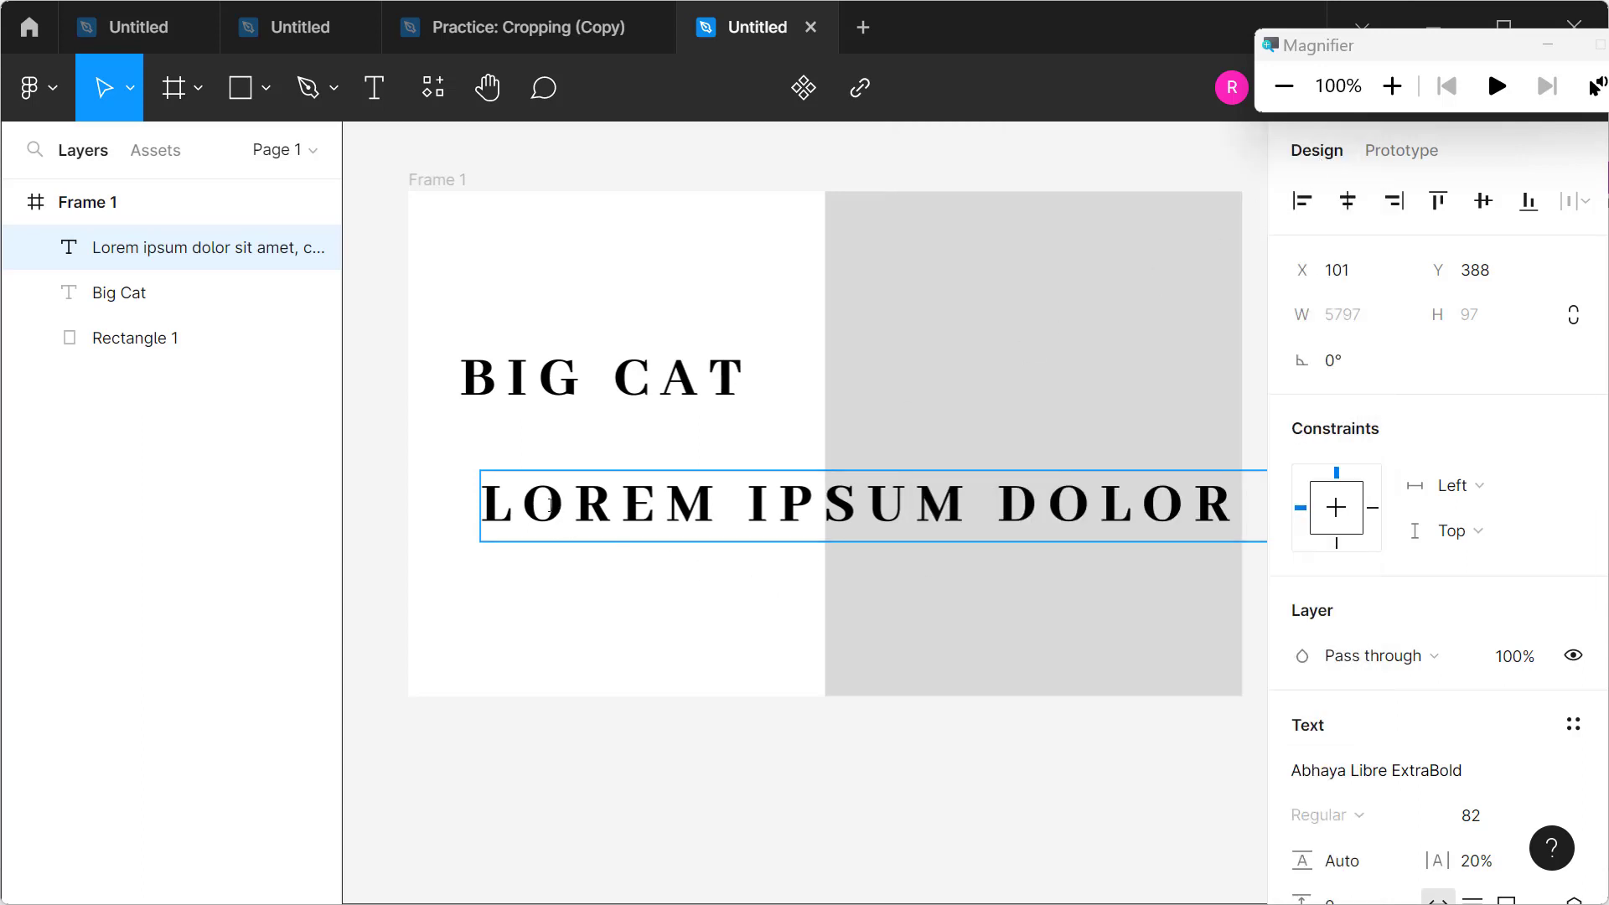
# Step: Set the lorem text's font size to 22
pyautogui.hotkey('ctrl', 'a')
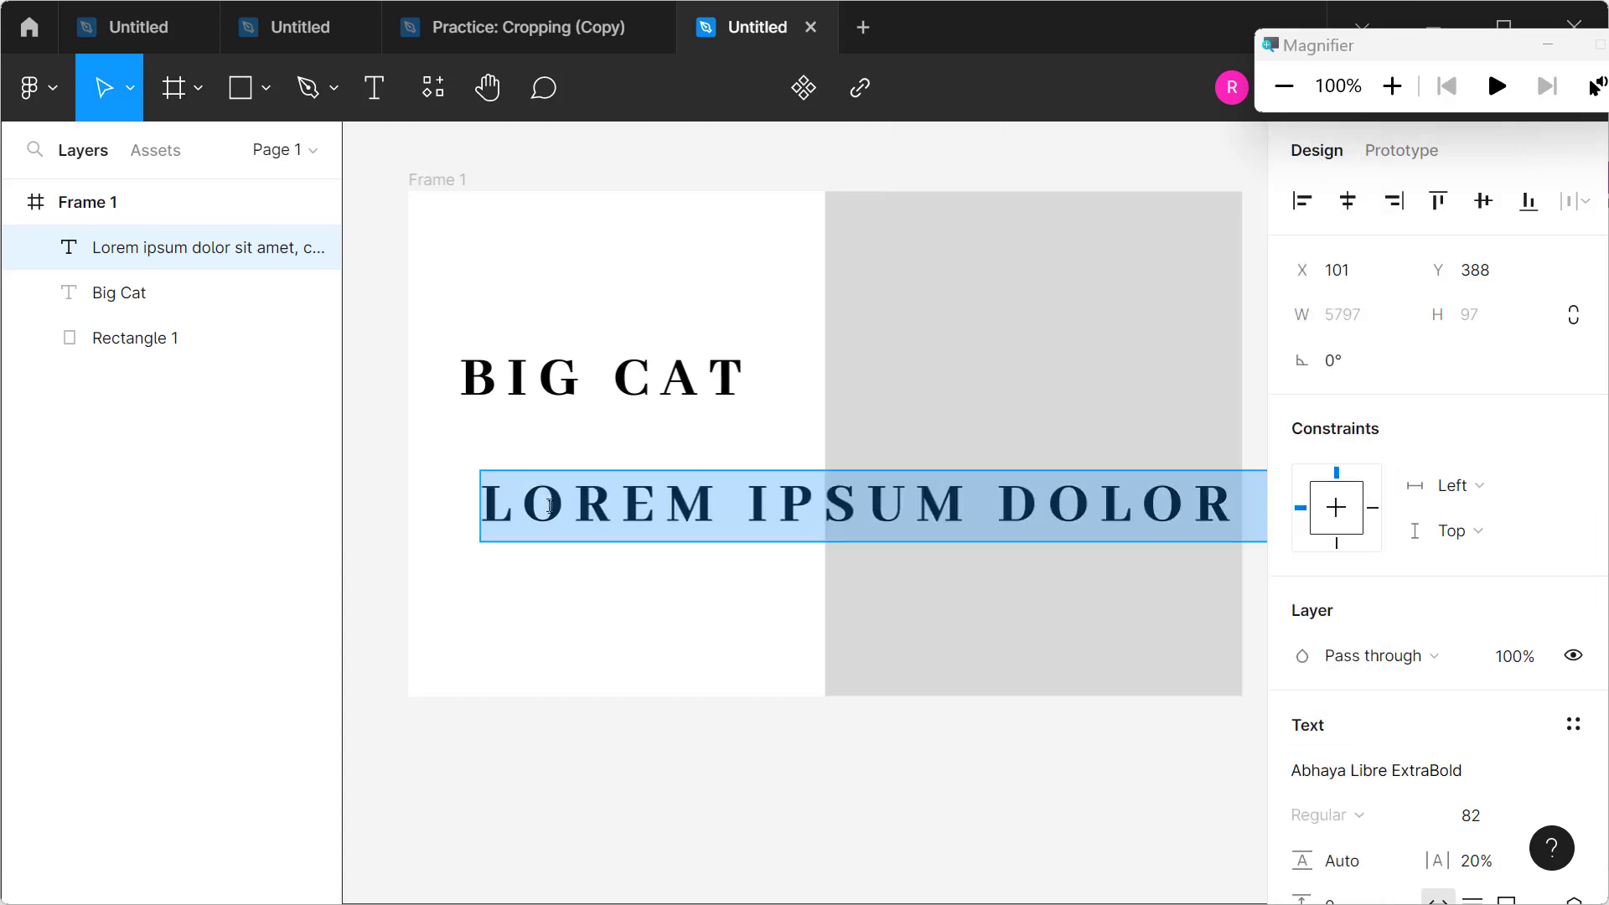
pyautogui.scroll(-3, 1497, 746)
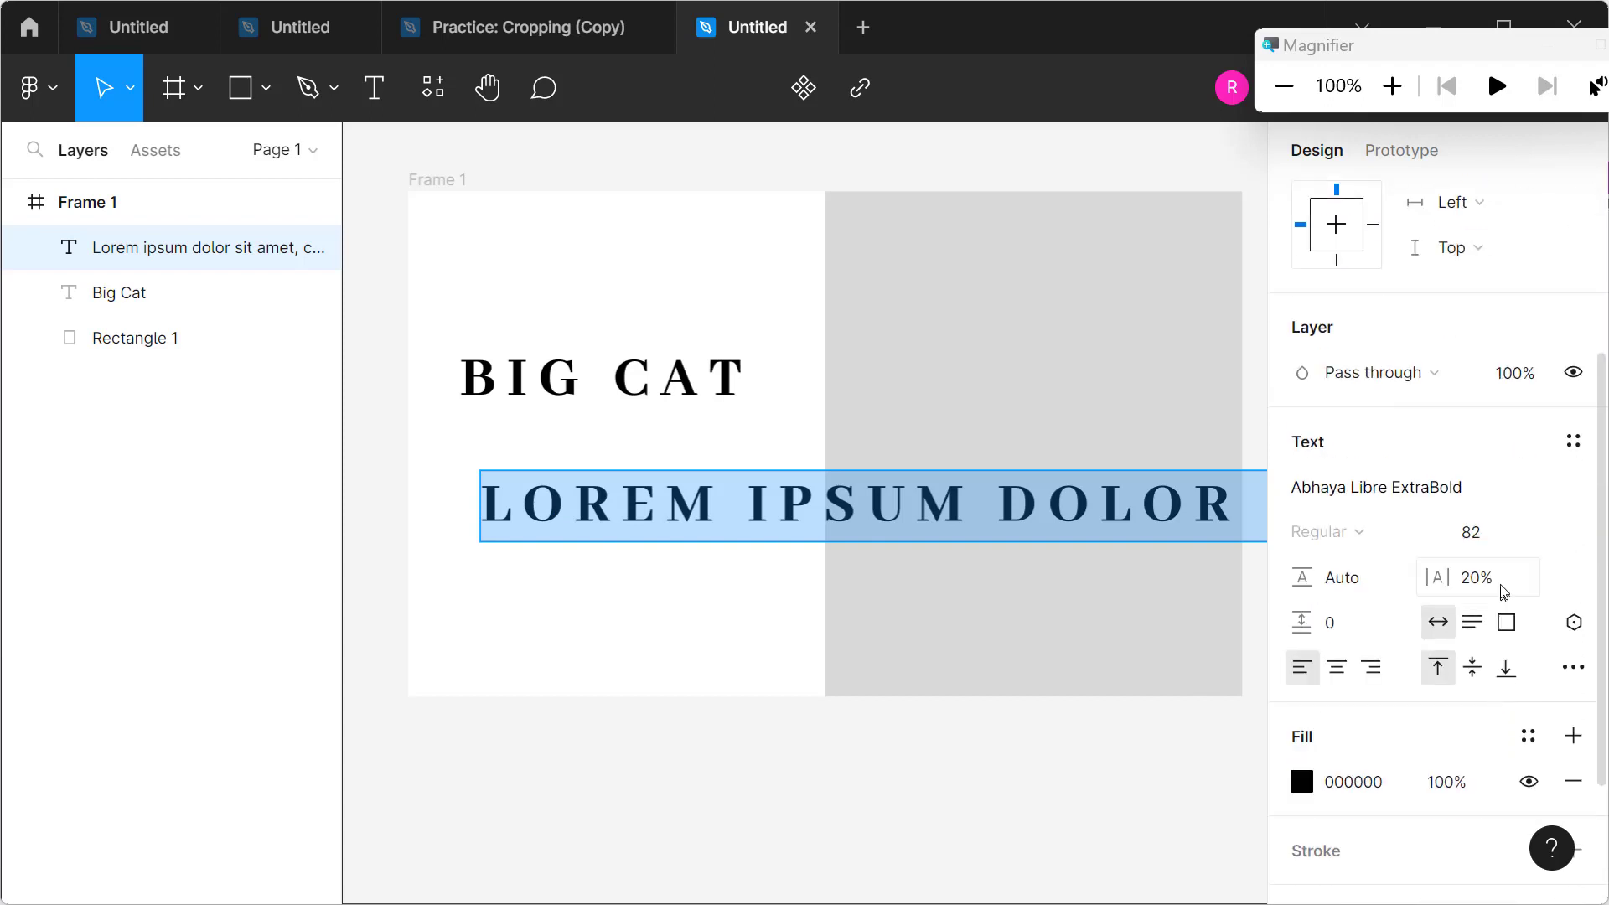
pyautogui.click(1494, 541)
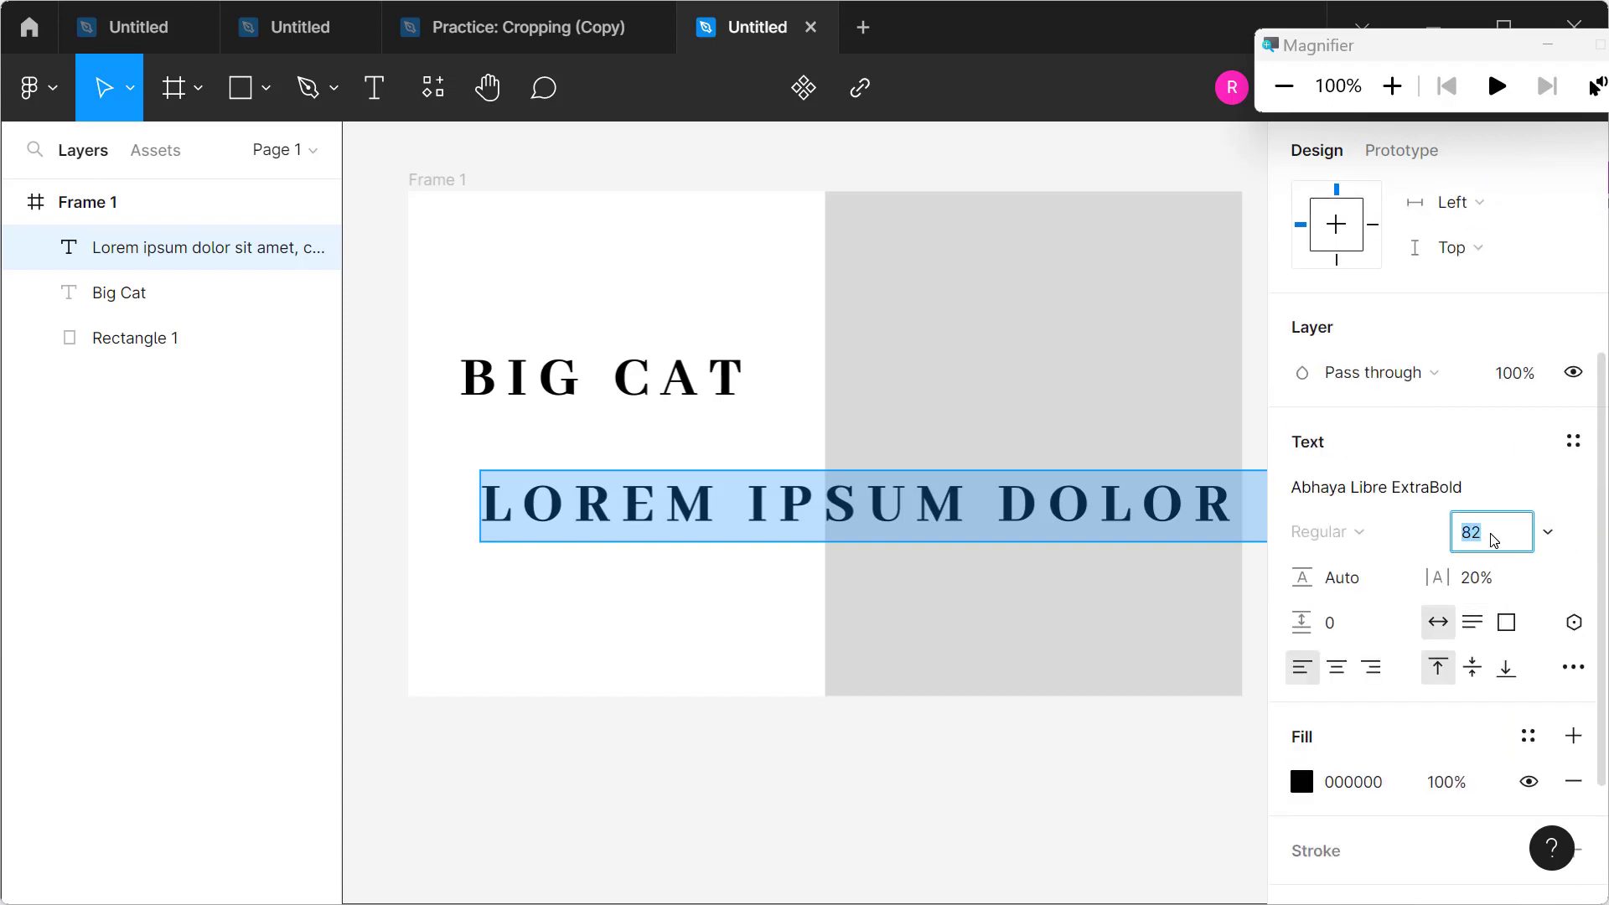
pyautogui.hotkey('shift', 'Down')
pyautogui.hotkey('shift', 'Down')
pyautogui.hotkey('shift', 'Down')
pyautogui.hotkey('shift', 'Down')
pyautogui.hotkey('shift', 'Down')
pyautogui.hotkey('shift', 'Down')
pyautogui.hotkey('shift', 'Down')
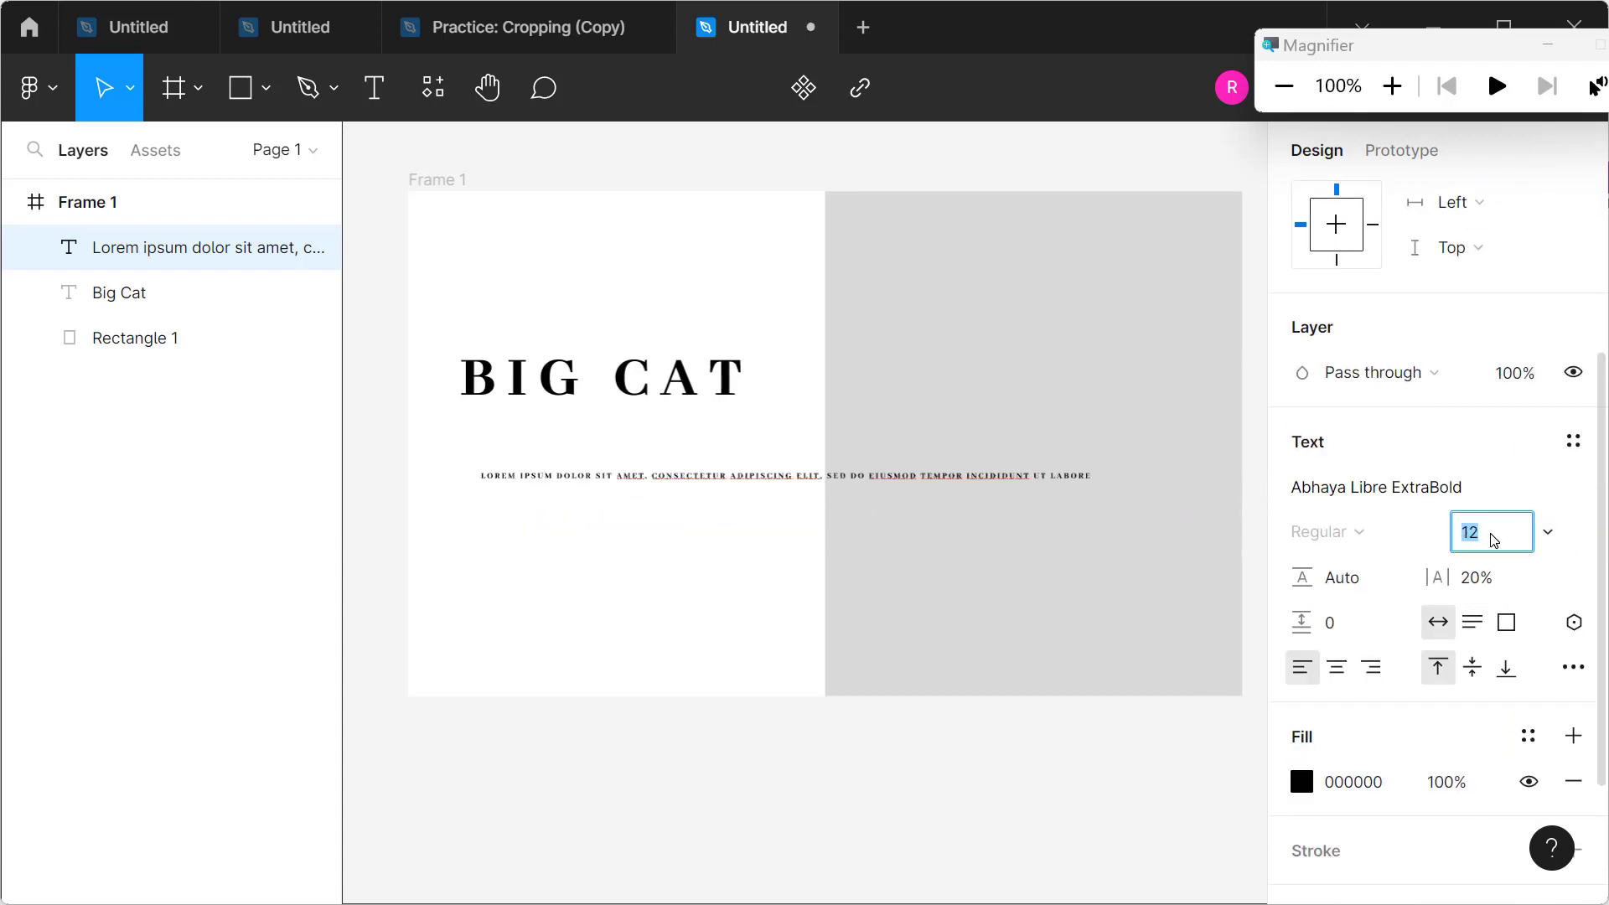
pyautogui.hotkey('shift', 'Down')
pyautogui.hotkey('shift', 'Up')
pyautogui.hotkey('shift', 'Up')
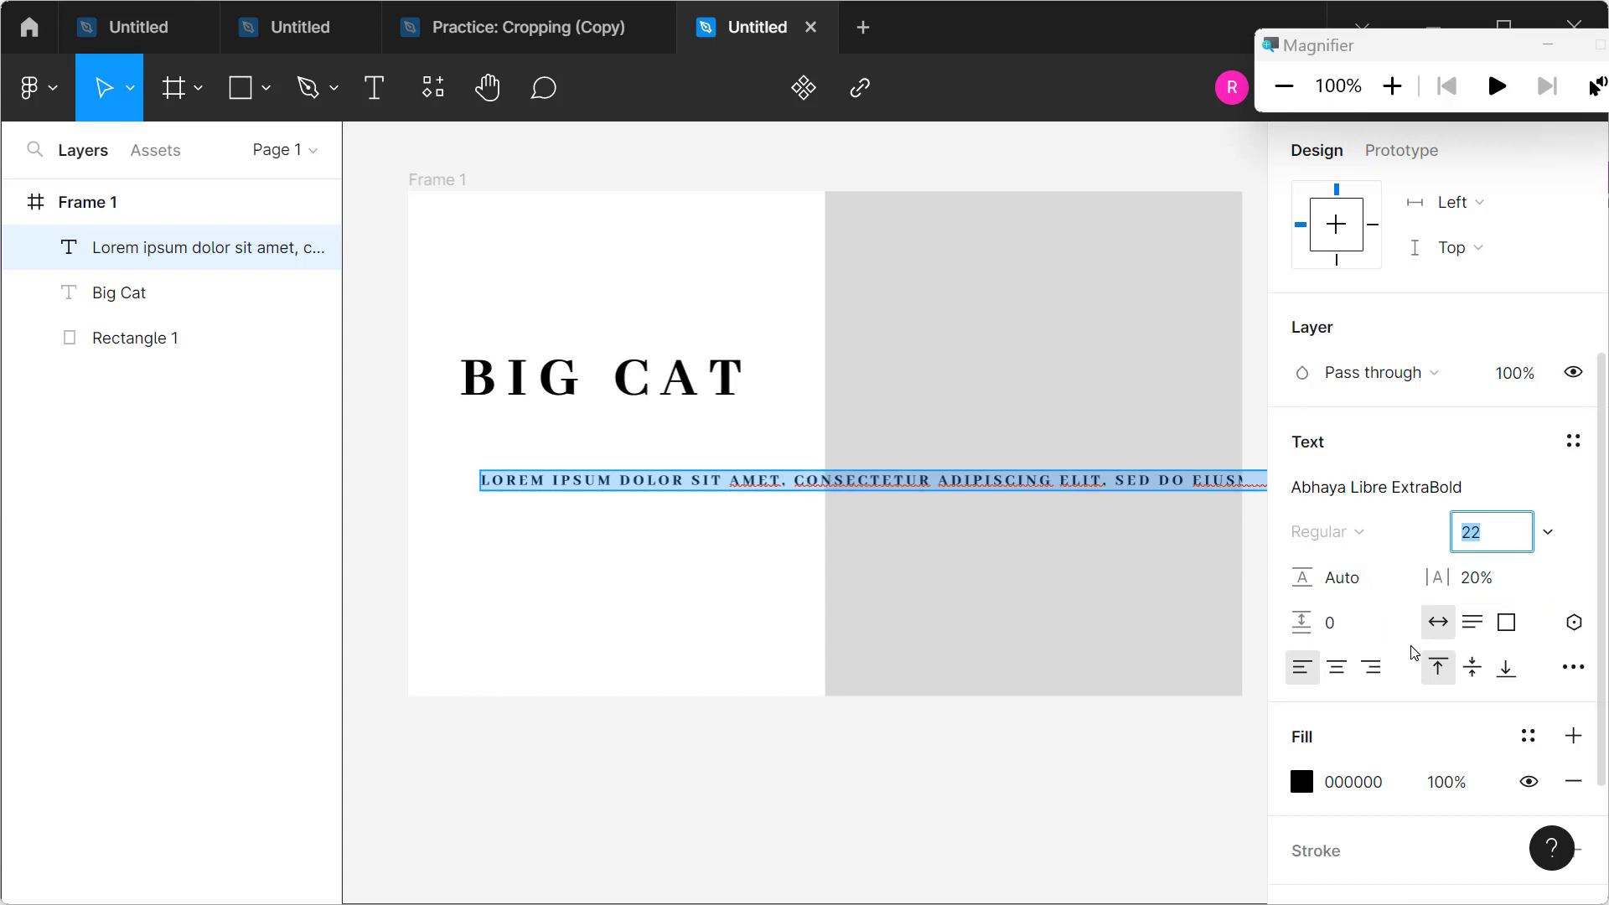
# Step: Set the lorem text's case to lowercase in Type settings
pyautogui.click(1573, 667)
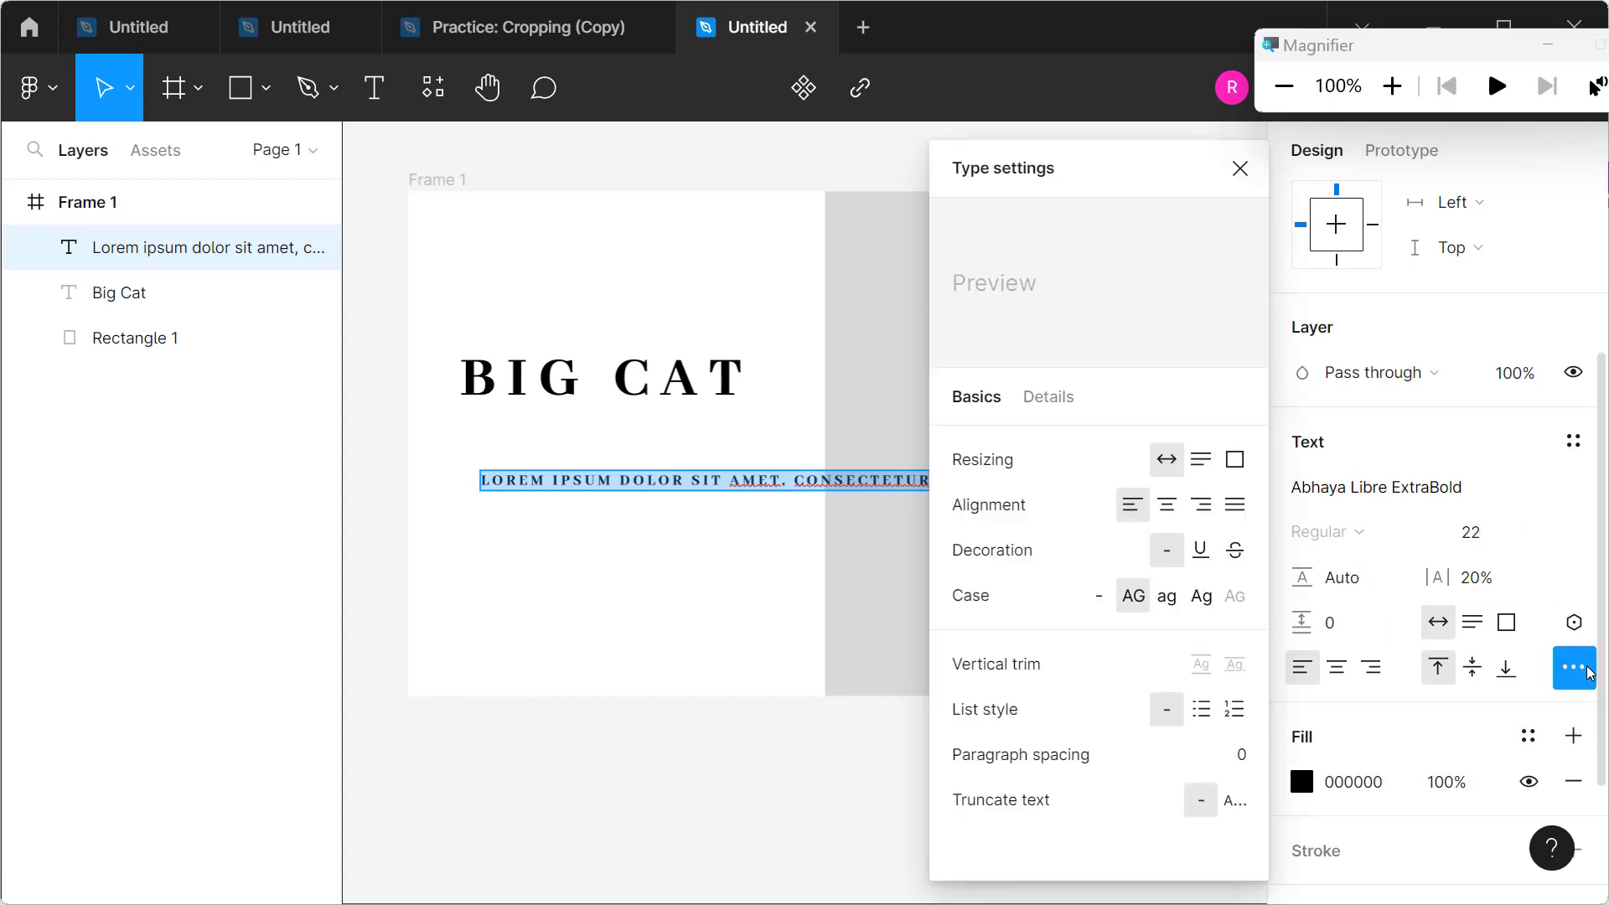
pyautogui.click(1199, 599)
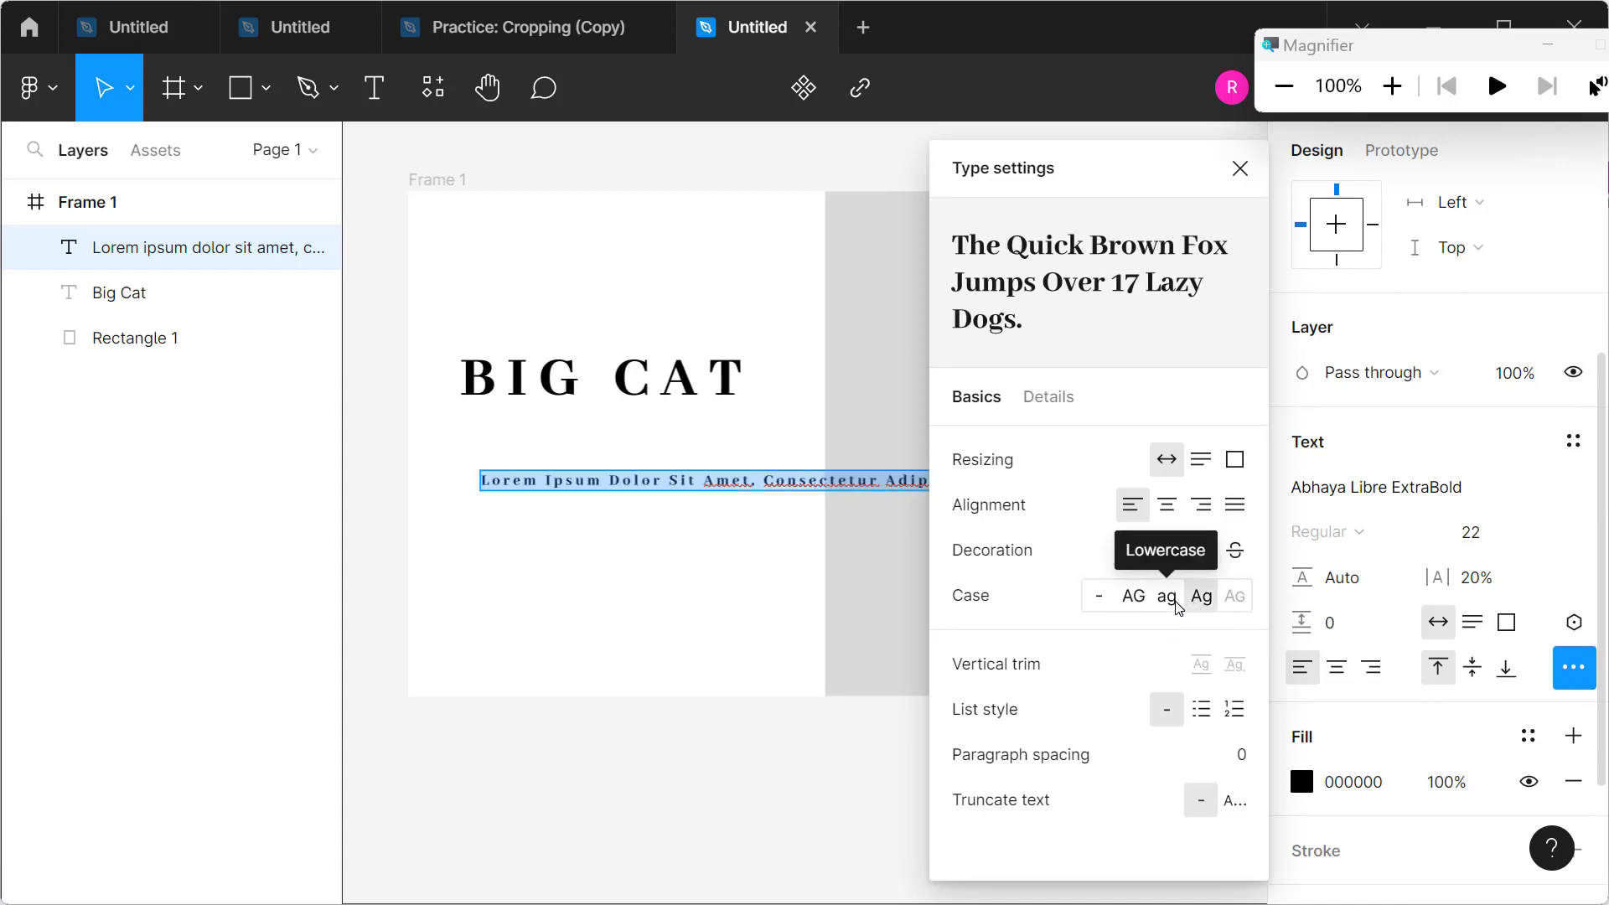
pyautogui.click(1174, 607)
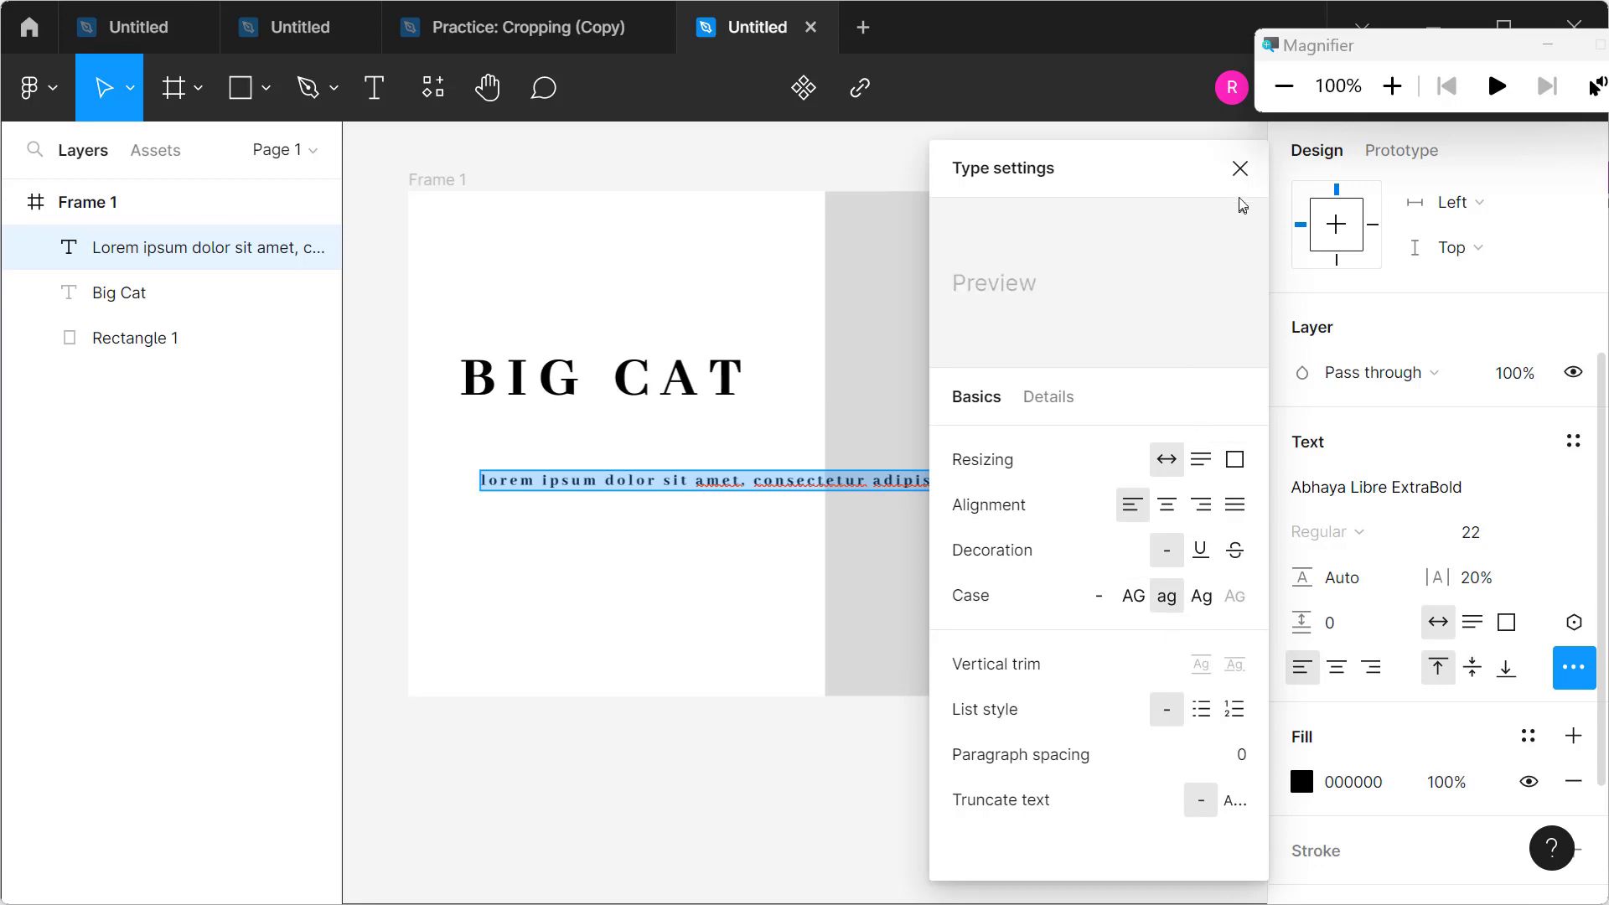
pyautogui.click(1240, 168)
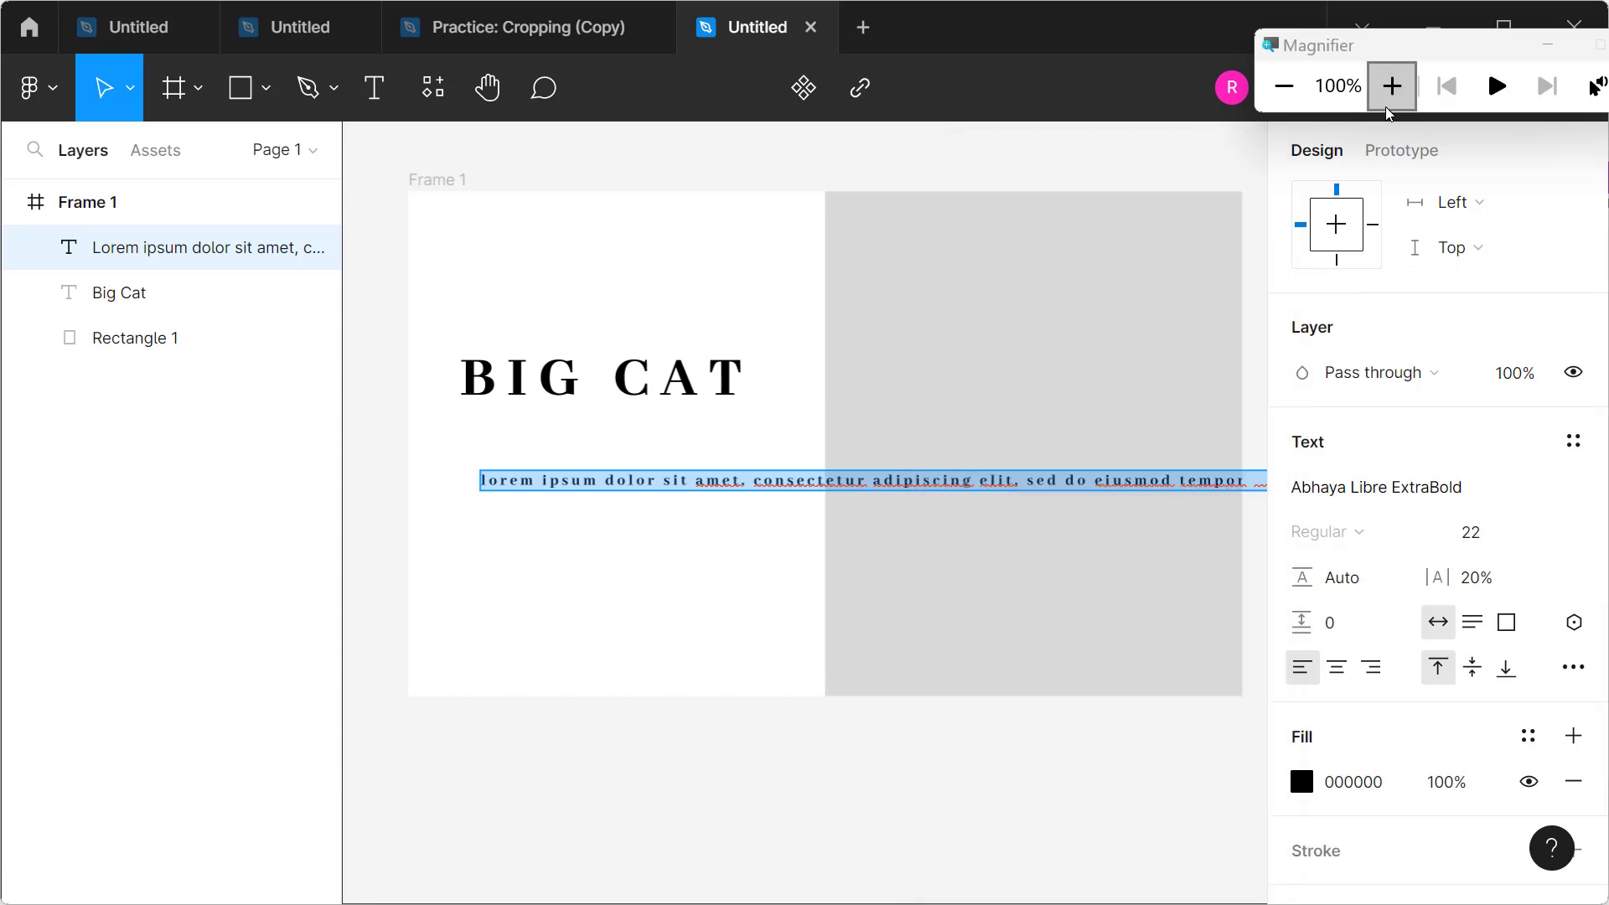
pyautogui.click(1392, 86)
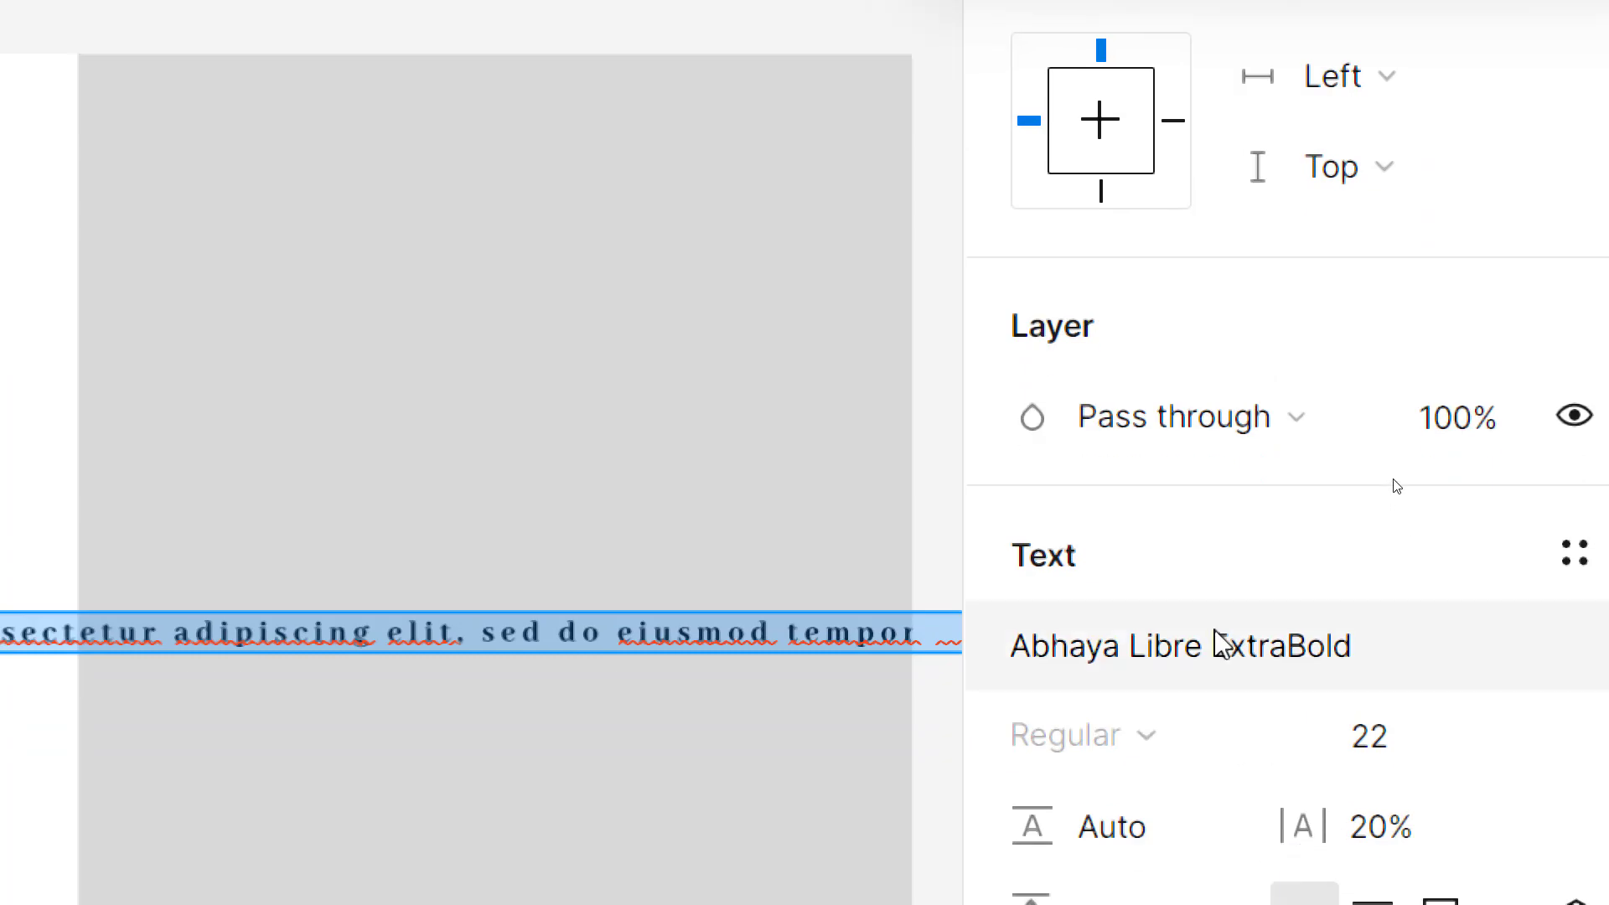
# Step: Change the lorem line's font to Abel, then browse the font list for alternatives
pyautogui.click(1219, 645)
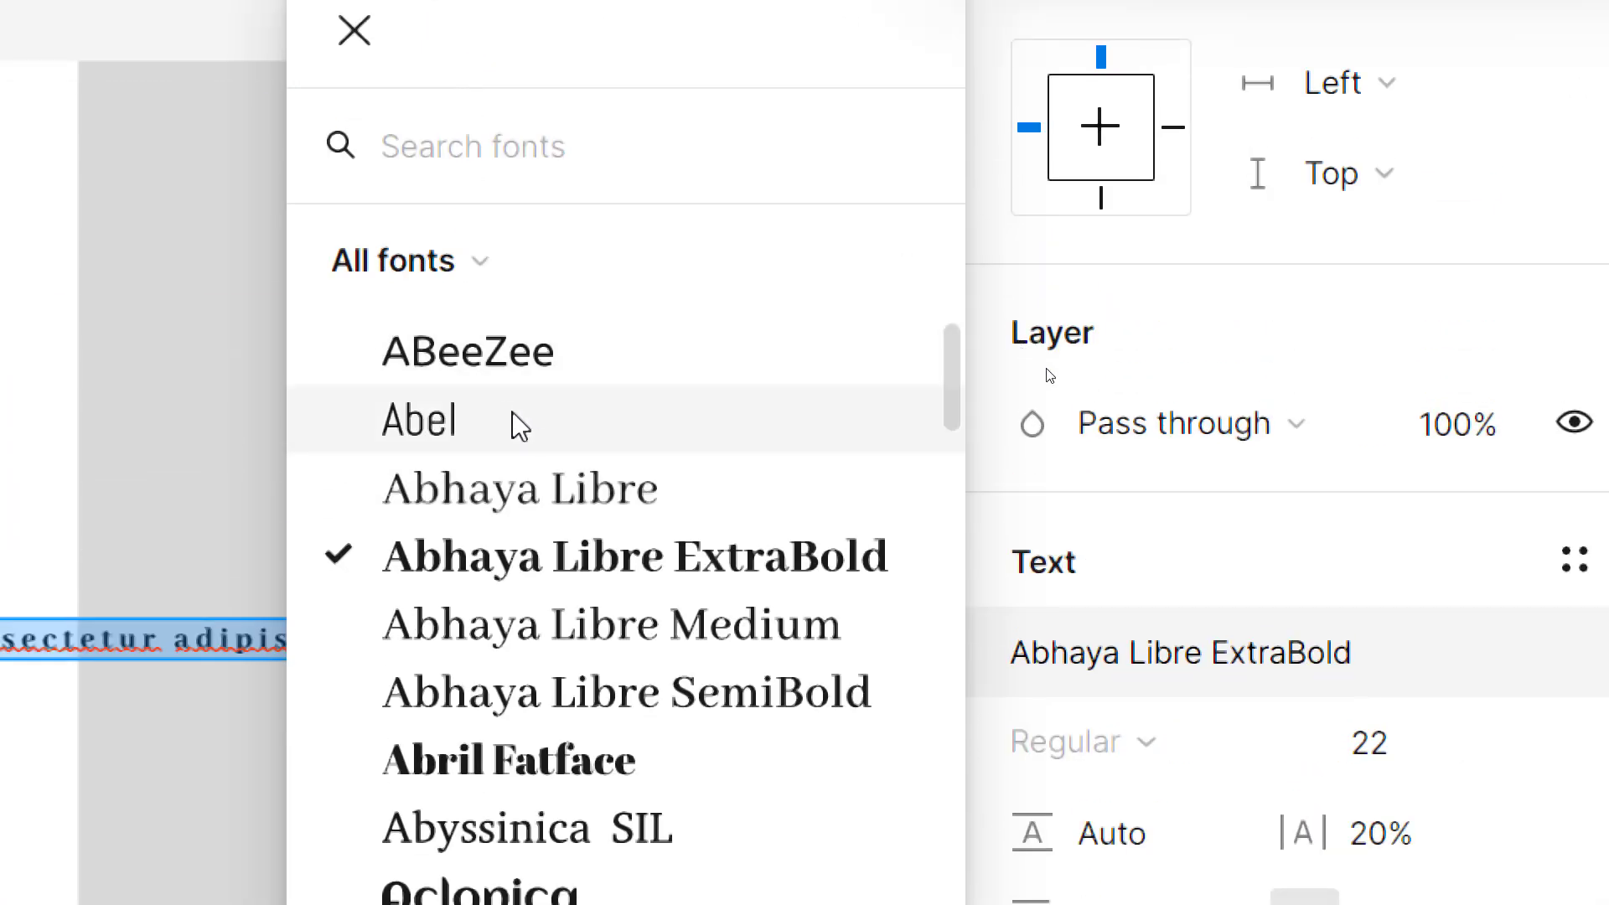
pyautogui.click(518, 435)
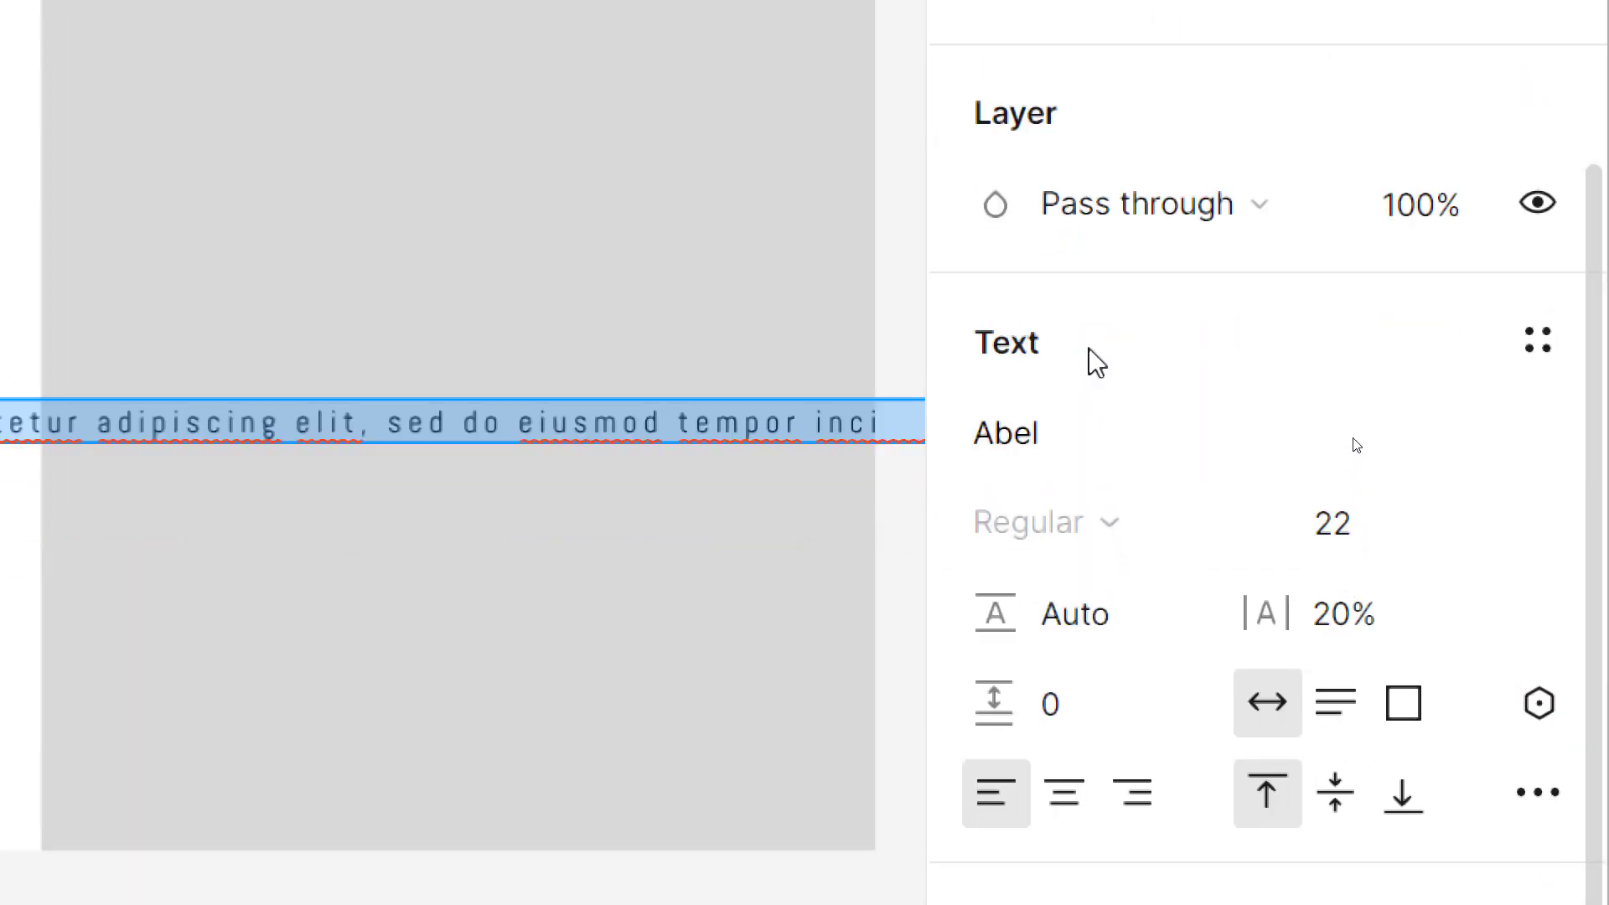
pyautogui.click(1081, 434)
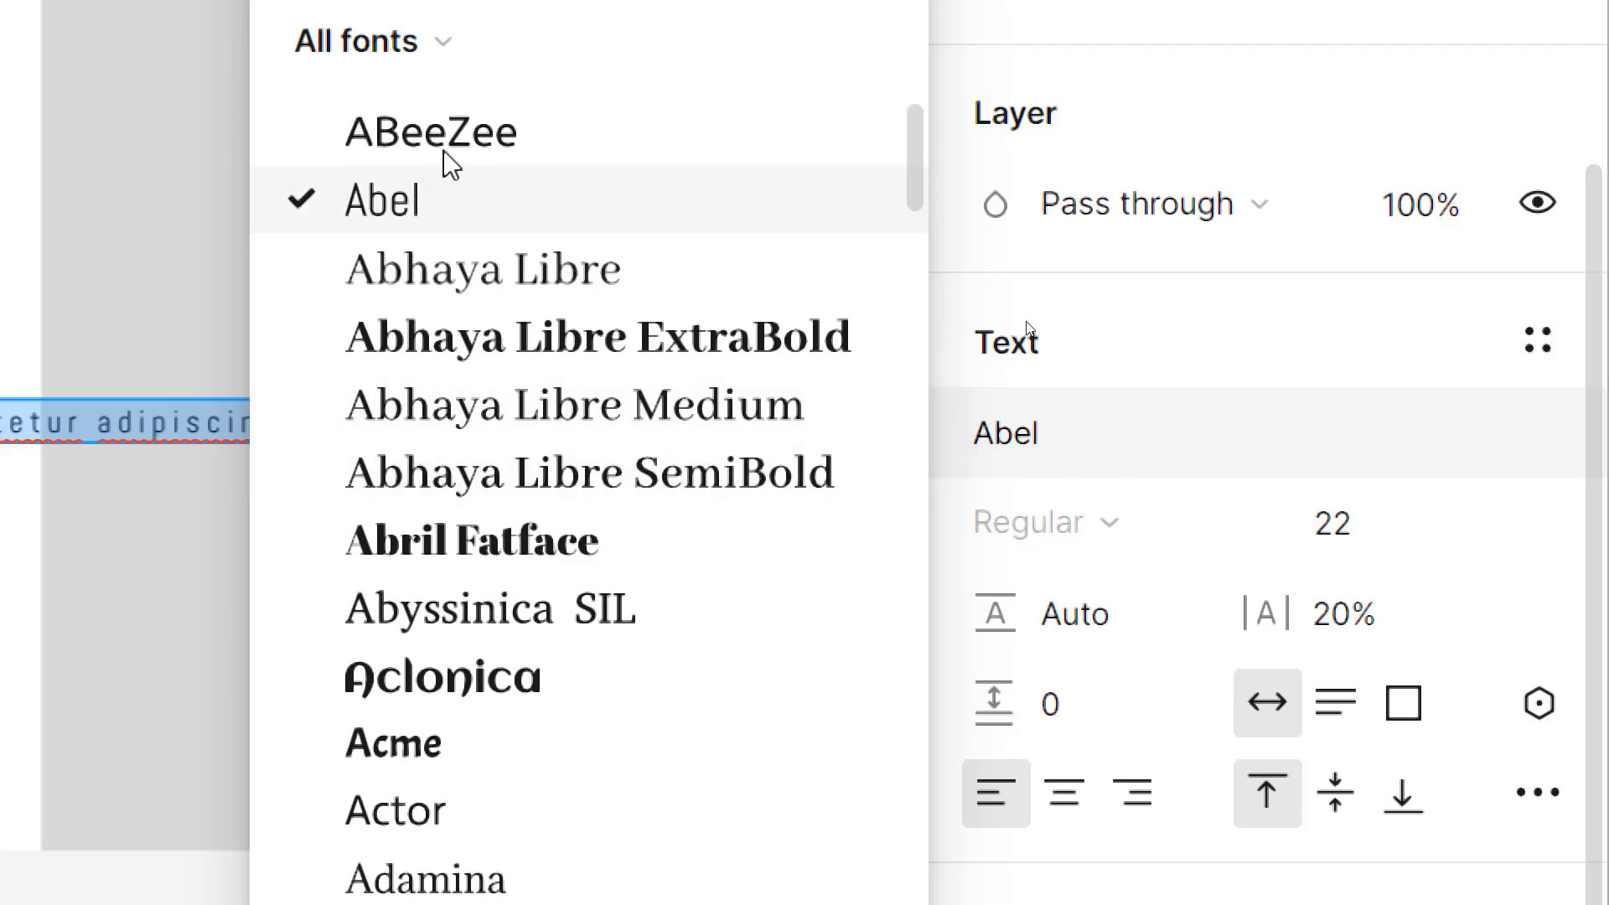
pyautogui.scroll(-3, 469, 470)
pyautogui.scroll(-4, 505, 561)
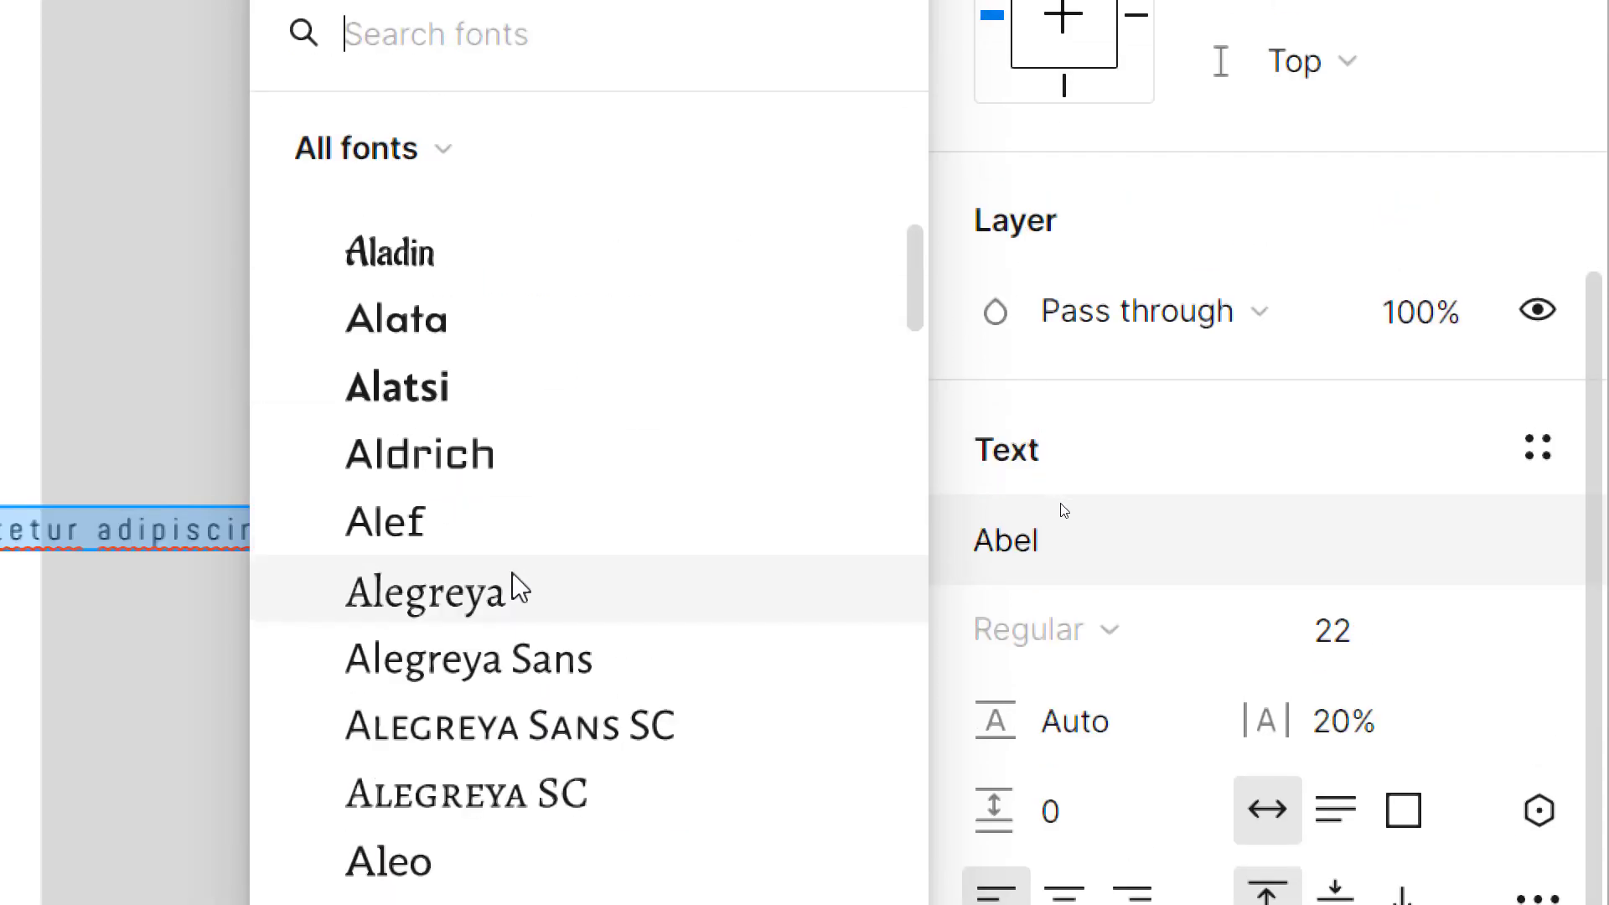
pyautogui.scroll(-1, 513, 579)
pyautogui.scroll(-3, 517, 585)
pyautogui.scroll(-3, 518, 585)
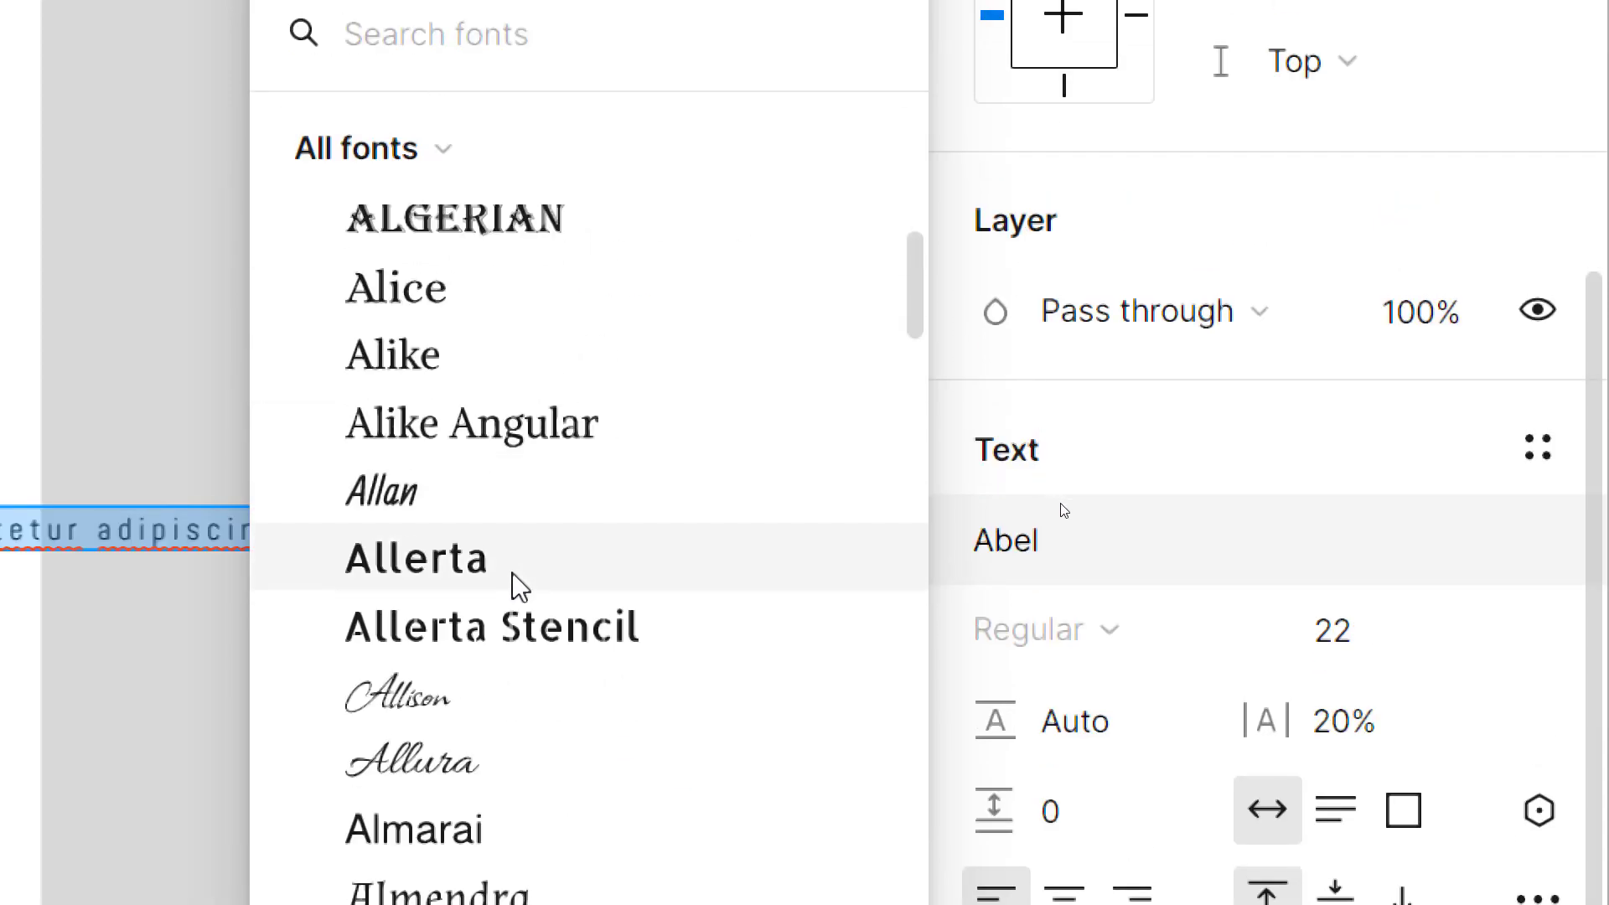
pyautogui.scroll(-3, 517, 585)
pyautogui.scroll(-6, 520, 586)
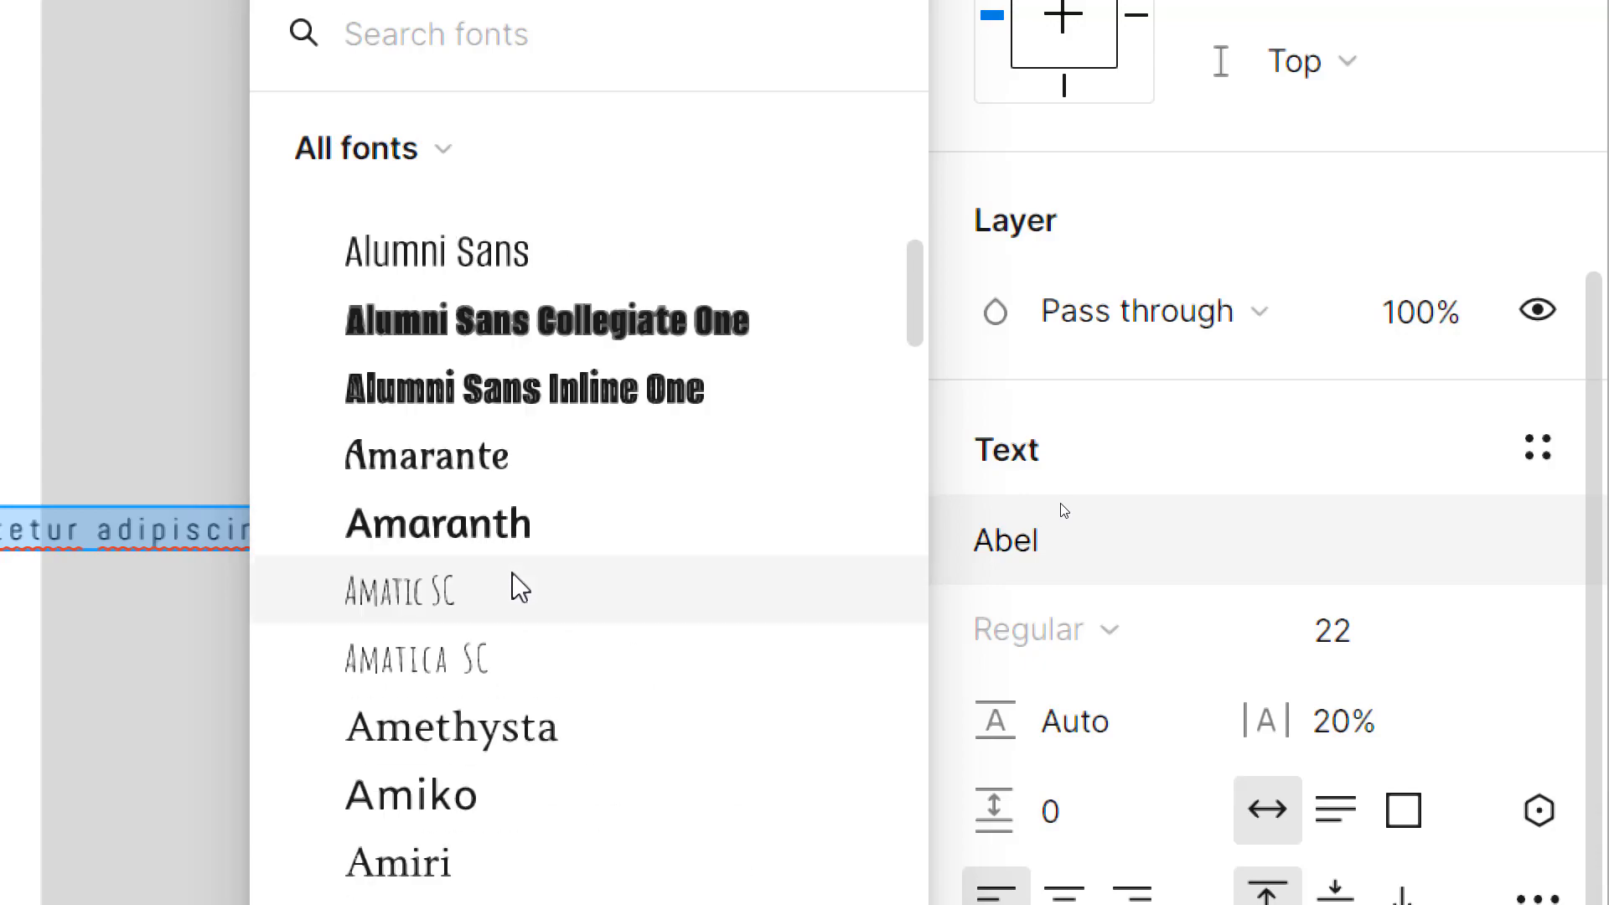
pyautogui.scroll(15, 519, 587)
pyautogui.scroll(2, 503, 335)
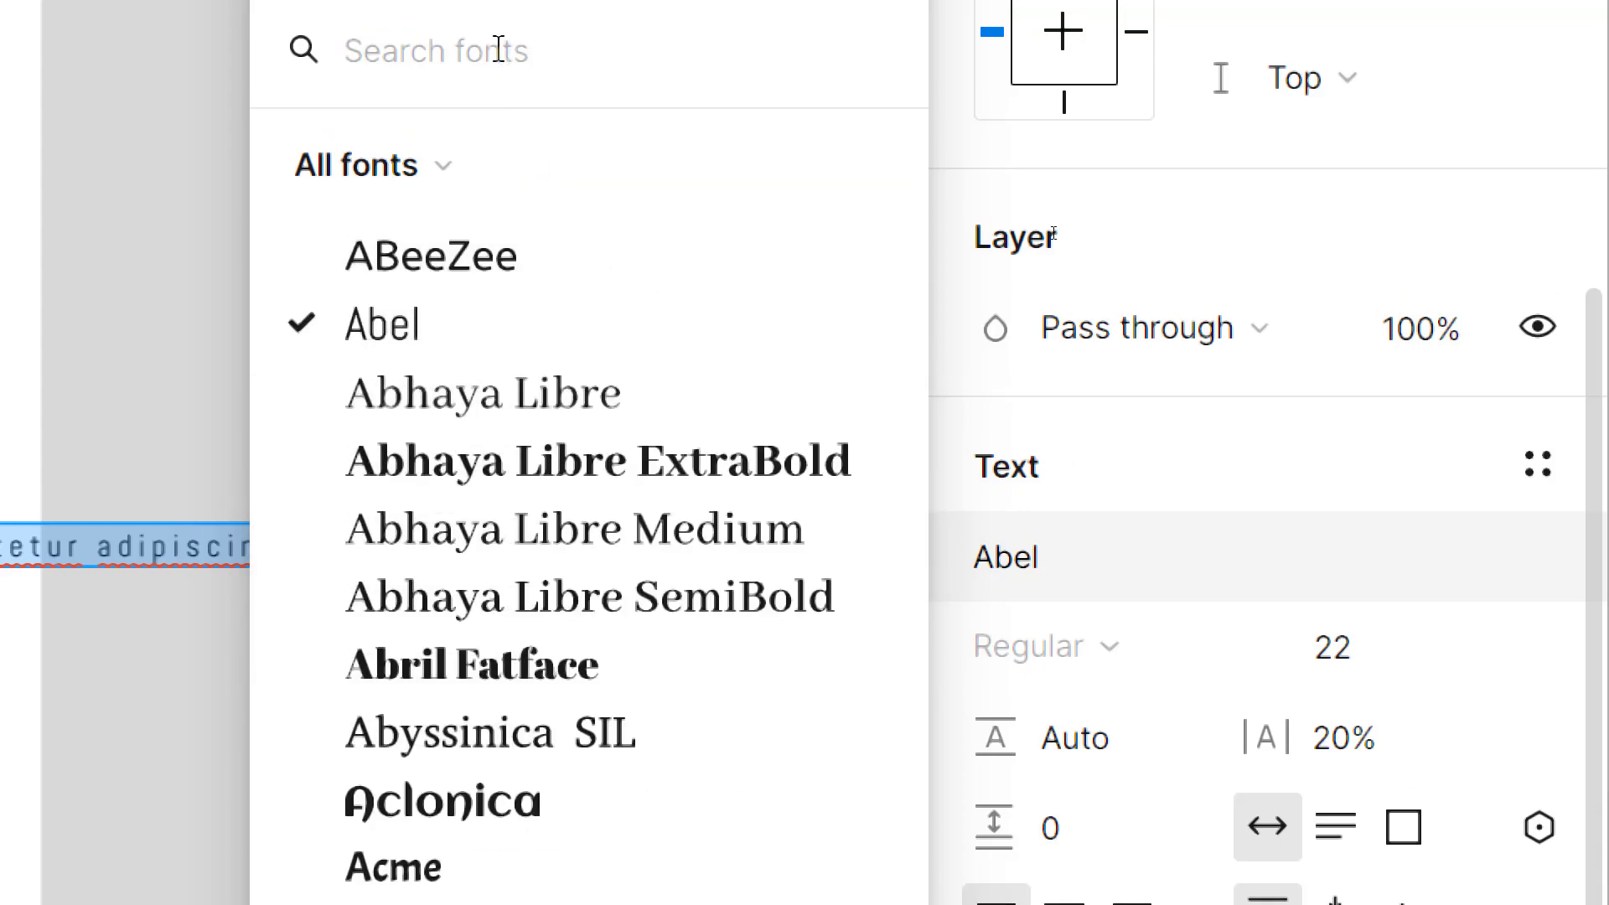
# Step: Search fonts for 'aria' and set the lorem line to Arial Regular
pyautogui.click(499, 49)
pyautogui.write('ar')
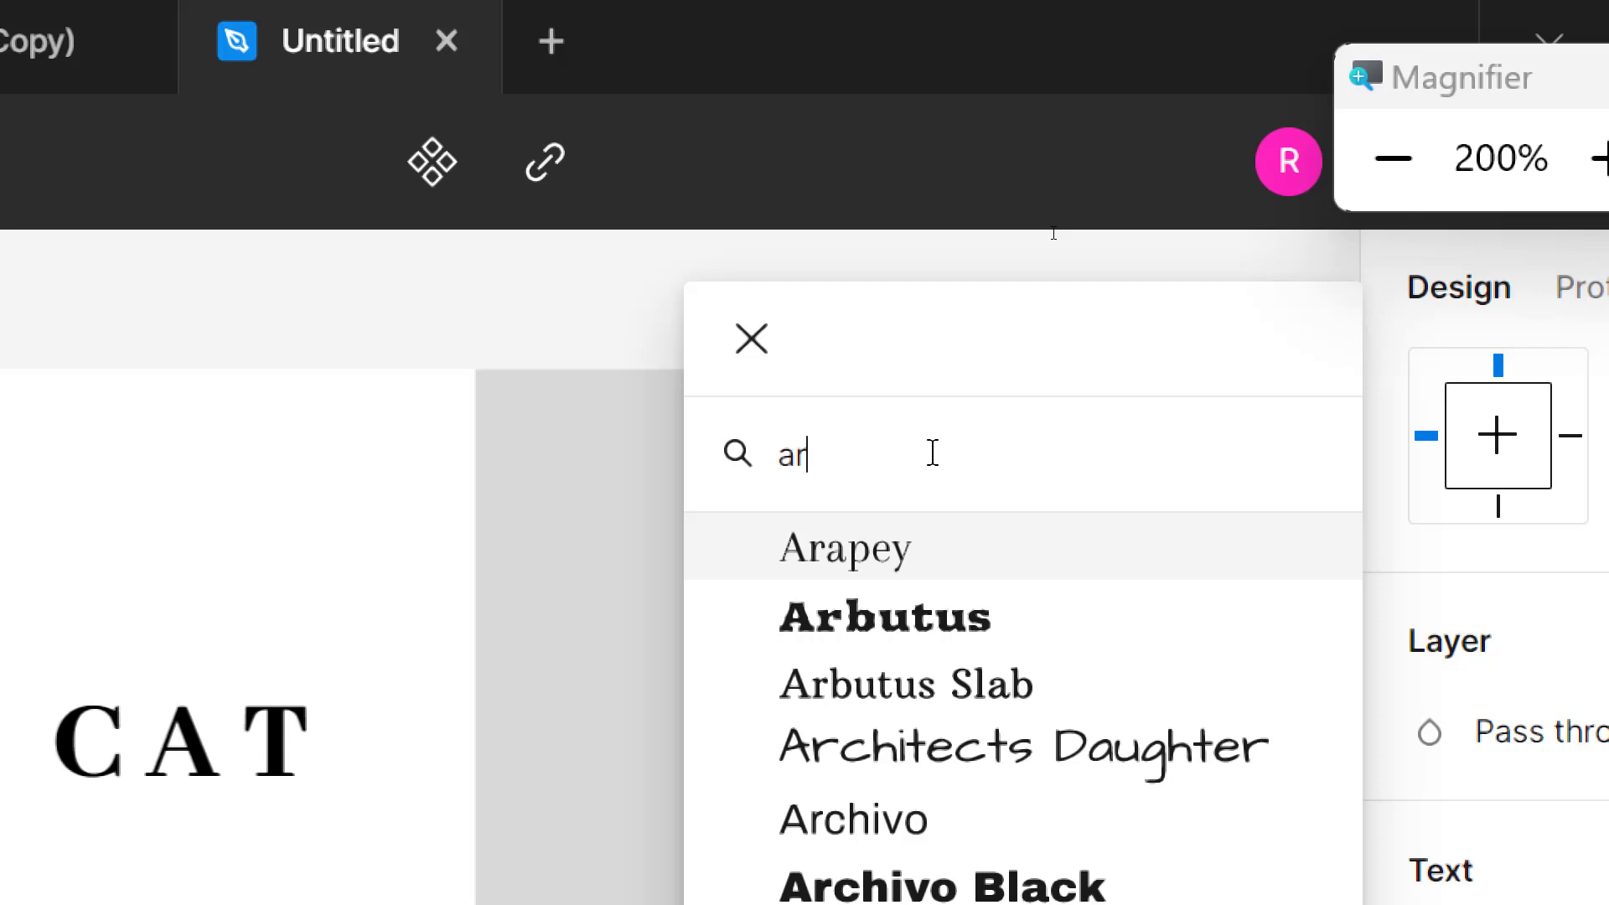
pyautogui.write('ia')
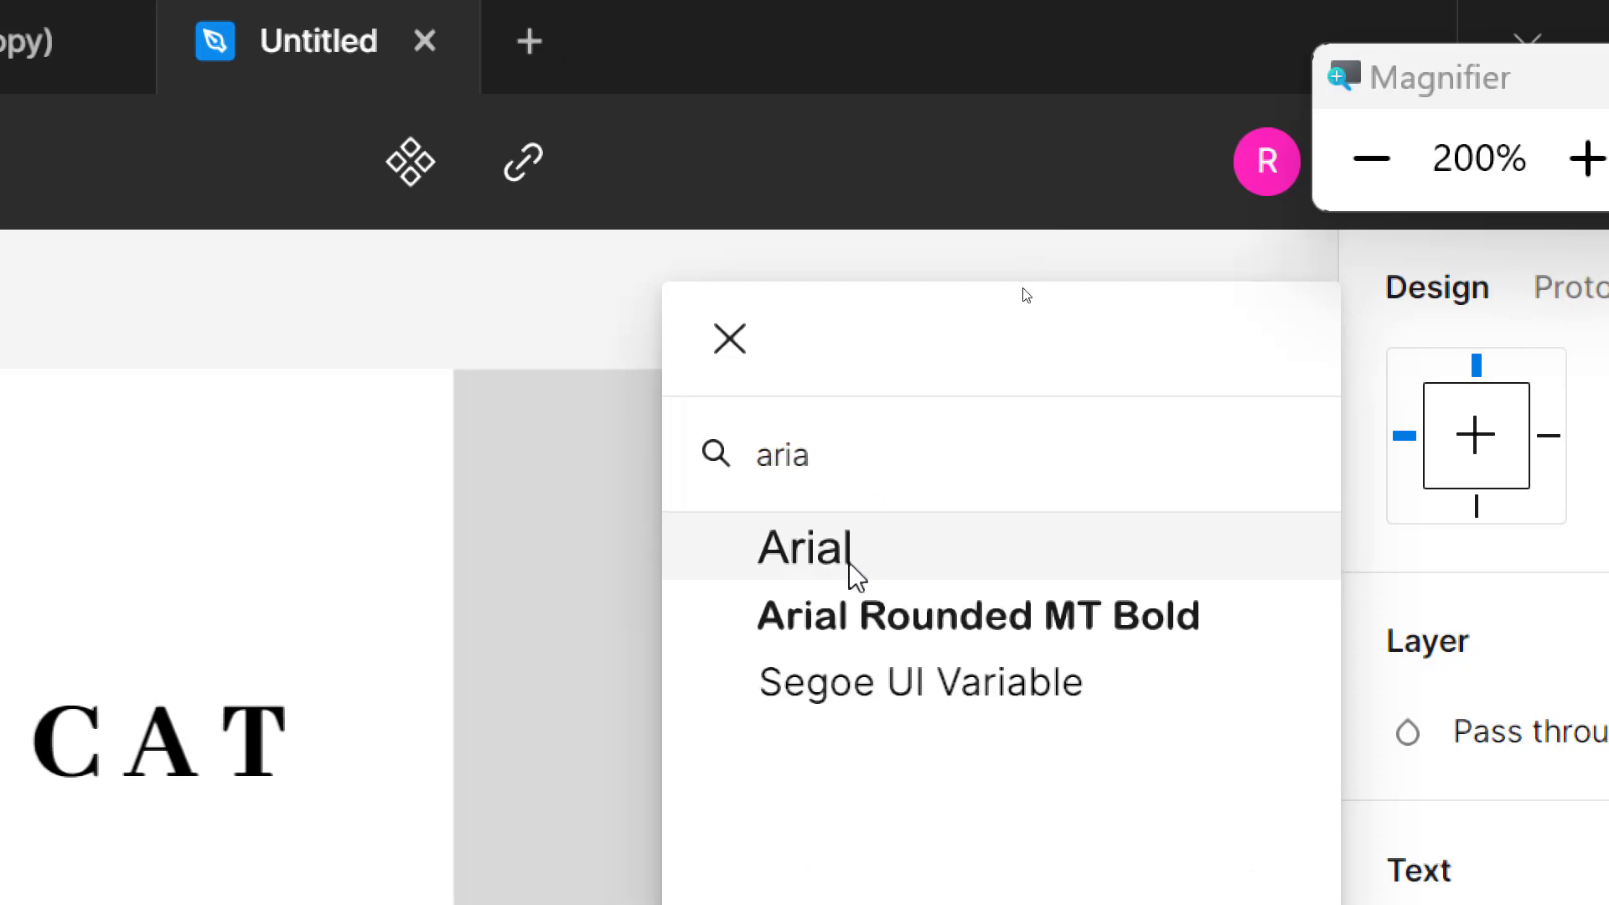
pyautogui.click(851, 565)
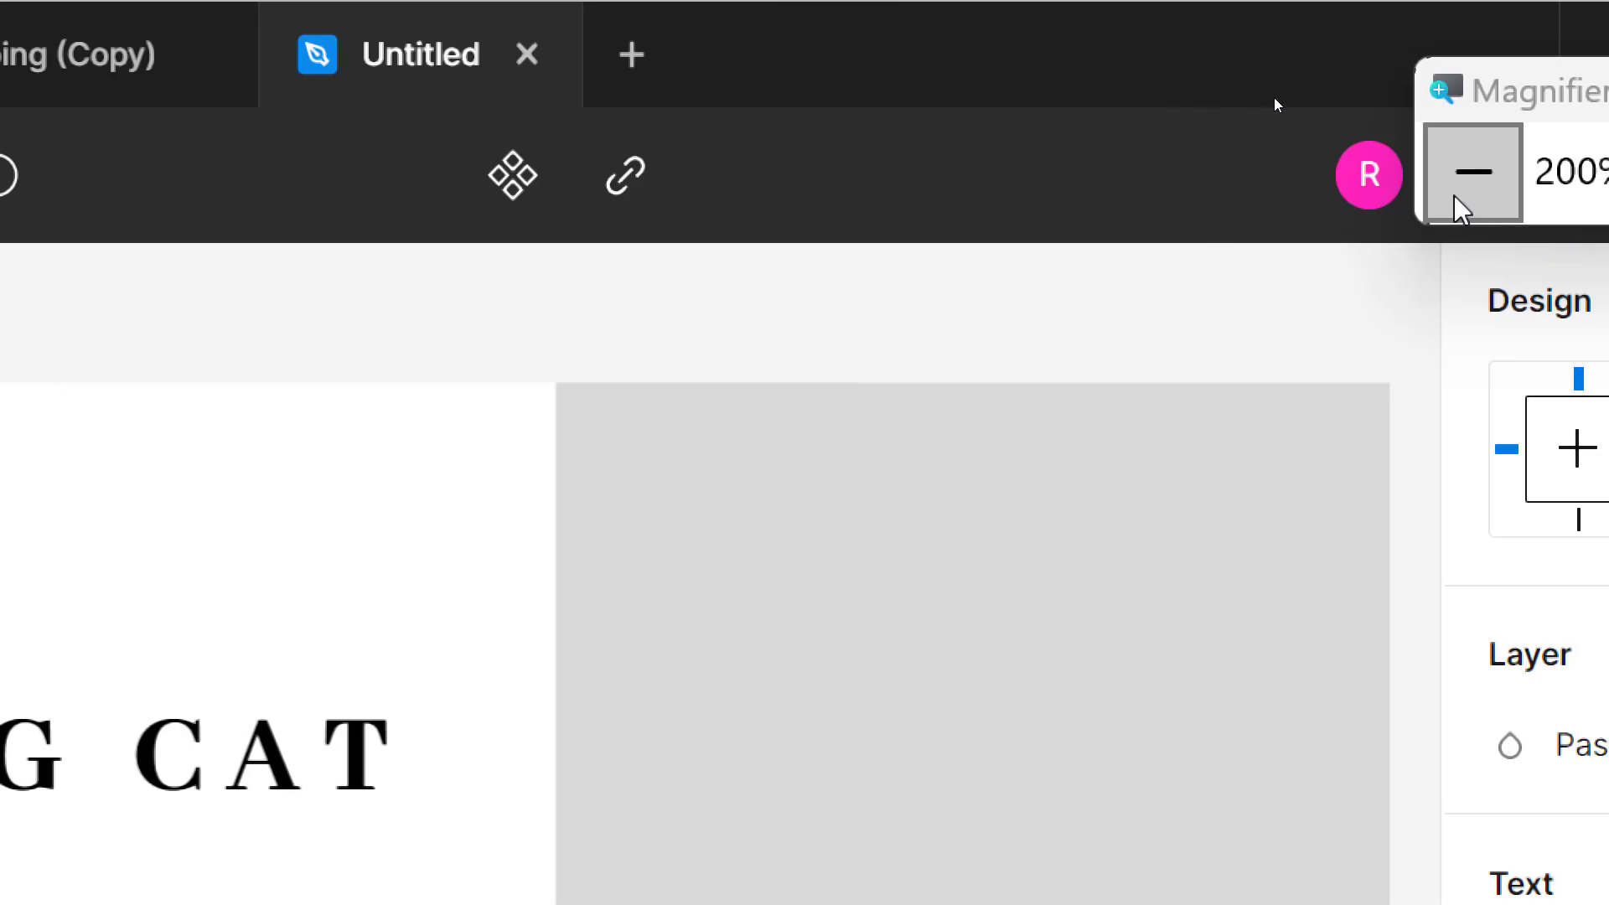
# Step: Resize the lorem paragraph to a 495 × 177 box at X 72, Y 310, wrapping four lines under BIG CAT
pyautogui.click(1459, 201)
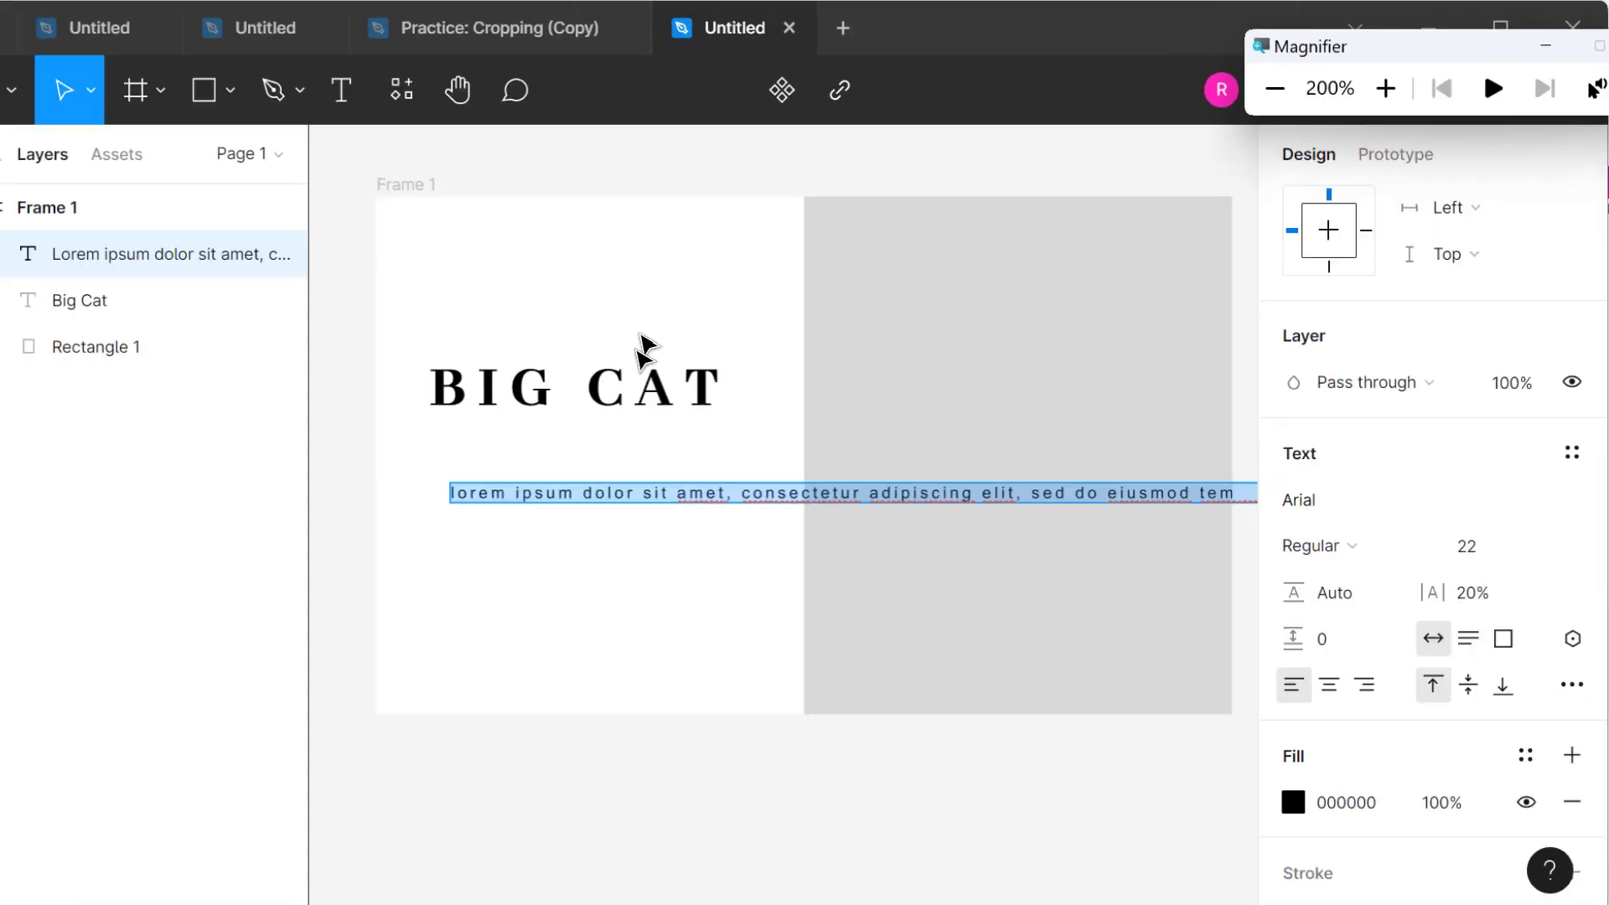
pyautogui.click(665, 506)
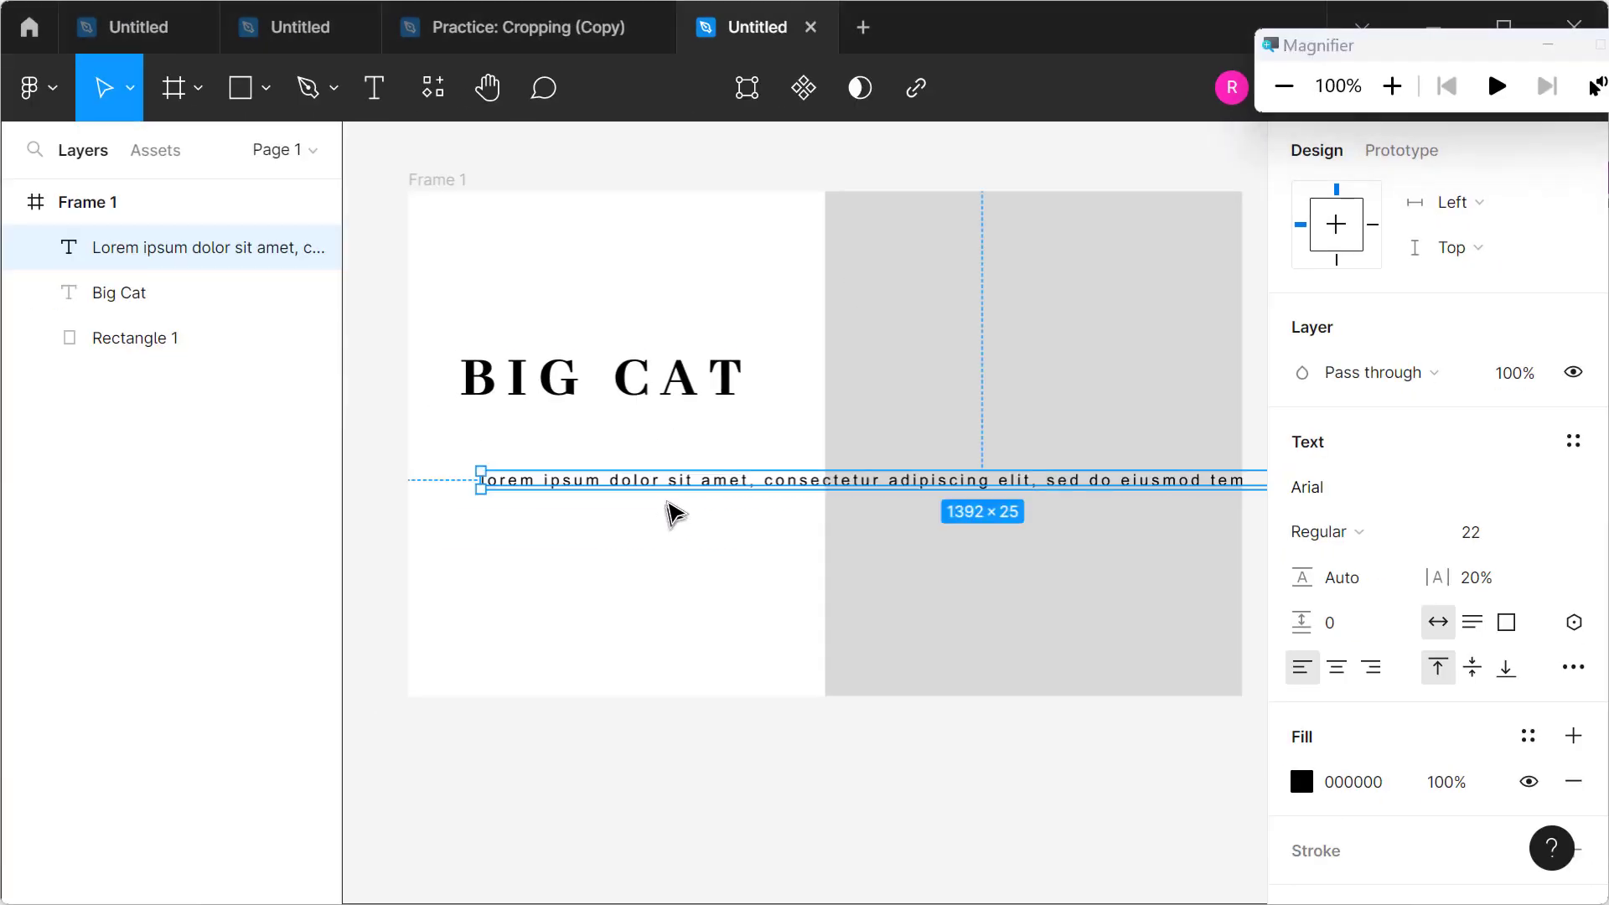
pyautogui.moveTo(674, 489); pyautogui.dragTo(659, 442)
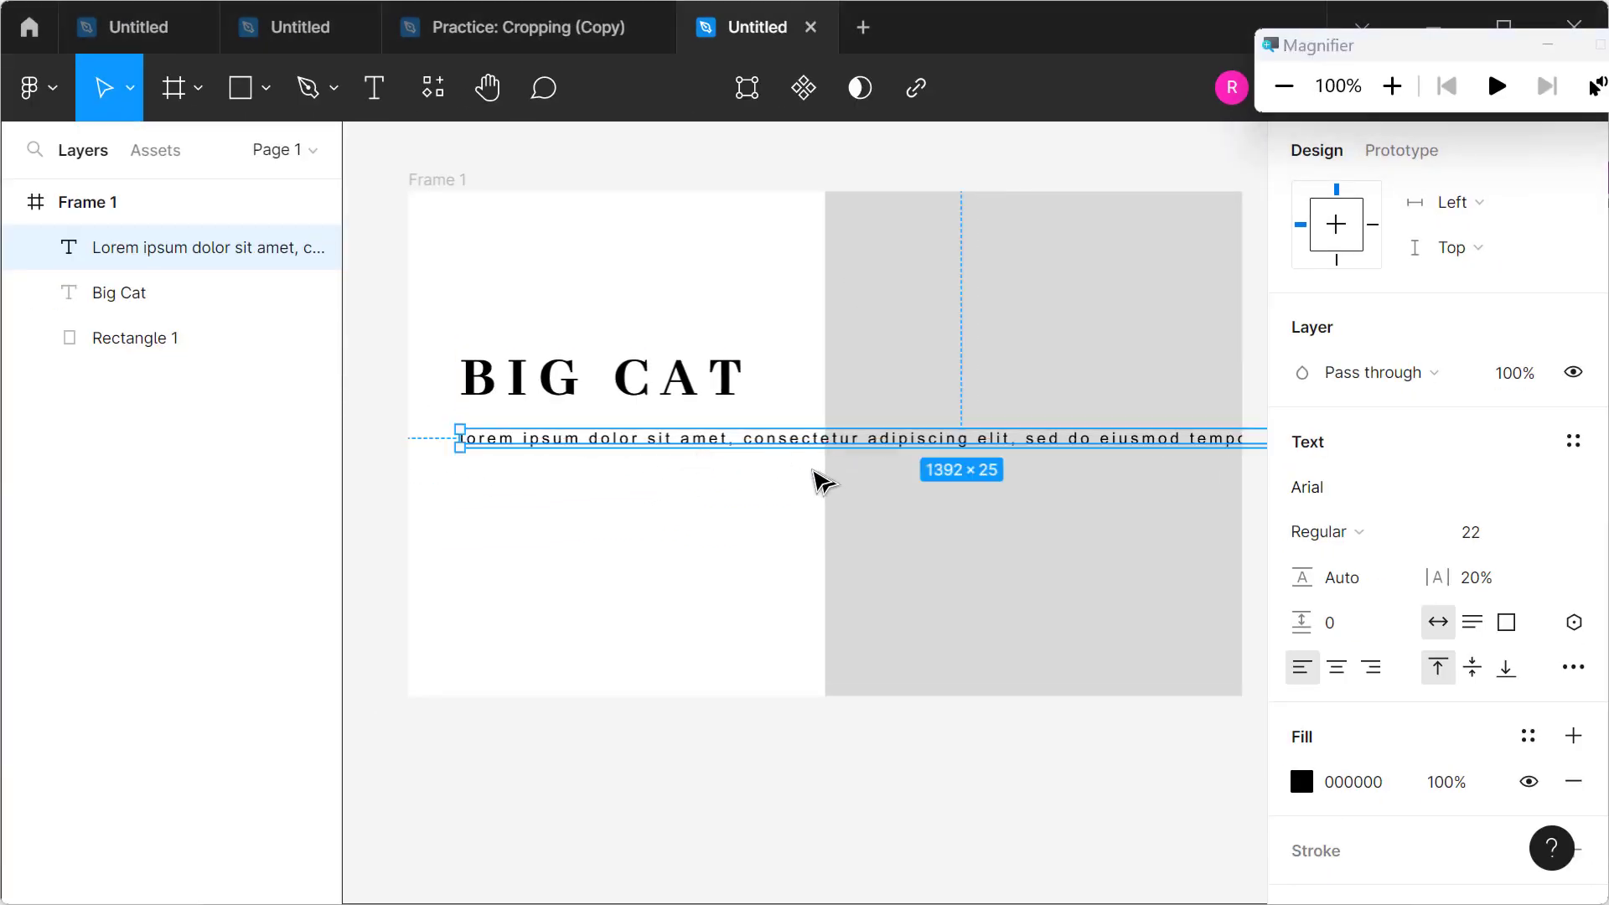
pyautogui.moveTo(784, 444); pyautogui.dragTo(781, 557)
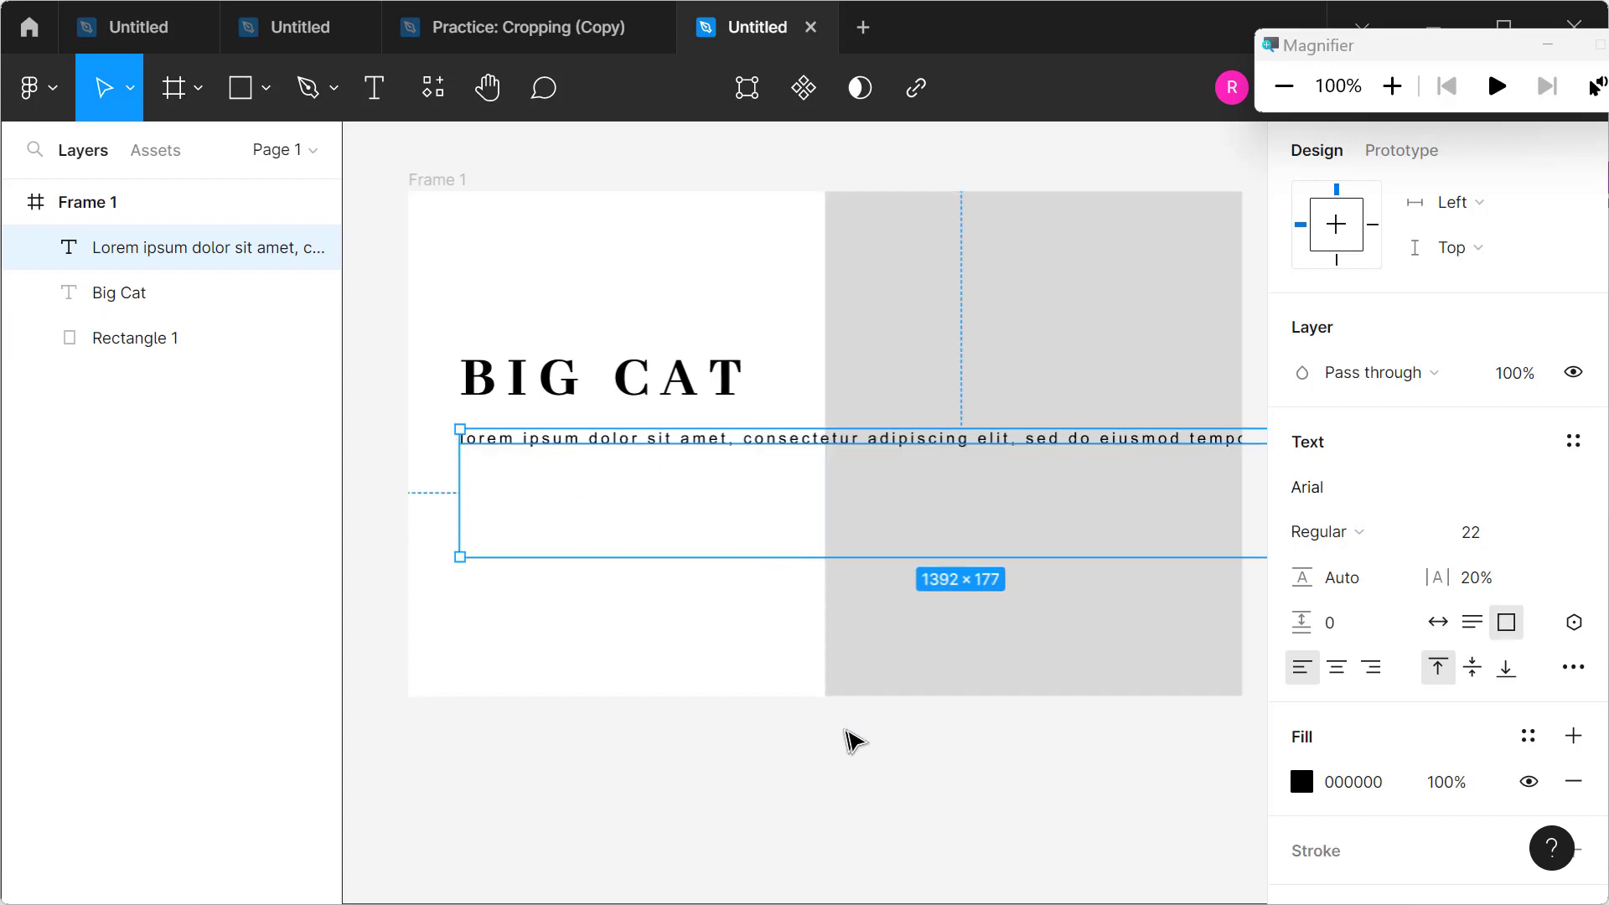
pyautogui.moveTo(937, 517); pyautogui.dragTo(402, 531)
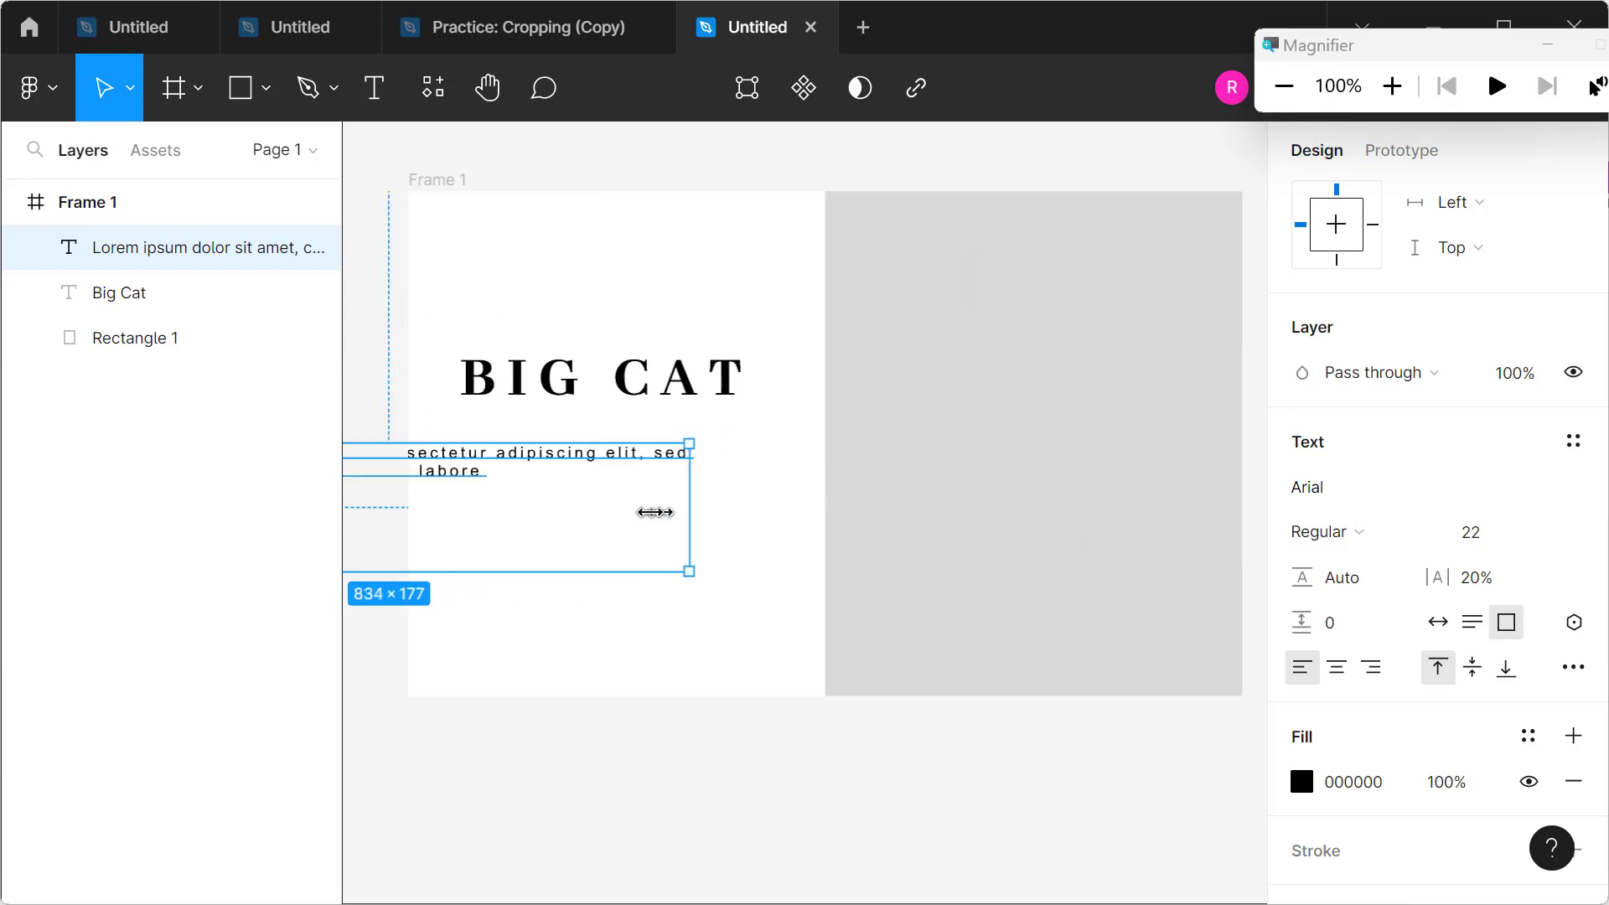
pyautogui.moveTo(1091, 515); pyautogui.dragTo(578, 514)
pyautogui.moveTo(449, 507)
pyautogui.mouseDown()
pyautogui.moveTo(795, 511)
pyautogui.moveTo(478, 531)
pyautogui.moveTo(660, 500)
pyautogui.mouseUp()
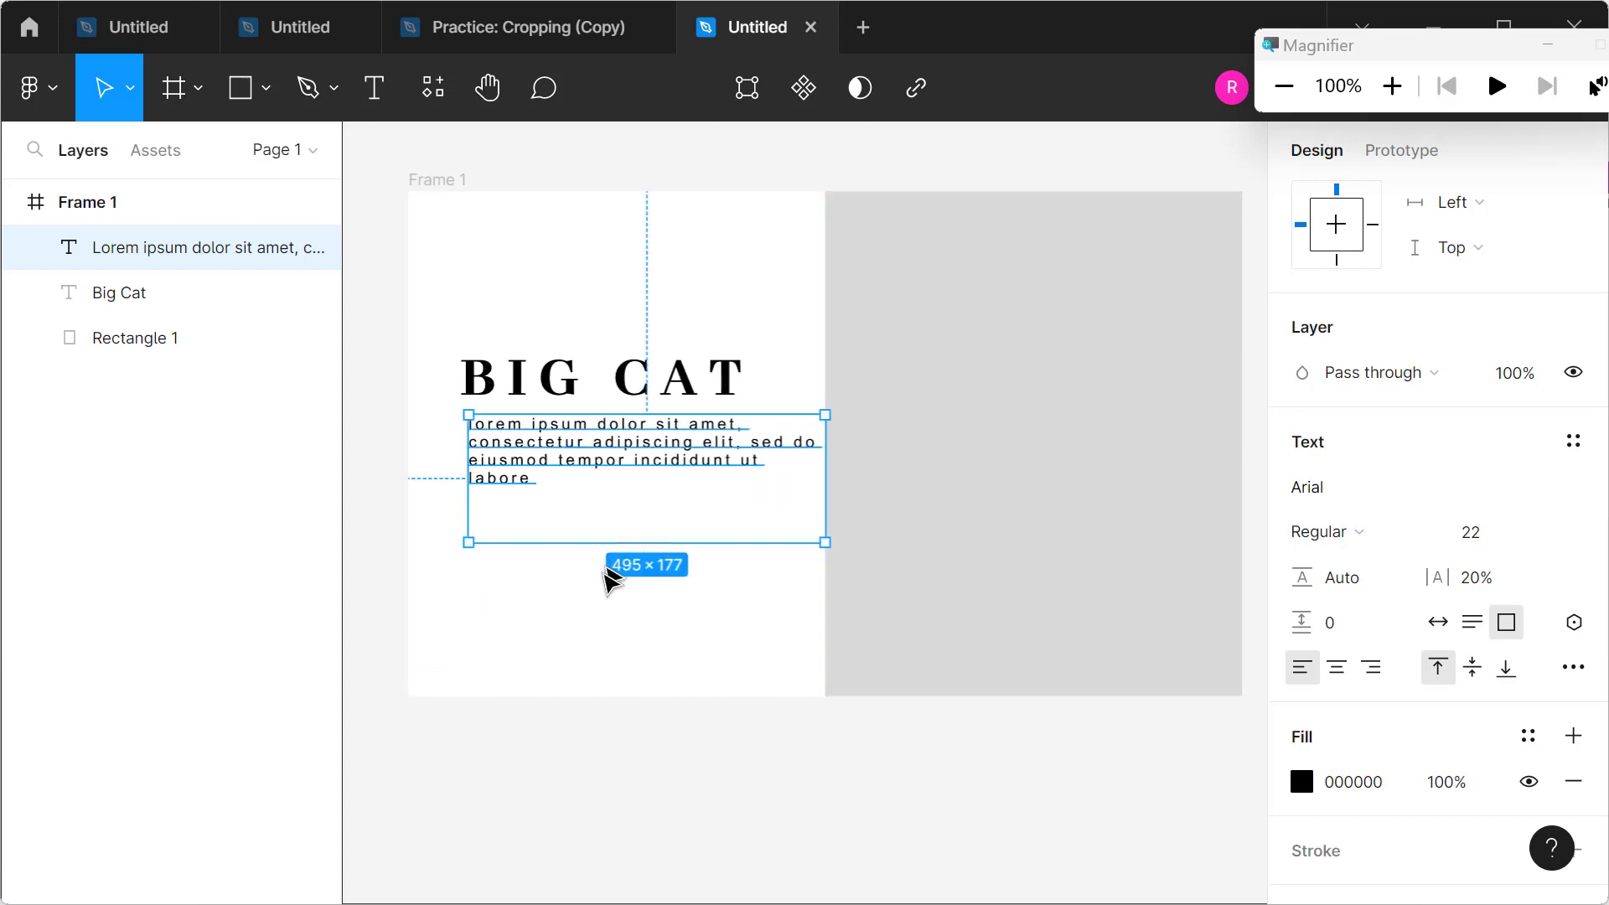
pyautogui.click(587, 637)
pyautogui.moveTo(555, 475); pyautogui.dragTo(545, 466)
pyautogui.click(499, 609)
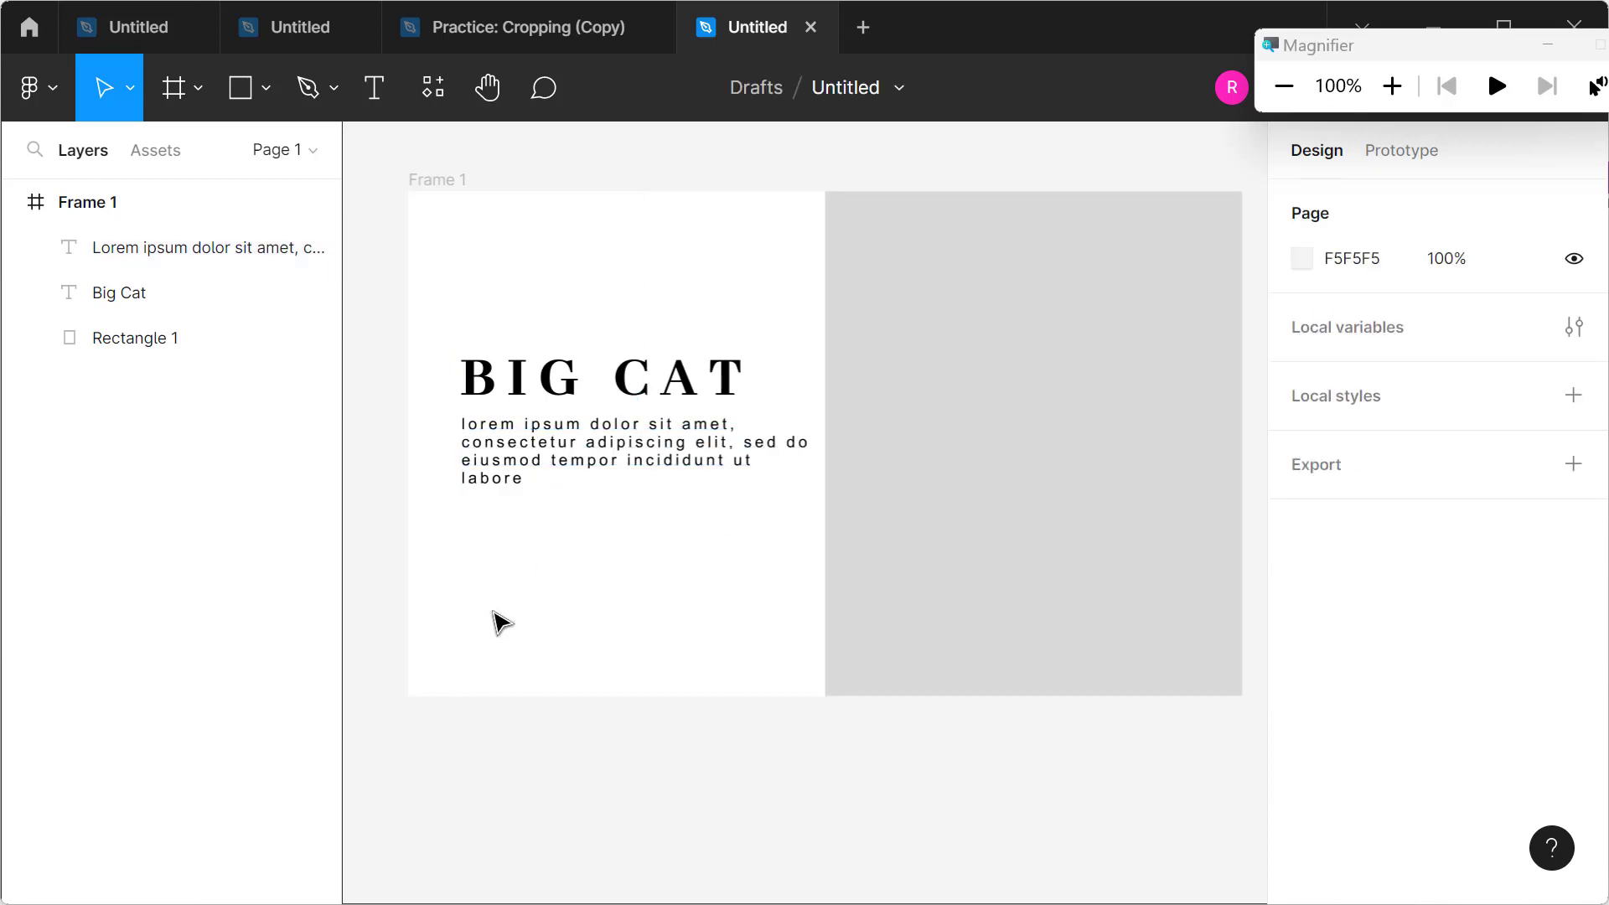
# Step: Give the lorem paragraph 10% letter spacing and a line height of 45
pyautogui.click(513, 480)
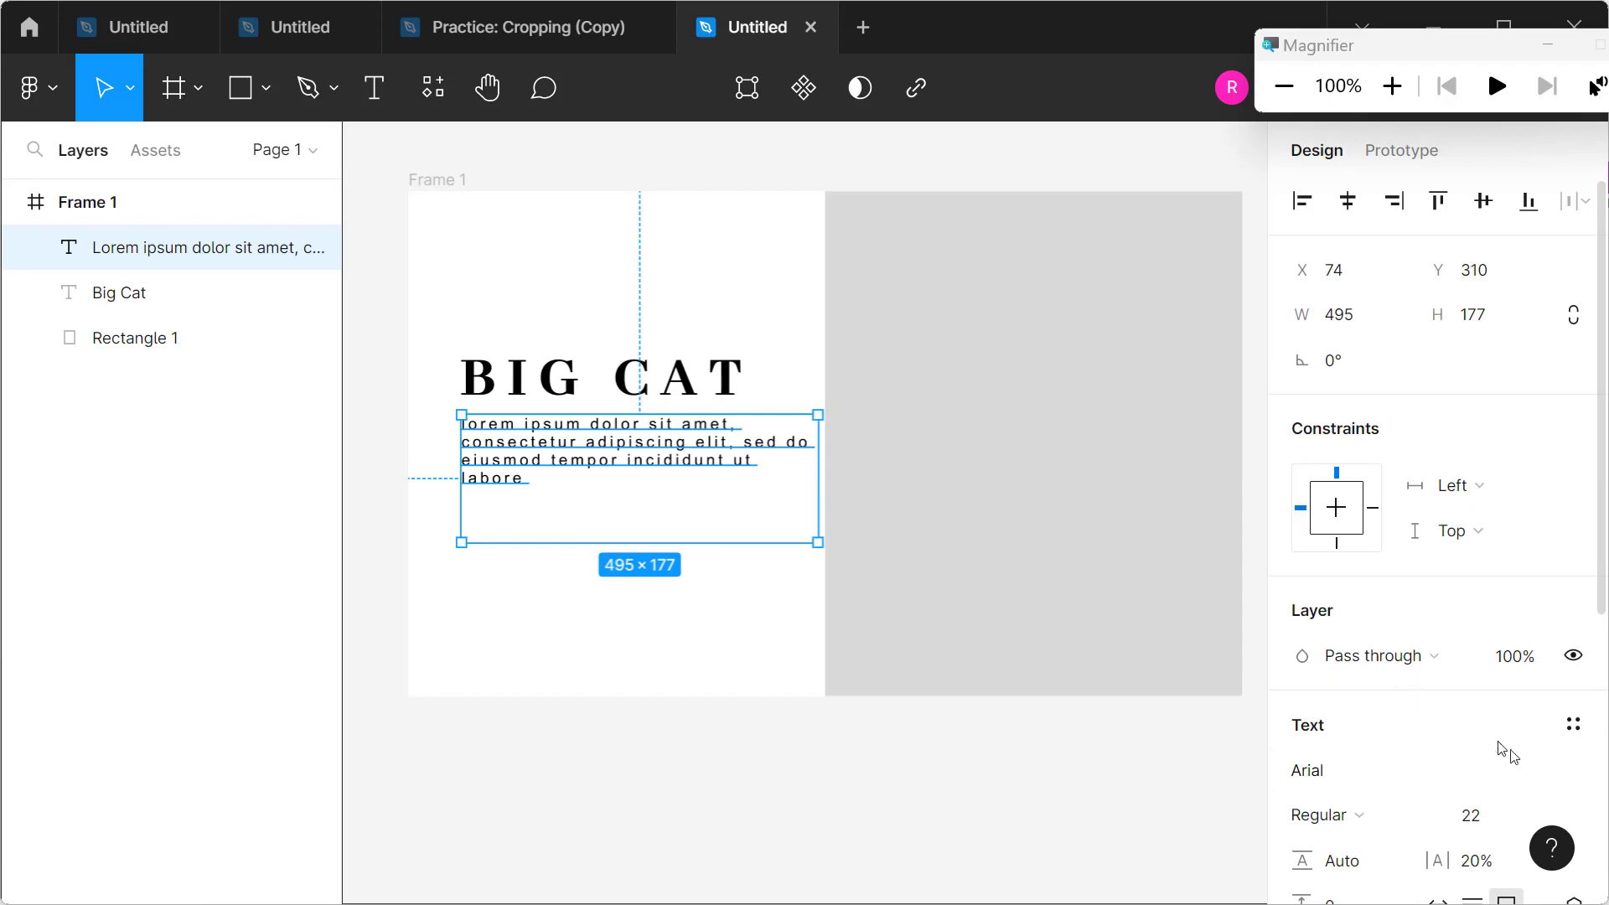
pyautogui.scroll(-2, 1521, 769)
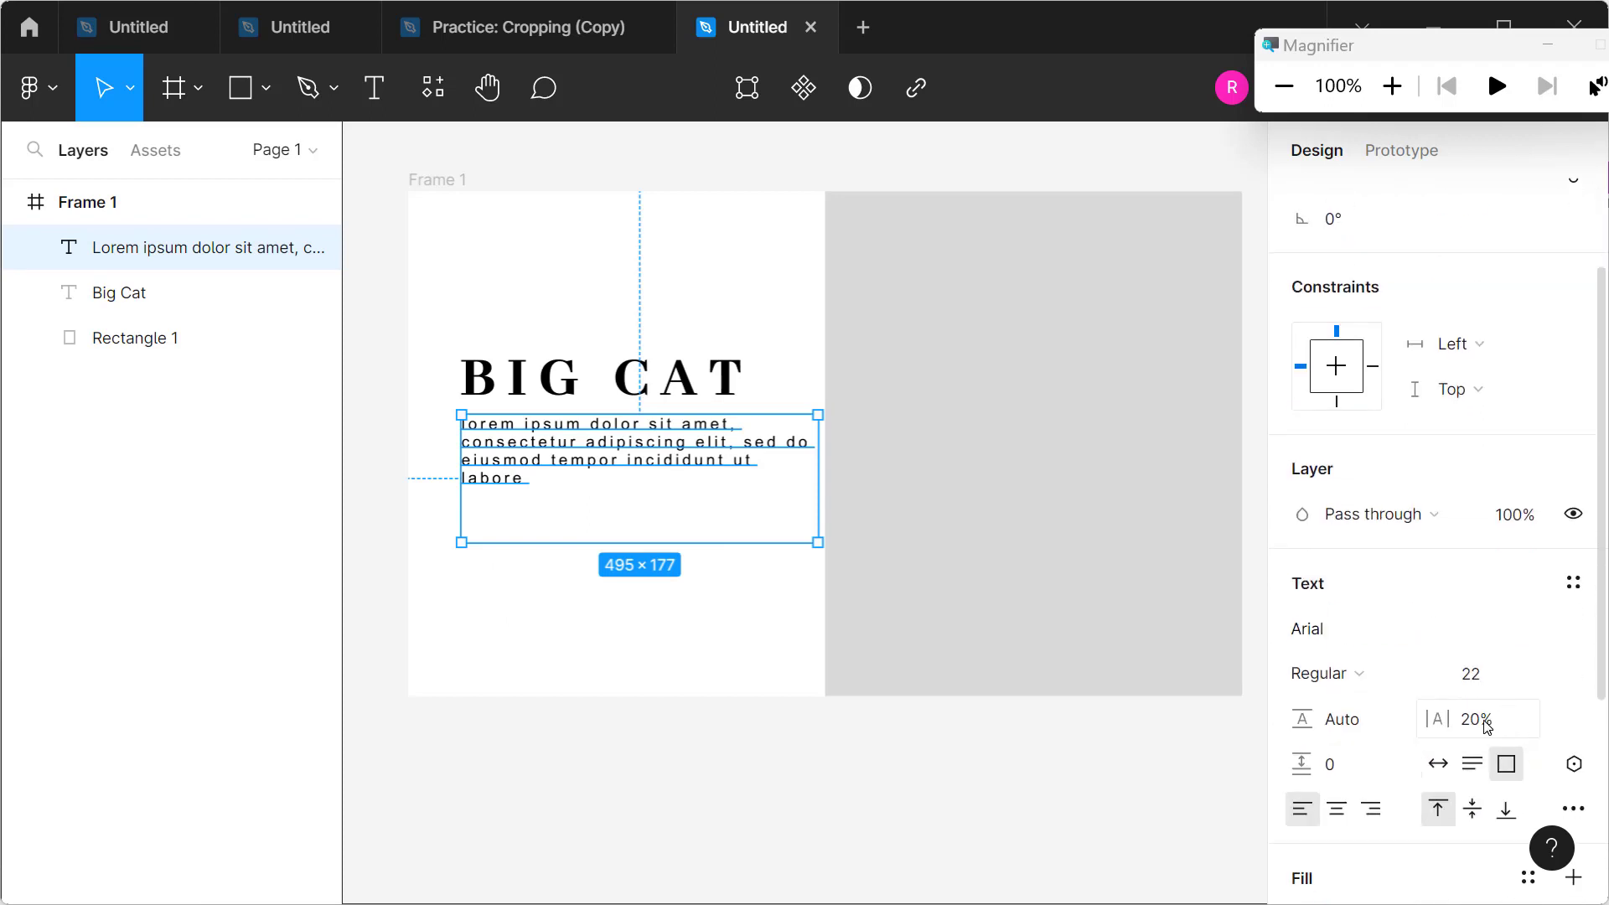
pyautogui.click(1486, 726)
pyautogui.press('Down')
pyautogui.press('Down')
pyautogui.press('Down')
pyautogui.press('Down')
pyautogui.press('Down')
pyautogui.press('Down')
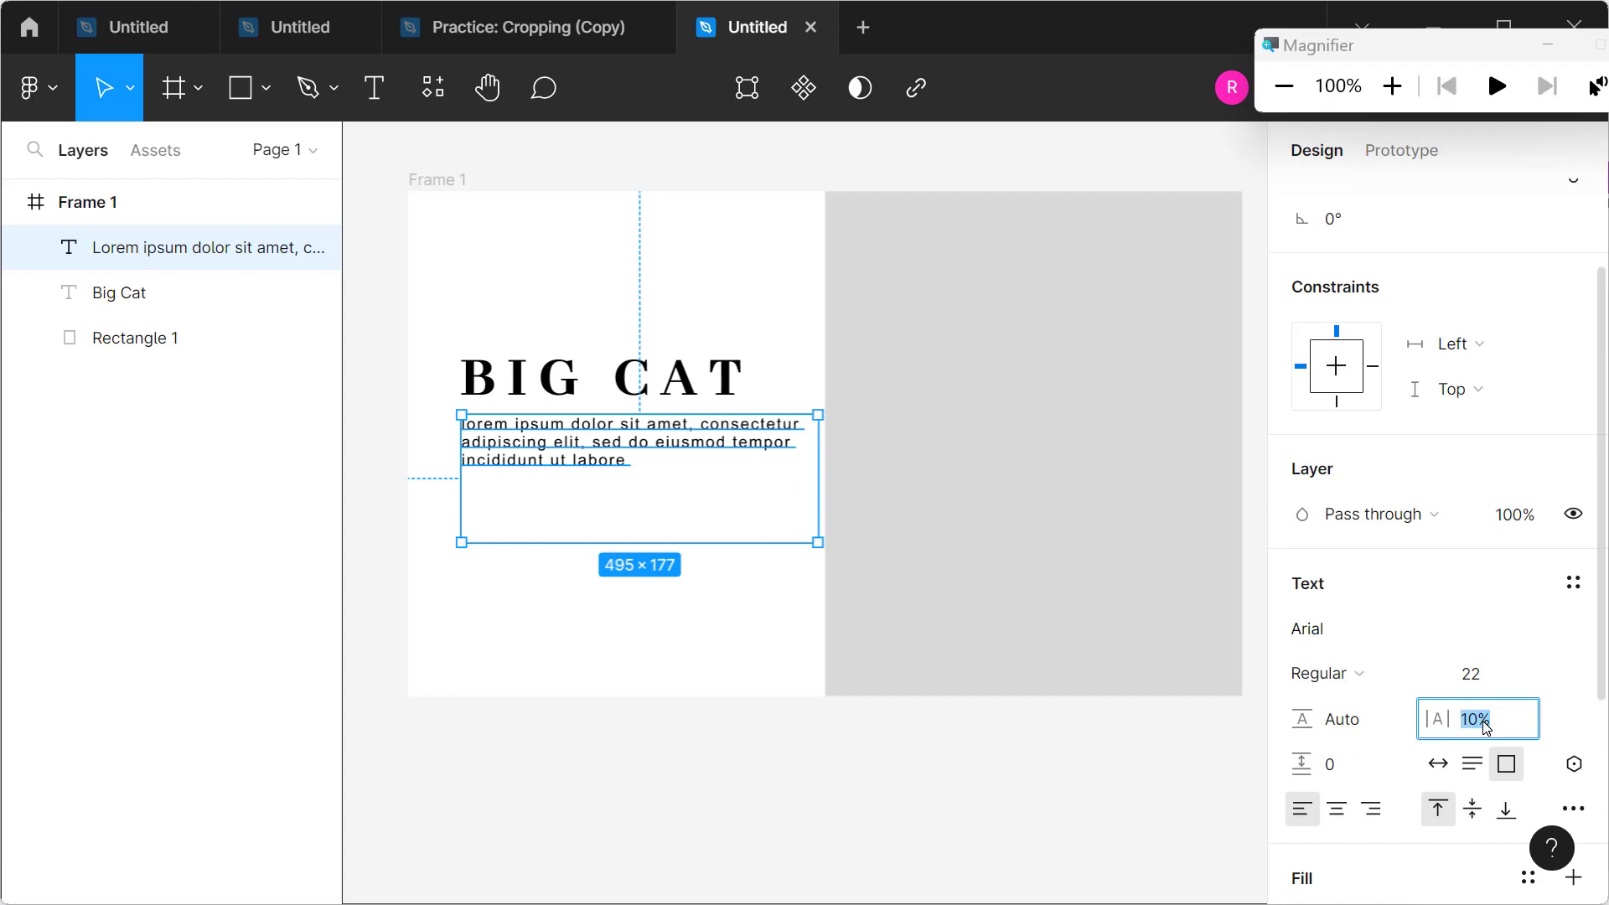
pyautogui.click(1358, 735)
pyautogui.write('45')
pyautogui.press('Return')
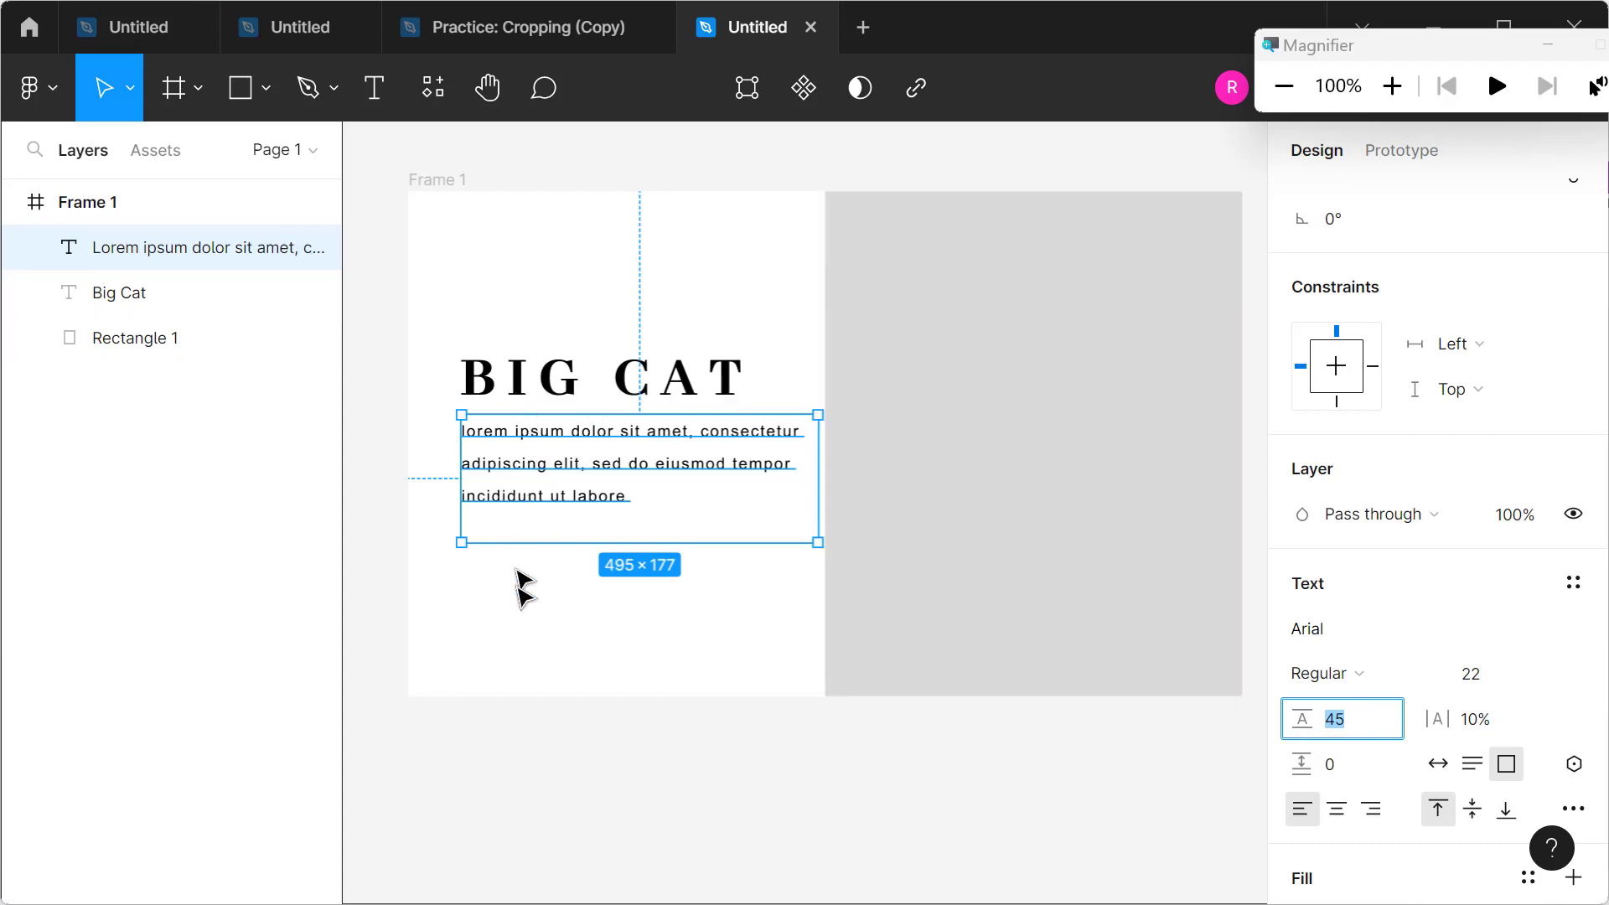
pyautogui.press('Escape')
pyautogui.press('Escape')
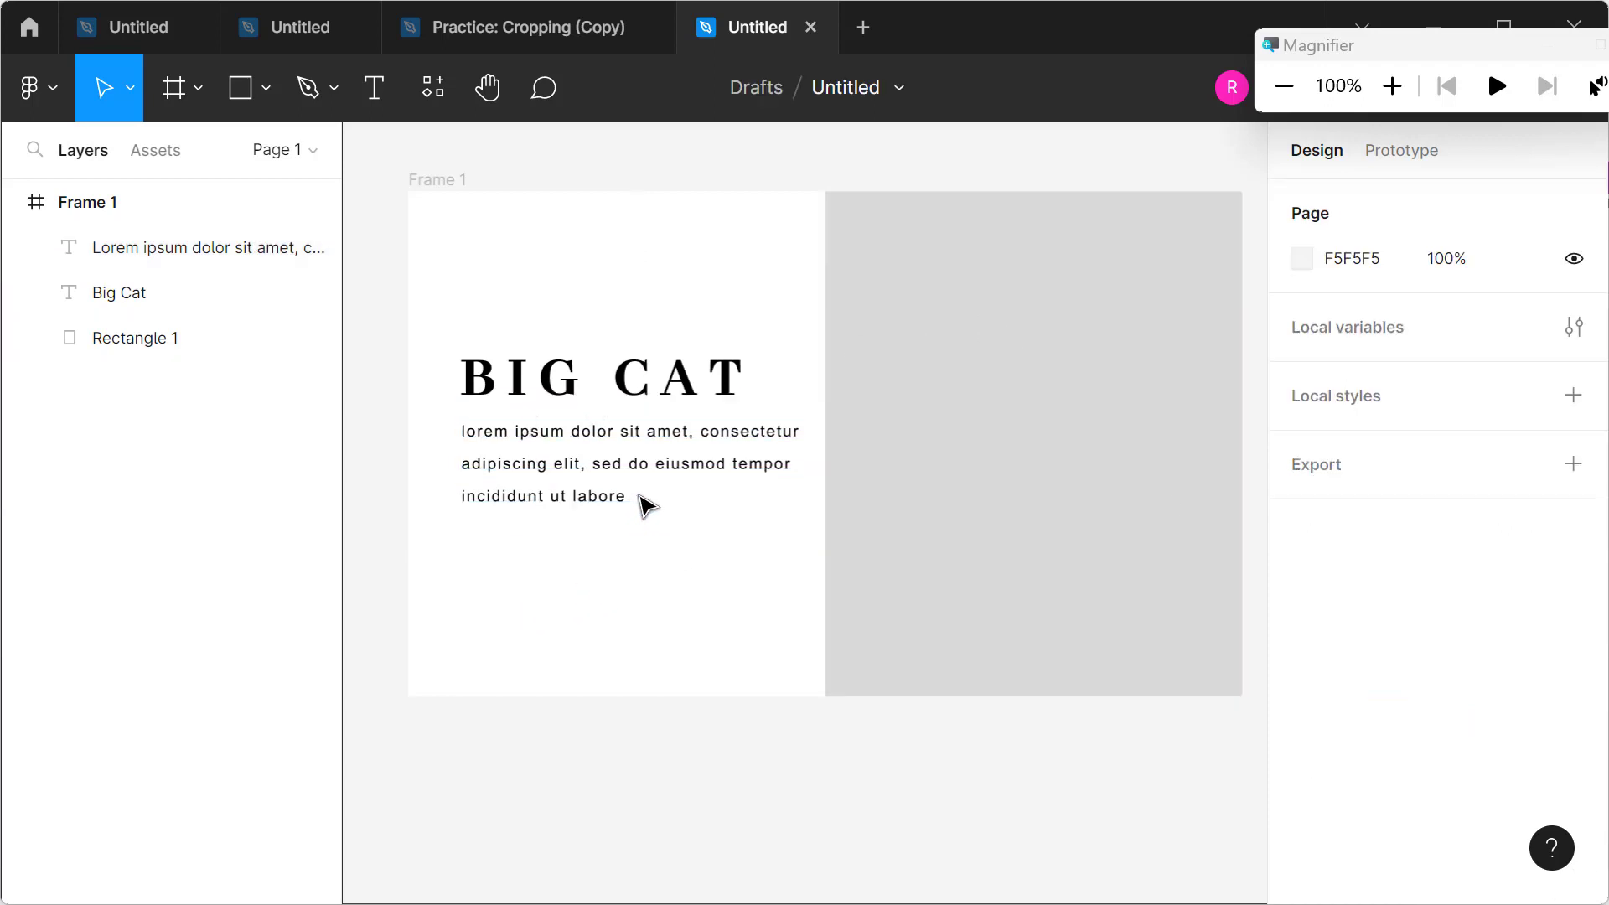
# Step: Paste a second copy of the lorem text into the paragraph
pyautogui.doubleClick(553, 475)
pyautogui.hotkey('ctrl', 'c')
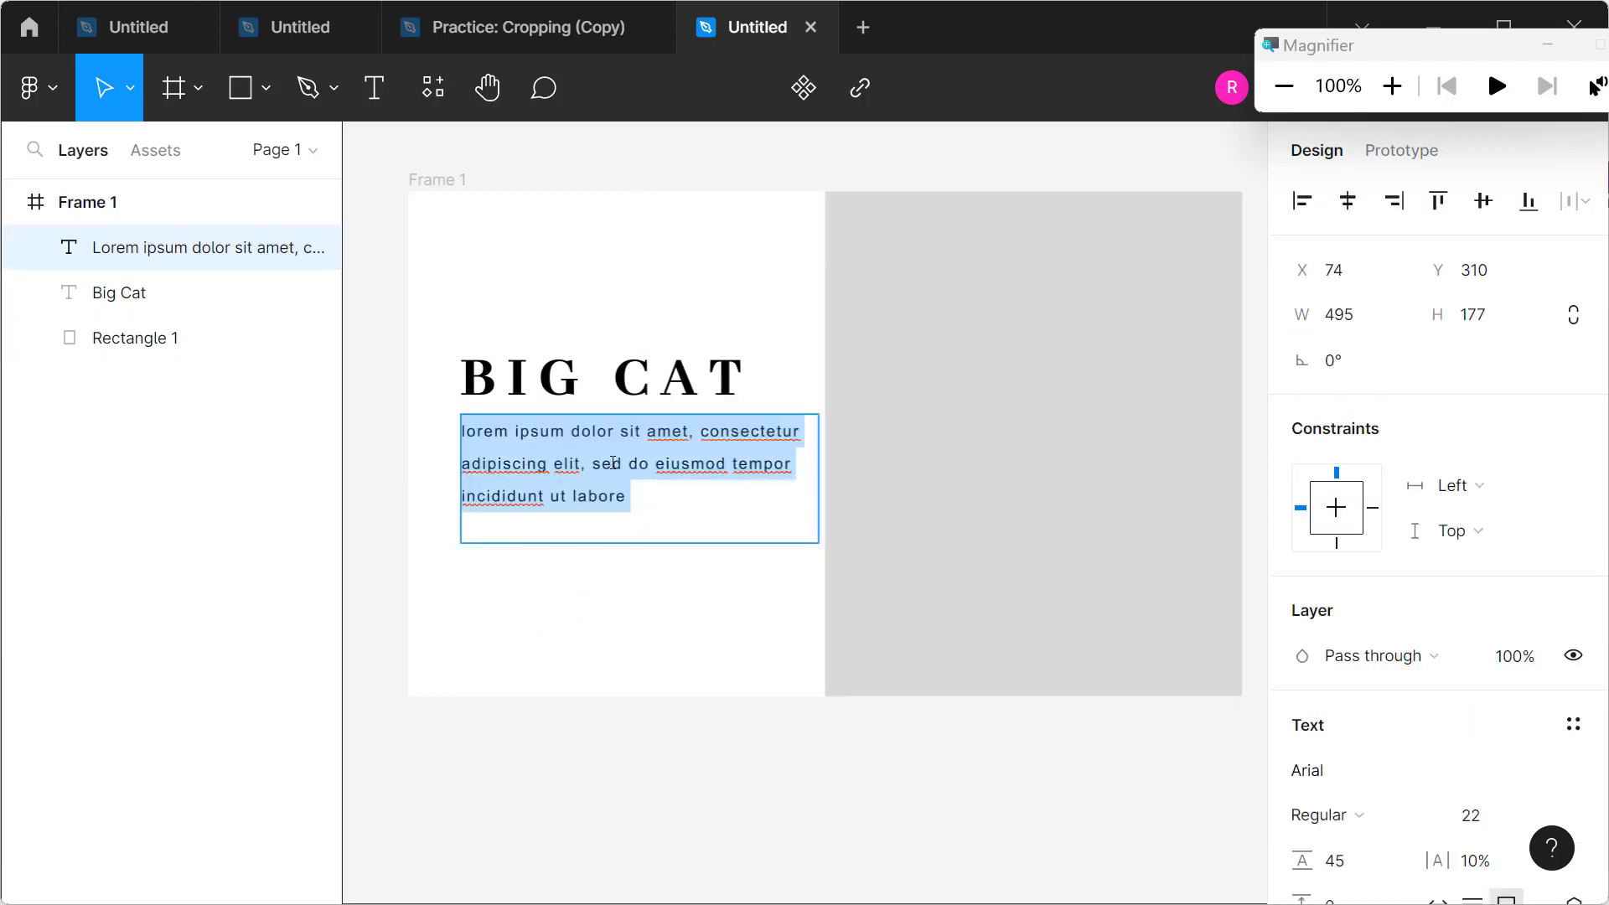
pyautogui.click(675, 466)
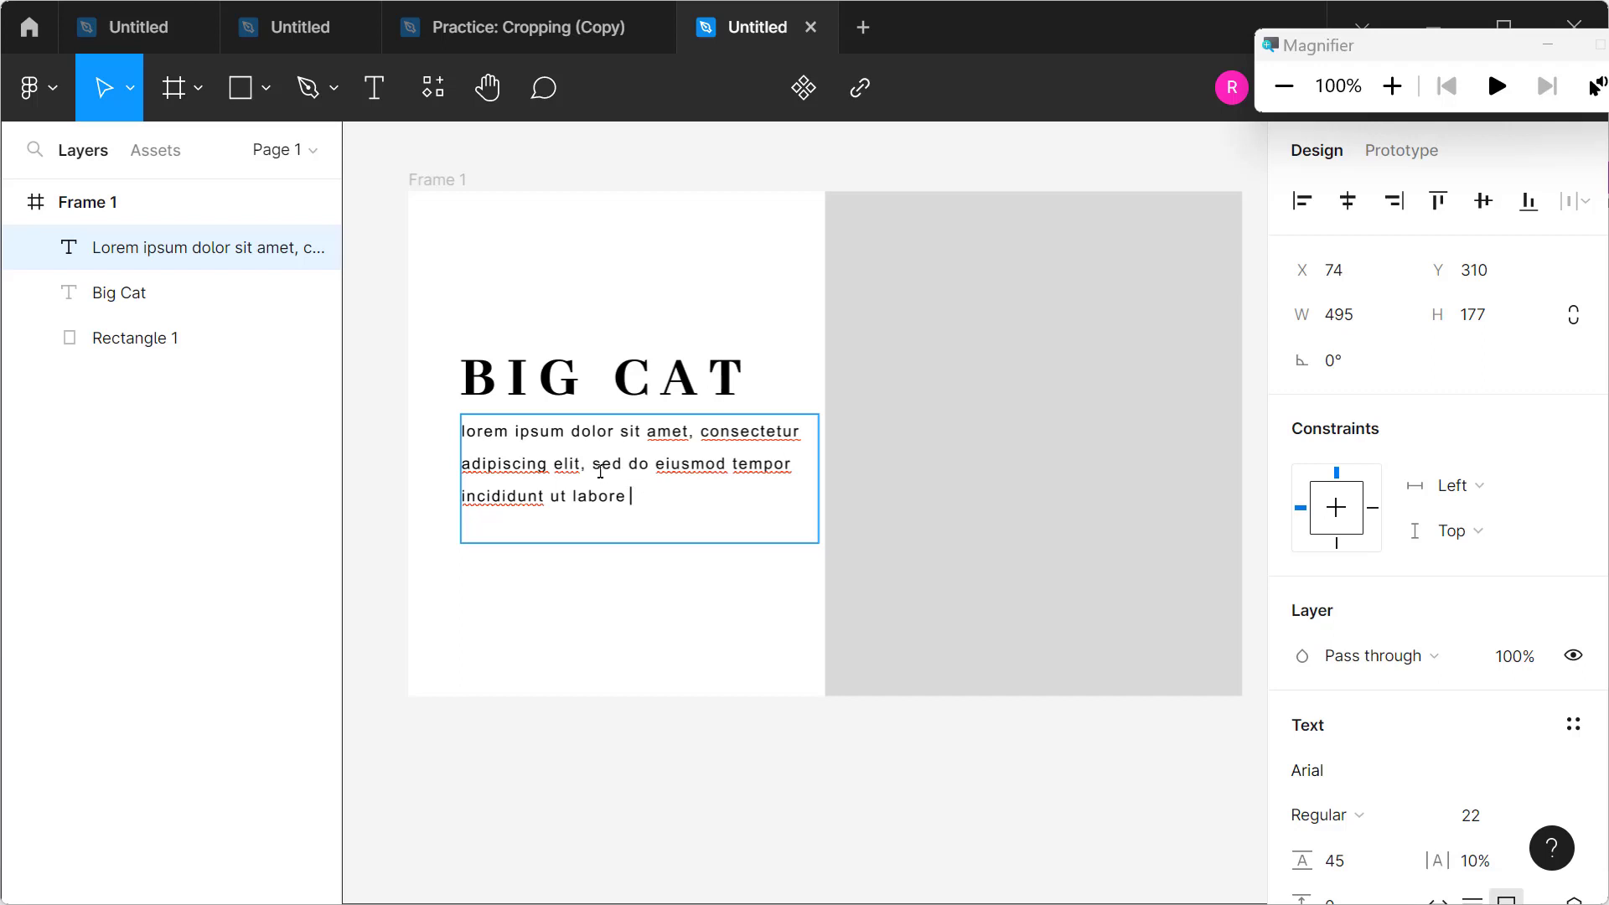
pyautogui.hotkey('ctrl', 'v')
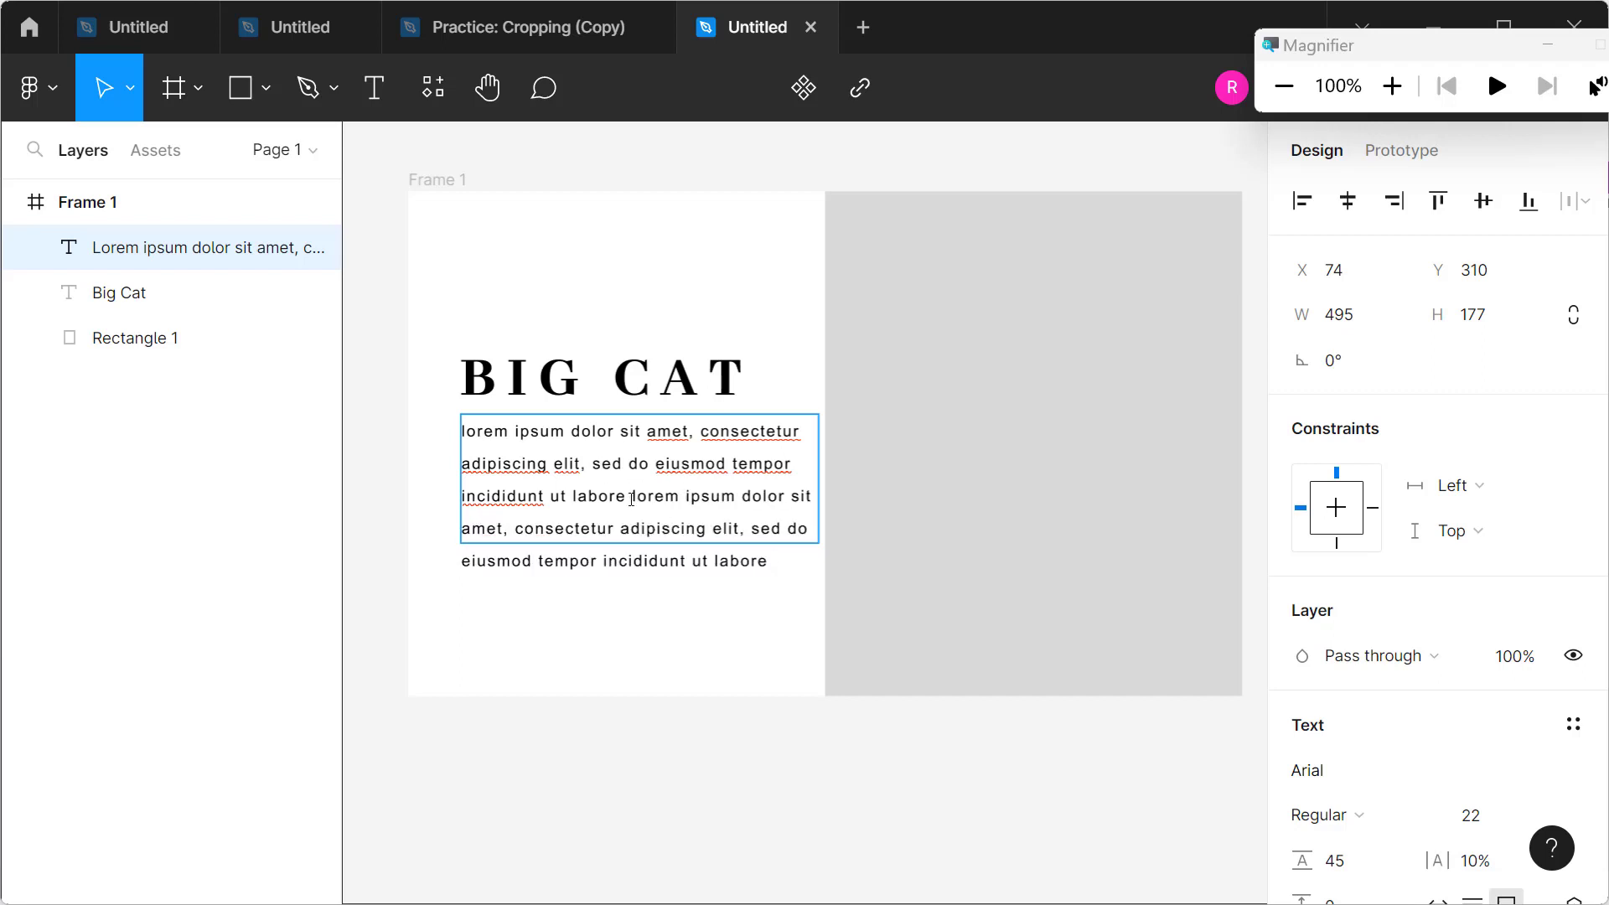
pyautogui.click(632, 498)
pyautogui.press('Escape')
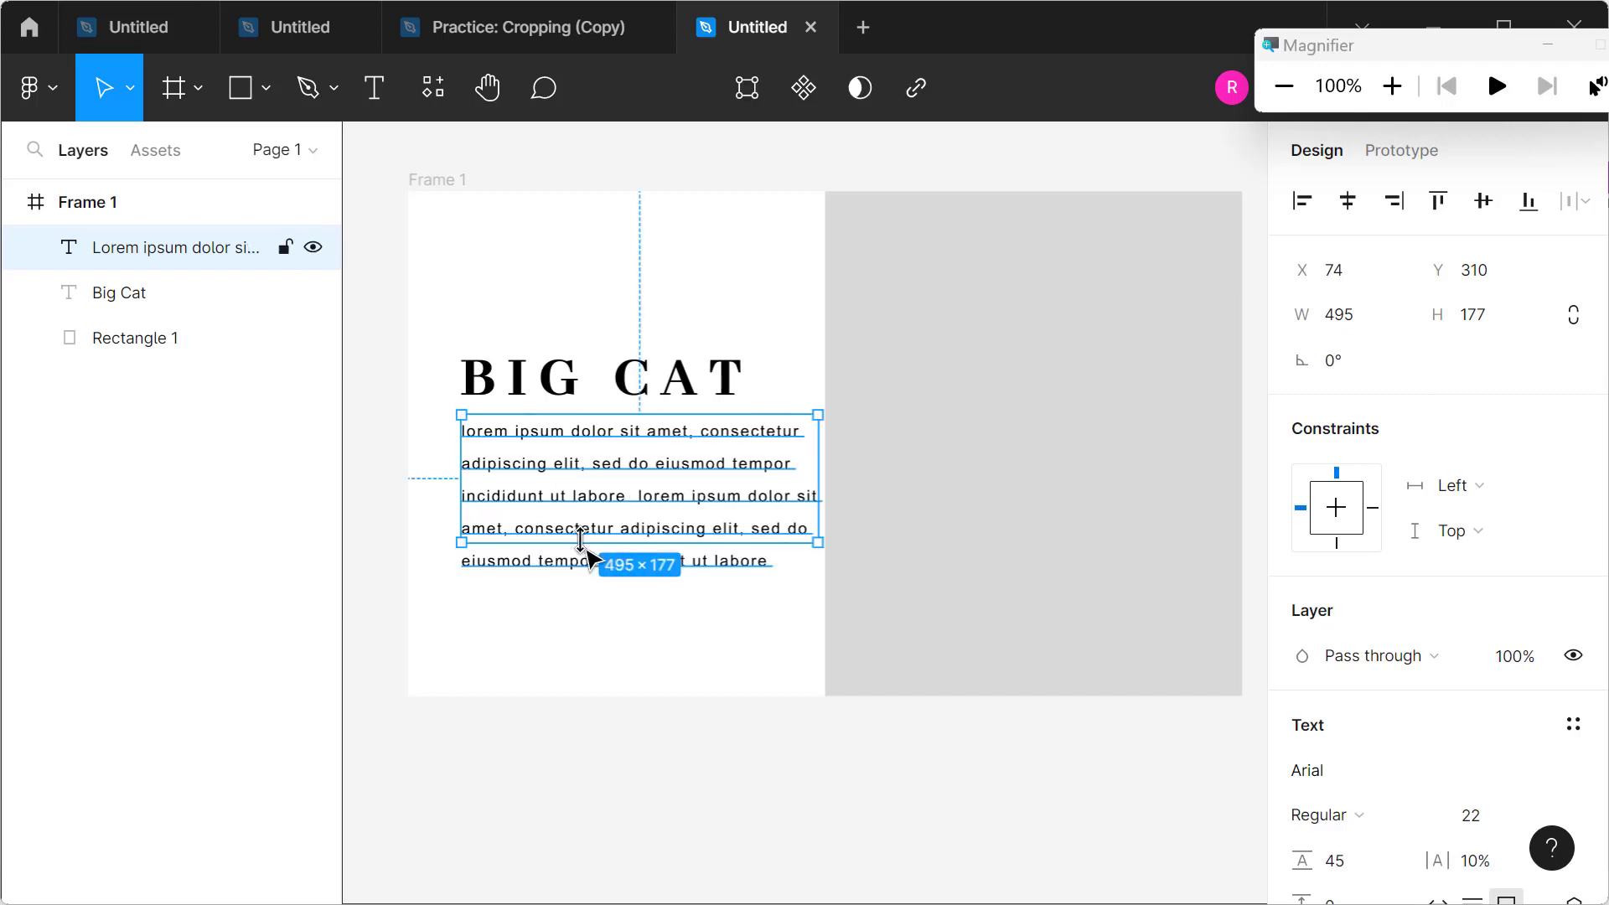
pyautogui.click(528, 639)
# Step: Resize the paragraph box taller and wider so the text wraps to five lines
pyautogui.click(549, 486)
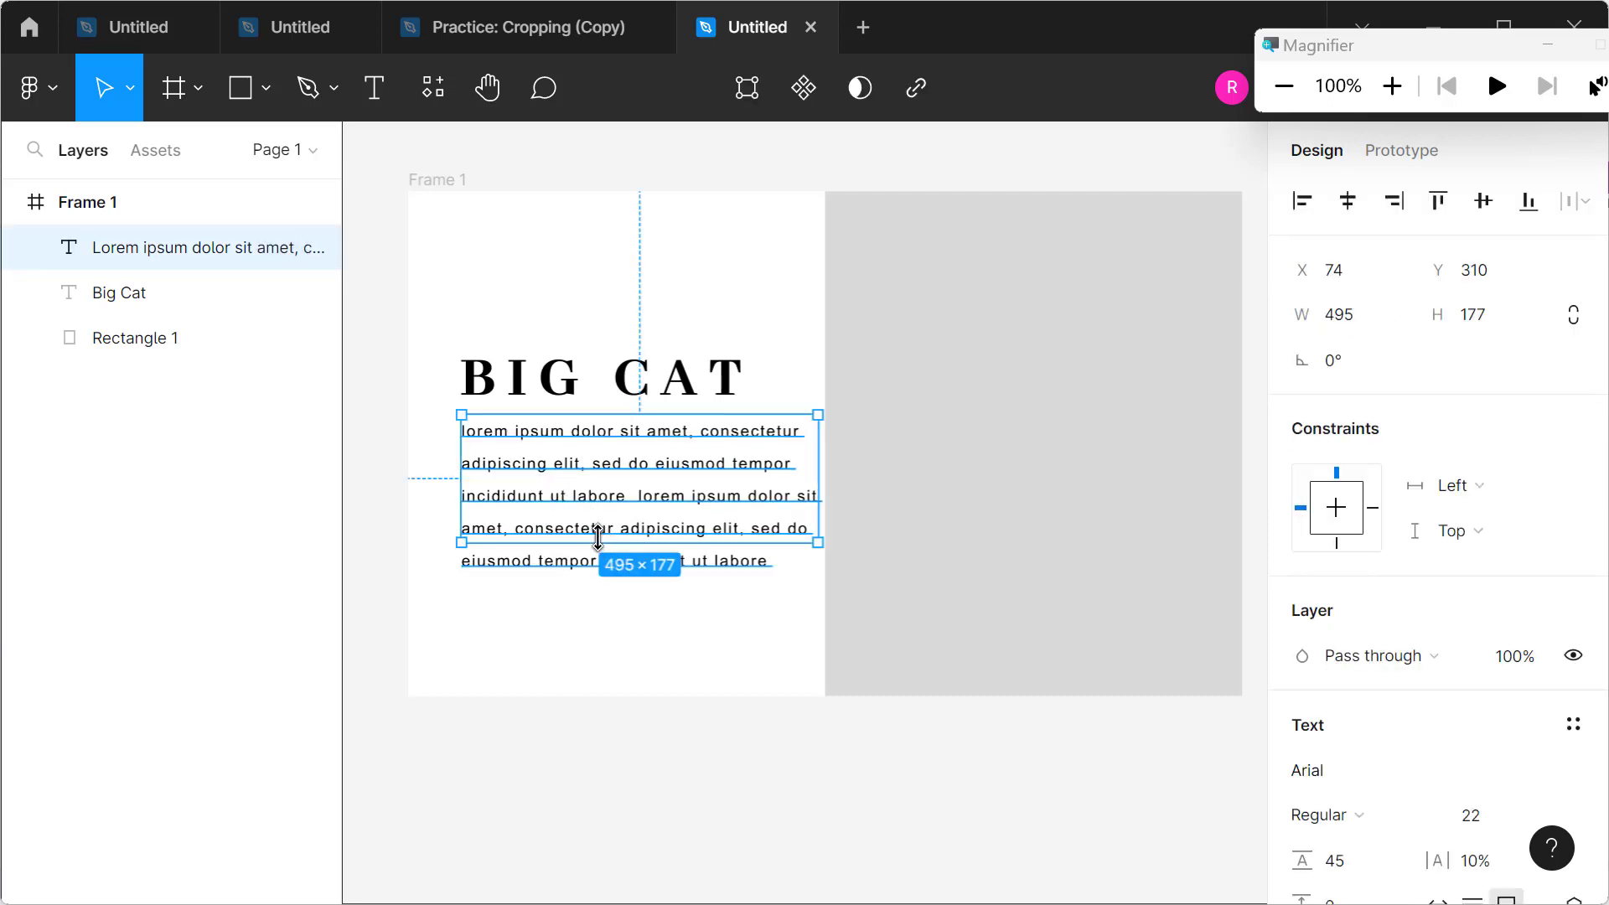
pyautogui.moveTo(596, 539); pyautogui.dragTo(596, 580)
pyautogui.click(587, 645)
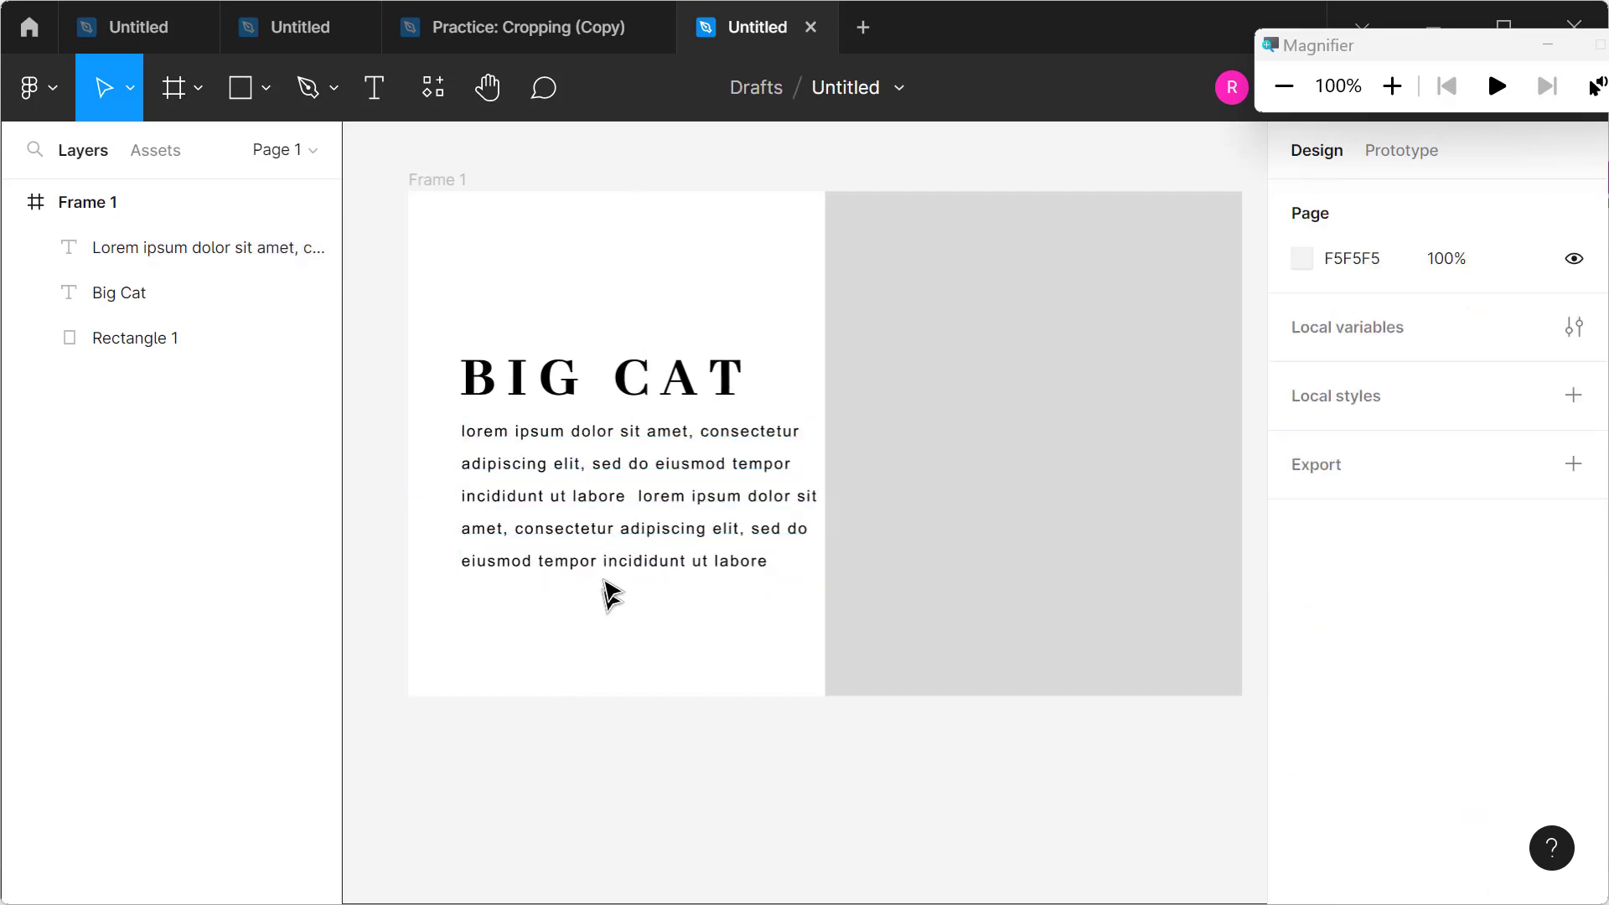
pyautogui.click(653, 566)
pyautogui.moveTo(815, 489); pyautogui.dragTo(800, 494)
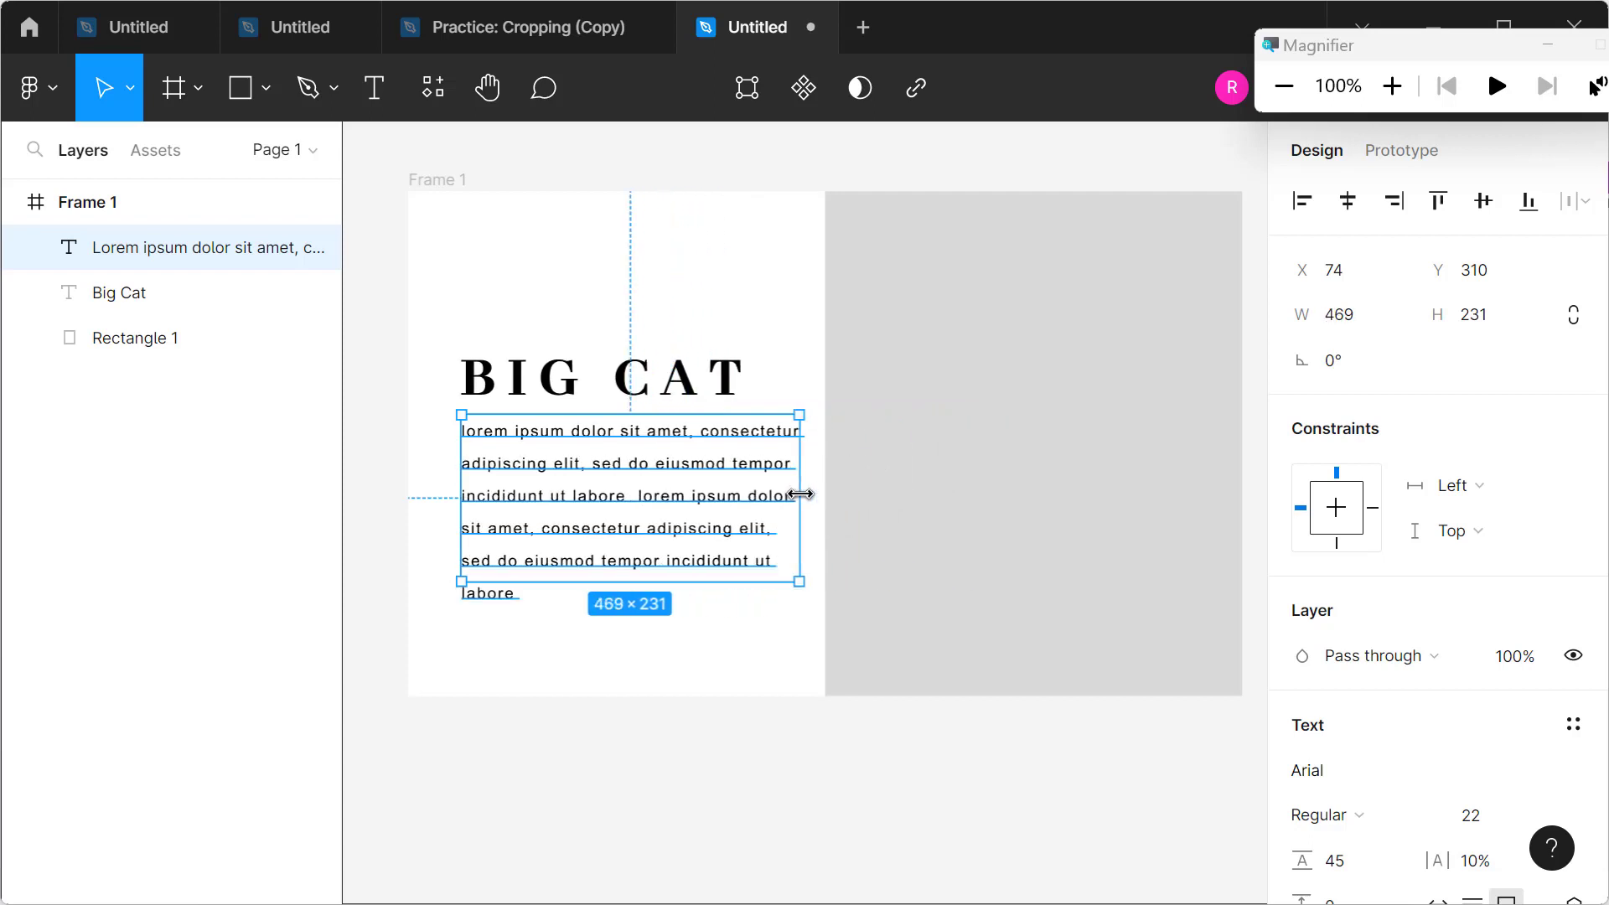
pyautogui.moveTo(800, 494); pyautogui.dragTo(811, 494)
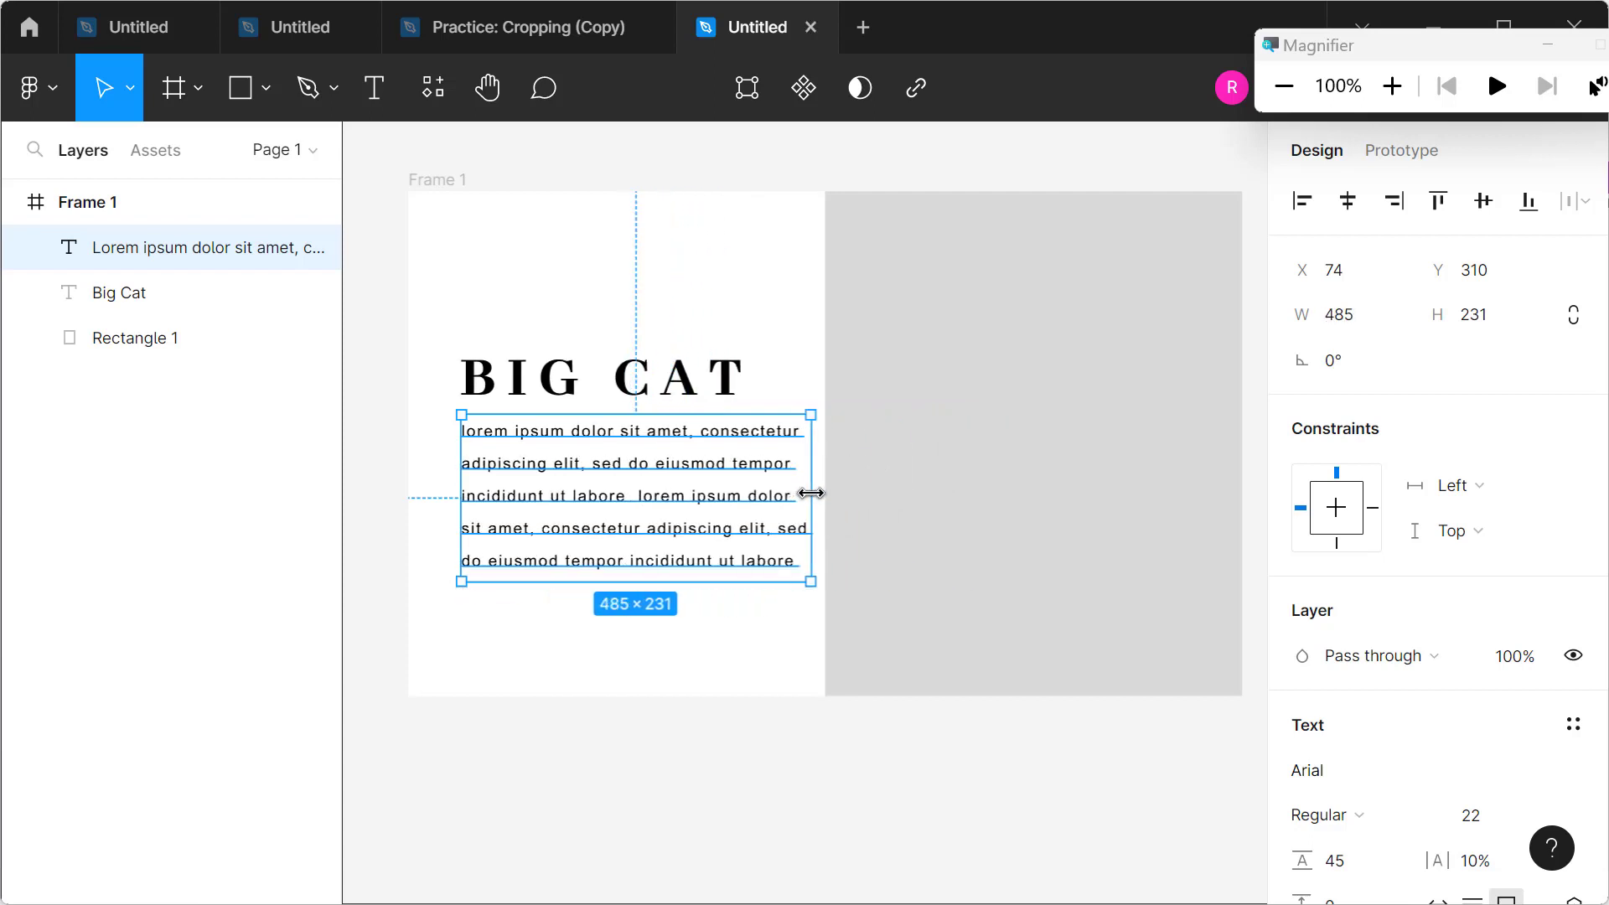
pyautogui.click(570, 695)
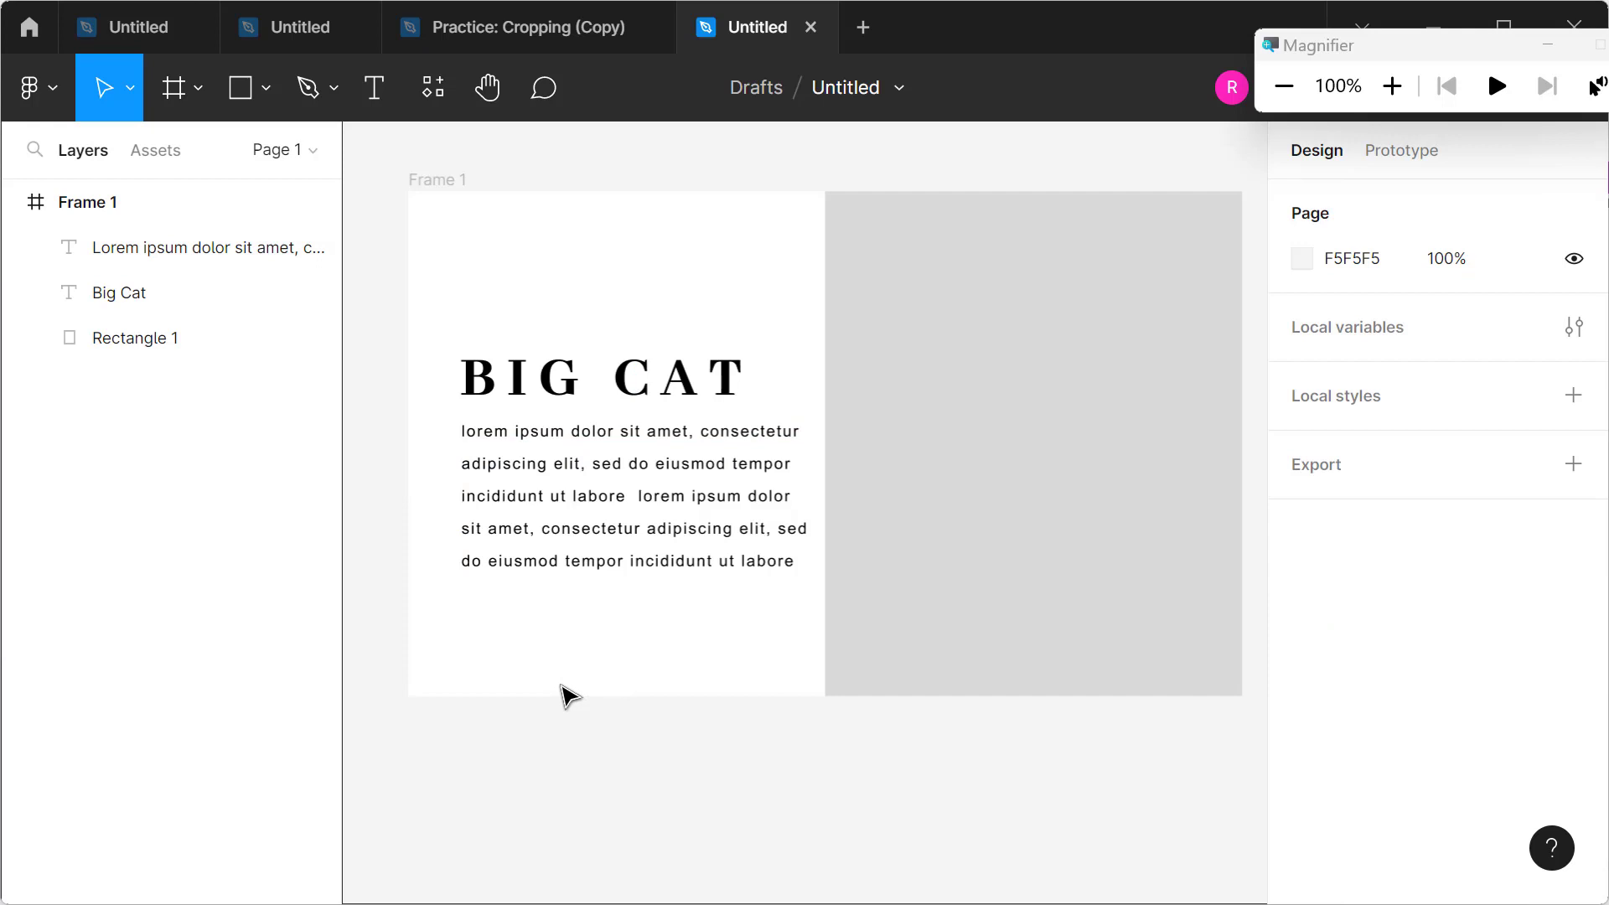
# Step: Move the BIG CAT heading and paragraph together up and to the left
pyautogui.click(532, 381)
pyautogui.keyDown('shift'); pyautogui.click(561, 506); pyautogui.keyUp('shift')
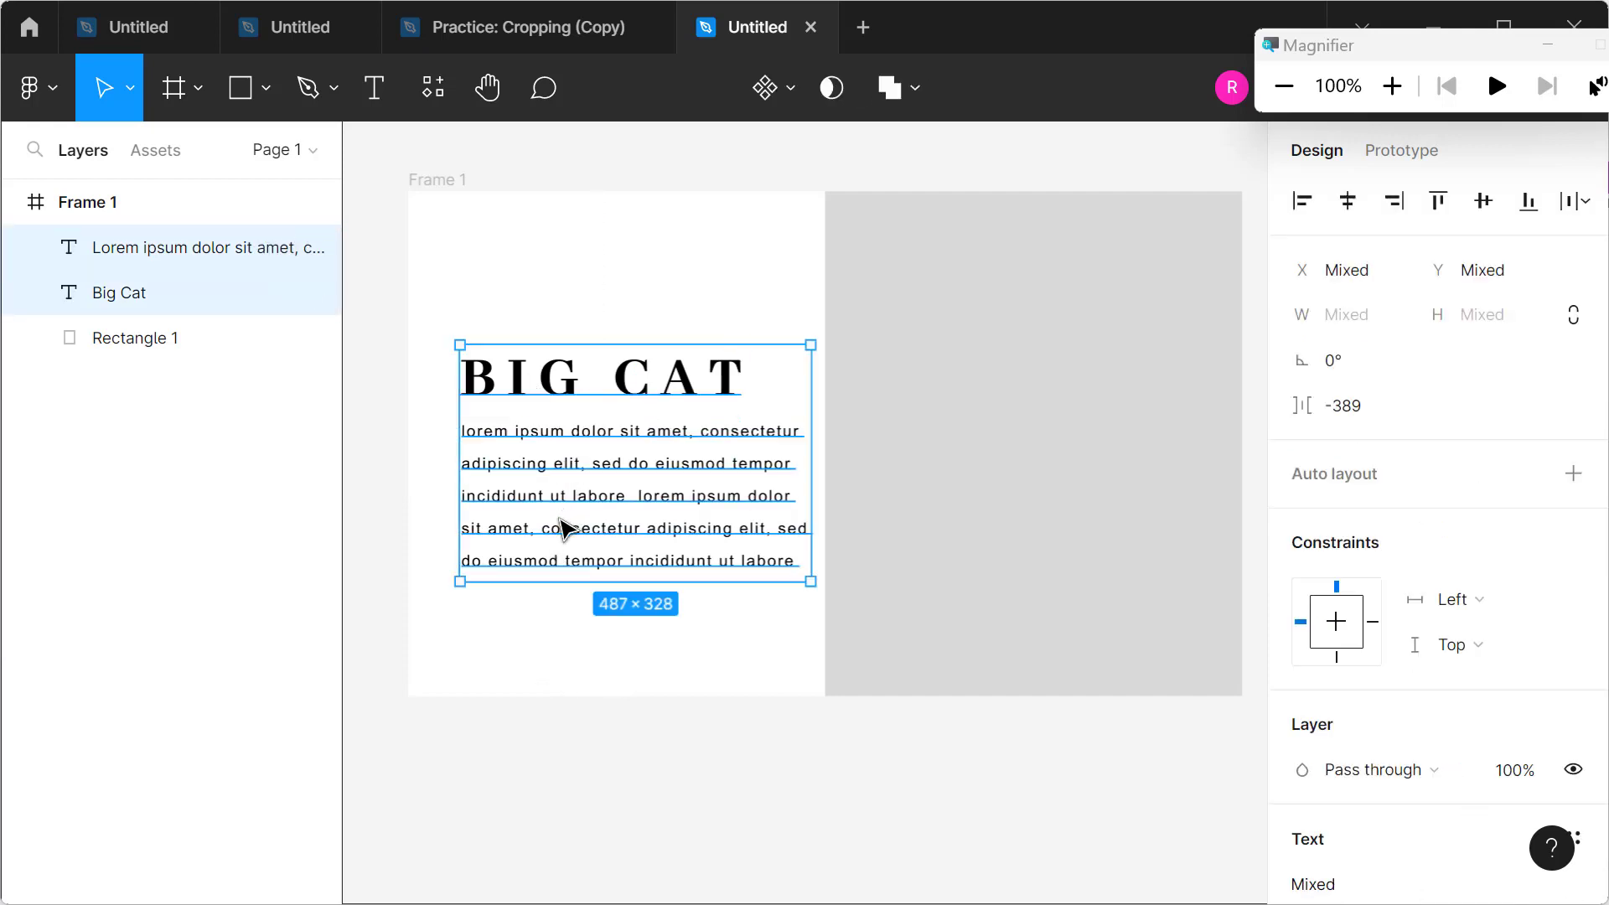
pyautogui.moveTo(561, 528); pyautogui.dragTo(549, 528)
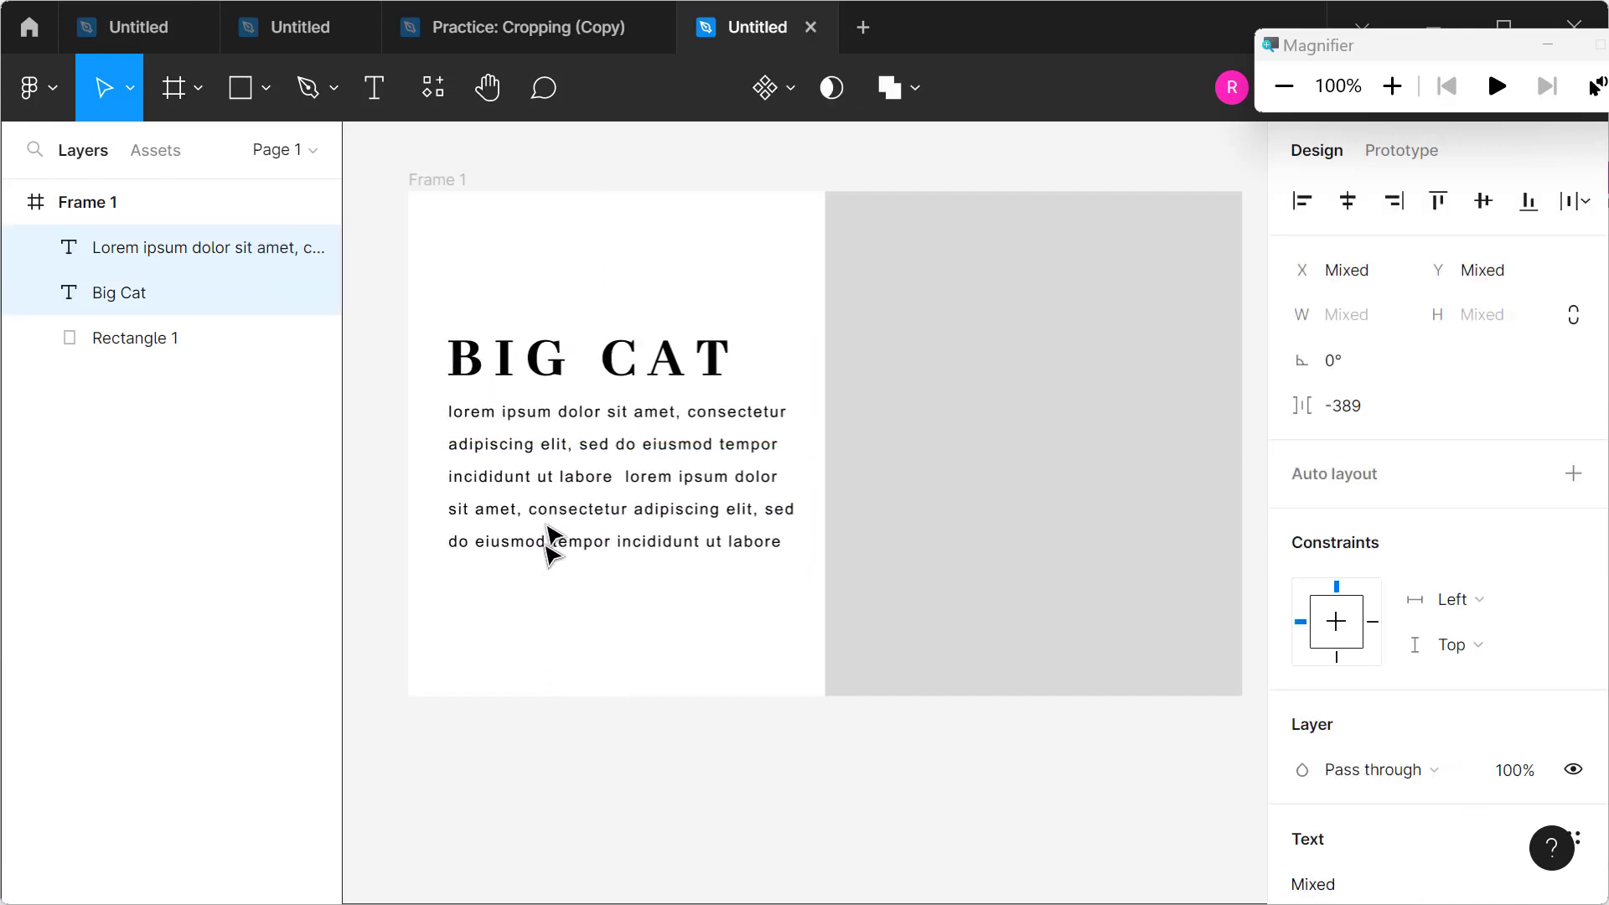
pyautogui.click(536, 650)
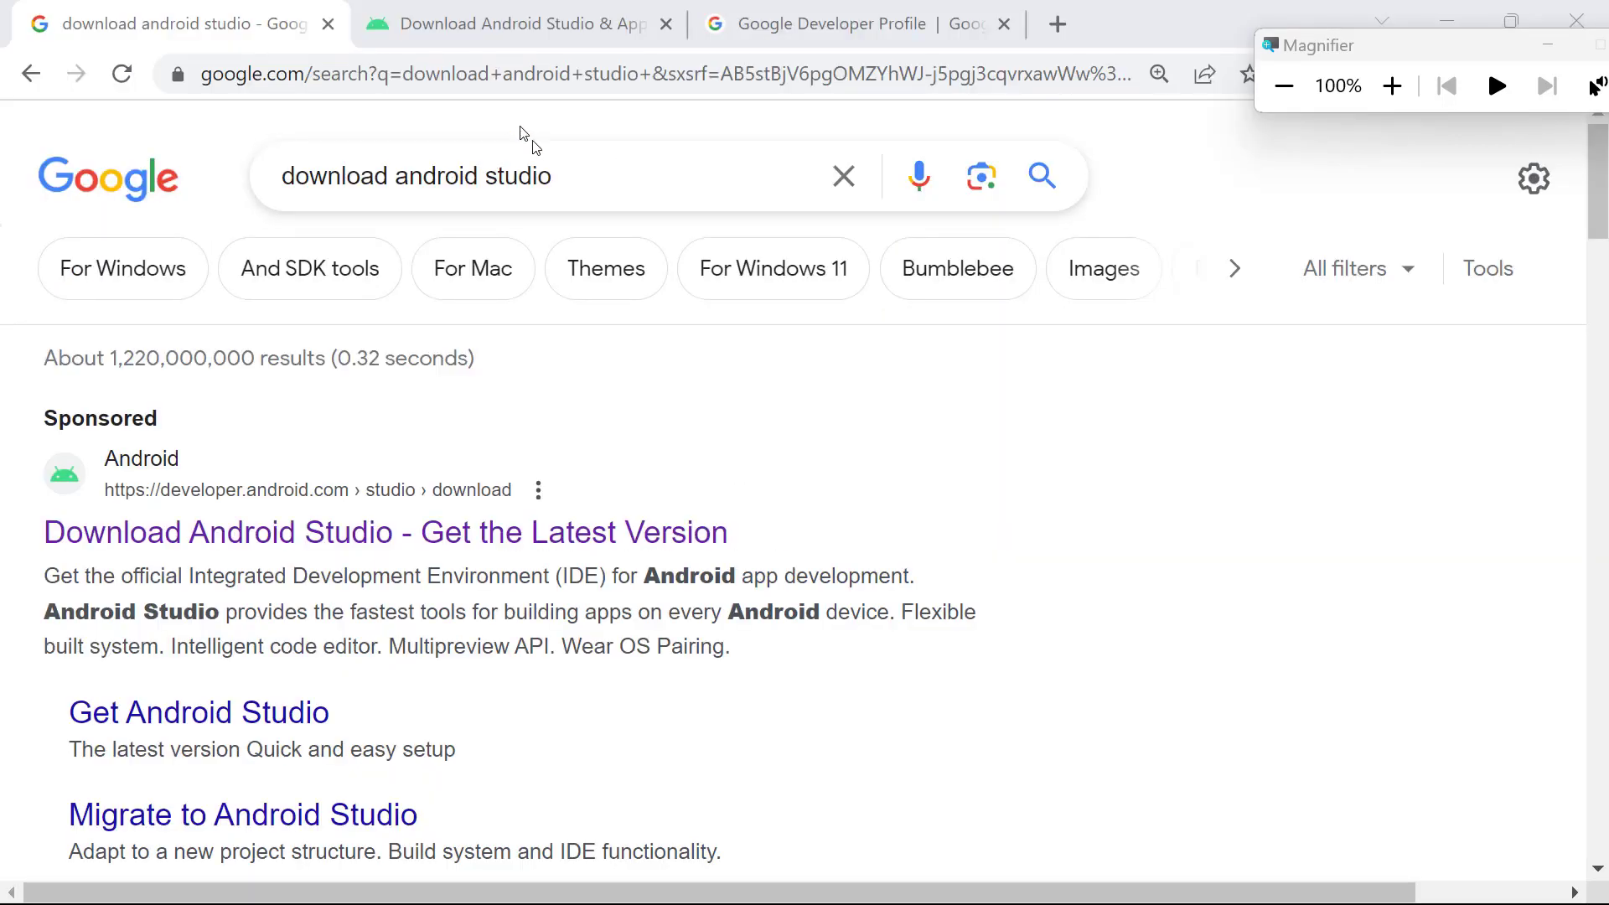
# Step: Replace the Google query with 'unsplash' and search using the suggestion
pyautogui.moveTo(563, 176); pyautogui.dragTo(248, 111)
pyautogui.write('uns')
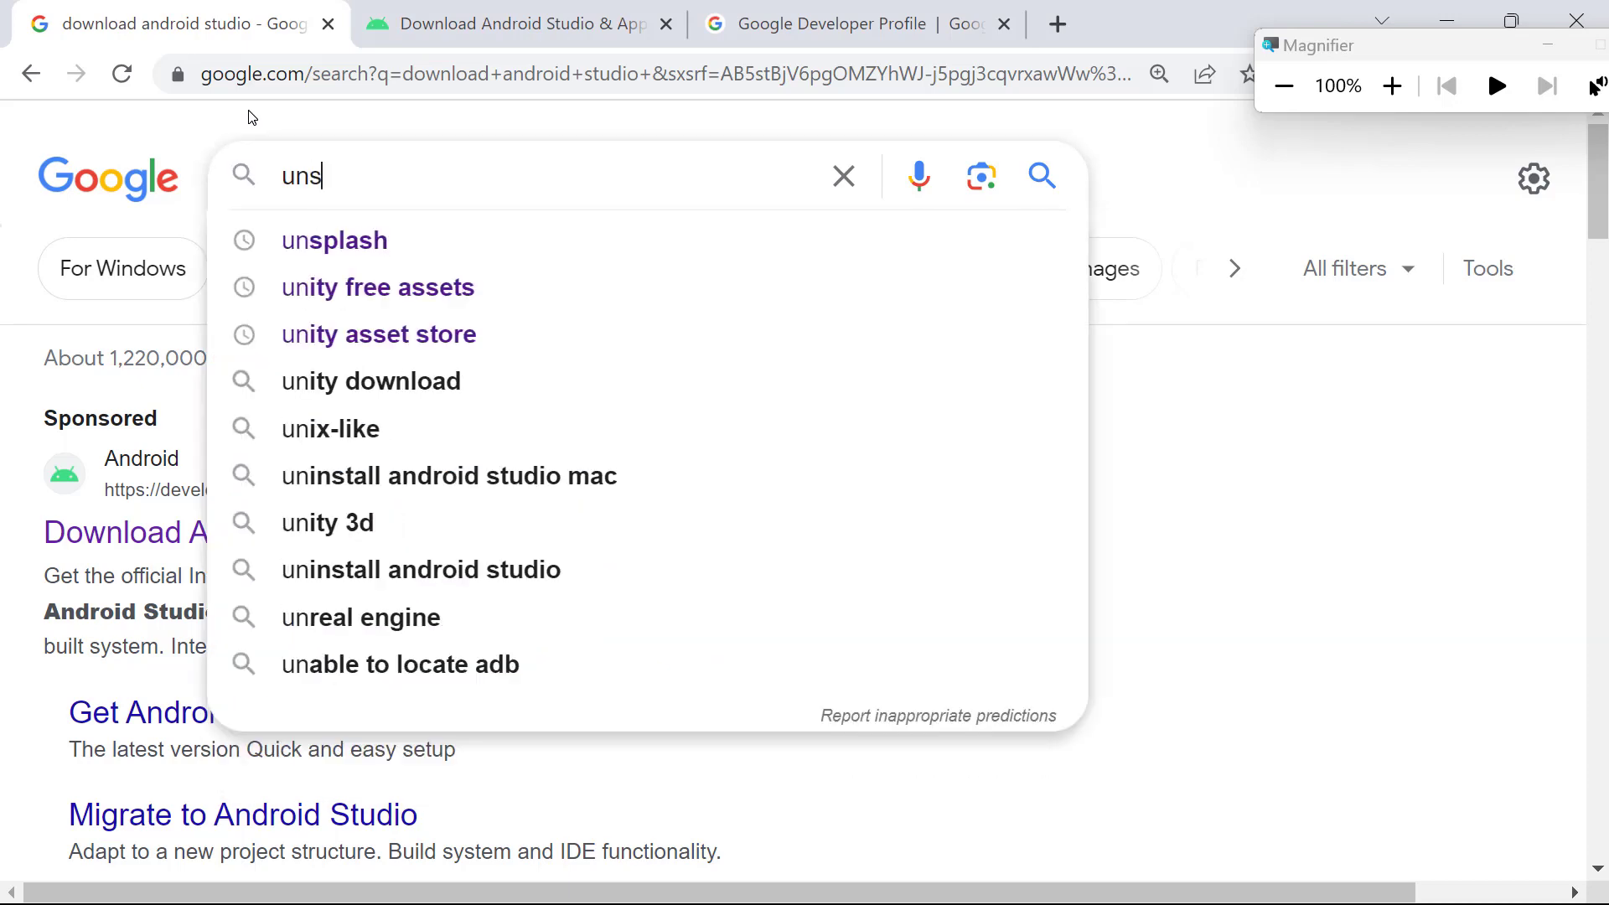
pyautogui.write('pa')
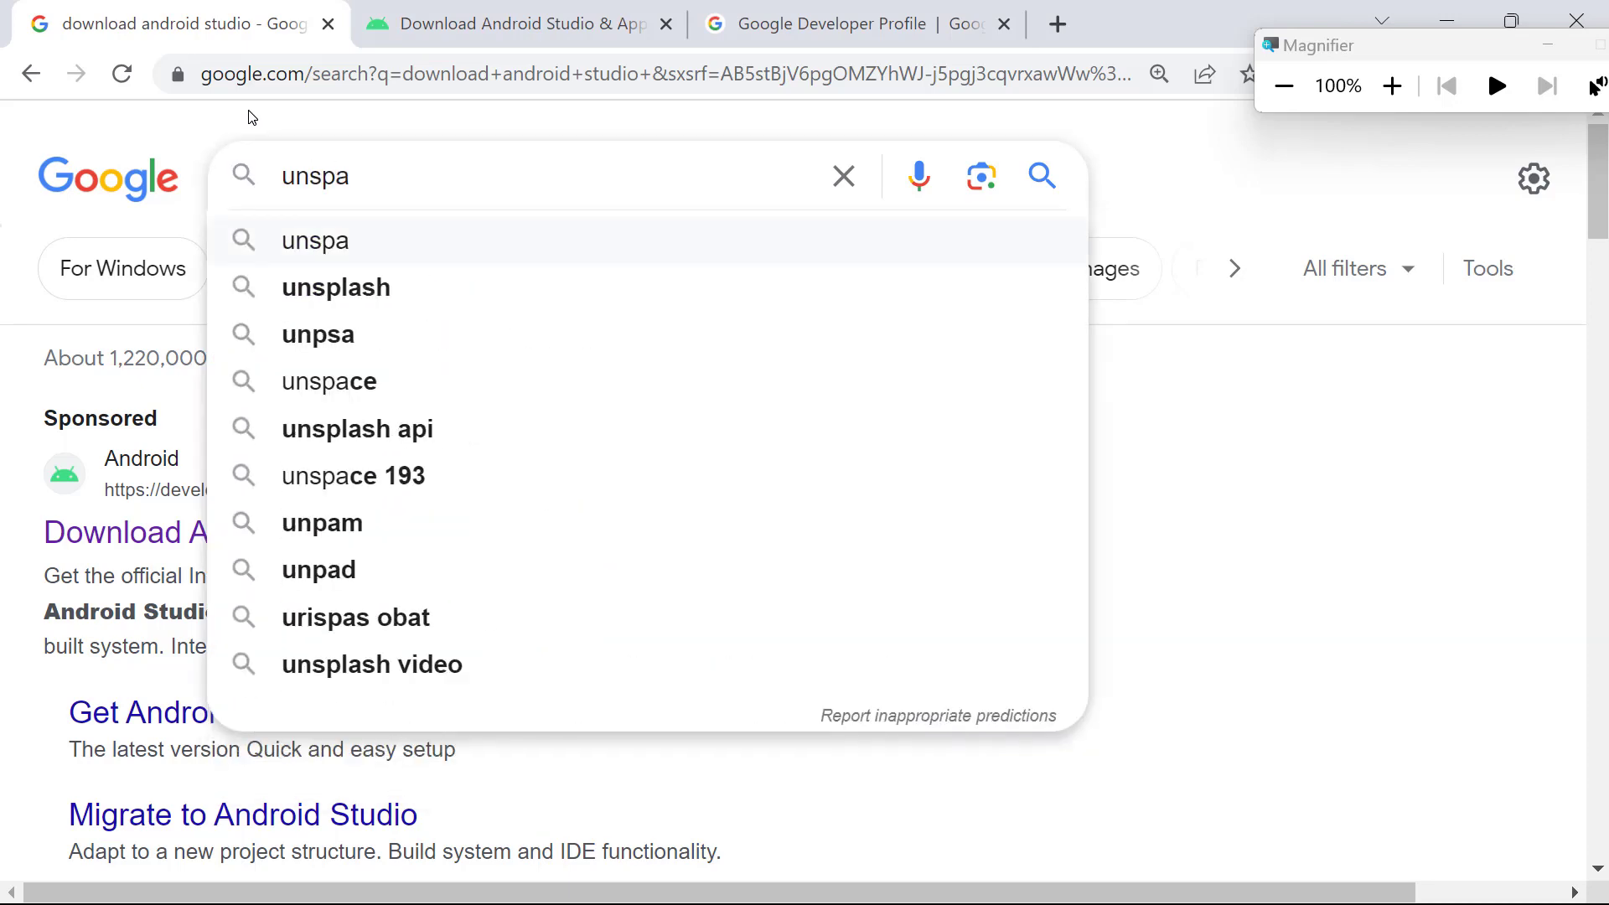
pyautogui.press('Down')
pyautogui.press('Return')
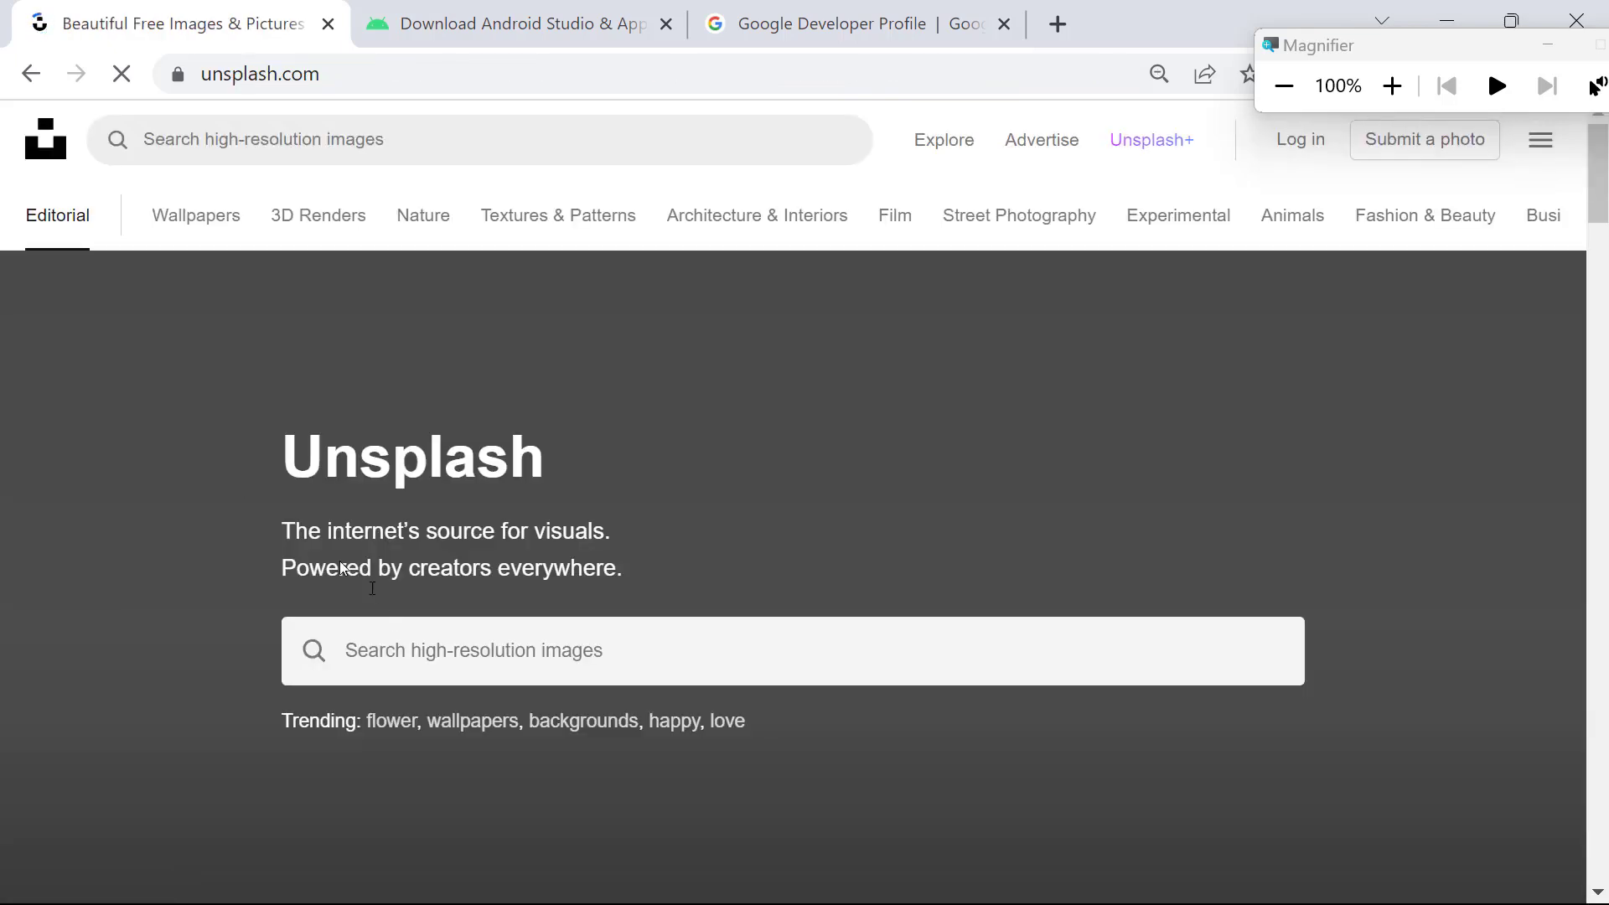
# Step: Search Unsplash for 'lion' and browse the results
pyautogui.click(472, 655)
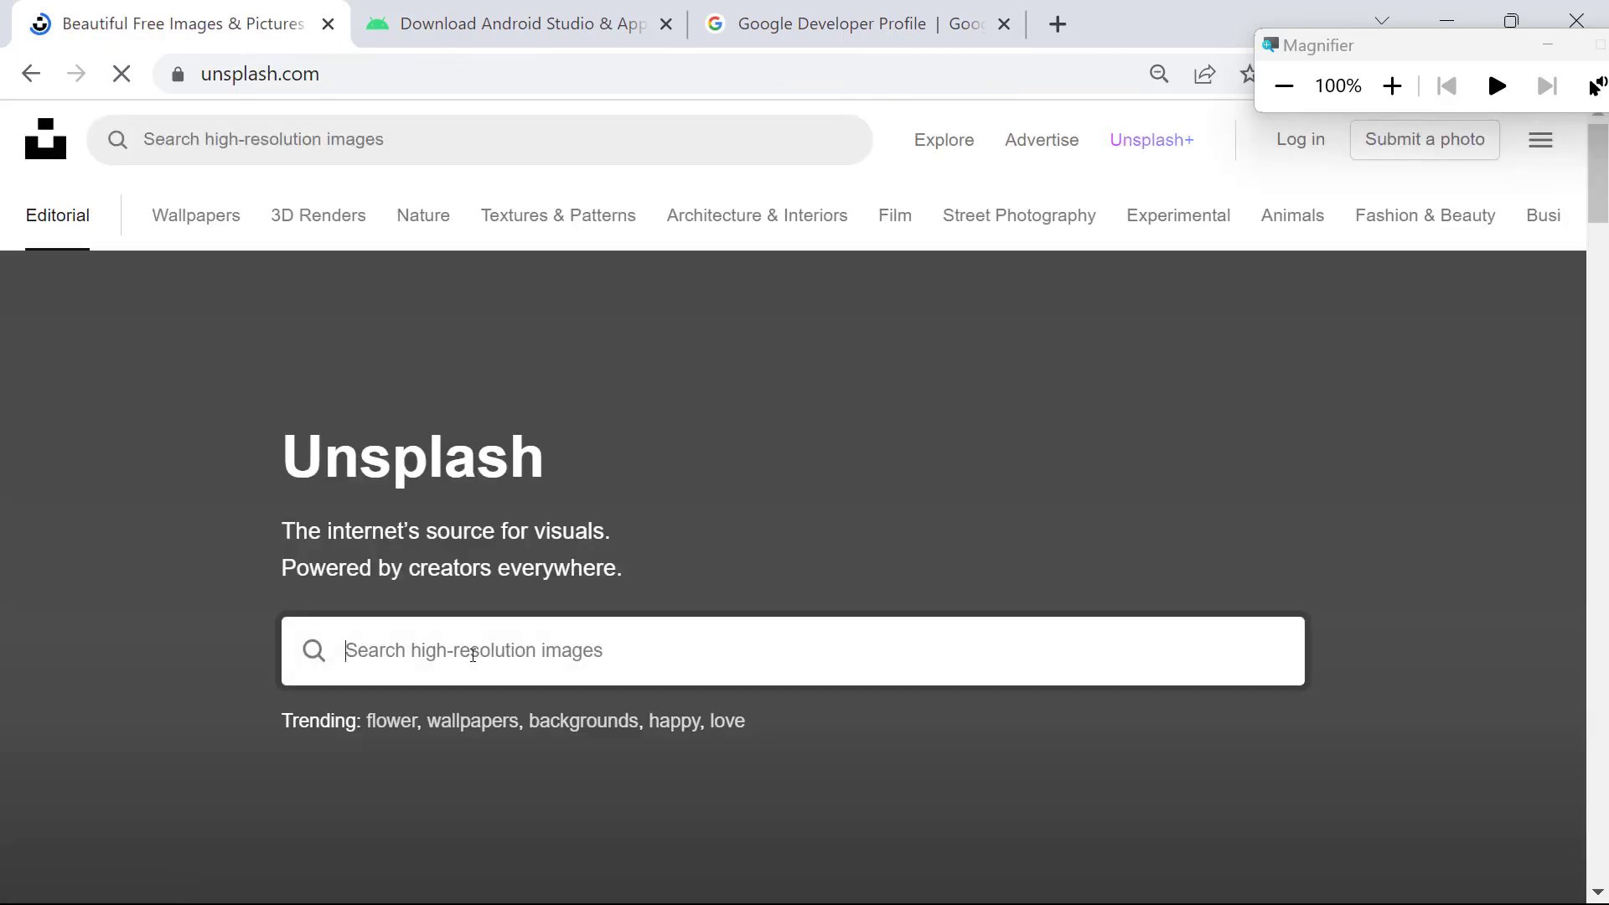
pyautogui.write('lion')
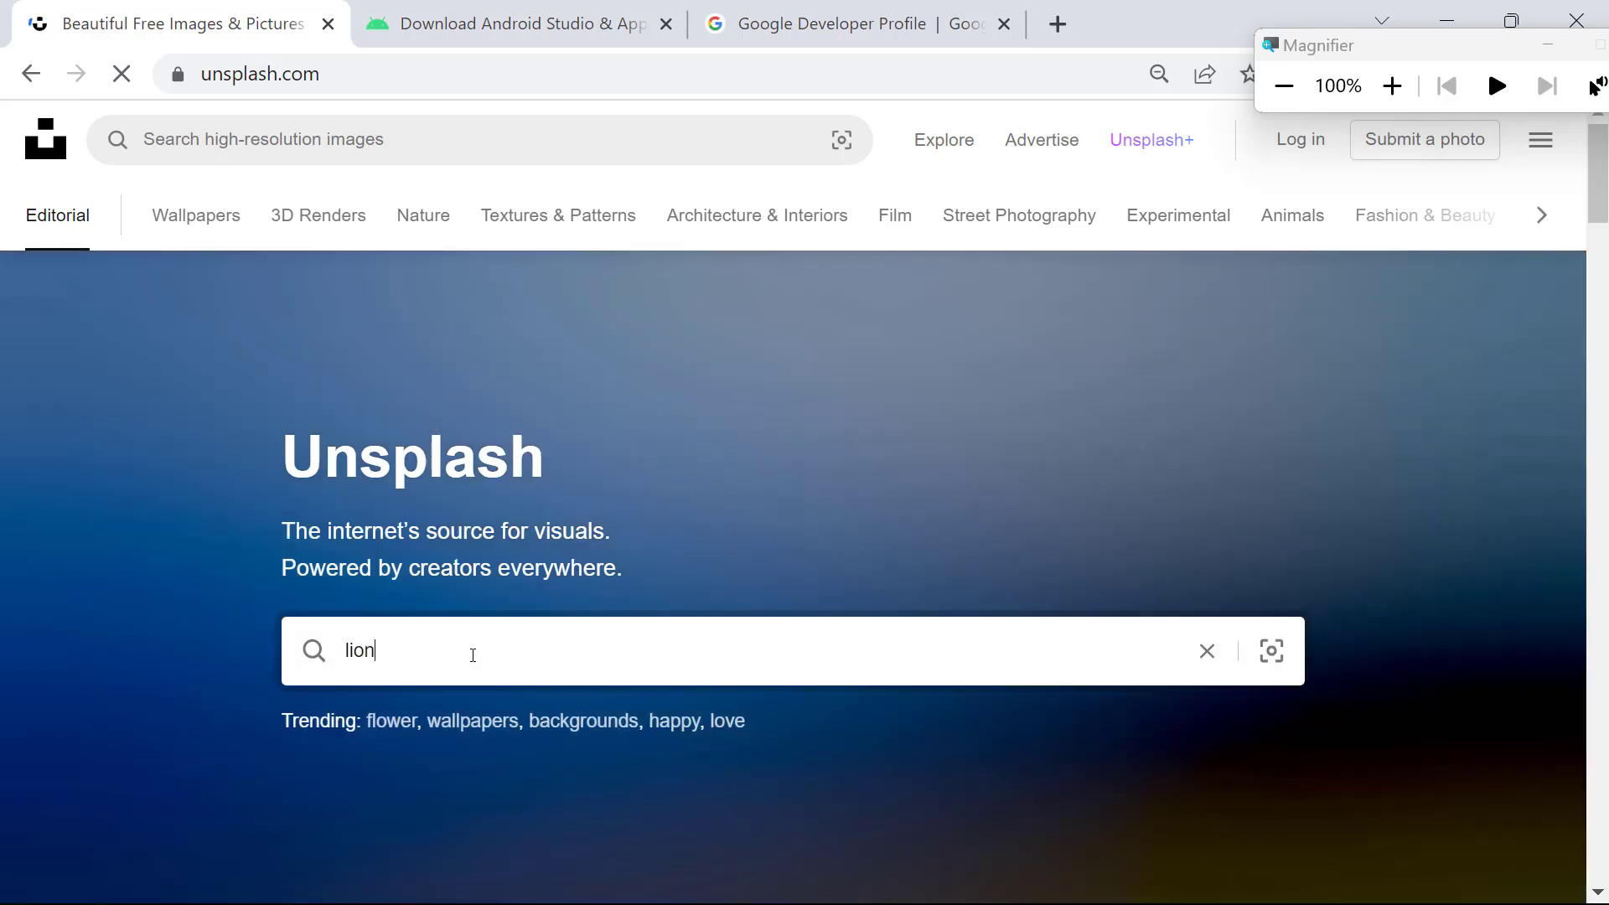
pyautogui.press('Return')
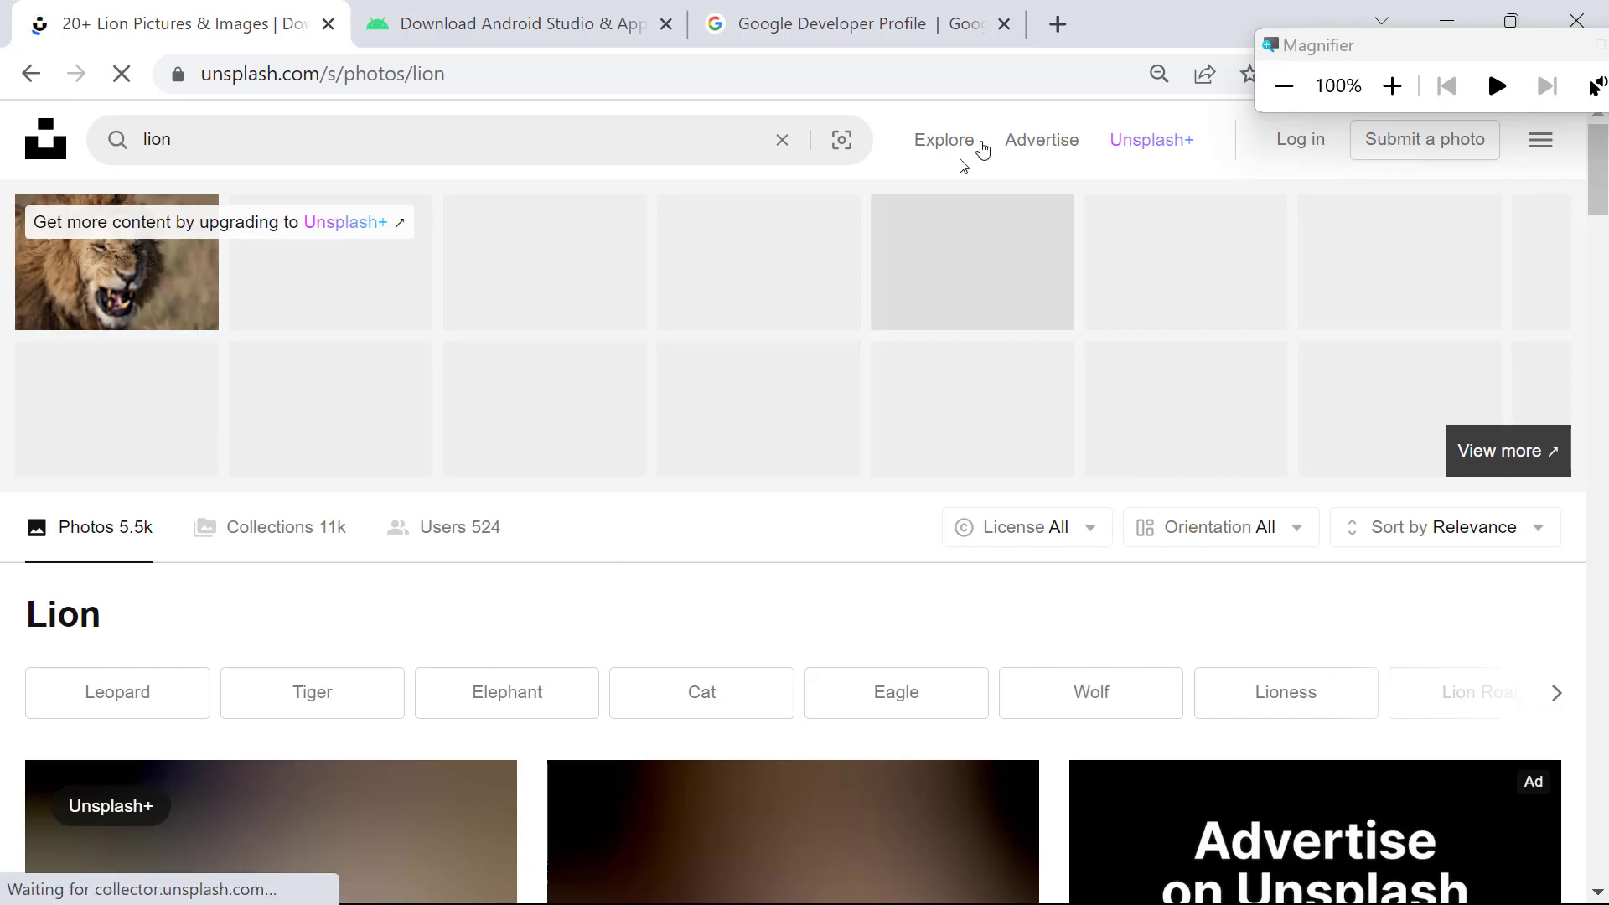
pyautogui.scroll(-5, 1000, 269)
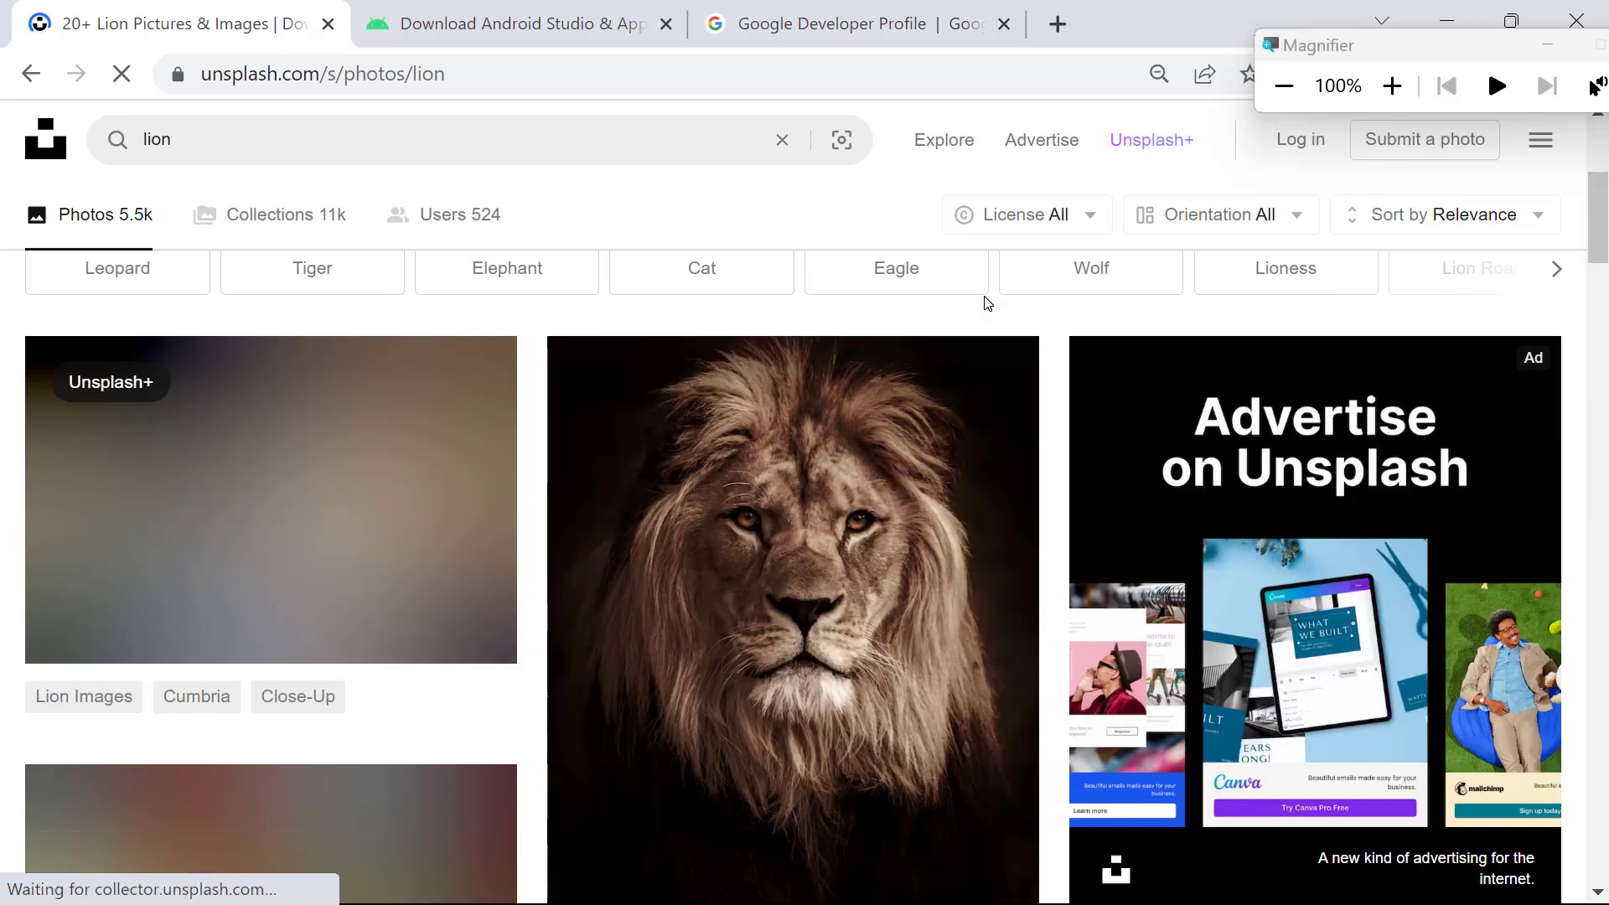
pyautogui.scroll(-2, 984, 295)
pyautogui.scroll(-2, 984, 295)
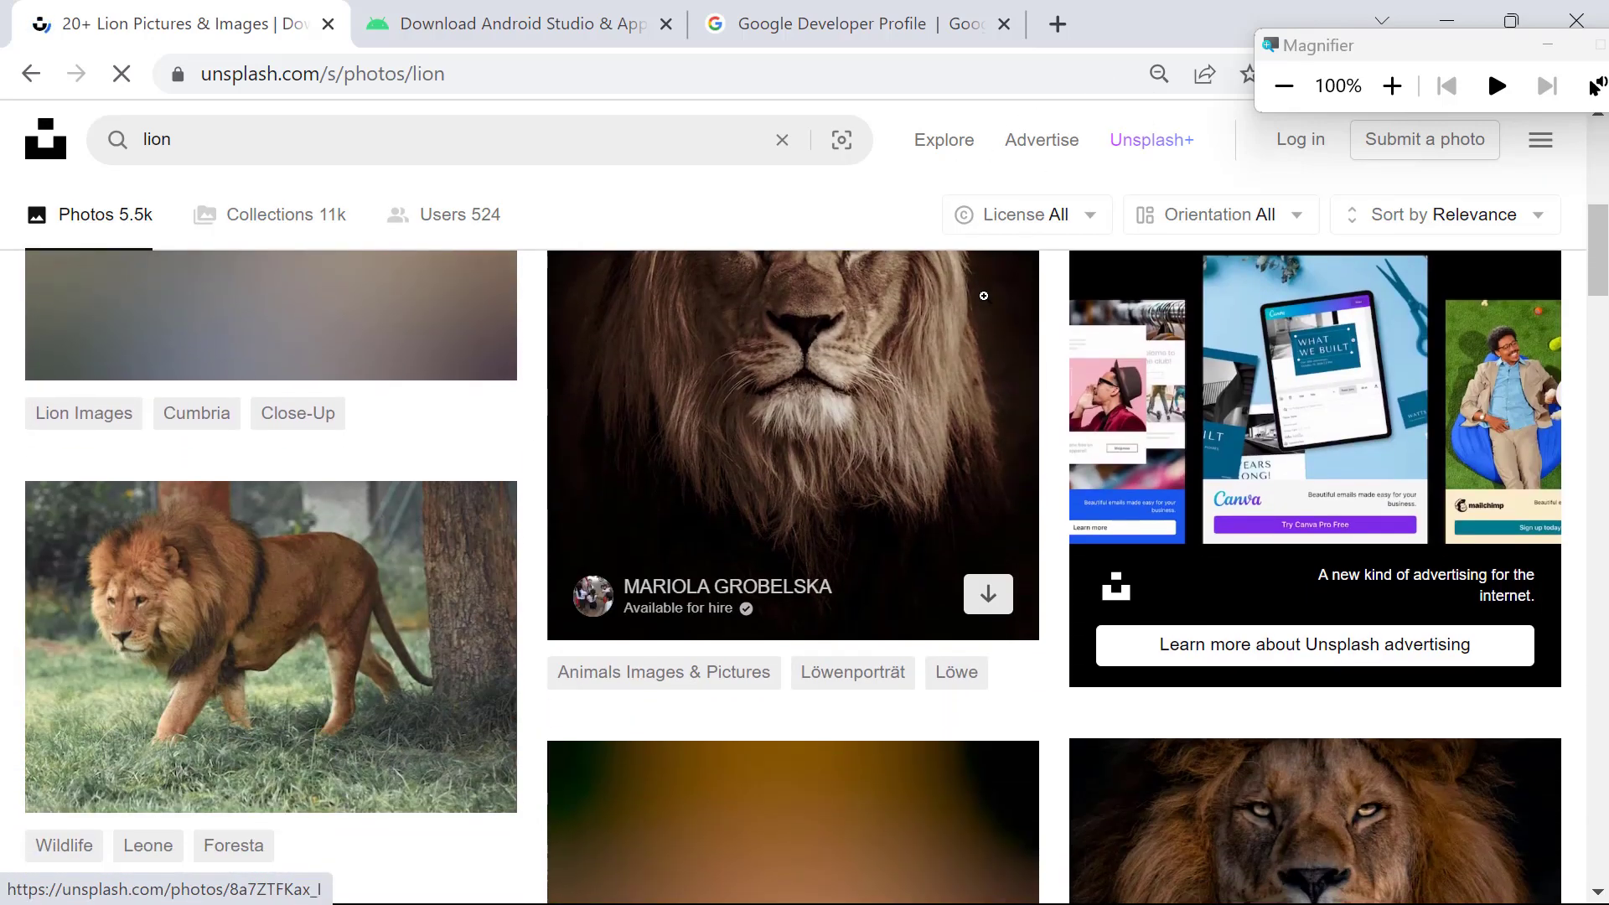
pyautogui.scroll(3, 984, 295)
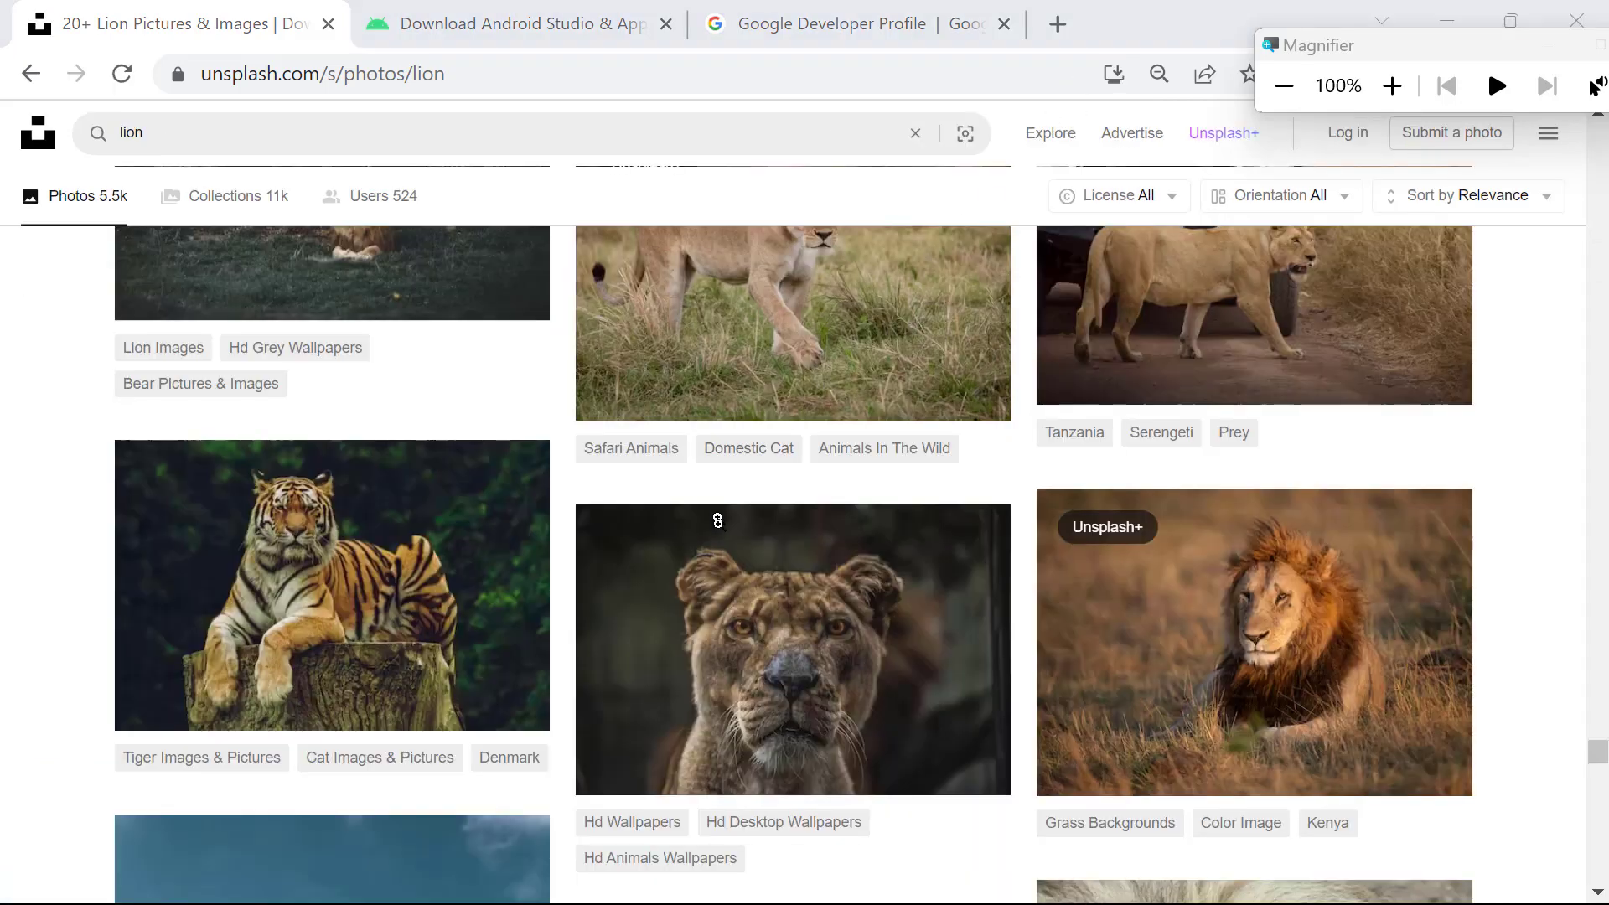
pyautogui.scroll(-2, 717, 521)
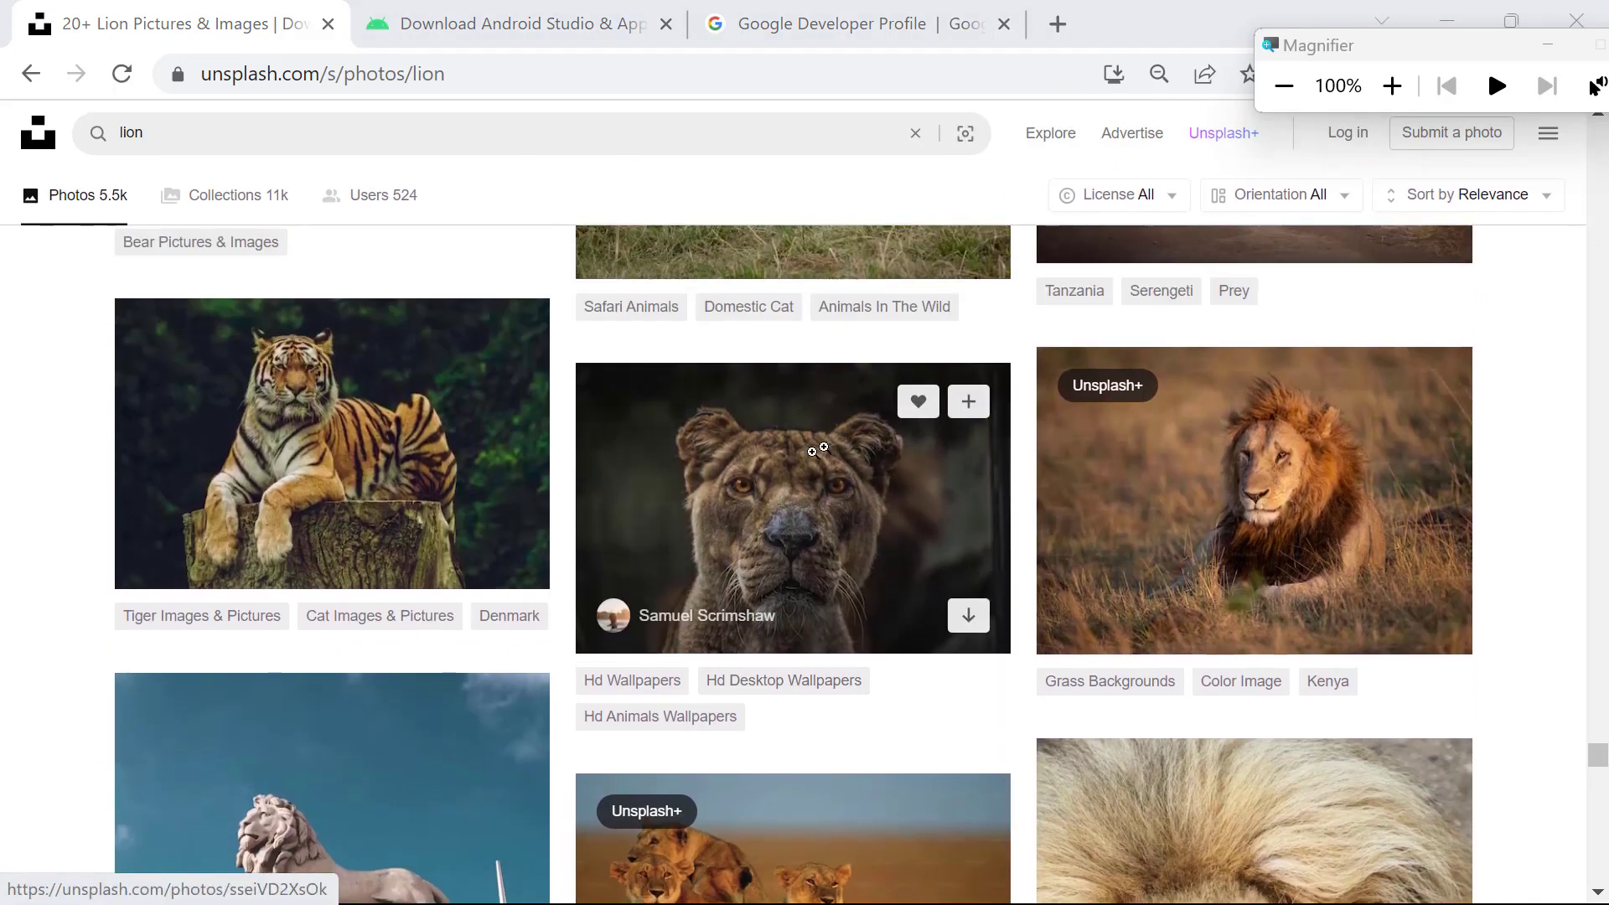
# Step: Download the close-up lioness photo, dismiss the thank-you popup and return to Figma
pyautogui.rightClick(788, 468)
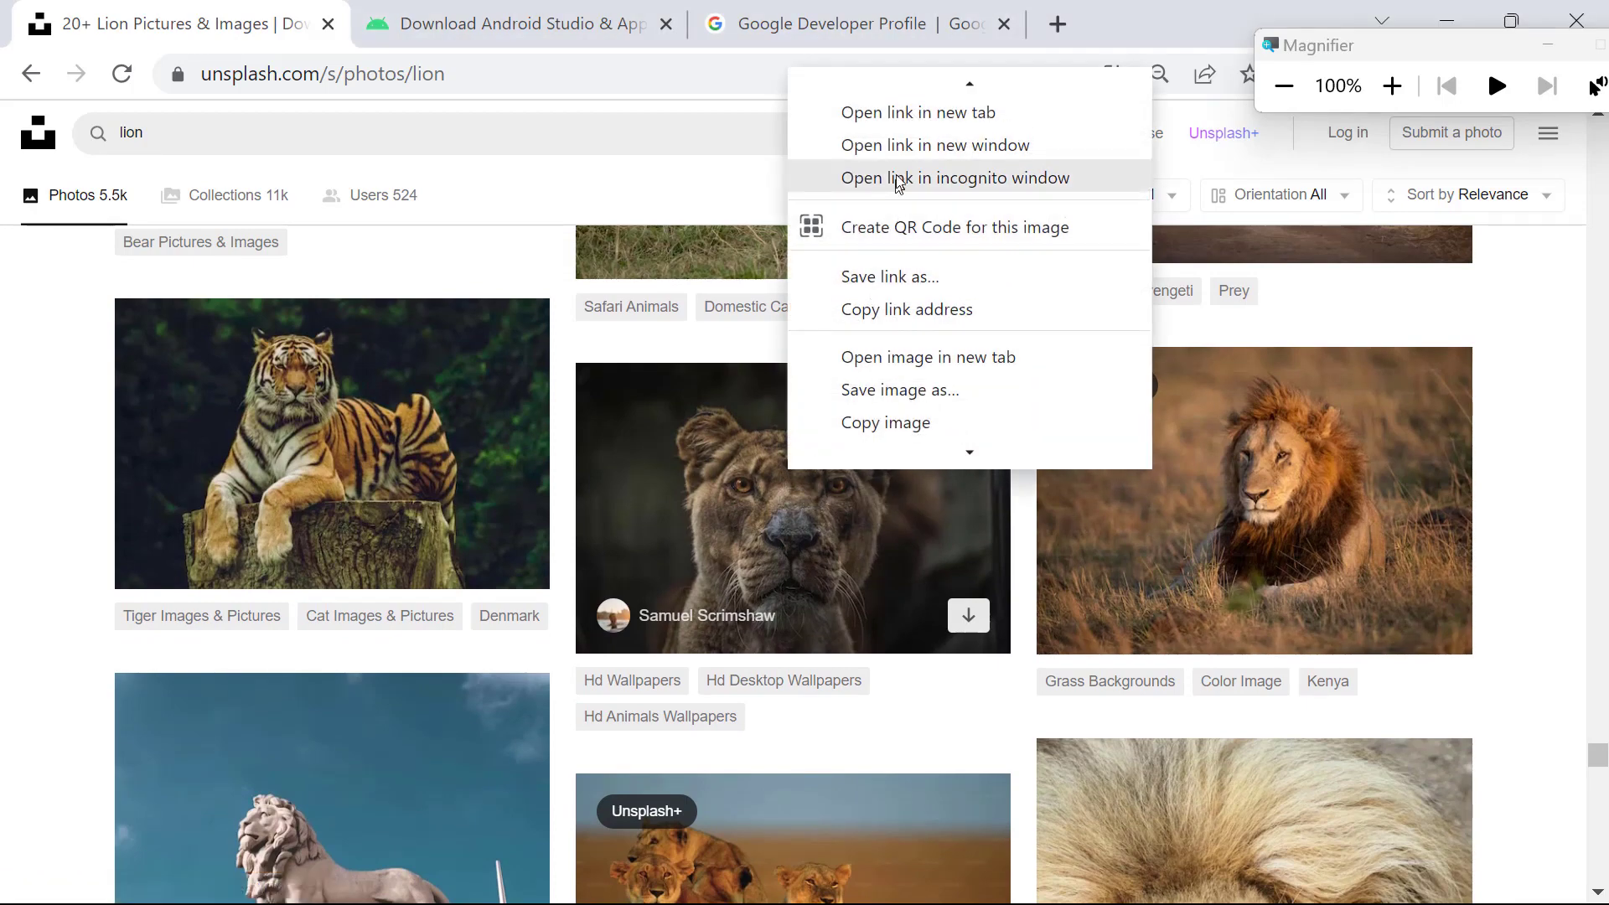
pyautogui.click(692, 377)
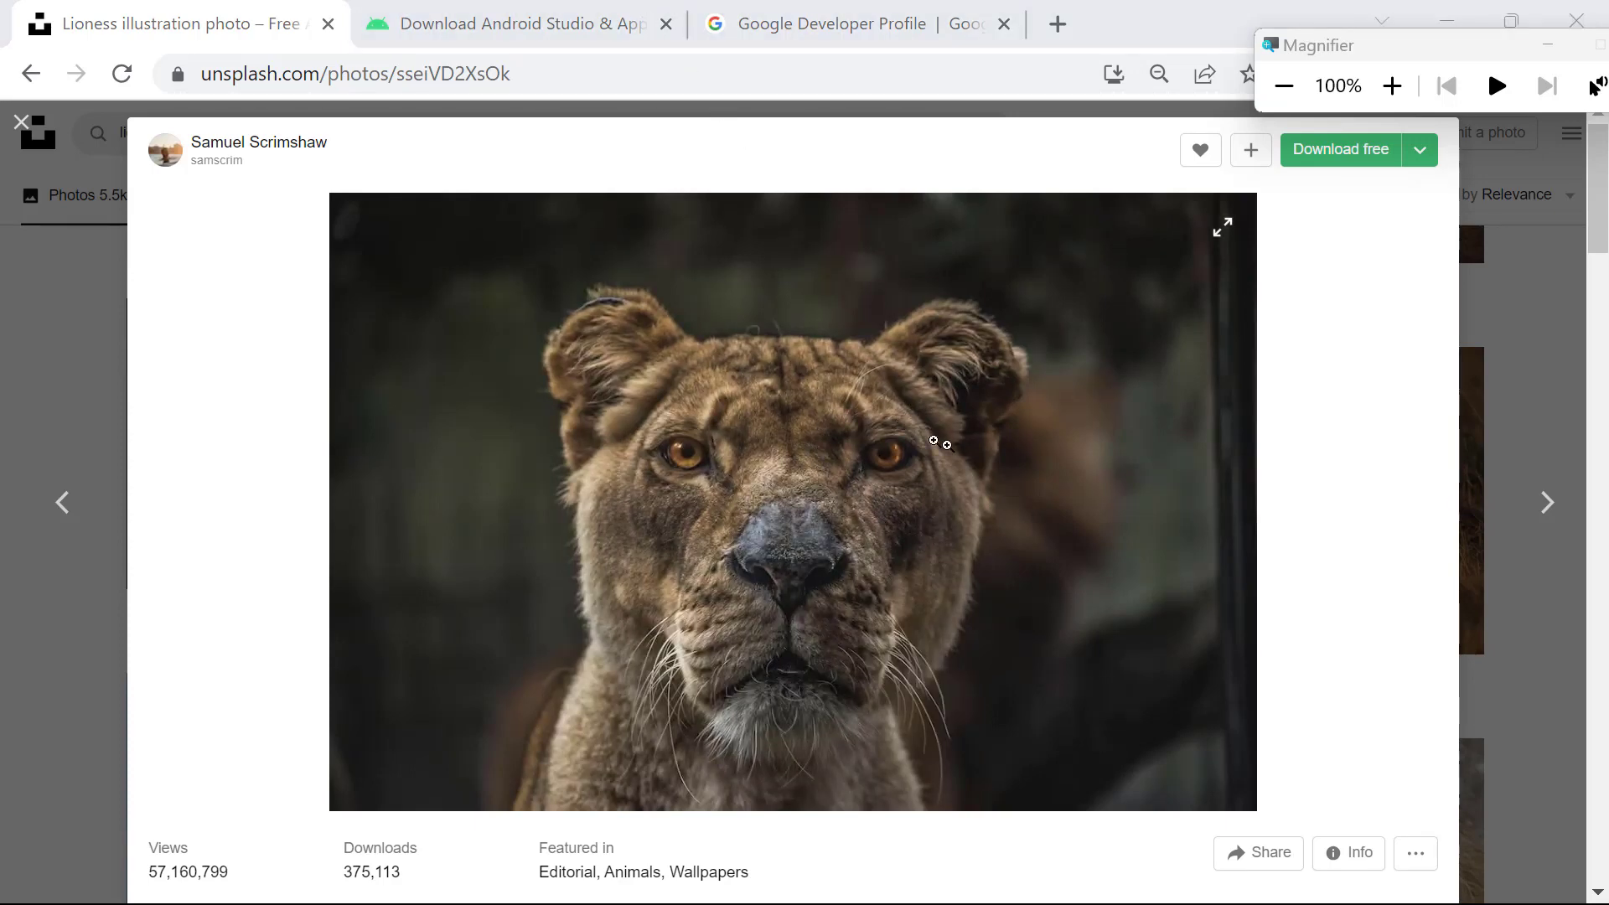
pyautogui.click(1338, 155)
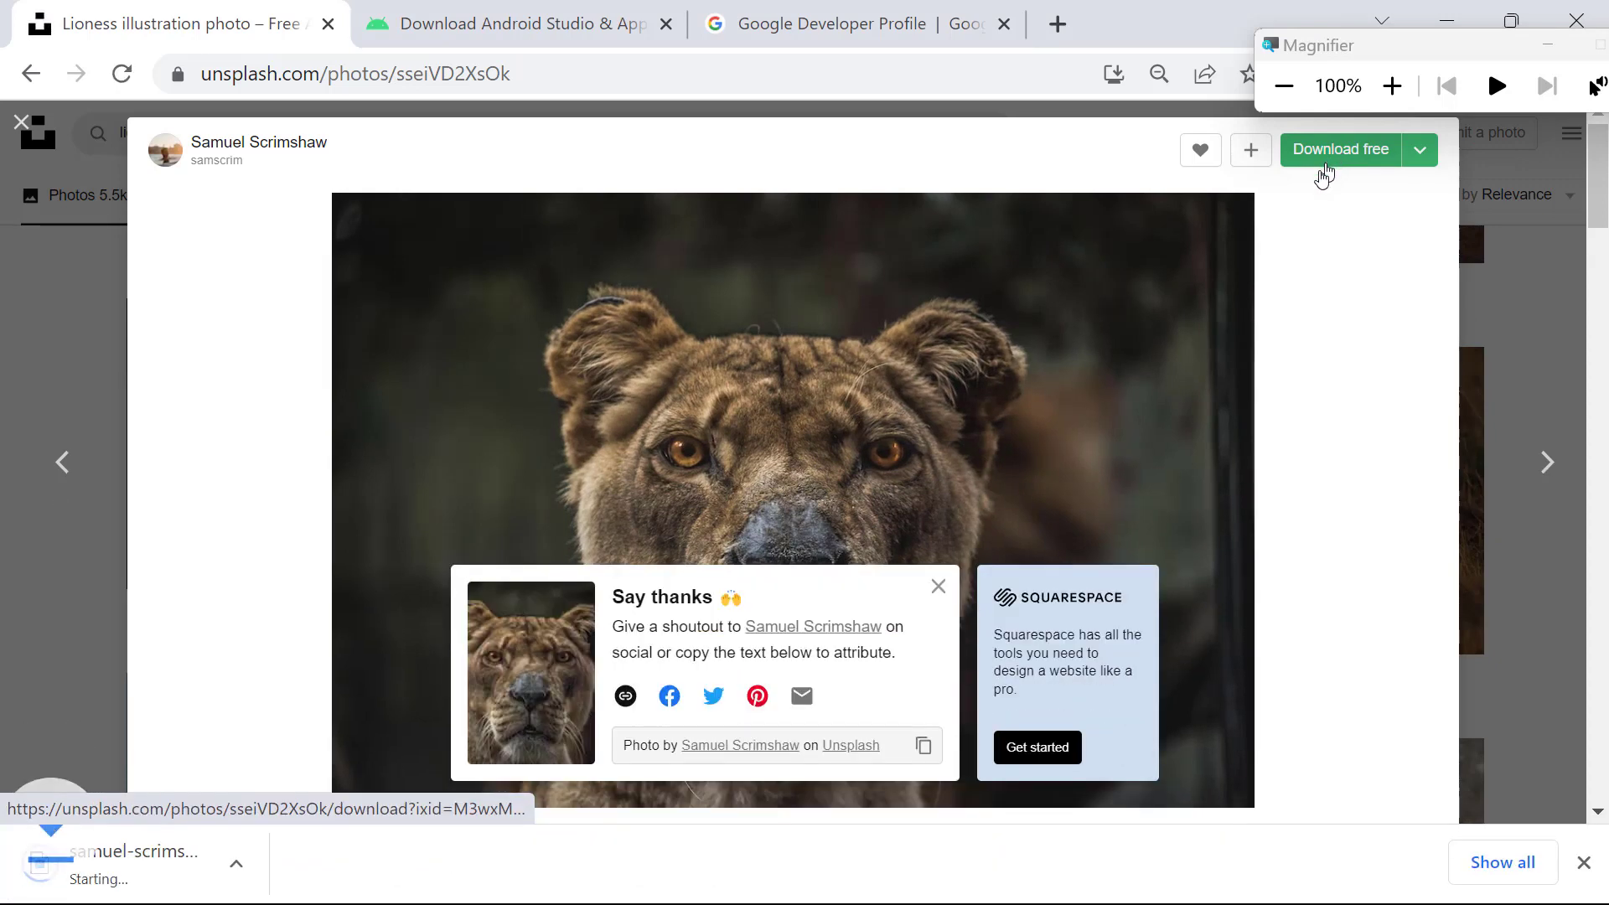
pyautogui.click(937, 587)
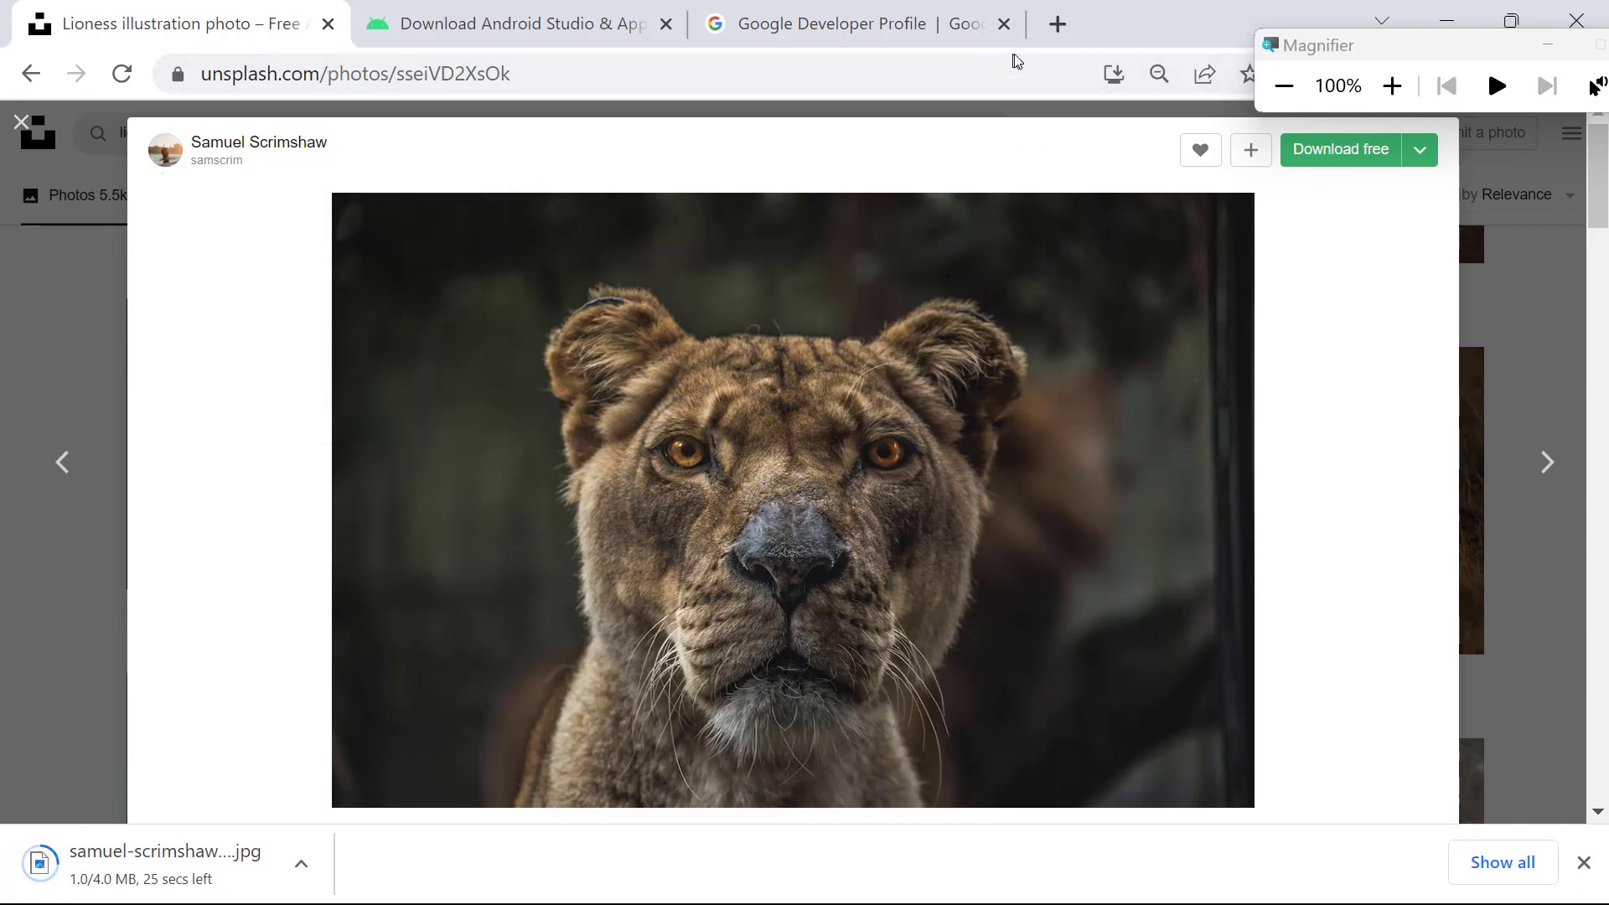
pyautogui.hotkey('alt', 'Tab')
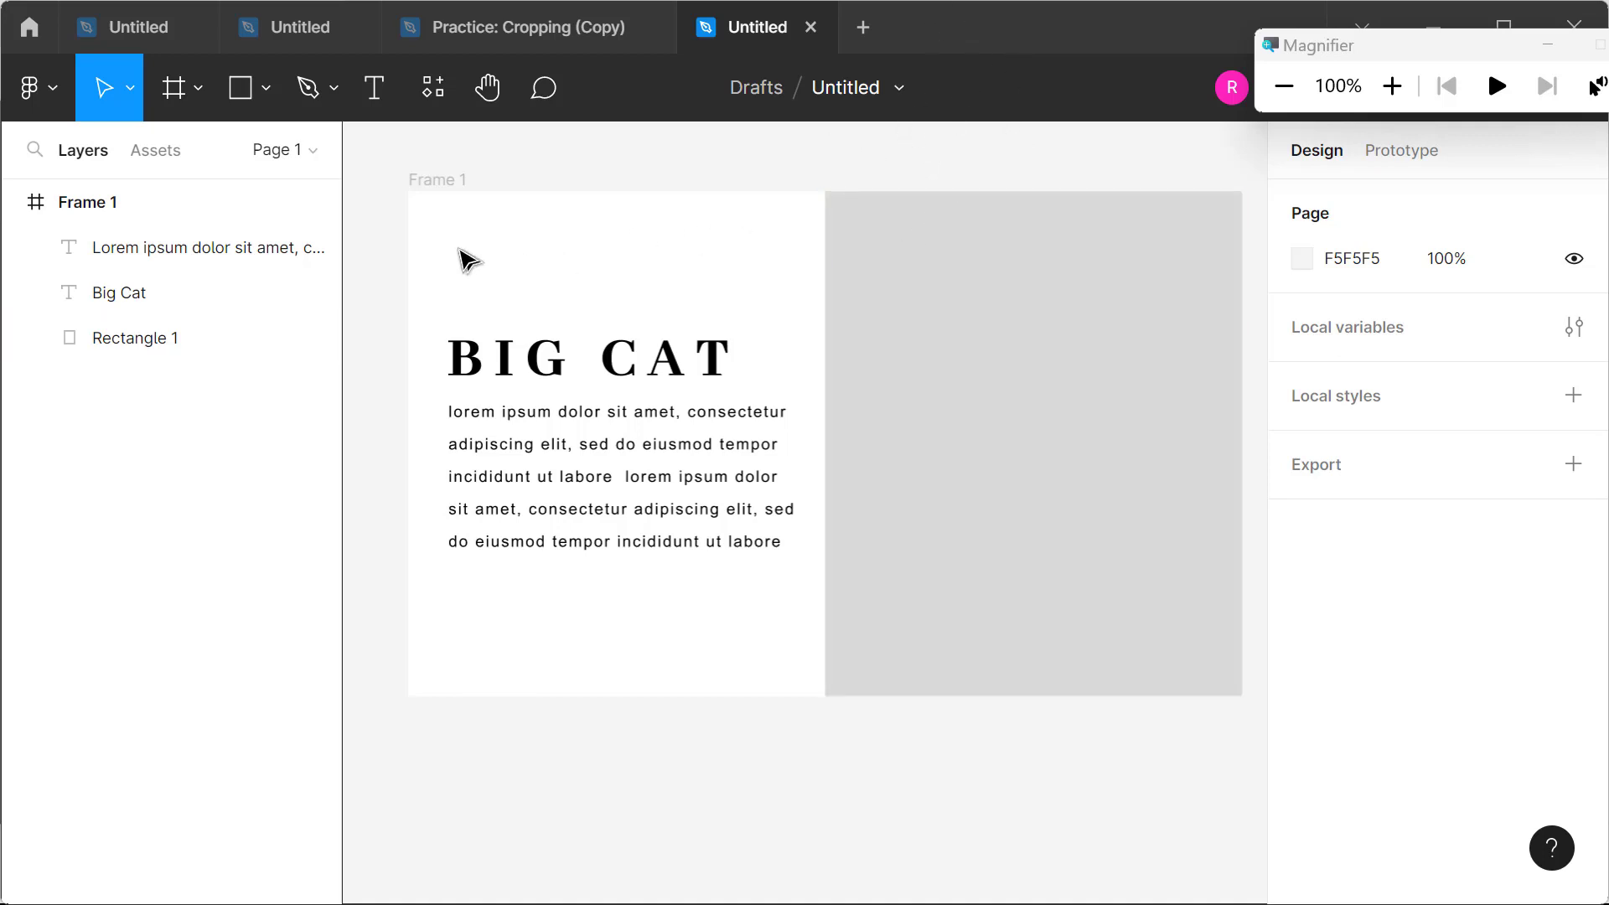
# Step: Place the downloaded lioness JPG into Frame 1 as an image layer
pyautogui.click(131, 211)
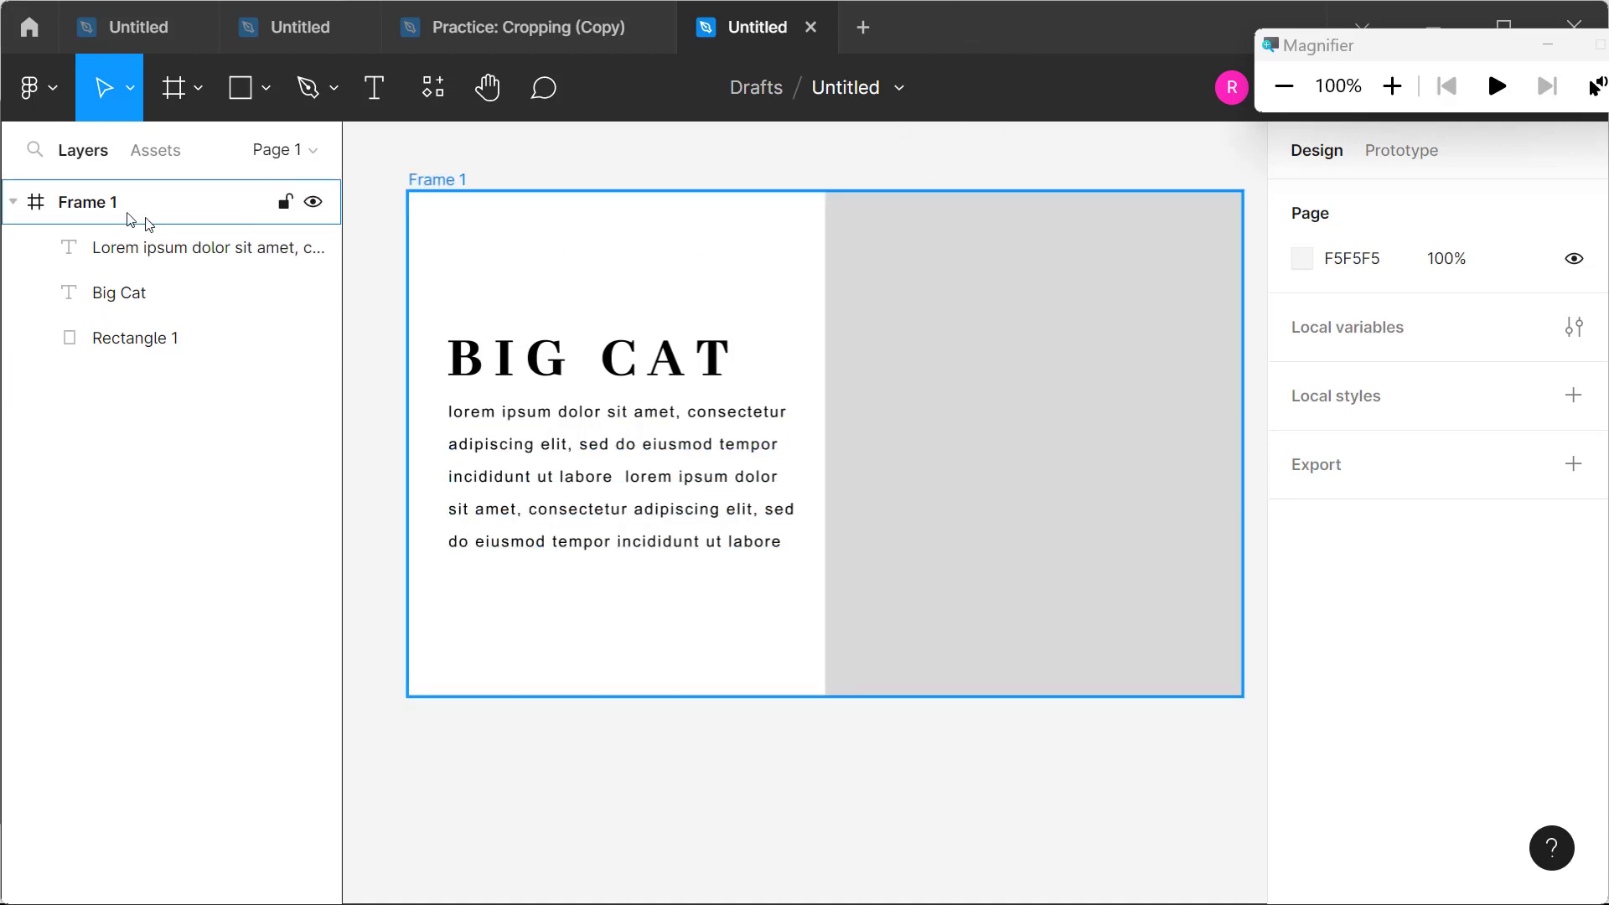
pyautogui.click(265, 87)
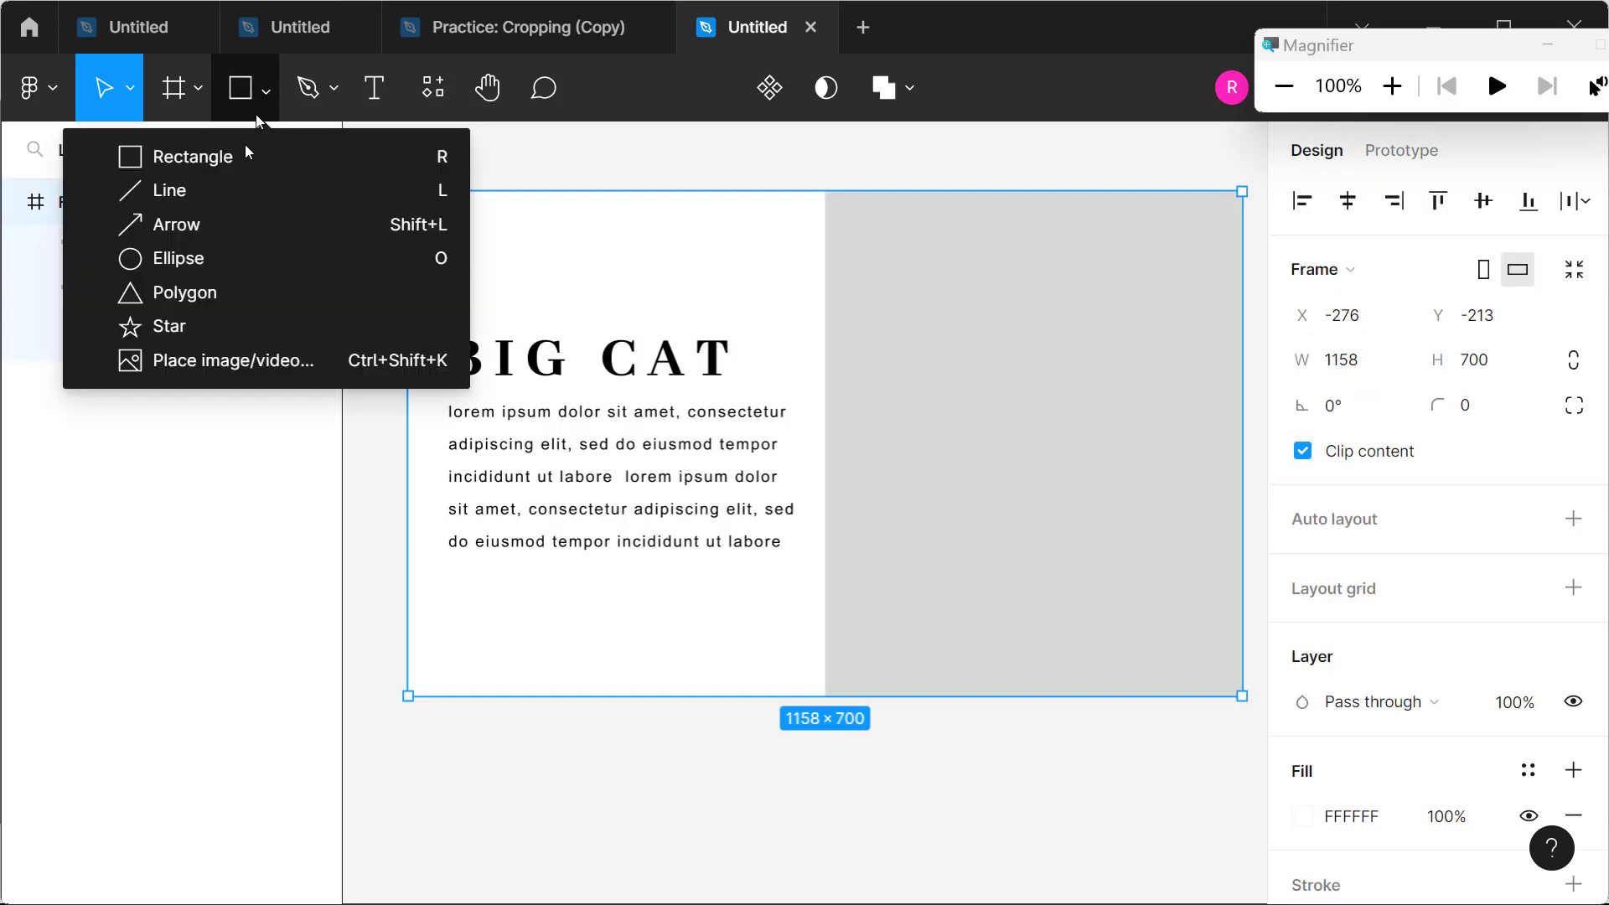
pyautogui.click(232, 369)
pyautogui.click(408, 220)
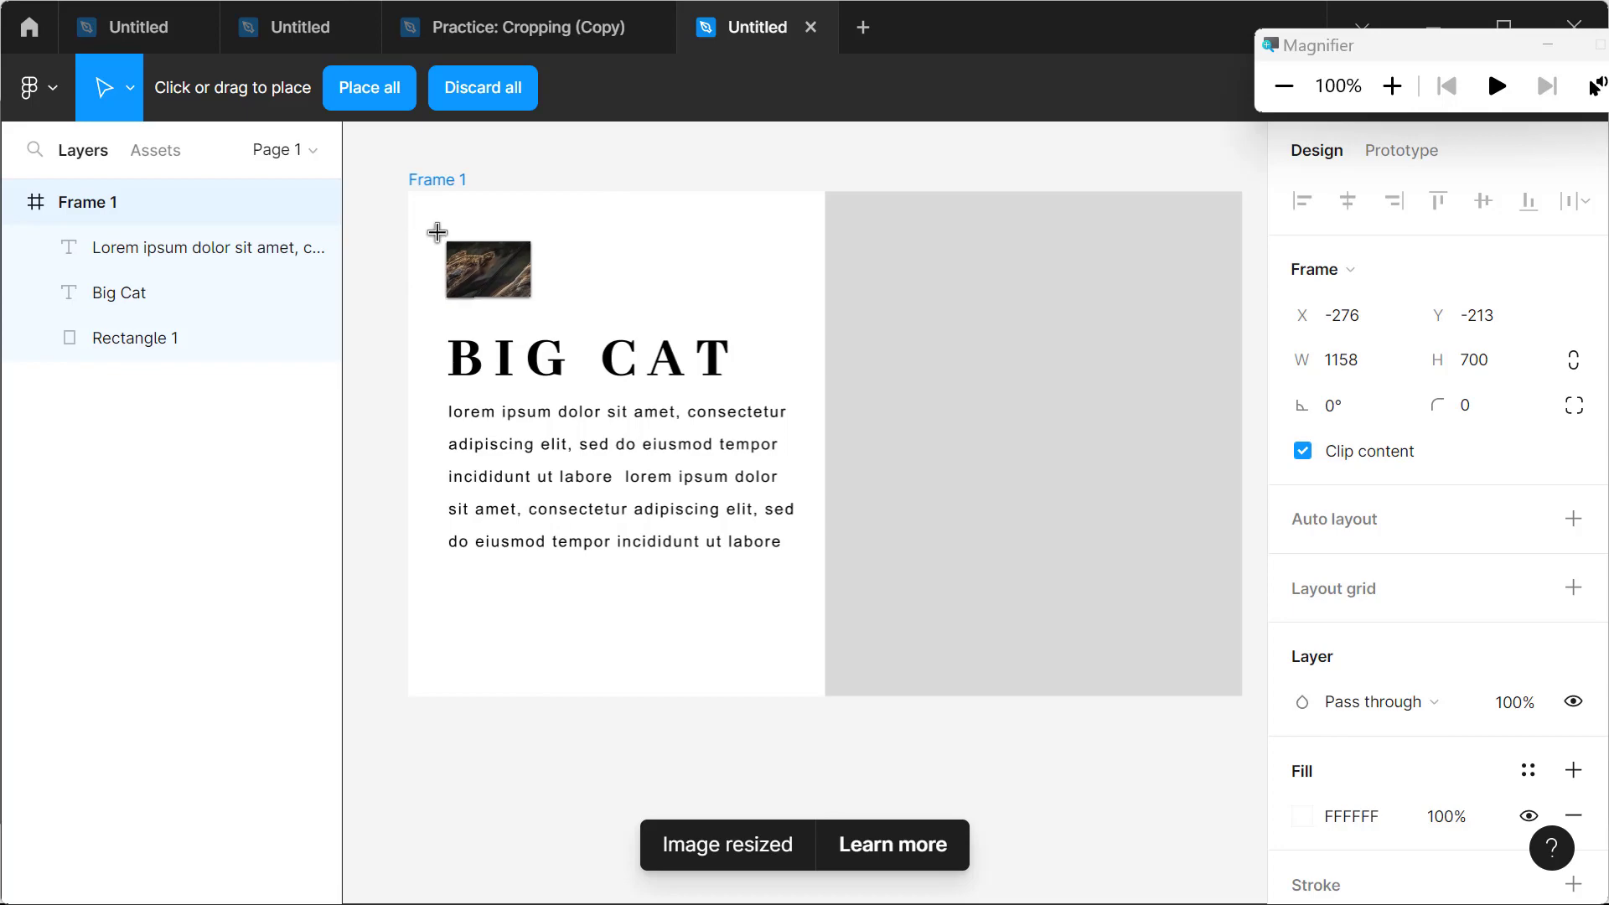
pyautogui.click(449, 251)
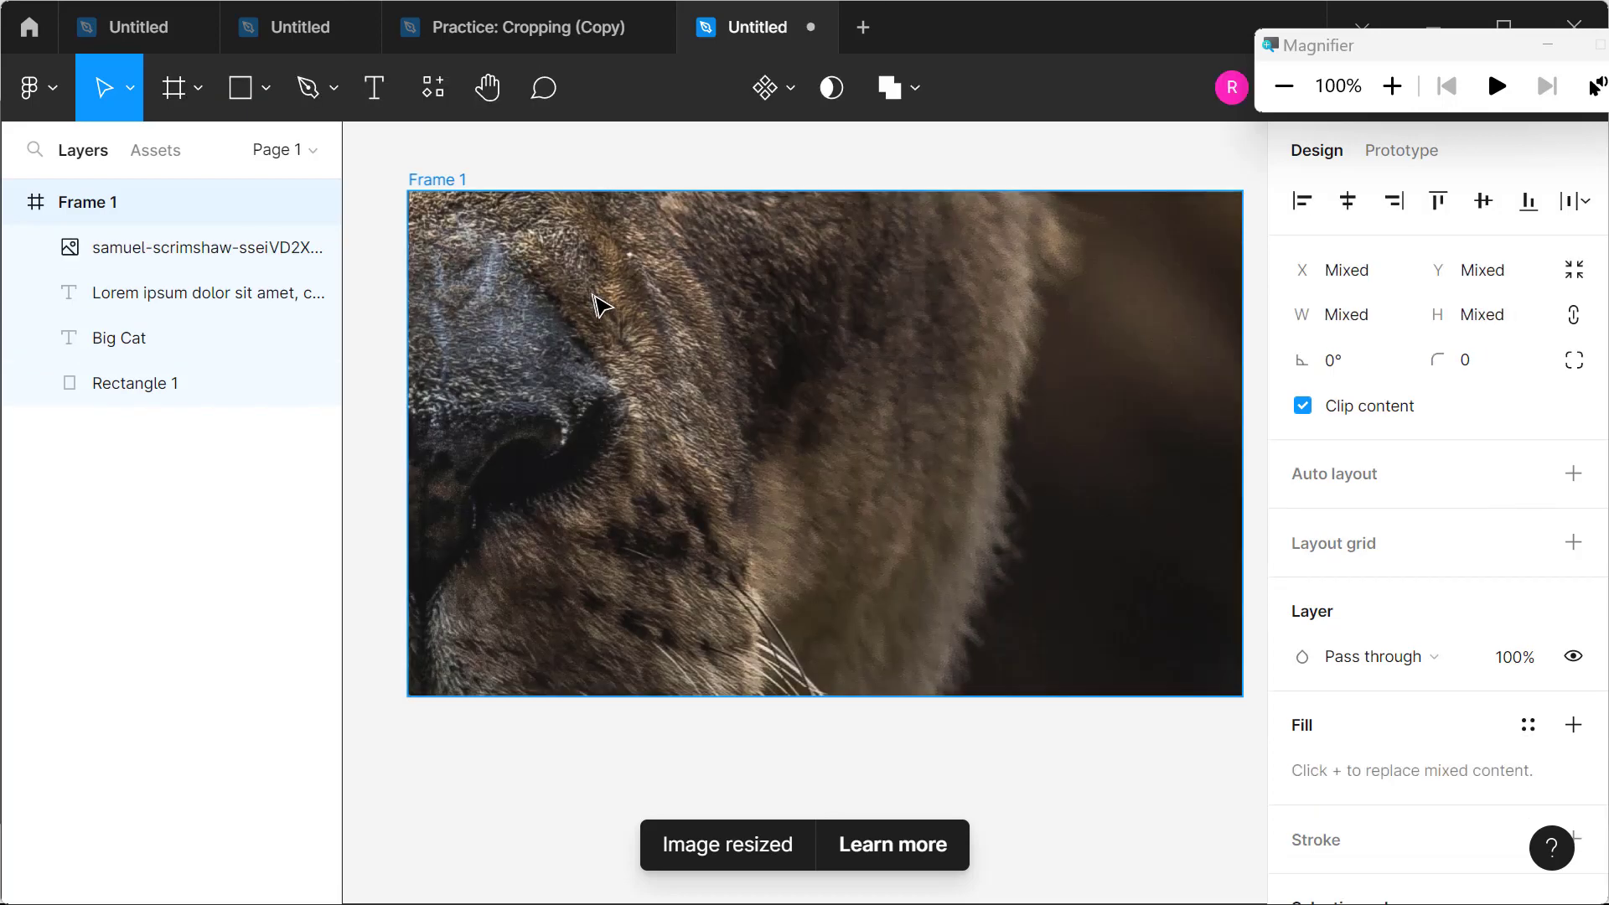
# Step: Pan to view the oversized image, try resizing it from a corner, then undo
pyautogui.scroll(-5, 690, 348)
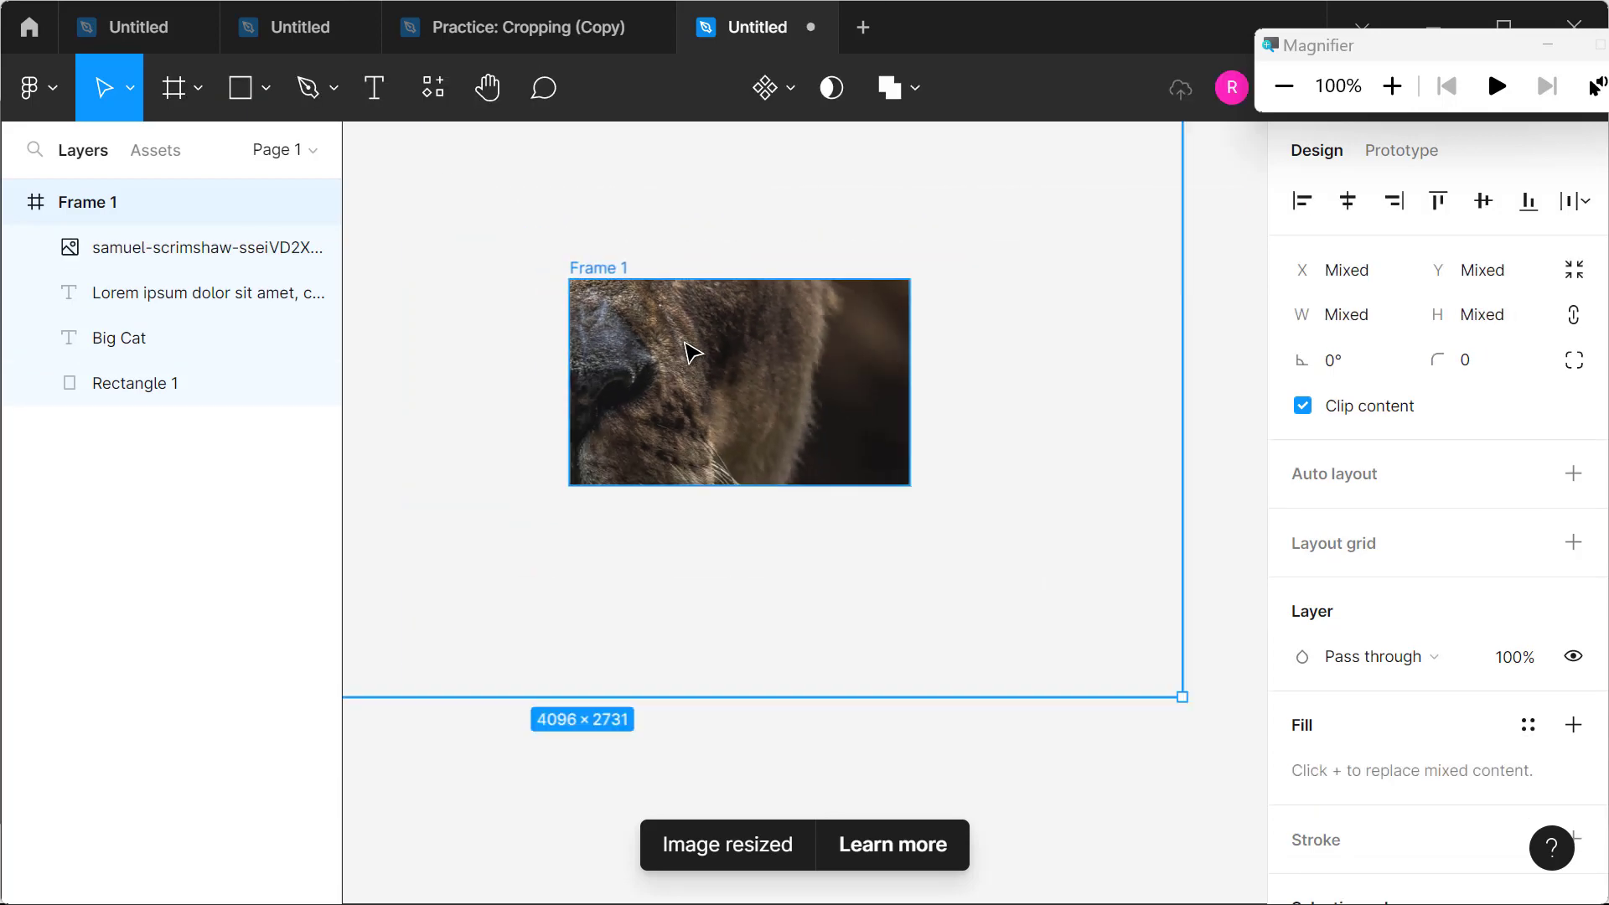
pyautogui.scroll(-3, 690, 348)
pyautogui.scroll(-3, 690, 348)
pyautogui.scroll(3, 690, 348)
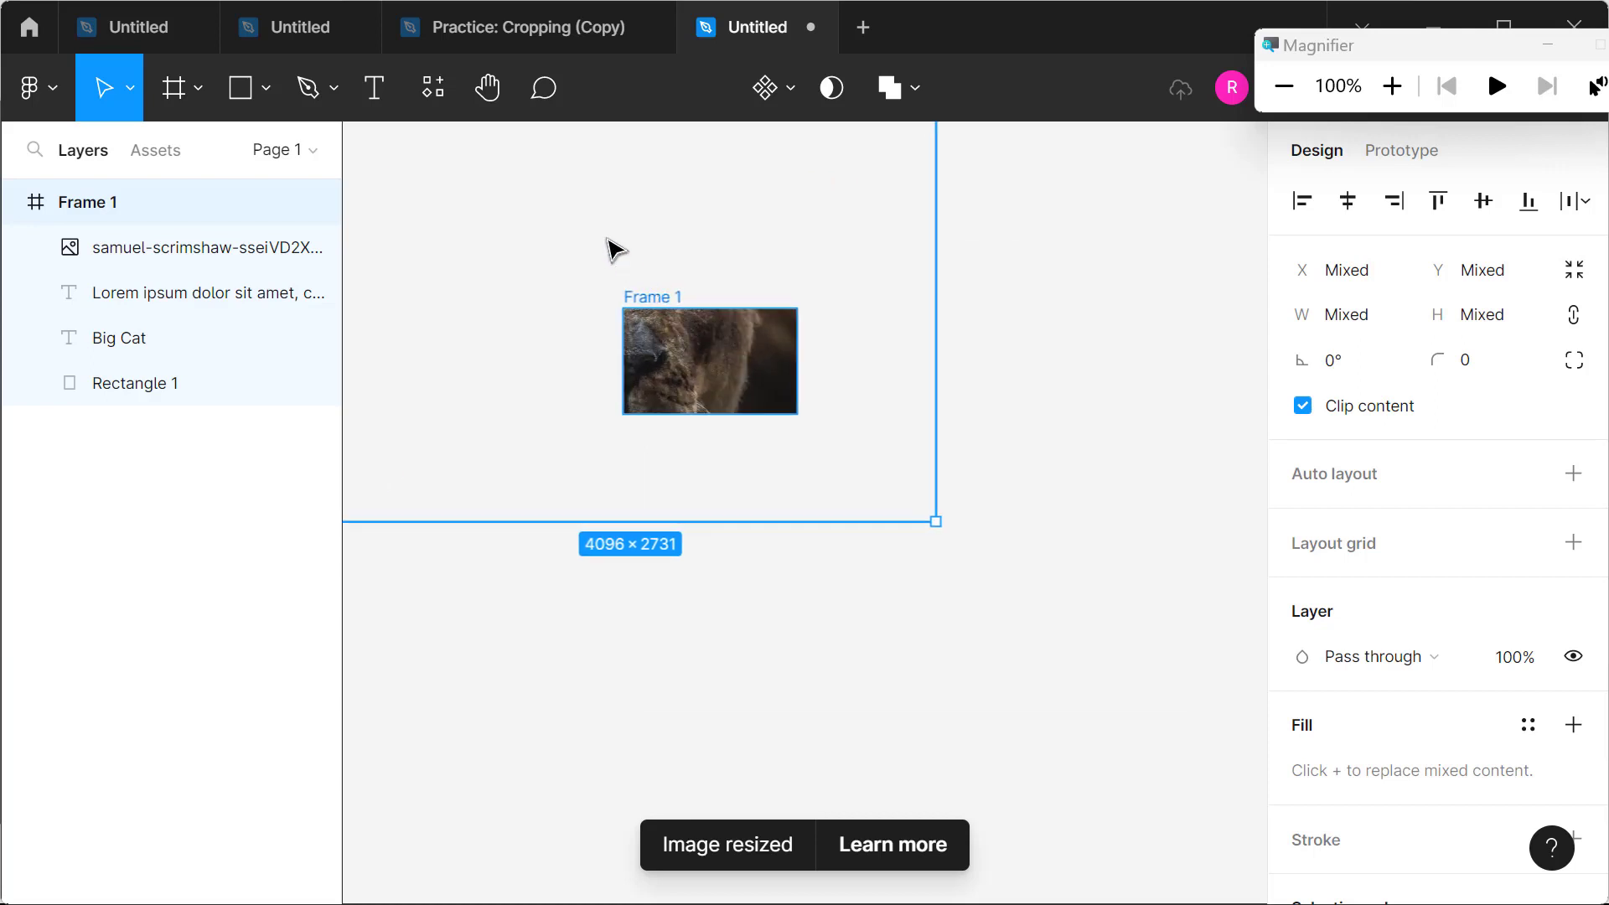
pyautogui.moveTo(610, 243)
pyautogui.mouseDown()
pyautogui.moveTo(865, 362)
pyautogui.moveTo(759, 327)
pyautogui.mouseUp()
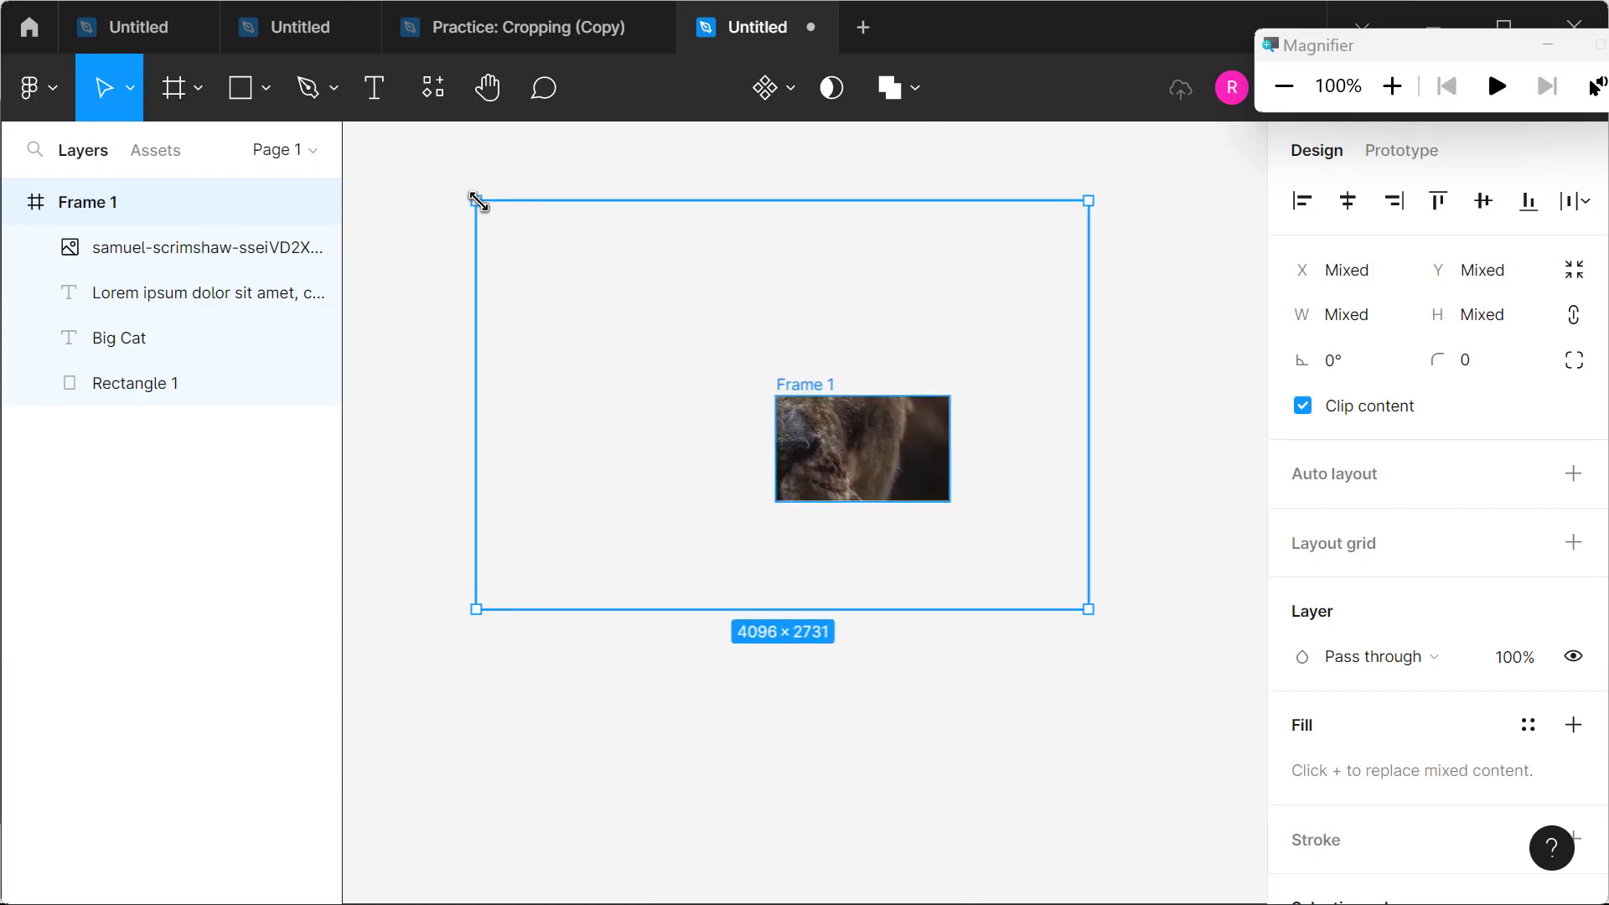
pyautogui.moveTo(477, 202); pyautogui.dragTo(637, 281)
pyautogui.moveTo(481, 204); pyautogui.dragTo(579, 266)
pyautogui.press('Return')
pyautogui.hotkey('ctrl', 'z')
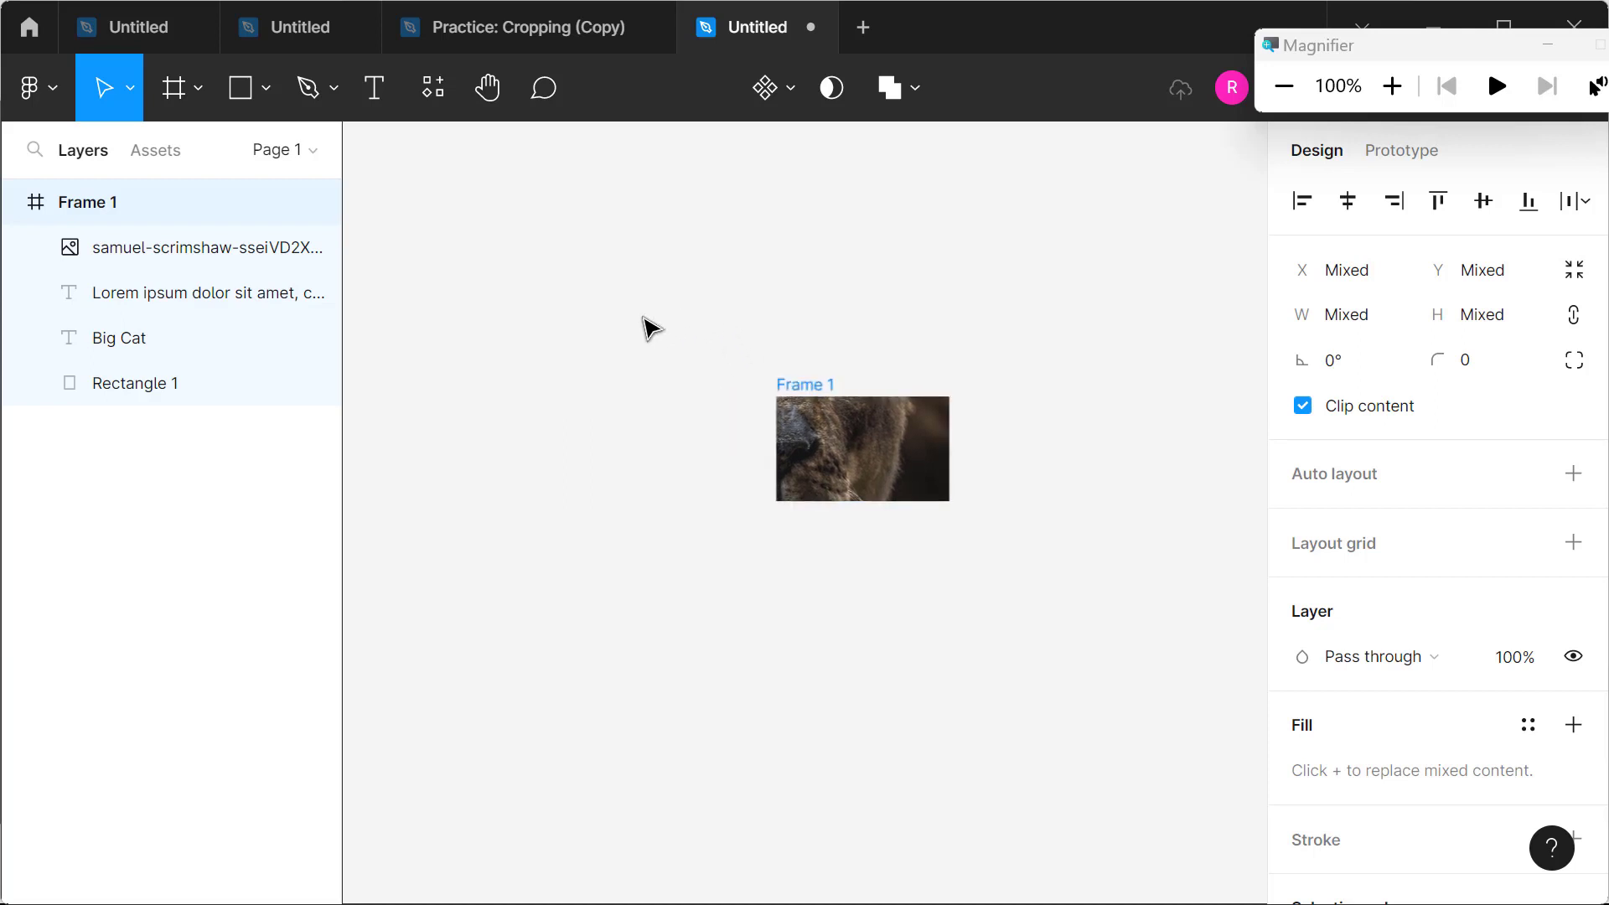
pyautogui.hotkey('ctrl', 'z')
pyautogui.moveTo(188, 248)
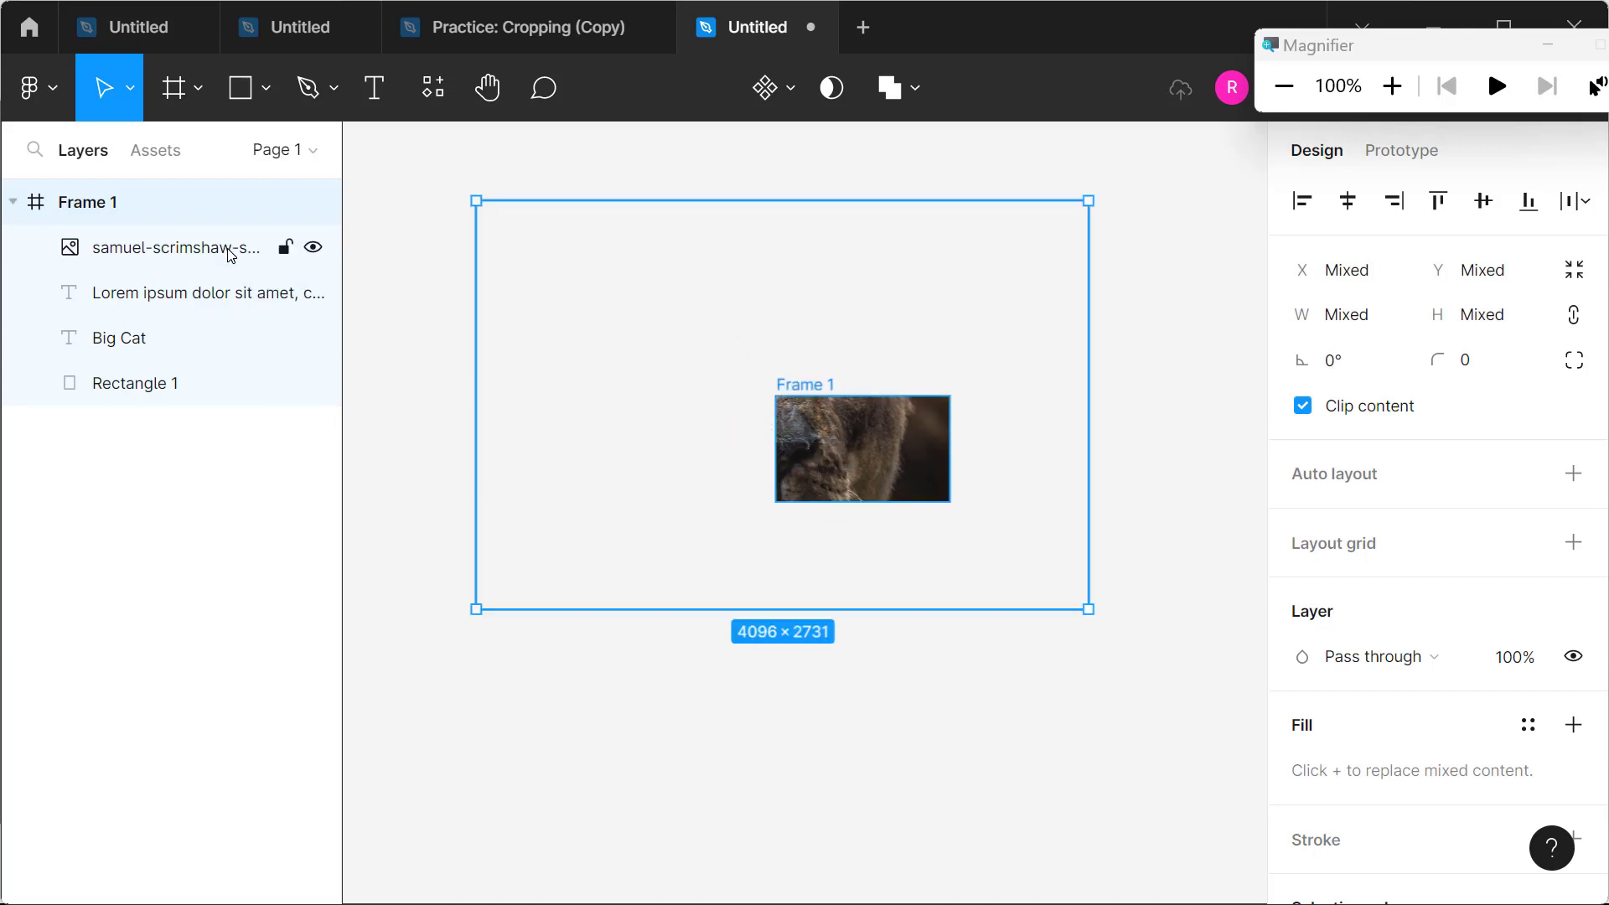
# Step: Shrink the lioness image to 1243 × 829 and move it over Frame 1's right side
pyautogui.click(252, 250)
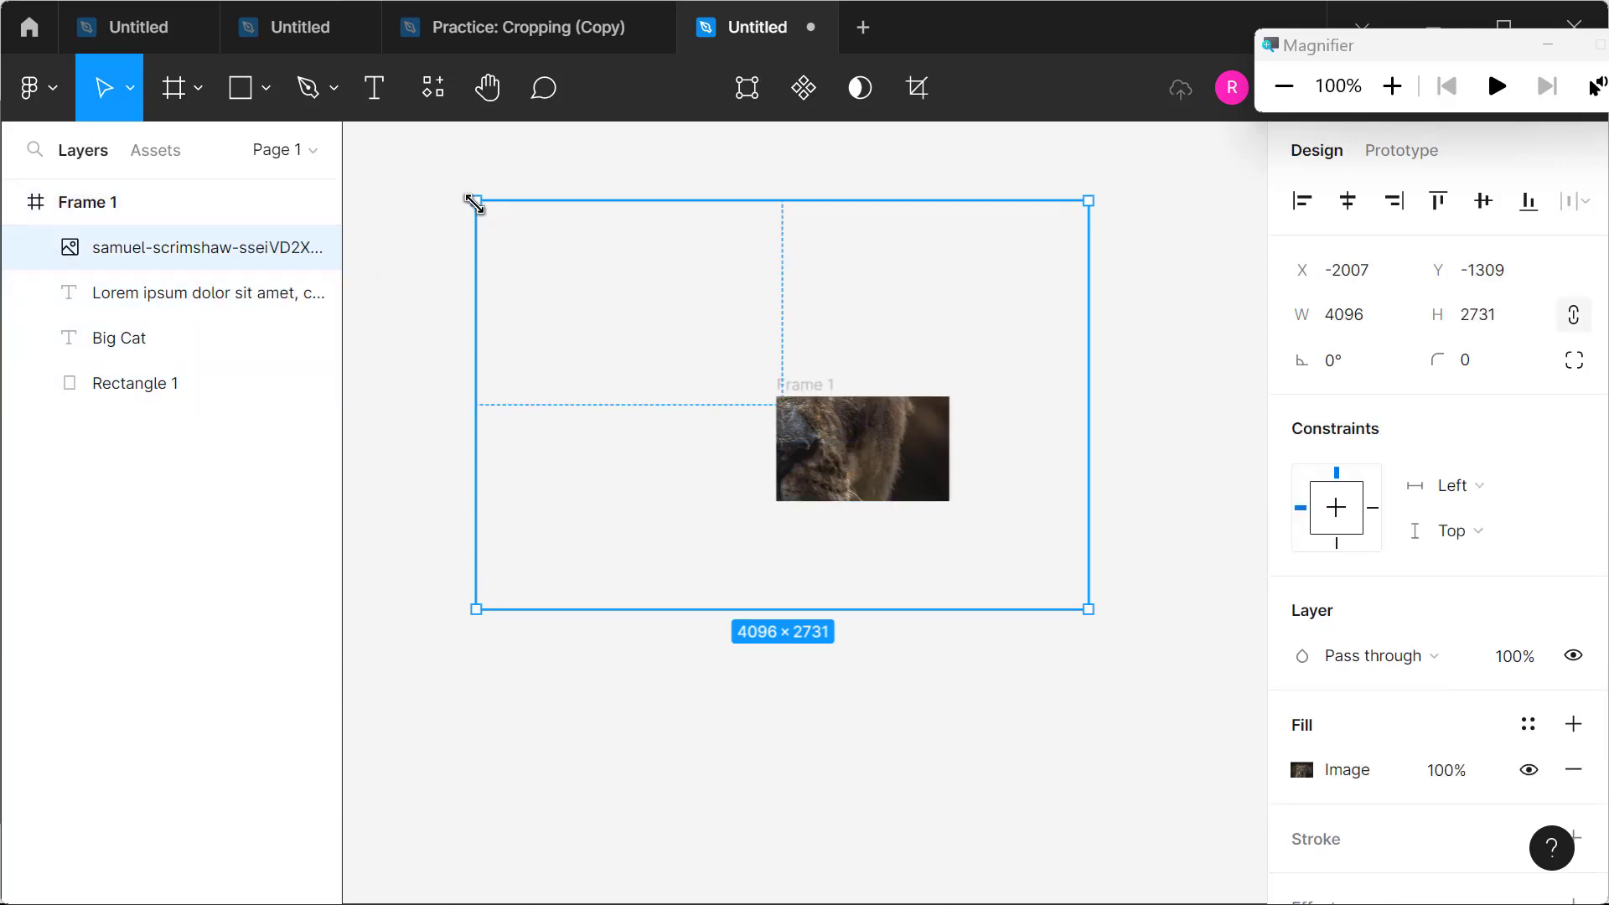
pyautogui.moveTo(476, 202)
pyautogui.mouseDown()
pyautogui.moveTo(596, 292)
pyautogui.moveTo(972, 455)
pyautogui.moveTo(958, 427)
pyautogui.mouseUp()
pyautogui.moveTo(1020, 511)
pyautogui.mouseDown()
pyautogui.moveTo(1038, 449)
pyautogui.moveTo(1009, 470)
pyautogui.moveTo(1029, 462)
pyautogui.mouseUp()
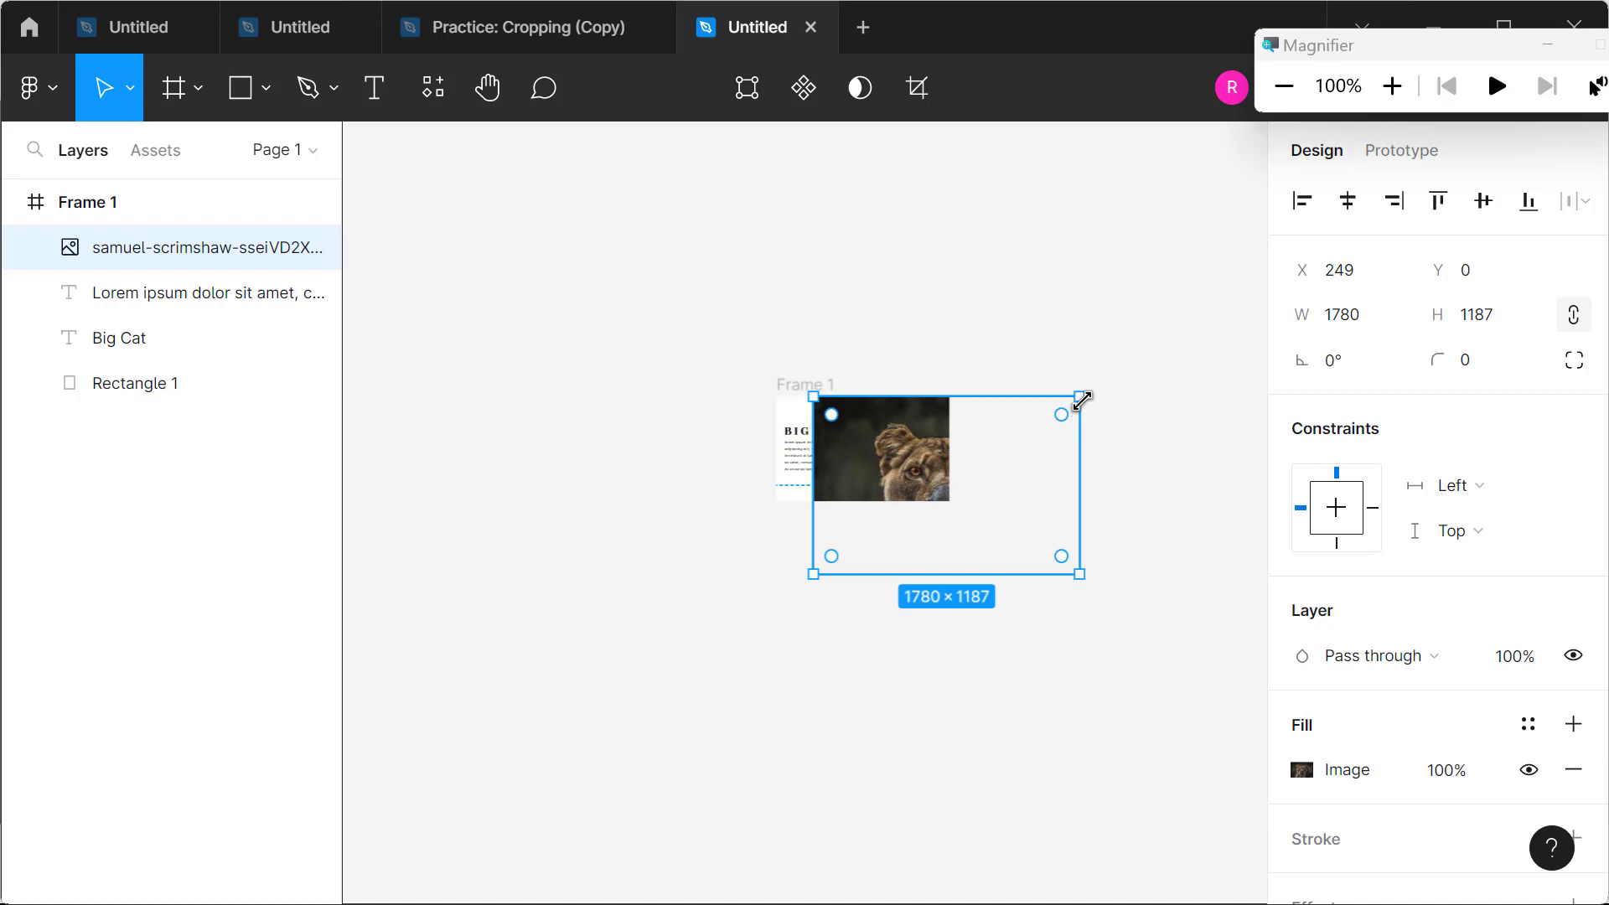
pyautogui.moveTo(1081, 399); pyautogui.dragTo(1000, 450)
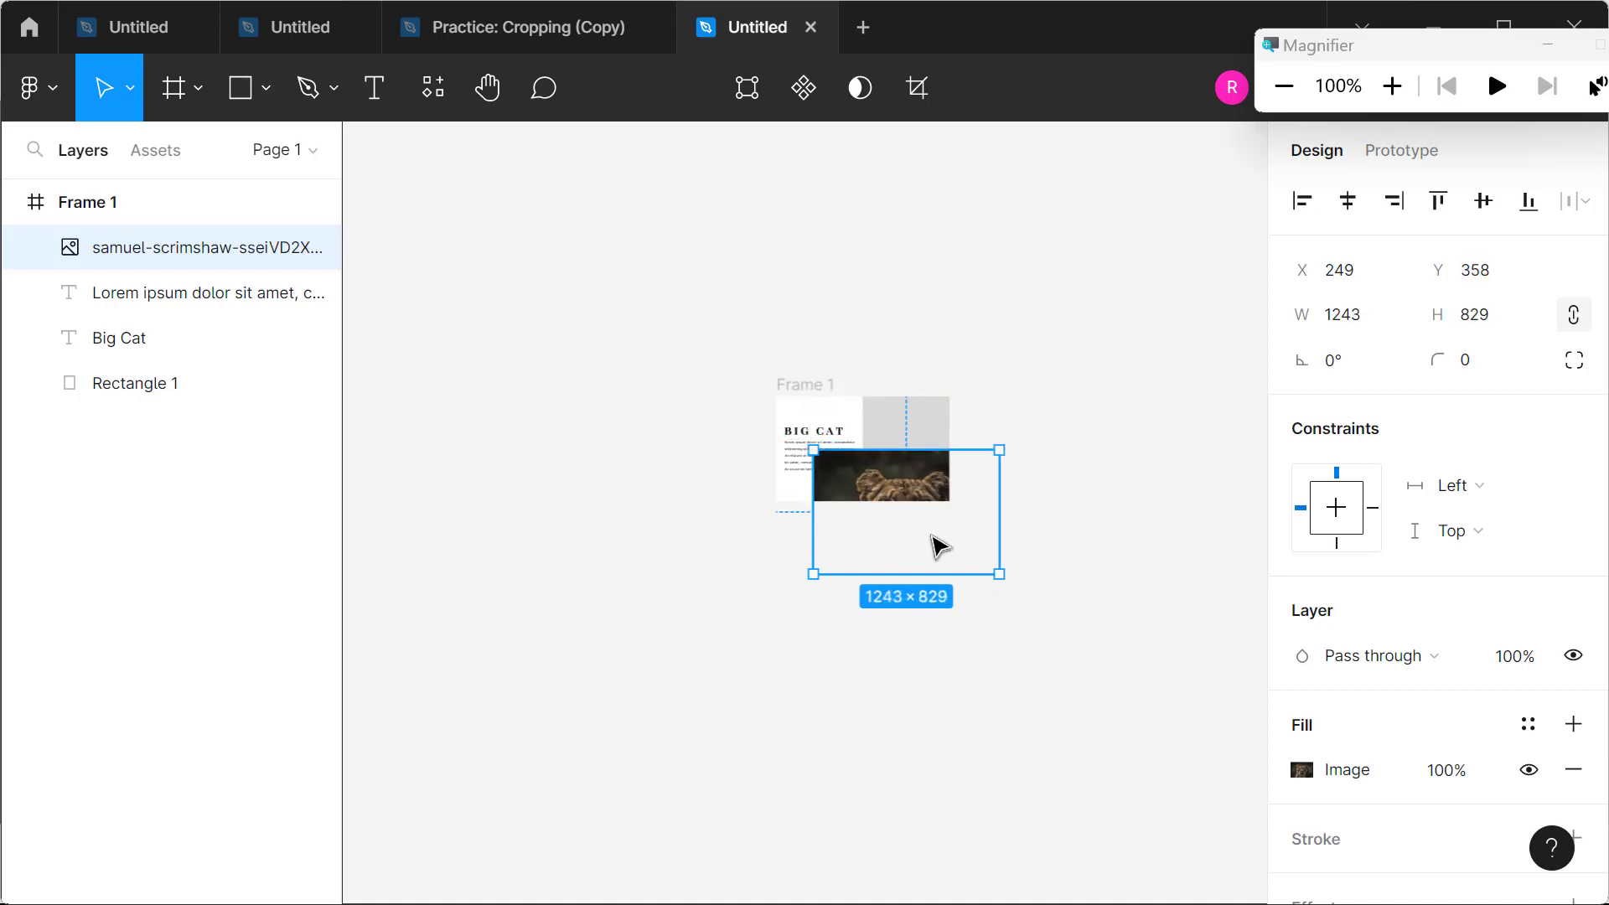
pyautogui.moveTo(939, 547); pyautogui.dragTo(954, 477)
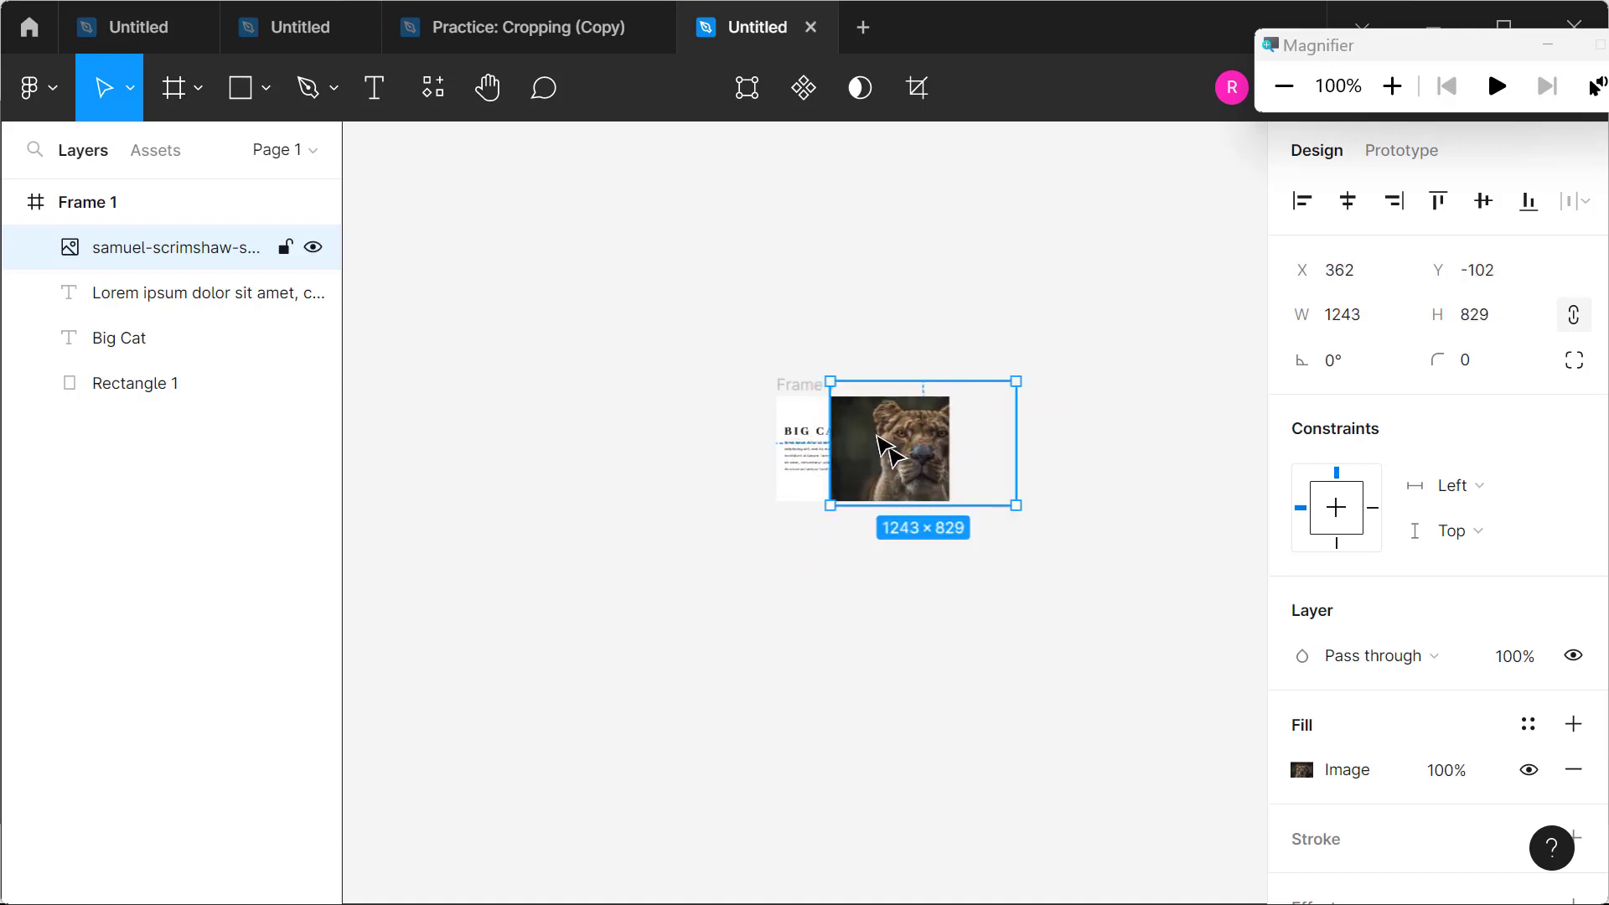
# Step: Pan the canvas back to Frame 1 and reselect the lioness image
pyautogui.scroll(5, 1010, 507)
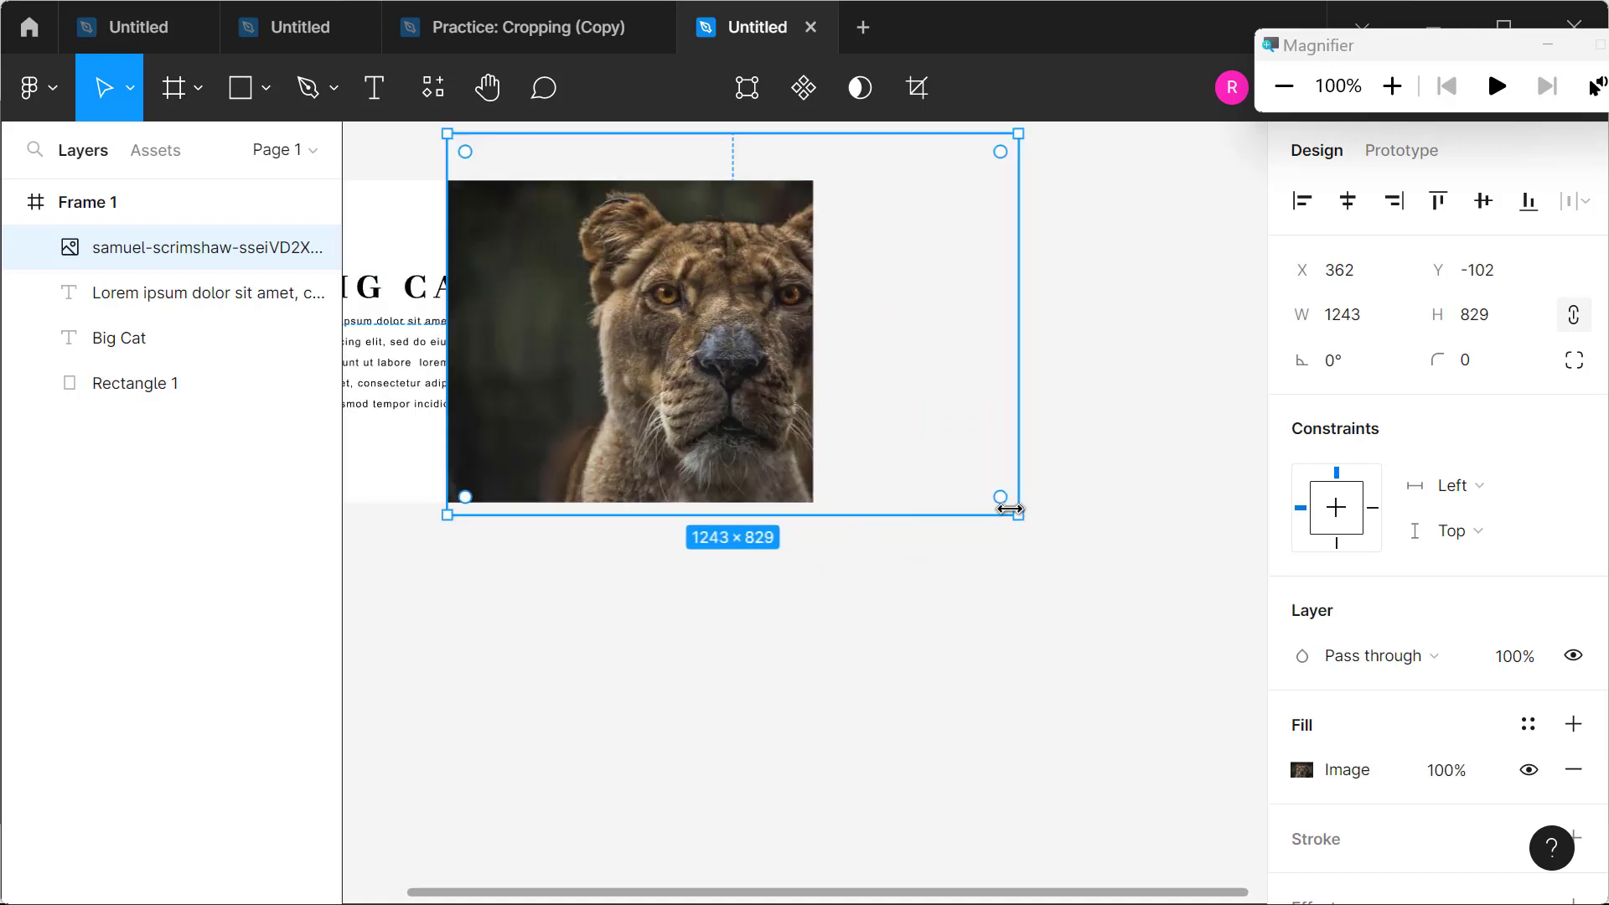
pyautogui.click(847, 630)
pyautogui.moveTo(788, 611); pyautogui.dragTo(1008, 654)
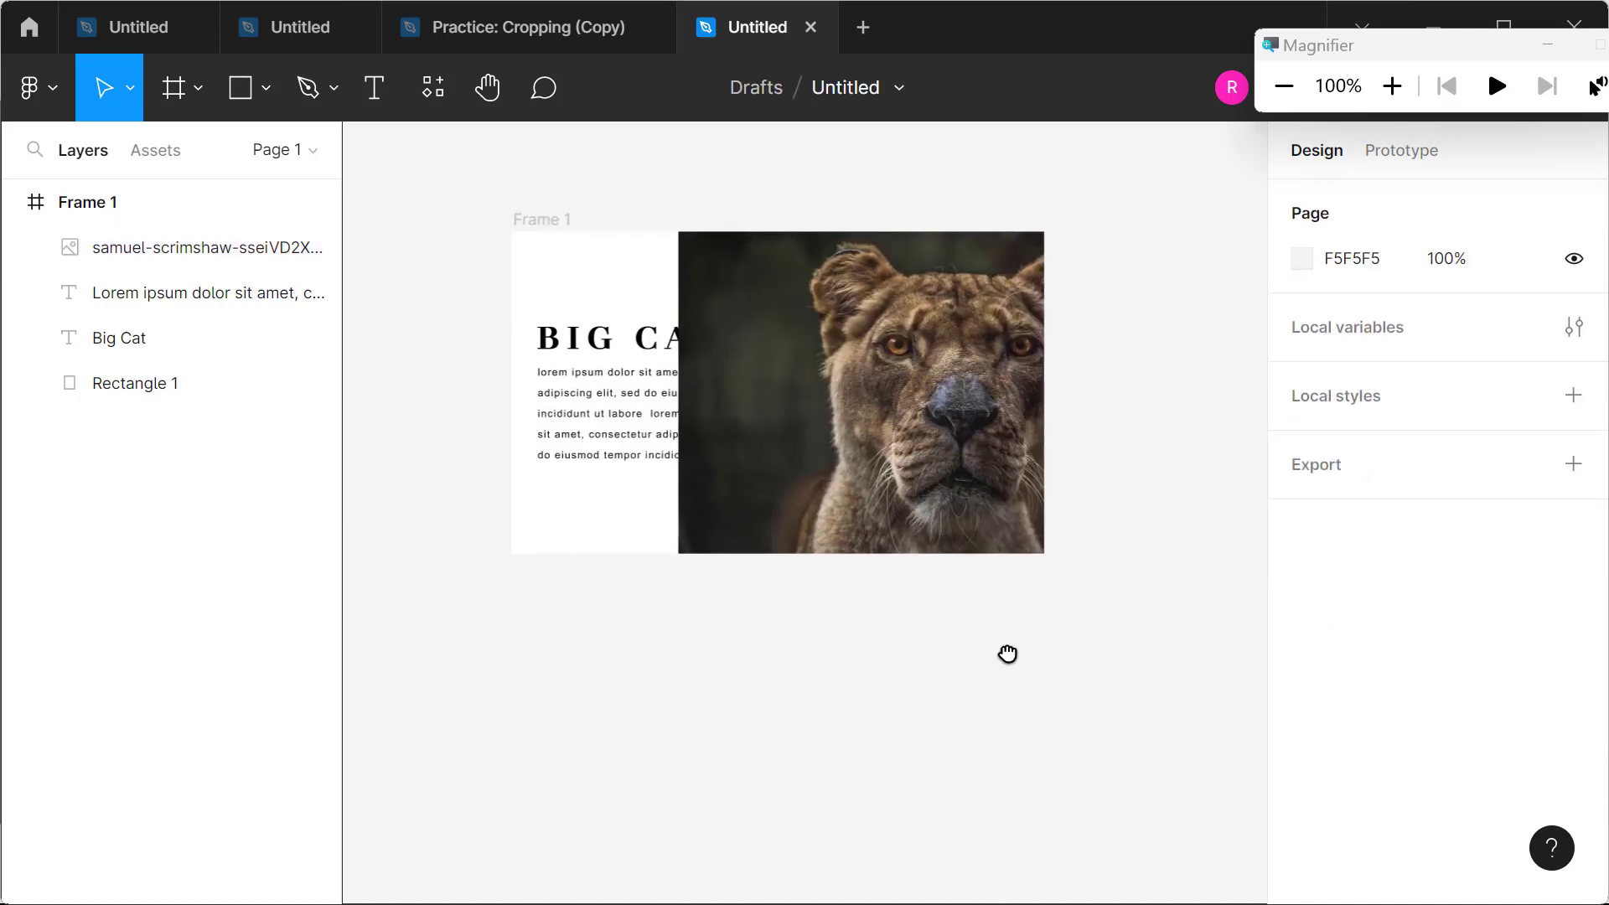
pyautogui.hscroll(-4, 956, 669)
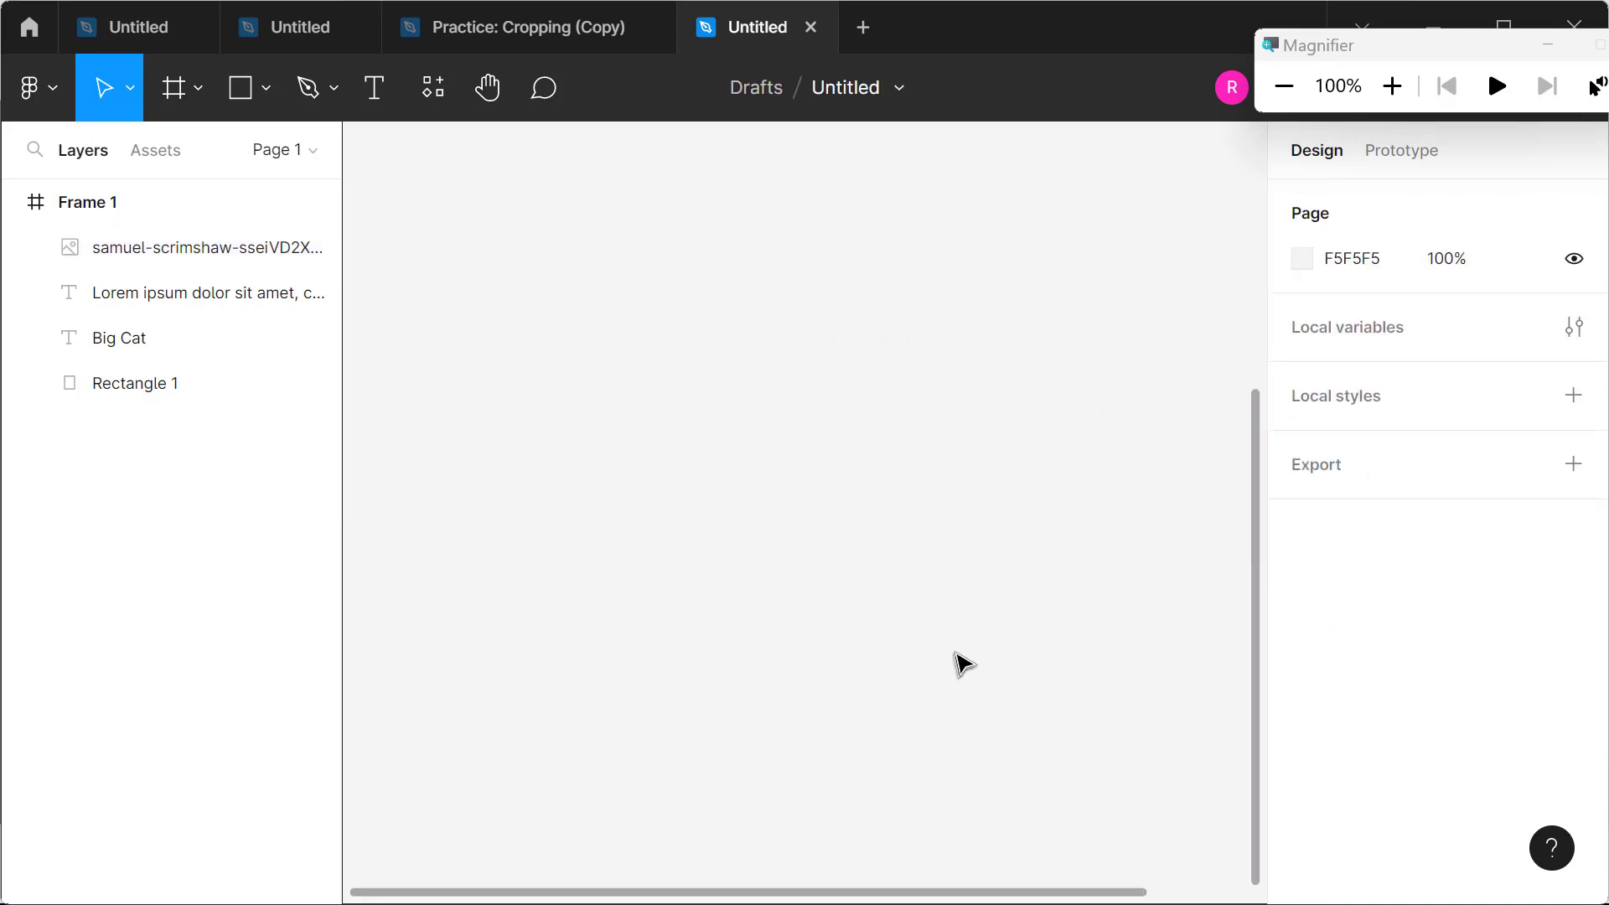
pyautogui.moveTo(989, 594)
pyautogui.mouseDown()
pyautogui.moveTo(792, 593)
pyautogui.moveTo(582, 619)
pyautogui.mouseUp()
pyautogui.scroll(3, 646, 641)
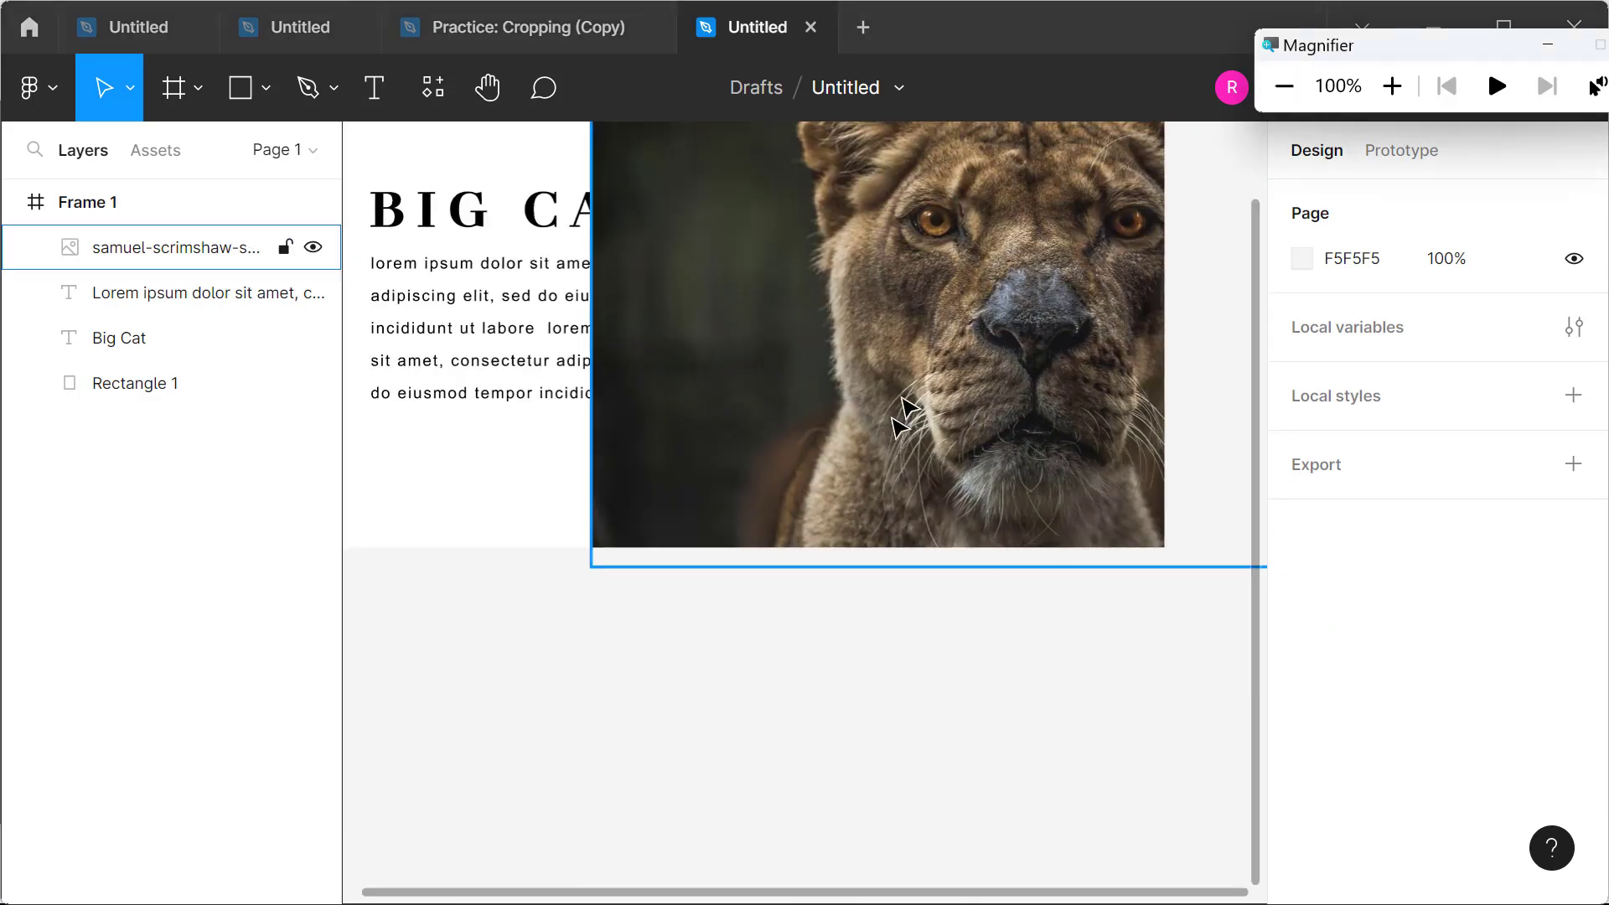
pyautogui.scroll(-4, 839, 537)
pyautogui.scroll(6, 838, 541)
pyautogui.scroll(-2, 839, 540)
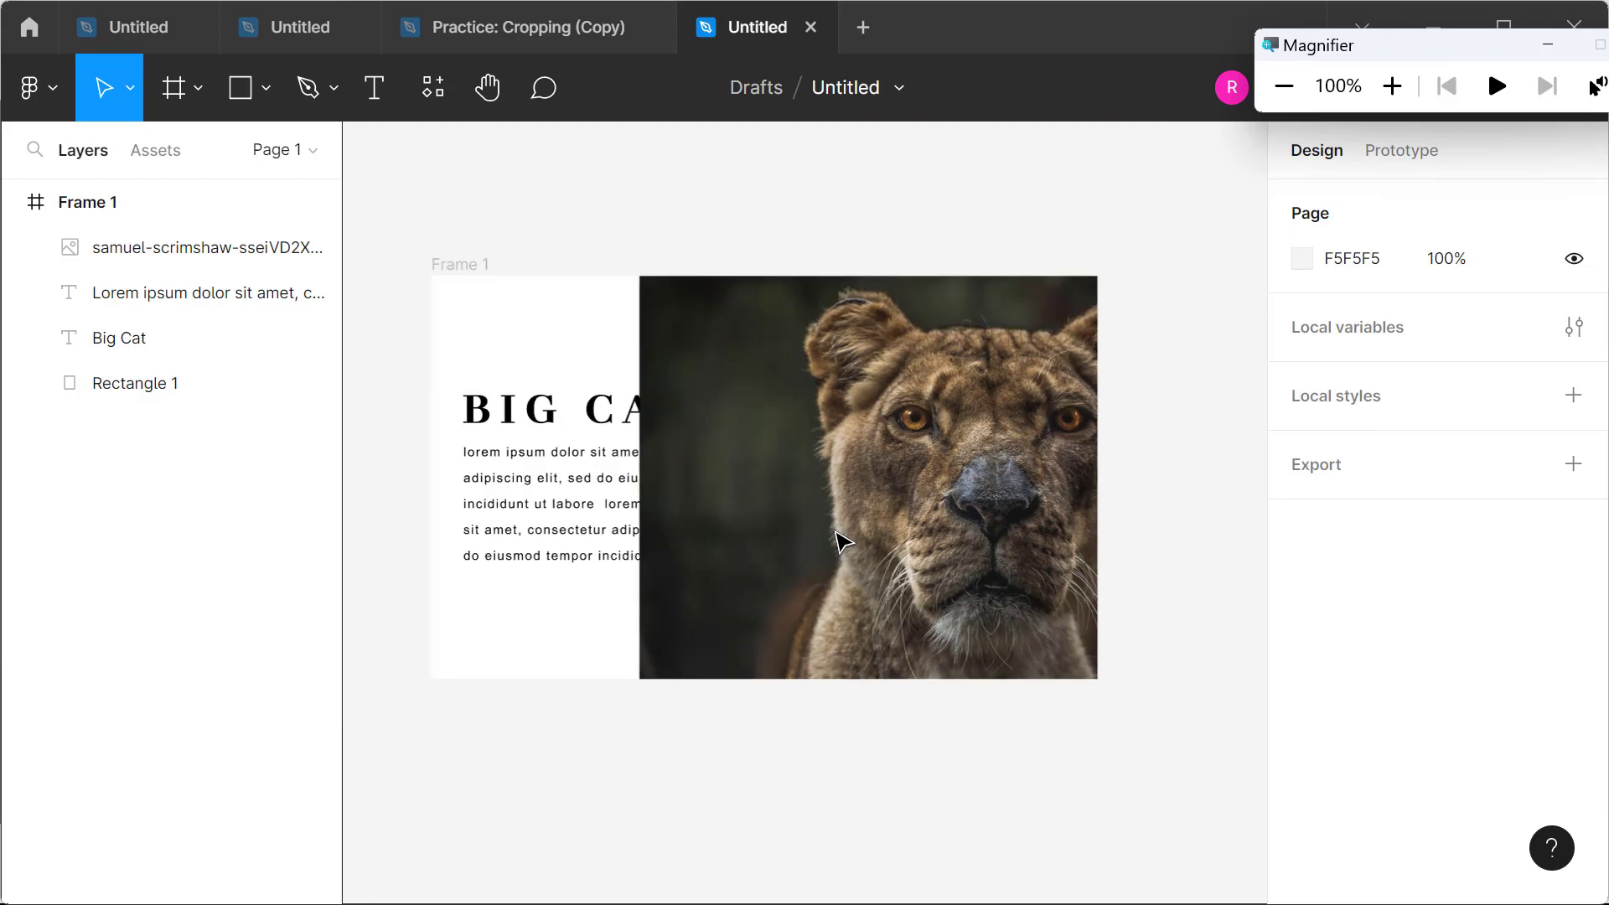
pyautogui.click(829, 541)
# Step: Drag the lioness photo to X 667, Y 64 in the gray half, clear of BIG CAT
pyautogui.moveTo(802, 521)
pyautogui.mouseDown()
pyautogui.moveTo(803, 498)
pyautogui.moveTo(813, 543)
pyautogui.moveTo(802, 529)
pyautogui.moveTo(1014, 575)
pyautogui.moveTo(988, 636)
pyautogui.moveTo(954, 578)
pyautogui.moveTo(963, 618)
pyautogui.moveTo(872, 546)
pyautogui.moveTo(808, 549)
pyautogui.moveTo(785, 531)
pyautogui.mouseUp()
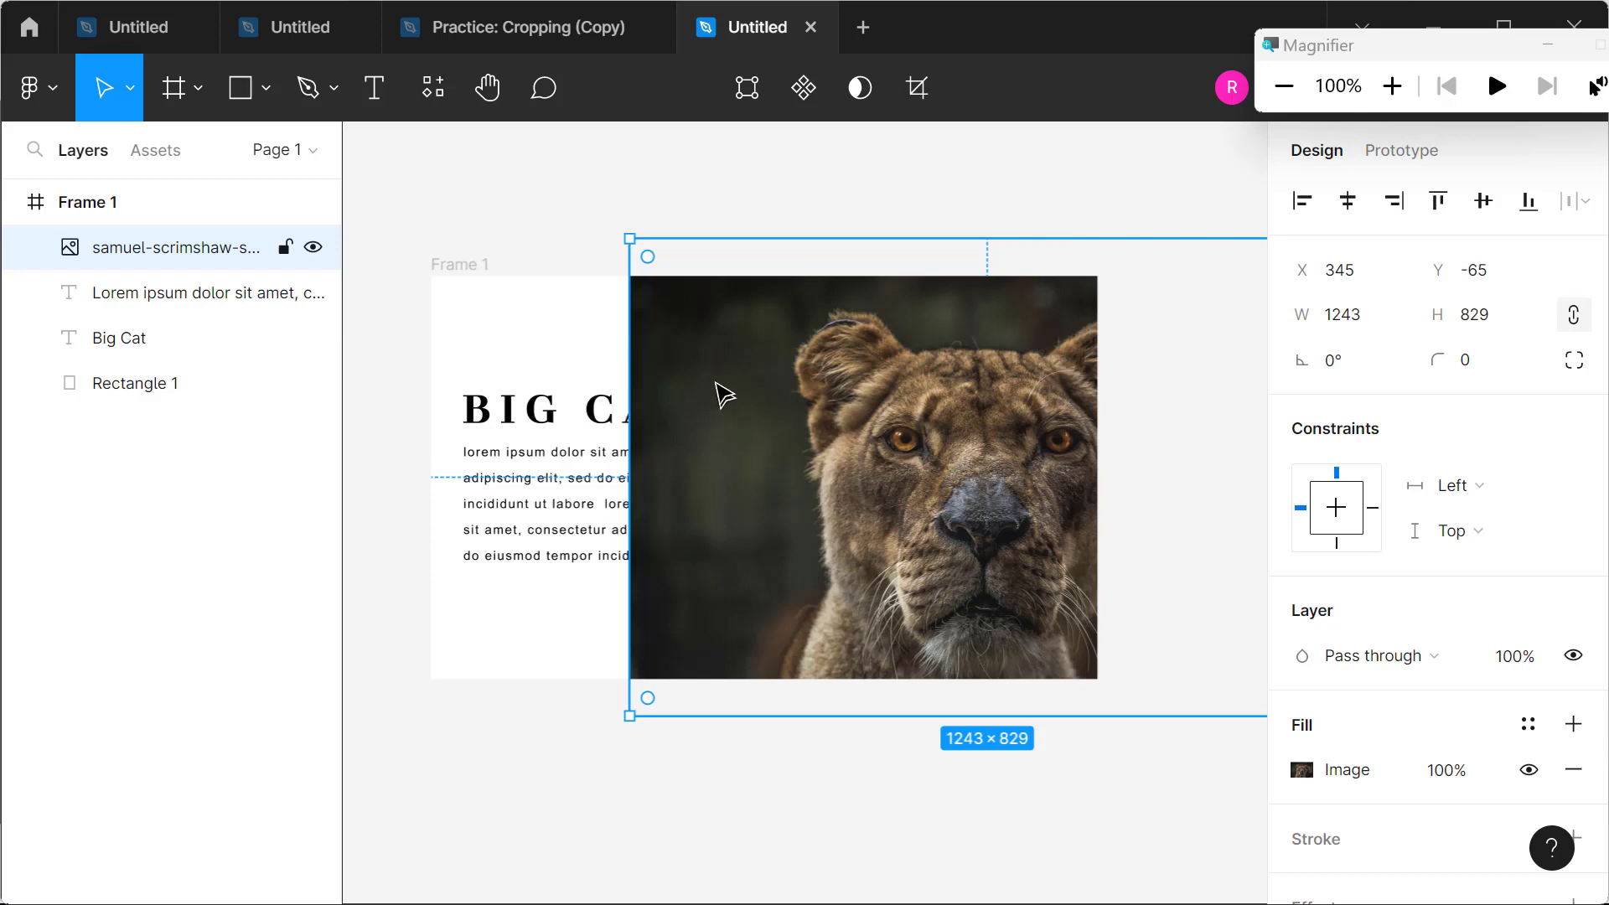
pyautogui.moveTo(711, 373); pyautogui.dragTo(925, 488)
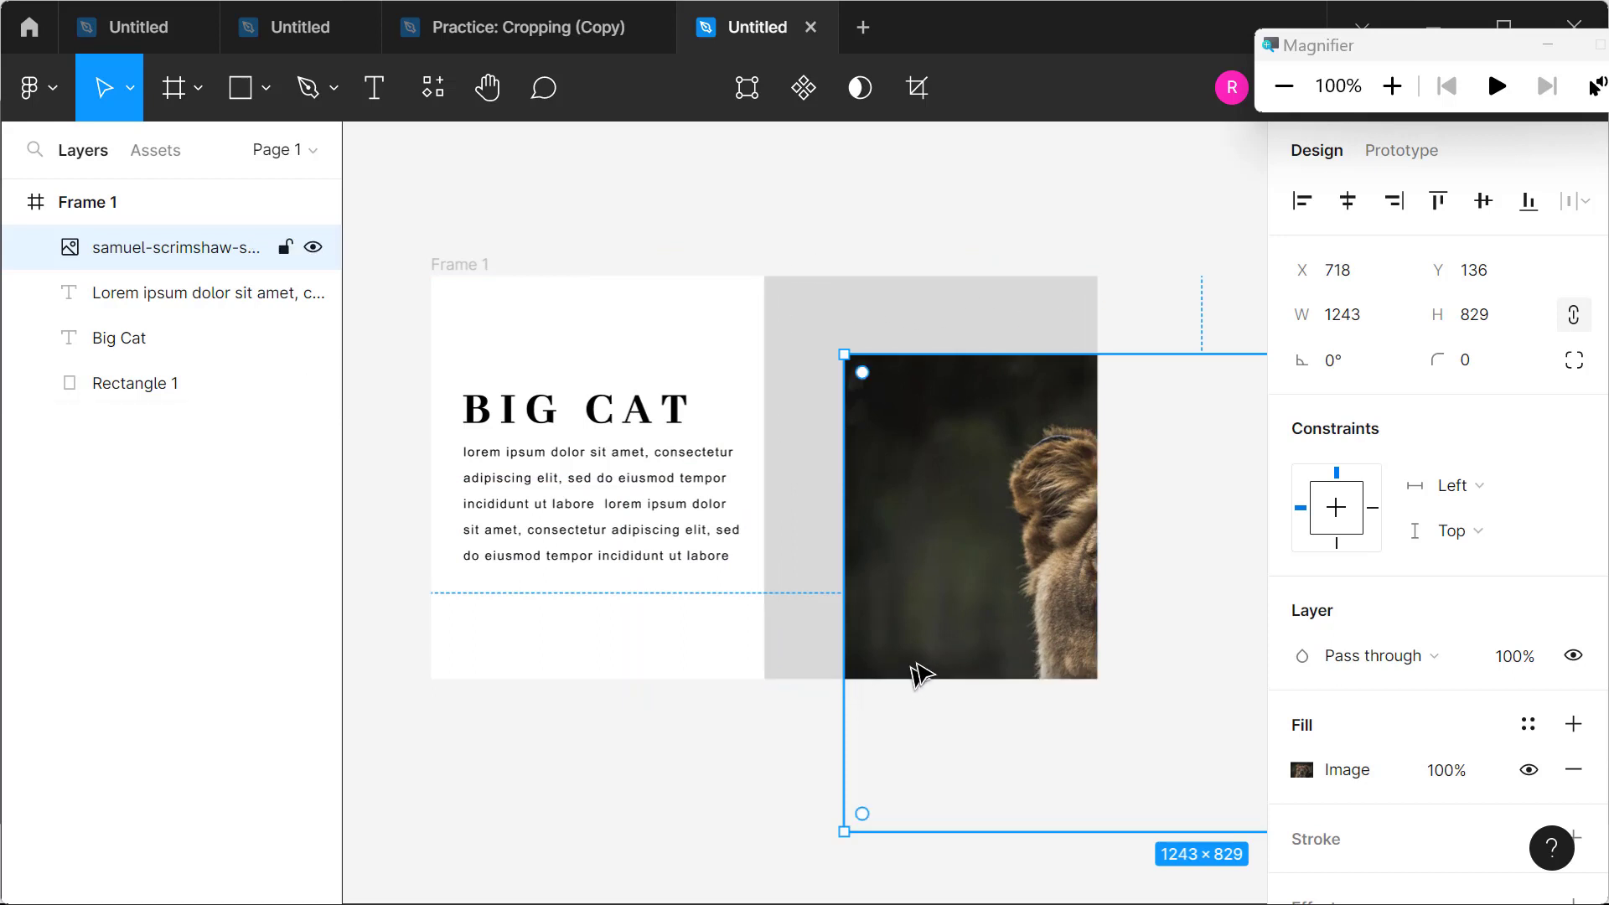
pyautogui.moveTo(1019, 618)
pyautogui.mouseDown()
pyautogui.moveTo(754, 470)
pyautogui.moveTo(762, 445)
pyautogui.moveTo(982, 578)
pyautogui.moveTo(974, 567)
pyautogui.mouseUp()
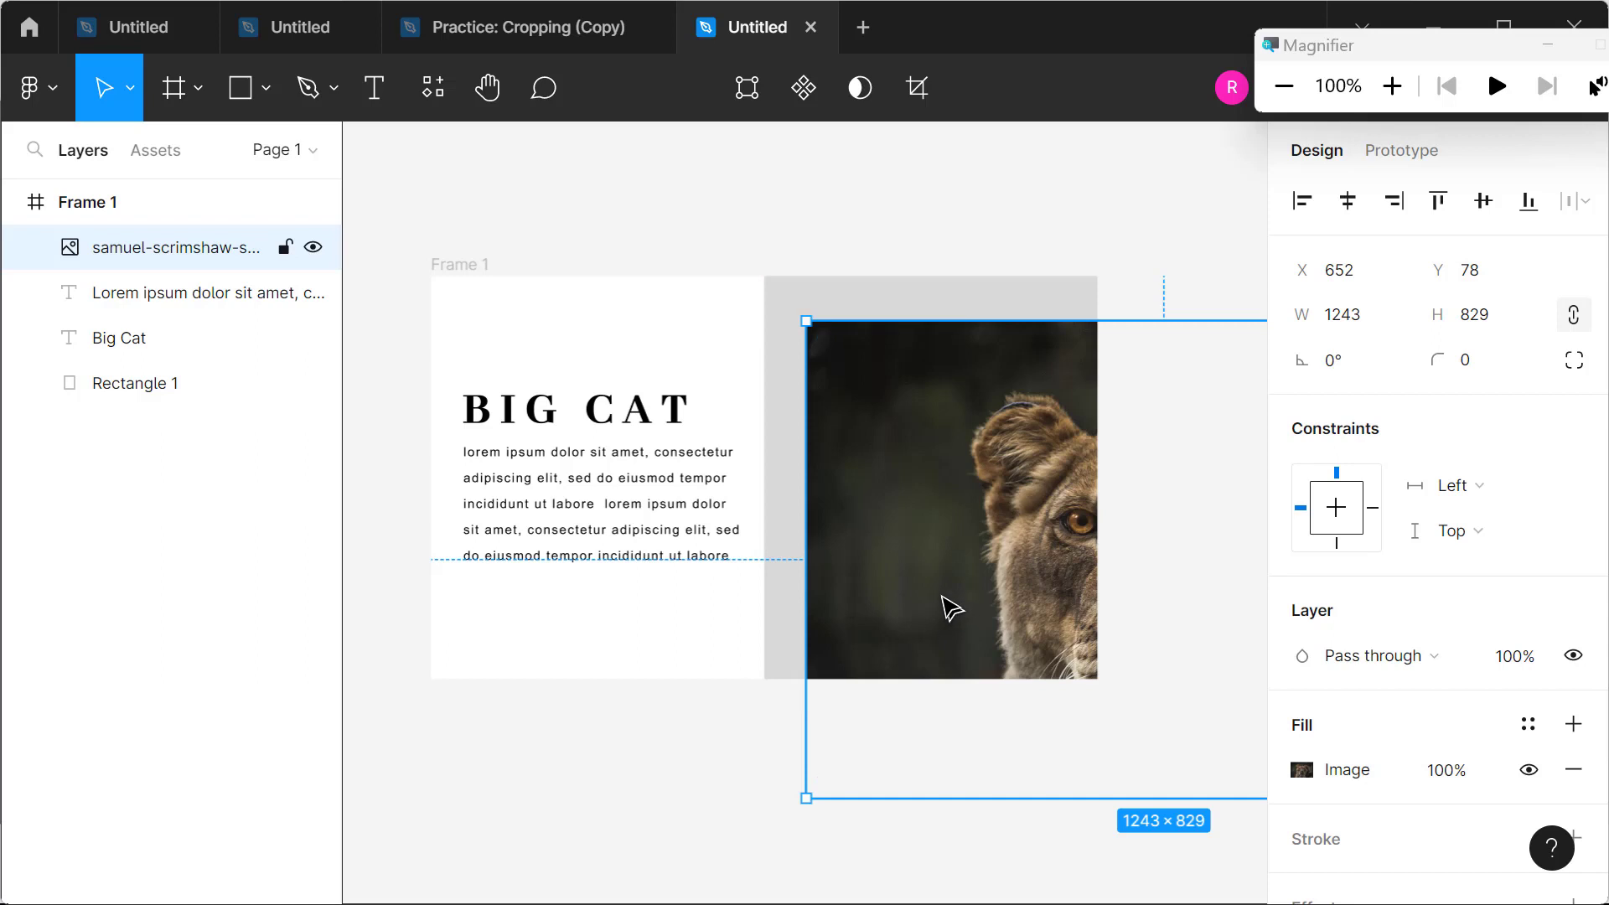
pyautogui.moveTo(962, 609); pyautogui.dragTo(771, 494)
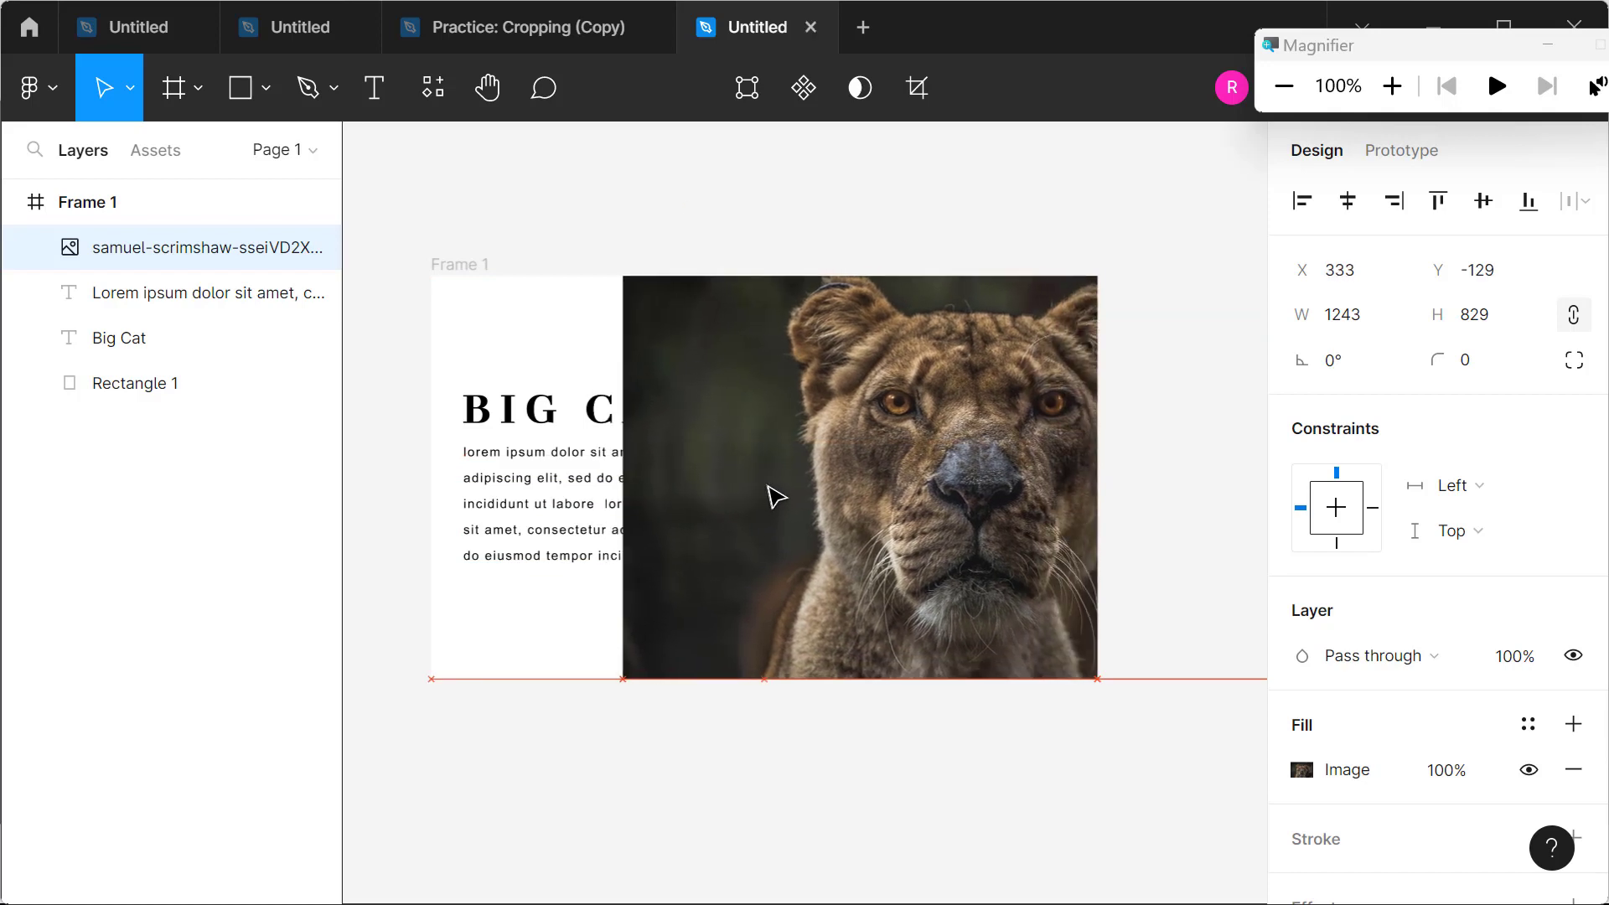
pyautogui.moveTo(771, 494)
pyautogui.mouseDown()
pyautogui.moveTo(968, 549)
pyautogui.moveTo(960, 585)
pyautogui.mouseUp()
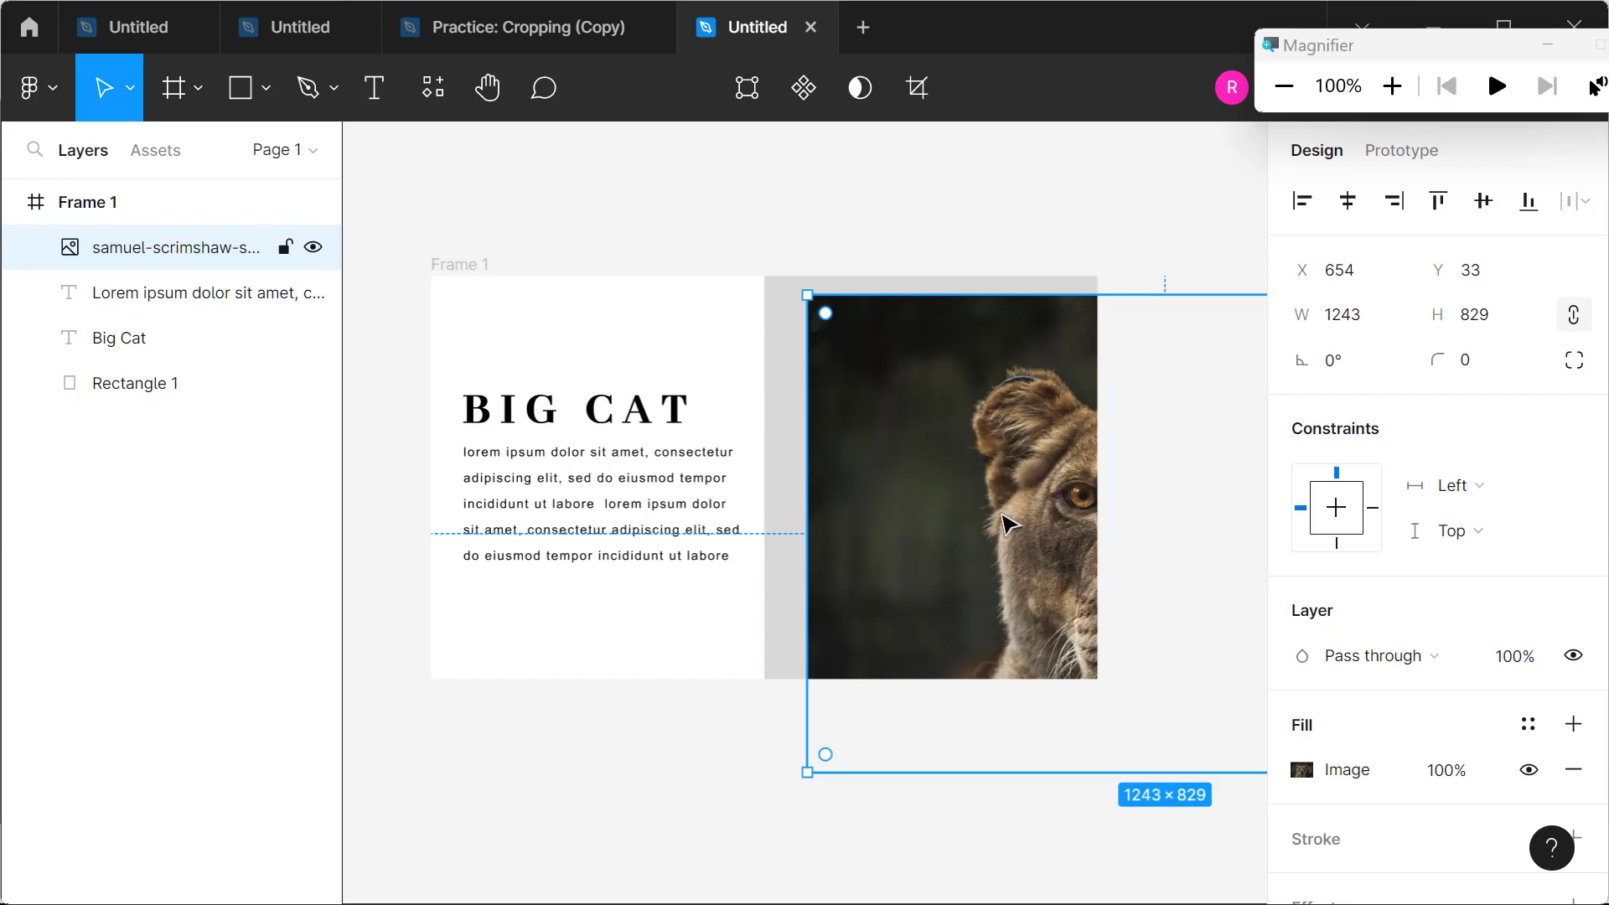
pyautogui.moveTo(958, 497); pyautogui.dragTo(963, 521)
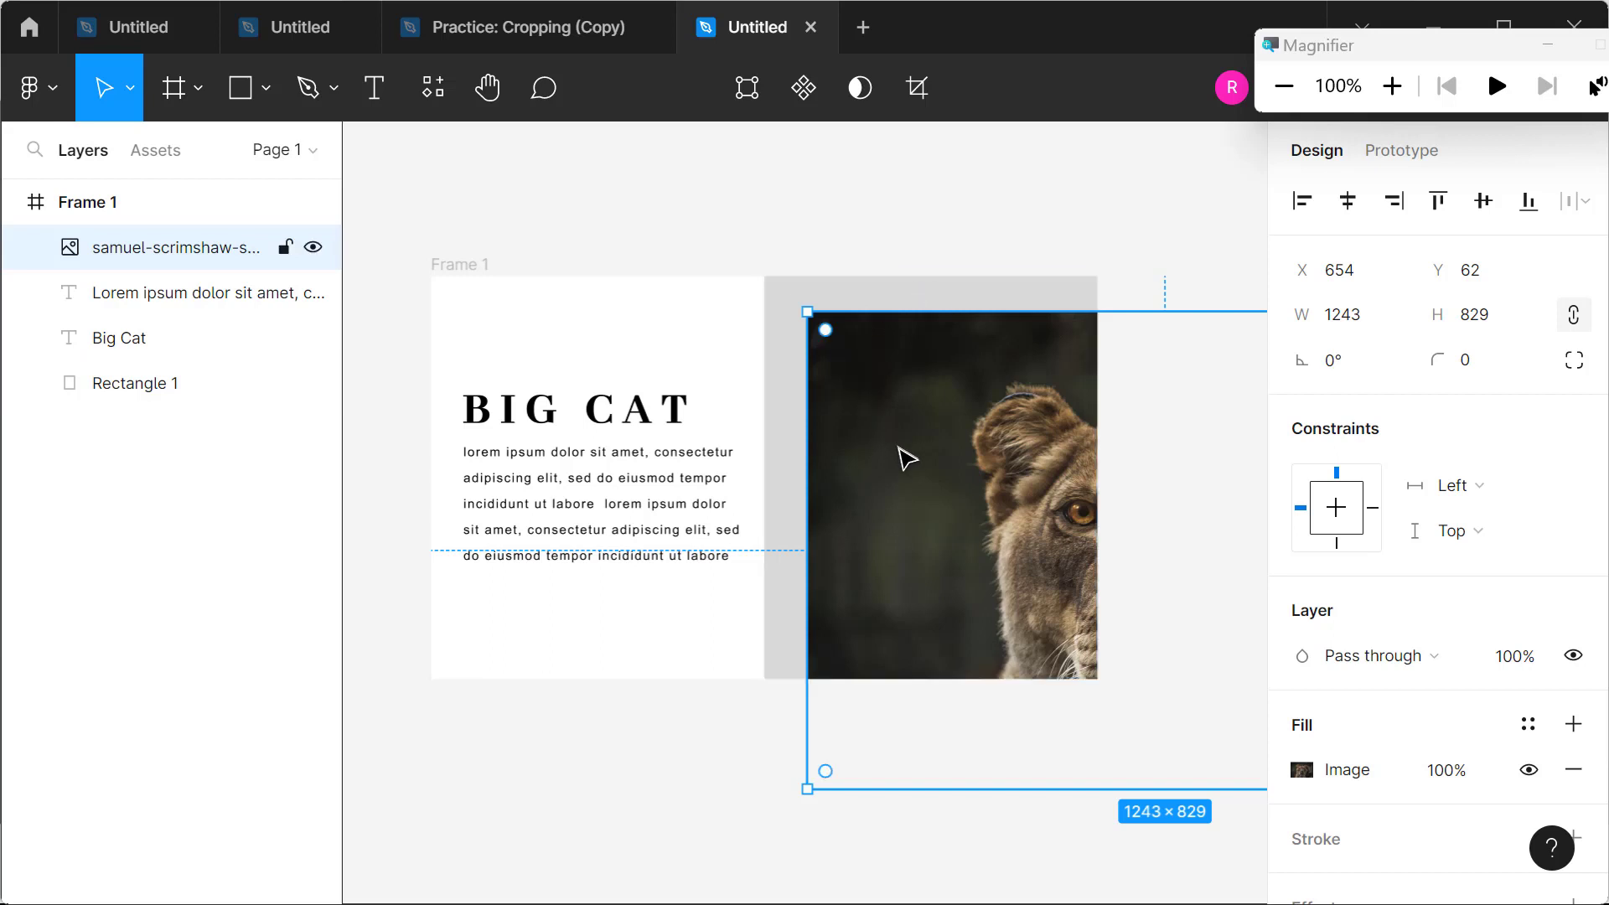
pyautogui.moveTo(907, 454)
pyautogui.mouseDown()
pyautogui.moveTo(869, 421)
pyautogui.moveTo(920, 445)
pyautogui.moveTo(816, 496)
pyautogui.moveTo(729, 417)
pyautogui.moveTo(962, 531)
pyautogui.moveTo(873, 478)
pyautogui.moveTo(884, 496)
pyautogui.moveTo(894, 477)
pyautogui.moveTo(912, 489)
pyautogui.mouseUp()
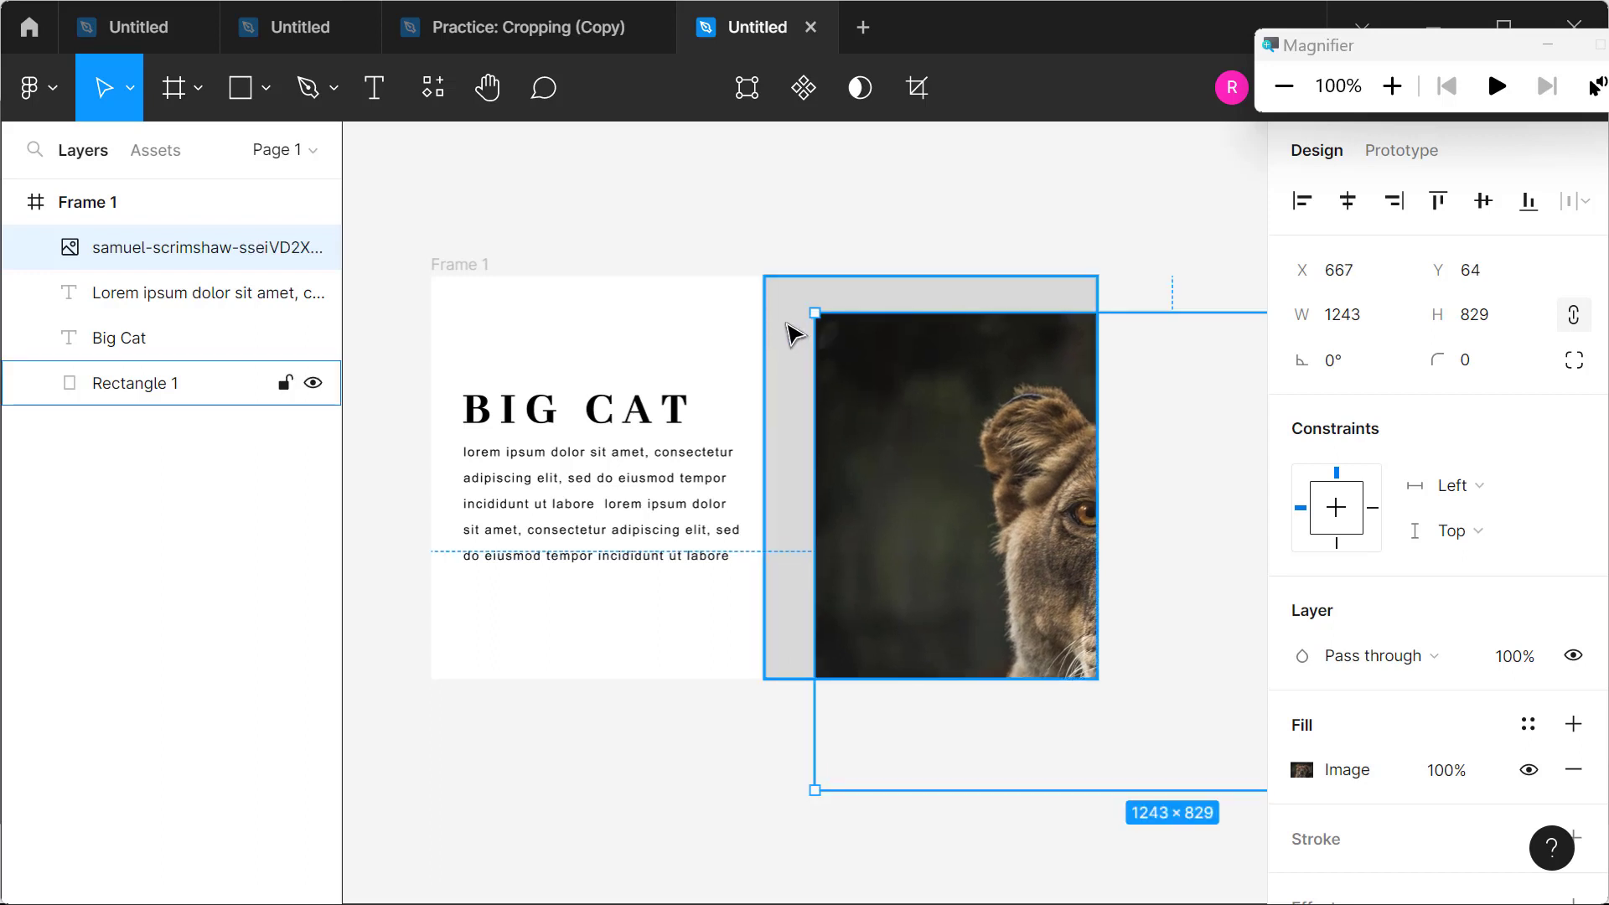
# Step: Place Rectangle 1 beneath the lion photo in Layers and use it as the photo's mask
pyautogui.click(793, 333)
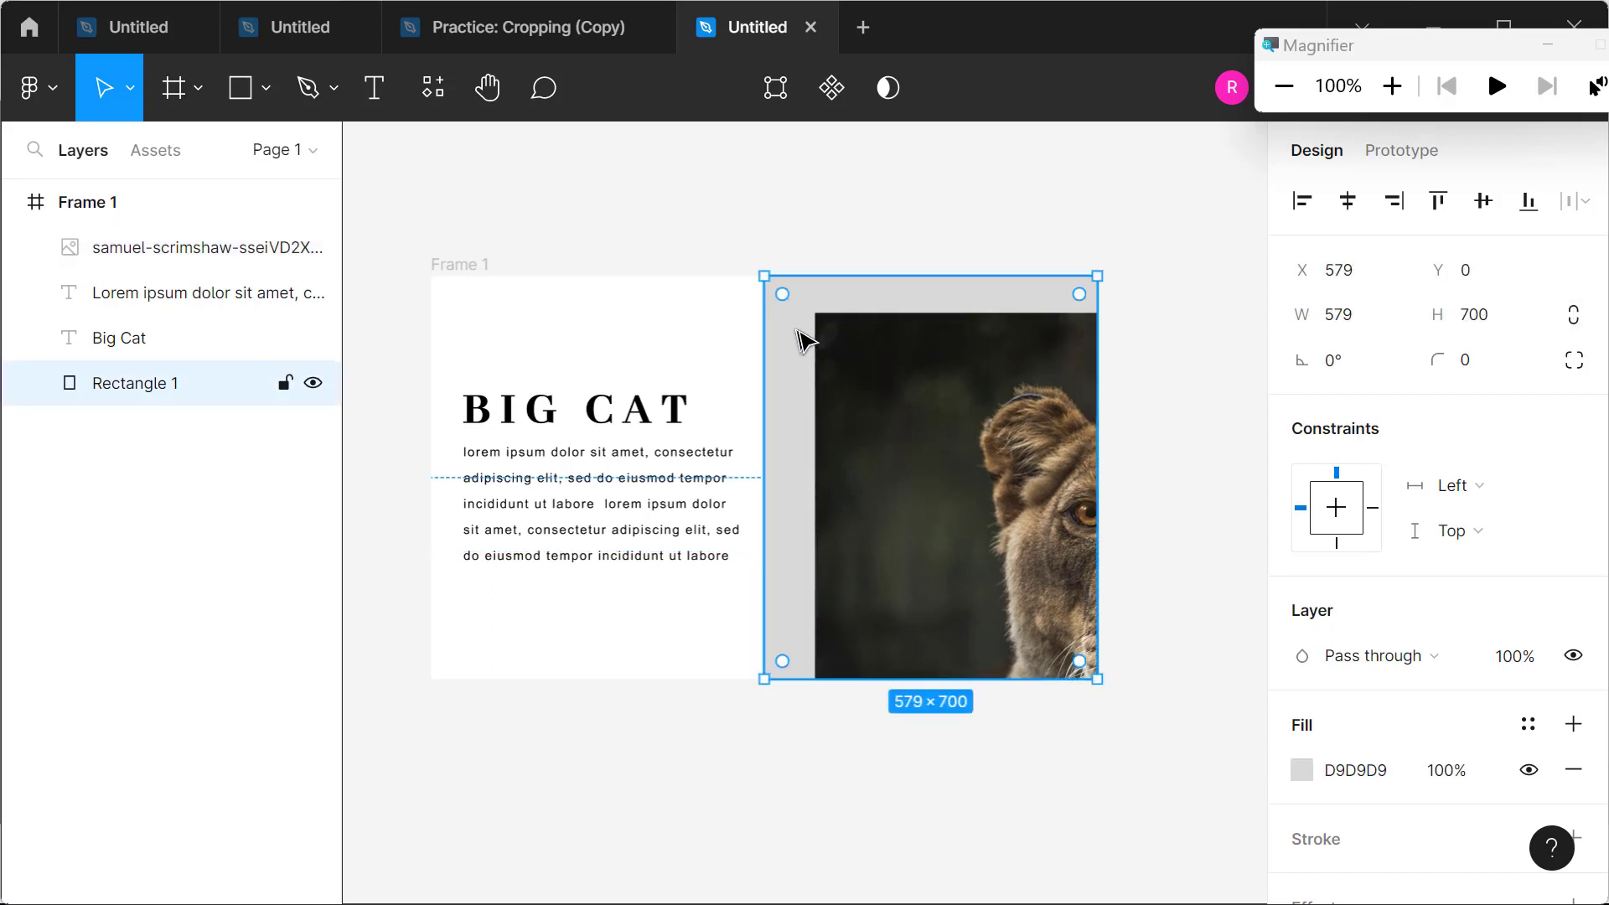
pyautogui.click(940, 445)
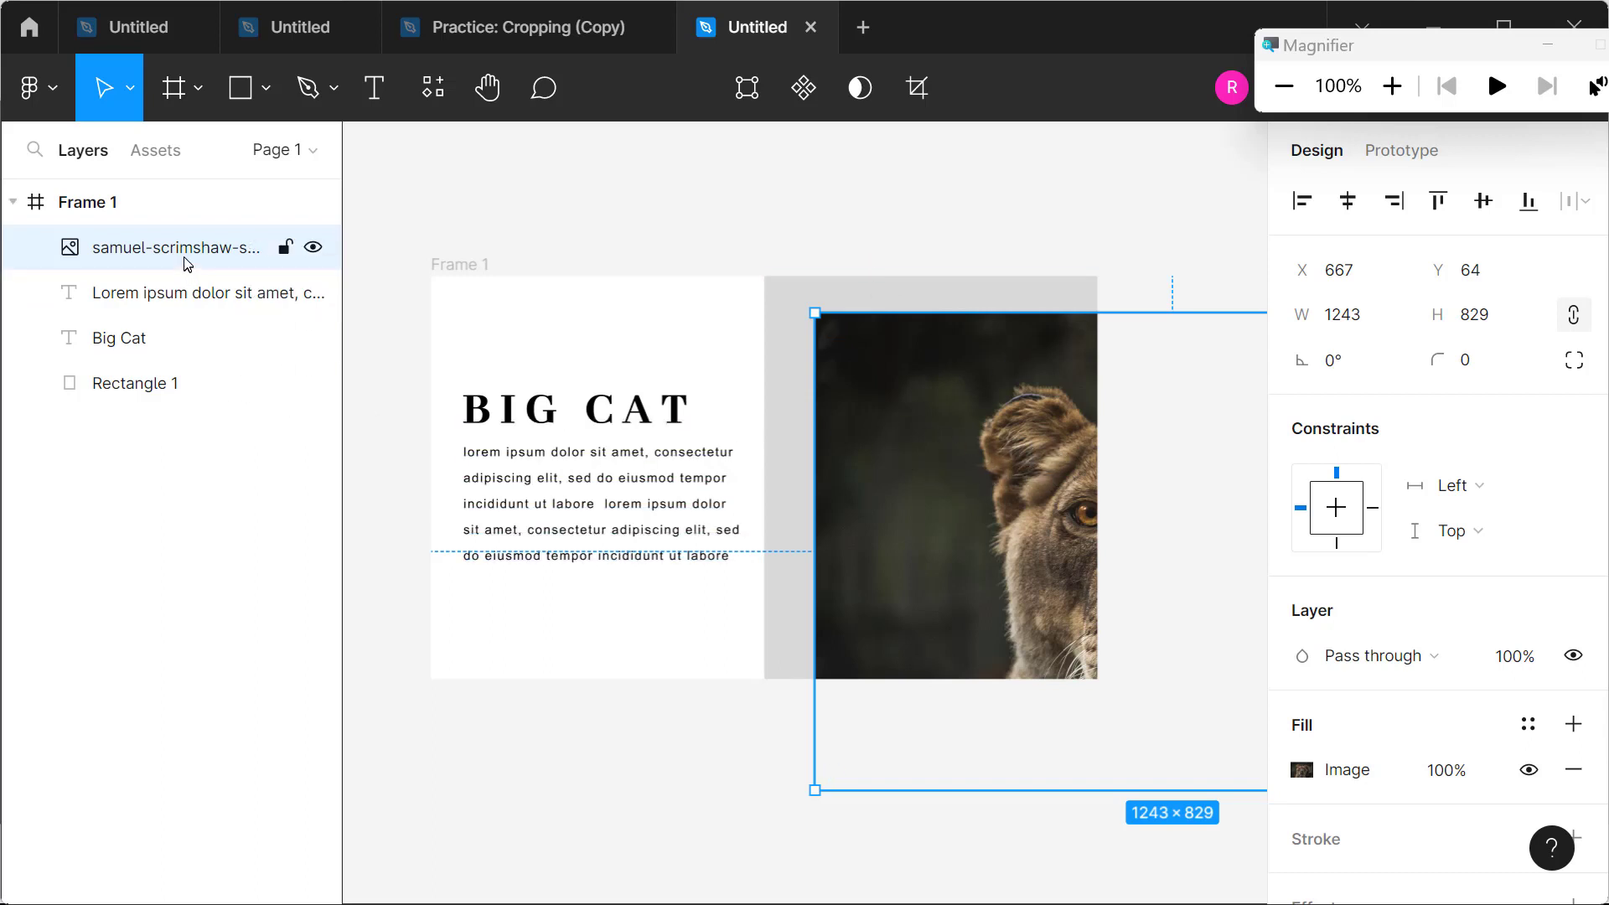
pyautogui.moveTo(176, 248)
pyautogui.click(256, 384)
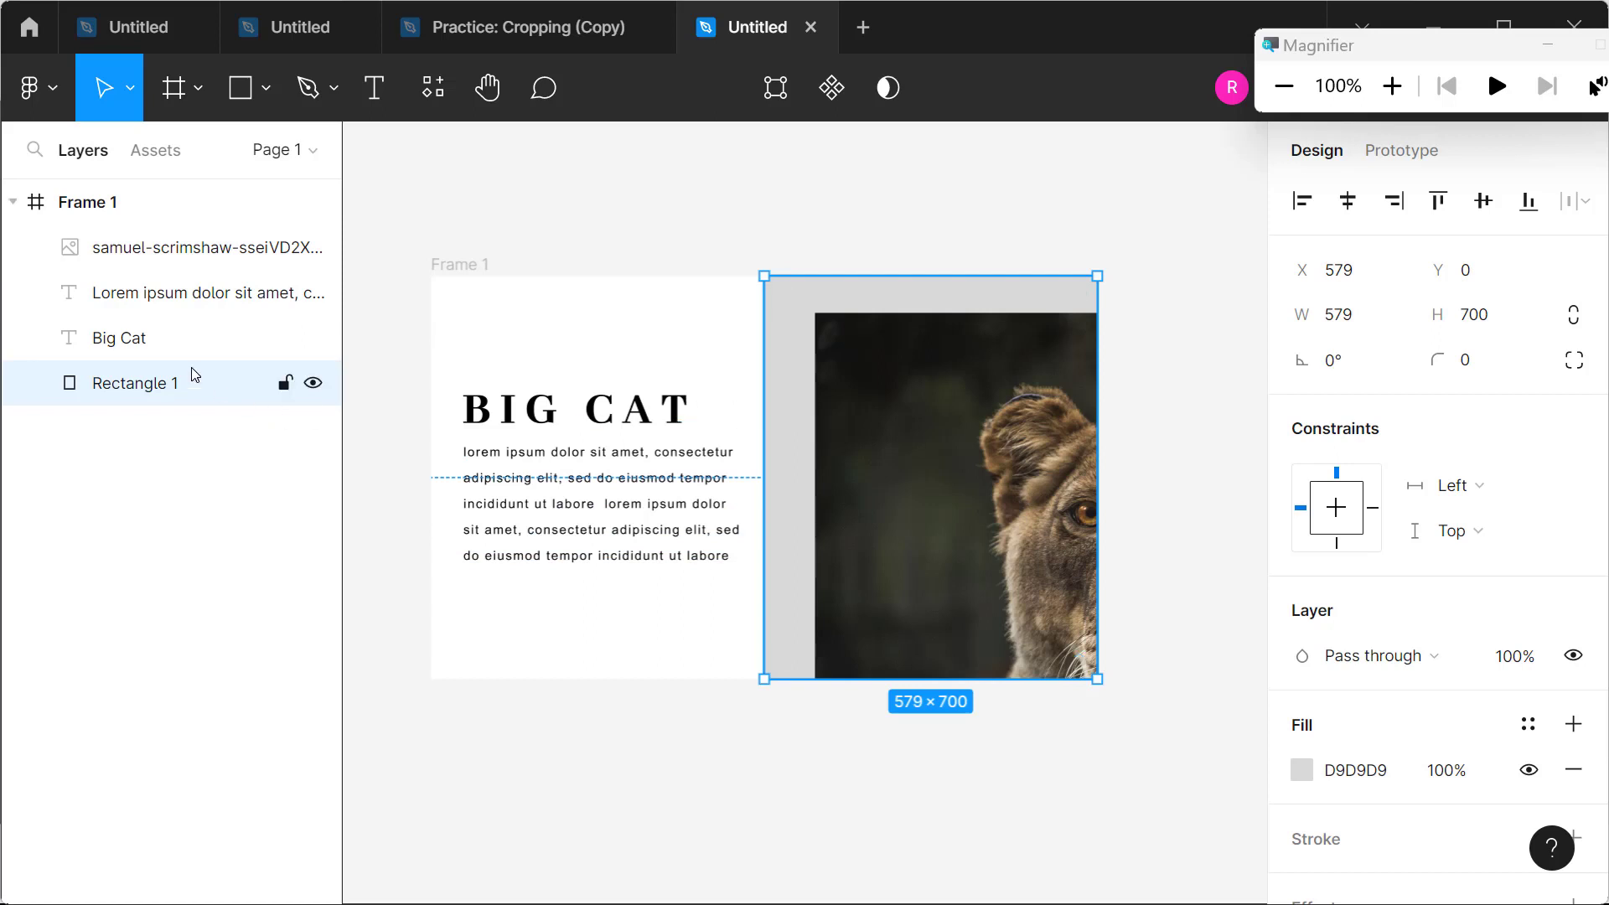
pyautogui.moveTo(160, 385); pyautogui.dragTo(164, 261)
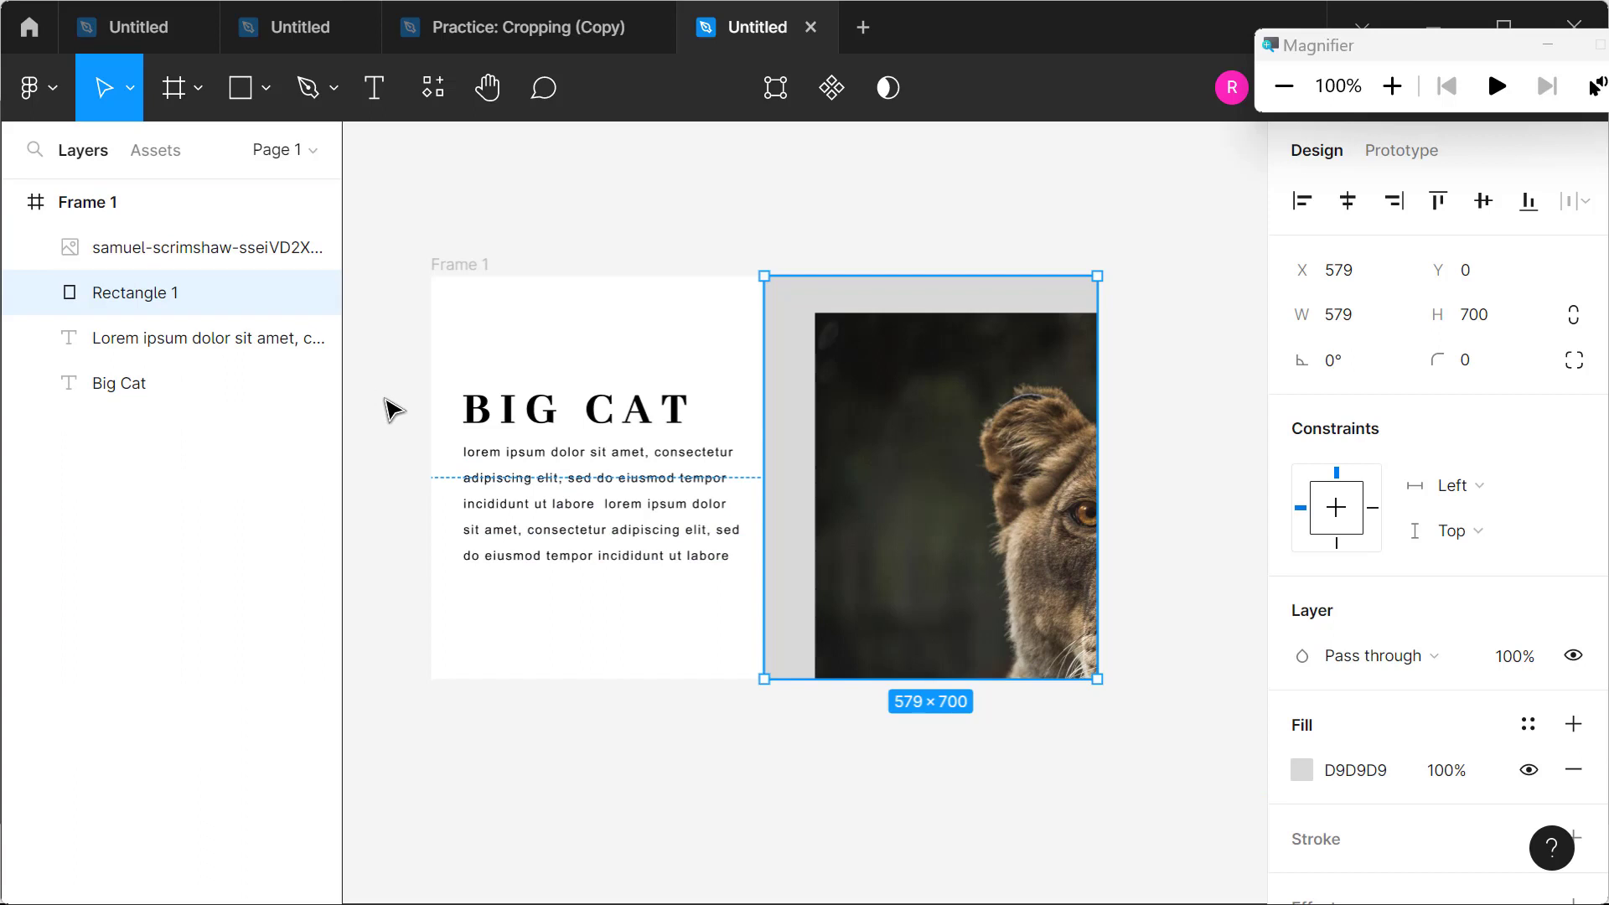
pyautogui.click(168, 256)
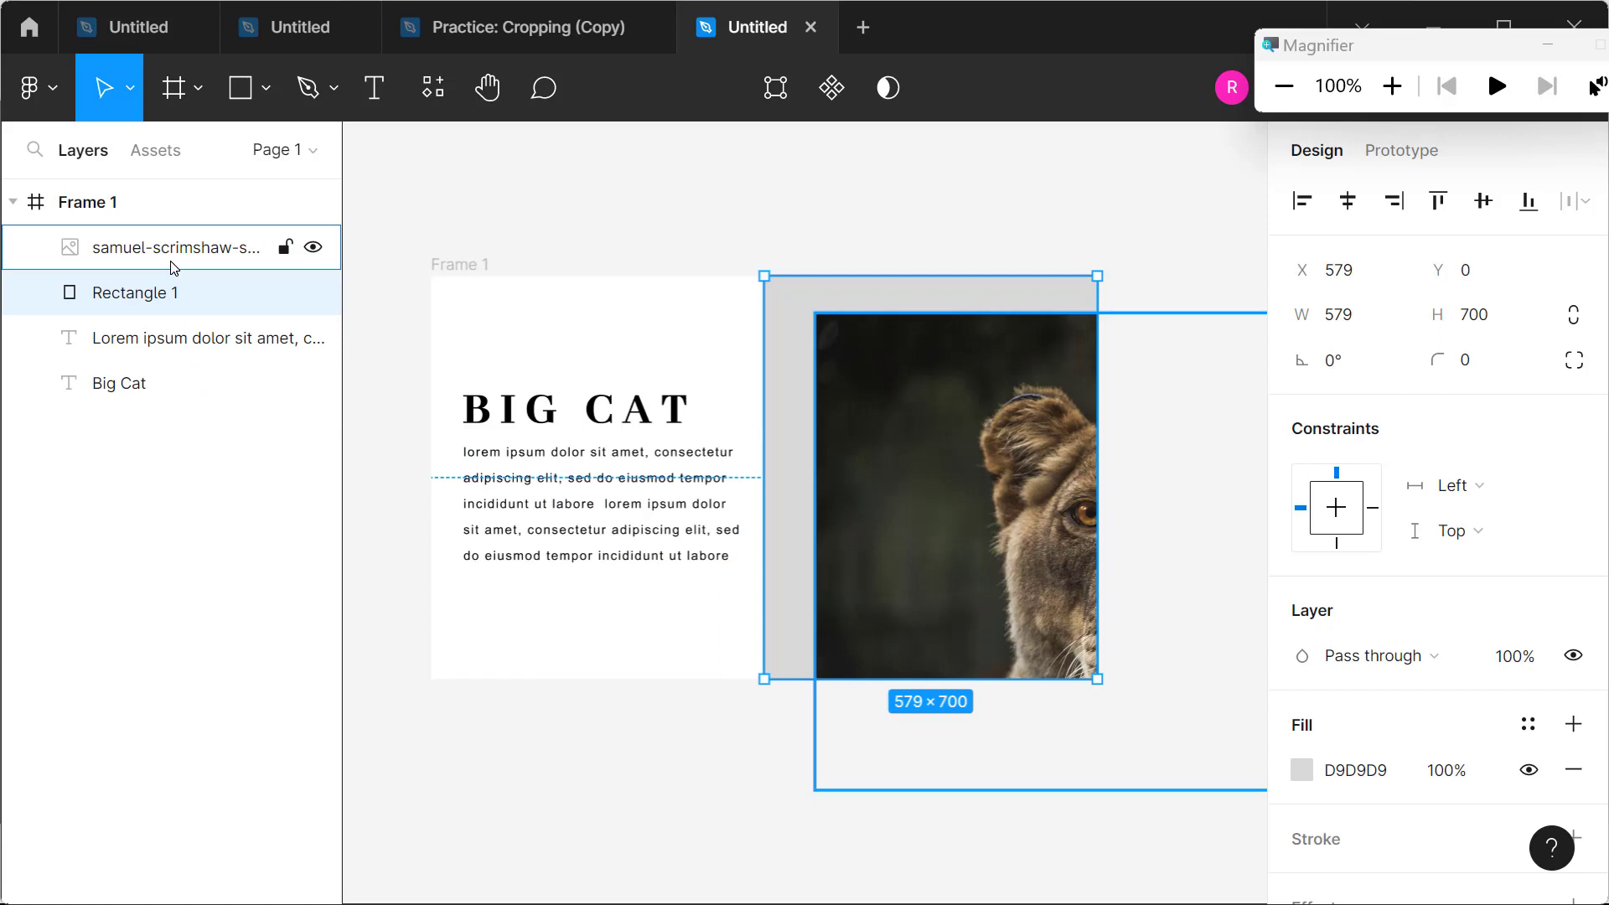
pyautogui.keyDown('shift'); pyautogui.click(151, 293); pyautogui.keyUp('shift')
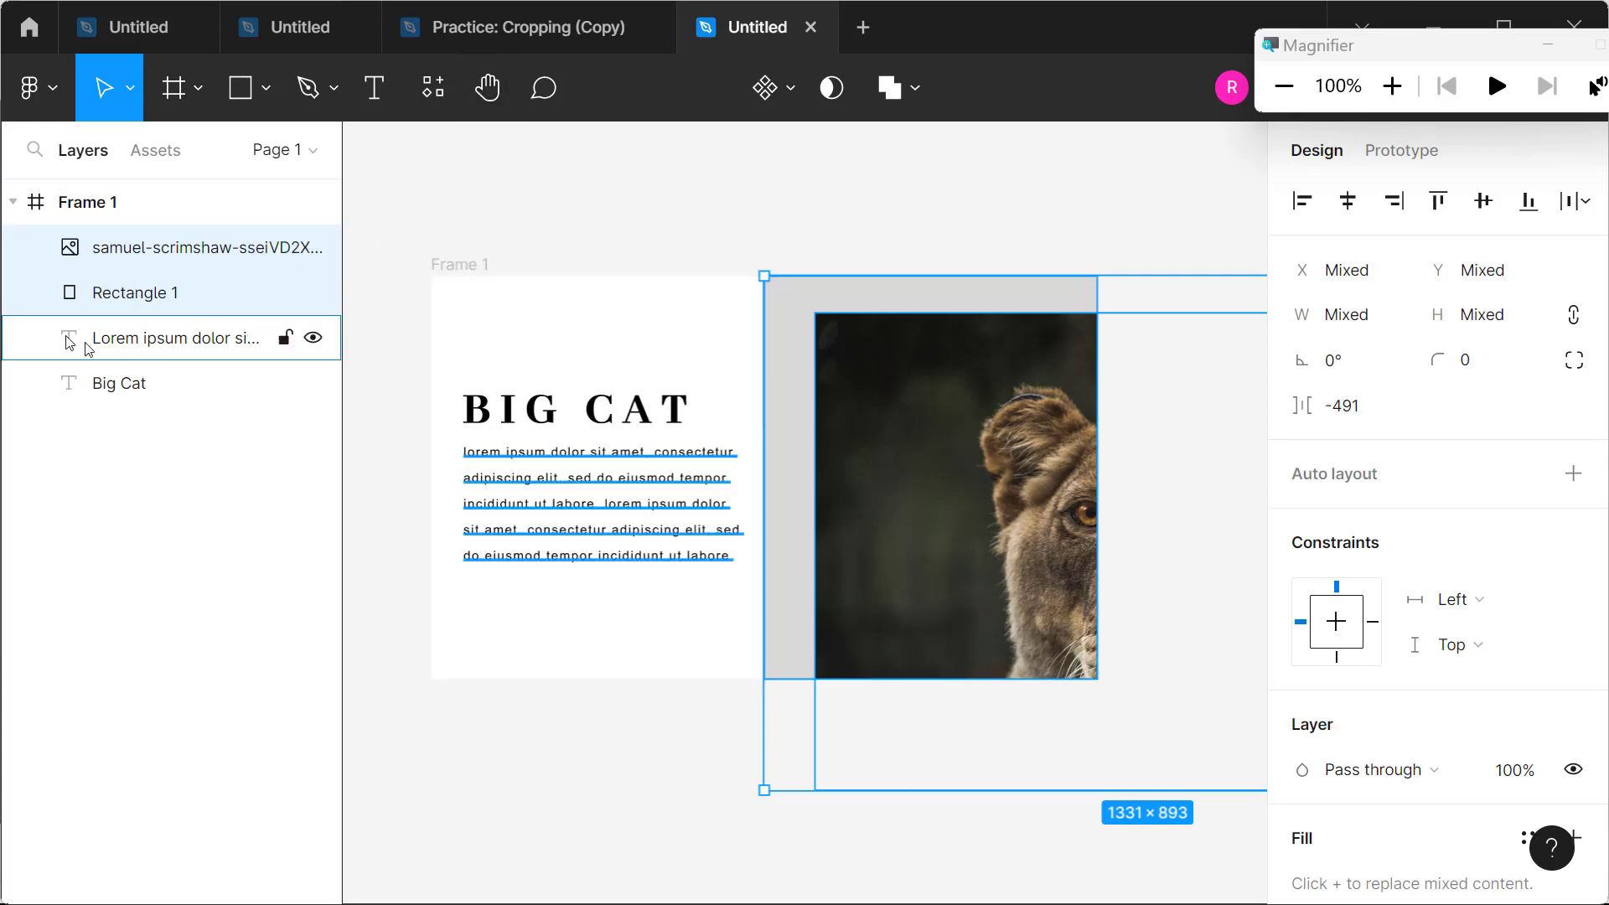
pyautogui.click(832, 98)
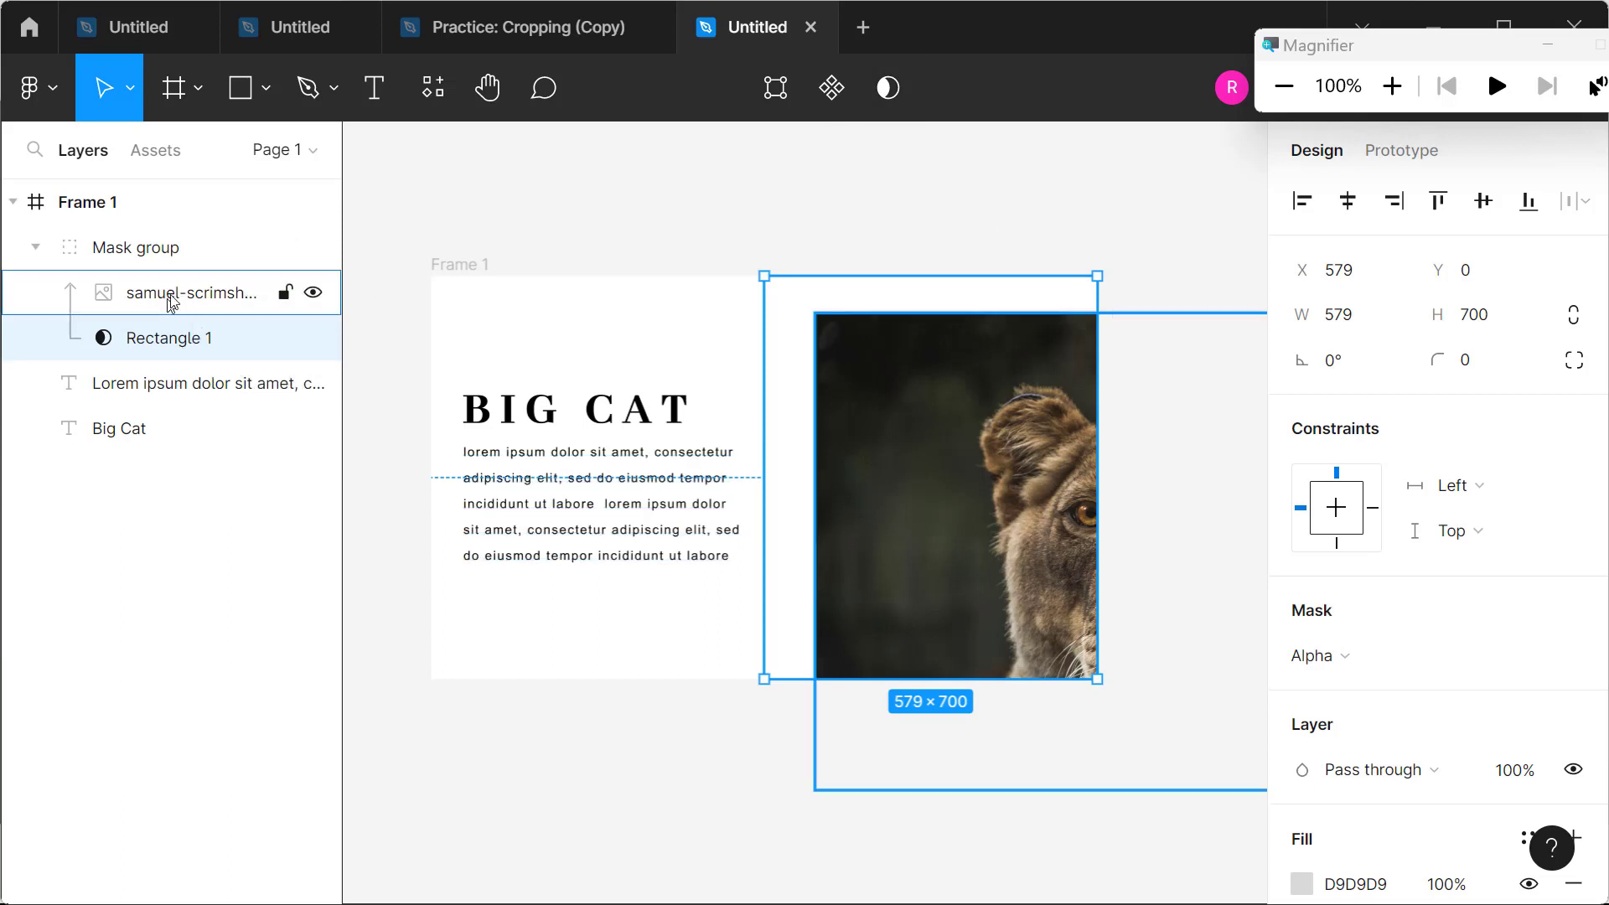
# Step: Shift the masked lioness photo to X 283, Y -102 so her face fills the panel
pyautogui.click(891, 457)
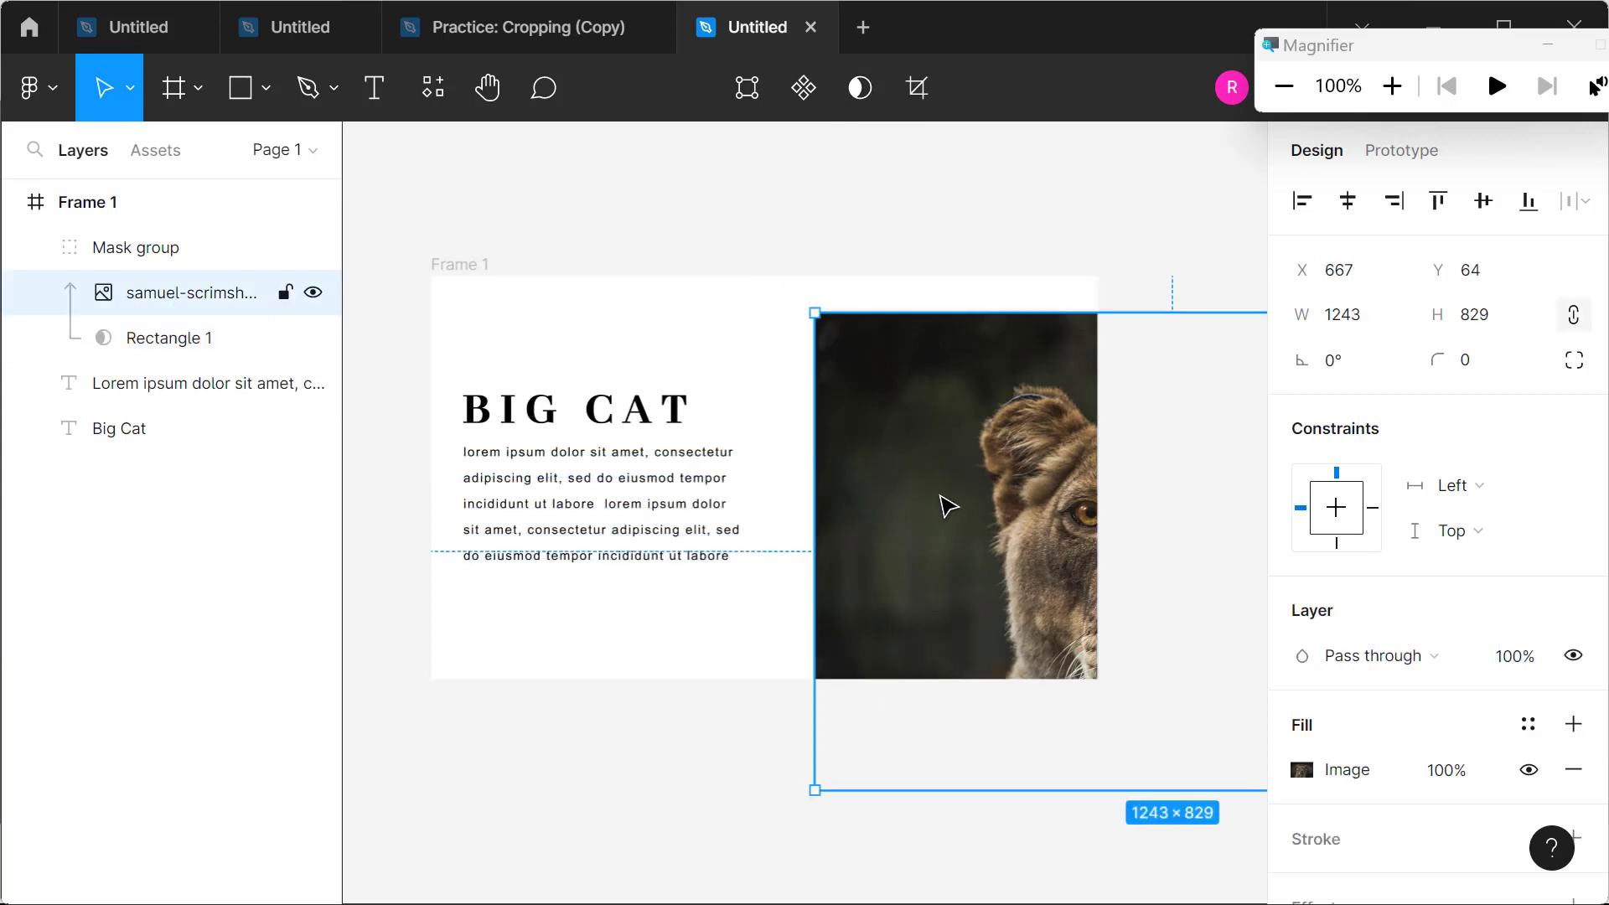
pyautogui.moveTo(947, 505); pyautogui.dragTo(798, 467)
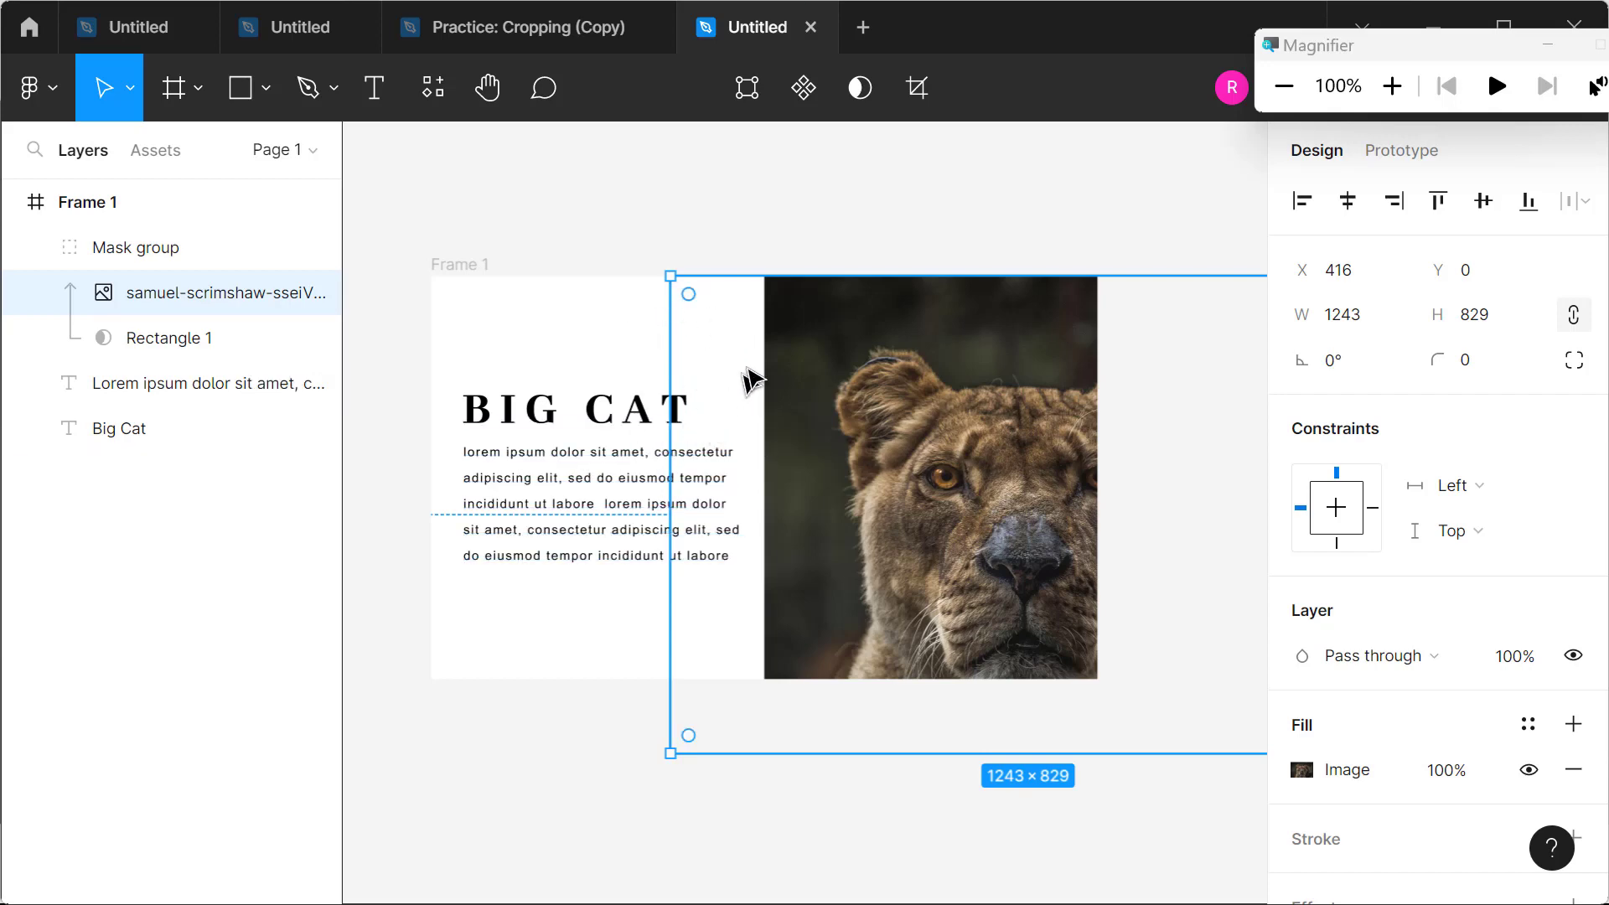
pyautogui.moveTo(928, 493); pyautogui.dragTo(868, 429)
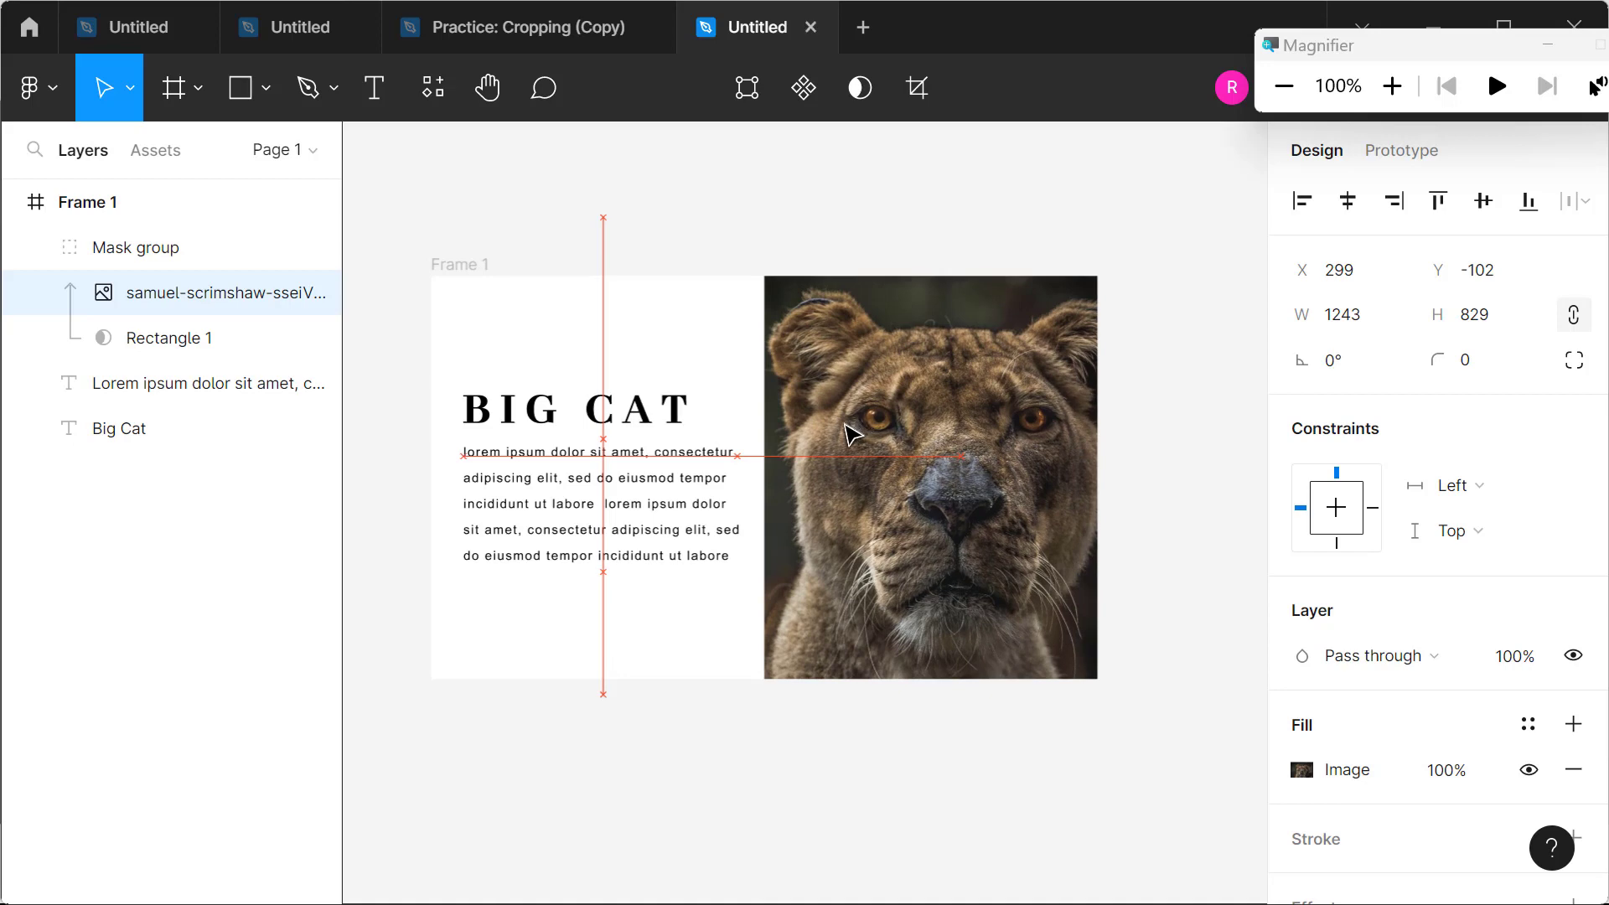
pyautogui.moveTo(852, 434); pyautogui.dragTo(843, 433)
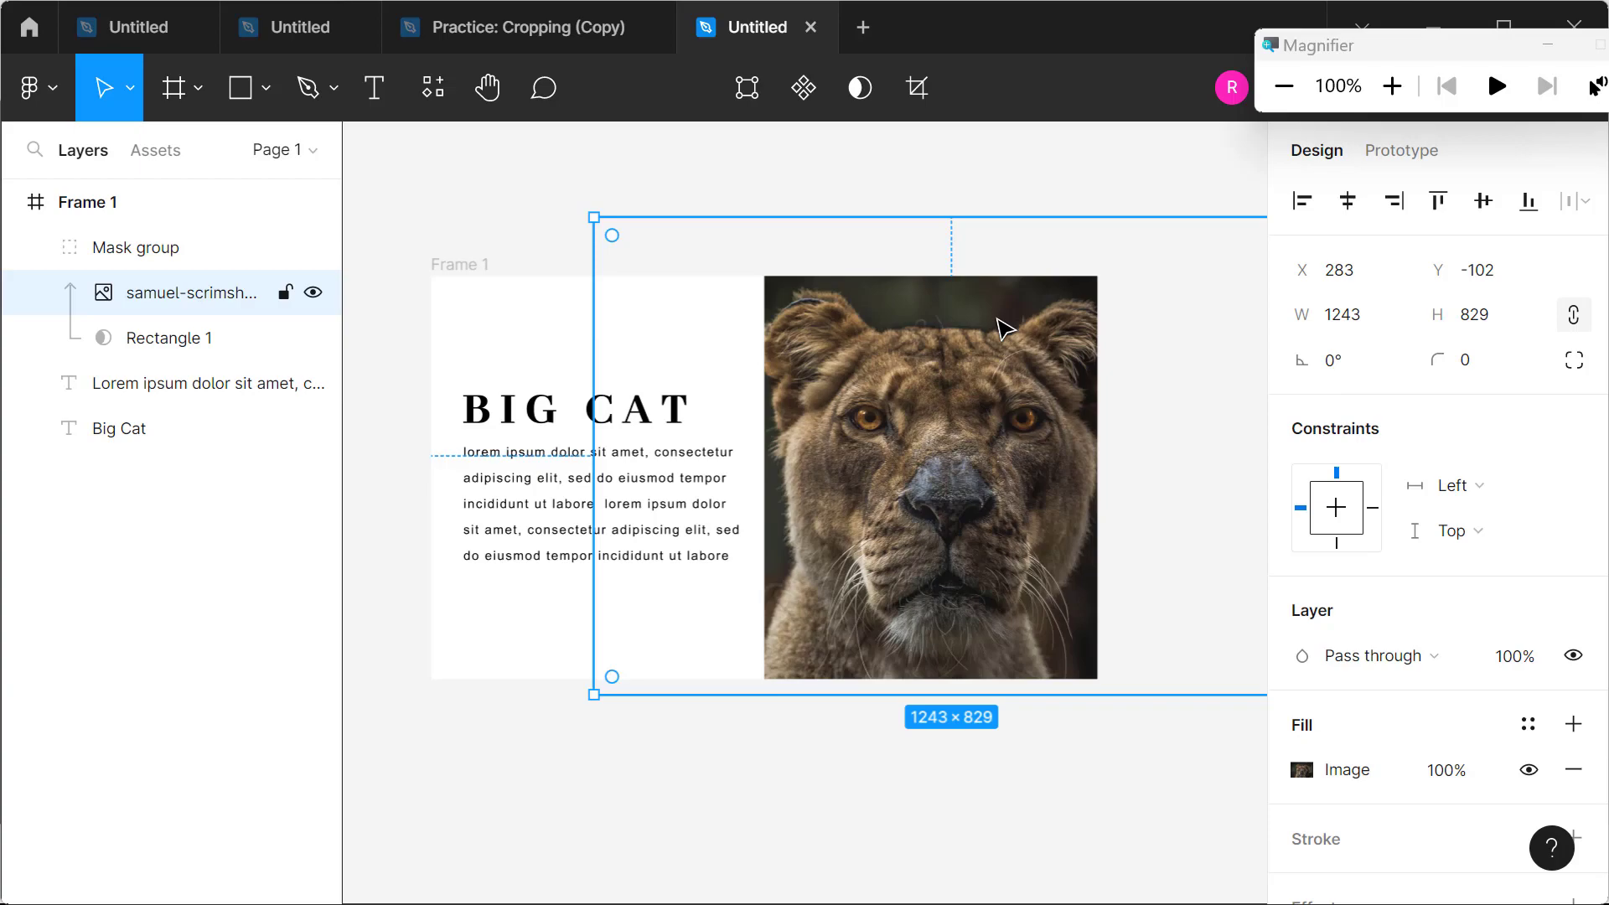
pyautogui.hotkey('alt', 'Tab')
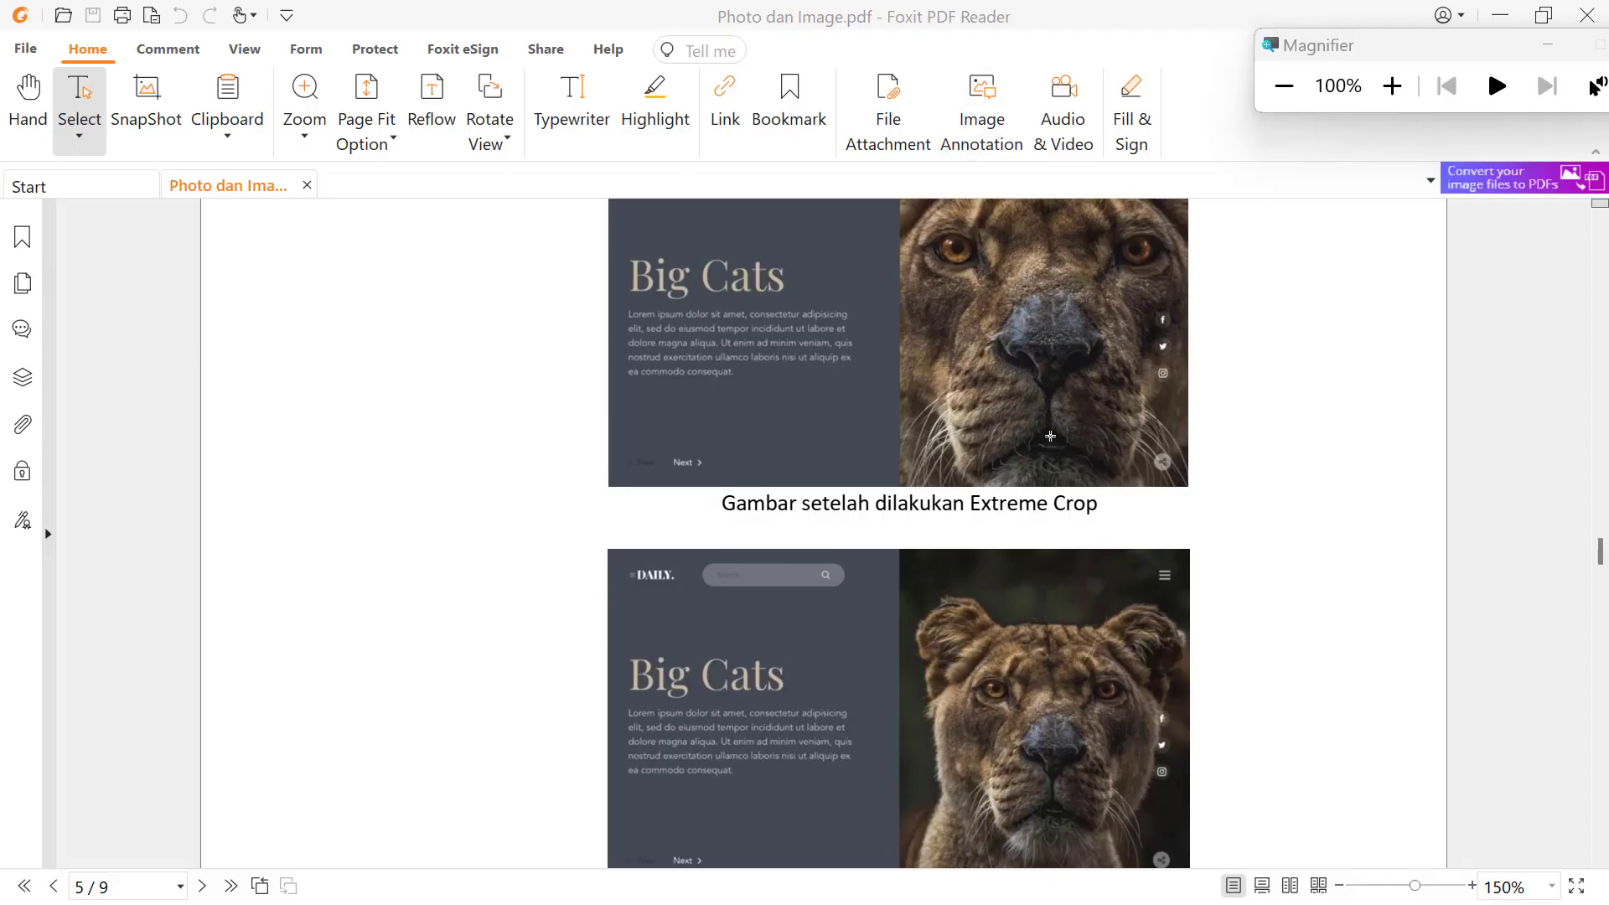
# Step: Check the Extreme Crop example on page 5 of the Big Cats PDF, then return to Figma
pyautogui.scroll(2, 1050, 435)
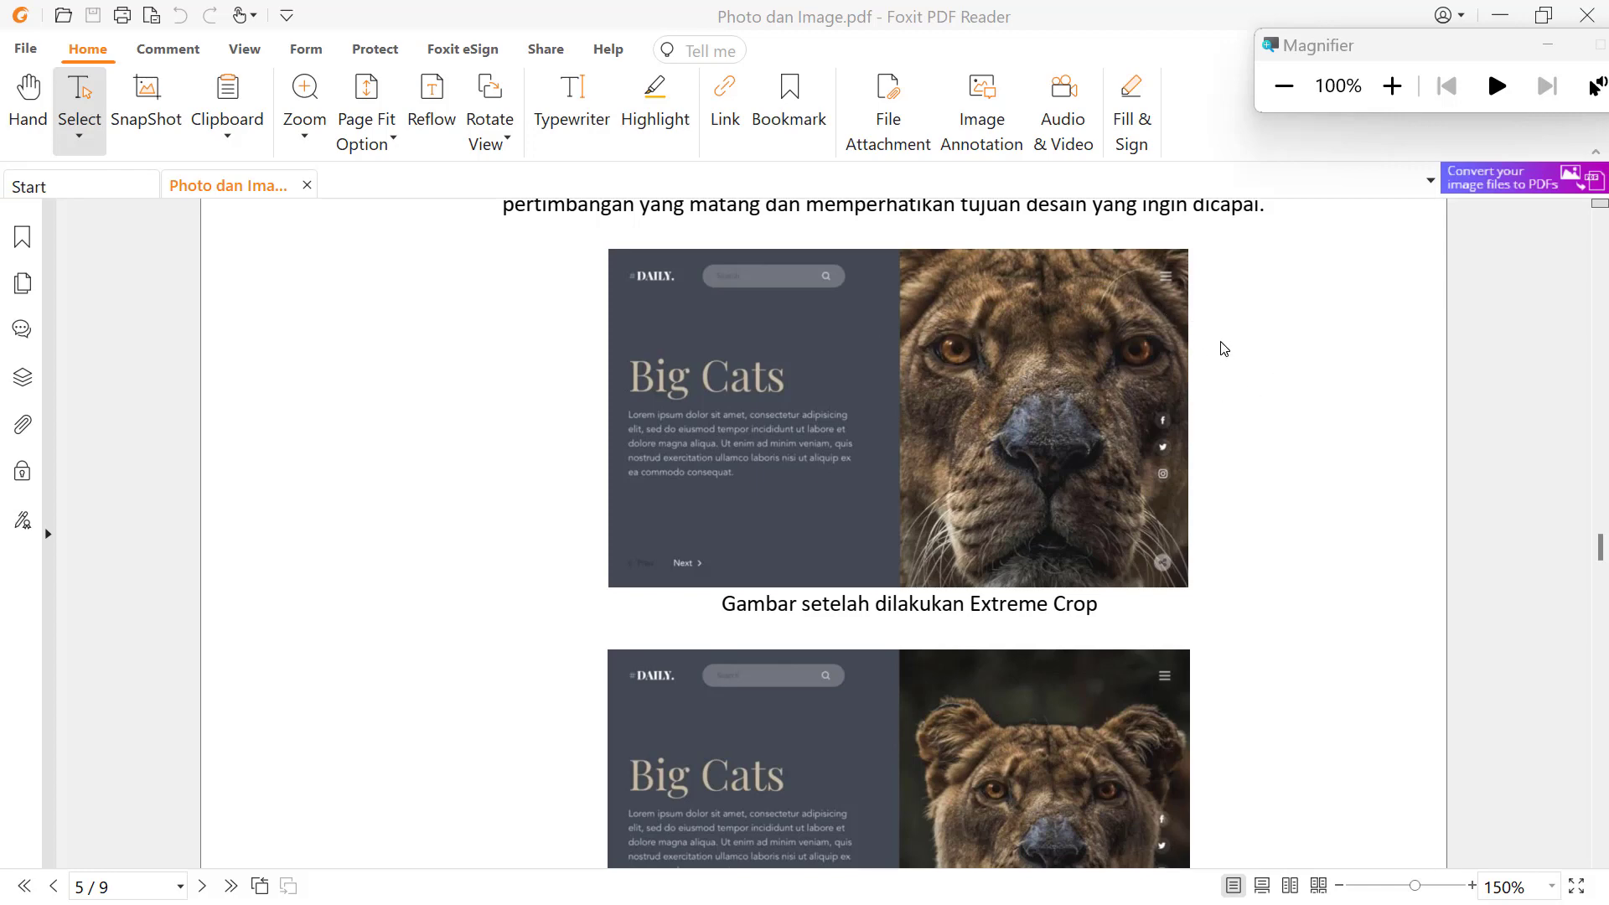
pyautogui.click(1090, 143)
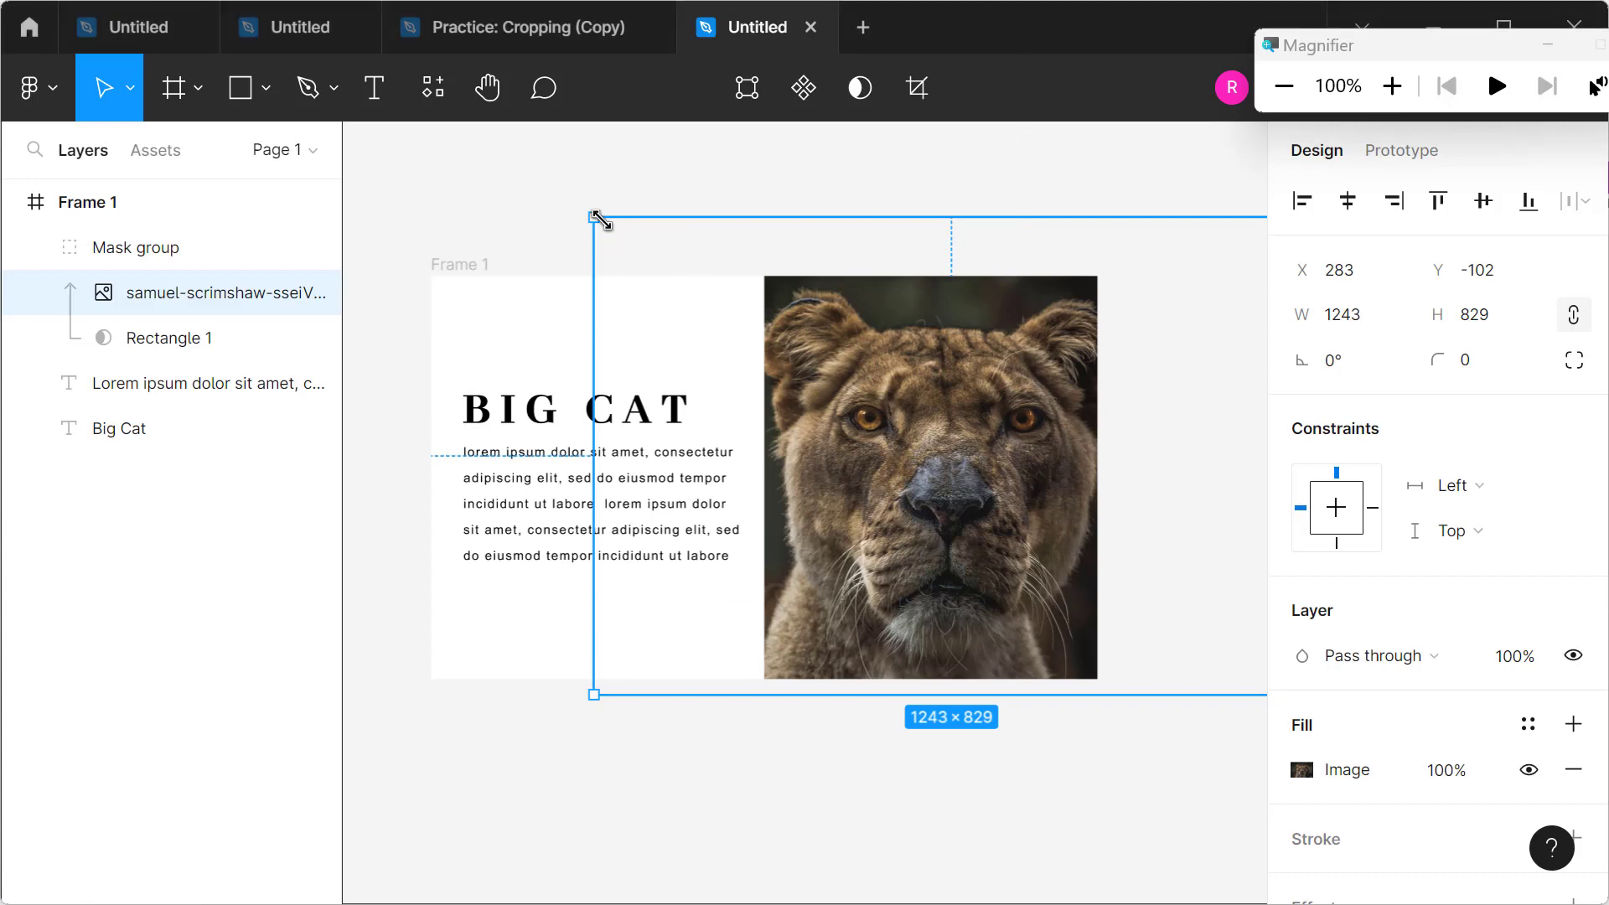
# Step: Scale up the lion photo in stages and recentre the lioness's face inside the mask
pyautogui.moveTo(600, 219); pyautogui.dragTo(538, 146)
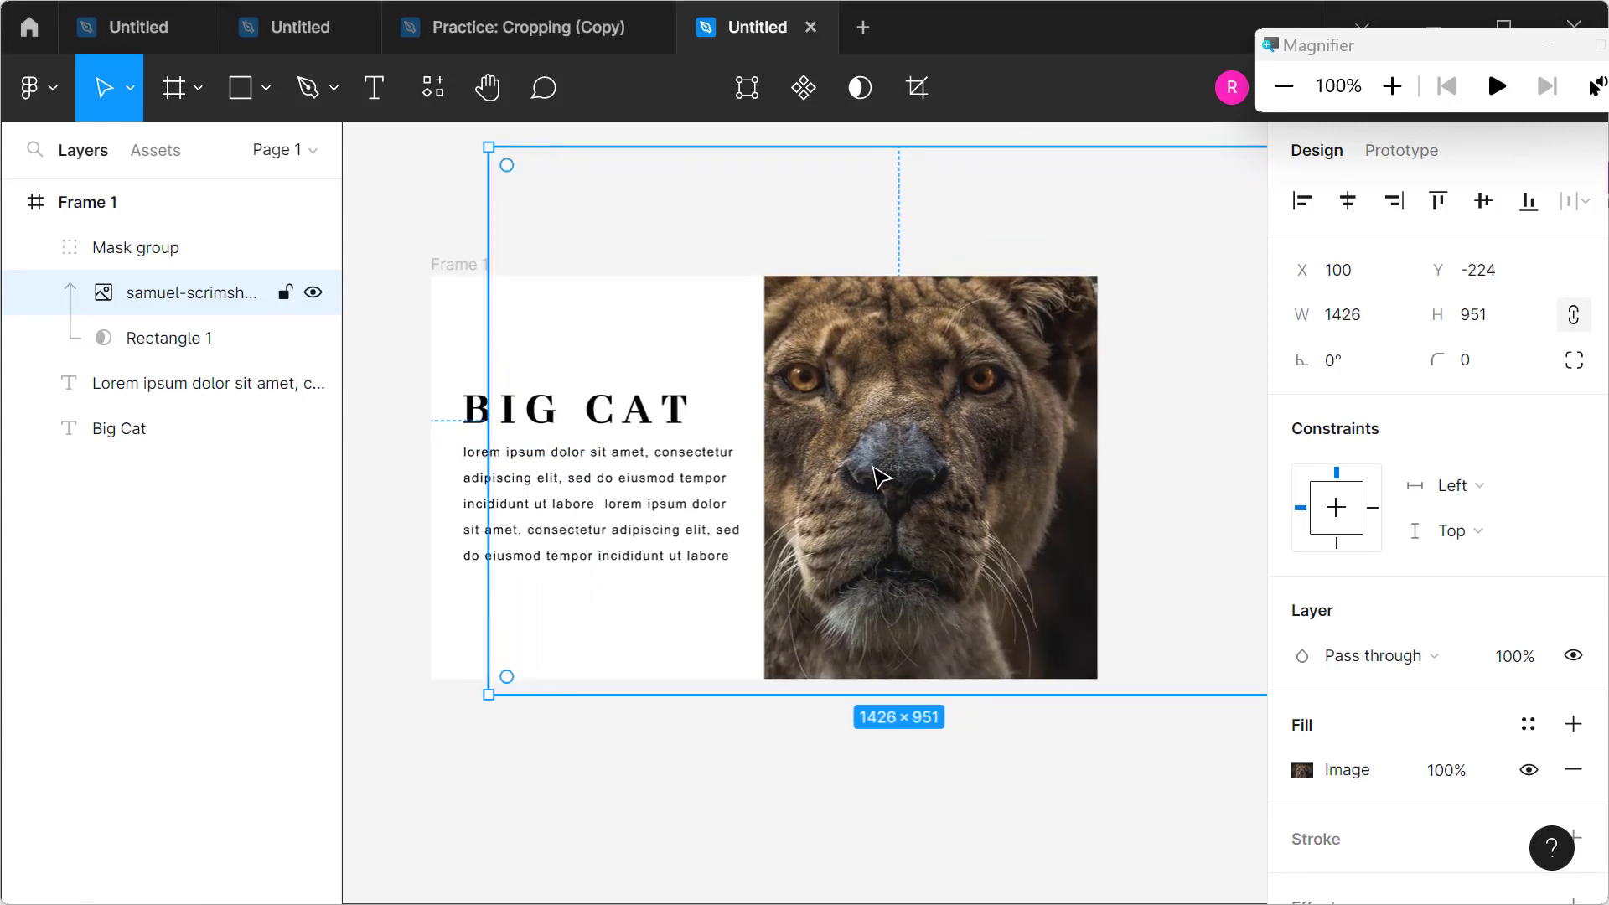
pyautogui.moveTo(886, 470); pyautogui.dragTo(911, 457)
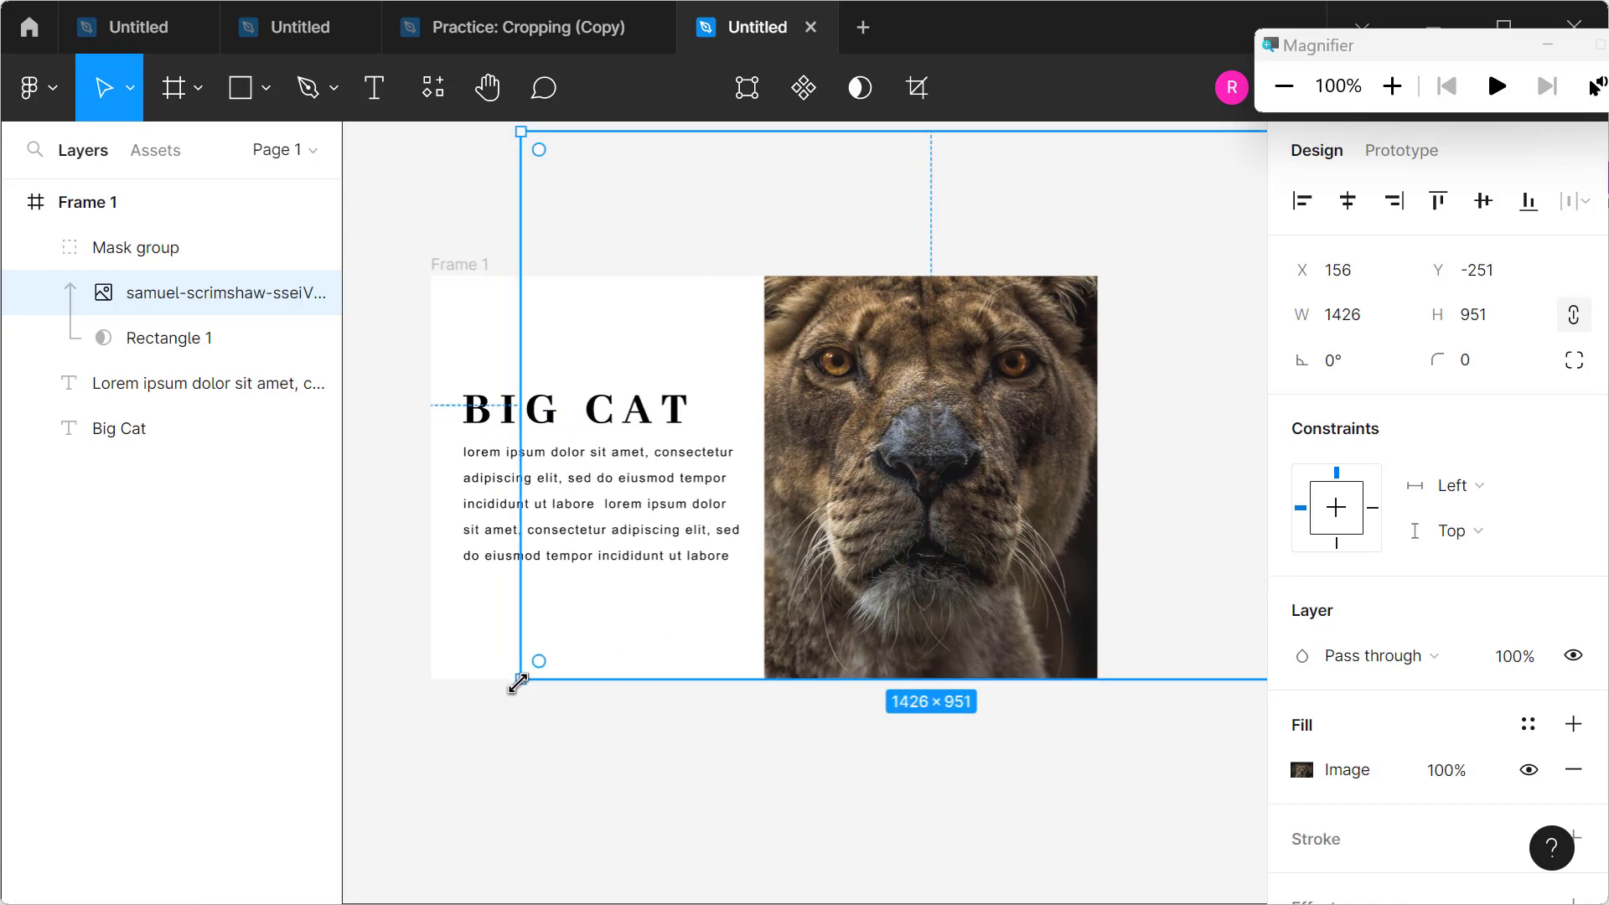
pyautogui.moveTo(538, 679); pyautogui.dragTo(431, 739)
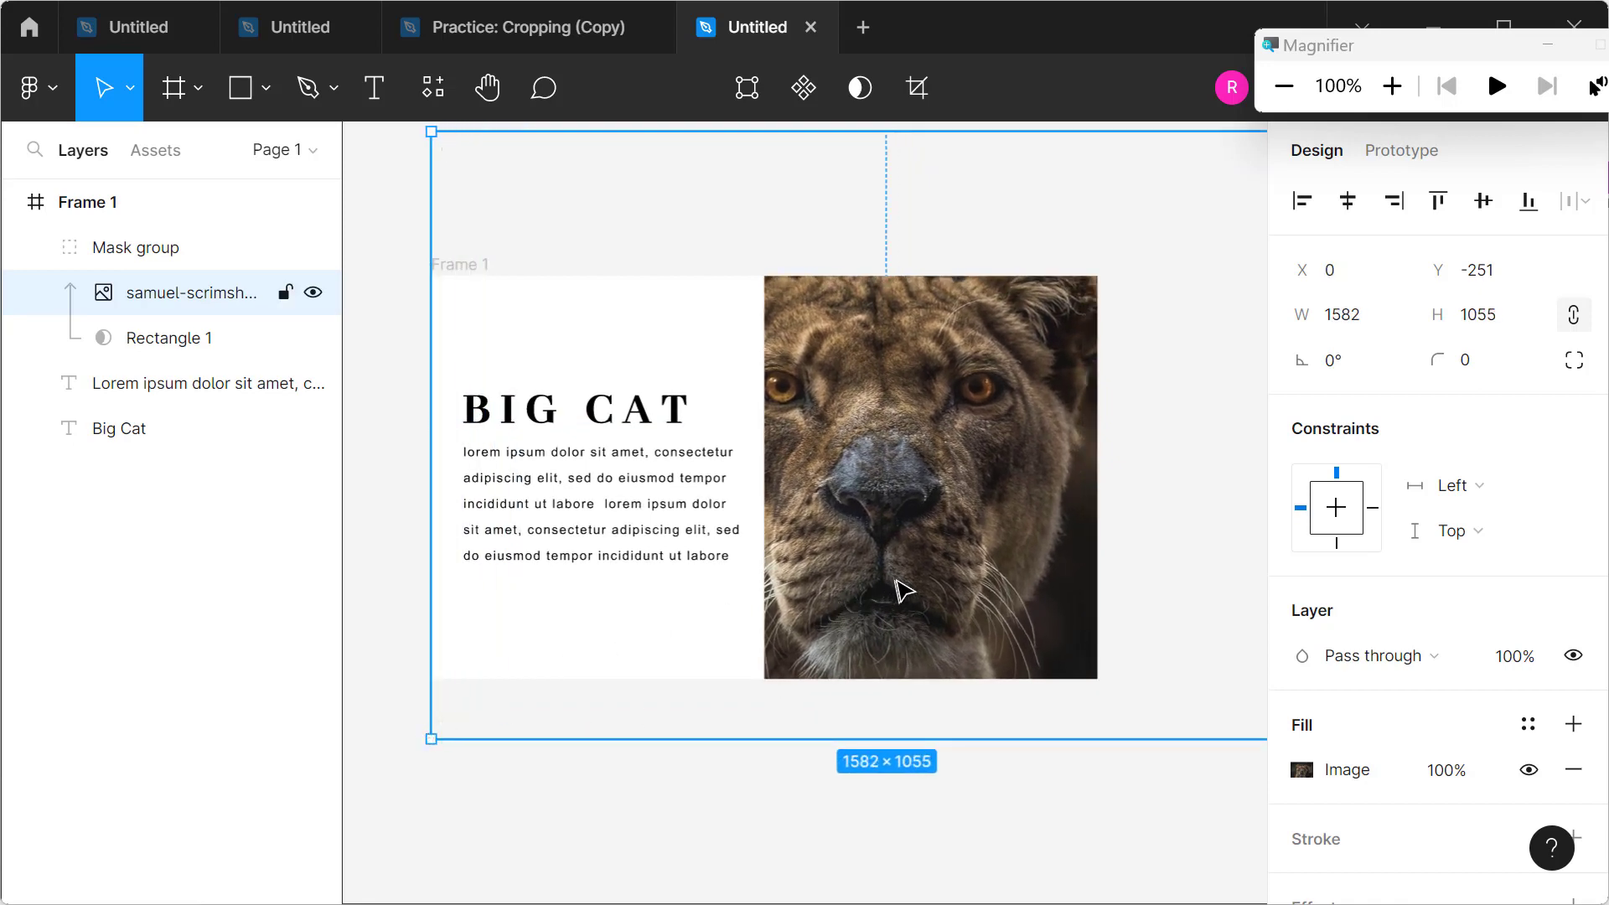
pyautogui.moveTo(901, 585); pyautogui.dragTo(919, 598)
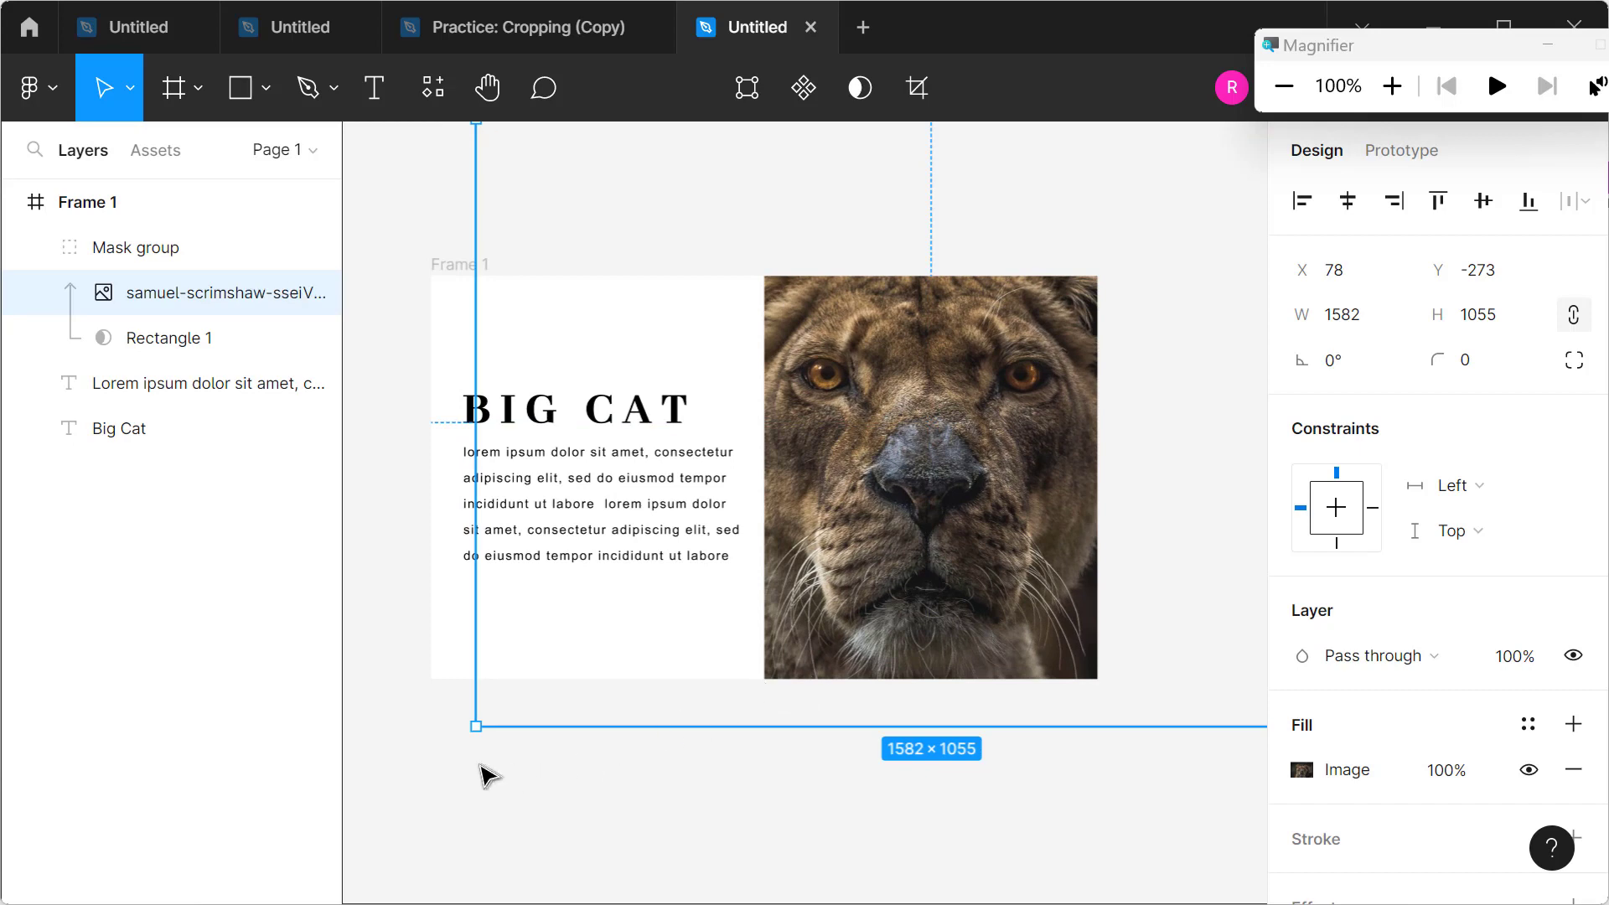
pyautogui.moveTo(475, 727); pyautogui.dragTo(372, 792)
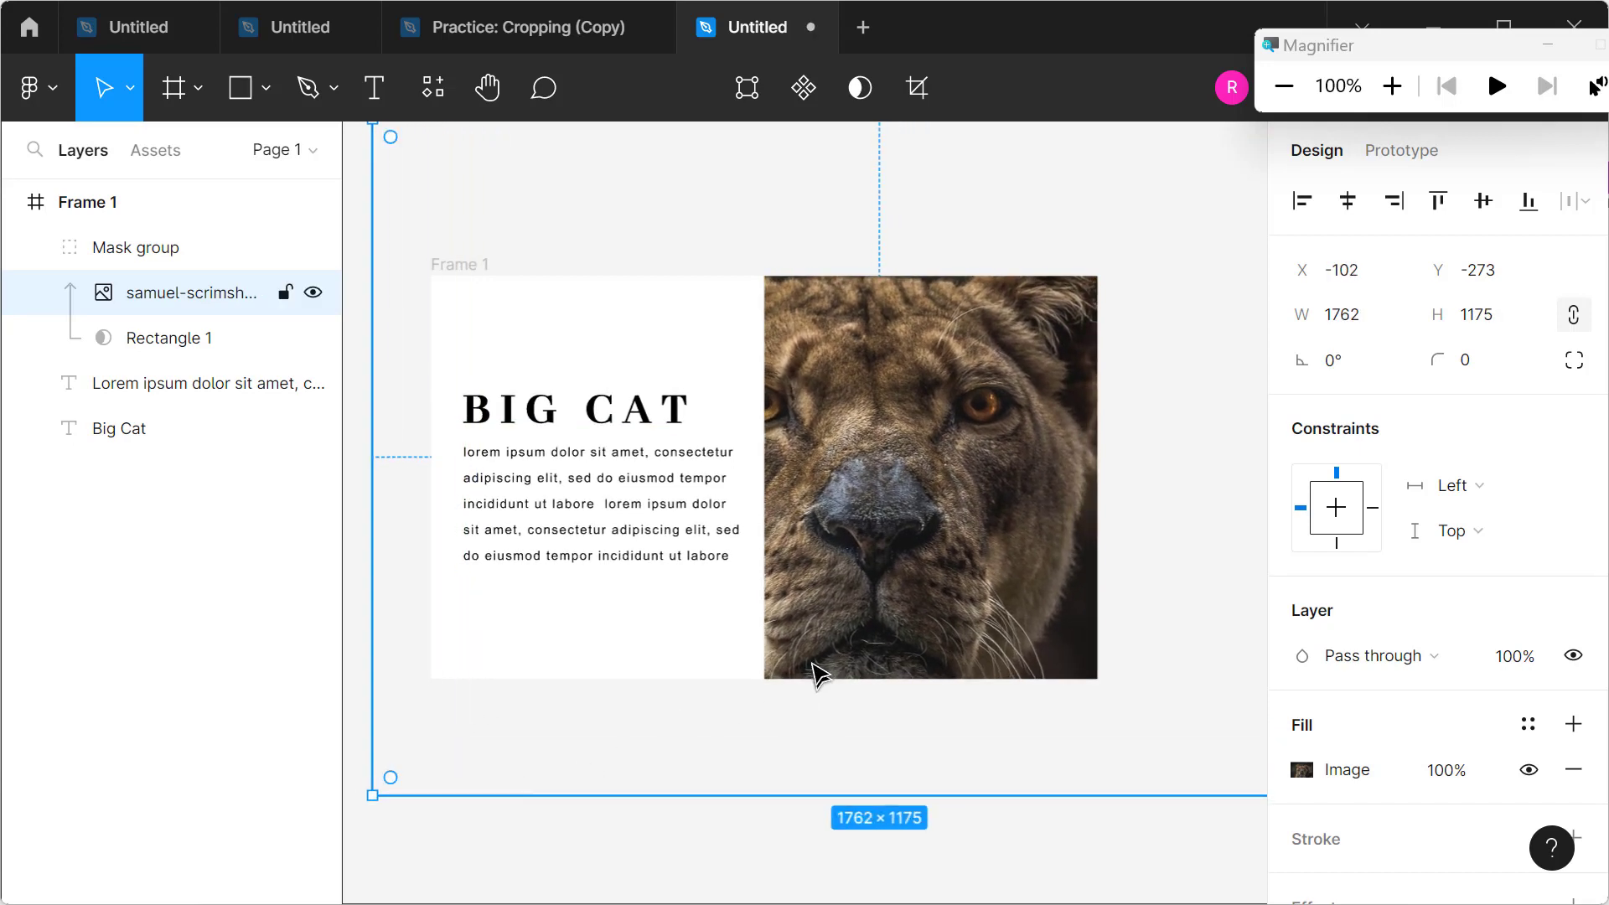
pyautogui.moveTo(899, 626); pyautogui.dragTo(960, 575)
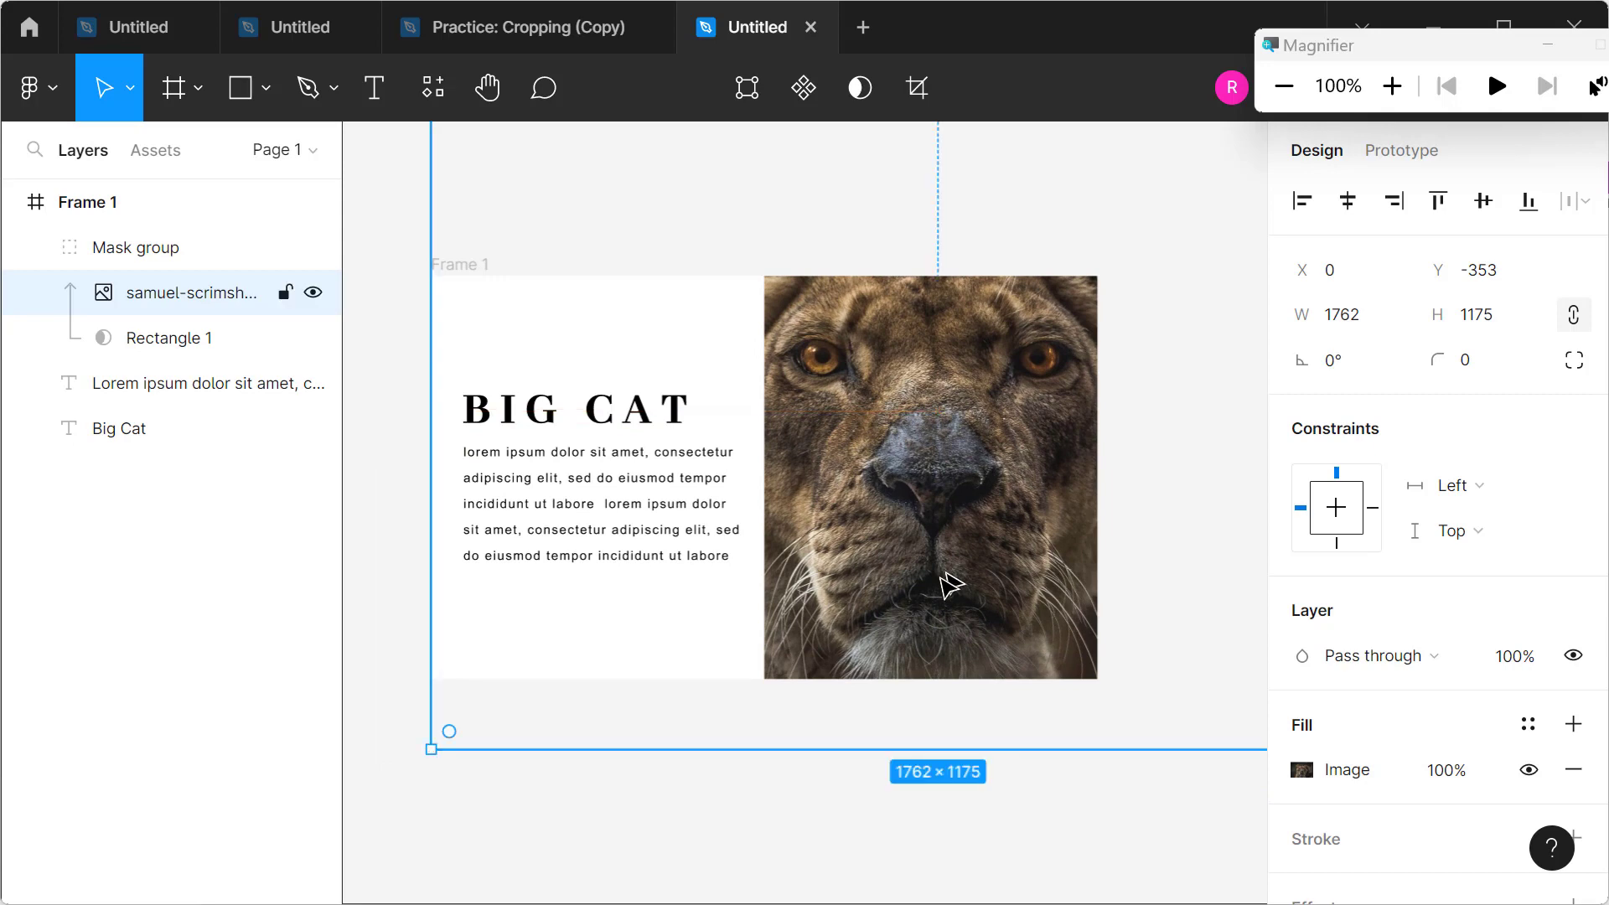
pyautogui.moveTo(432, 749); pyautogui.dragTo(361, 772)
# Step: Undo the oversized enlargements and settle the photo at 1877 × 1252, X -50, Y -391
pyautogui.hscroll(-5, 385, 780)
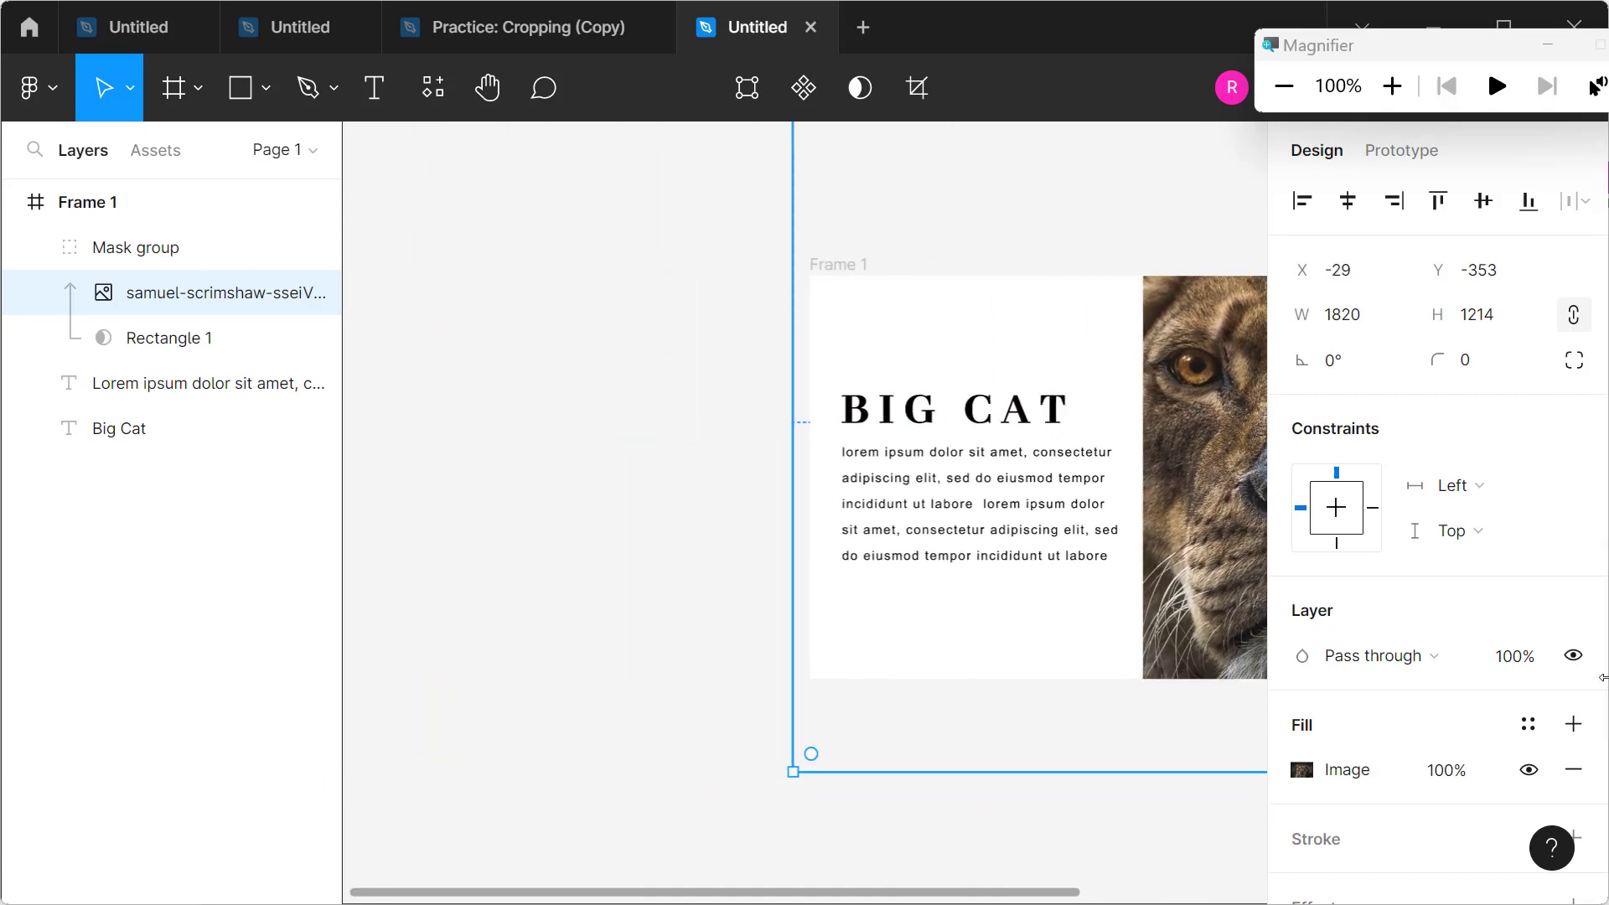
pyautogui.hscroll(3, 754, 578)
pyautogui.hscroll(3, 717, 591)
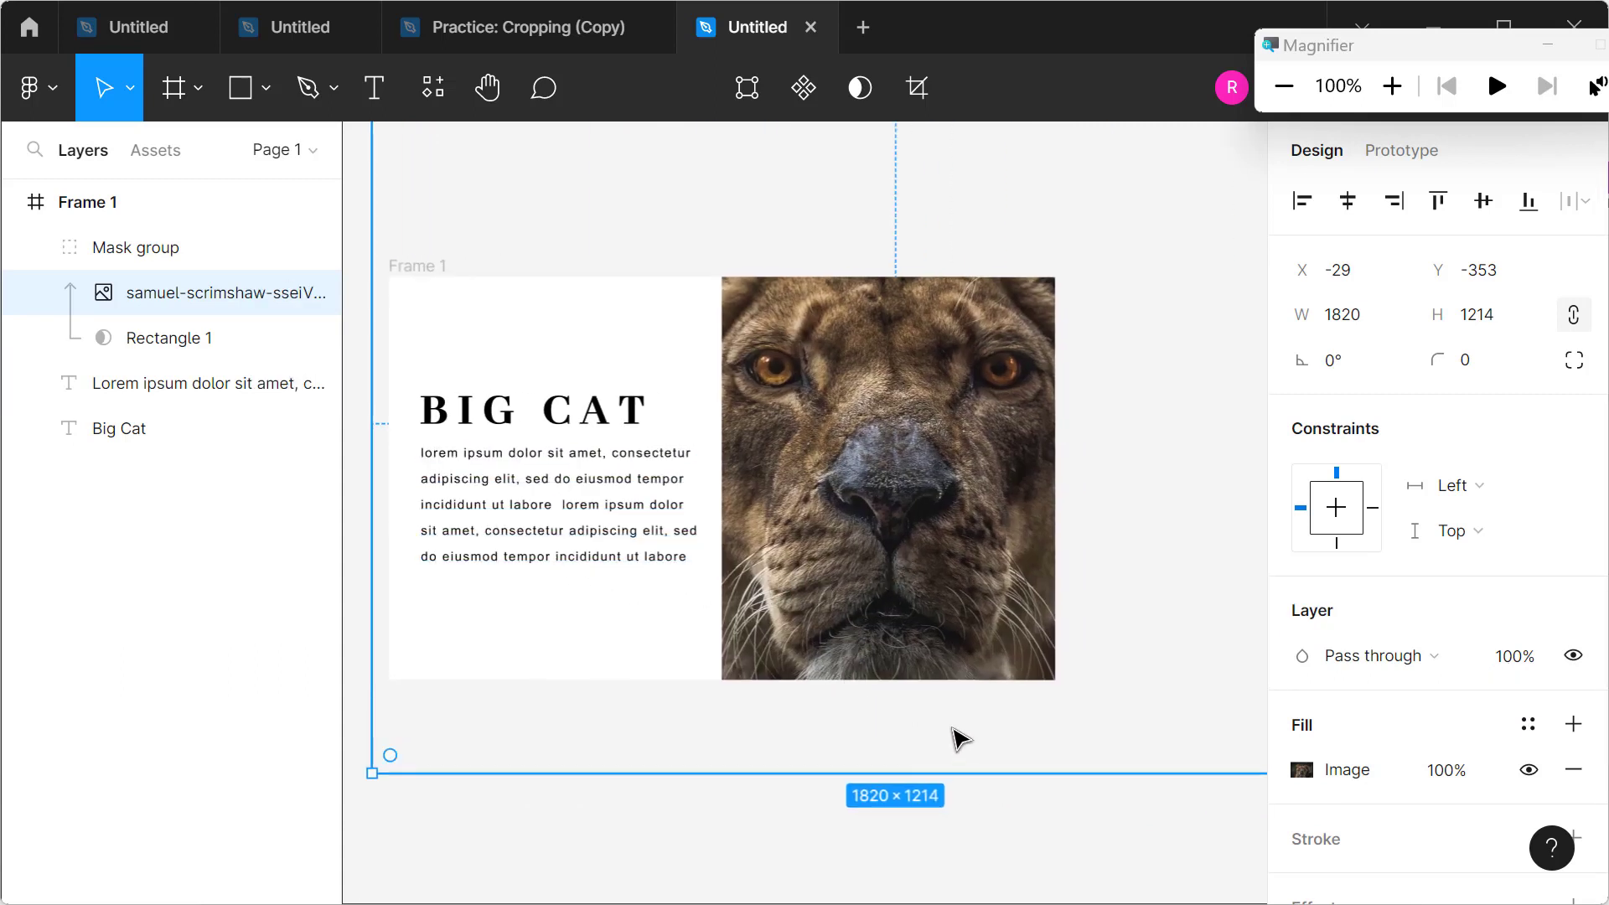
pyautogui.hotkey('ctrl', 'z')
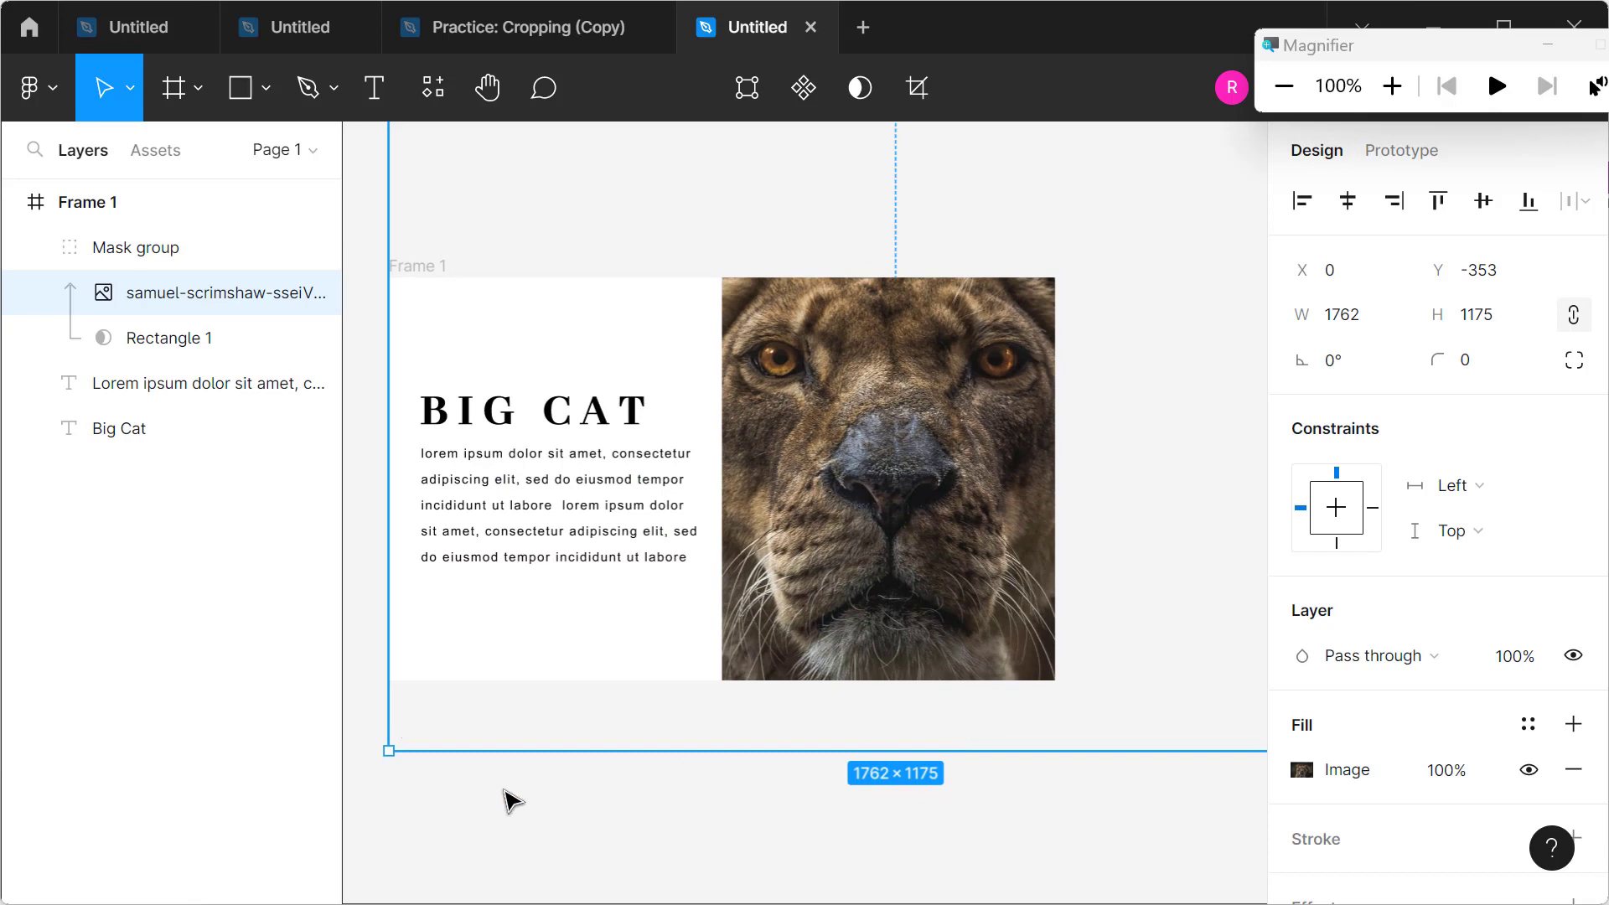
pyautogui.moveTo(395, 753); pyautogui.dragTo(413, 809)
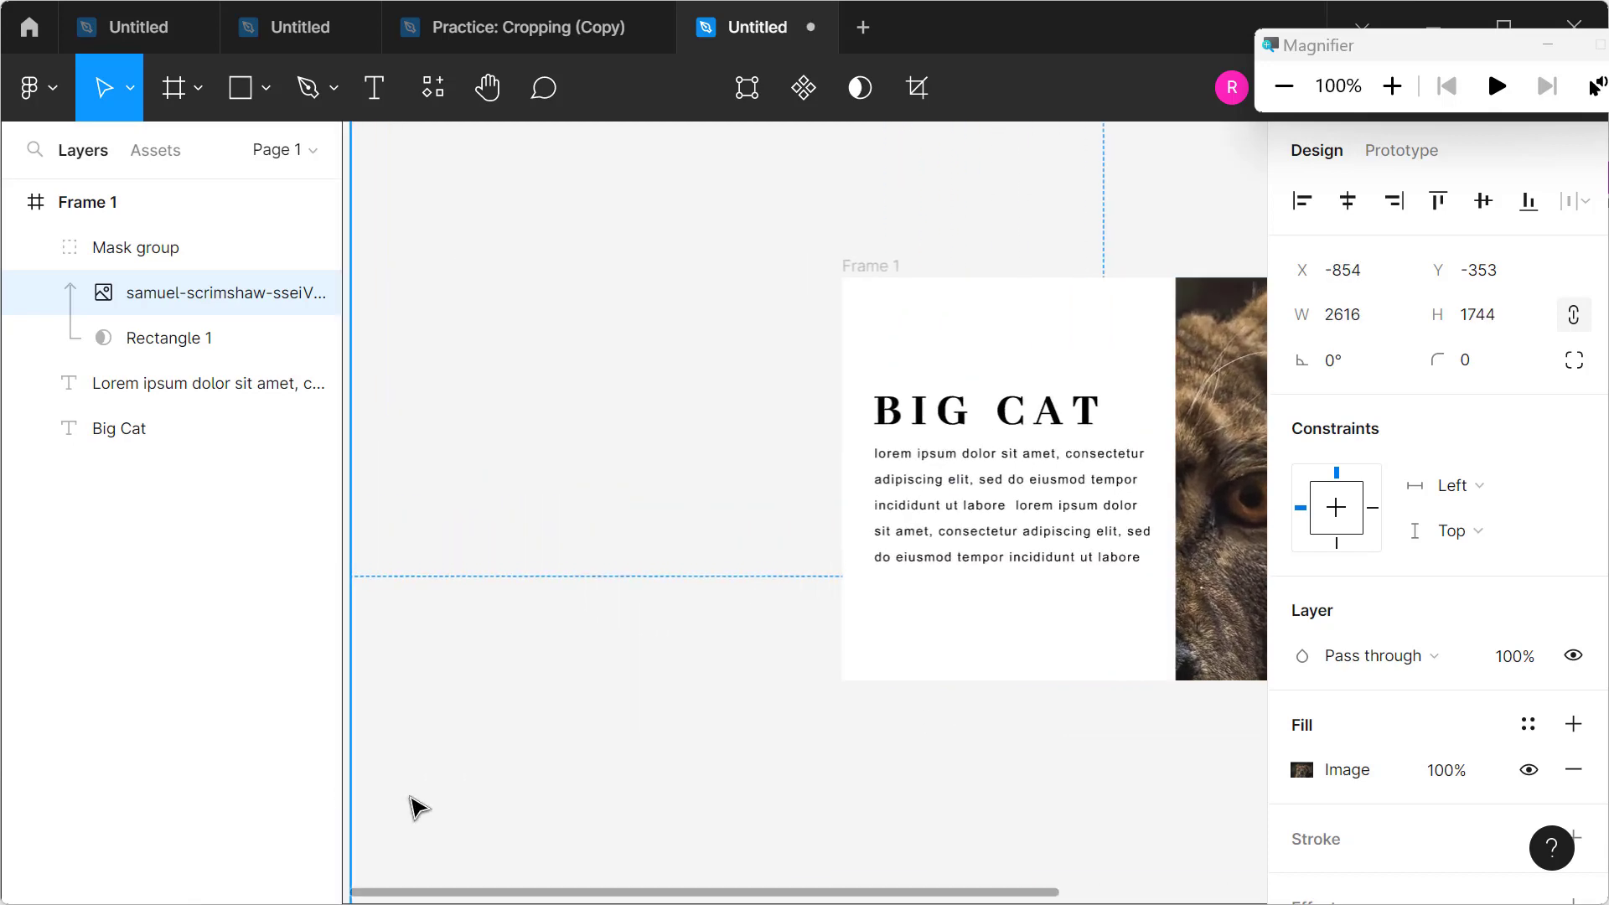
pyautogui.hotkey('ctrl', 'z')
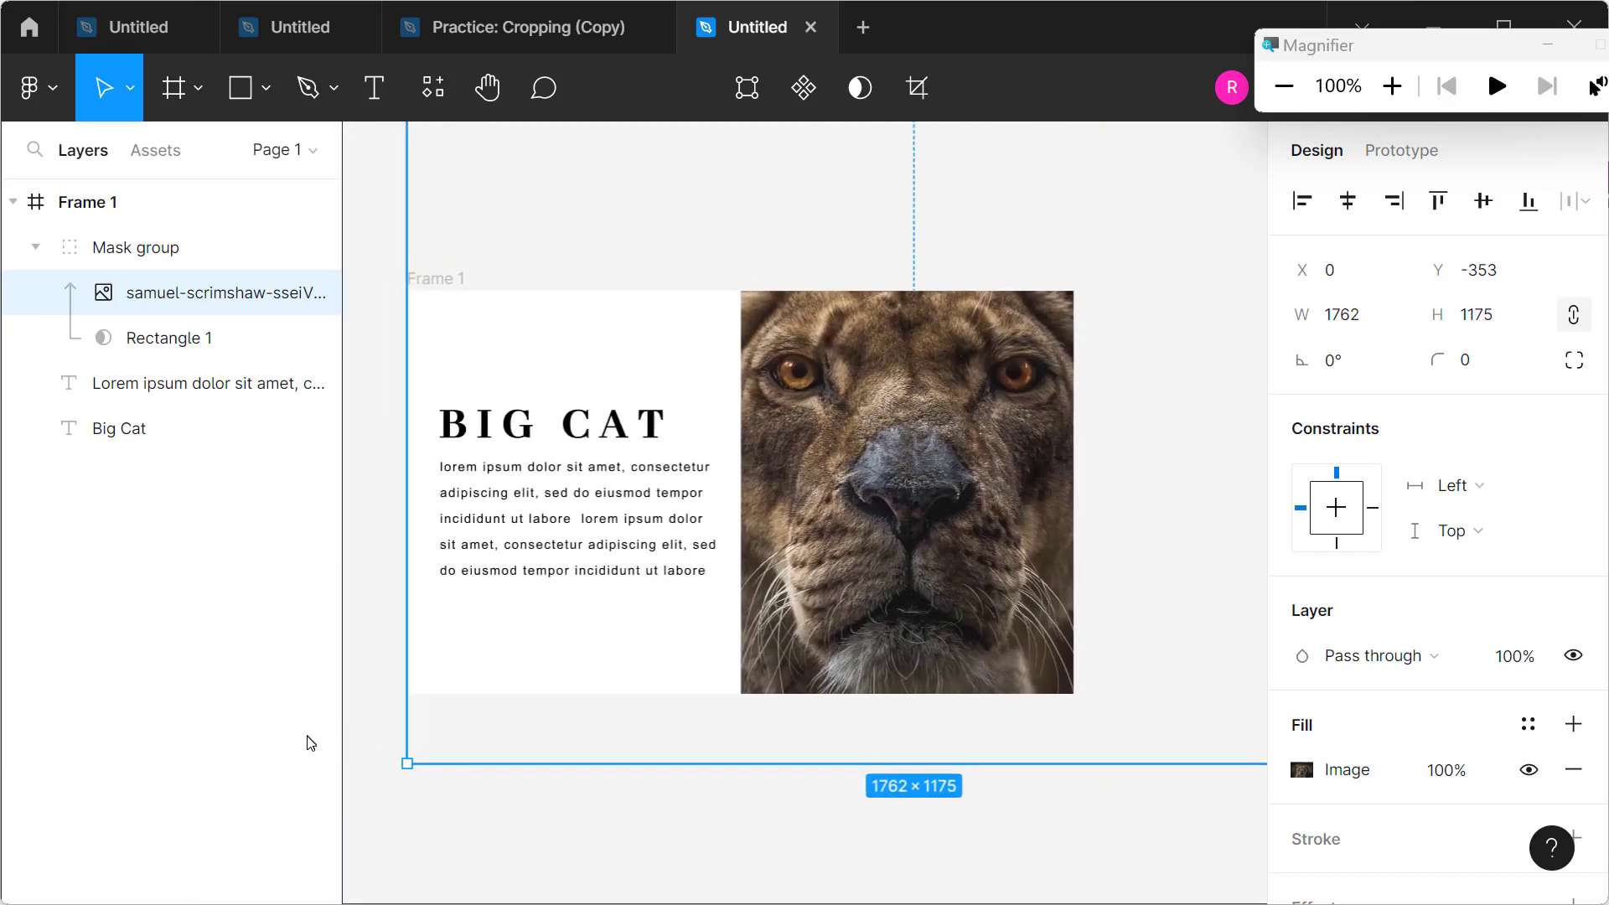
pyautogui.scroll(-3, 585, 727)
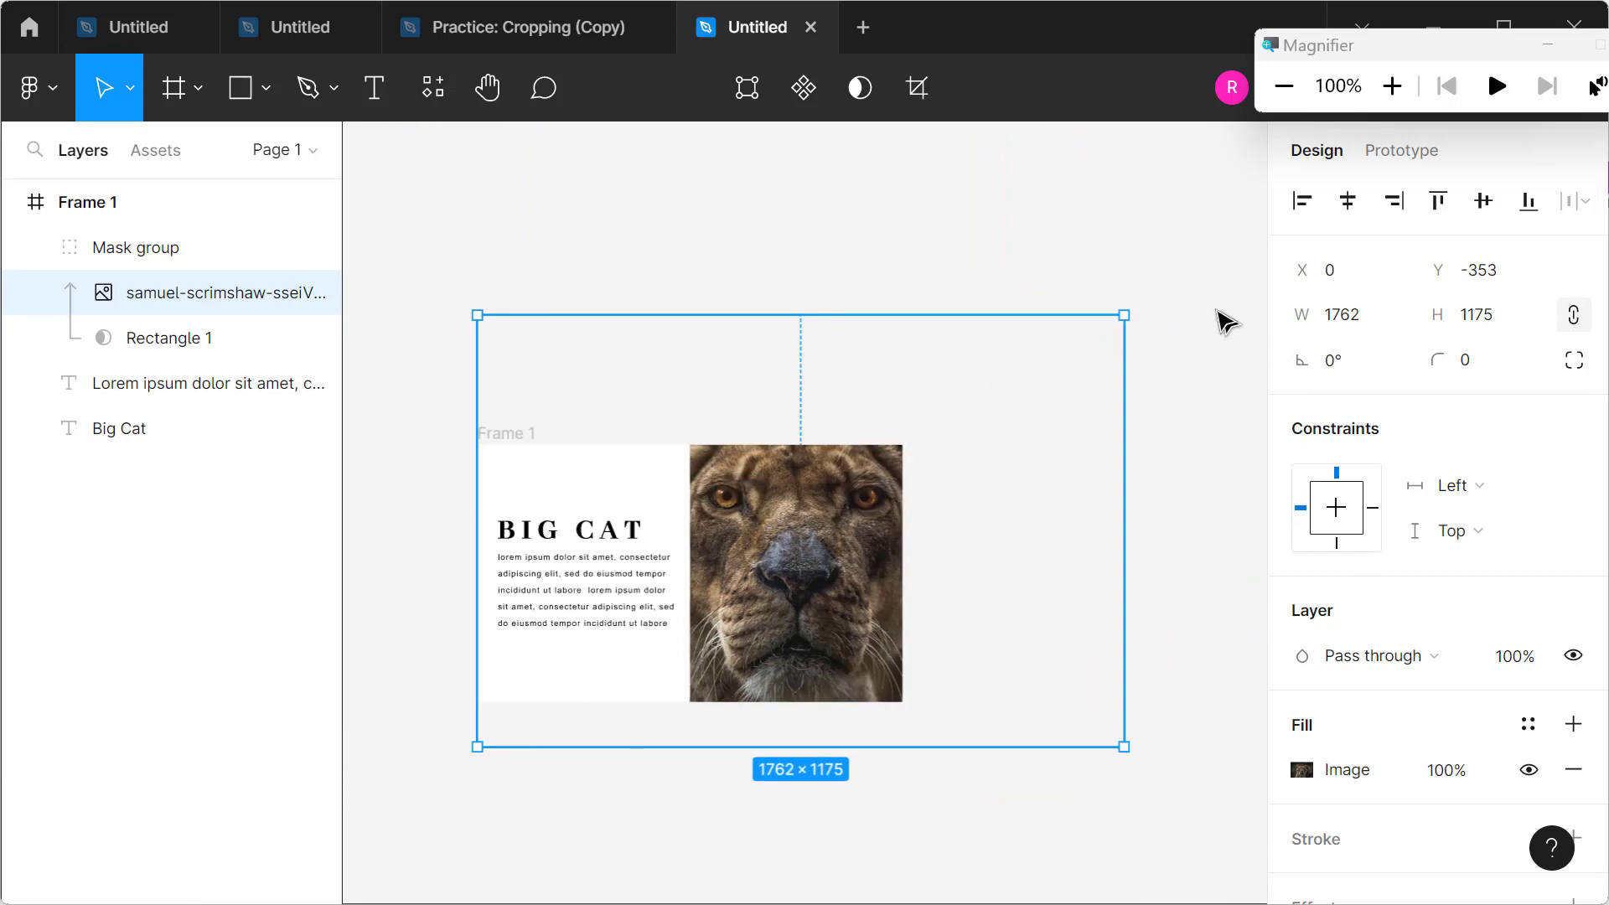
pyautogui.moveTo(1127, 309); pyautogui.dragTo(1165, 289)
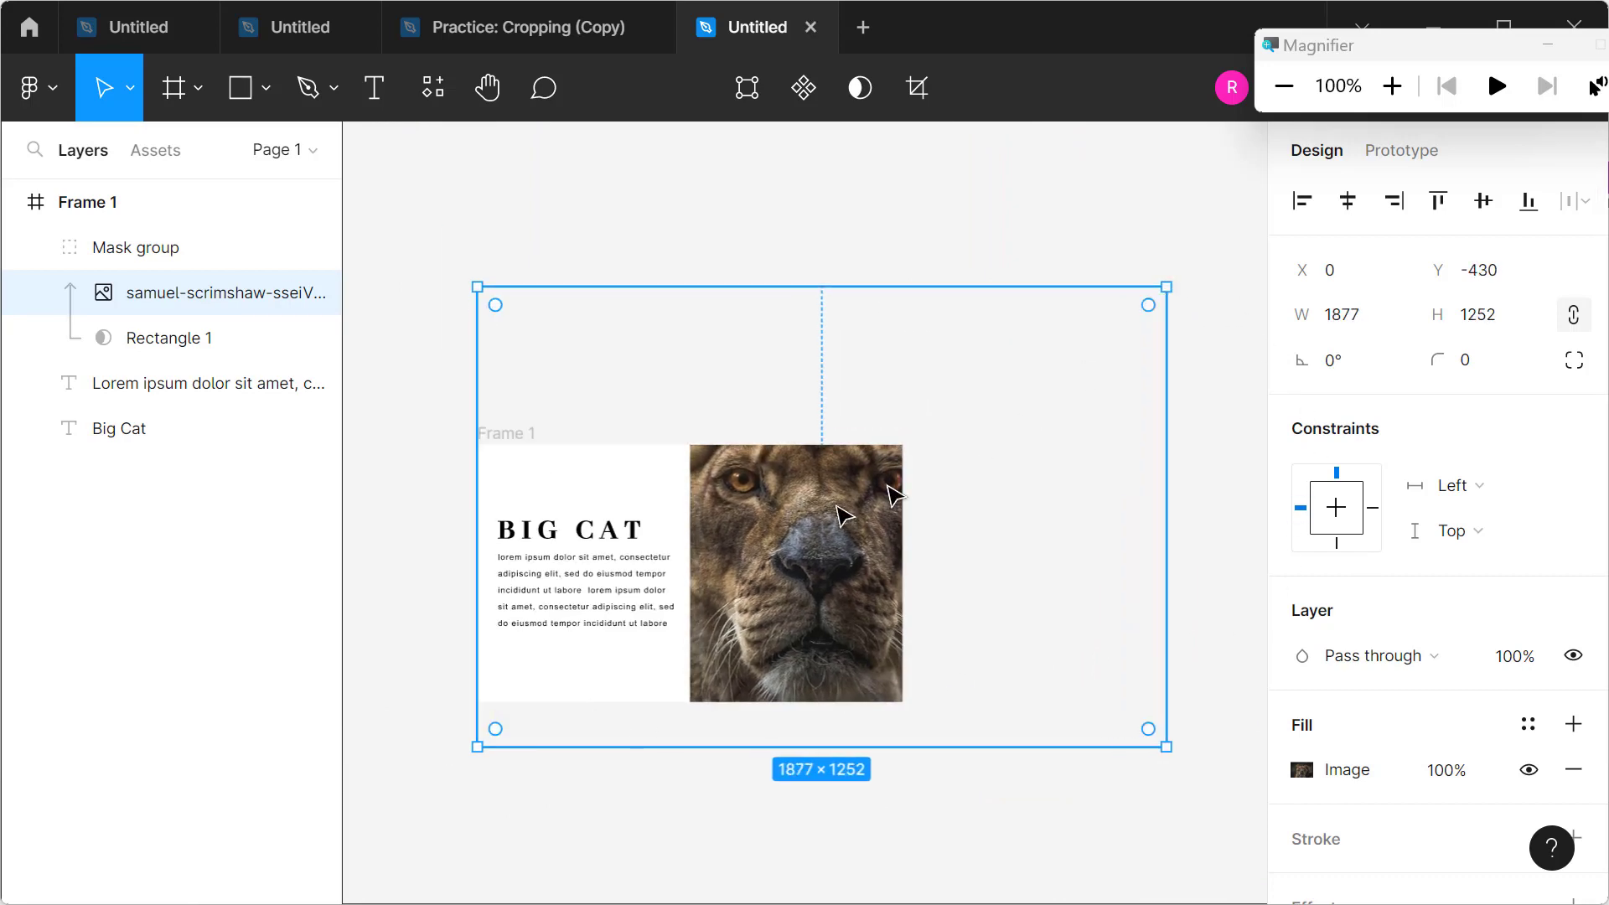
pyautogui.moveTo(795, 566); pyautogui.dragTo(812, 555)
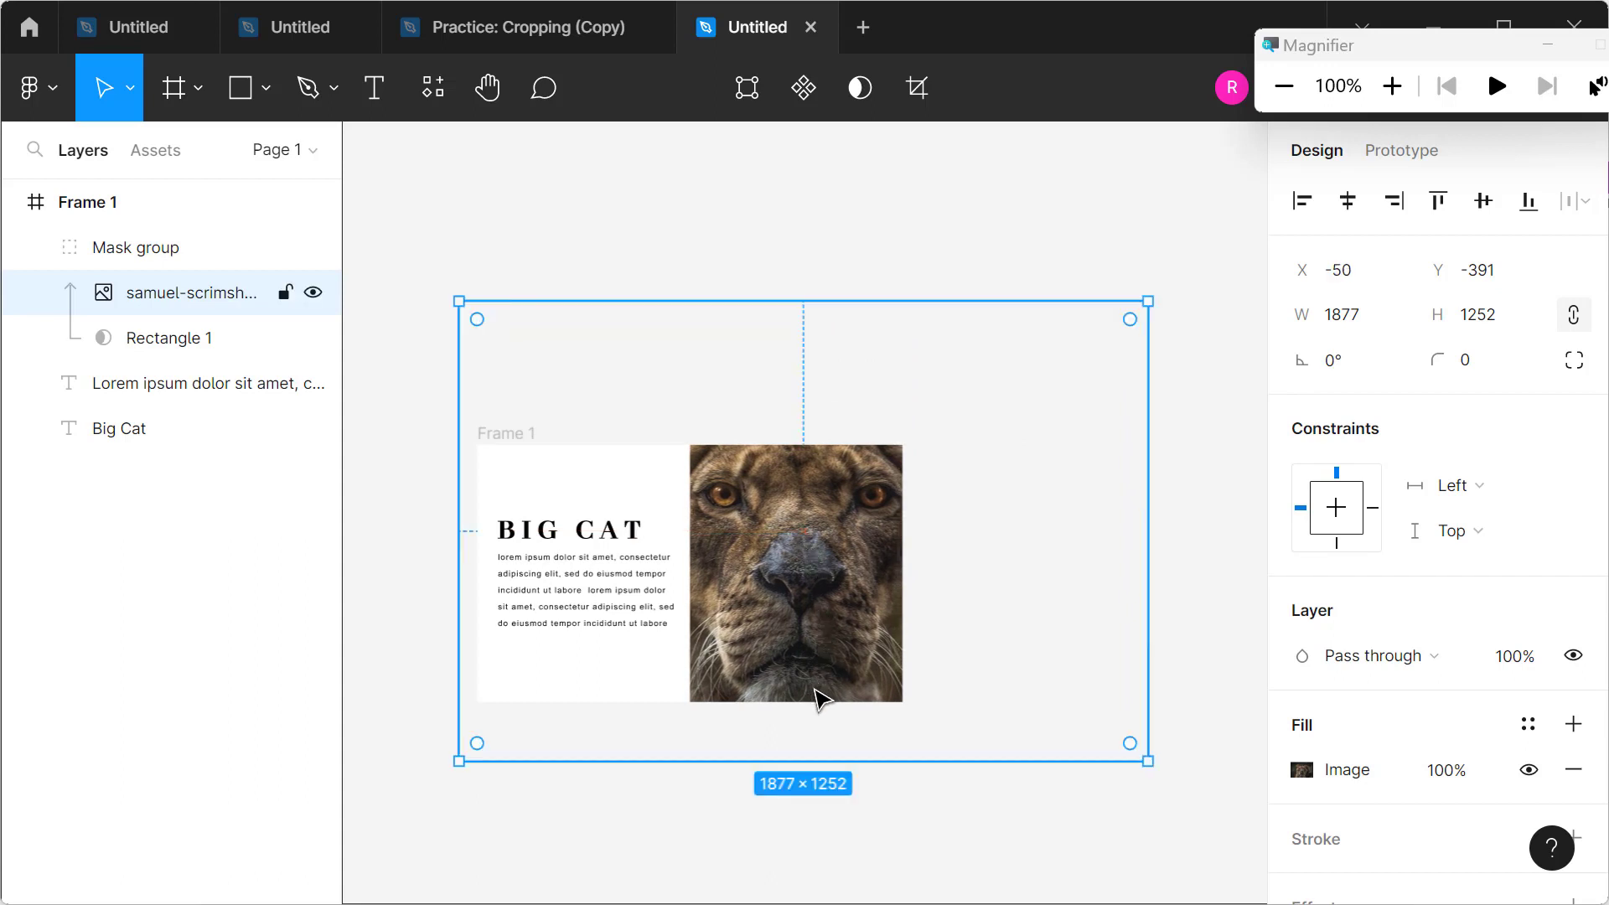
pyautogui.click(956, 242)
# Step: Shift the photo inside Mask group left to X -70, then reselect Mask group and Rectangle 1
pyautogui.scroll(5, 995, 500)
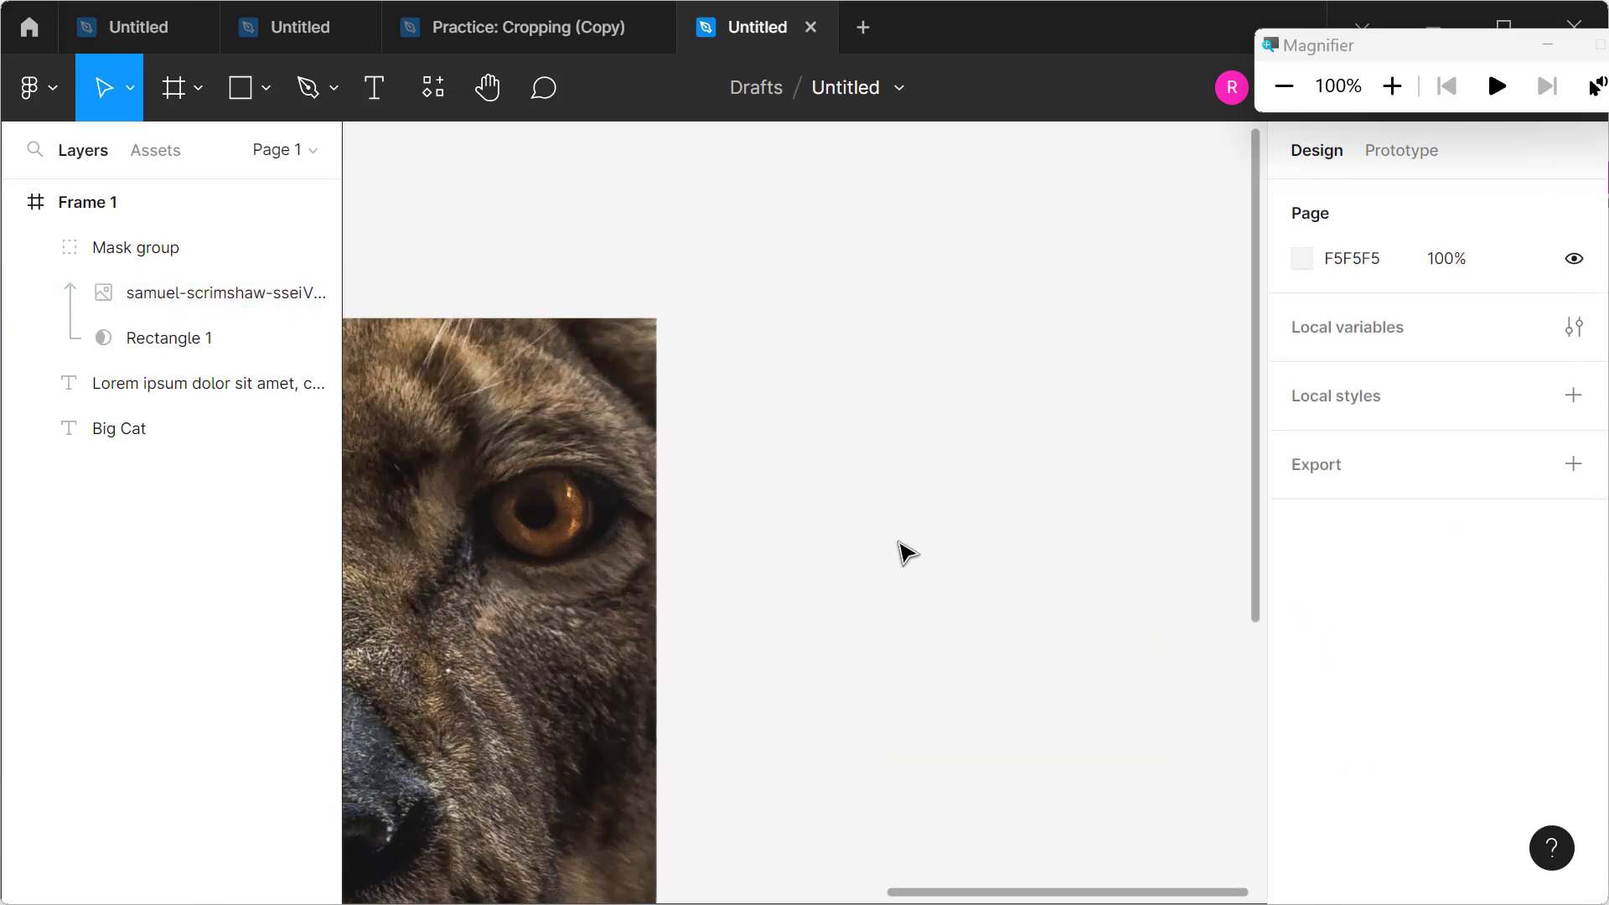
pyautogui.scroll(-5, 905, 553)
pyautogui.moveTo(898, 550); pyautogui.dragTo(1131, 424)
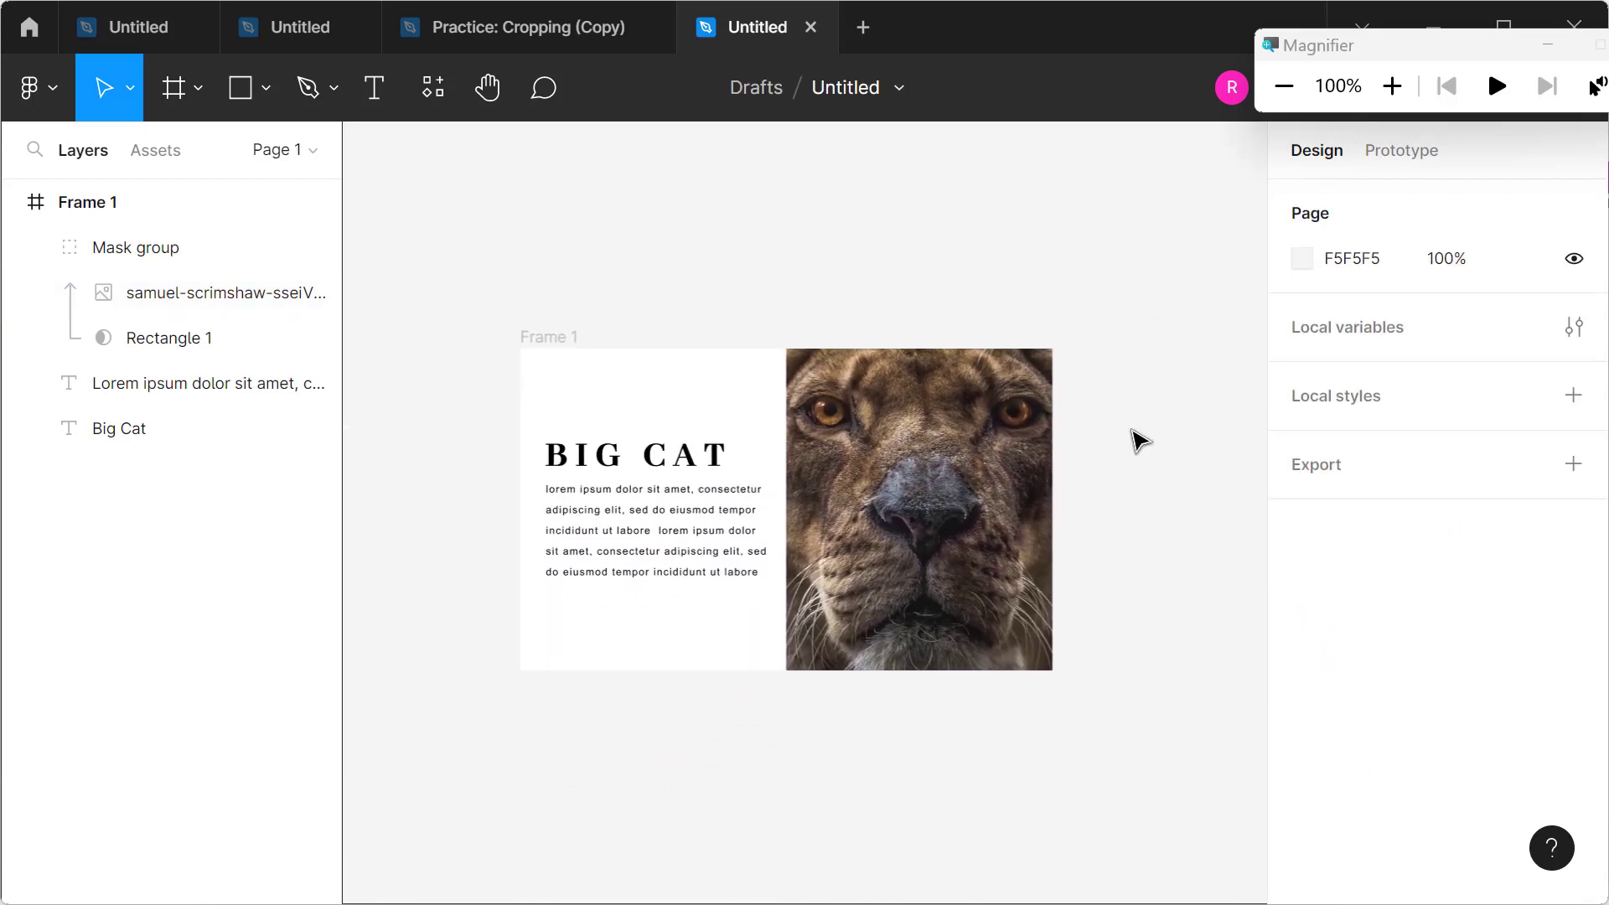
pyautogui.click(975, 538)
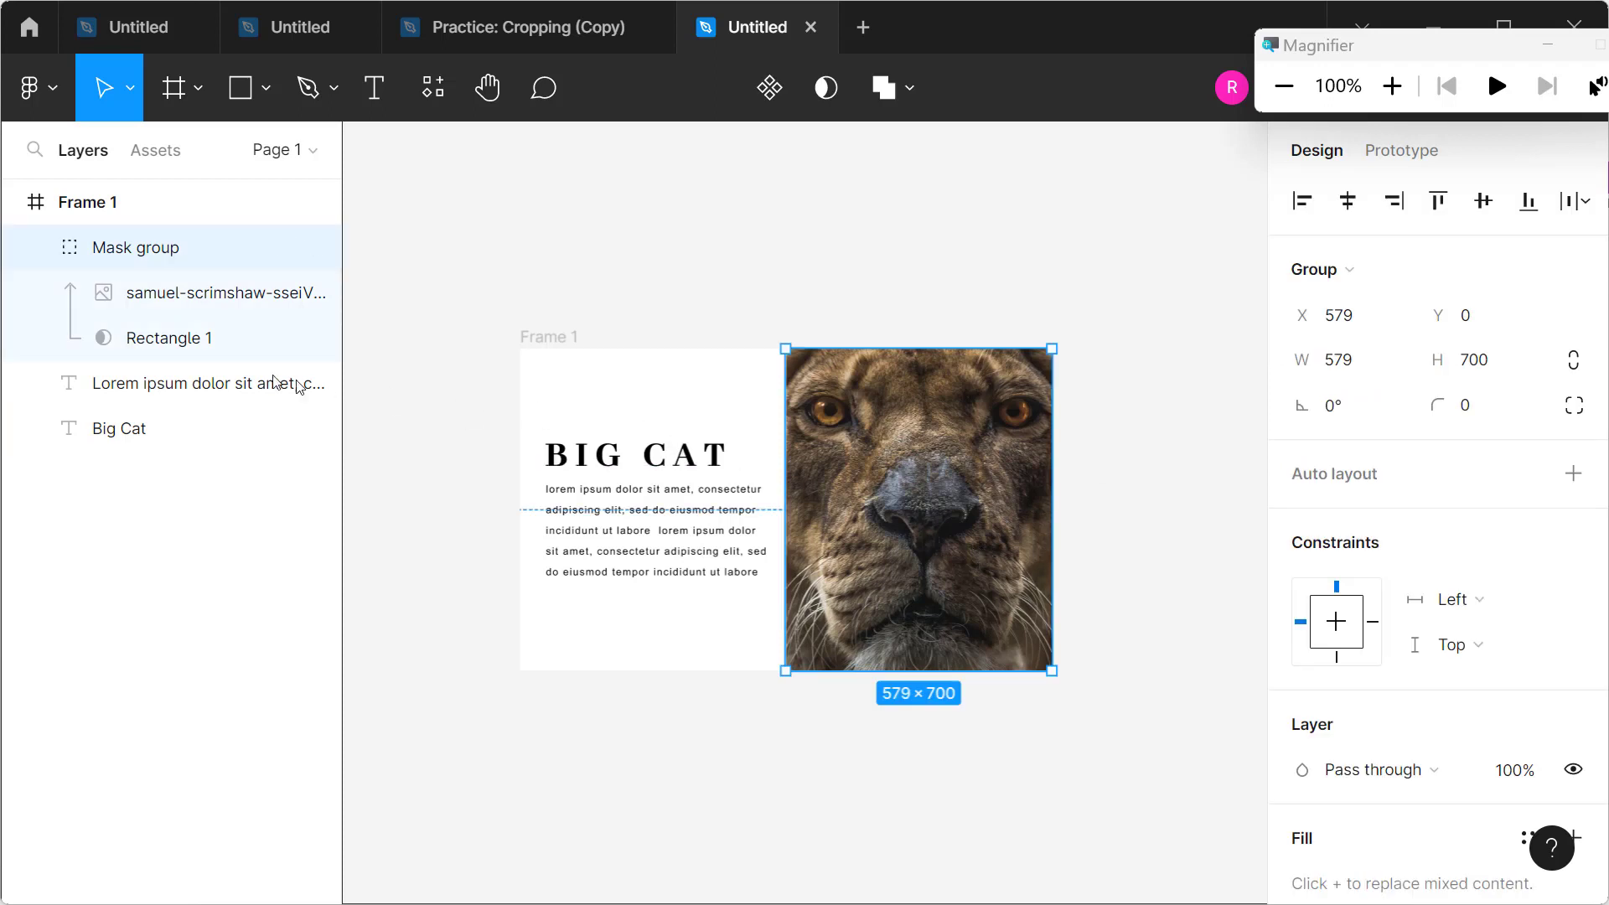
pyautogui.click(215, 300)
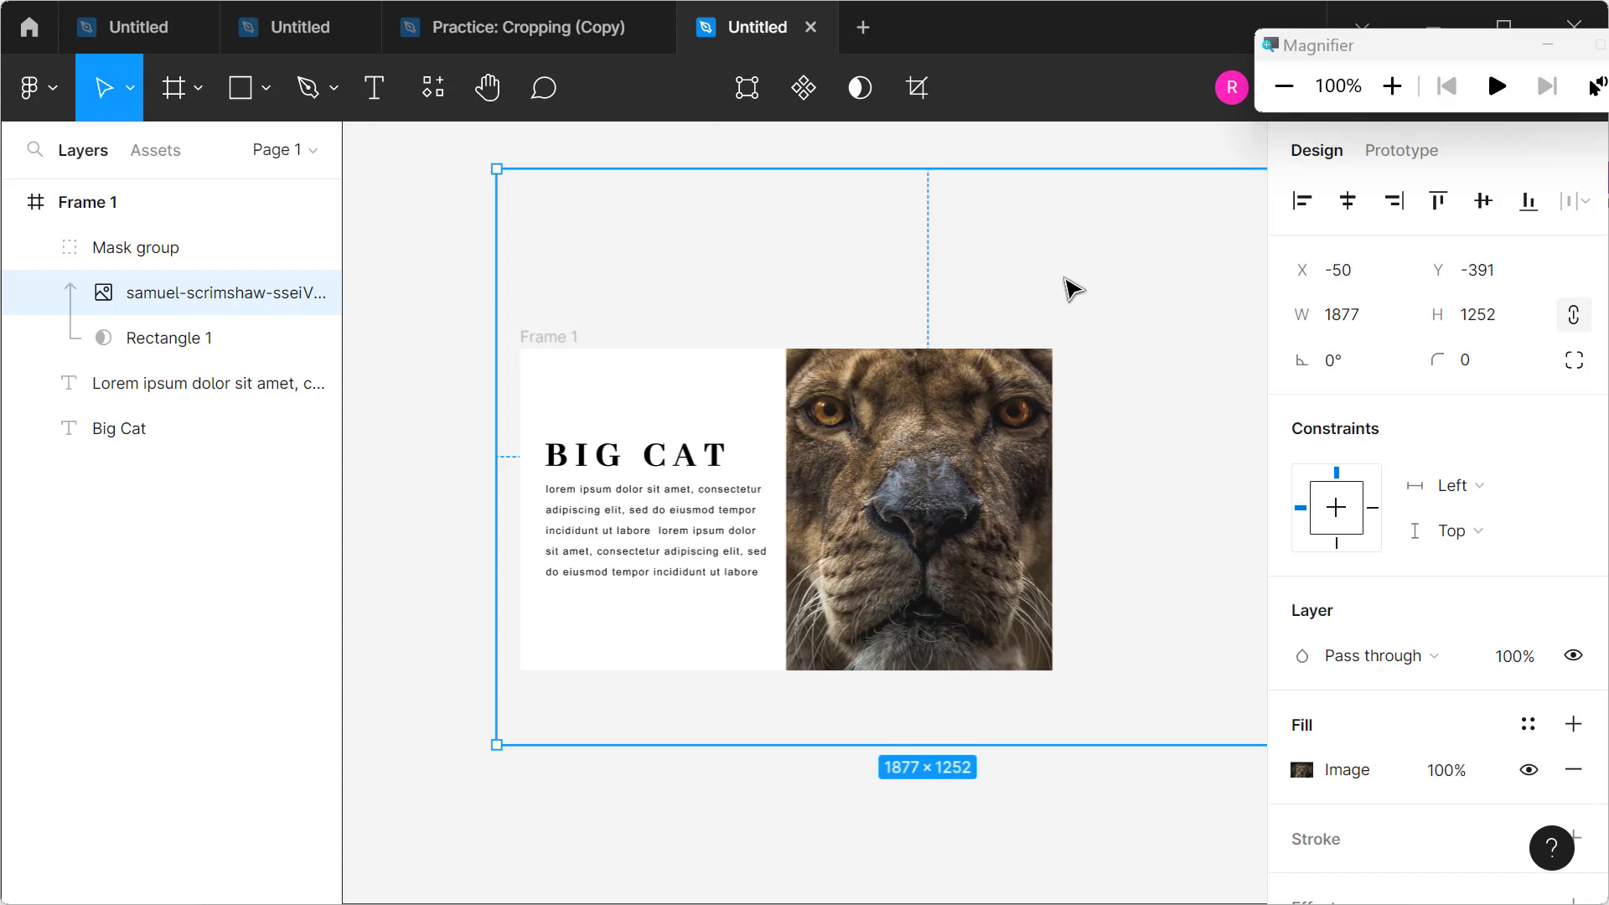
pyautogui.moveTo(1065, 287); pyautogui.dragTo(1054, 284)
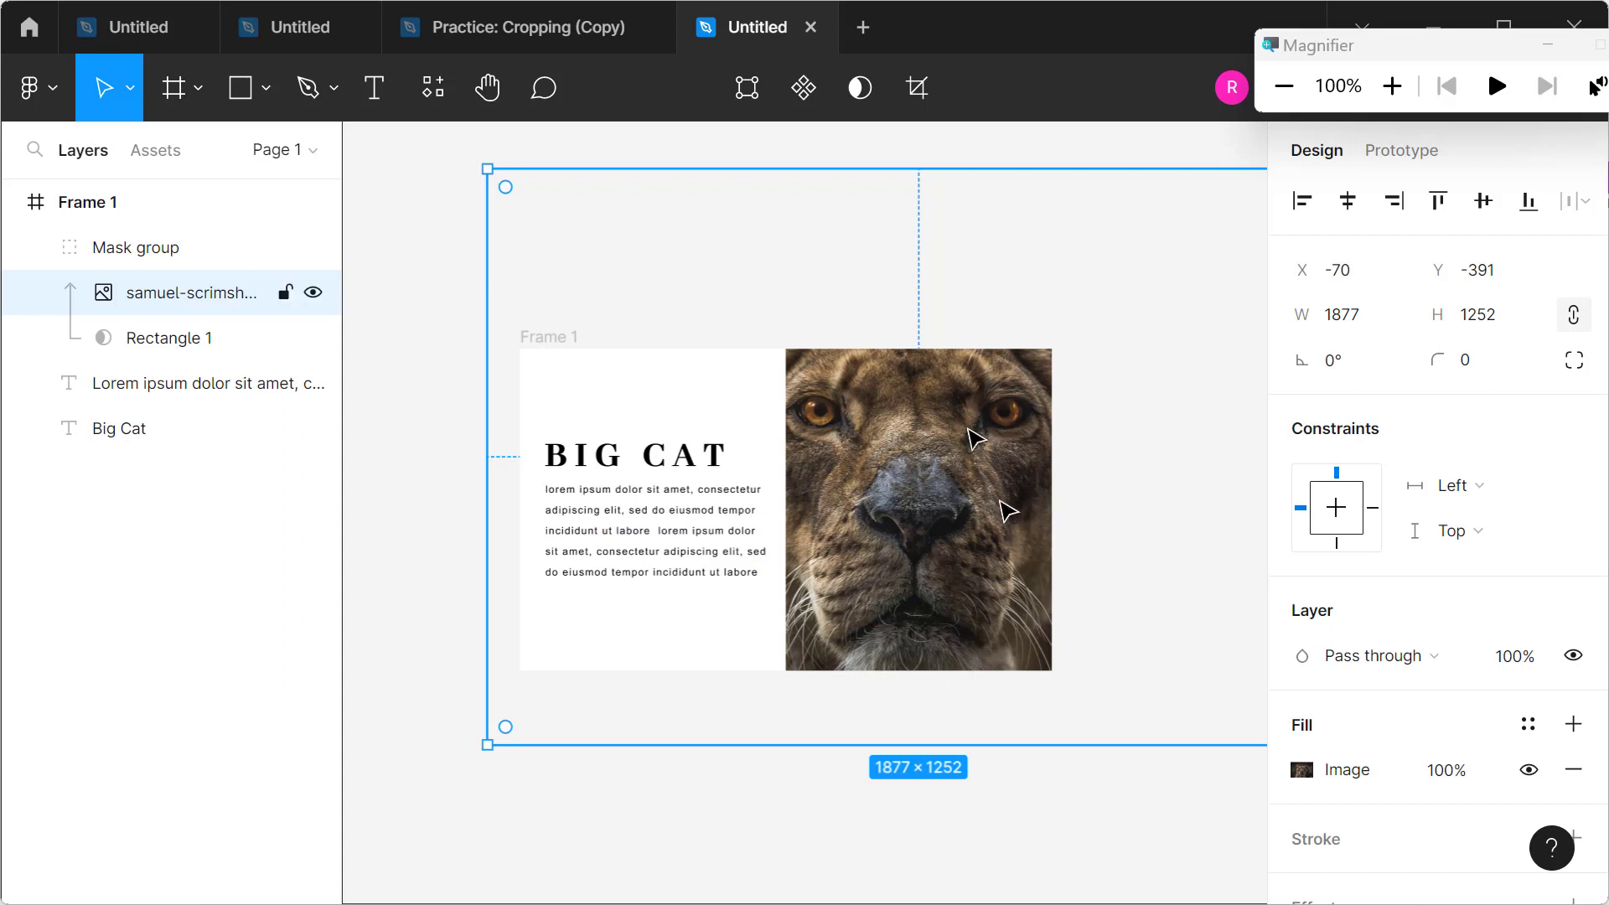
pyautogui.moveTo(153, 247)
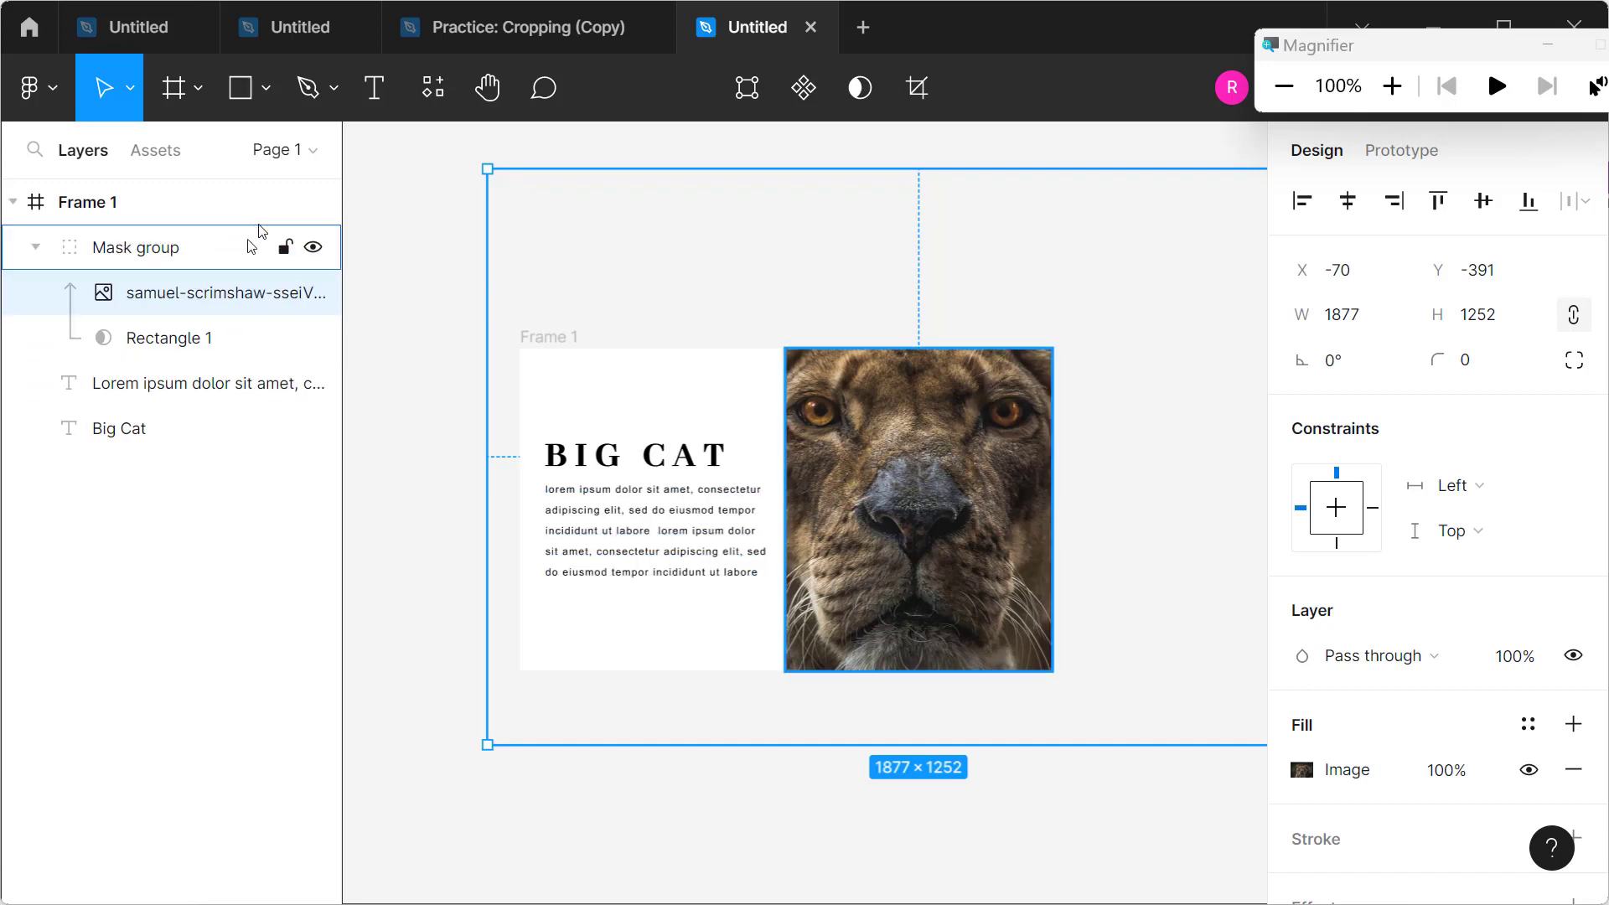
pyautogui.click(132, 256)
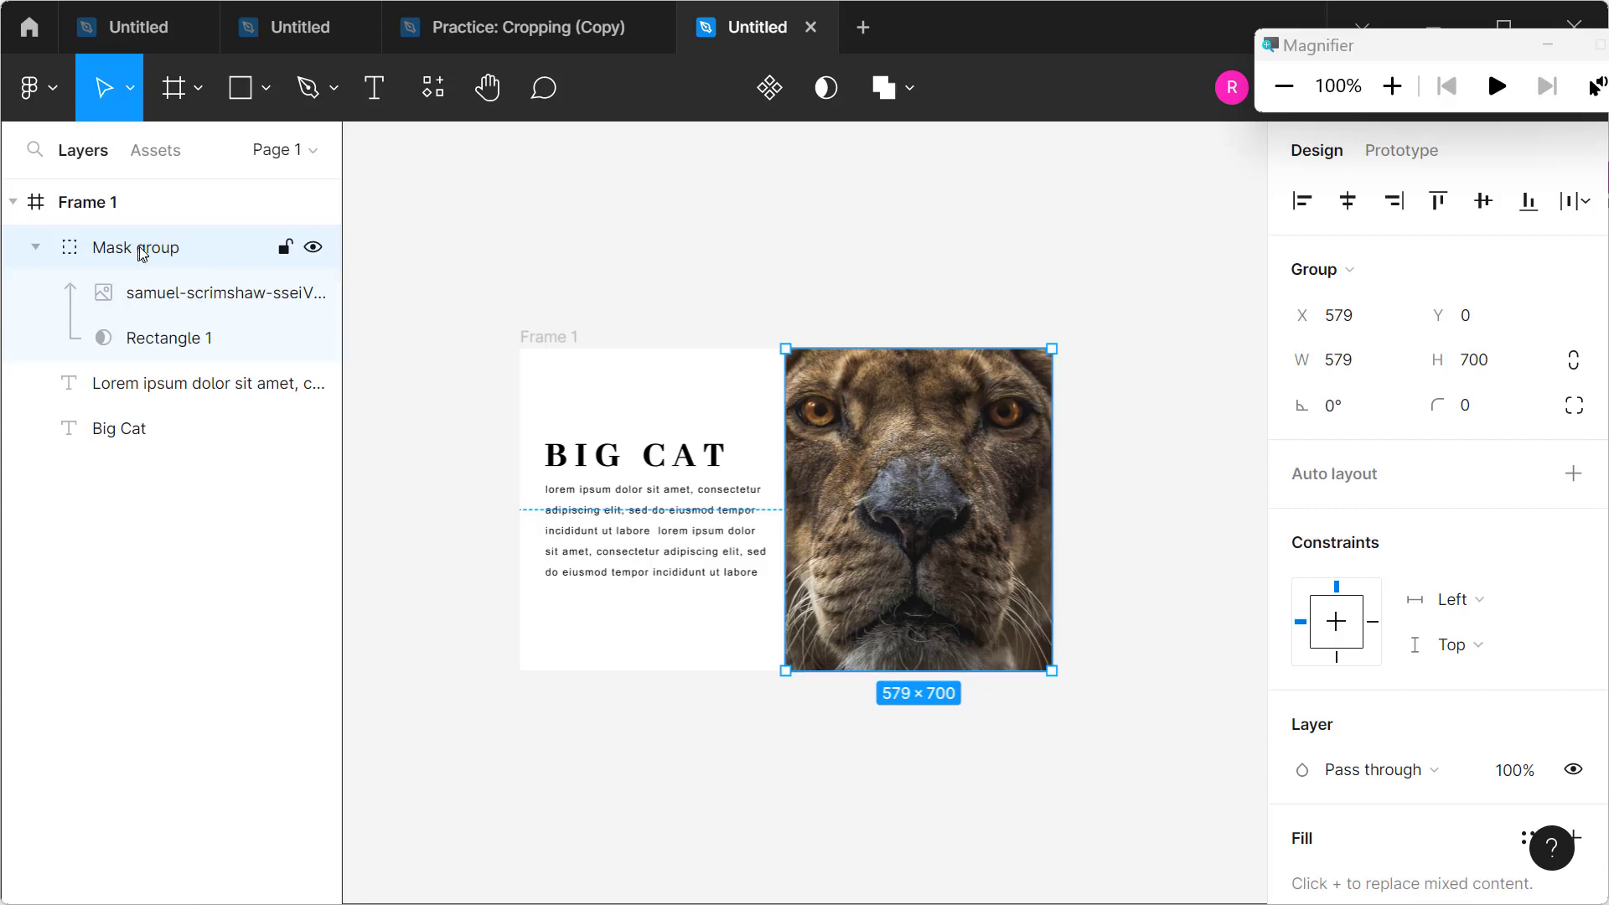
pyautogui.click(159, 342)
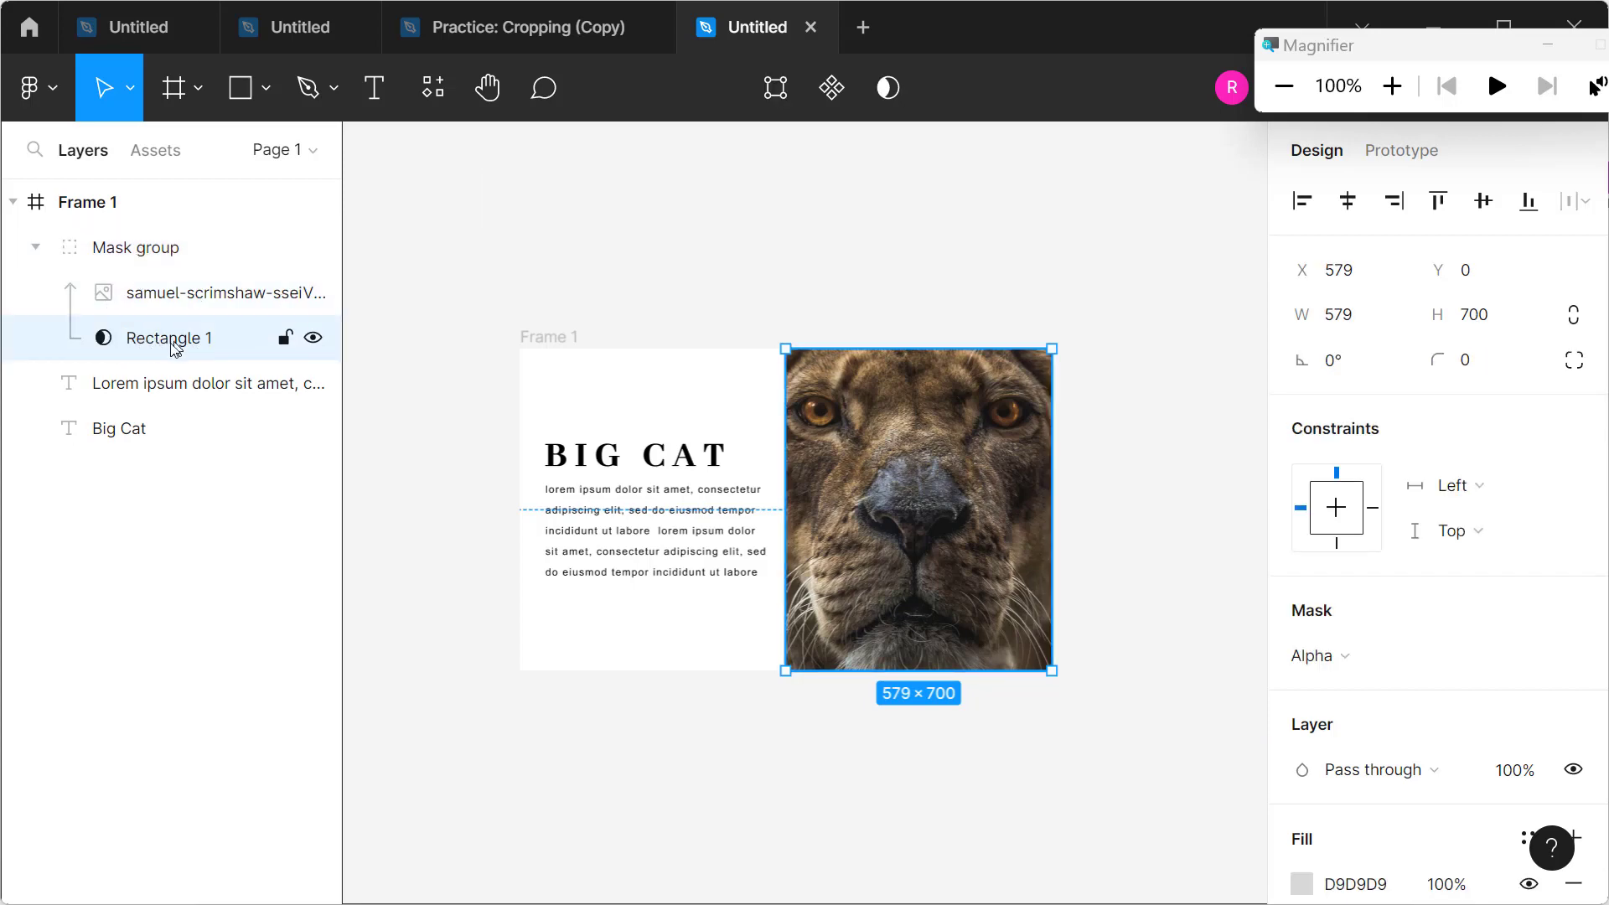
pyautogui.click(267, 89)
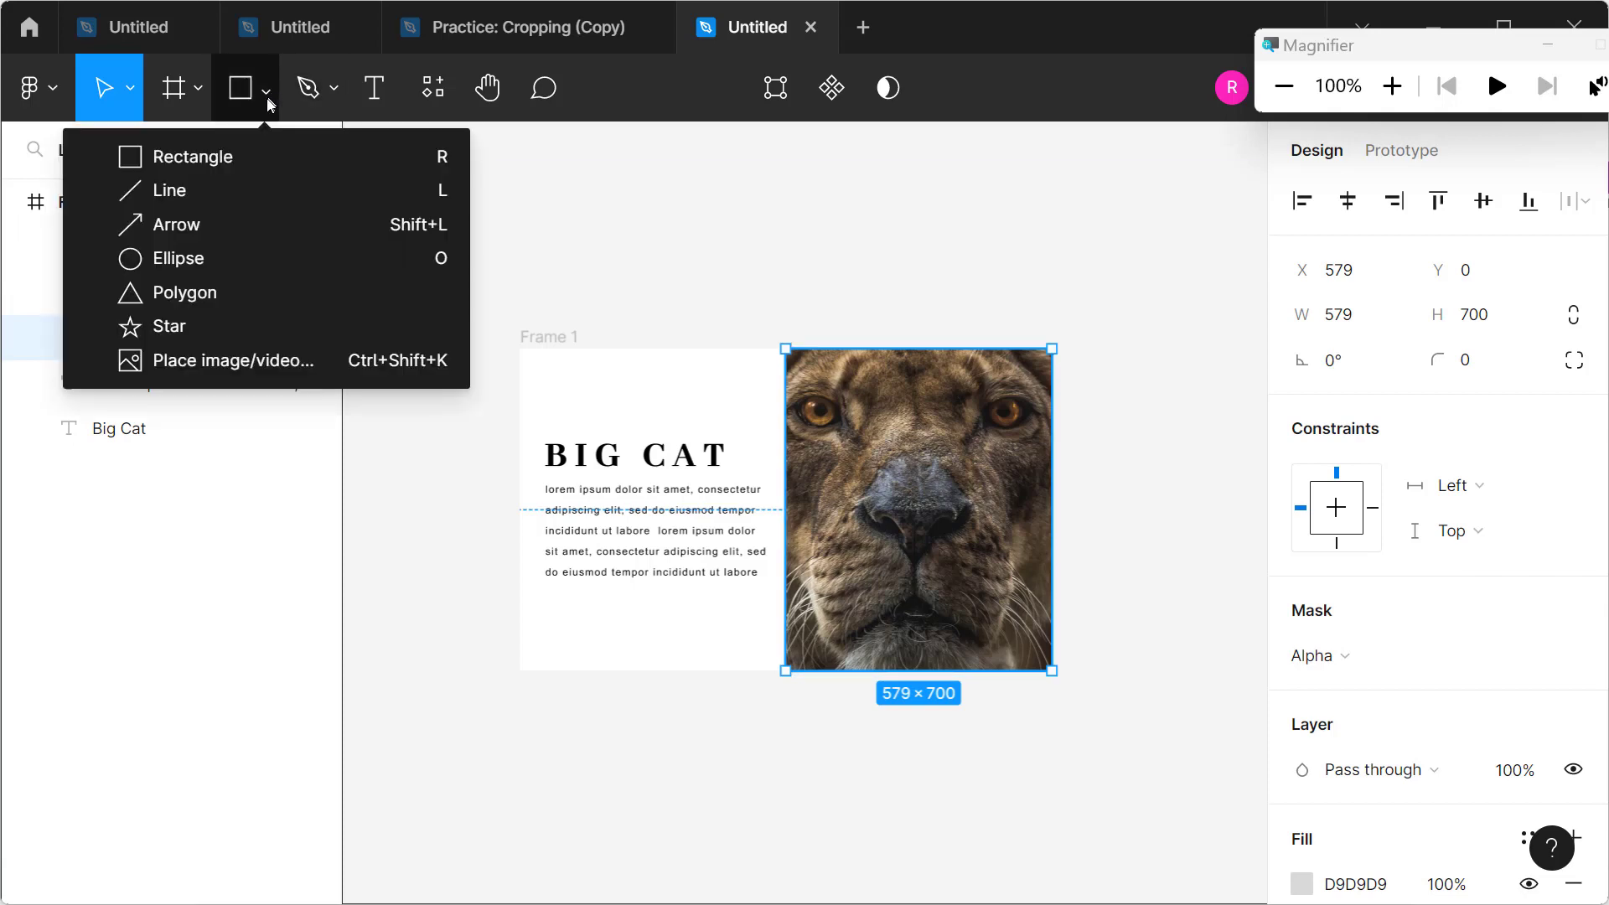
pyautogui.click(220, 258)
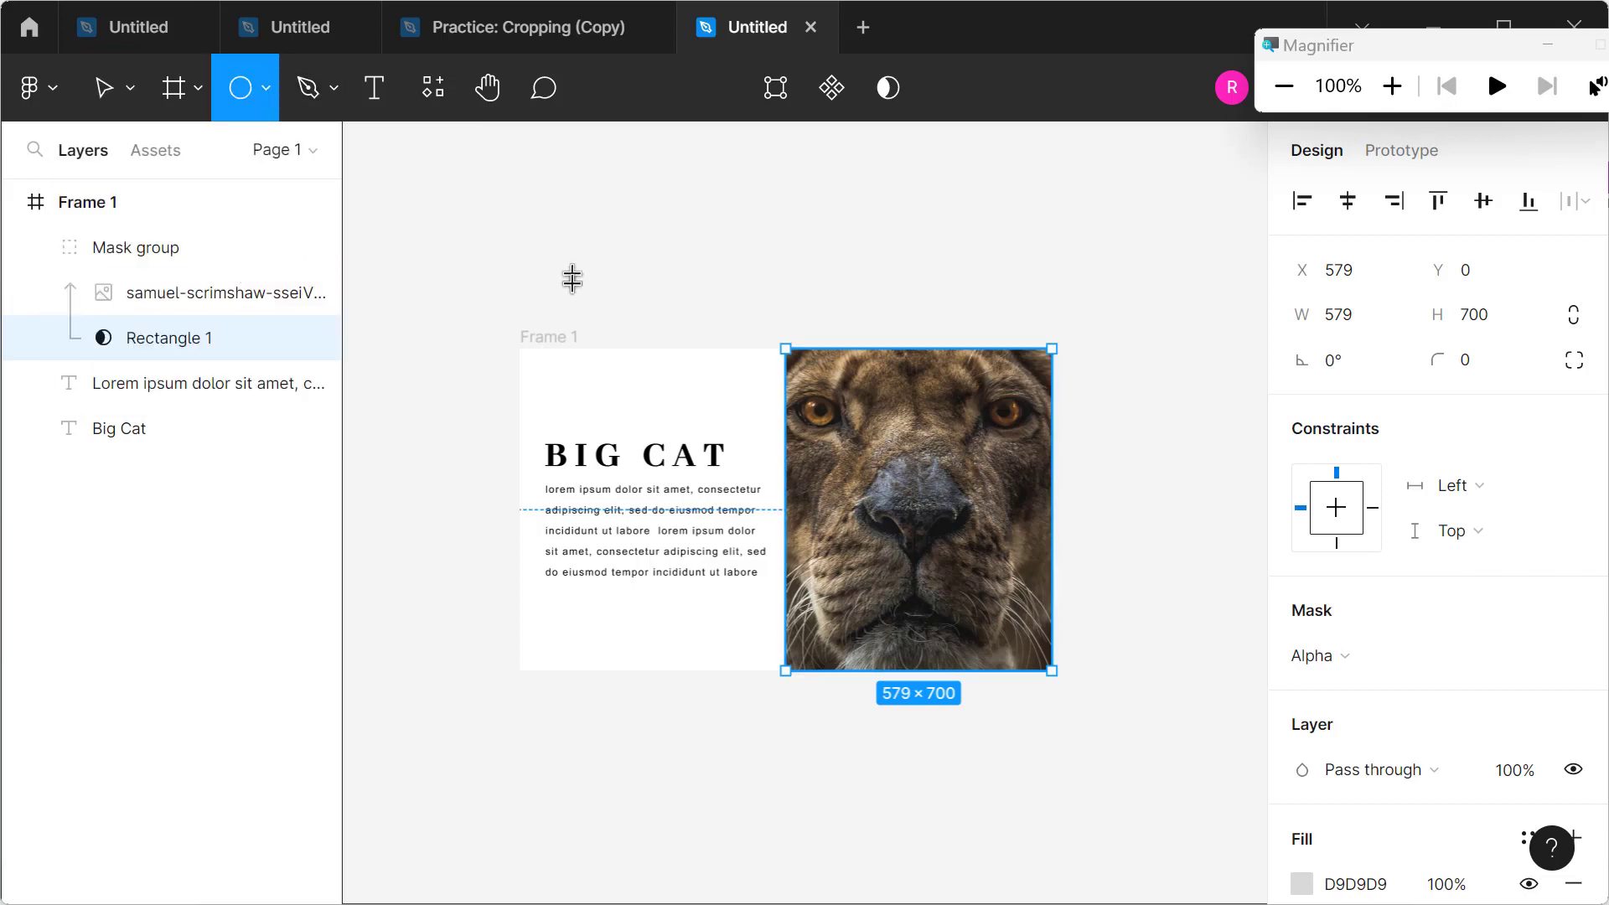
pyautogui.moveTo(572, 270); pyautogui.dragTo(773, 470)
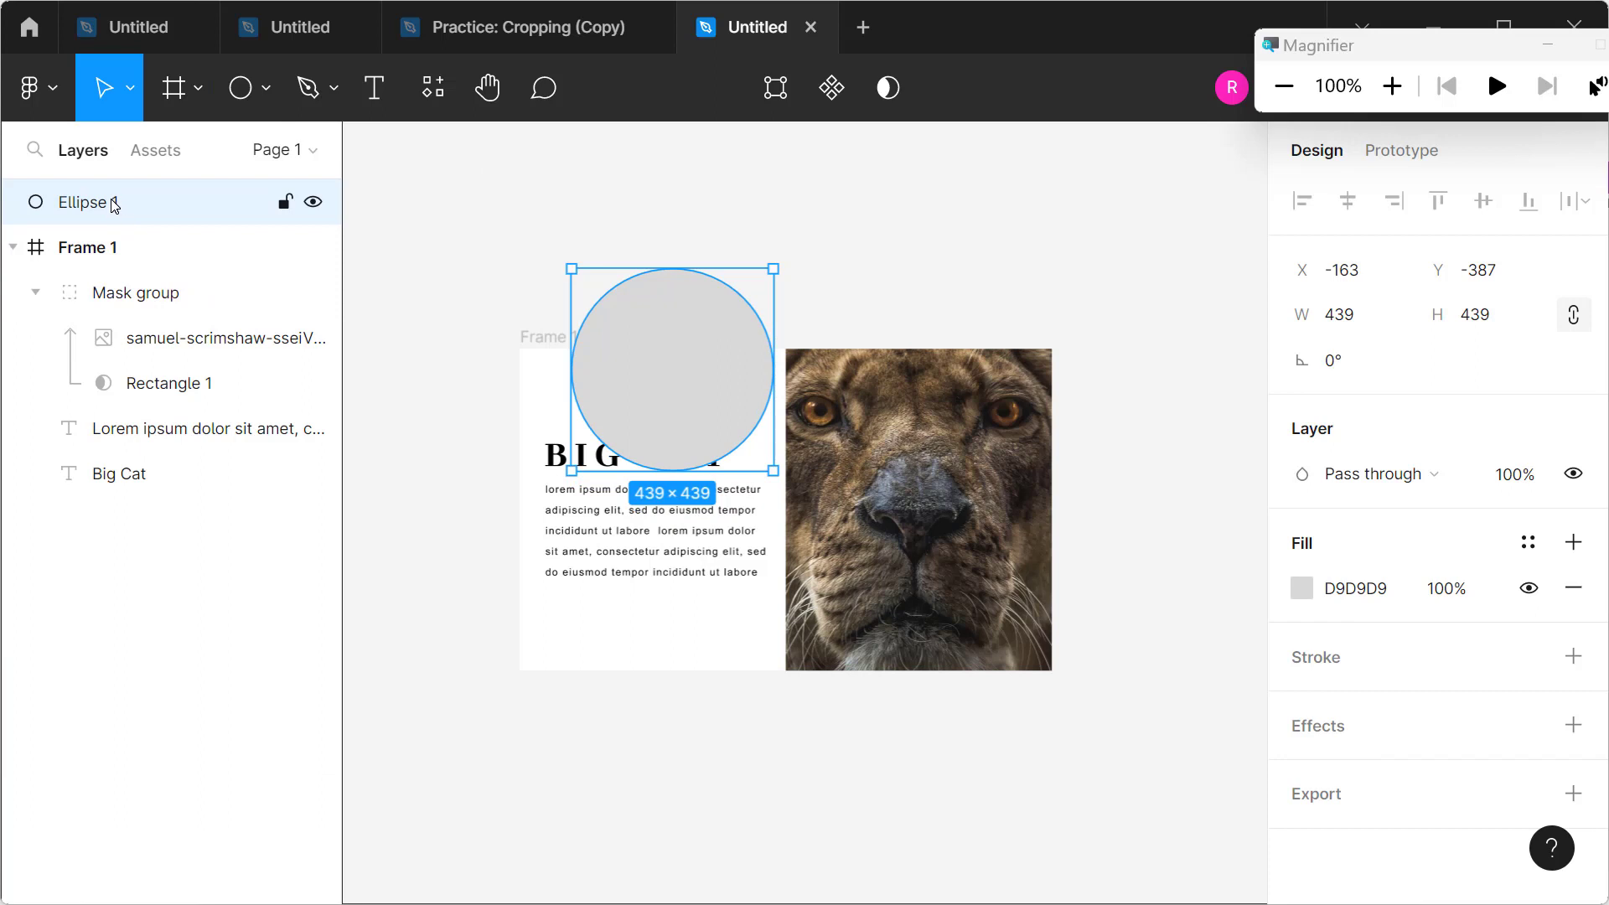
pyautogui.moveTo(114, 205); pyautogui.dragTo(118, 277)
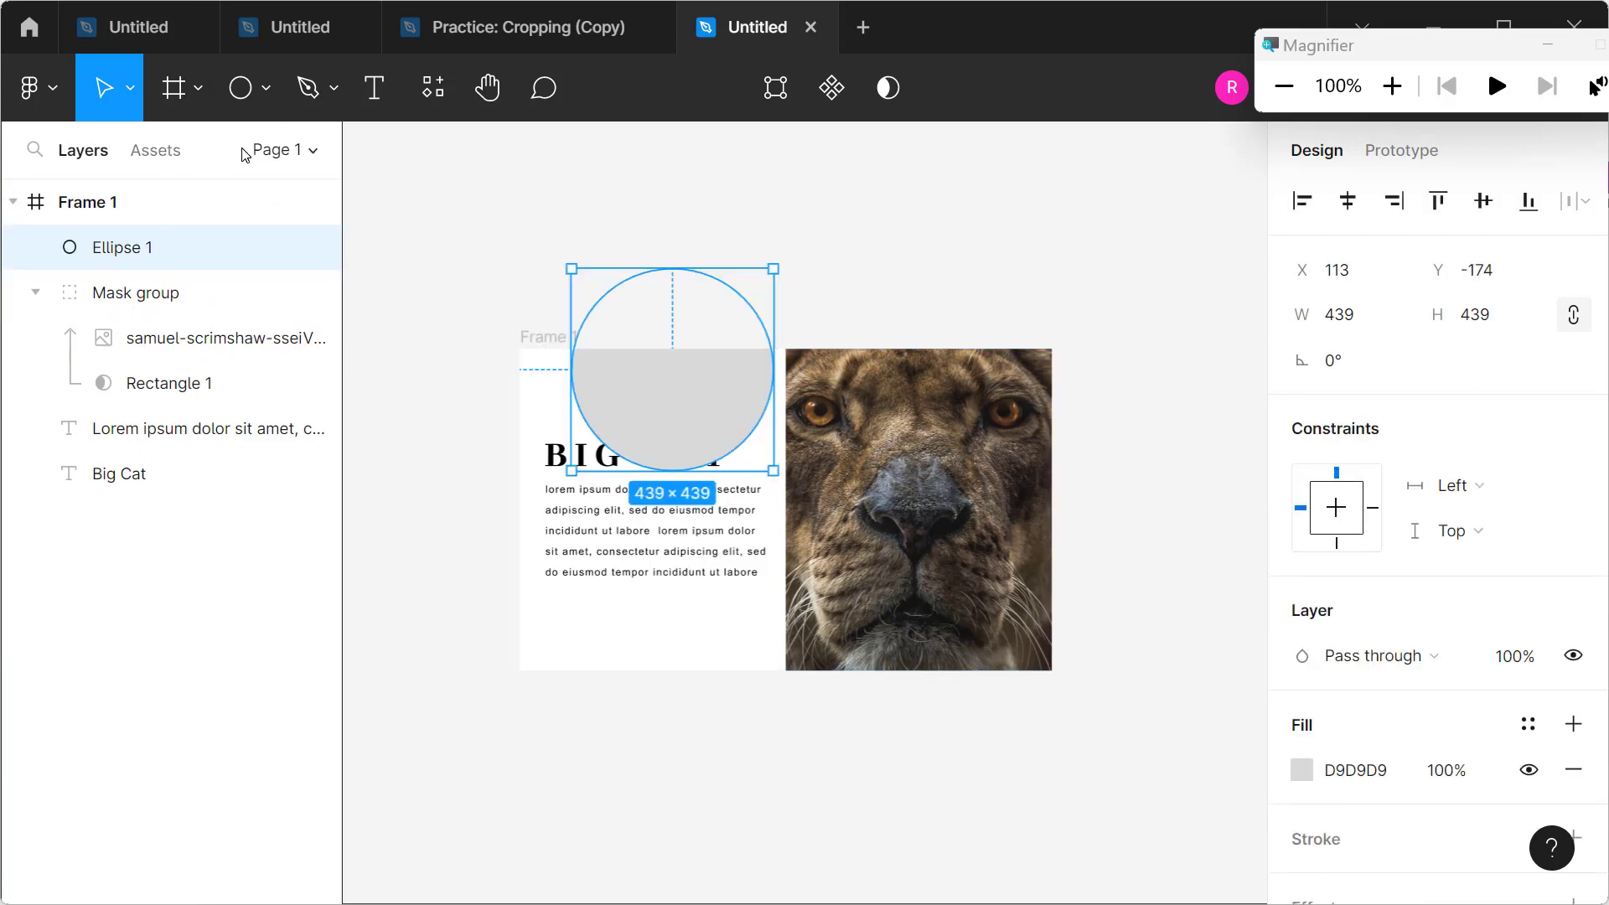
pyautogui.moveTo(672, 396)
pyautogui.moveTo(683, 417)
pyautogui.mouseDown()
pyautogui.moveTo(647, 472)
pyautogui.moveTo(729, 549)
pyautogui.moveTo(618, 546)
pyautogui.moveTo(863, 510)
pyautogui.moveTo(1003, 568)
pyautogui.moveTo(876, 618)
pyautogui.moveTo(746, 564)
pyautogui.moveTo(732, 495)
pyautogui.moveTo(792, 496)
pyautogui.moveTo(763, 501)
pyautogui.mouseUp()
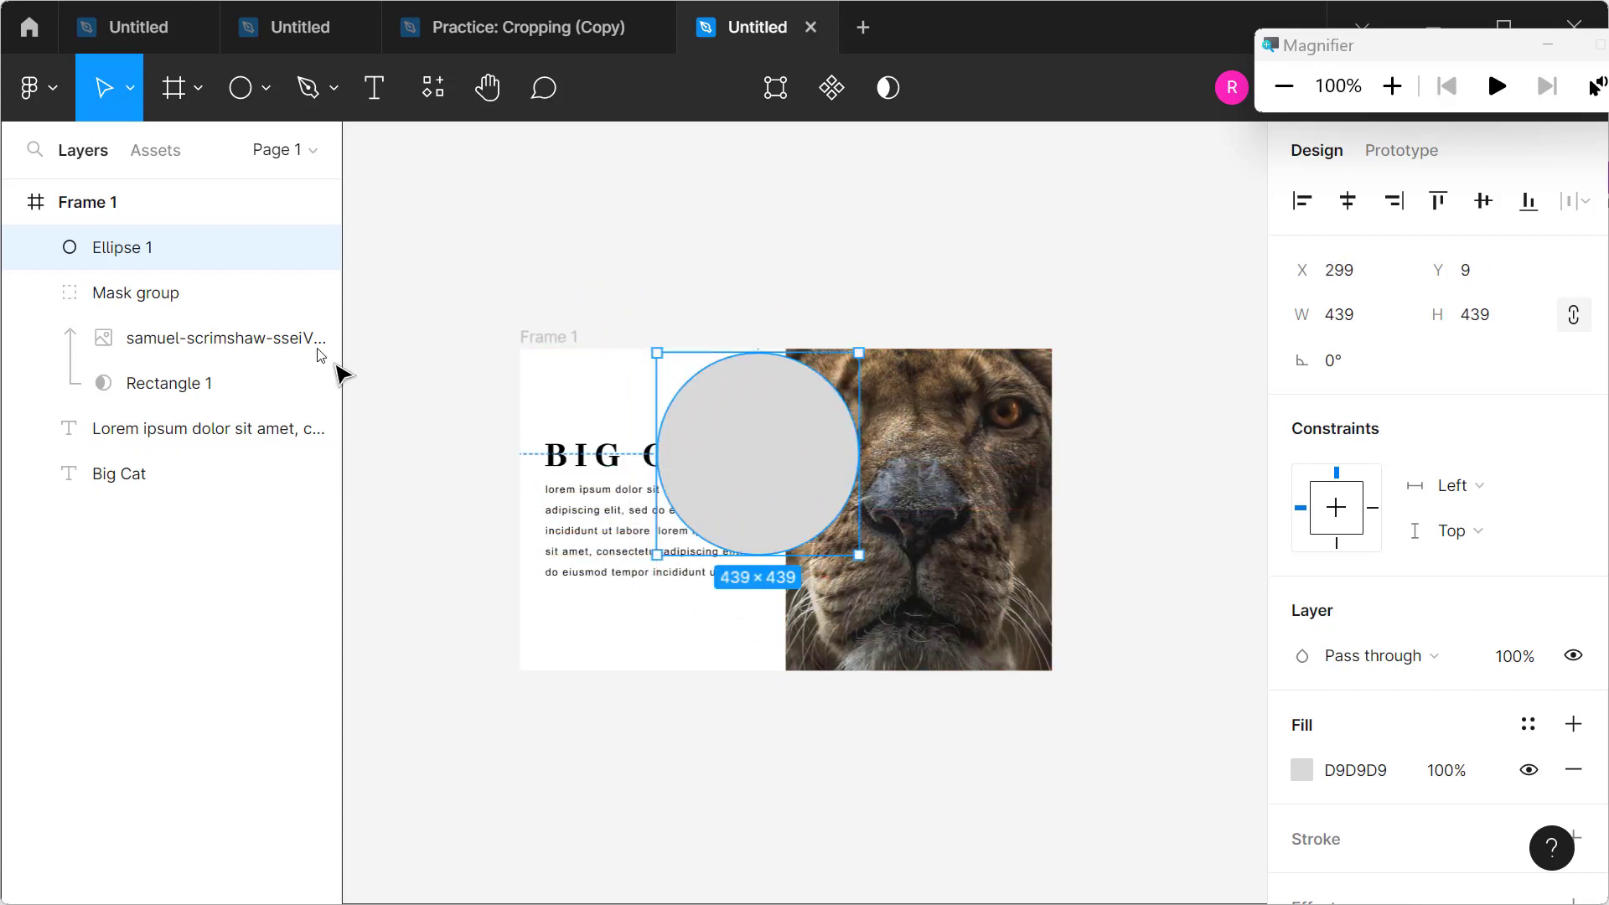
pyautogui.moveTo(146, 252); pyautogui.dragTo(141, 319)
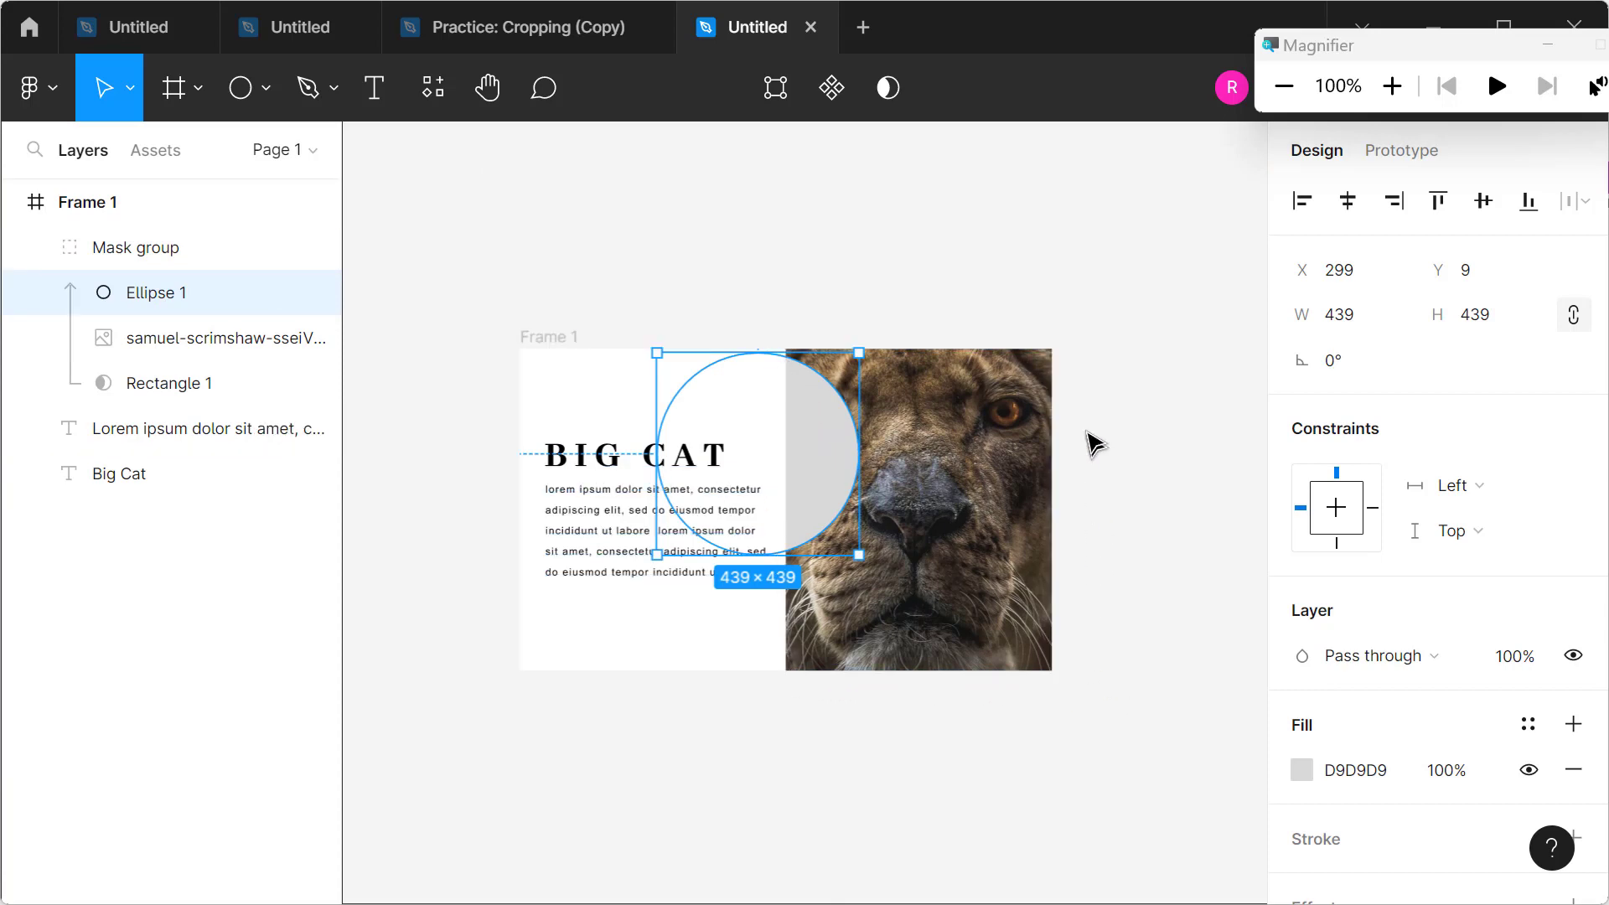
pyautogui.moveTo(735, 419)
pyautogui.mouseDown()
pyautogui.moveTo(758, 423)
pyautogui.moveTo(729, 403)
pyautogui.moveTo(805, 500)
pyautogui.moveTo(735, 482)
pyautogui.moveTo(805, 405)
pyautogui.moveTo(740, 467)
pyautogui.moveTo(684, 448)
pyautogui.moveTo(745, 423)
pyautogui.moveTo(729, 442)
pyautogui.moveTo(754, 449)
pyautogui.mouseUp()
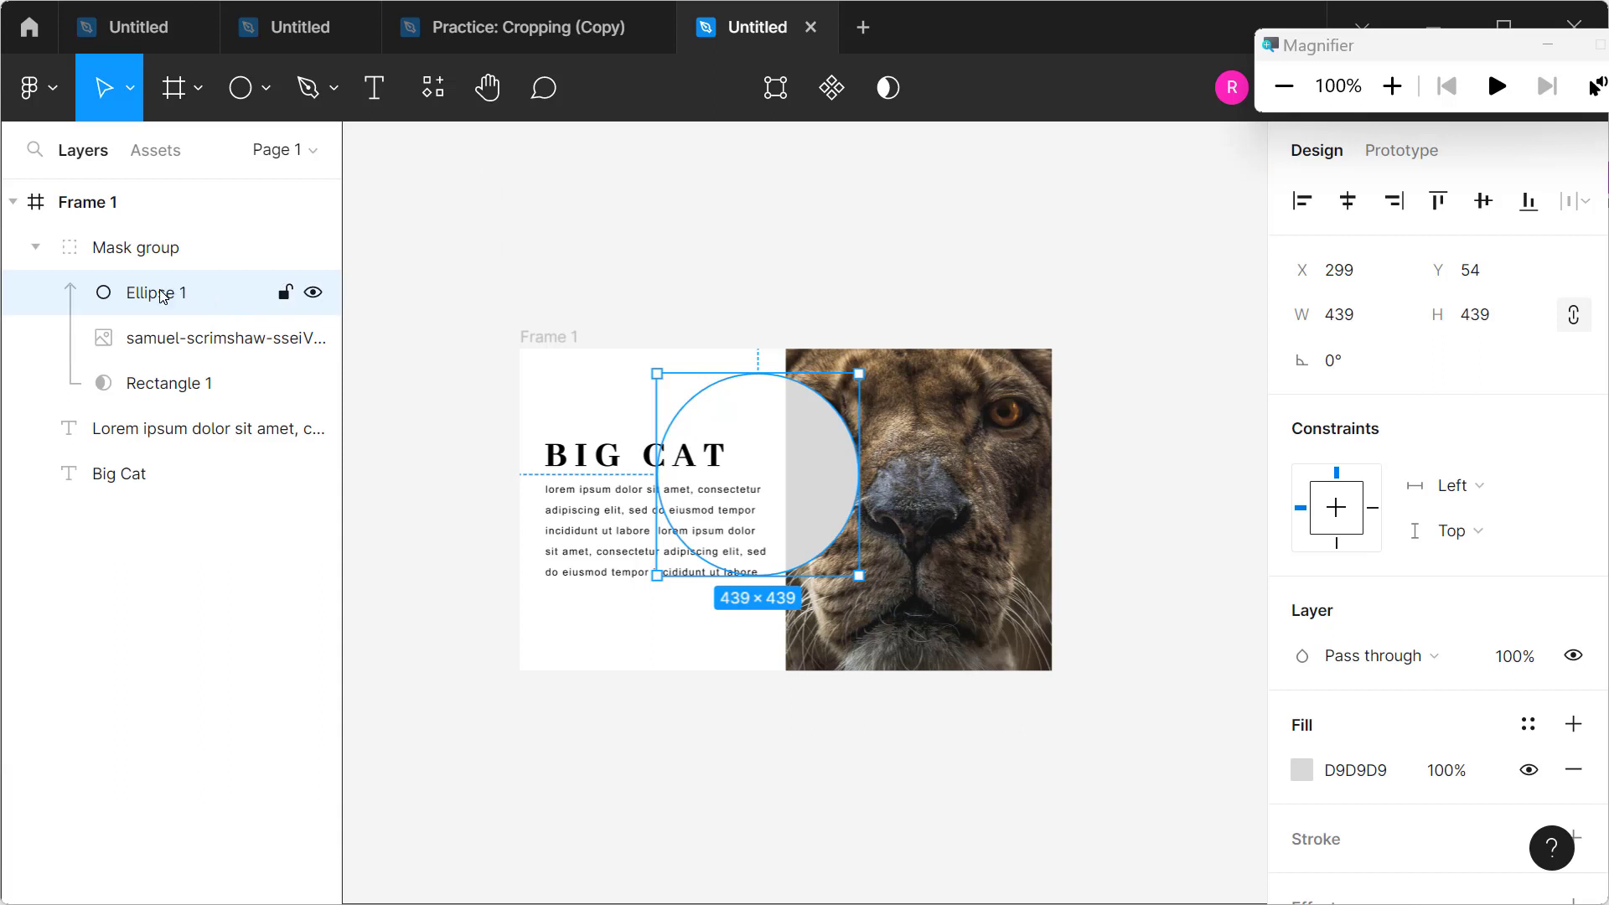
pyautogui.moveTo(161, 296)
pyautogui.mouseDown()
pyautogui.moveTo(165, 234)
pyautogui.moveTo(147, 253)
pyautogui.mouseUp()
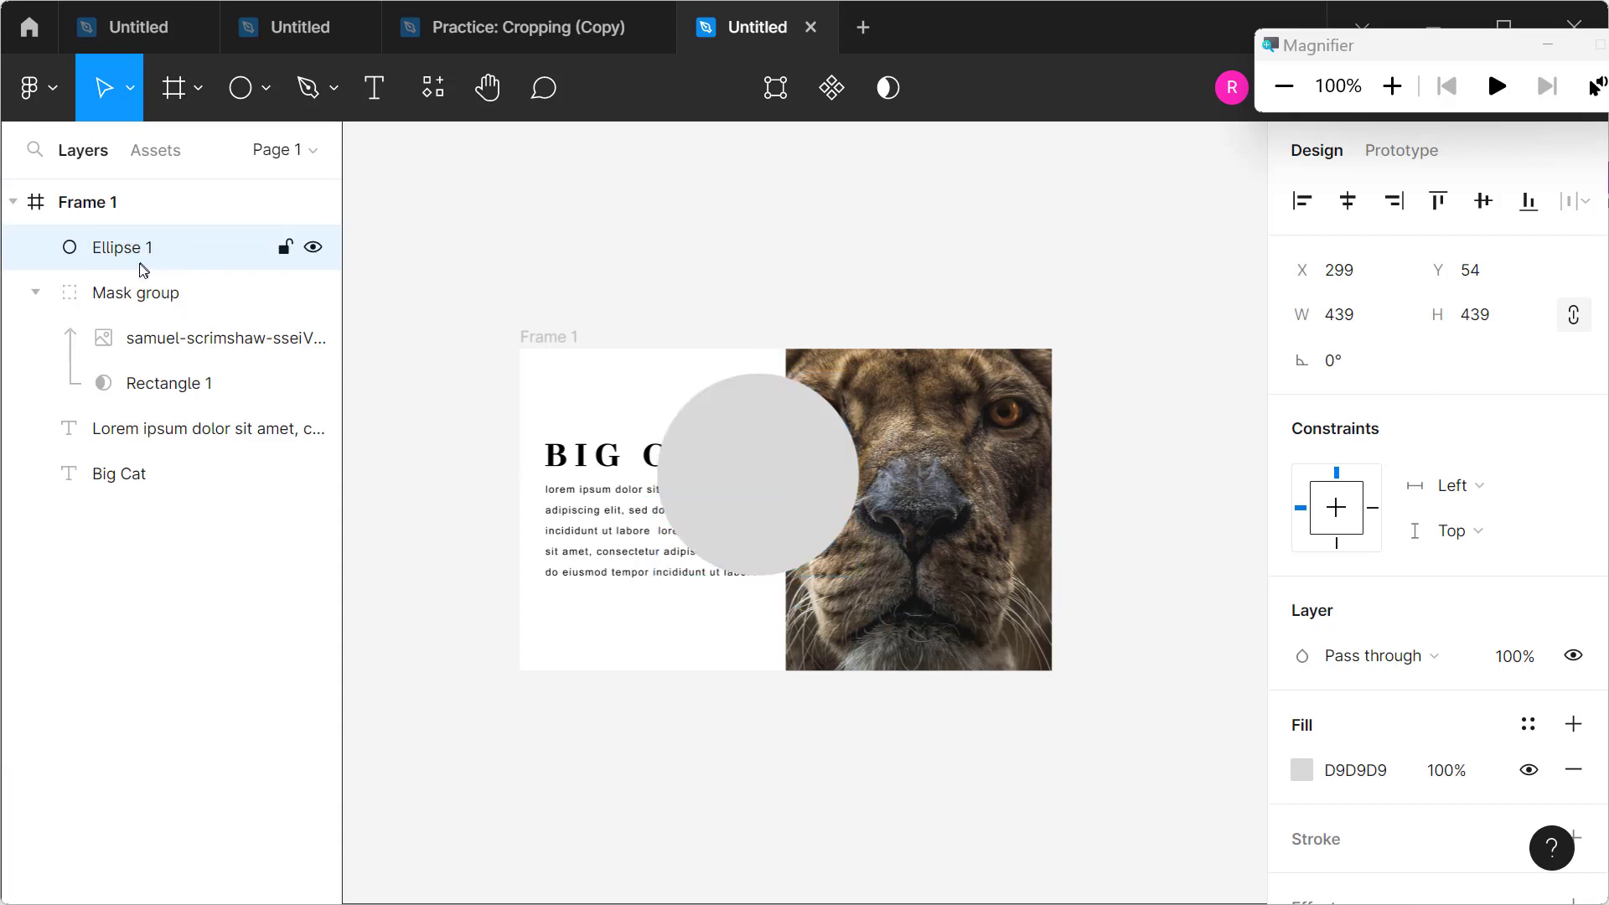
pyautogui.click(132, 263)
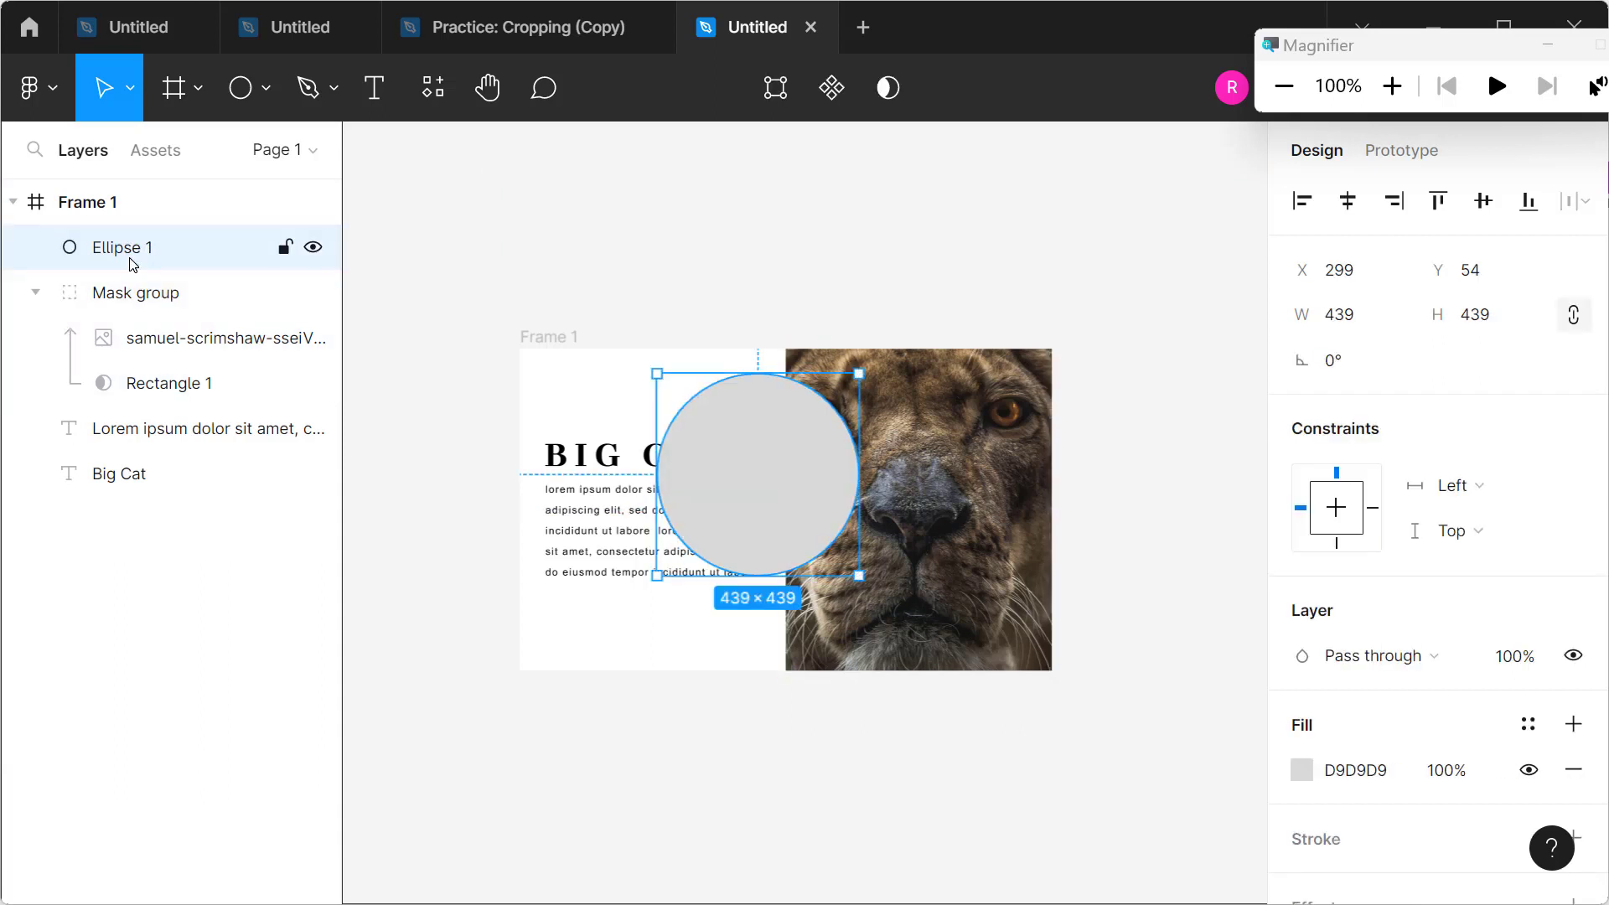
pyautogui.press('Delete')
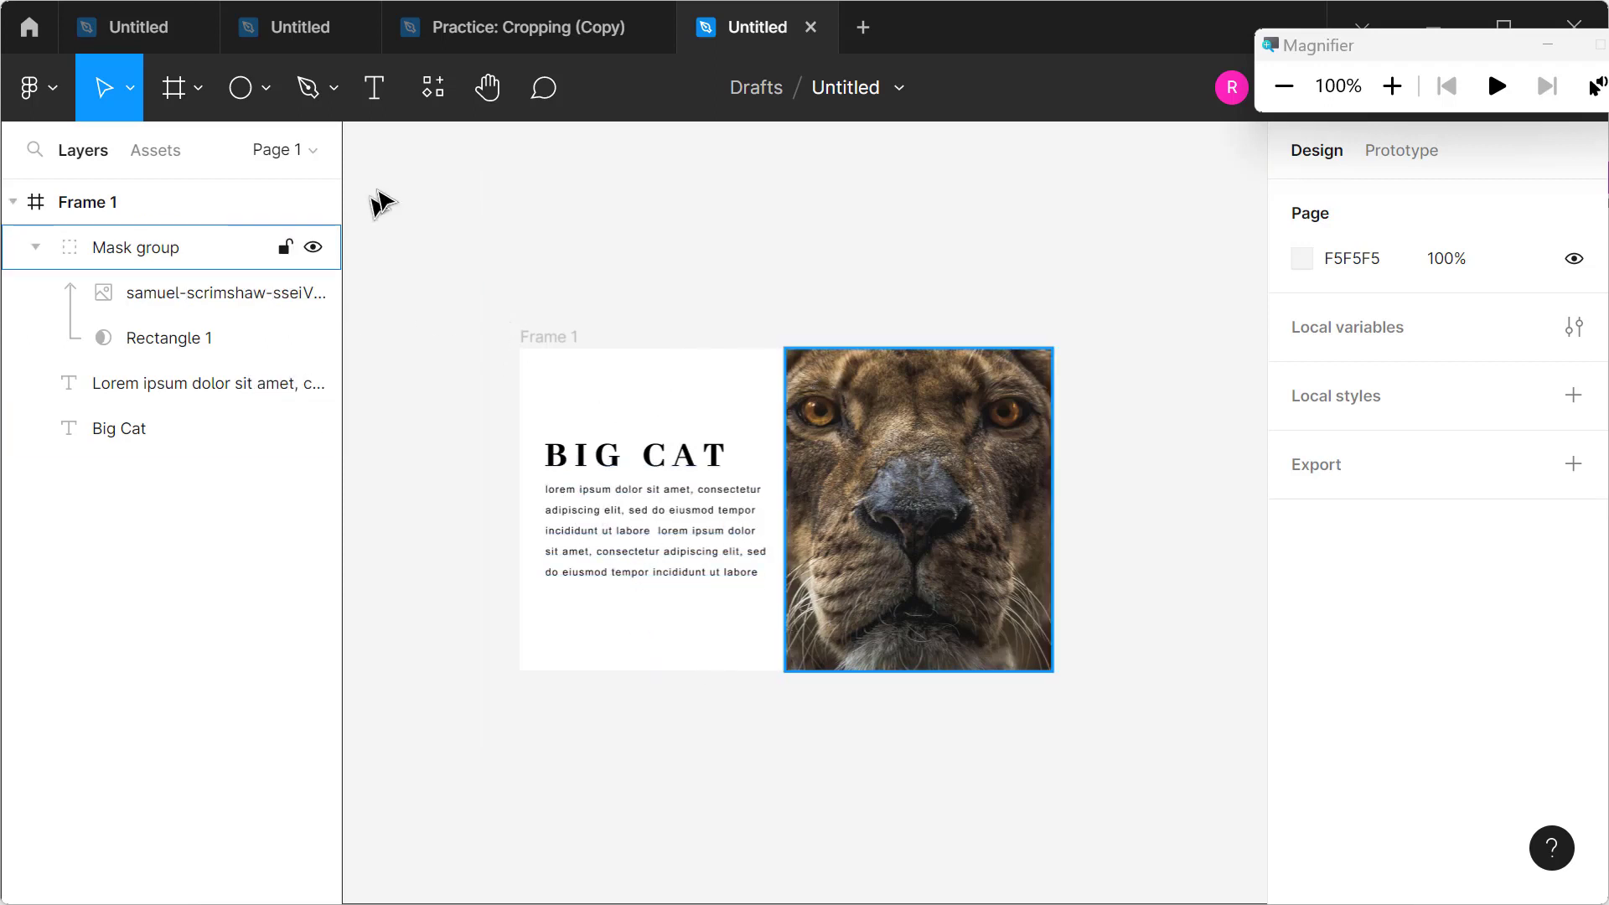
# Step: Draw a 579 × 700 rectangle at X 0, Y 0 over Frame 1's left half
pyautogui.click(340, 103)
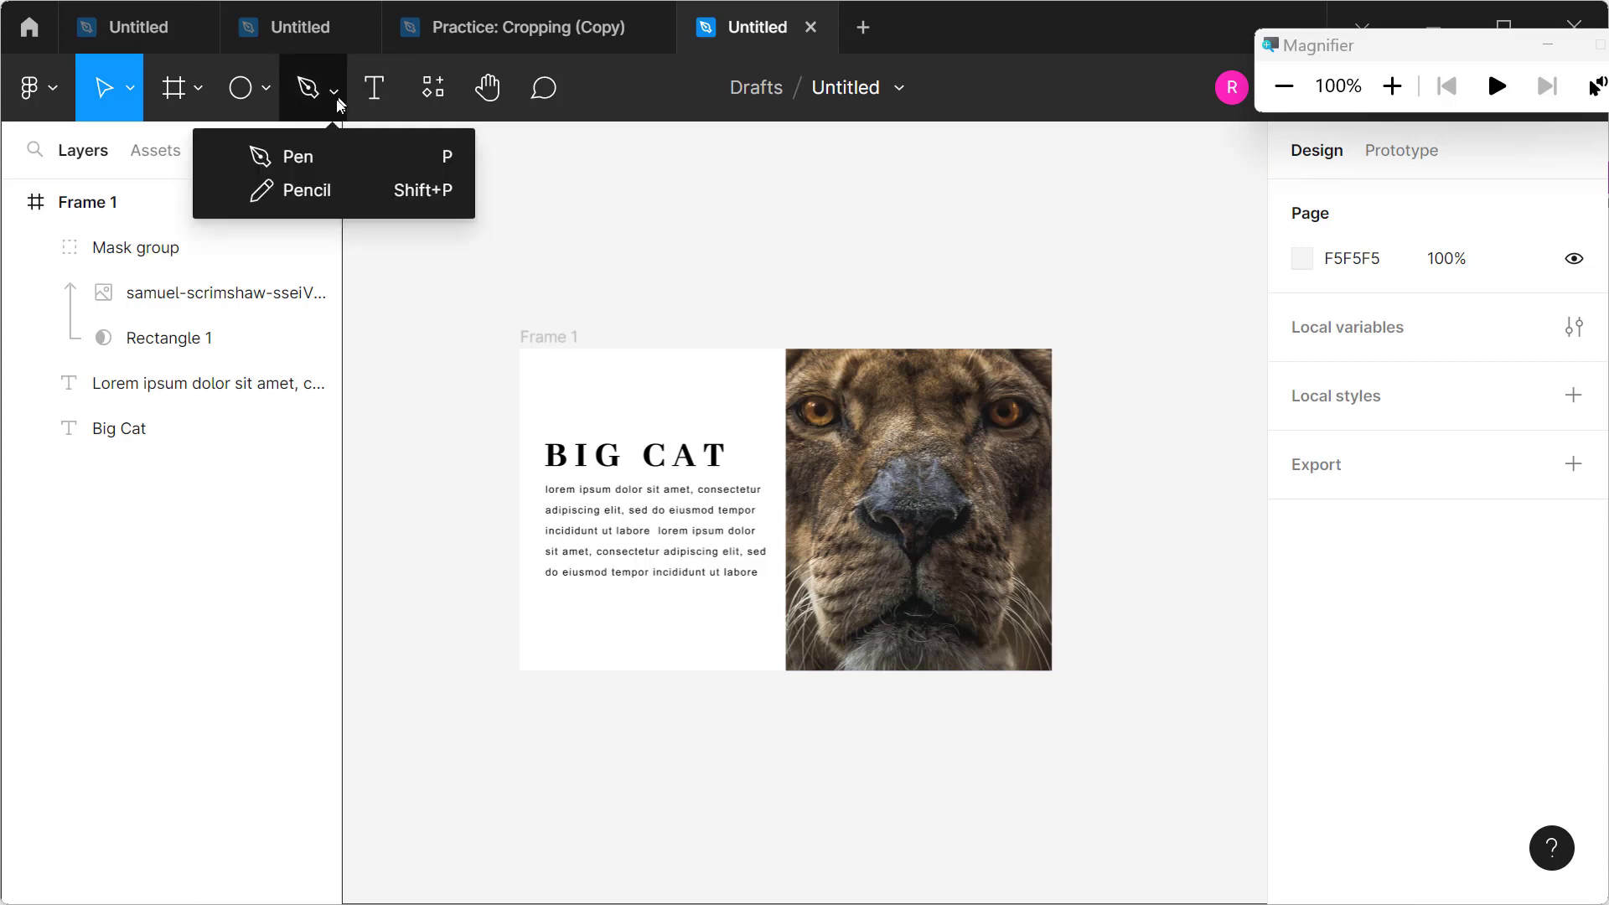
pyautogui.click(288, 102)
pyautogui.click(267, 113)
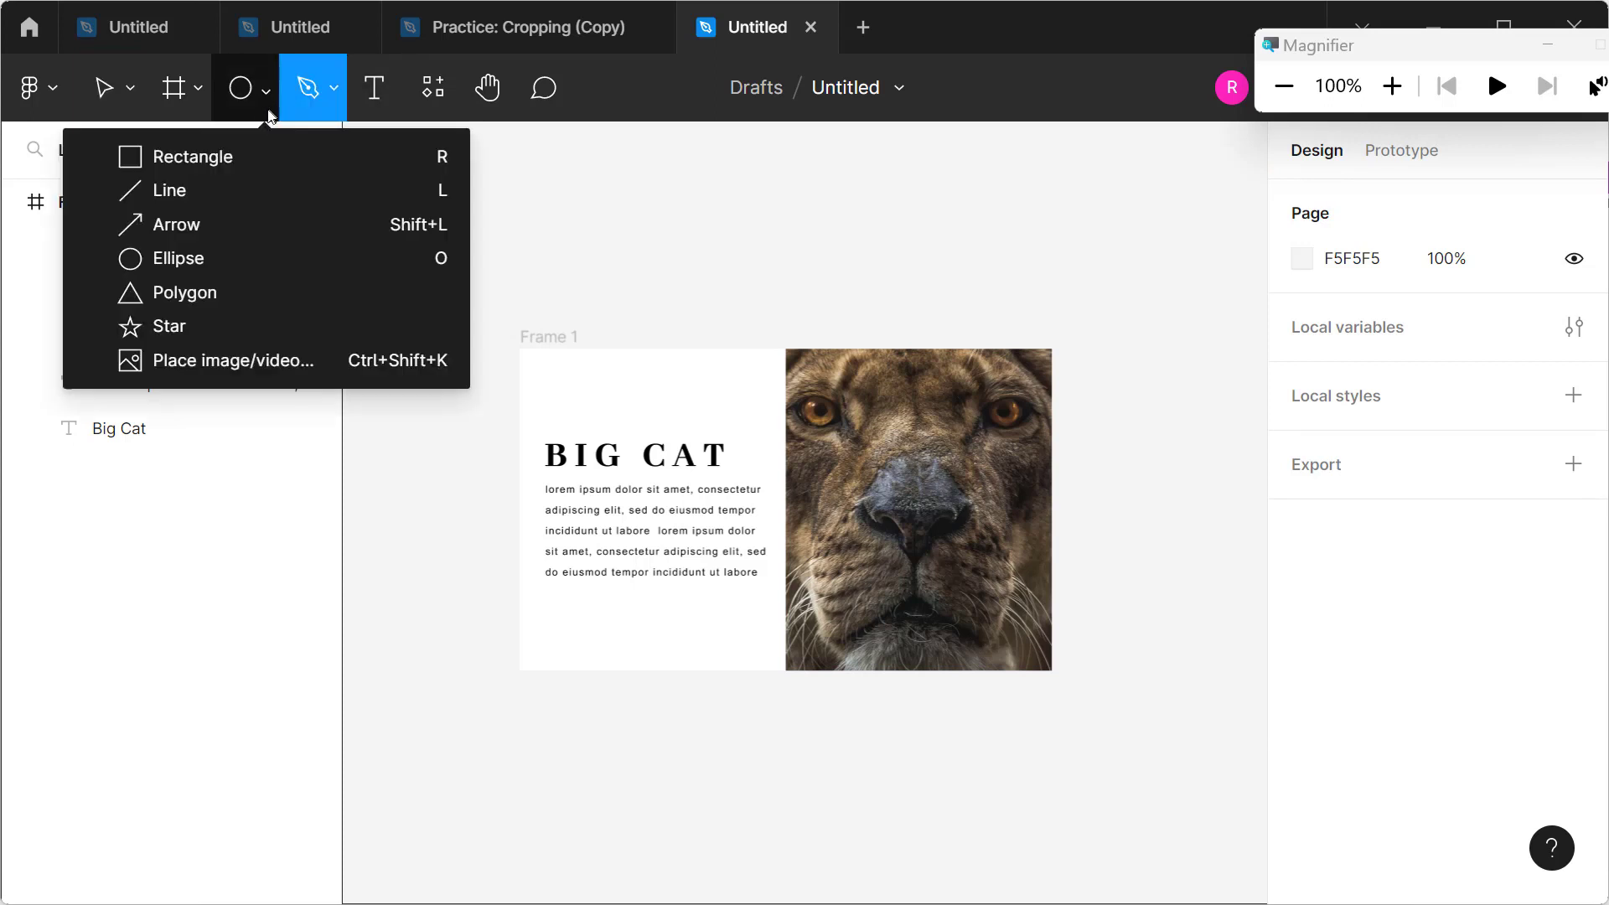
pyautogui.click(248, 158)
pyautogui.moveTo(517, 342)
pyautogui.mouseDown()
pyautogui.moveTo(745, 662)
pyautogui.moveTo(786, 676)
pyautogui.mouseUp()
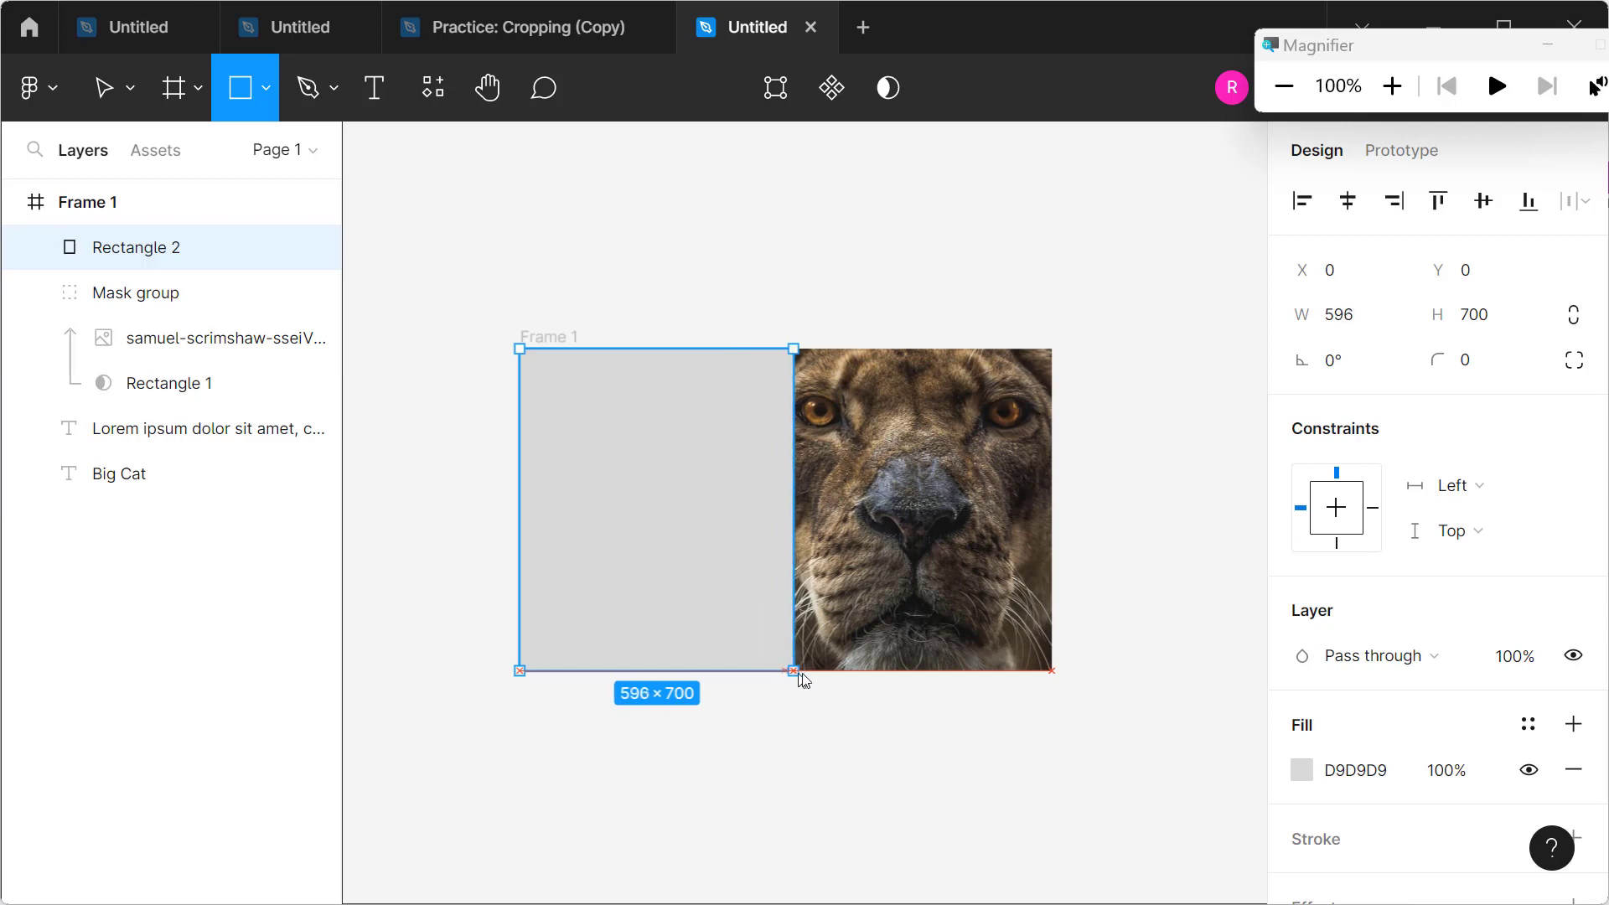
pyautogui.moveTo(784, 671); pyautogui.dragTo(786, 672)
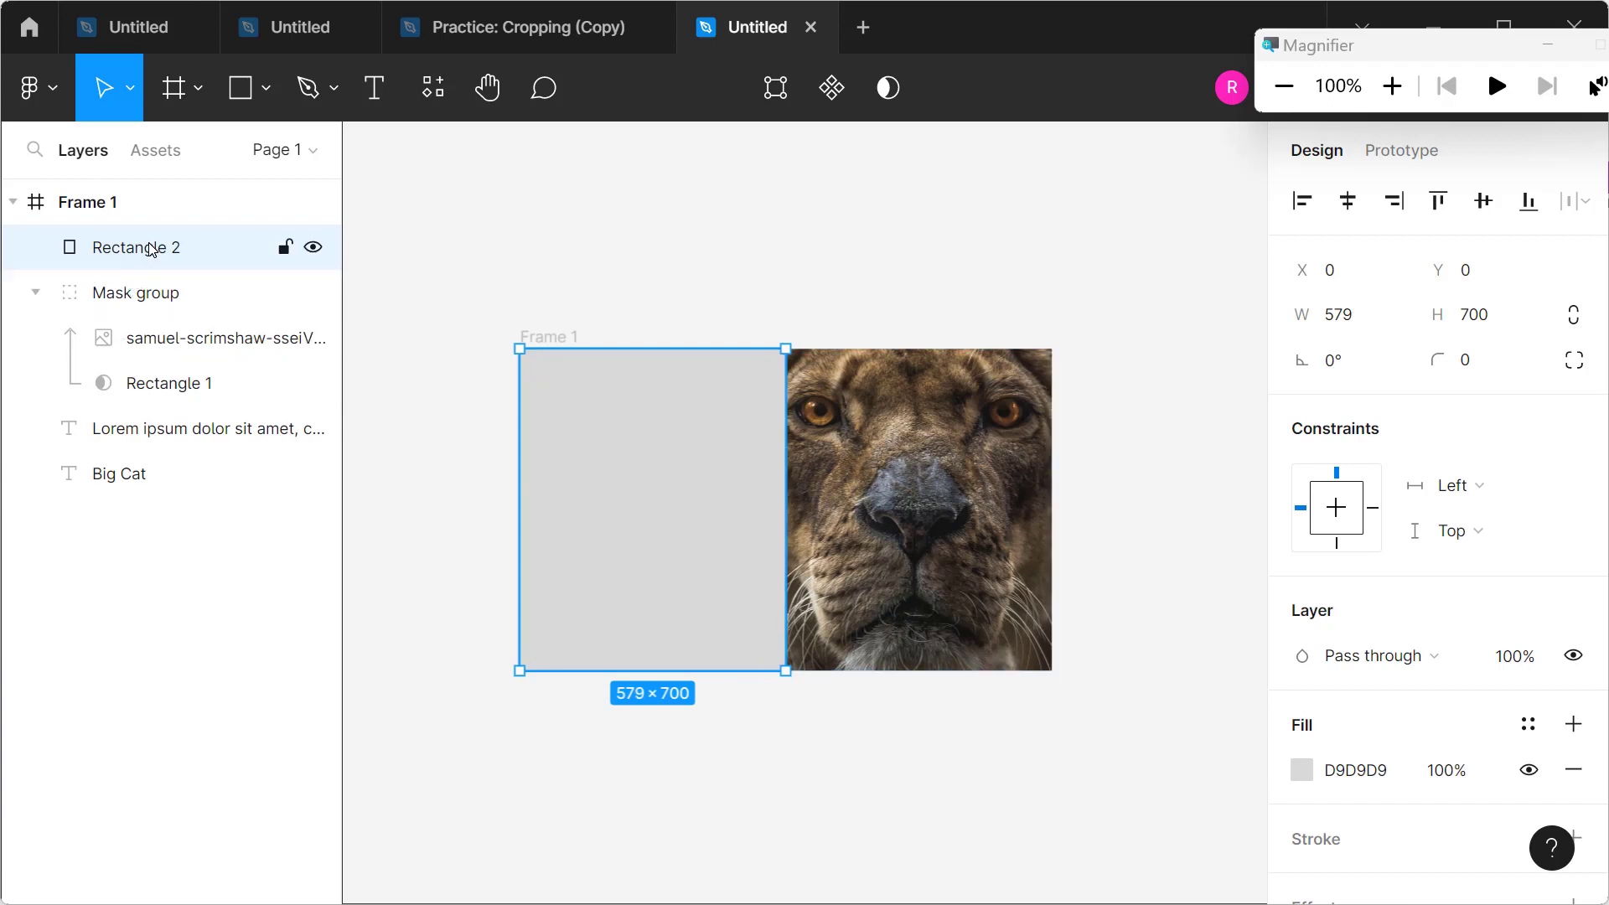
# Step: Move Rectangle 2 inside Frame 1, behind the BIG CAT heading and lorem text
pyautogui.moveTo(151, 249); pyautogui.dragTo(118, 512)
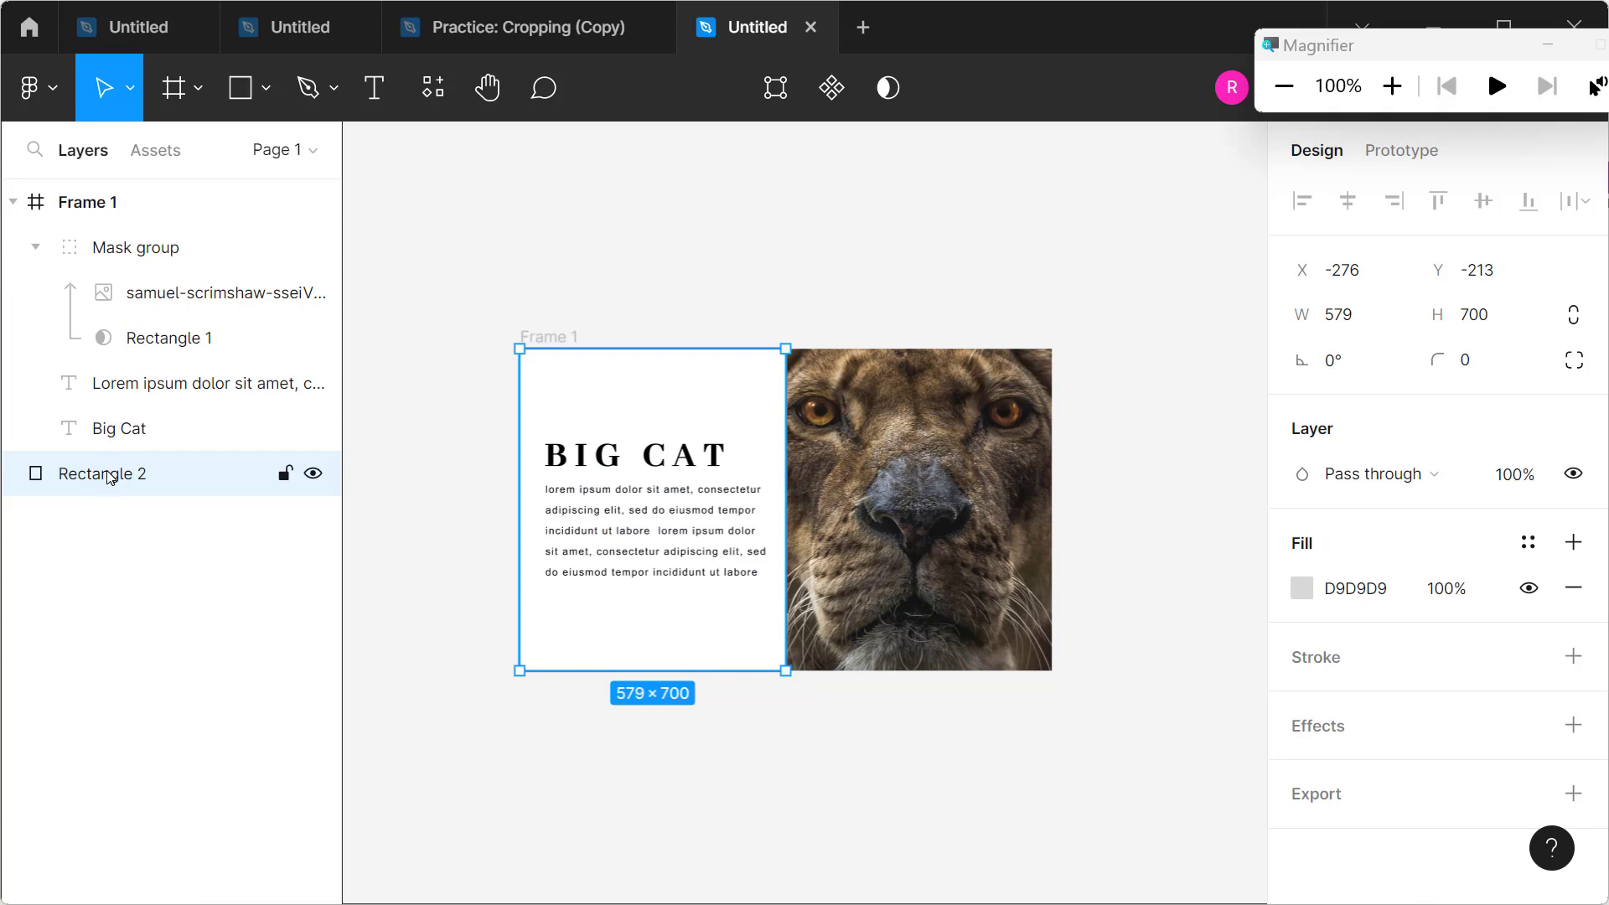
pyautogui.moveTo(97, 472); pyautogui.dragTo(108, 430)
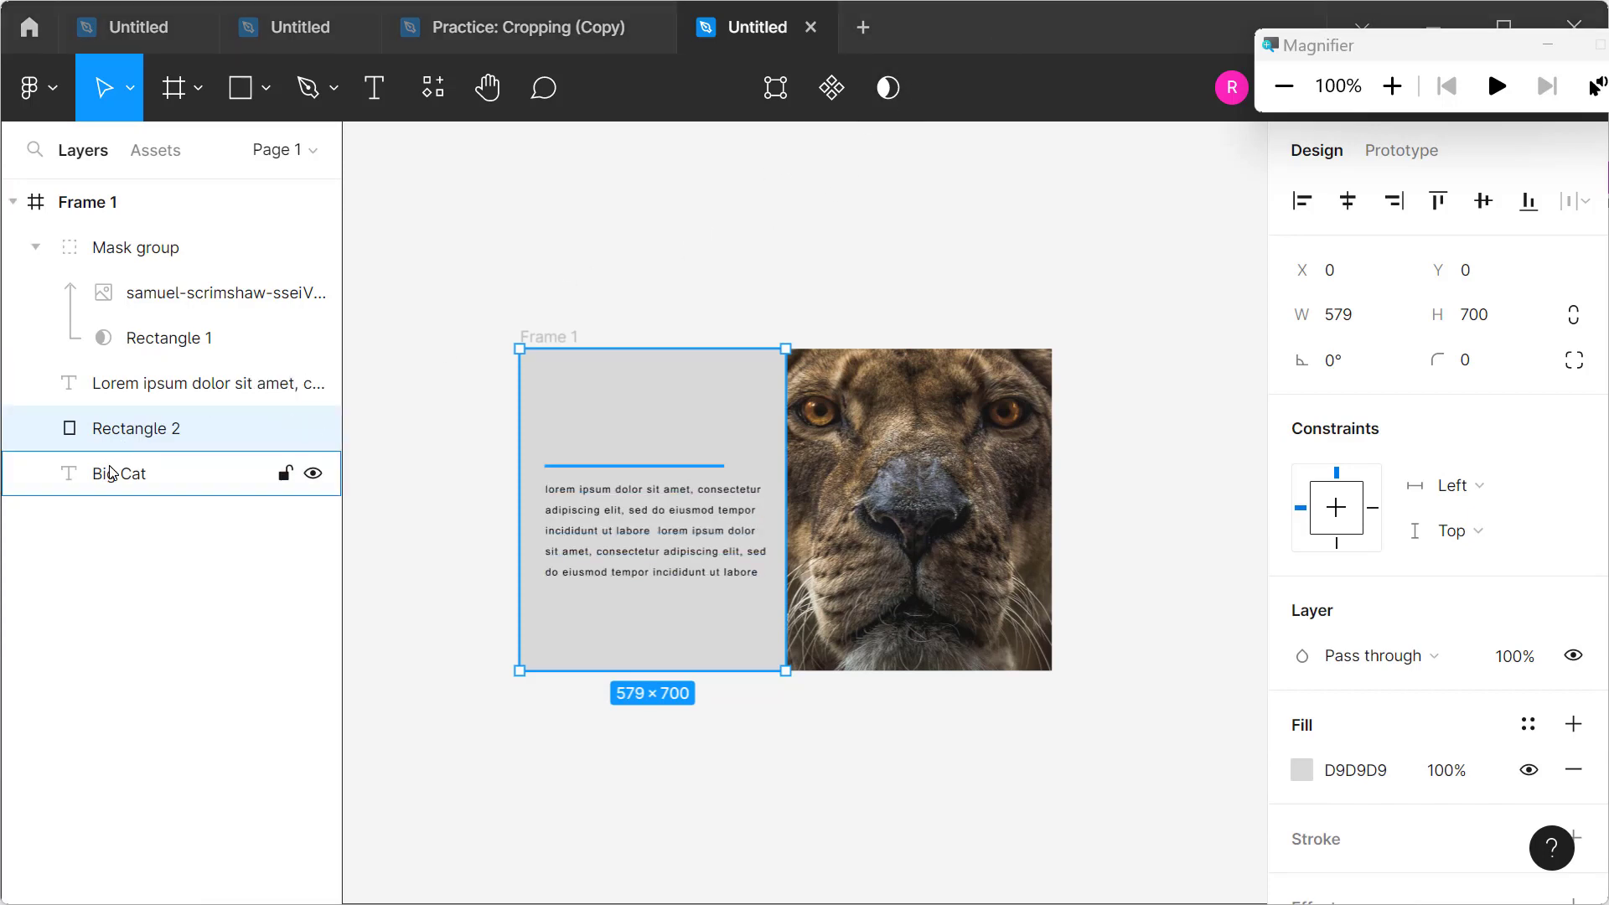
pyautogui.hotkey('ctrl', '[')
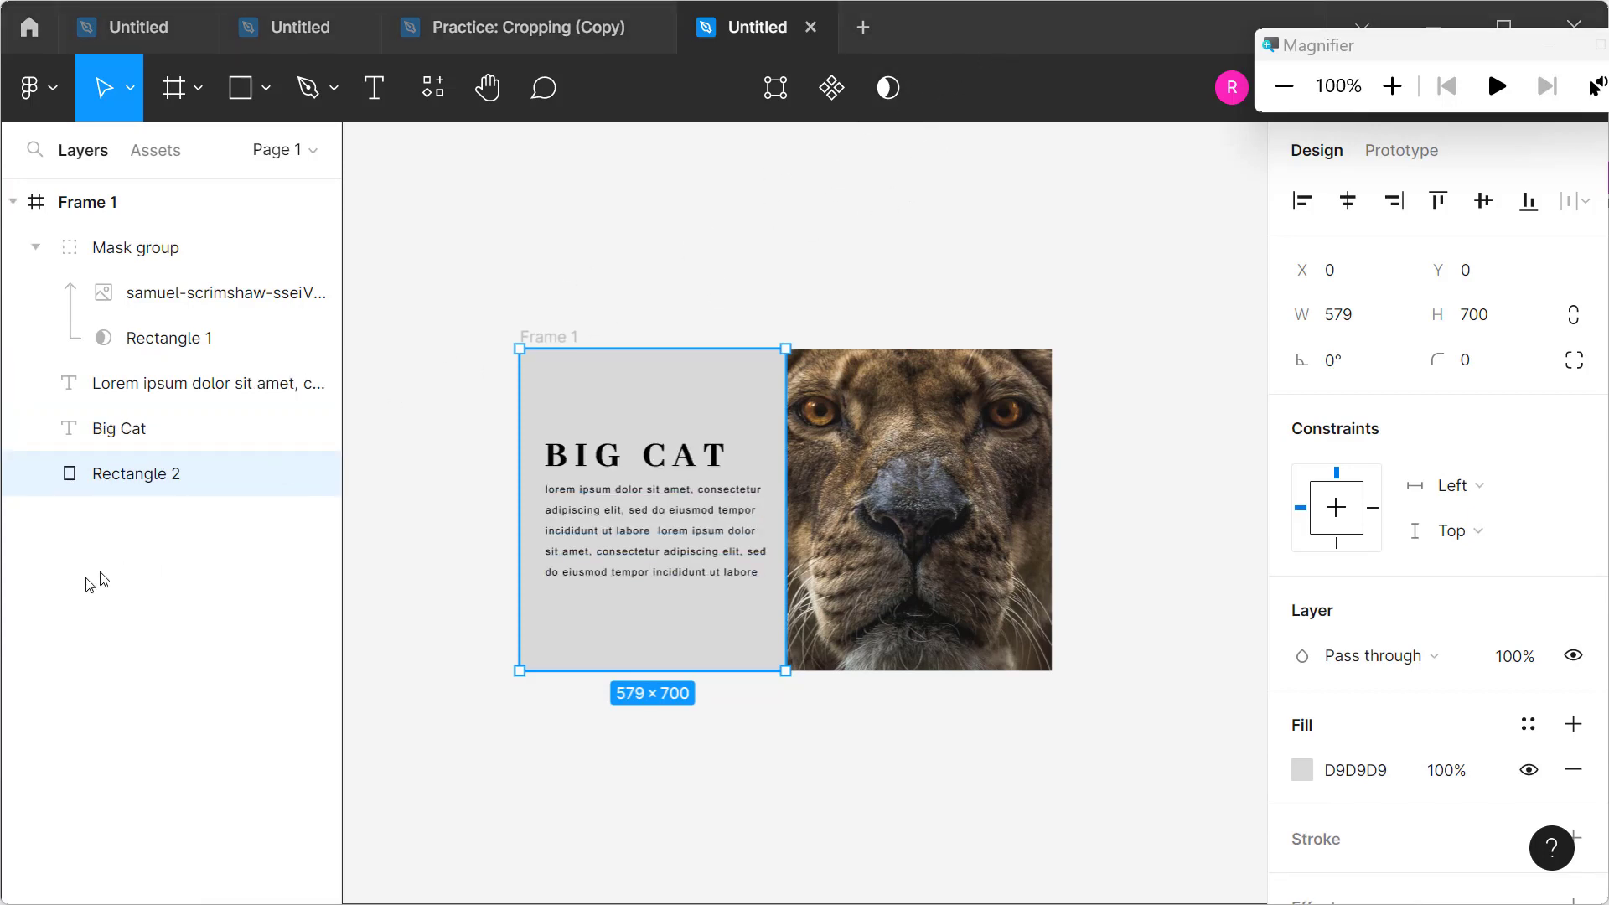
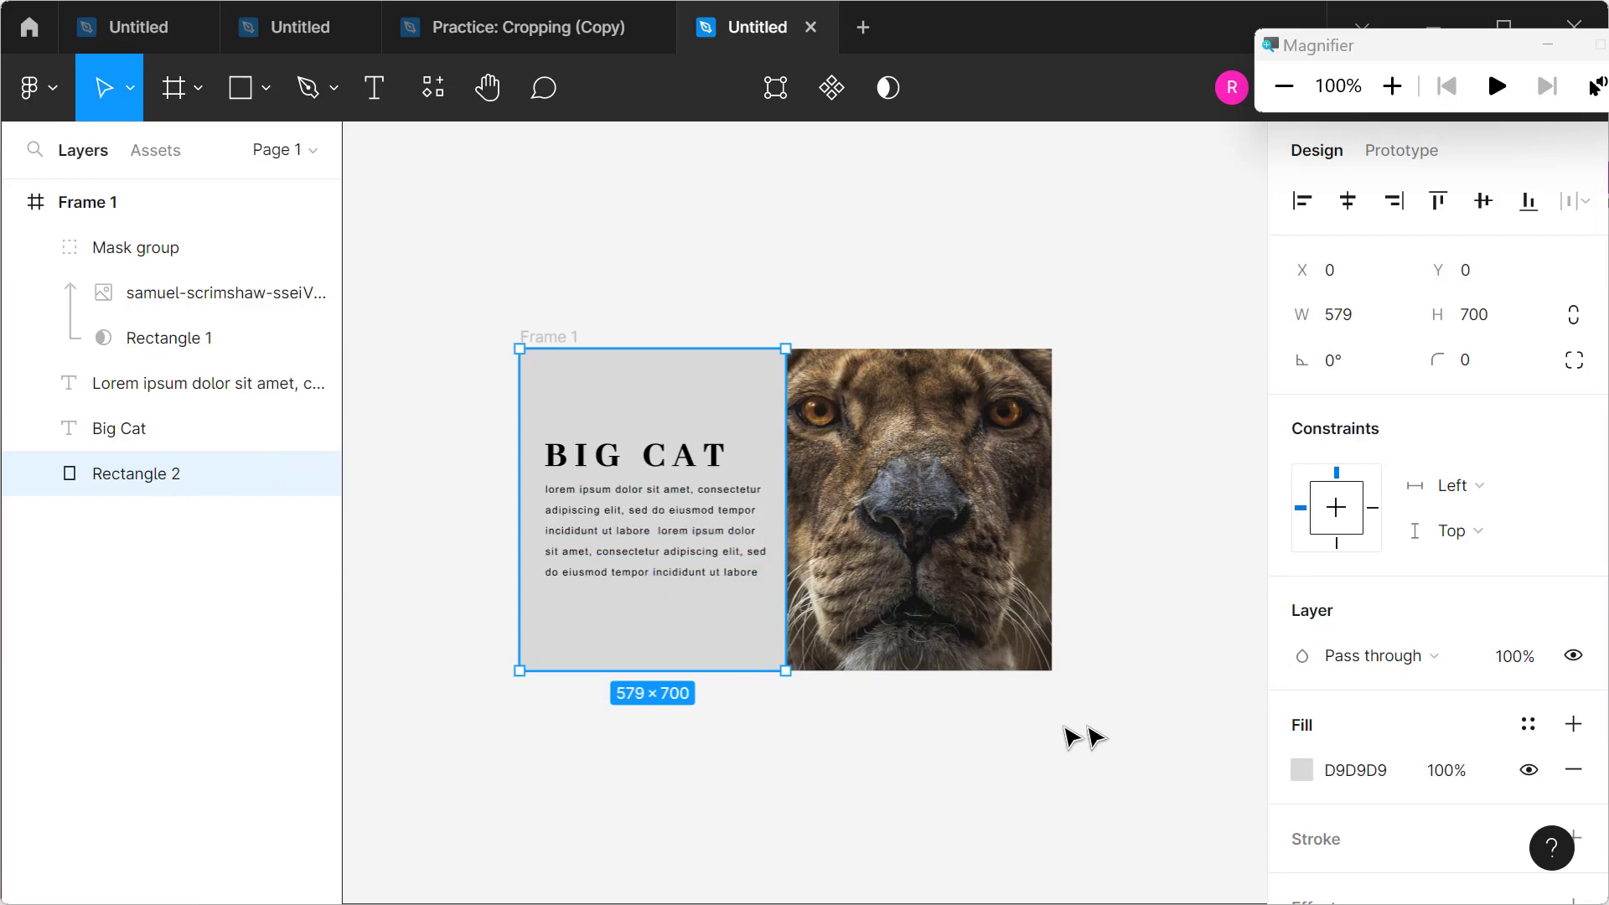
# Step: Fill the rectangle behind BIG CAT with dark teal 2B4444, eyedropped from the lion photo
pyautogui.click(1303, 770)
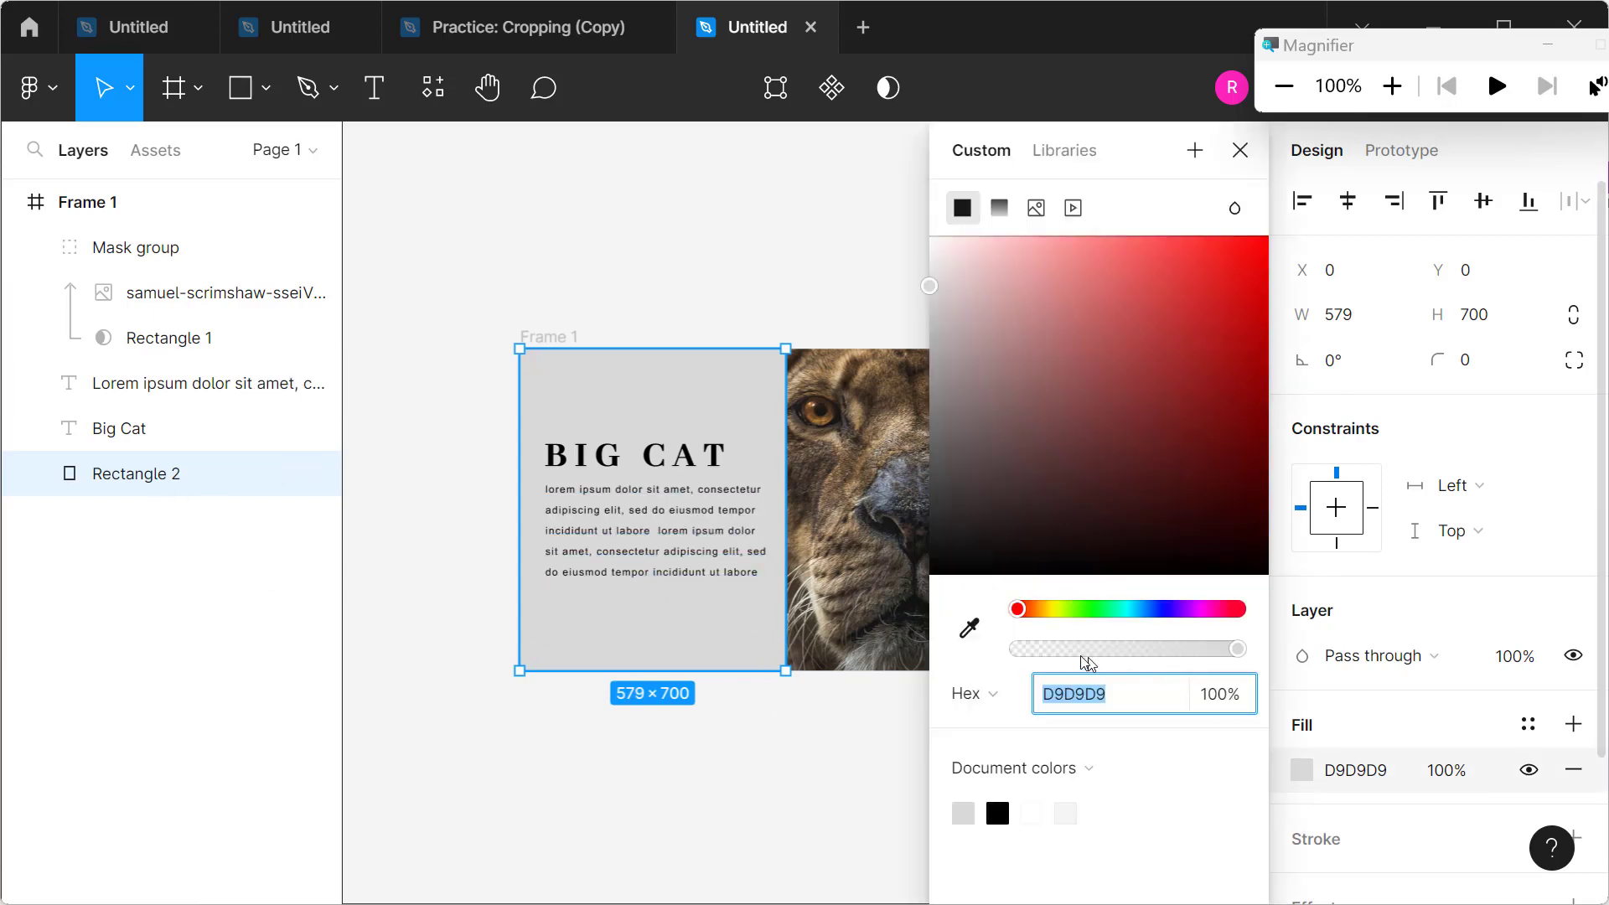
pyautogui.moveTo(1051, 137); pyautogui.dragTo(1261, 139)
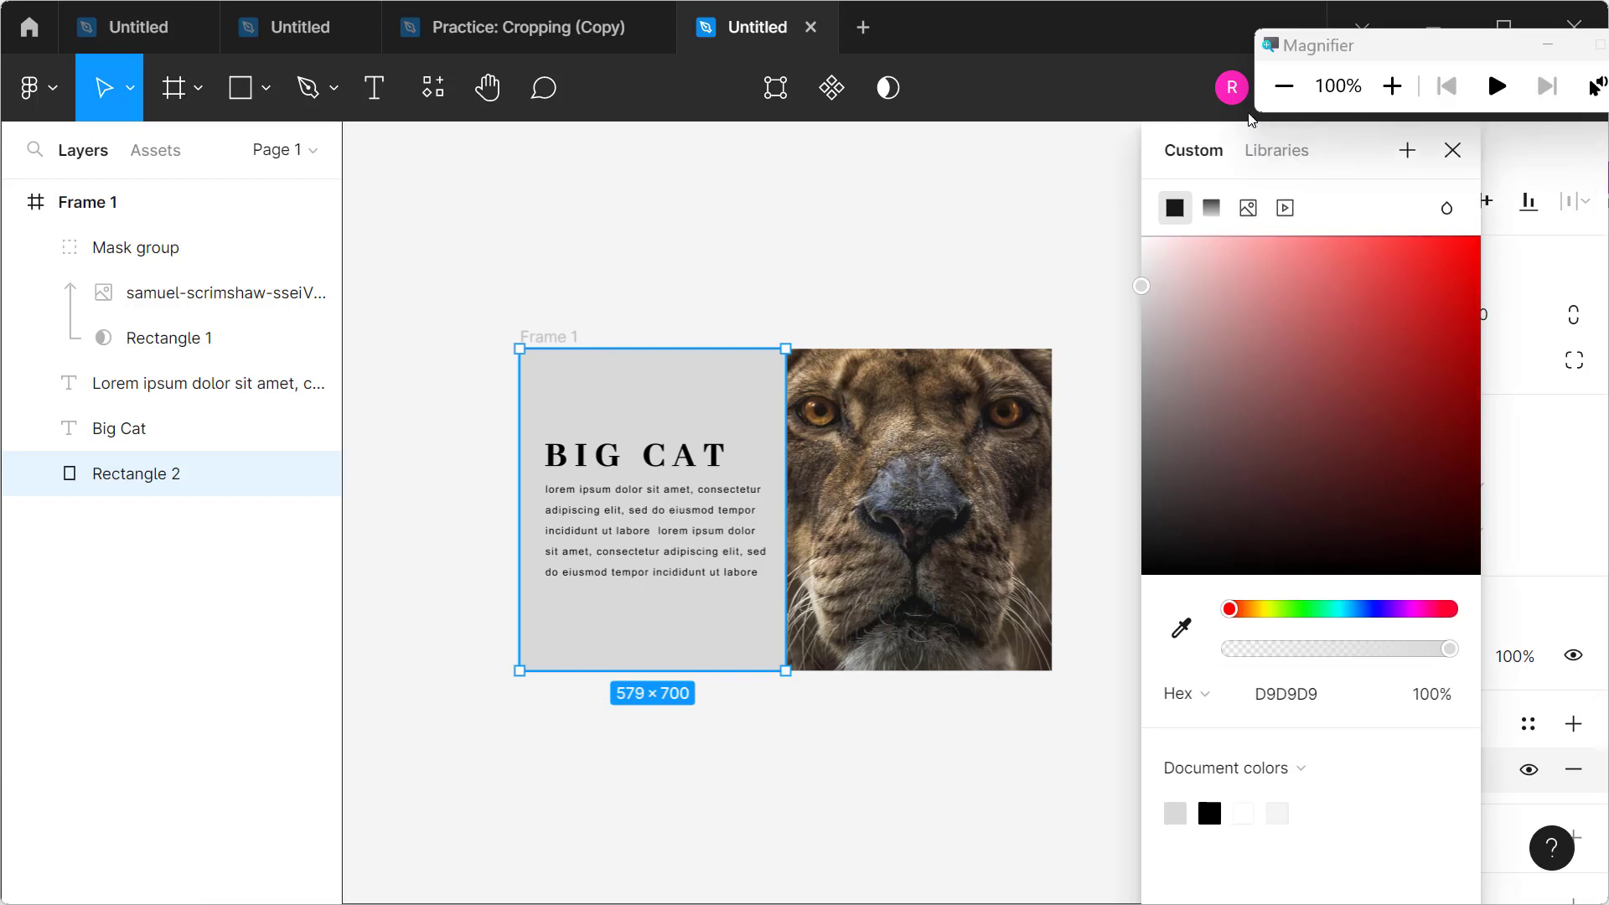
pyautogui.click(1186, 635)
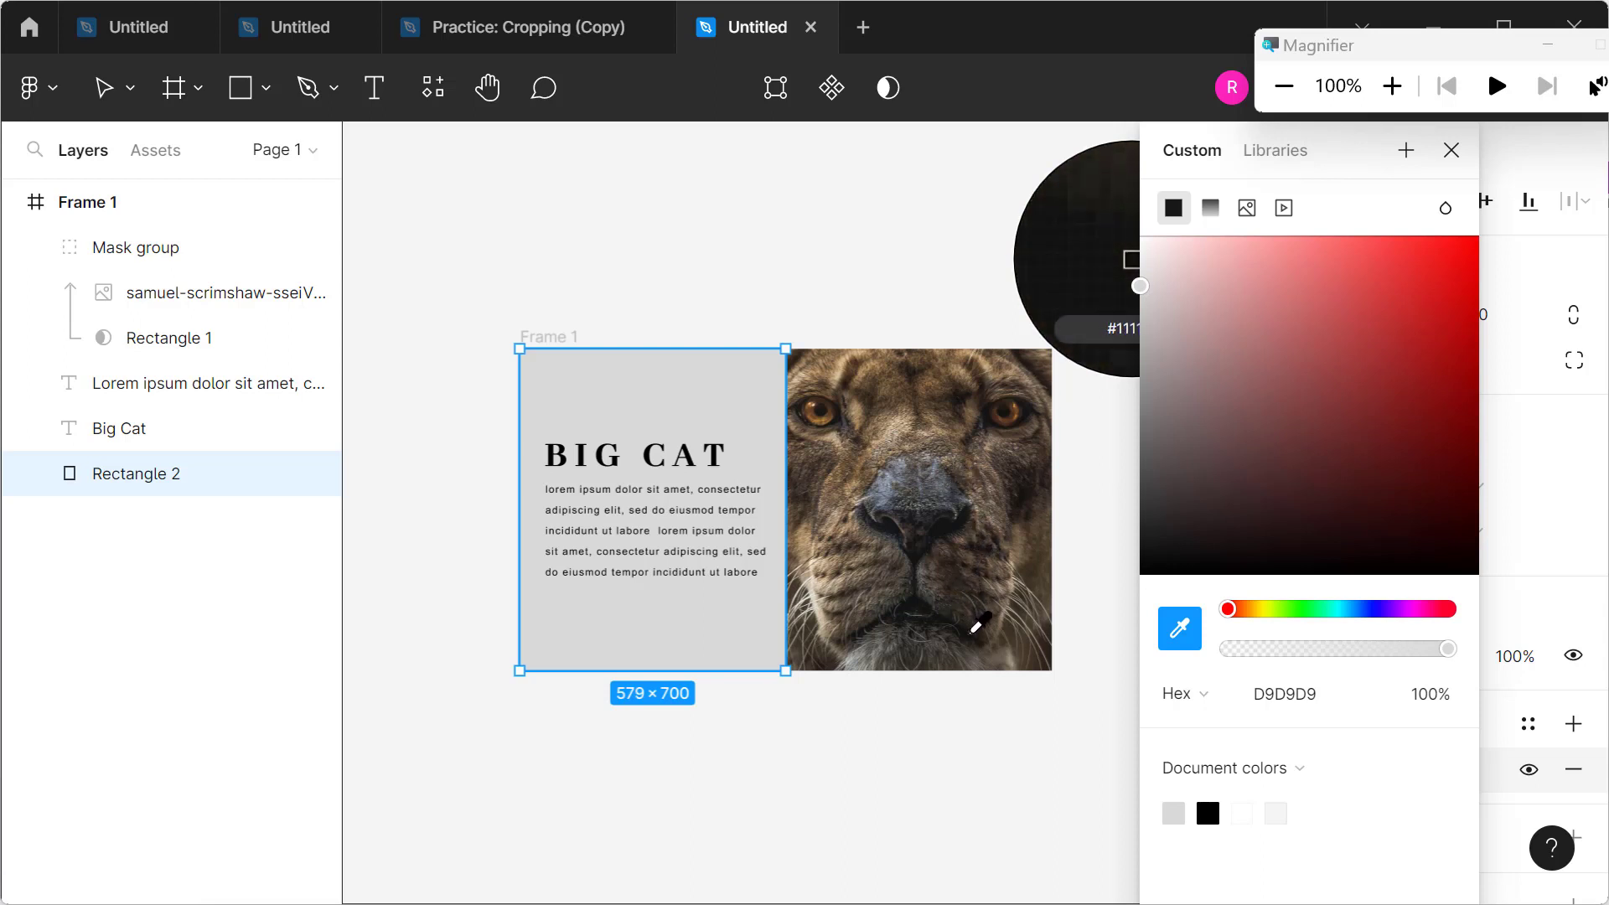
pyautogui.click(974, 632)
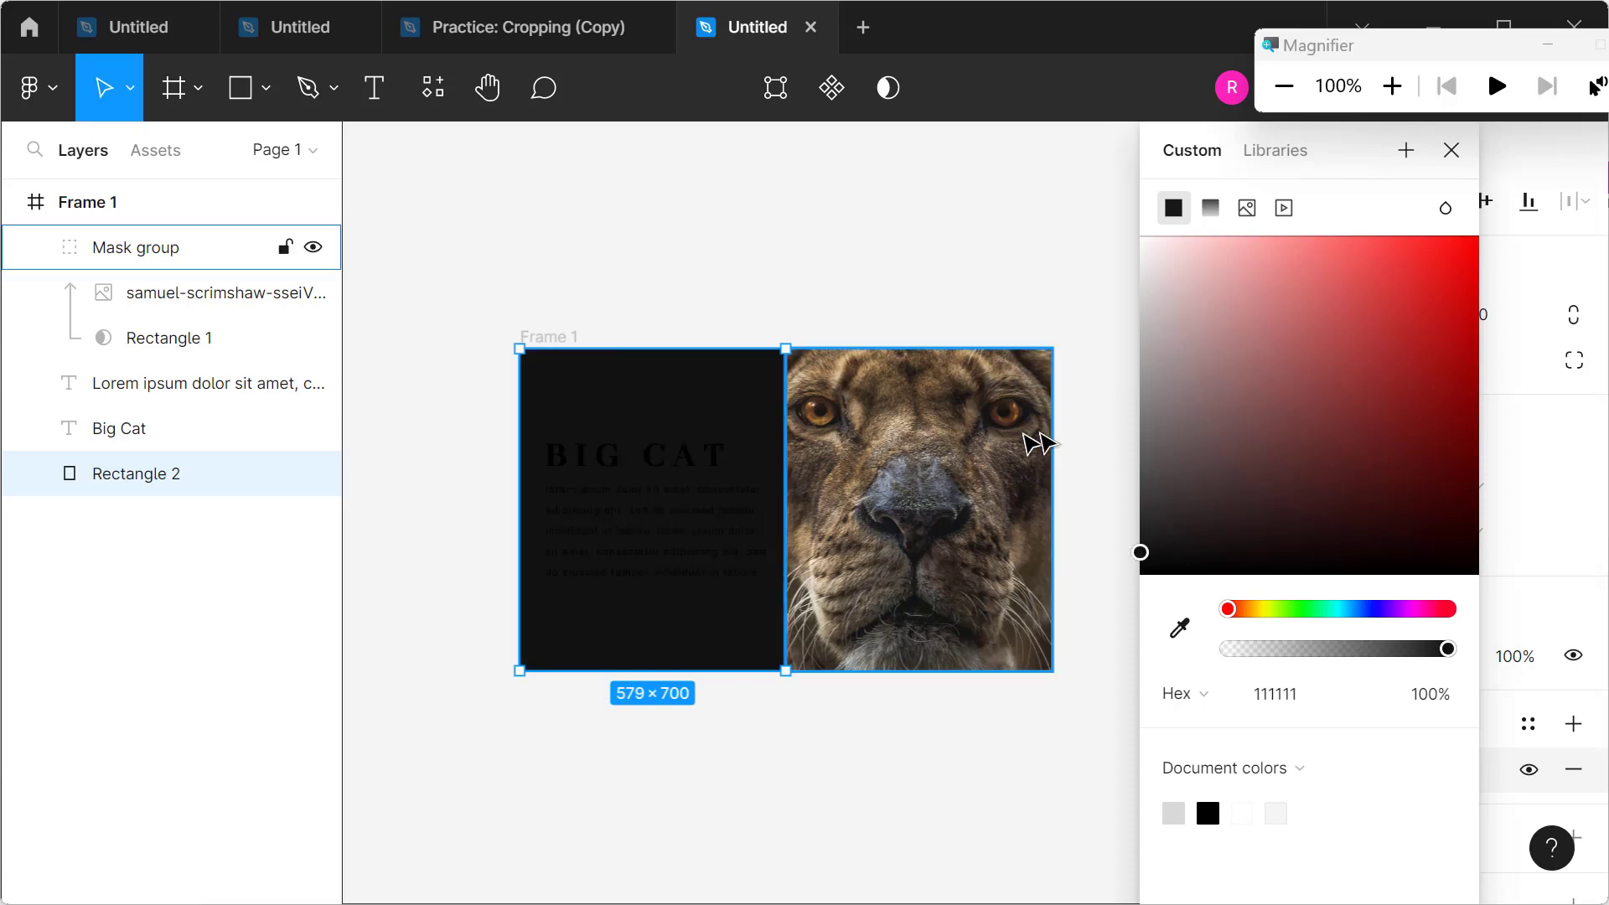
pyautogui.click(1179, 628)
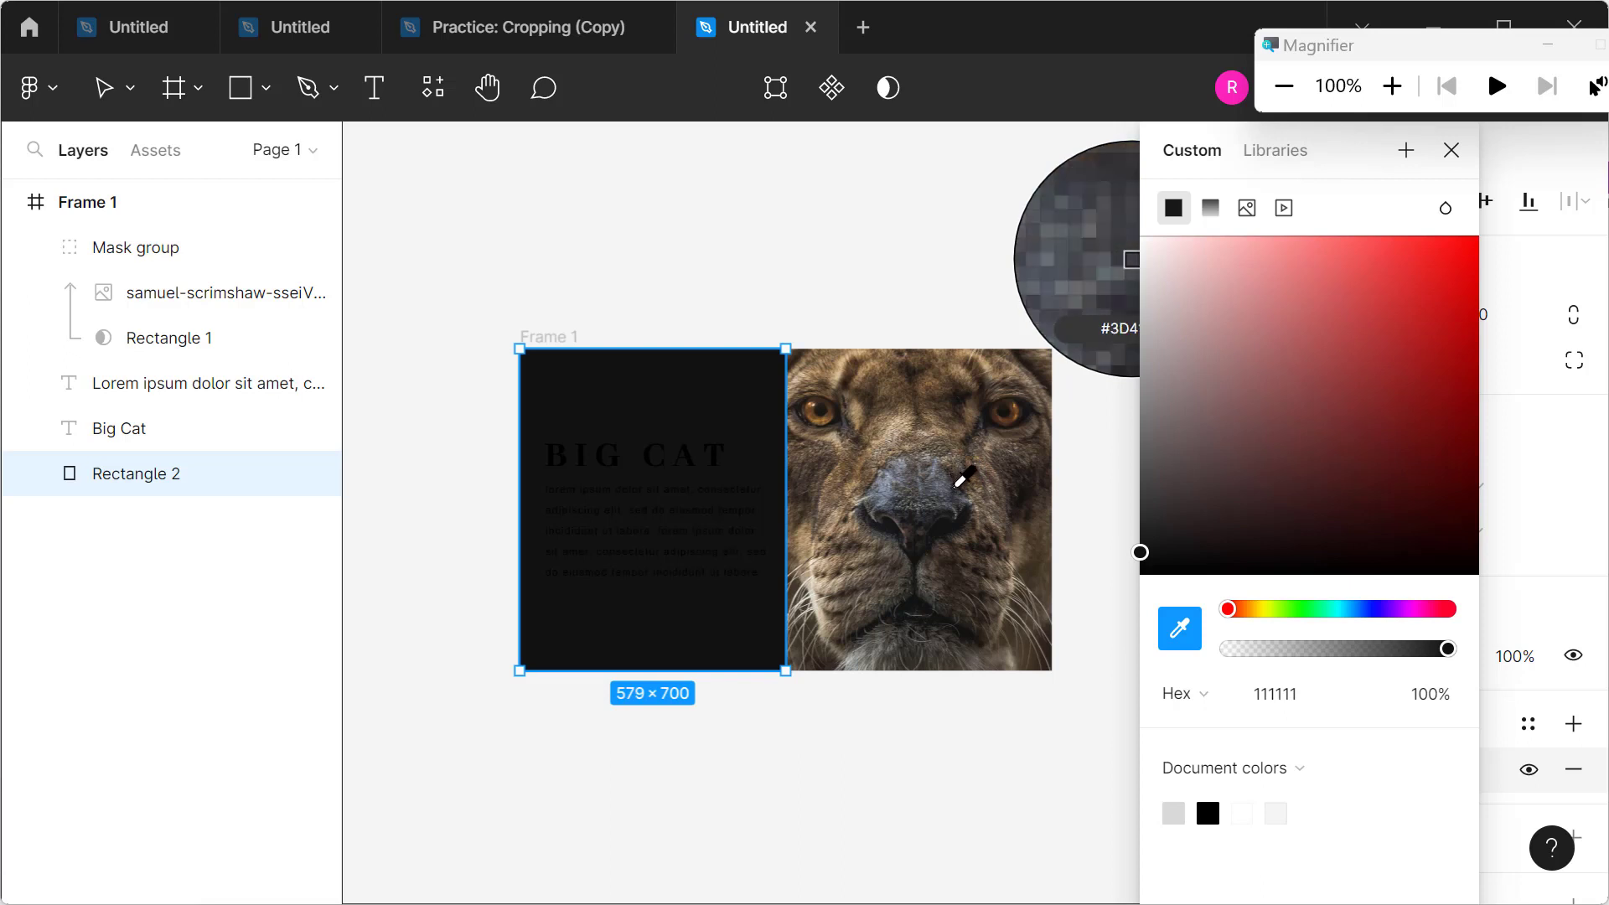
pyautogui.click(961, 480)
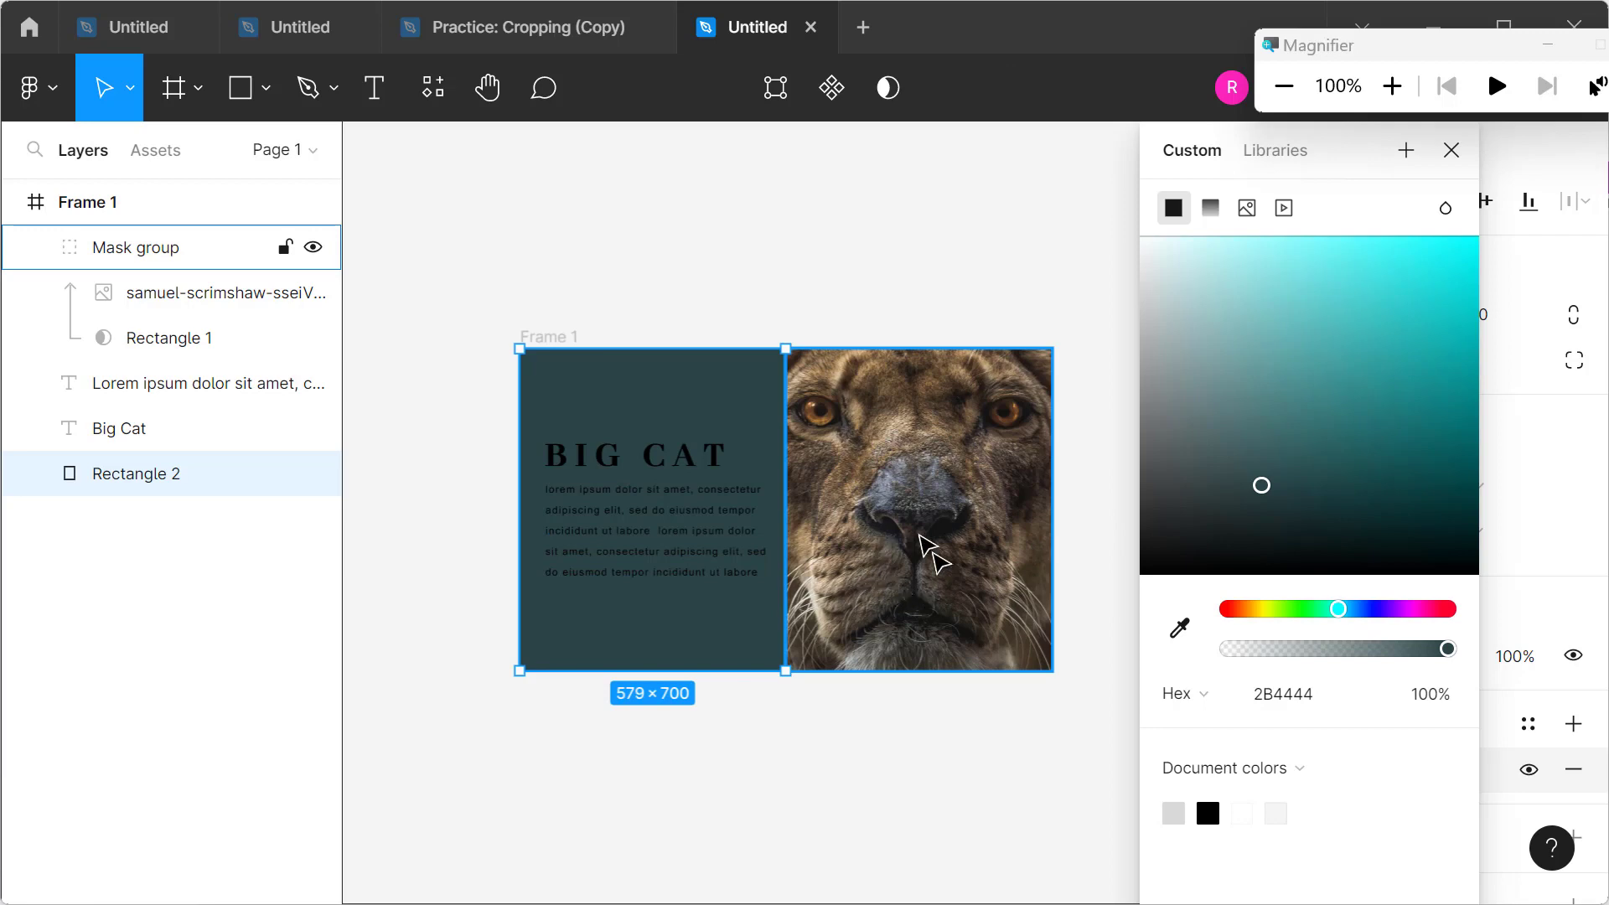
pyautogui.click(1450, 152)
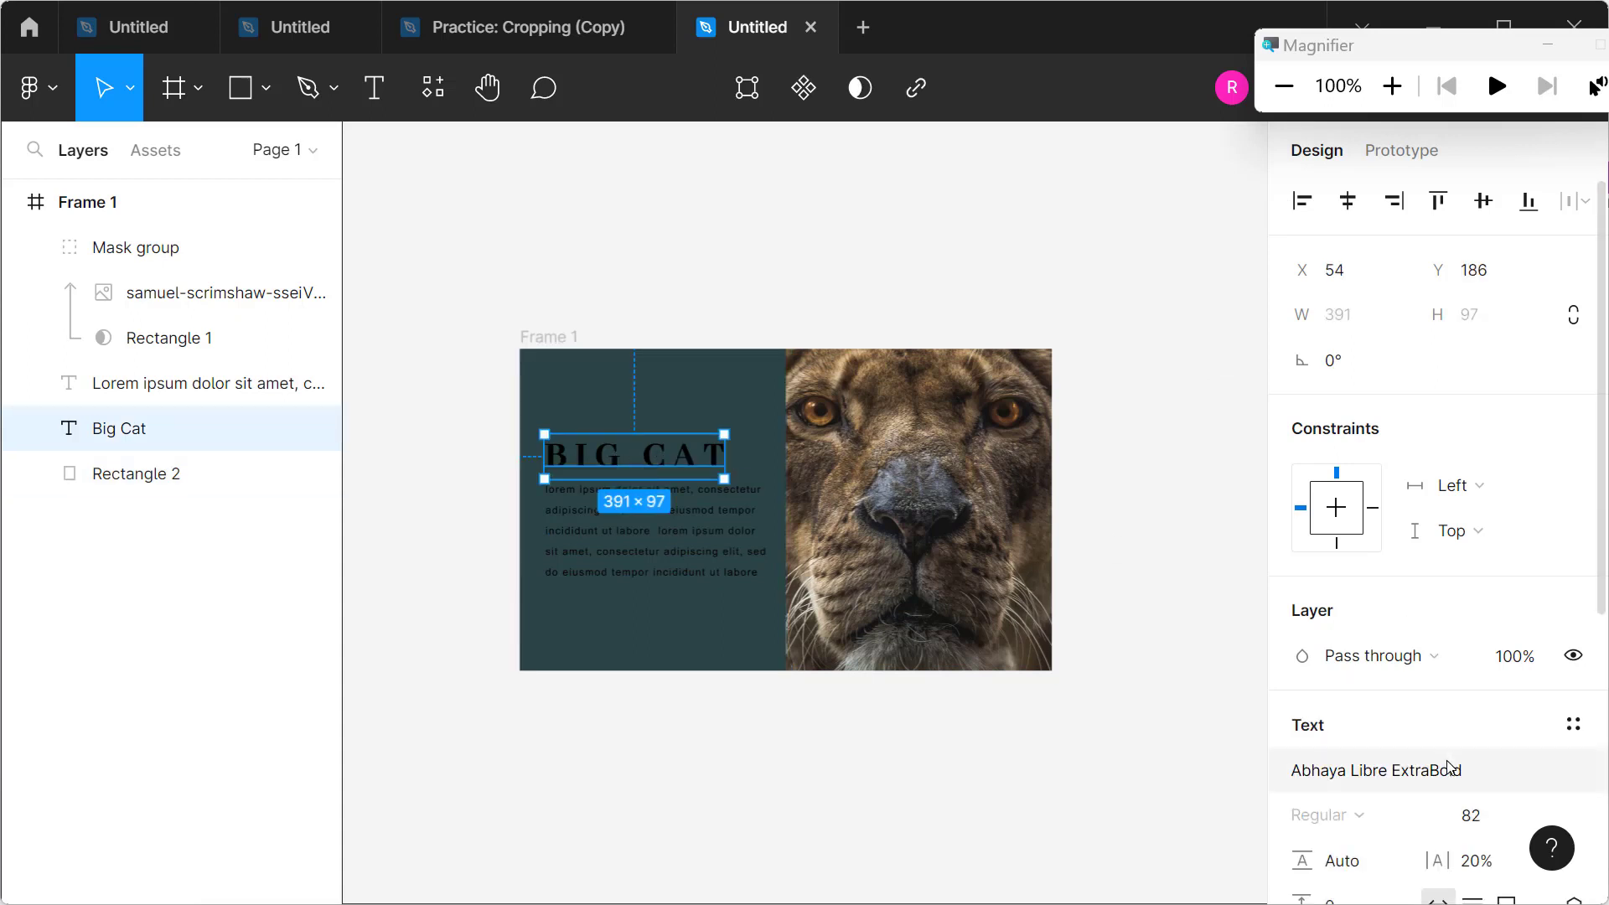
# Step: Give the BIG CAT heading a light tan fill, BD9C73, sampled from the lion photo
pyautogui.scroll(-3, 1415, 759)
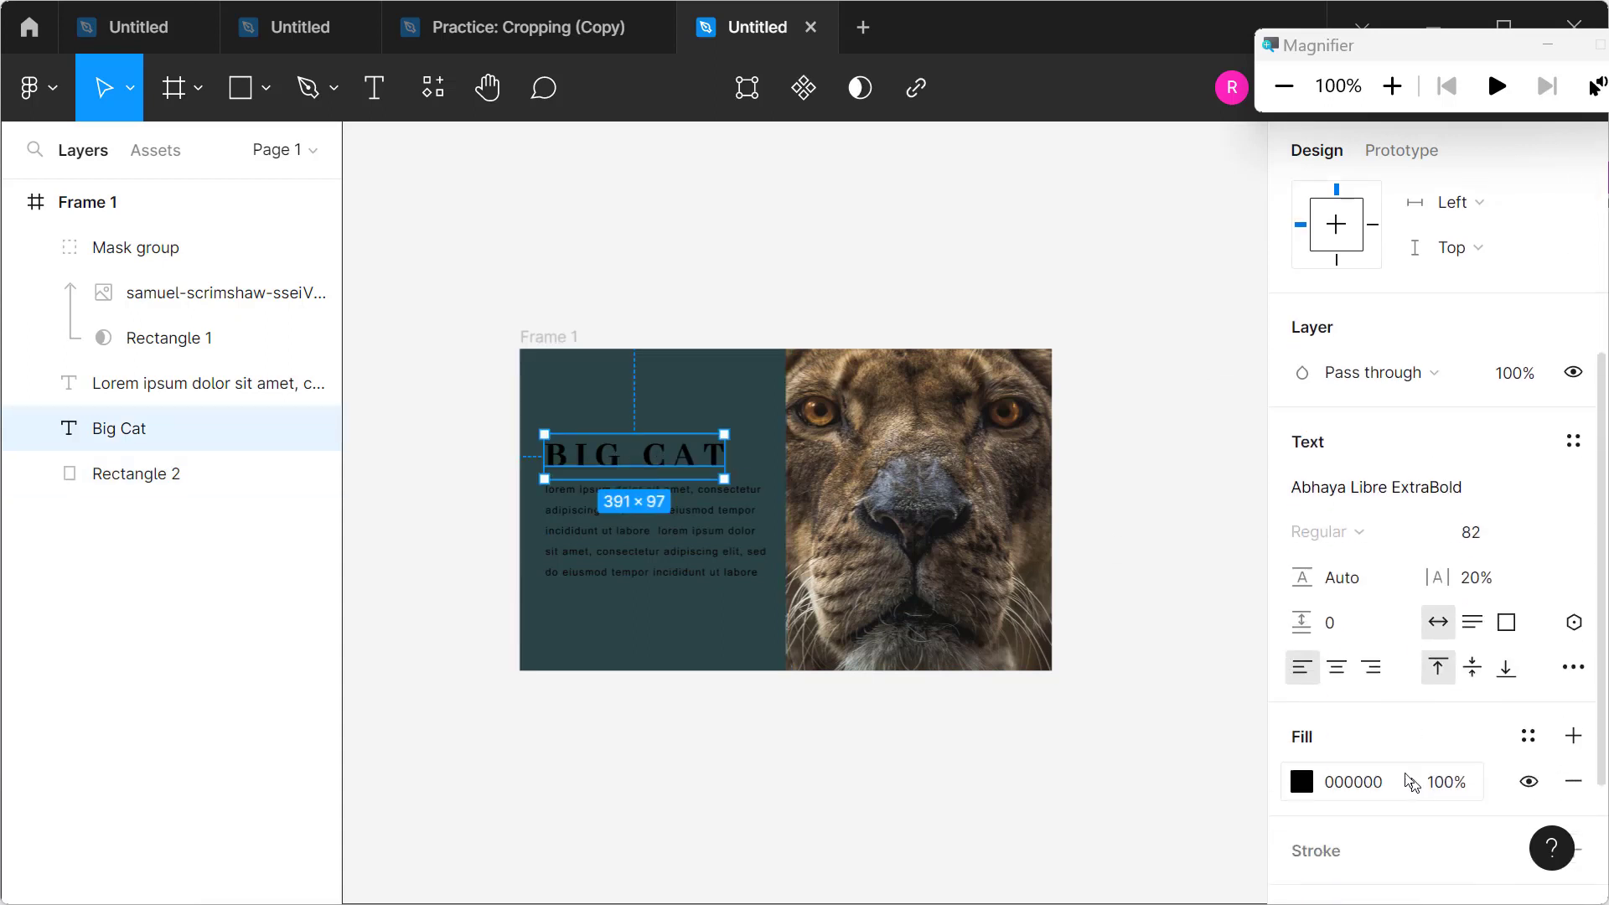
pyautogui.click(1304, 791)
pyautogui.click(969, 629)
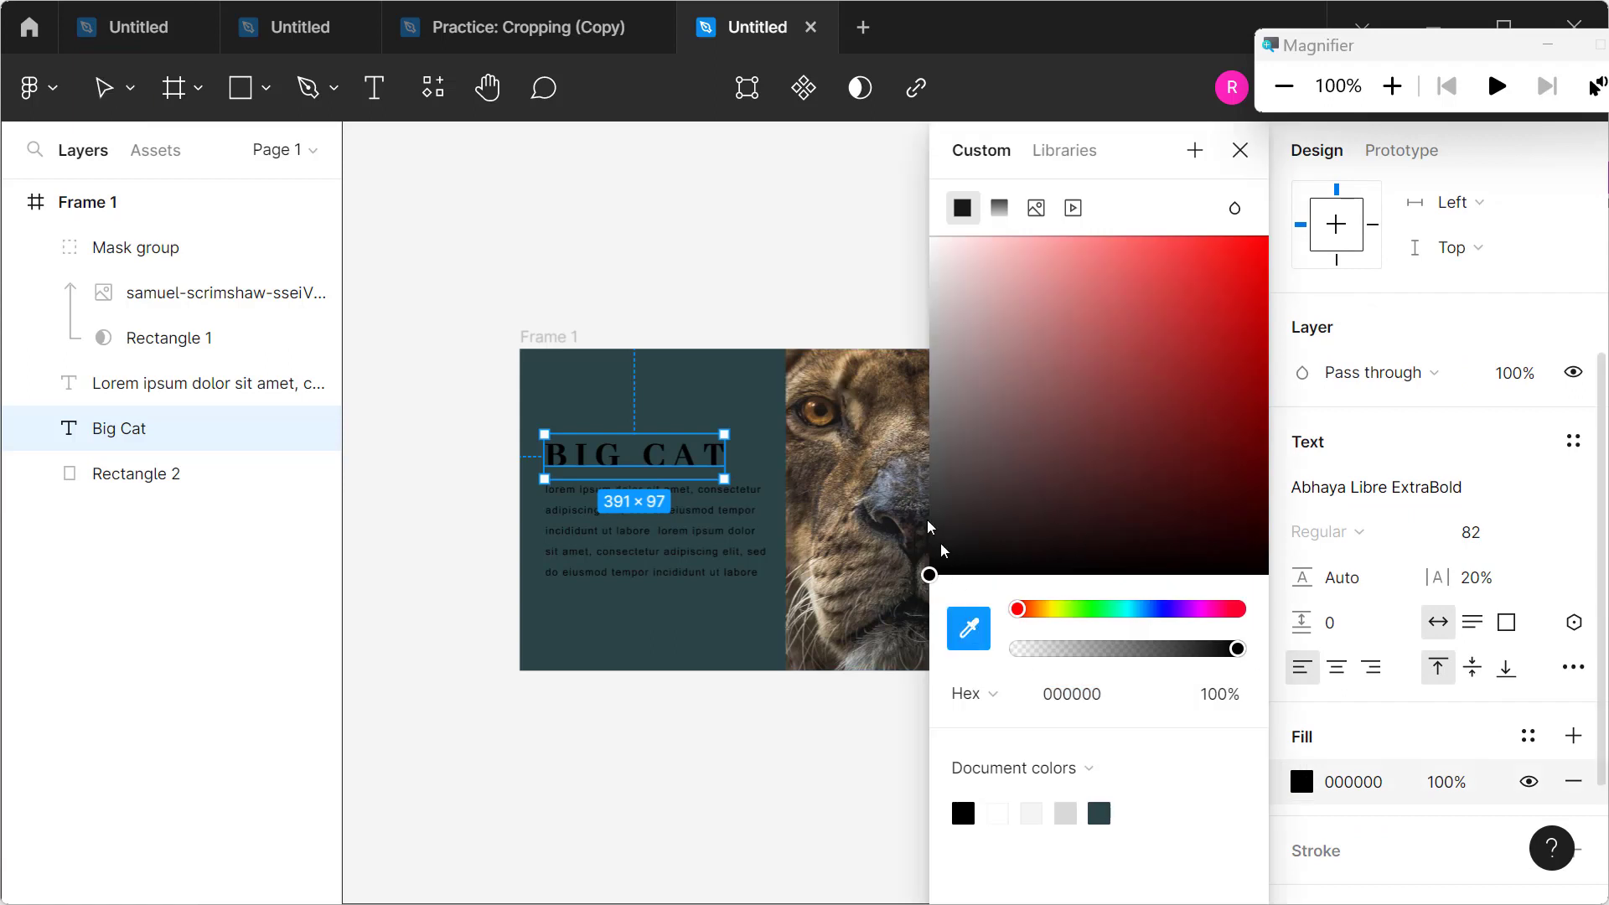
pyautogui.click(806, 379)
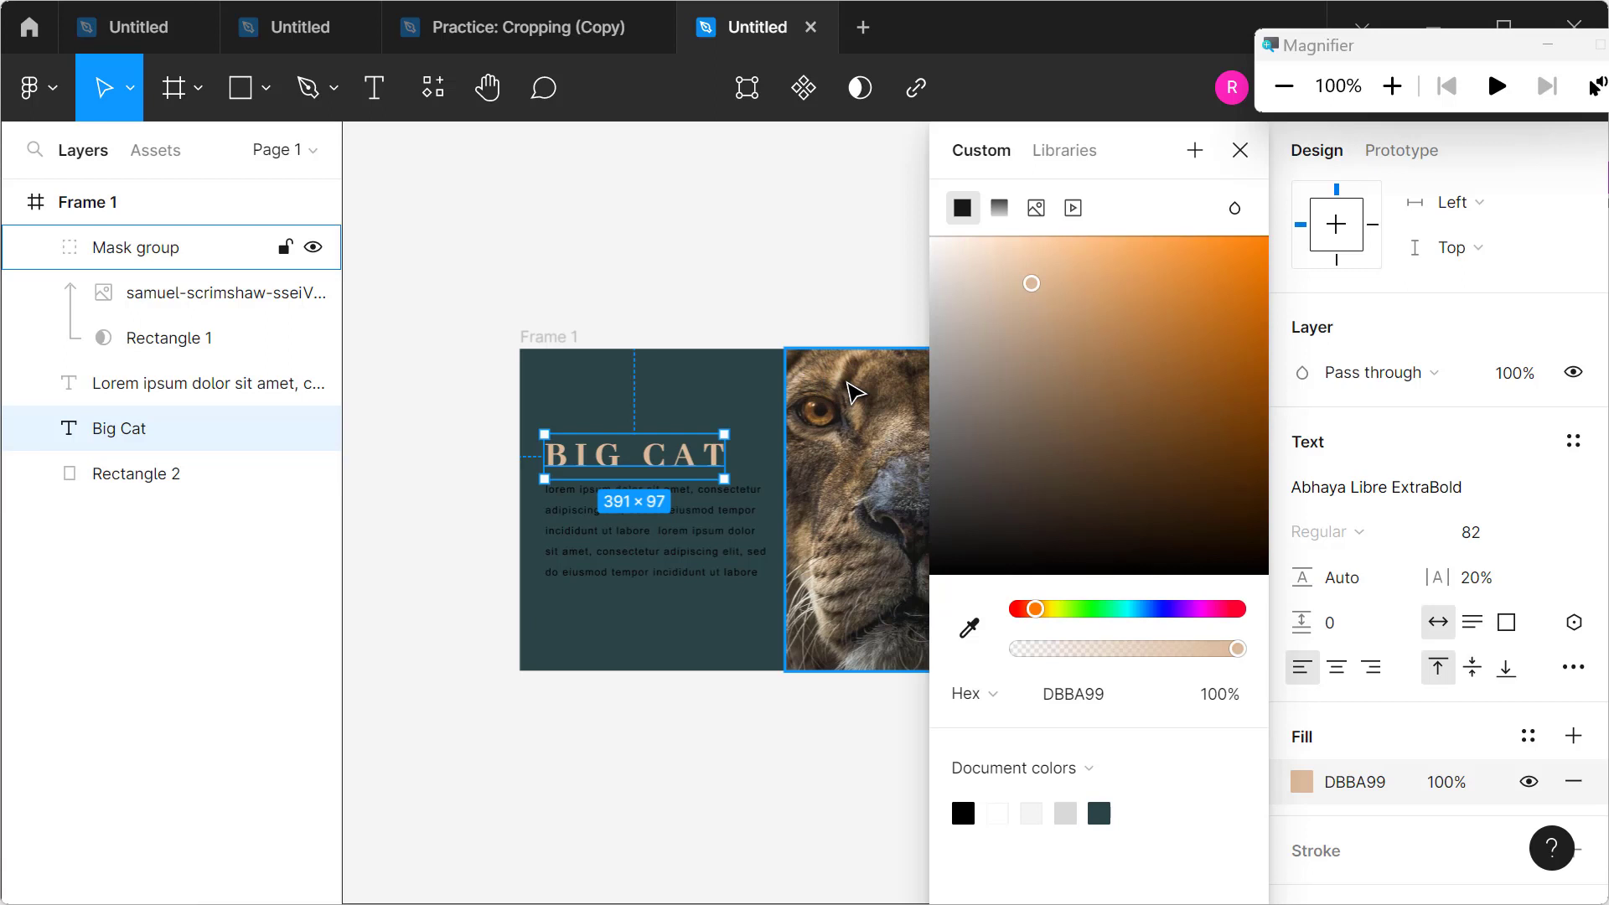
pyautogui.click(969, 629)
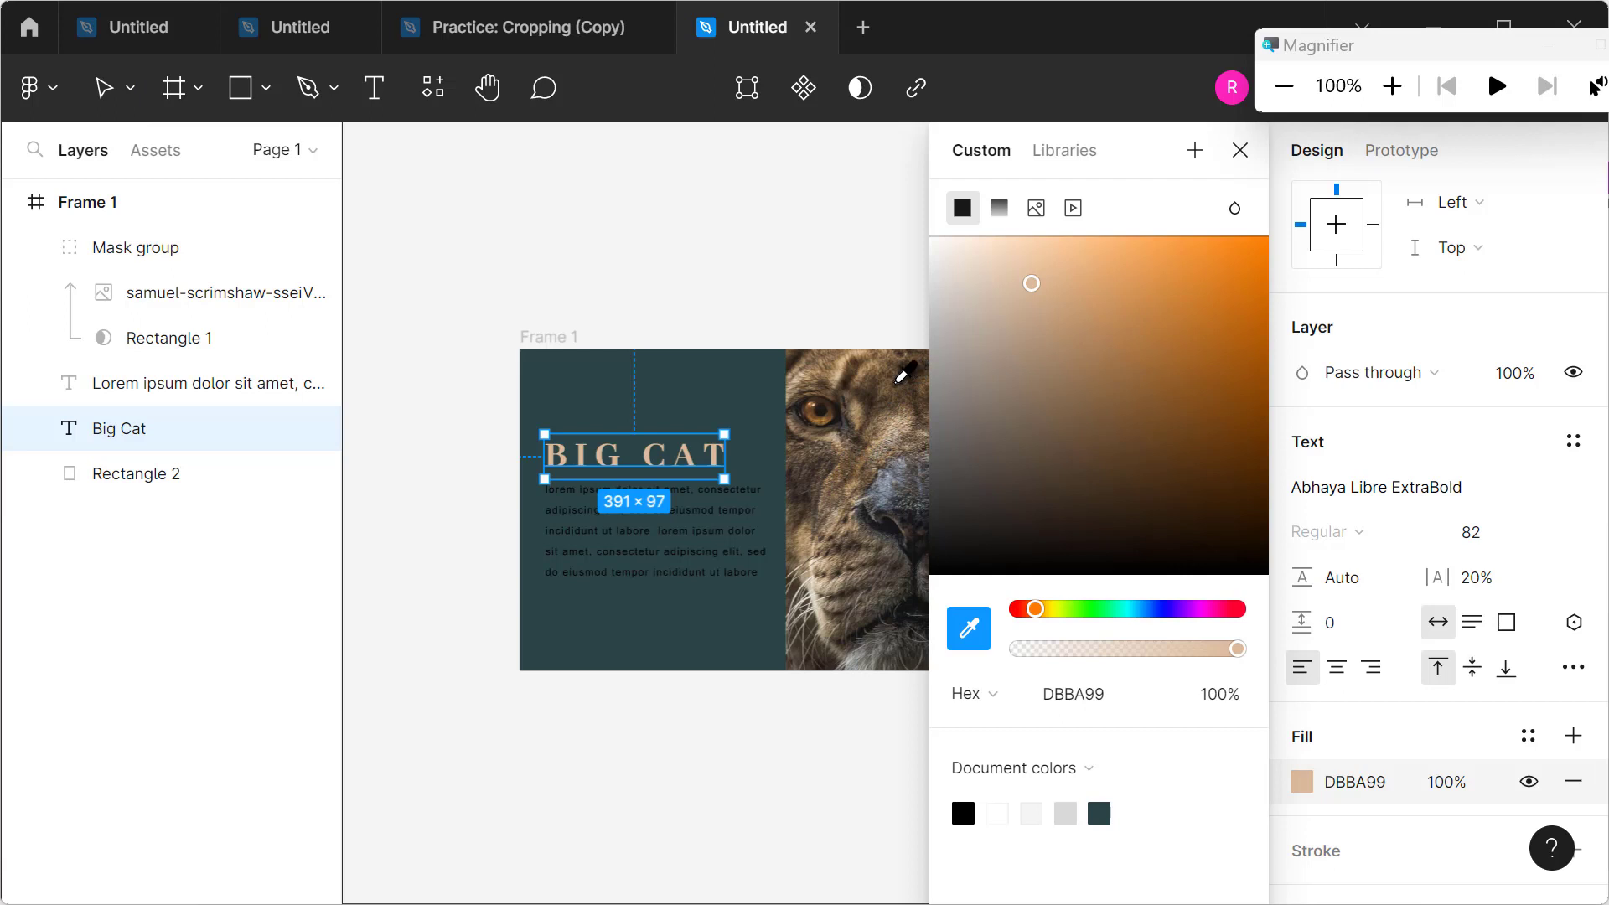
pyautogui.click(898, 381)
pyautogui.click(969, 629)
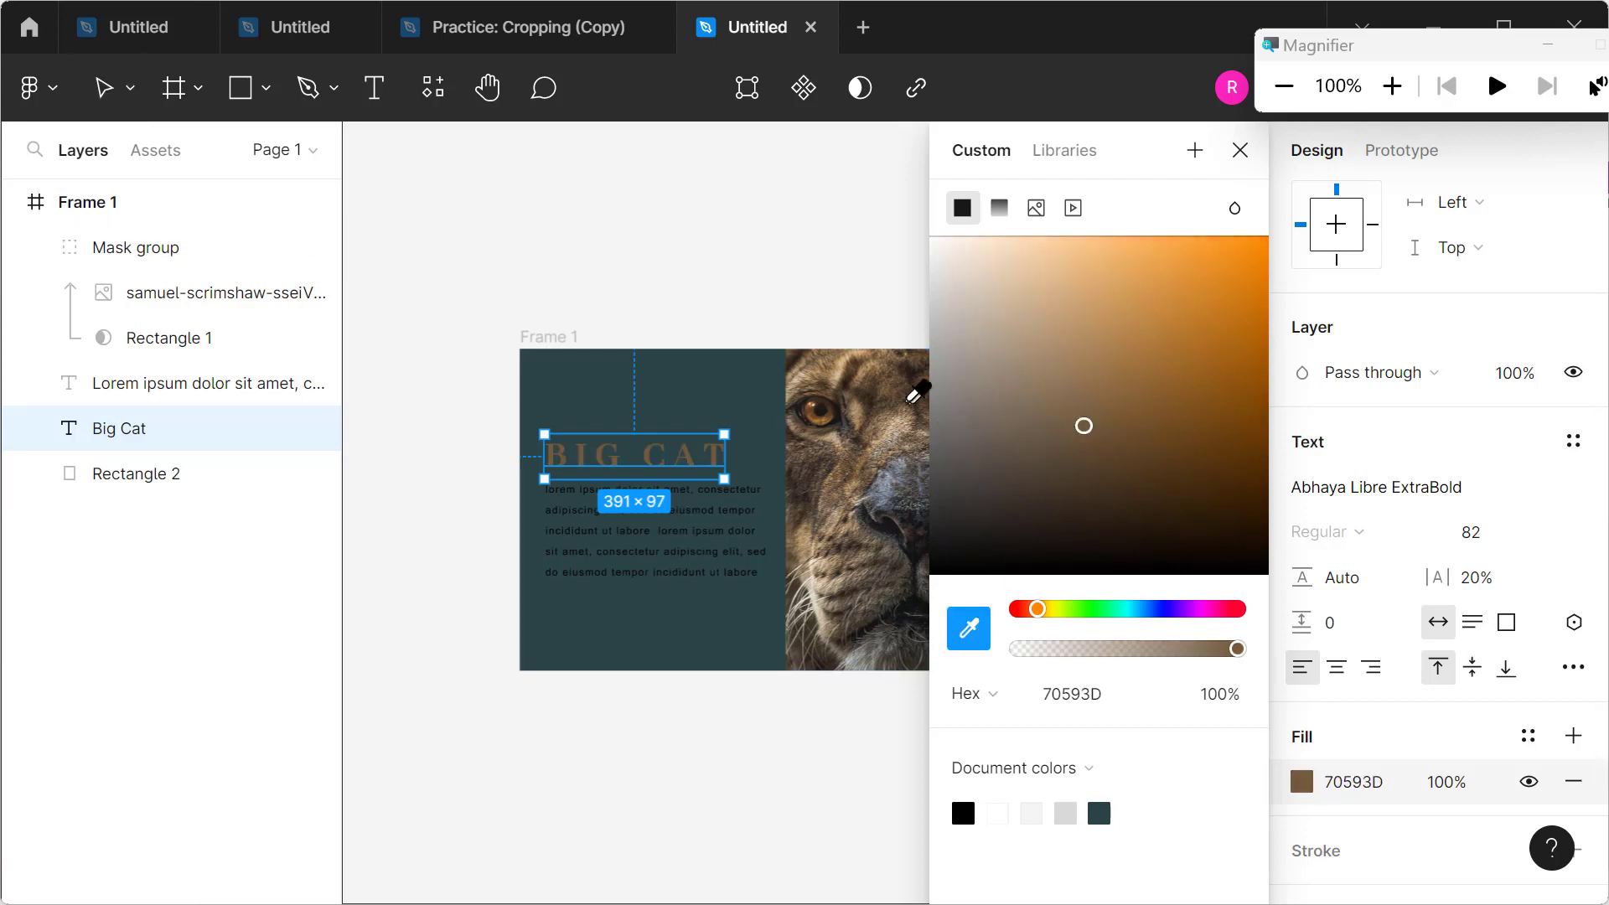
pyautogui.click(872, 366)
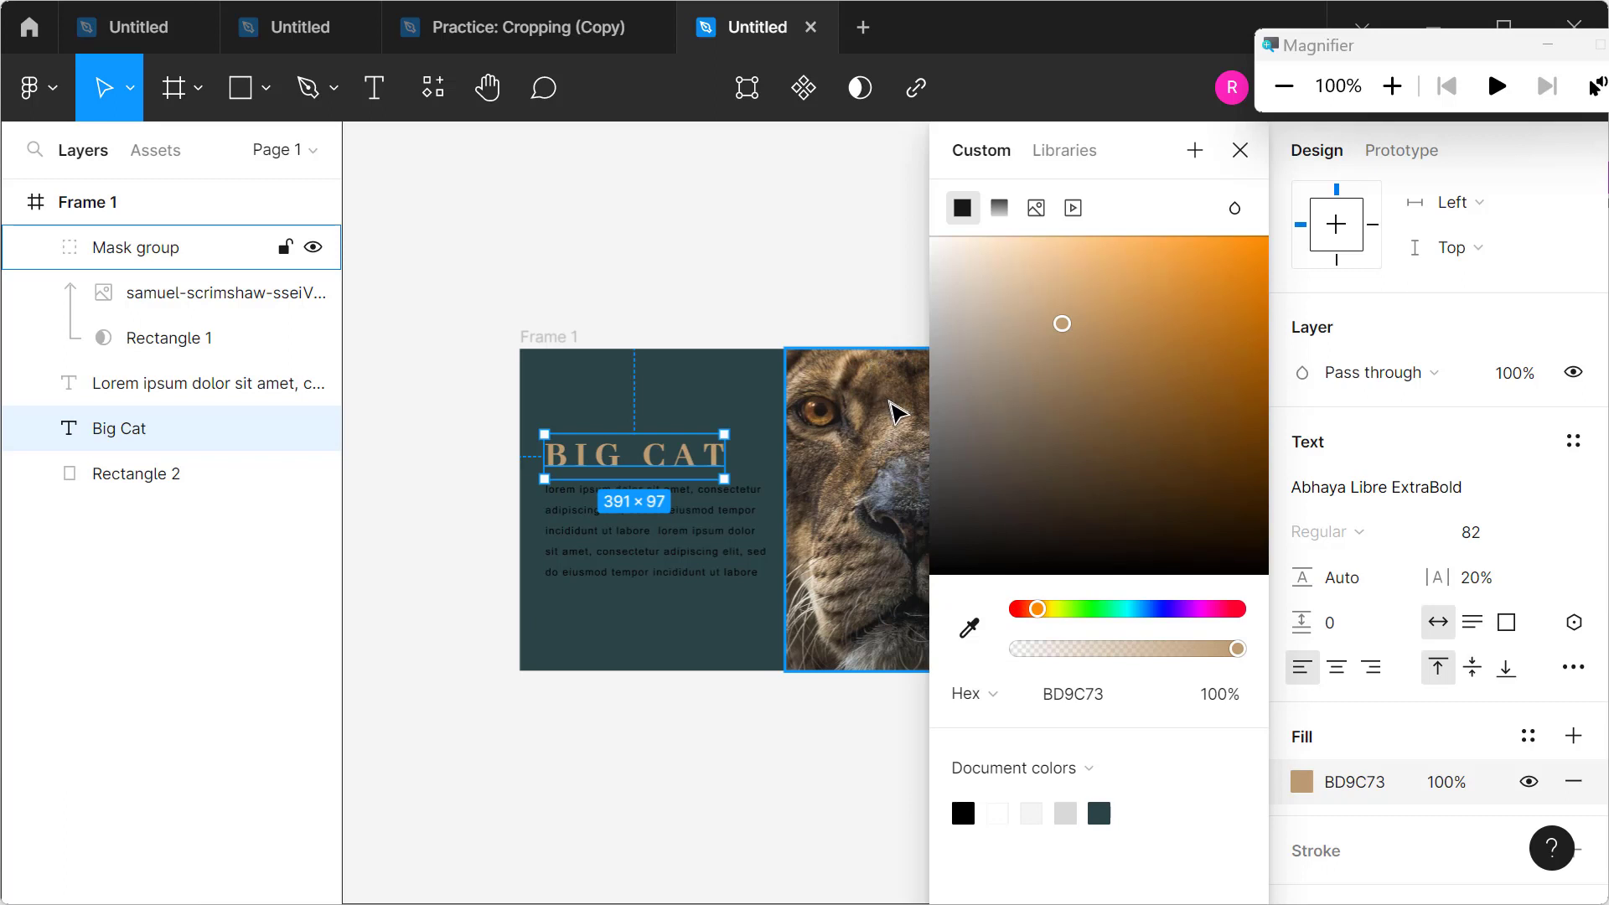
pyautogui.click(1251, 162)
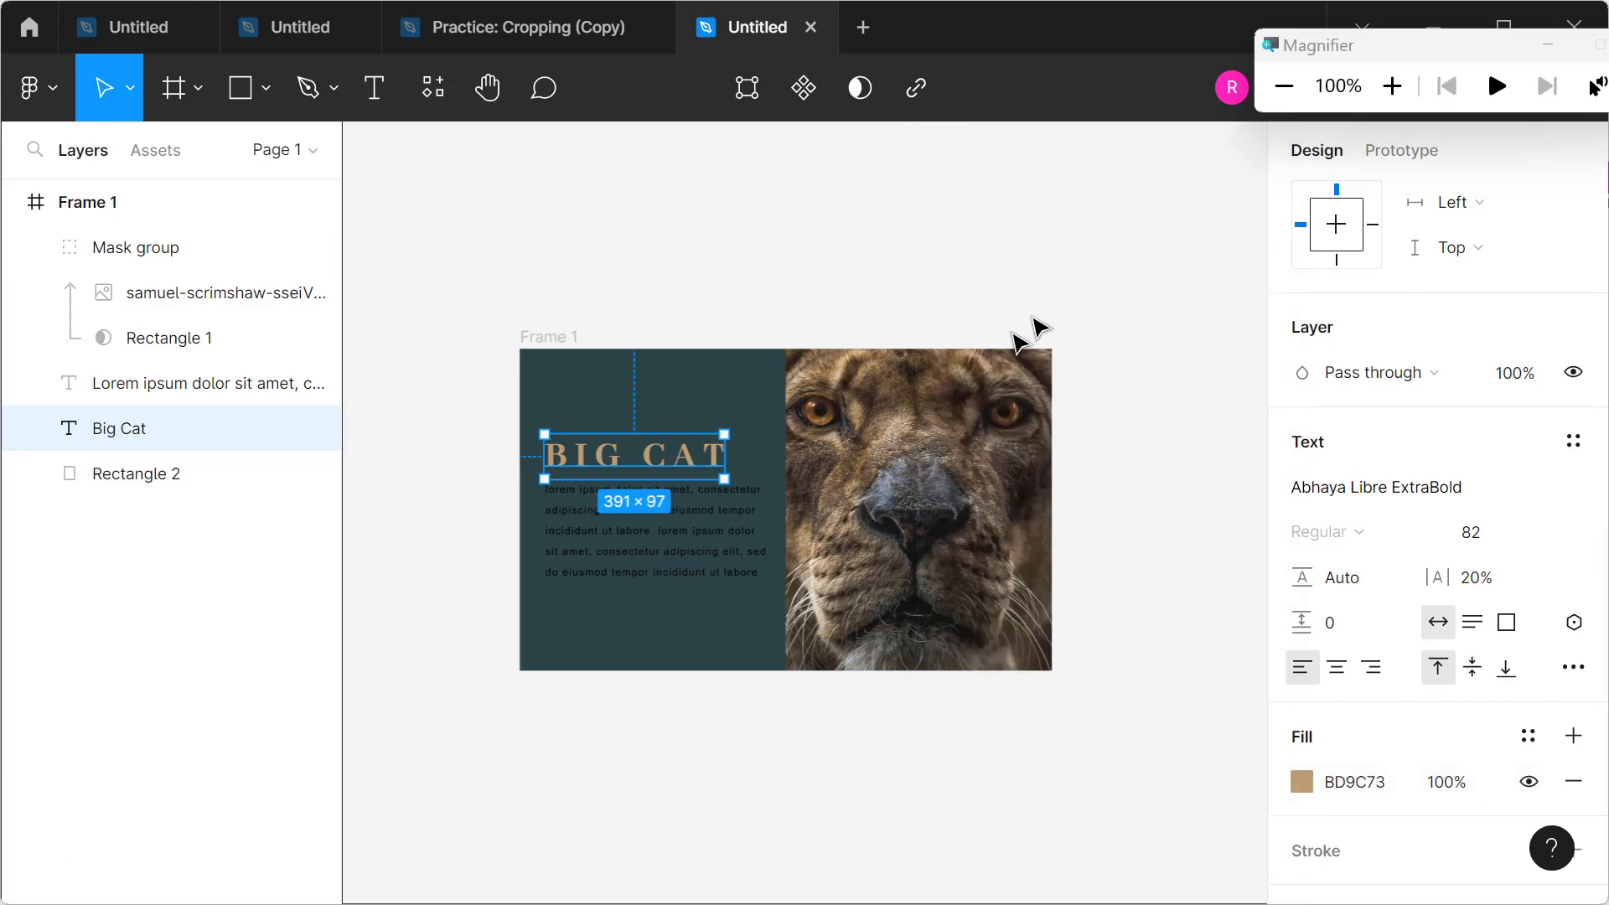
# Step: Give the lorem ipsum paragraph a brown fill sampled from the lion photo
pyautogui.click(708, 540)
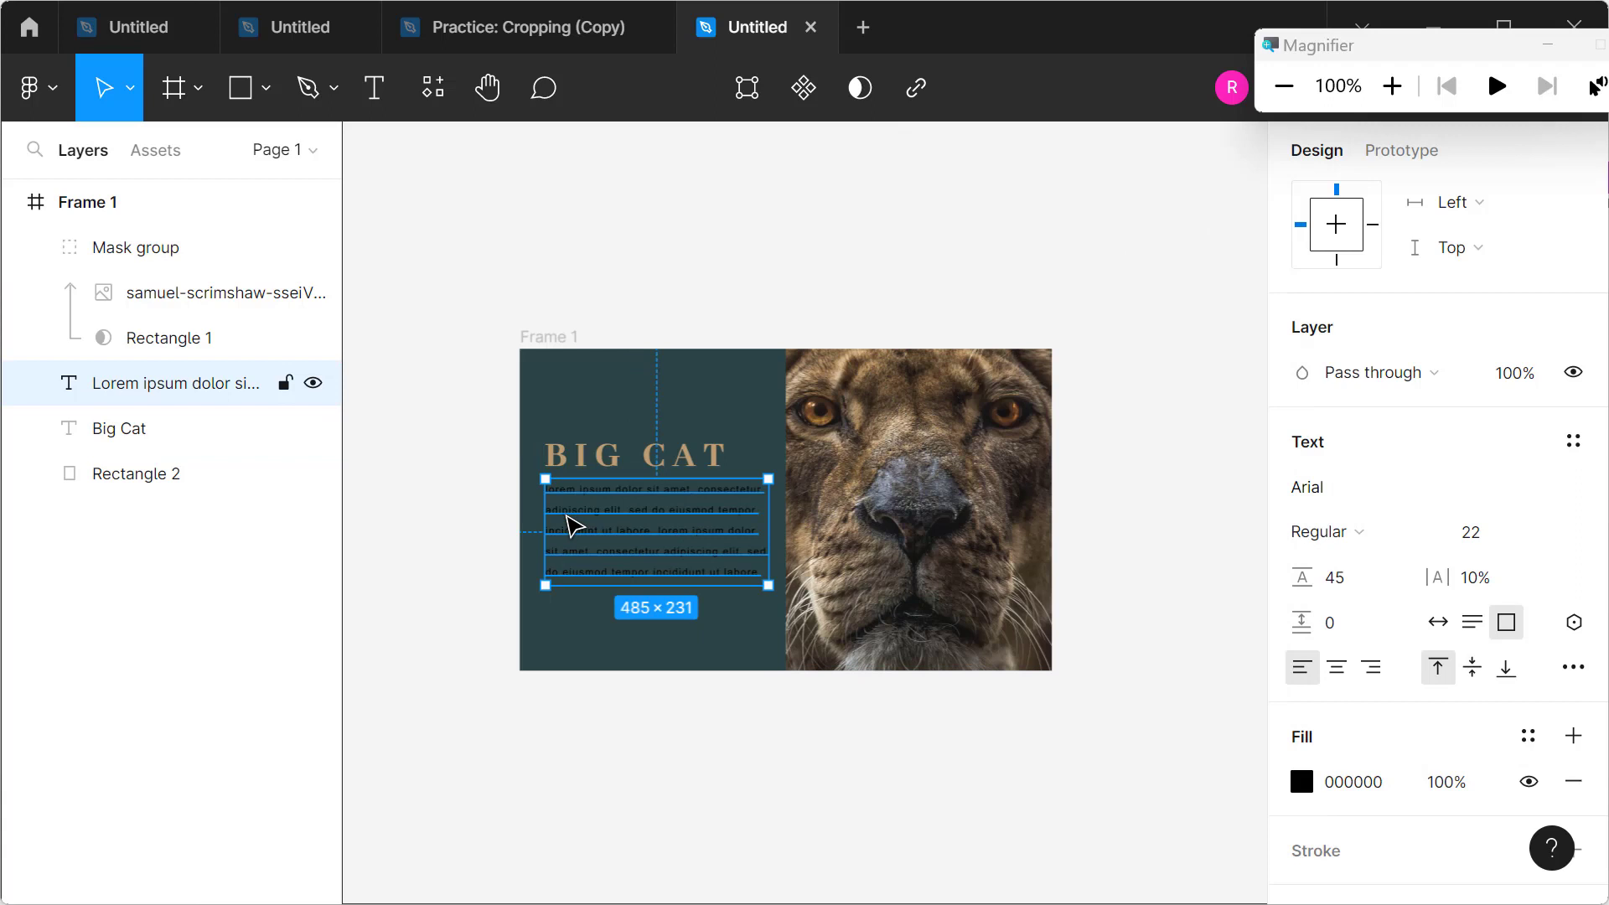
pyautogui.doubleClick(668, 547)
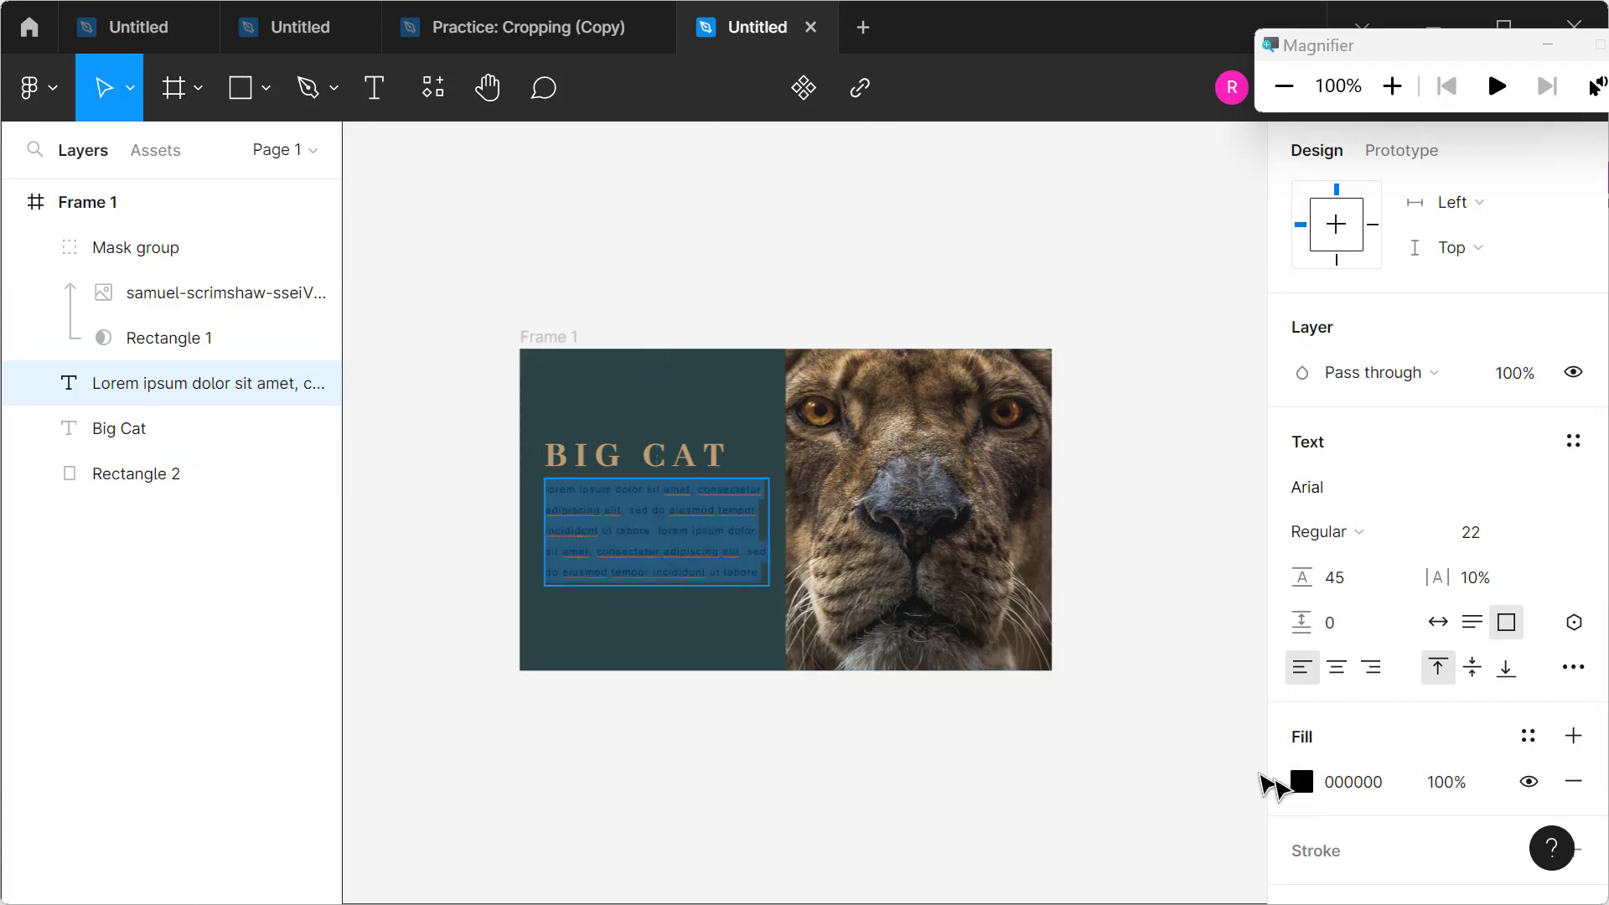
pyautogui.click(1300, 782)
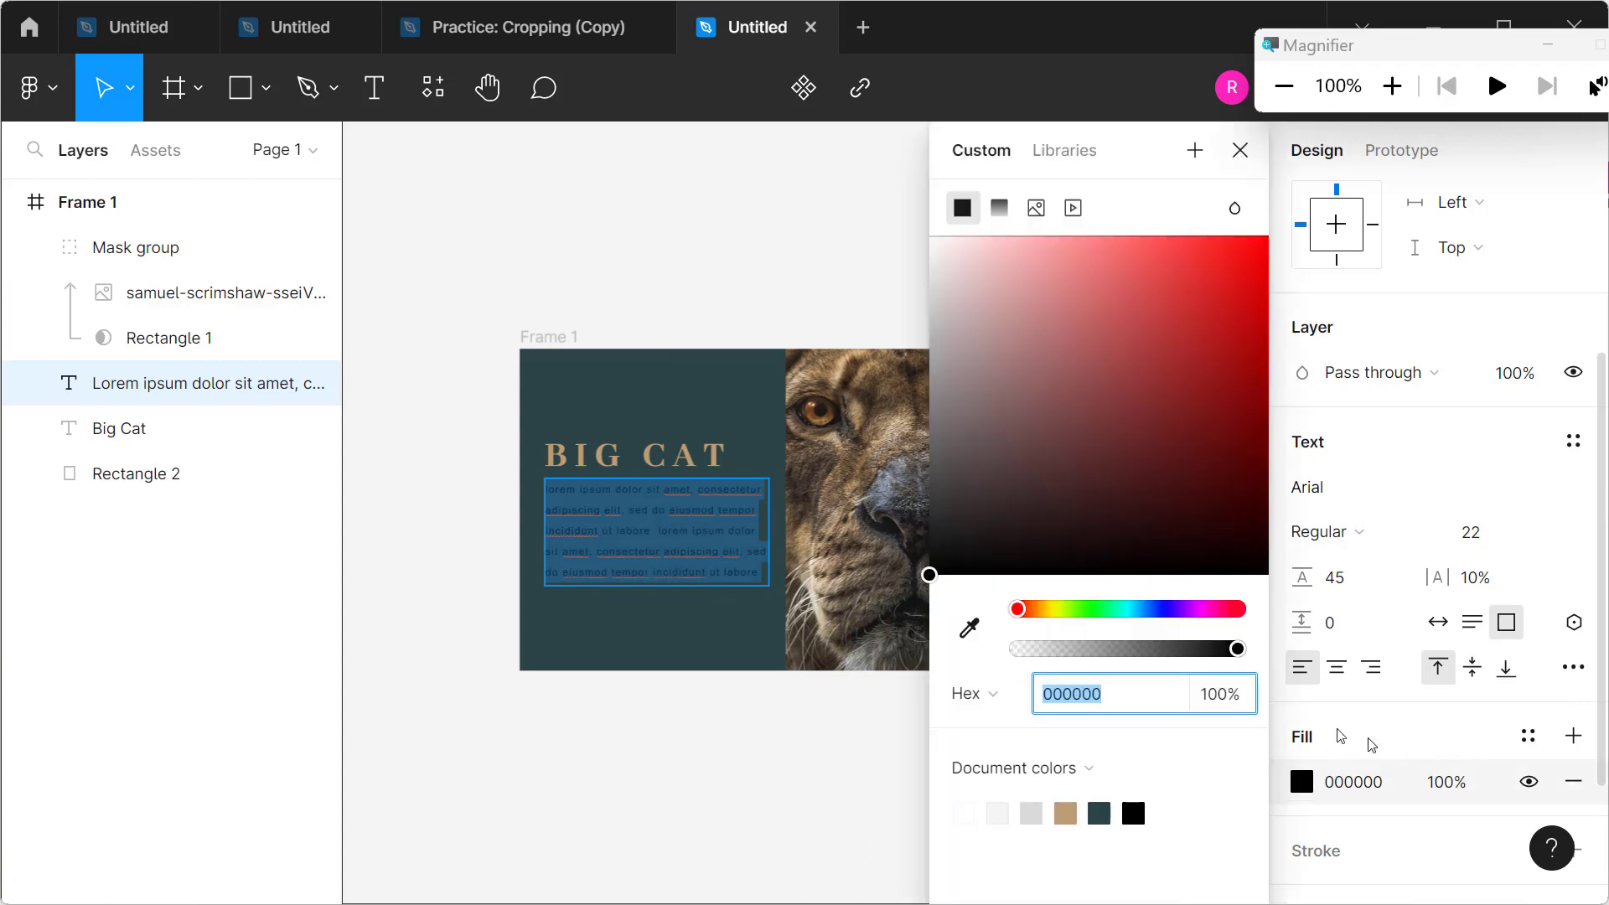
pyautogui.click(968, 629)
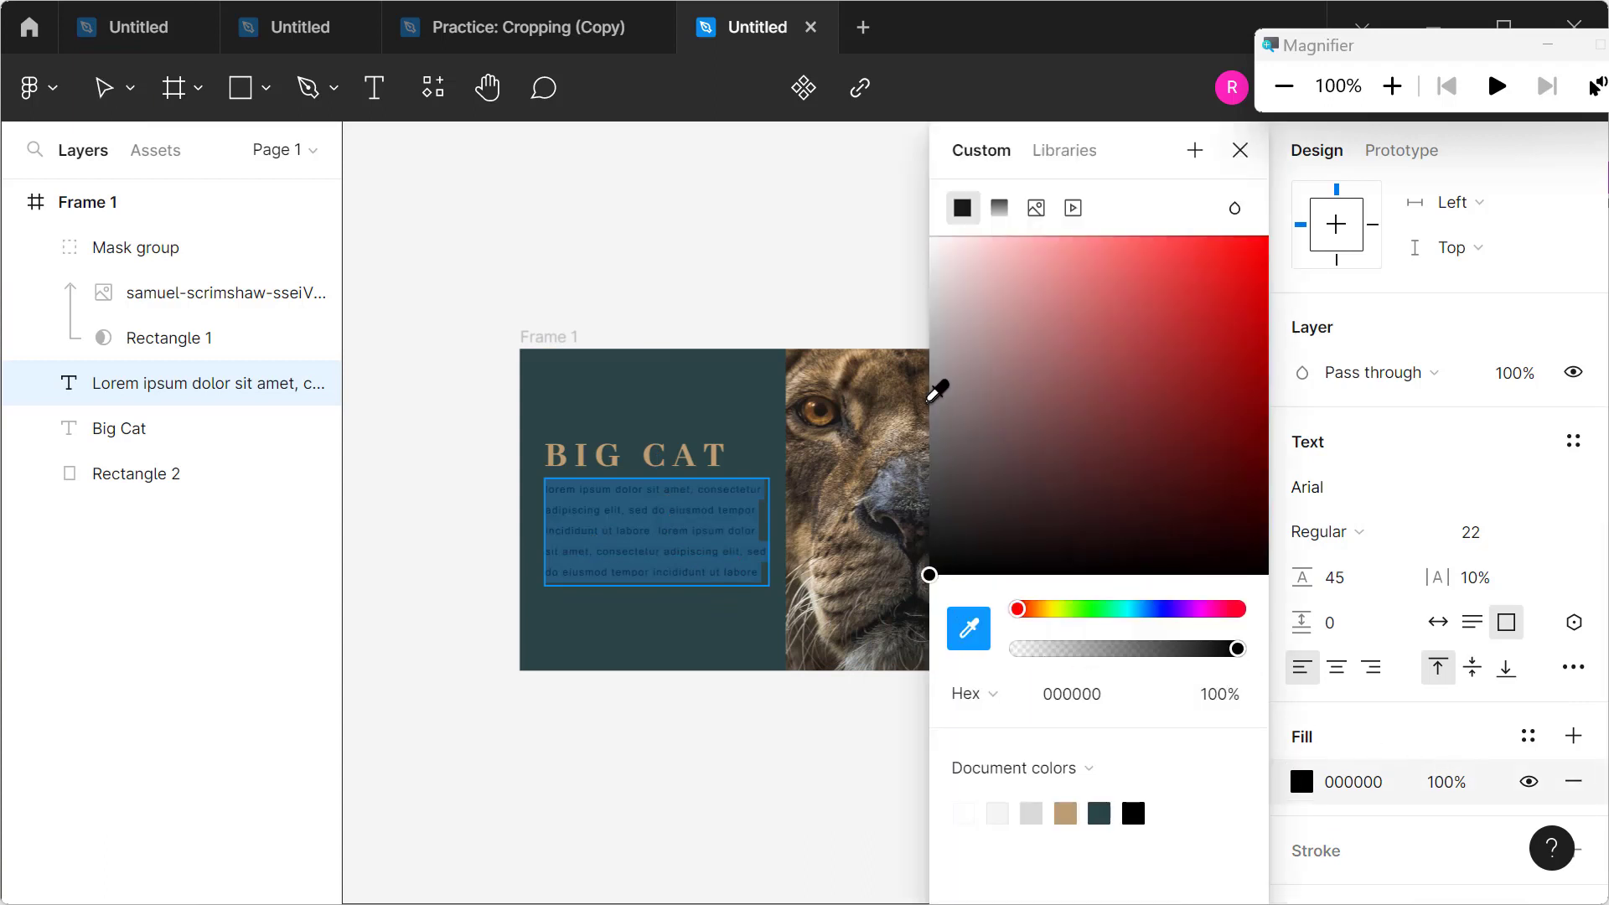
pyautogui.click(905, 419)
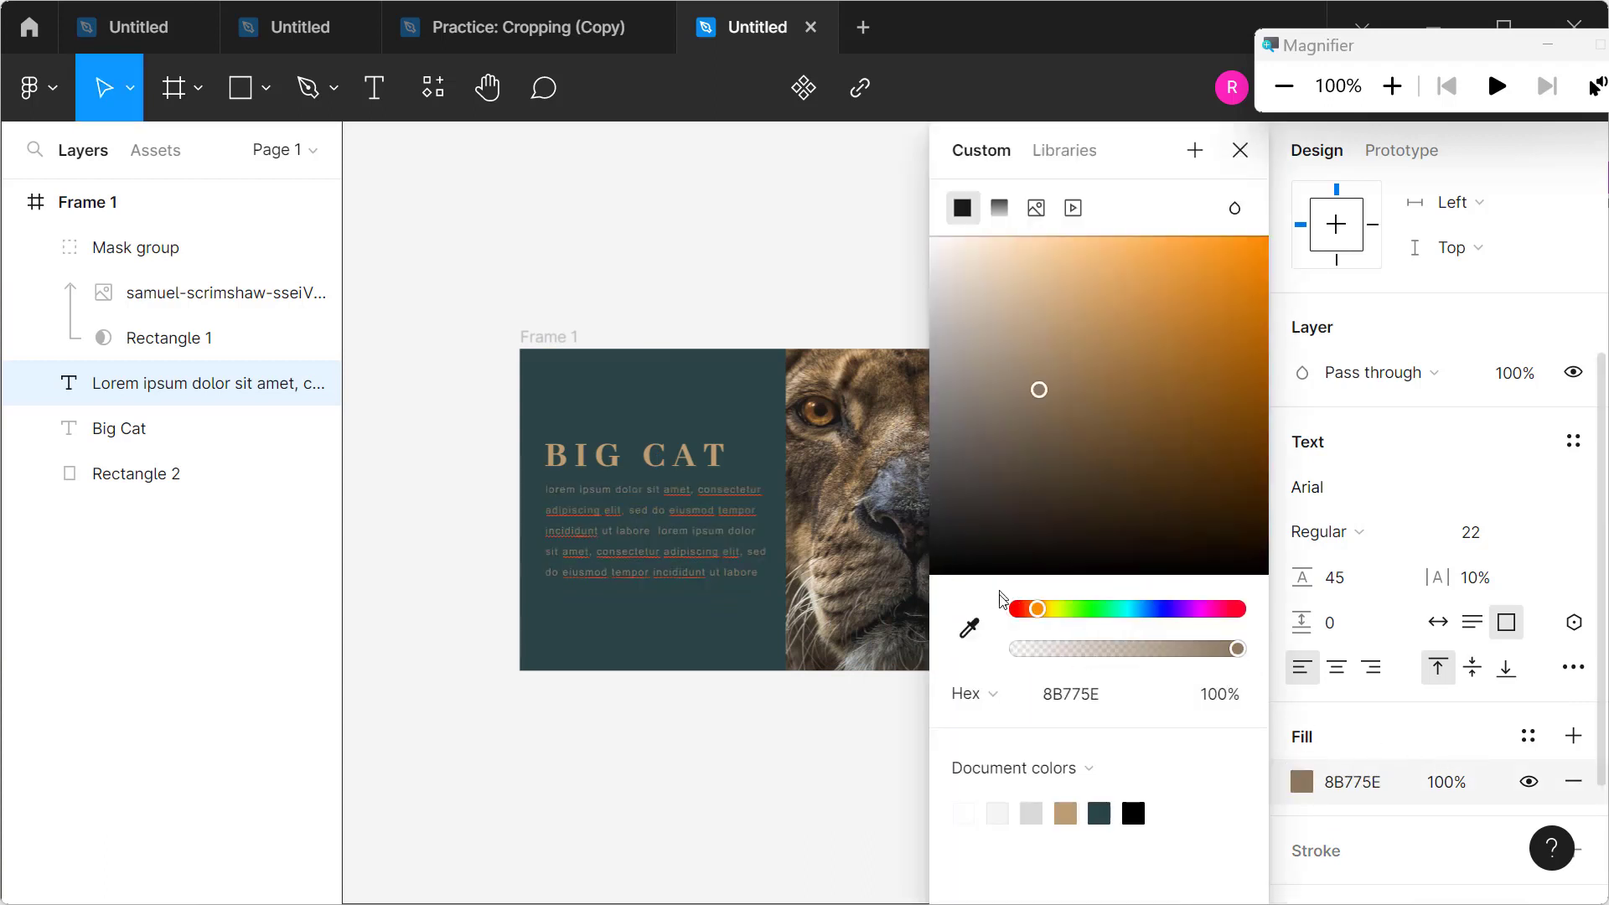
pyautogui.press('Escape')
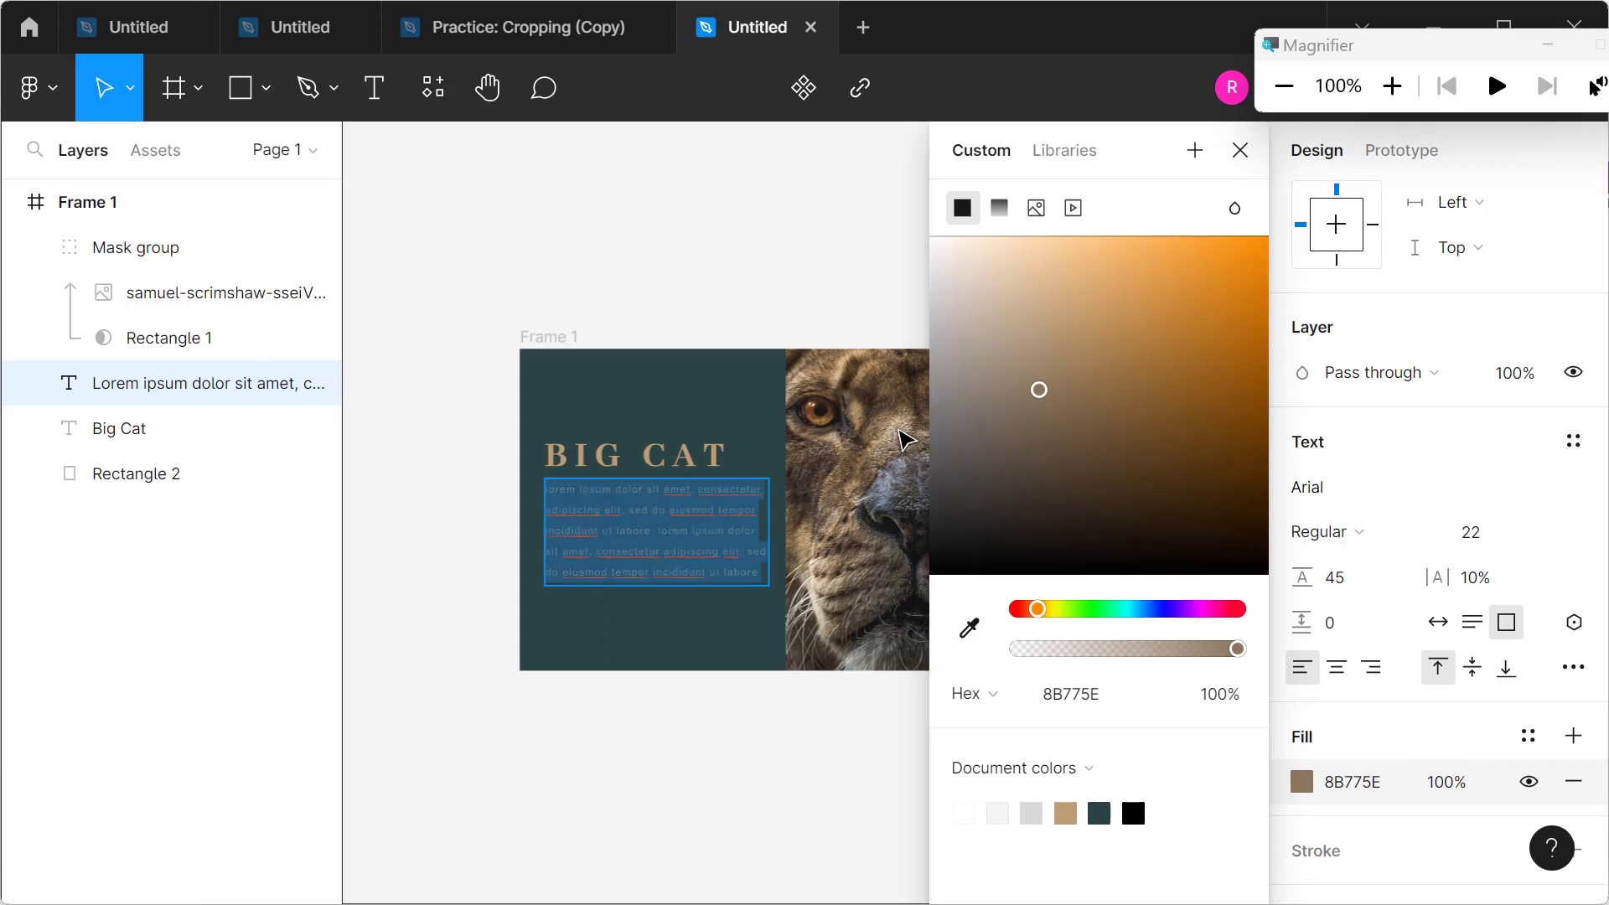
pyautogui.click(1240, 151)
pyautogui.press('Escape')
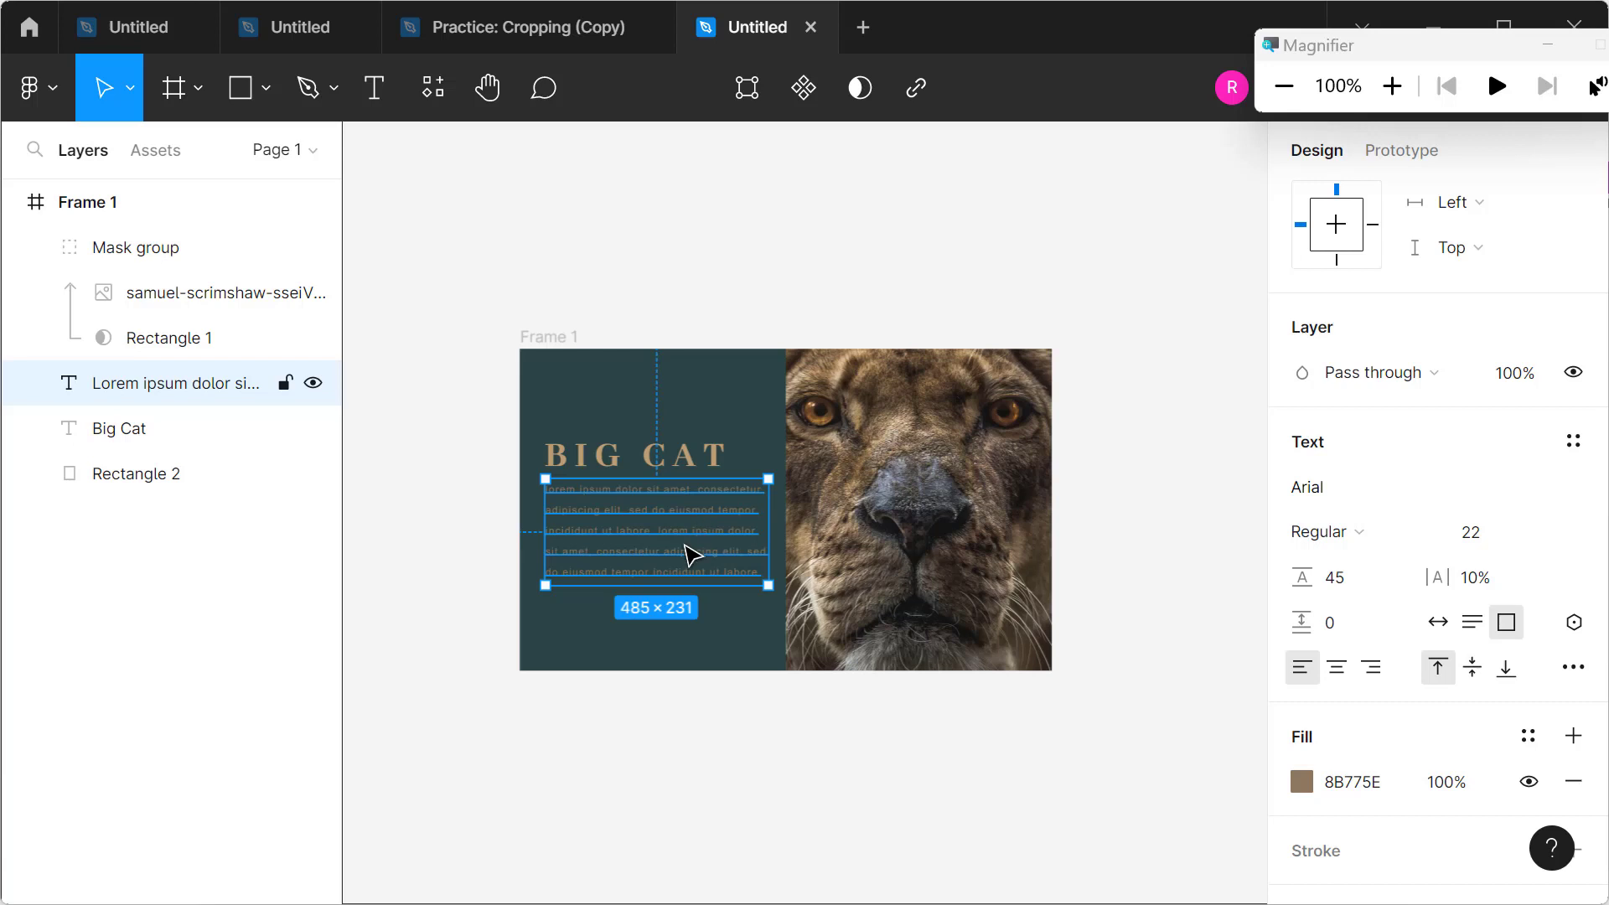
# Step: Lighten the paragraph fill to pale off-white E9E4DD and review the finished layout
pyautogui.doubleClick(713, 555)
pyautogui.click(1302, 782)
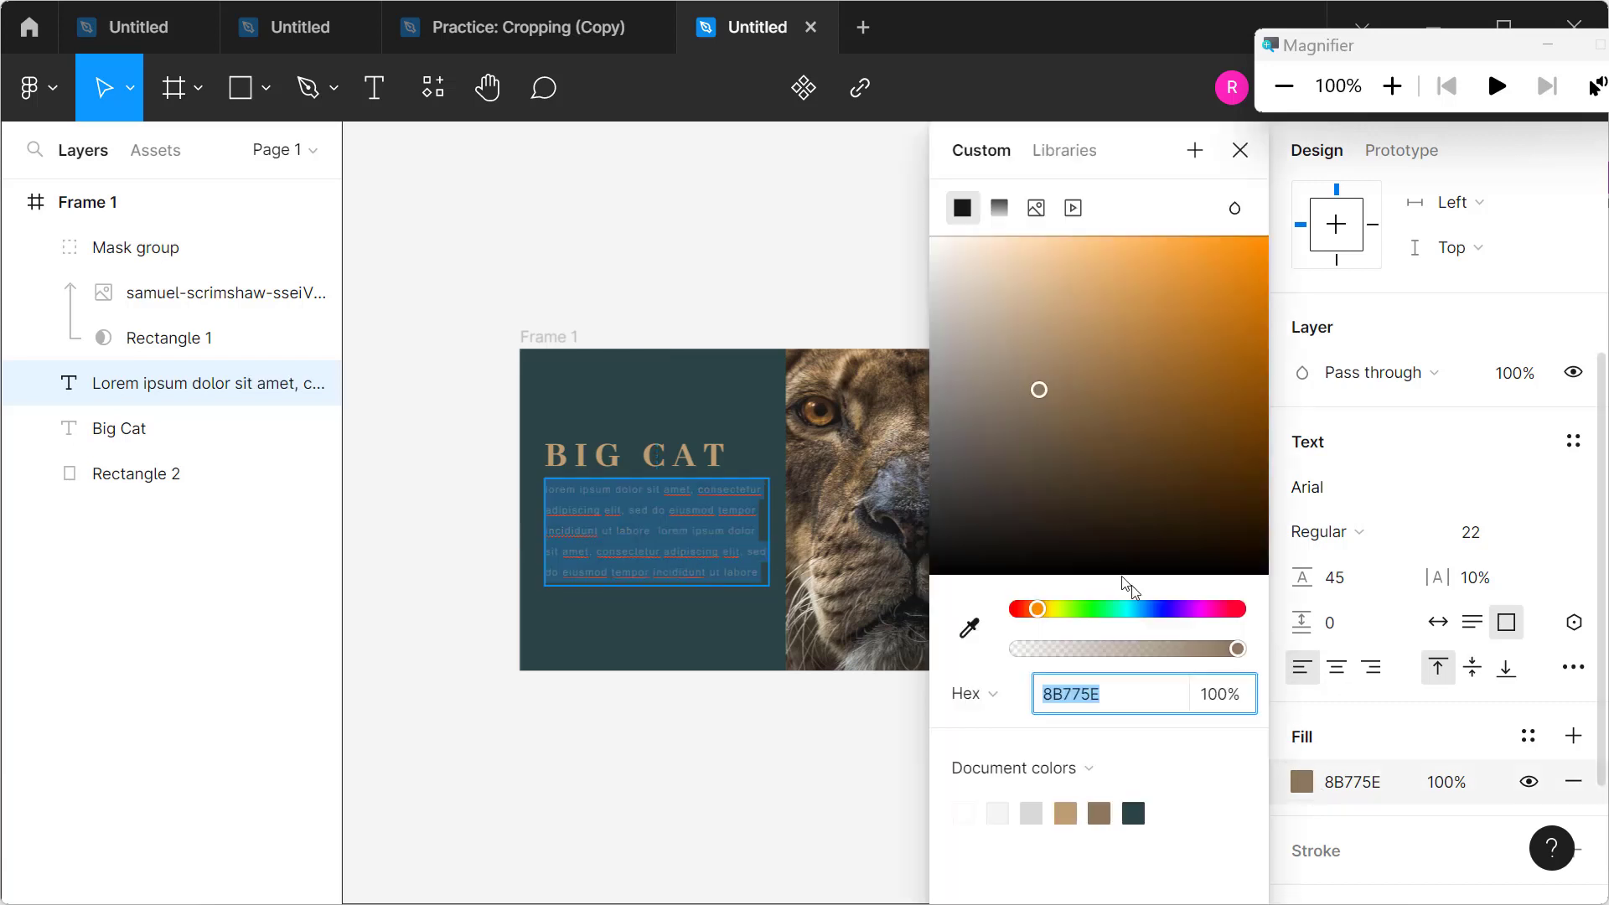
pyautogui.click(977, 631)
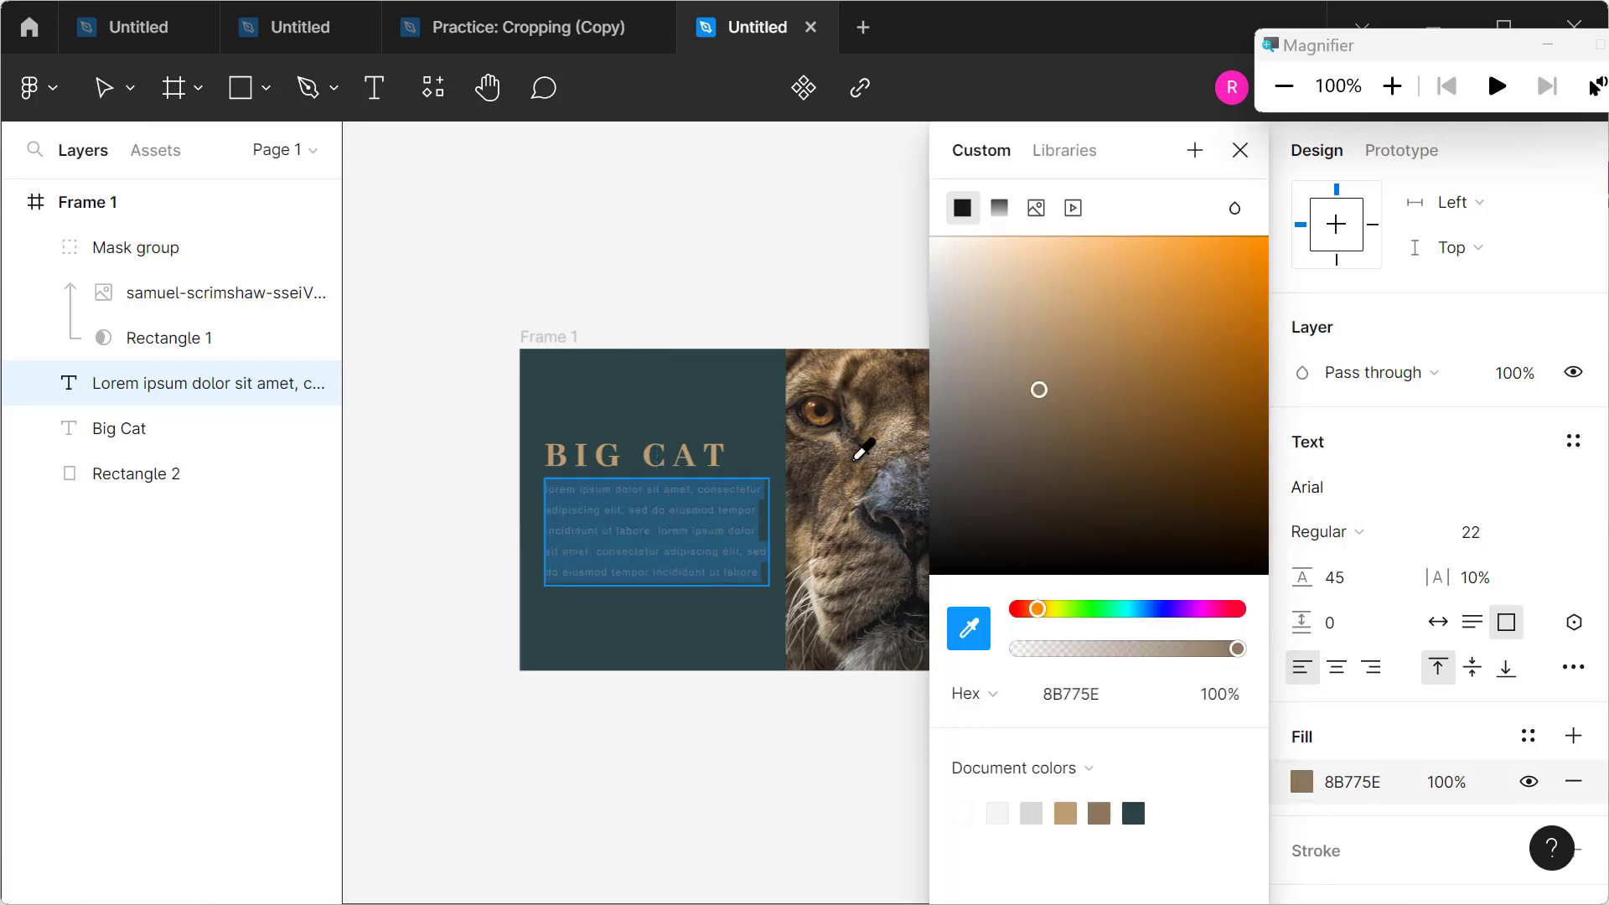
pyautogui.click(905, 429)
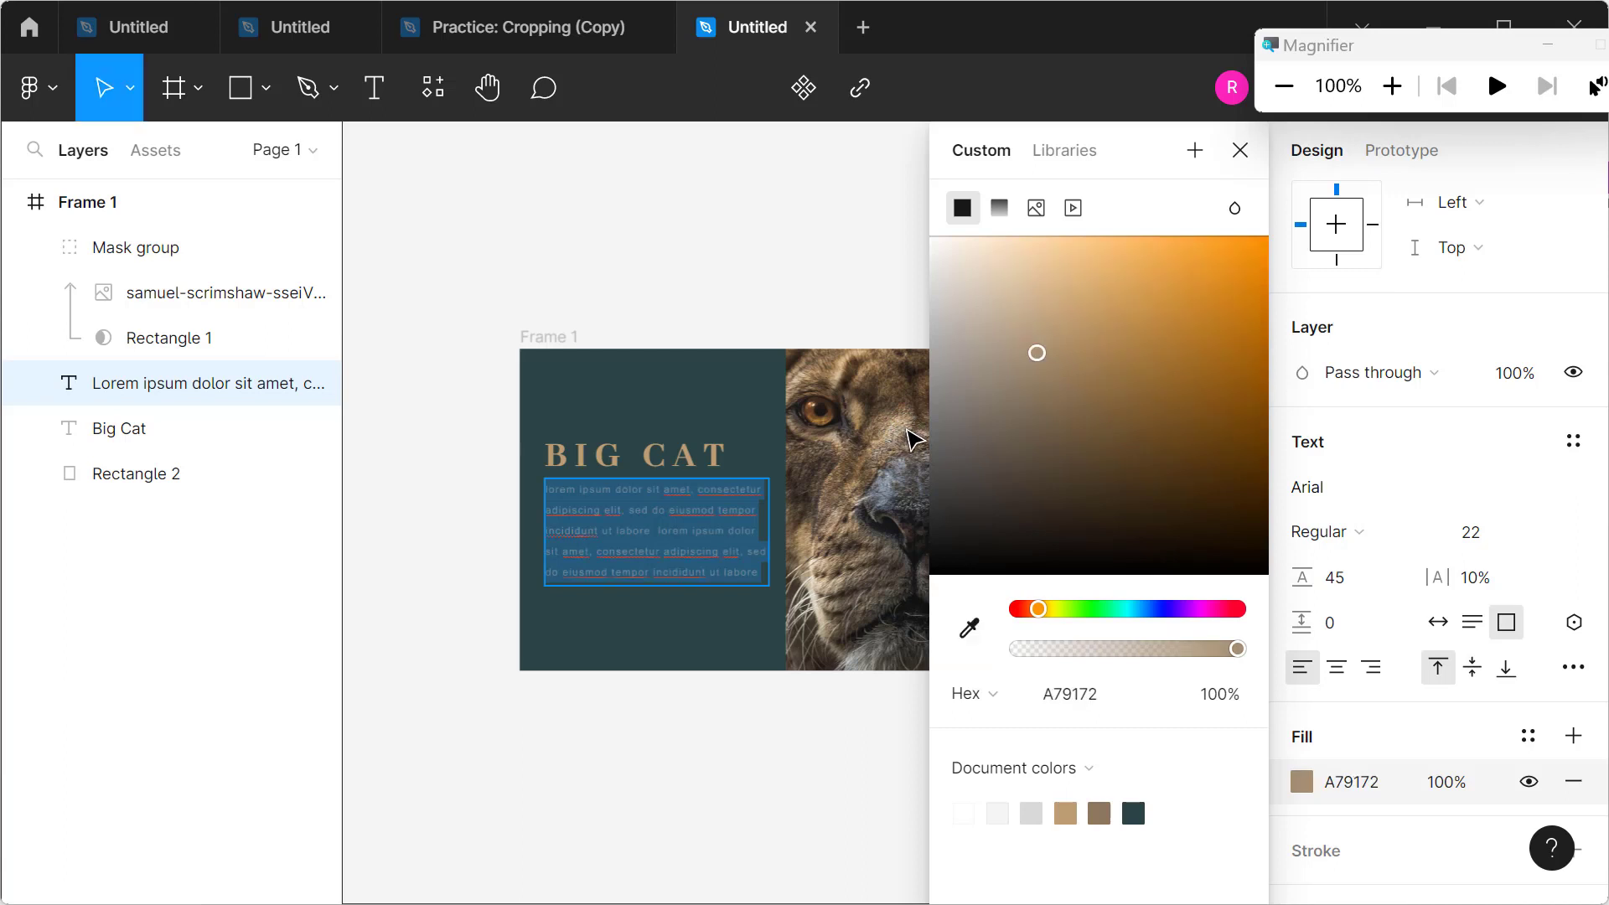
pyautogui.moveTo(1036, 353)
pyautogui.mouseDown()
pyautogui.moveTo(1038, 238)
pyautogui.moveTo(949, 275)
pyautogui.mouseUp()
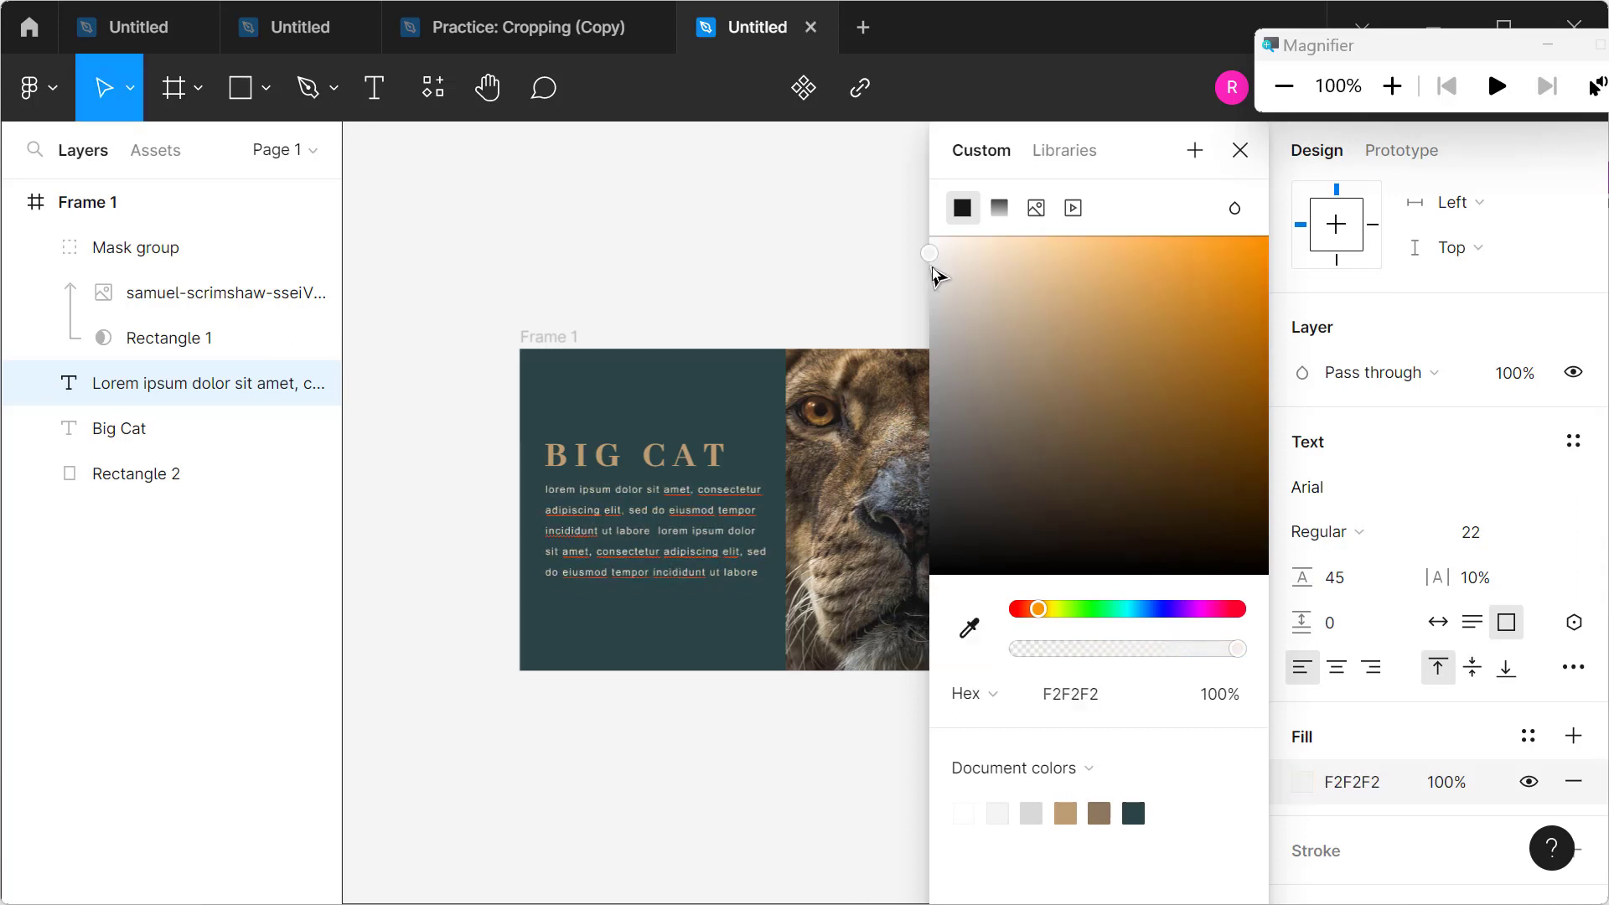
pyautogui.click(1240, 151)
pyautogui.click(742, 383)
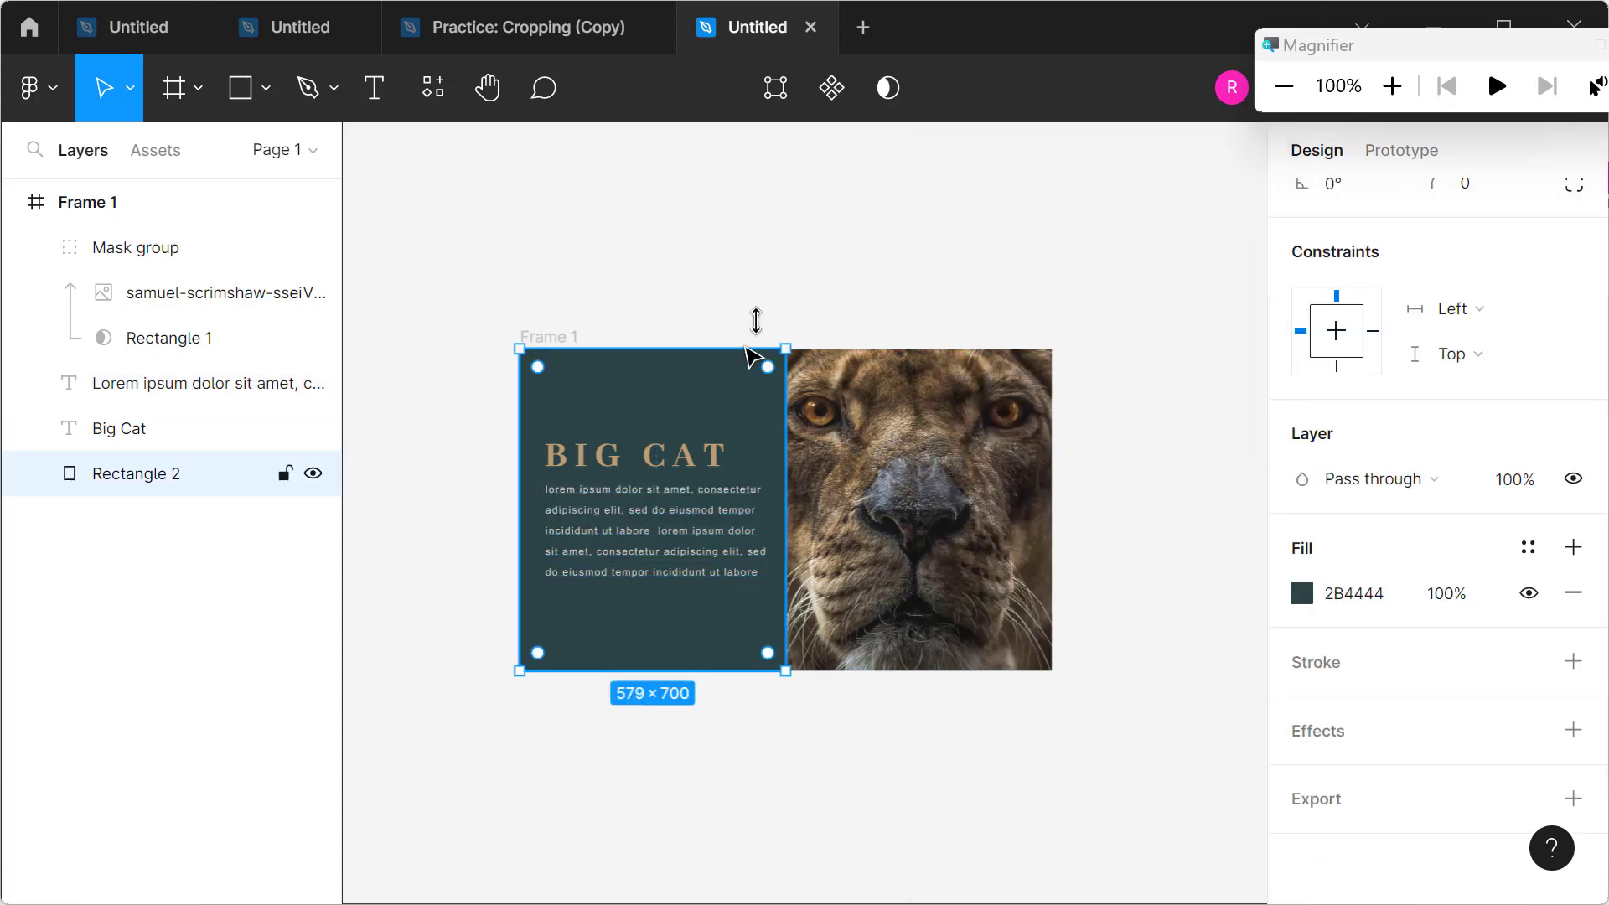
pyautogui.click(779, 249)
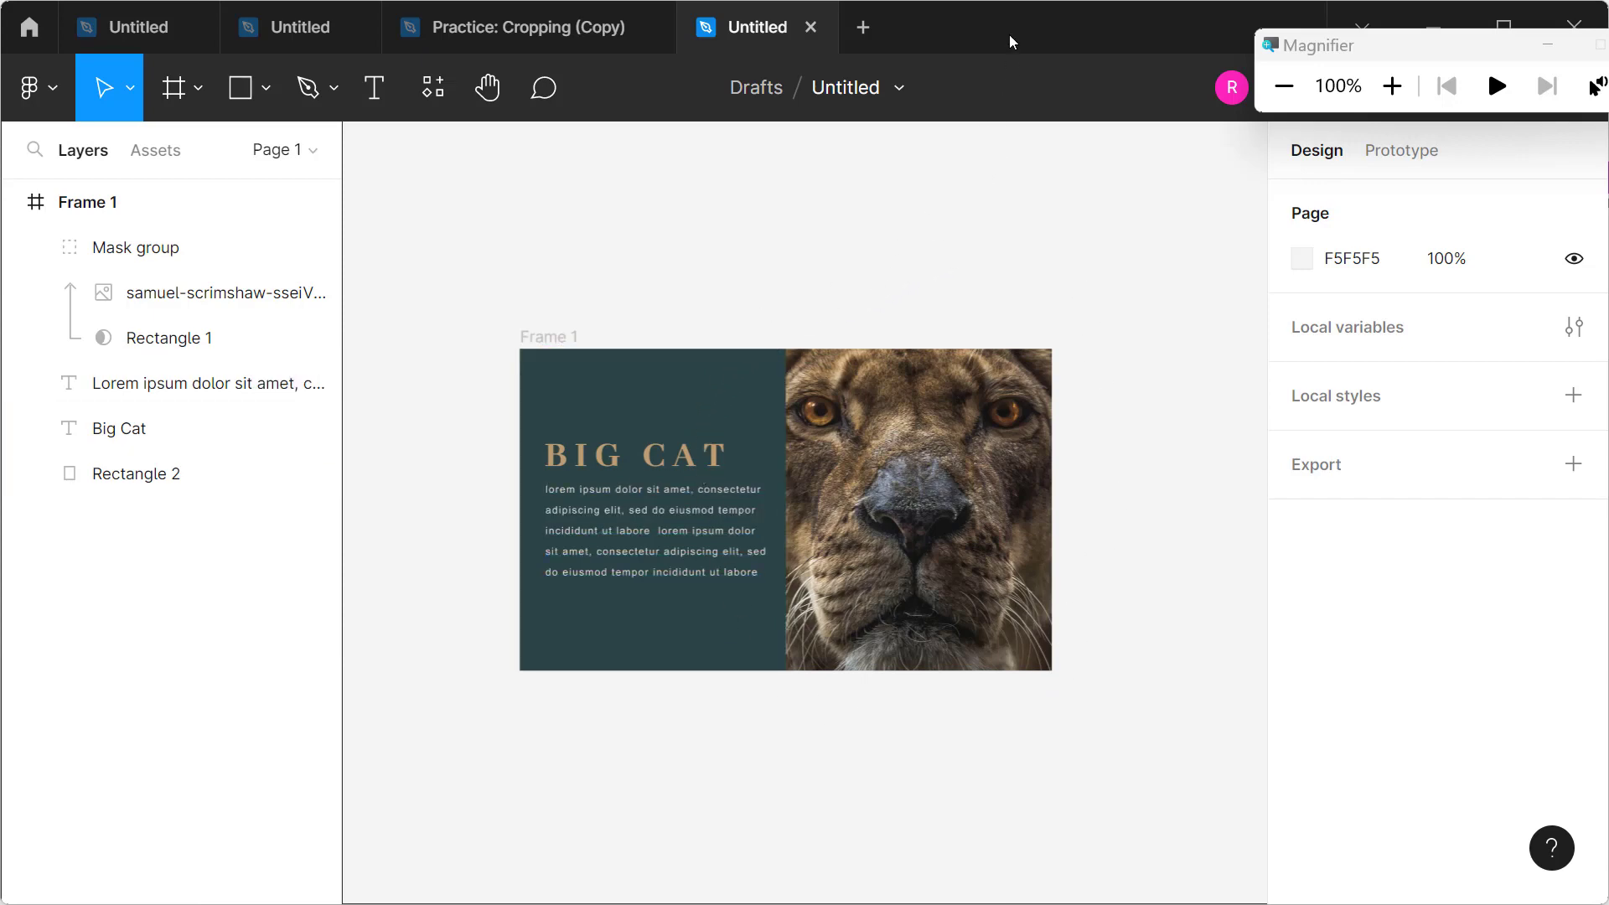
pyautogui.hotkey('alt', 'Tab')
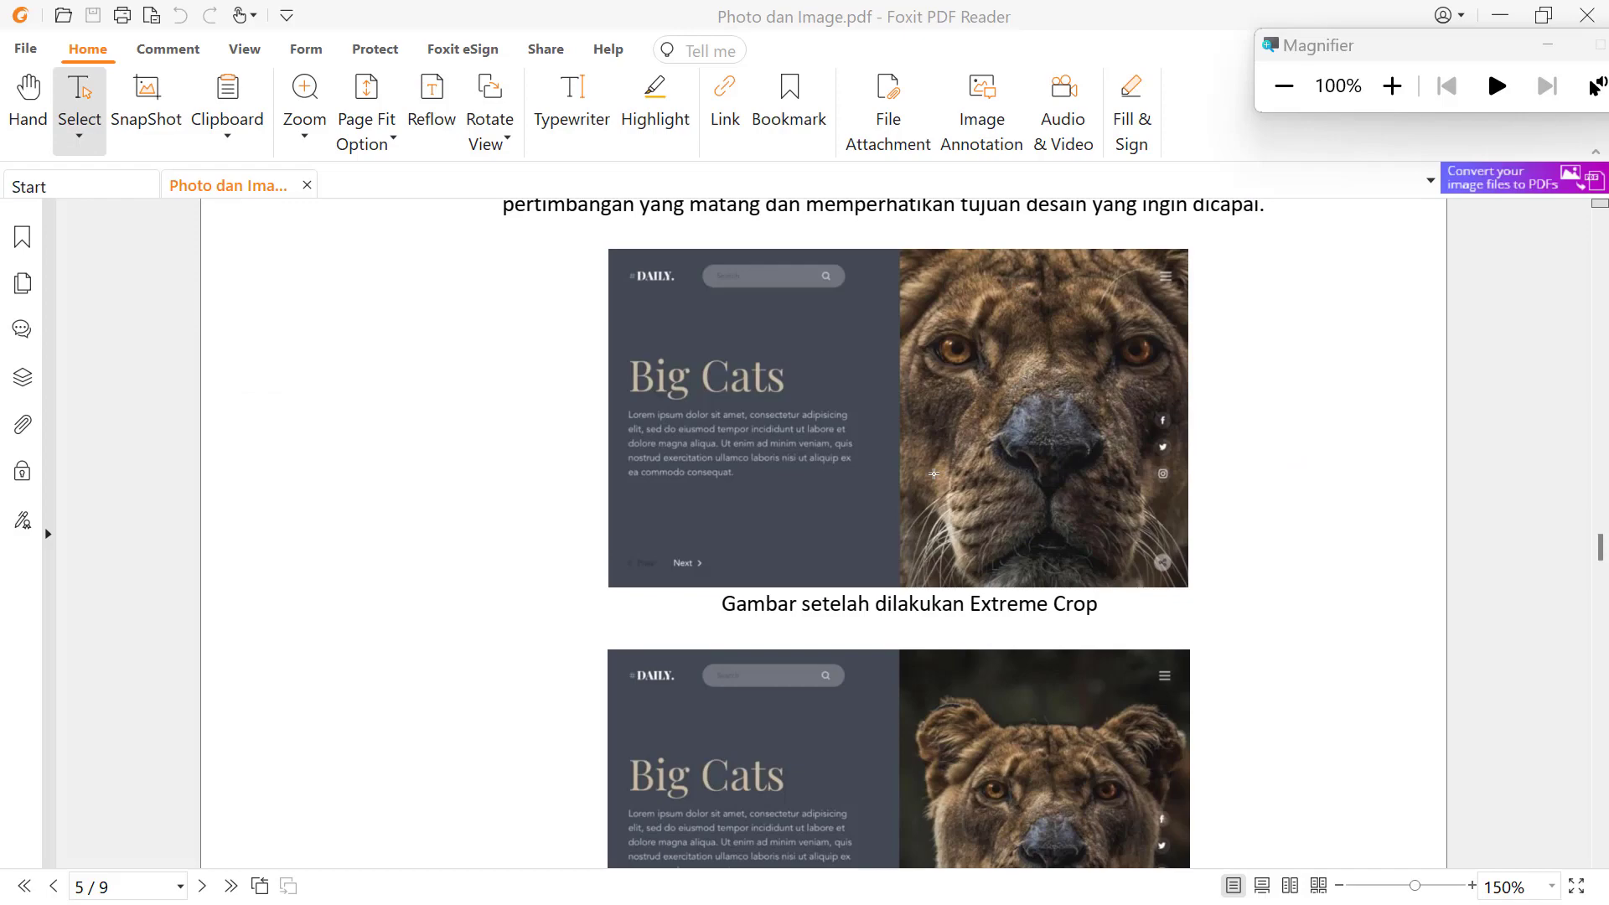
# Step: Scroll the reference PDF to the page 8 Soft Crop examples with the Mount Bunderspitz banner
pyautogui.scroll(-4, 927, 483)
pyautogui.scroll(-5, 927, 486)
pyautogui.scroll(-1, 928, 491)
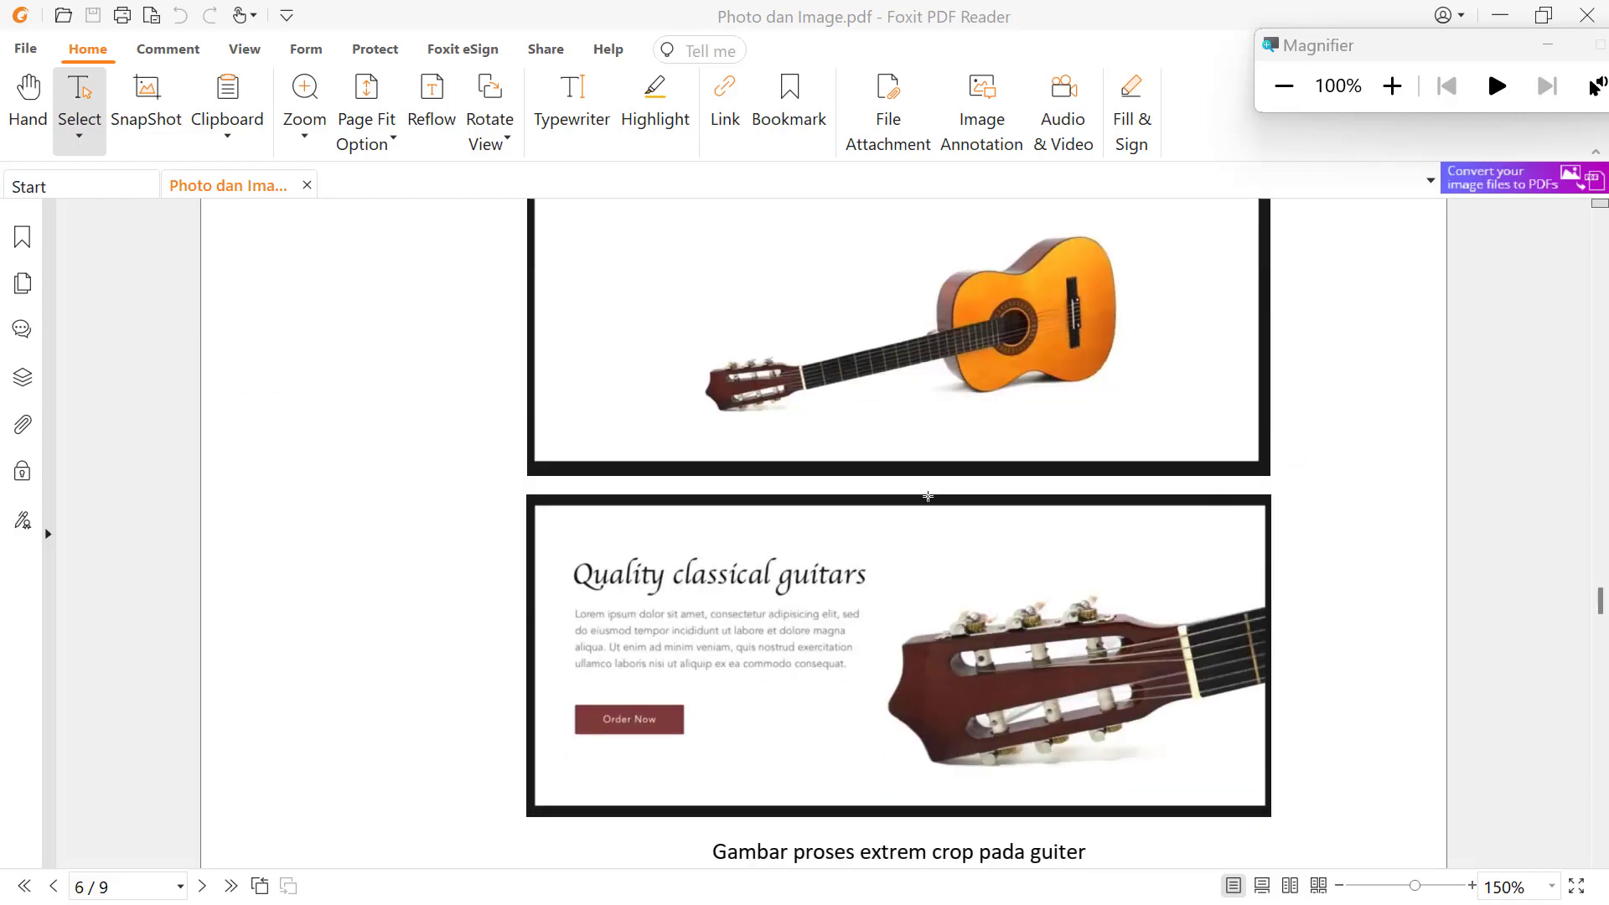
pyautogui.scroll(-5, 929, 498)
pyautogui.scroll(-5, 929, 498)
pyautogui.scroll(-3, 935, 511)
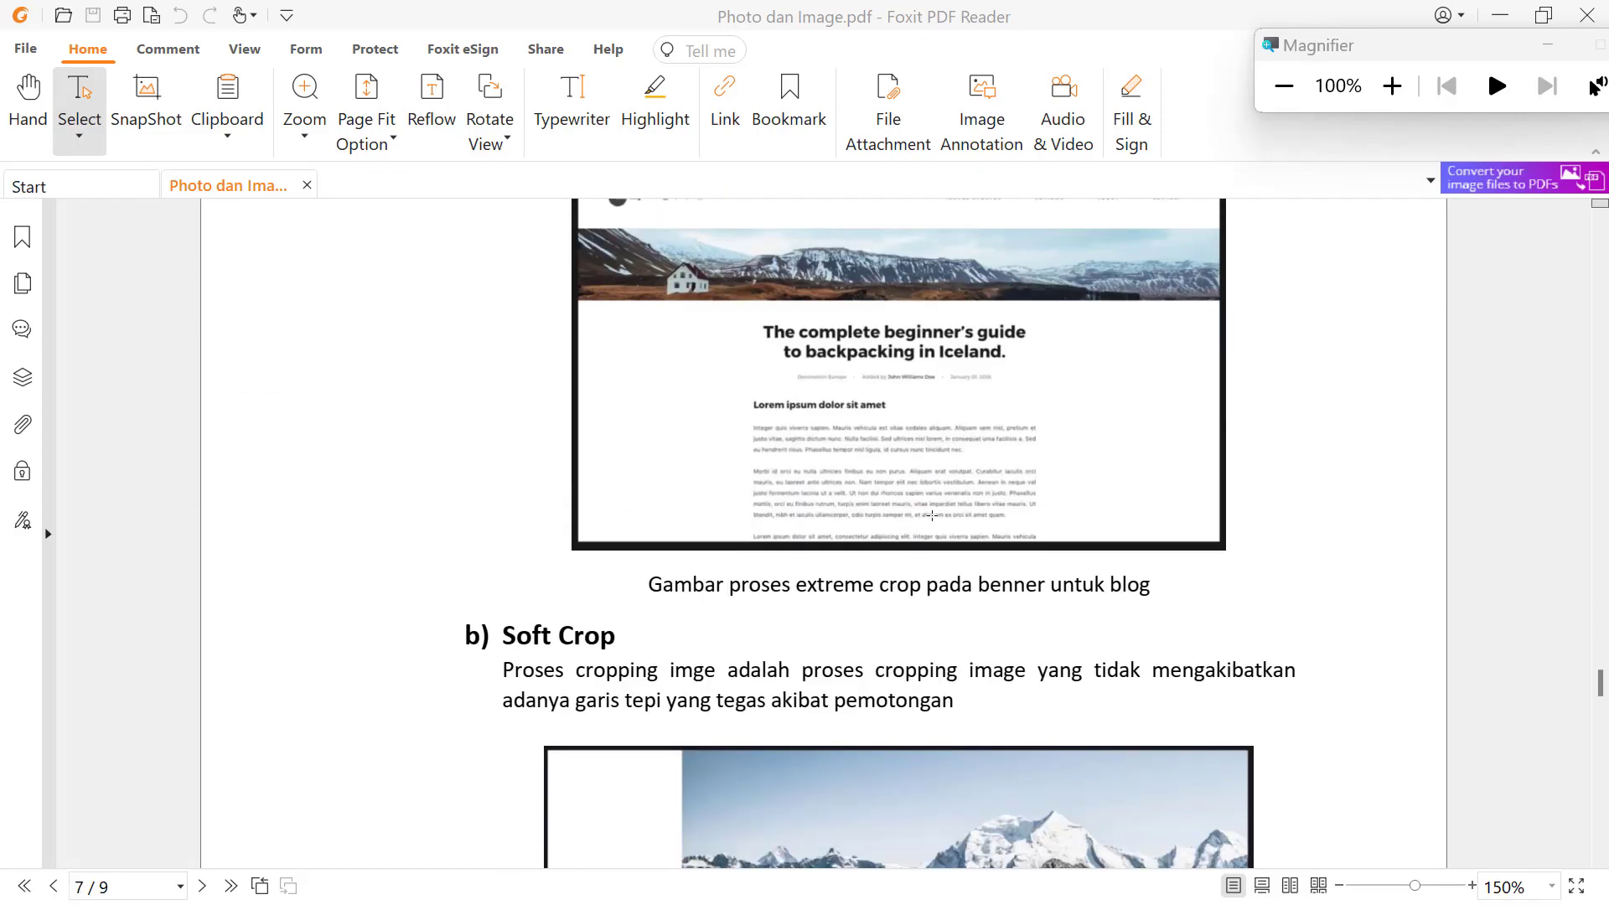
pyautogui.scroll(3, 940, 522)
pyautogui.scroll(-5, 946, 517)
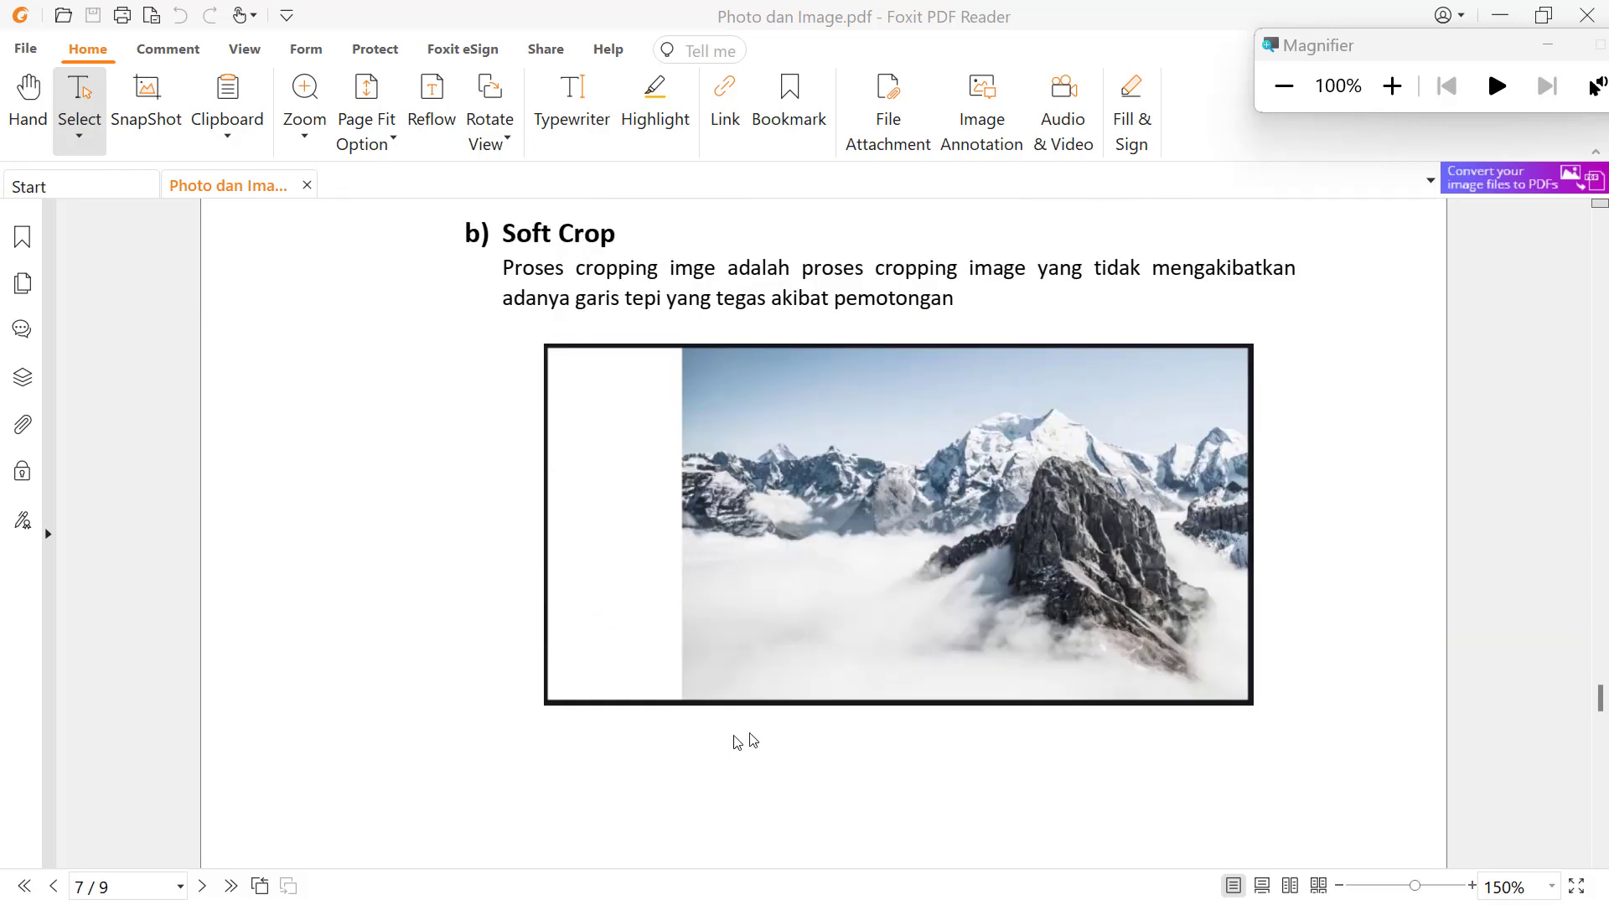
pyautogui.scroll(-5, 939, 693)
pyautogui.scroll(-2, 939, 687)
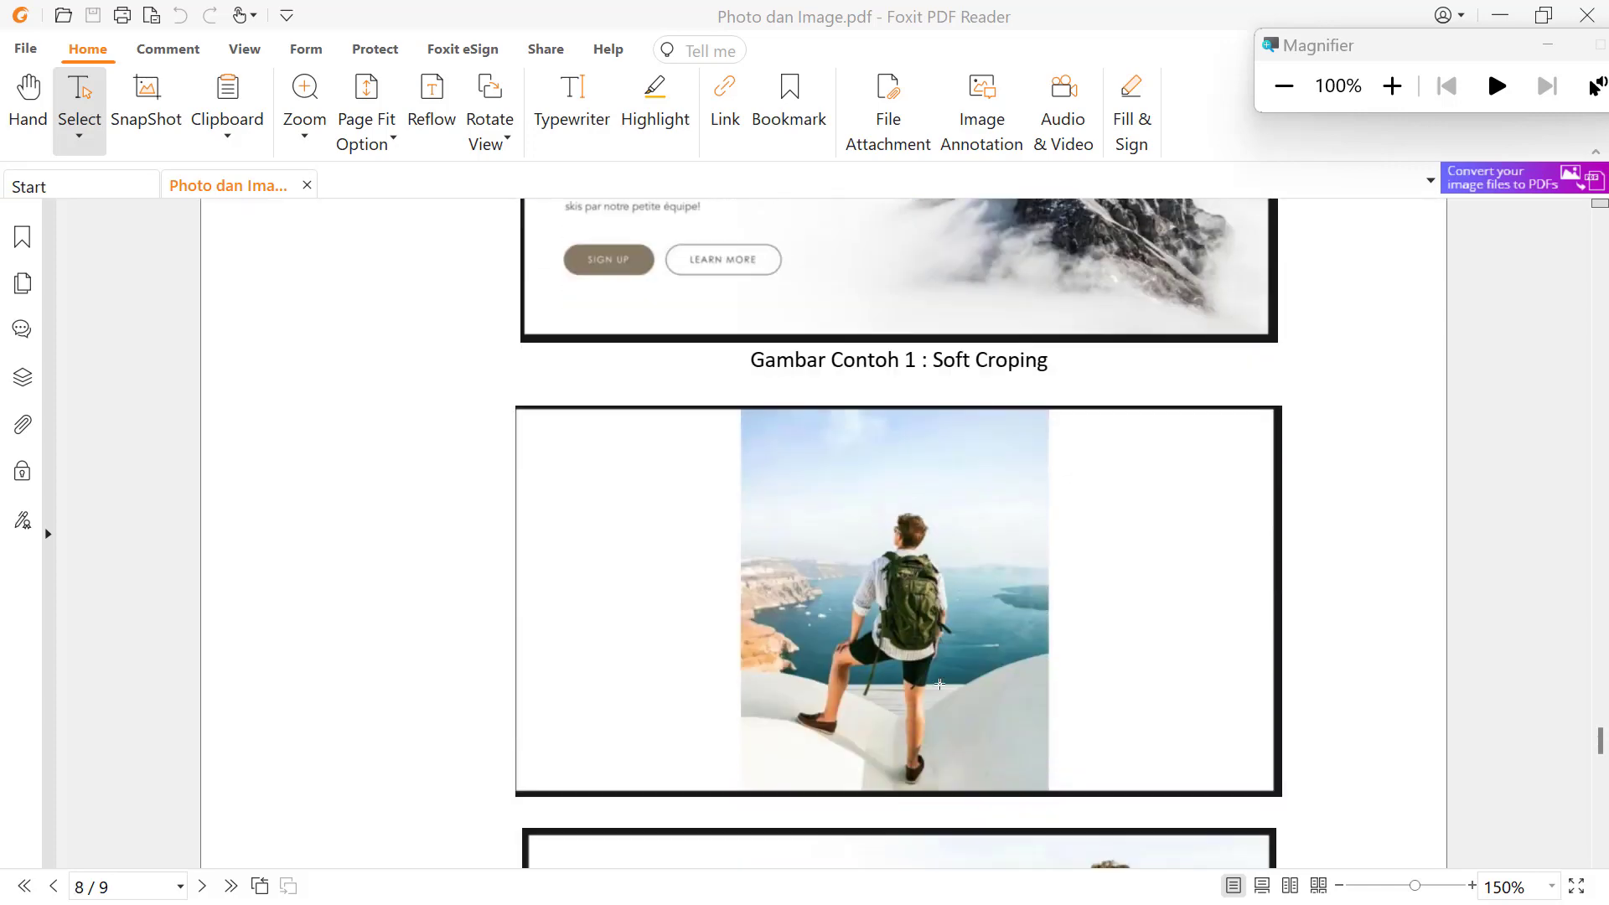
pyautogui.scroll(3, 940, 684)
pyautogui.scroll(1, 898, 578)
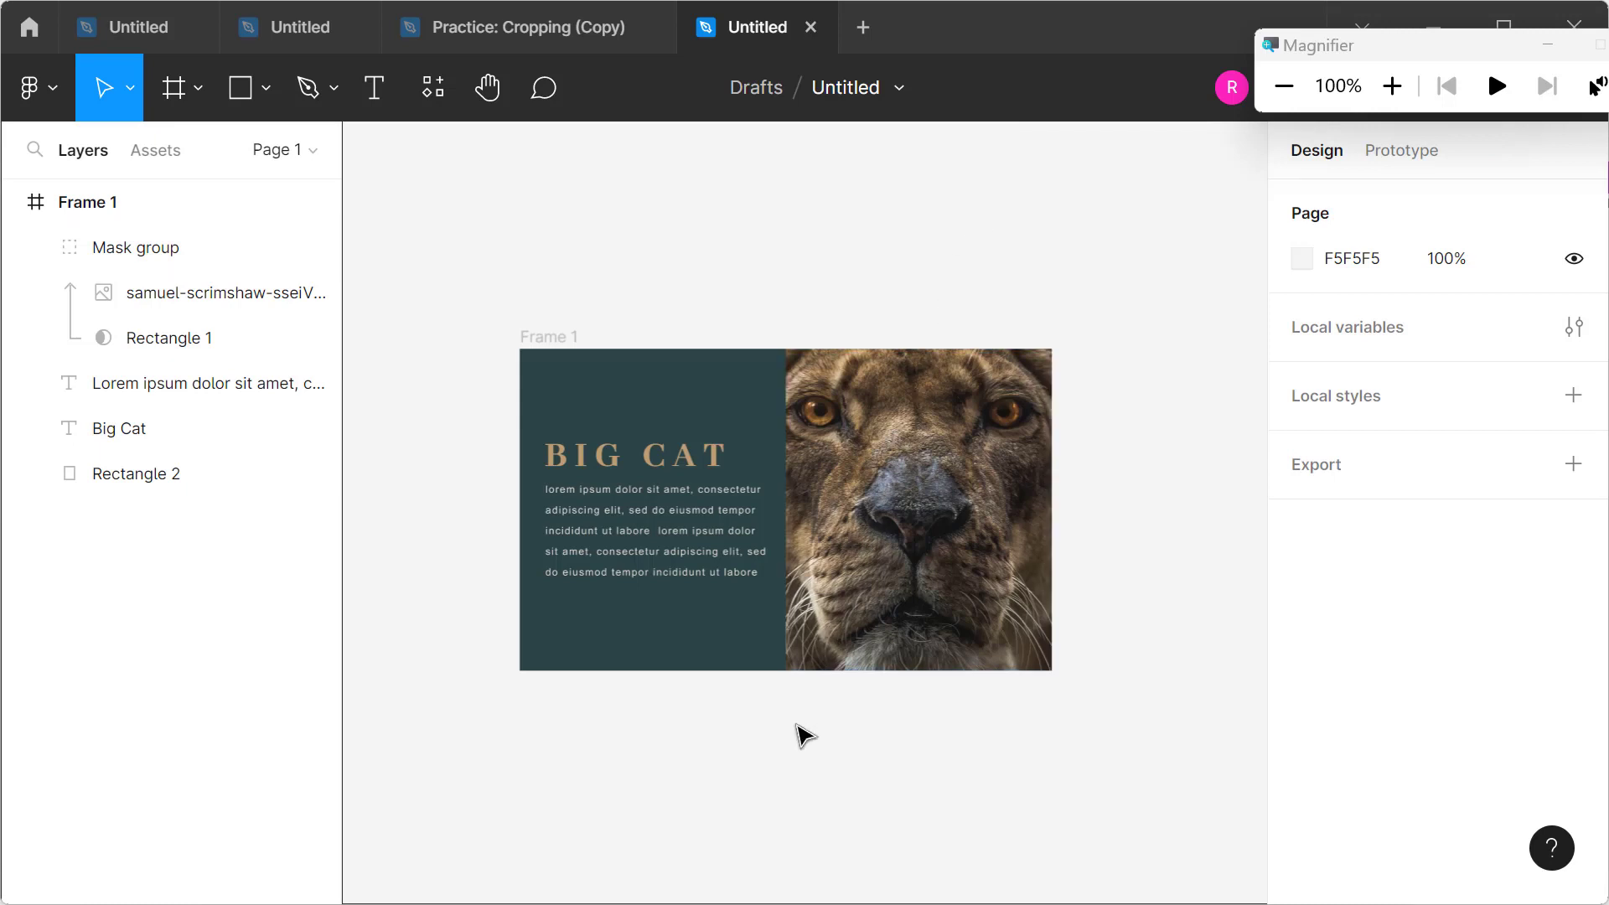
pyautogui.moveTo(798, 736); pyautogui.dragTo(817, 543)
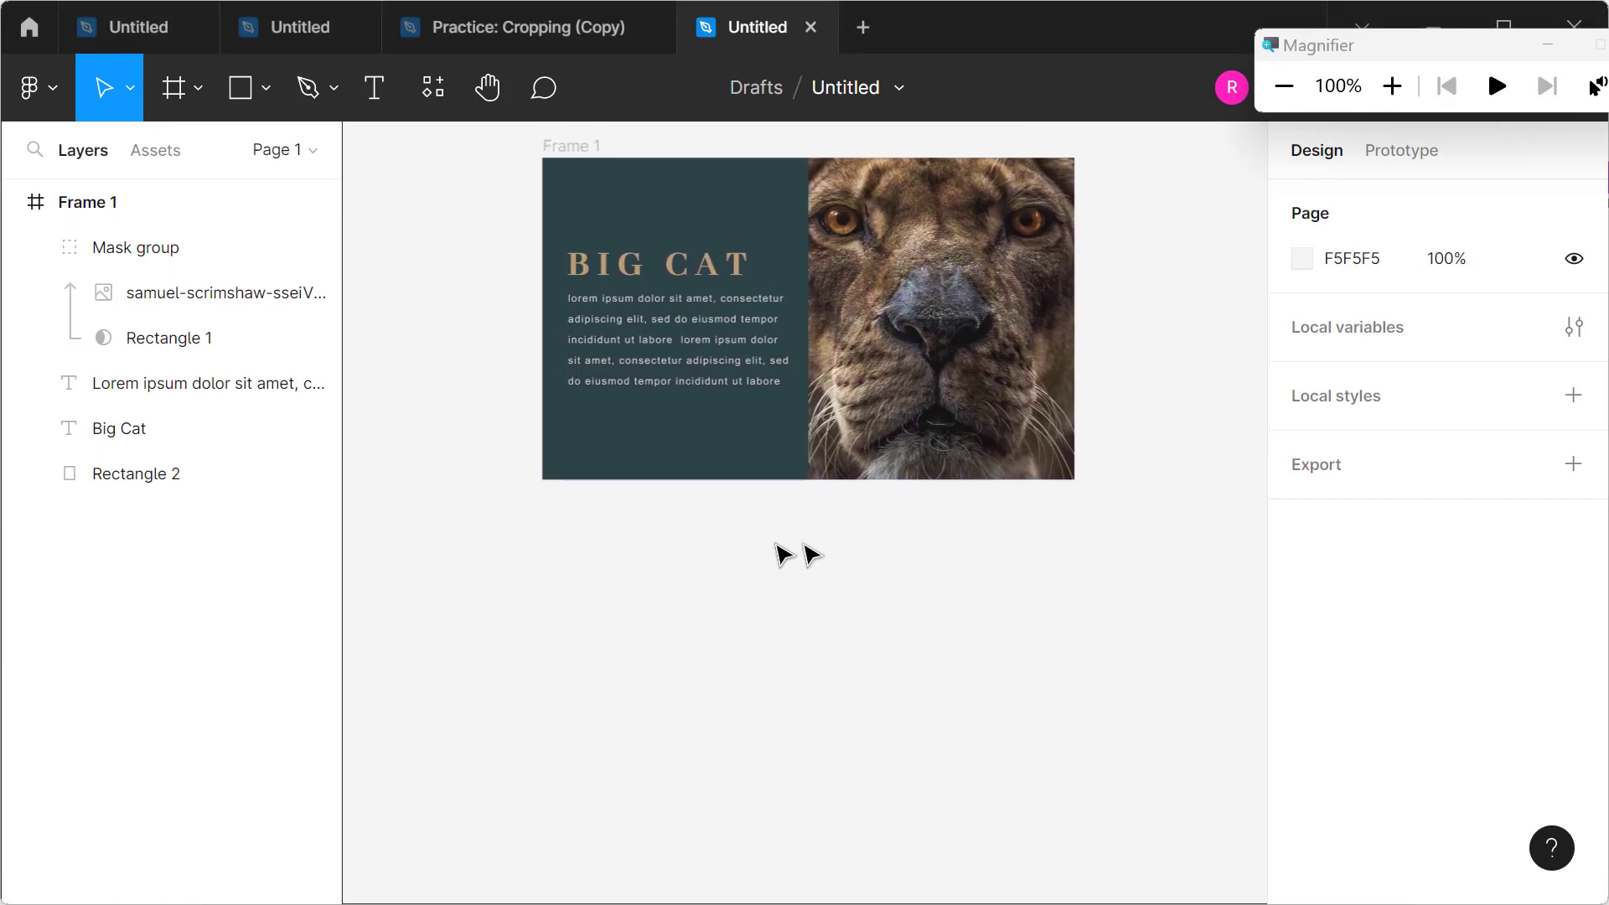
# Step: Draw a frame below the Big Cat frame and size it 1158 × 700
pyautogui.click(199, 90)
pyautogui.click(185, 156)
pyautogui.moveTo(542, 513)
pyautogui.mouseDown()
pyautogui.moveTo(604, 646)
pyautogui.moveTo(1132, 823)
pyautogui.moveTo(1076, 822)
pyautogui.mouseUp()
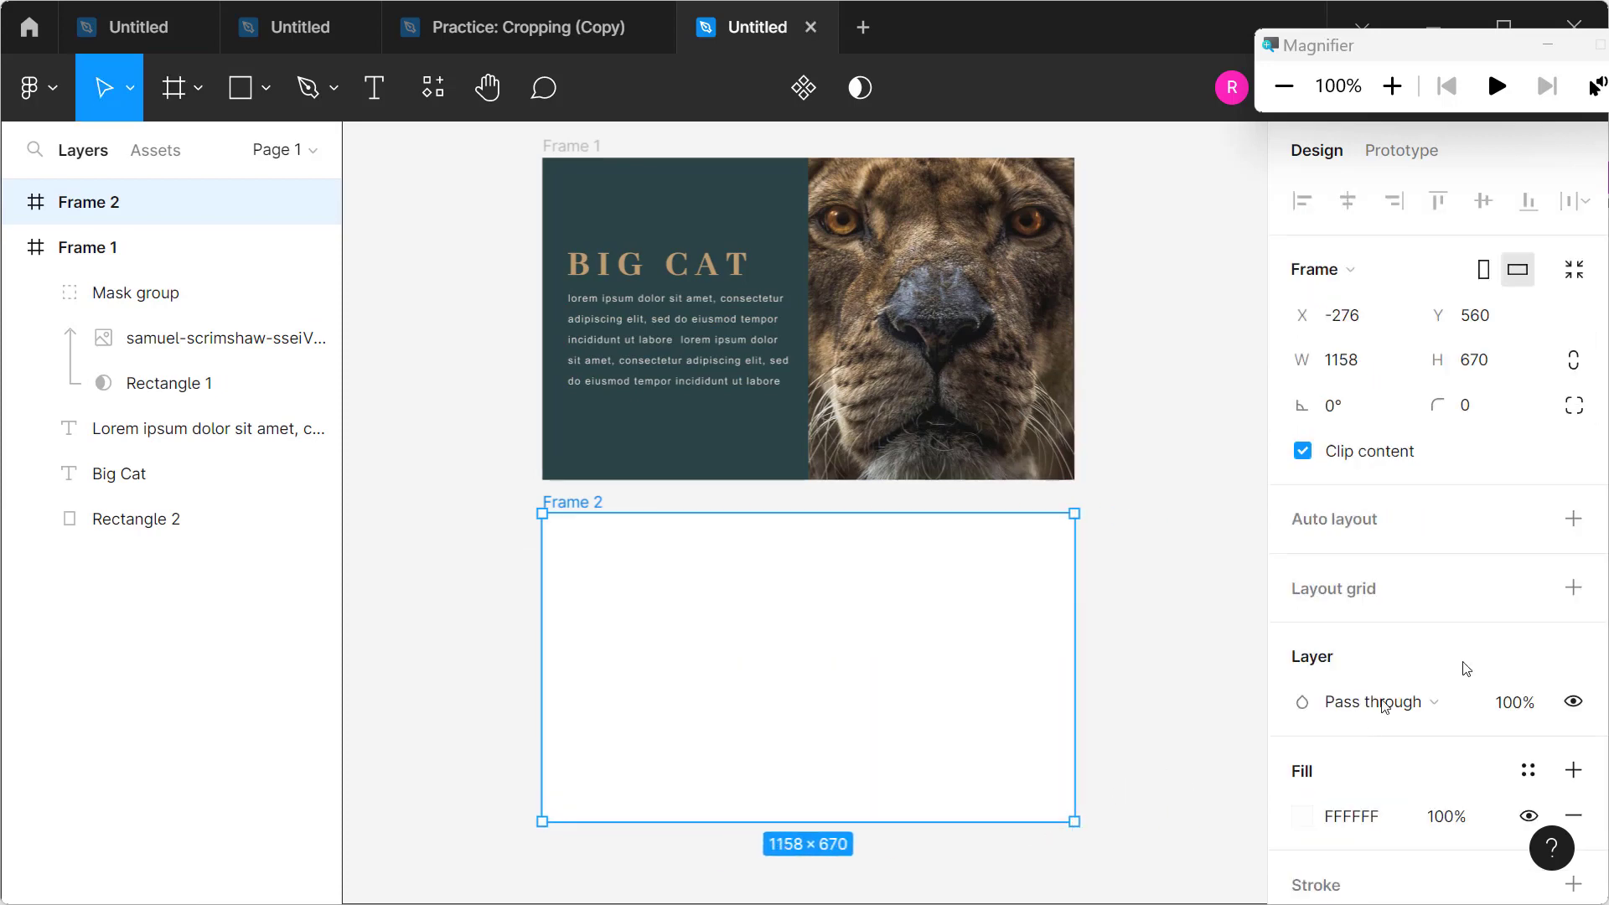
pyautogui.click(1381, 372)
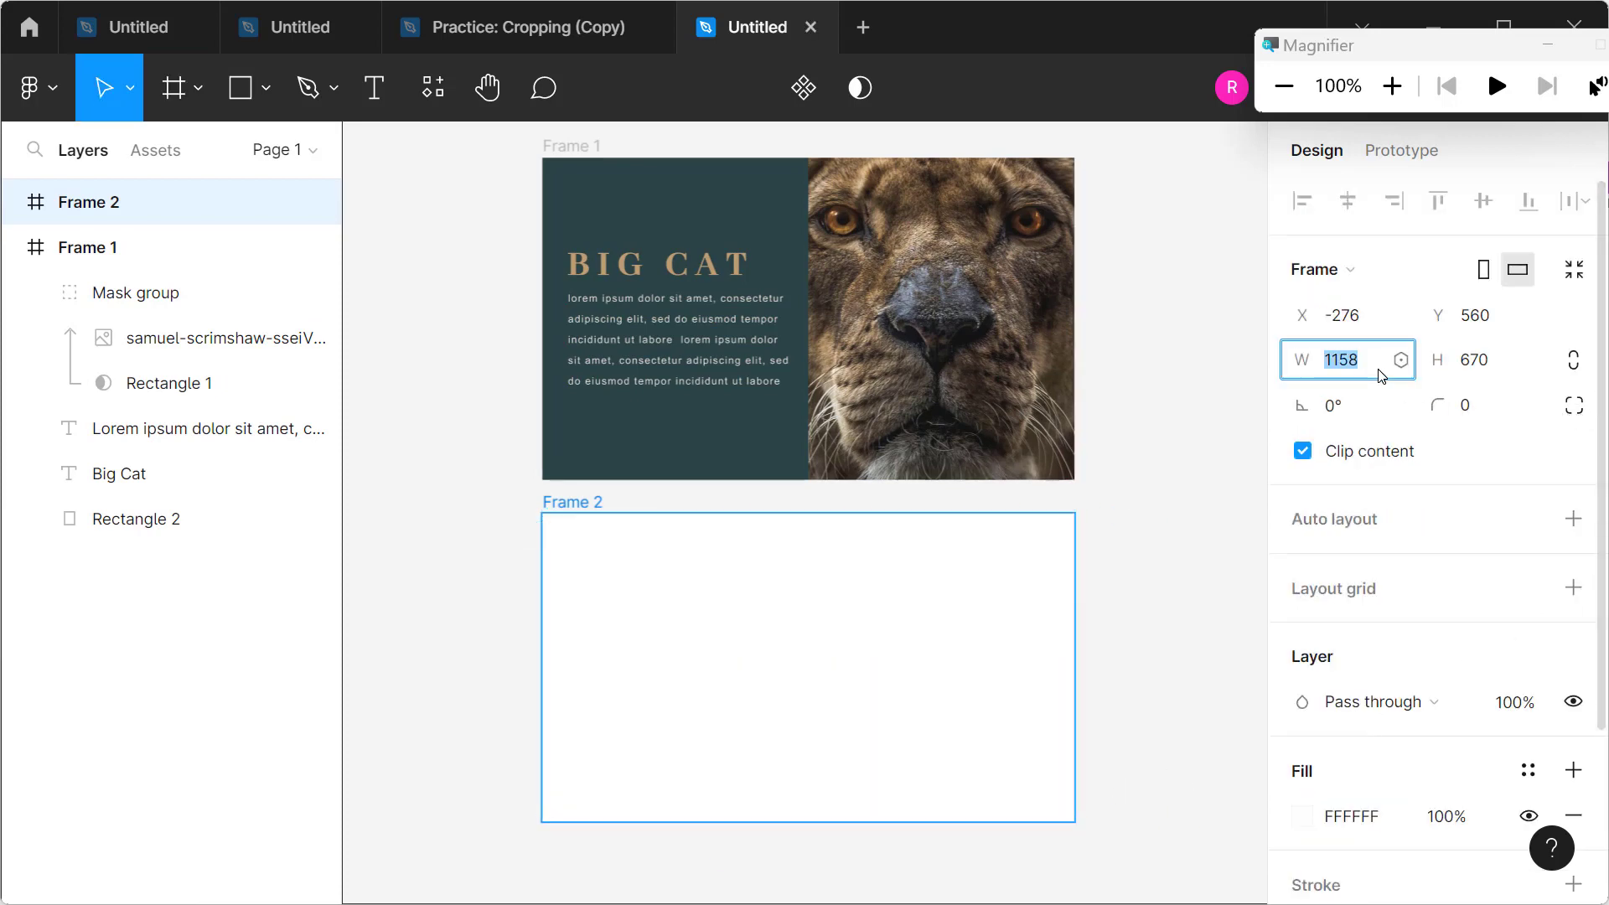
pyautogui.write('11')
pyautogui.press('Return')
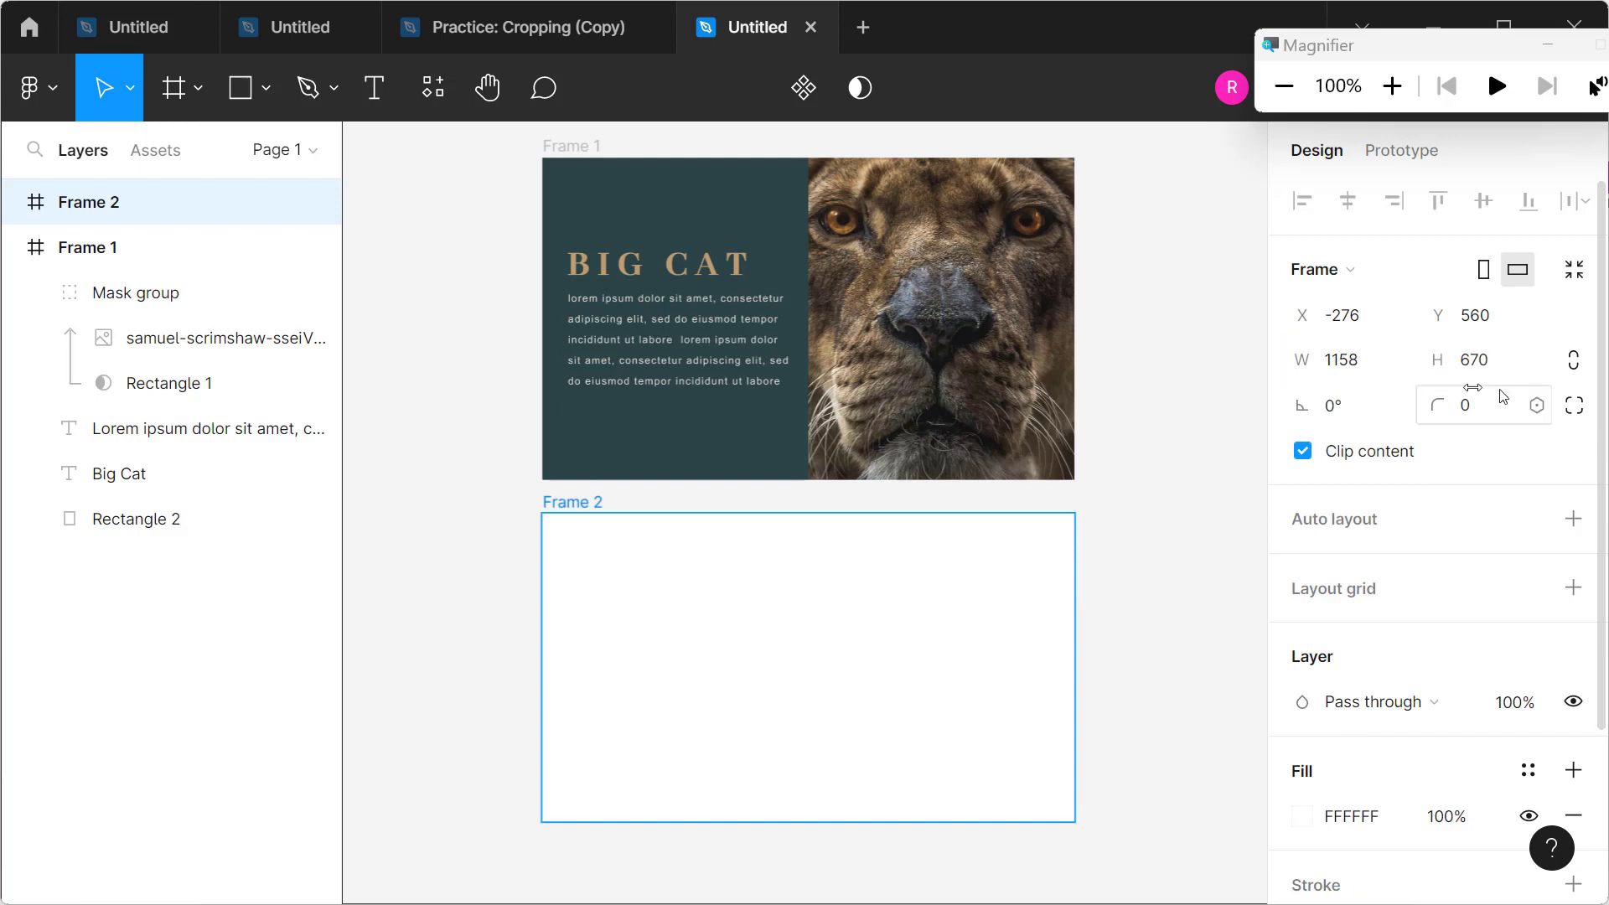
pyautogui.click(1482, 370)
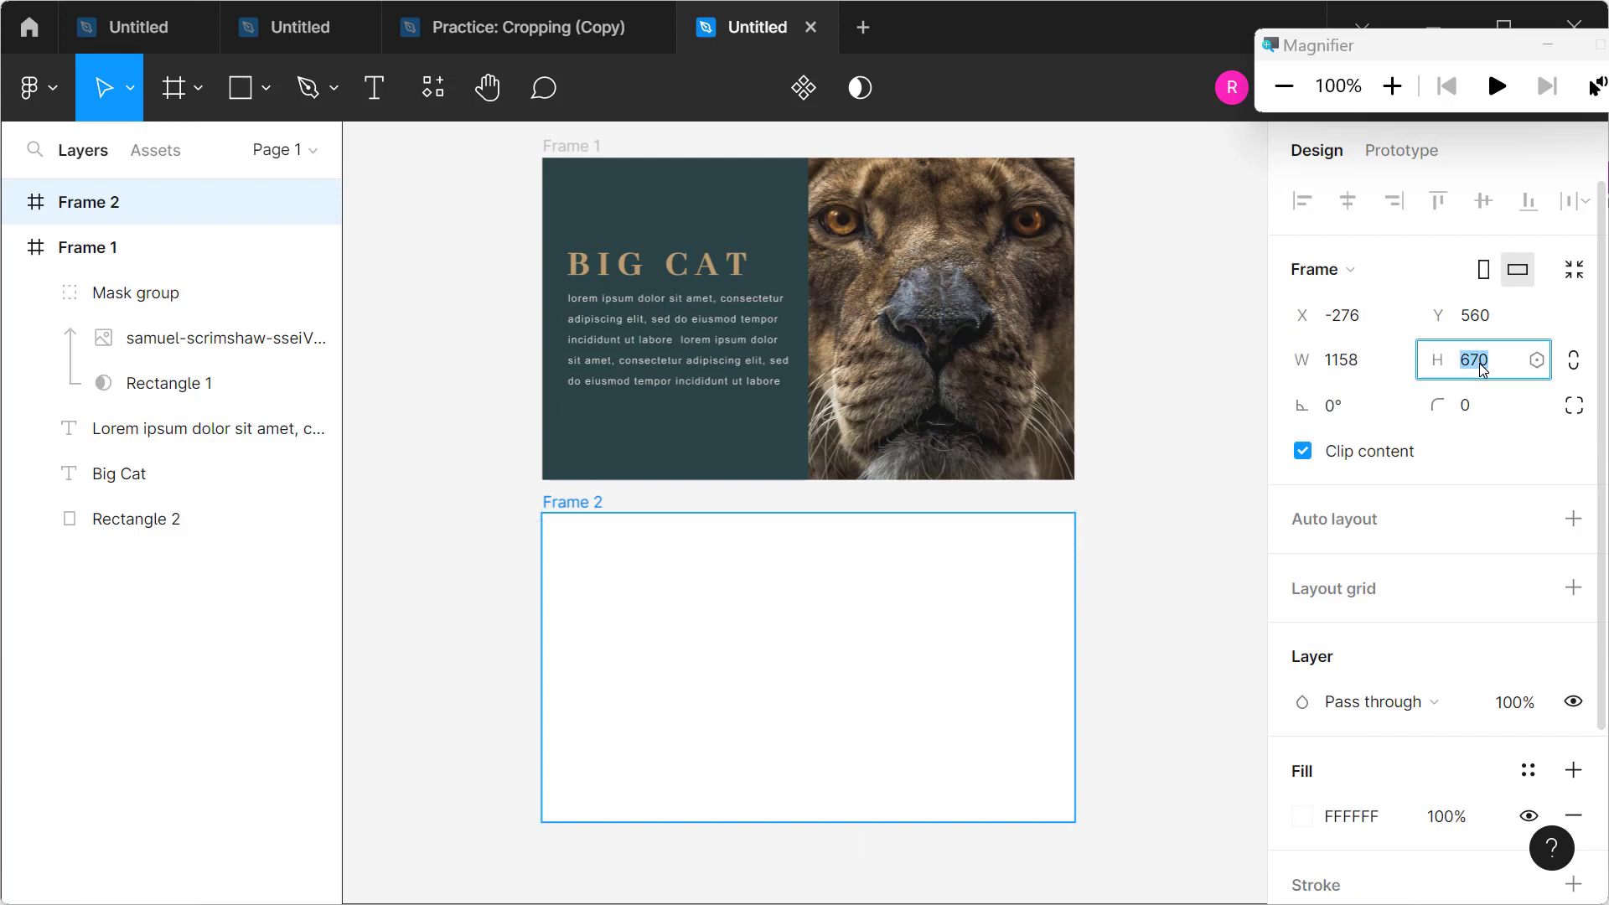
pyautogui.write('700')
pyautogui.press('Return')
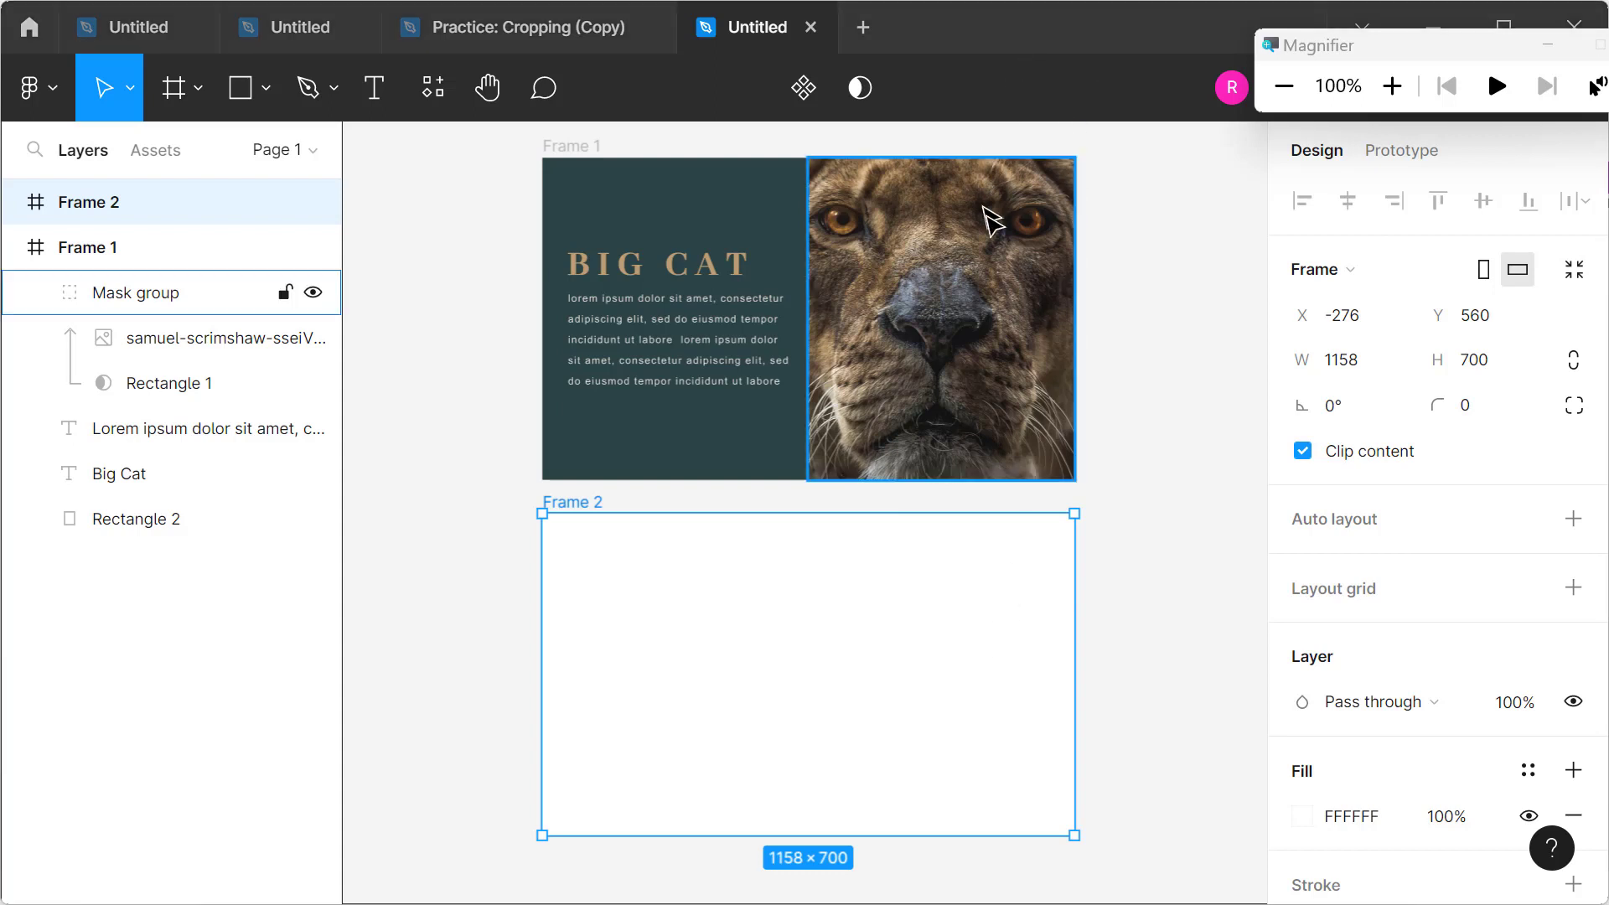
# Step: Add a text layer reading 'in to the wild' inside Frame 2 and select its text
pyautogui.click(374, 99)
pyautogui.click(579, 600)
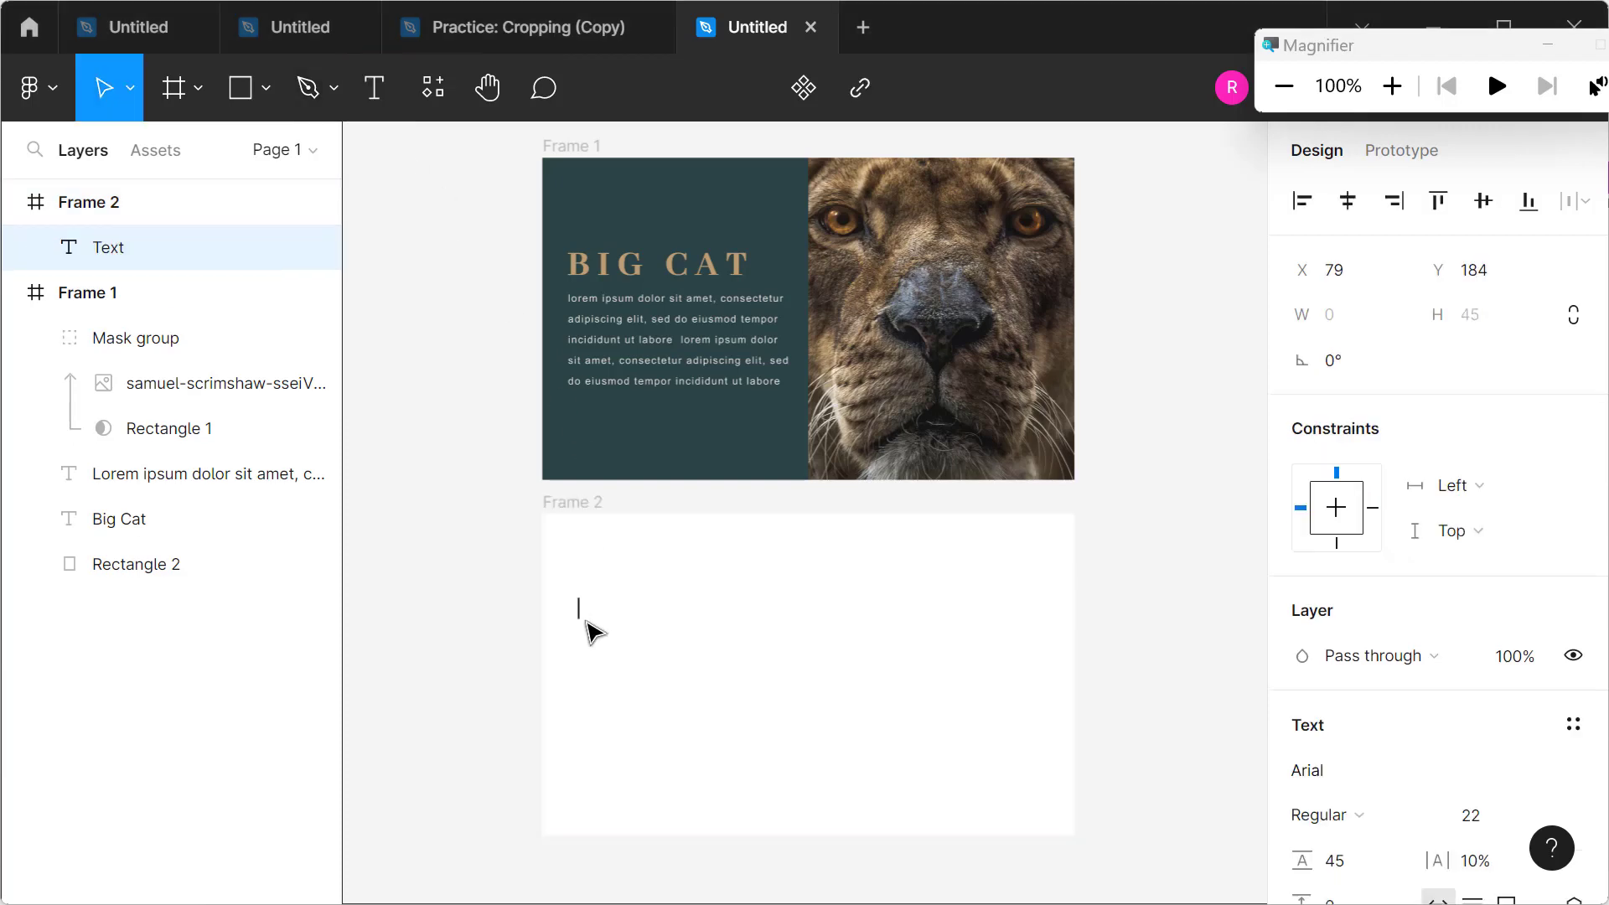
pyautogui.write('I')
pyautogui.write(' To')
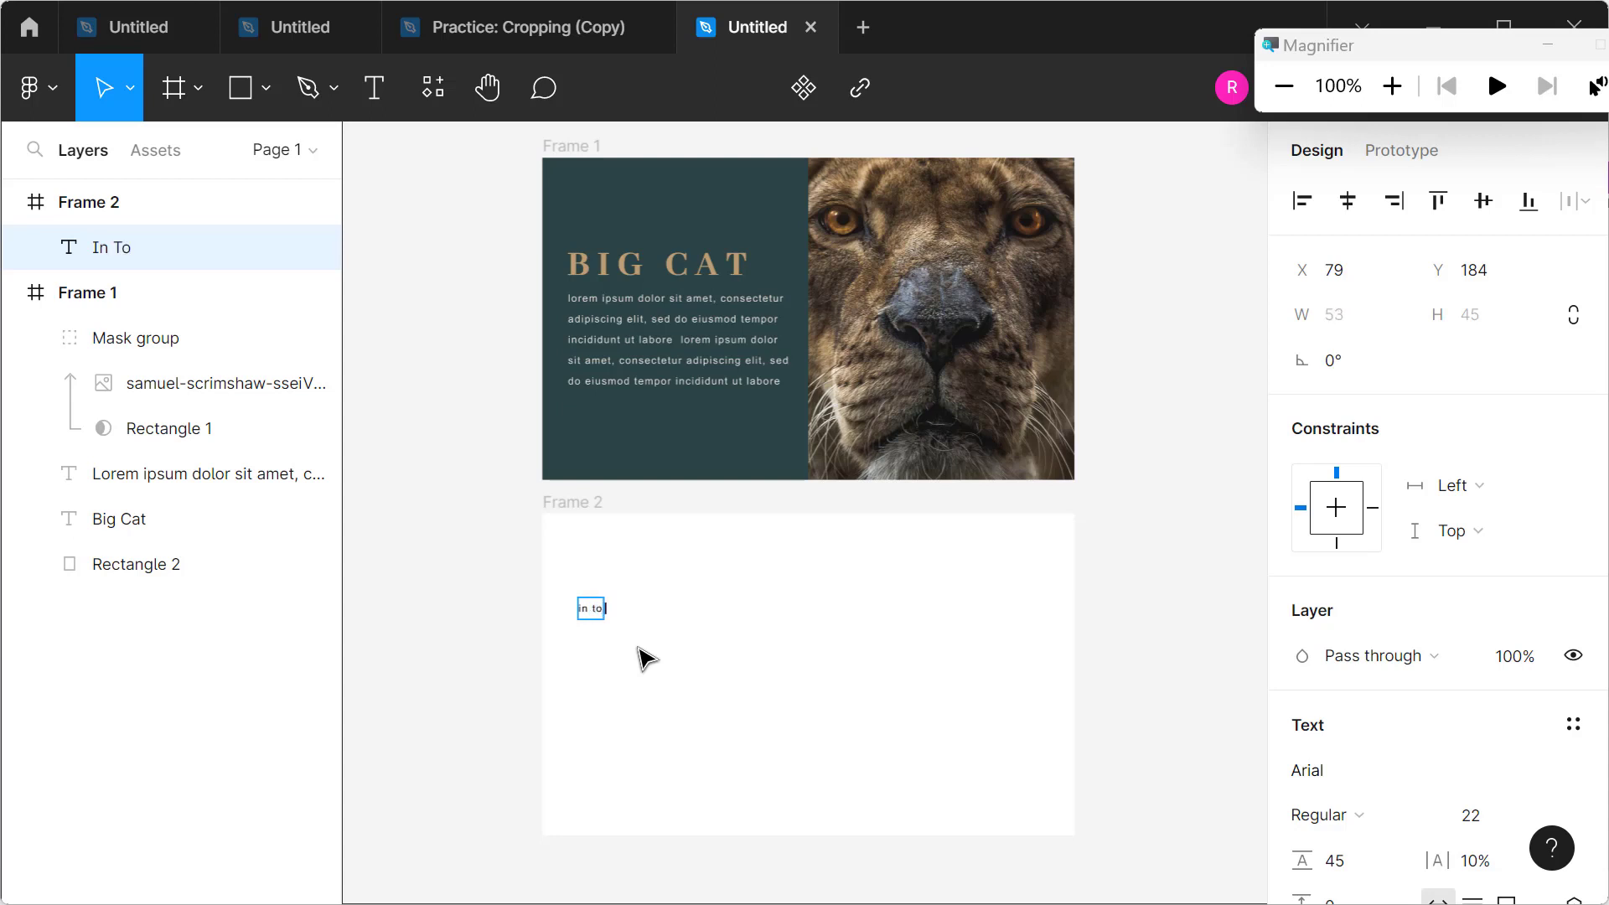
pyautogui.write('he wild')
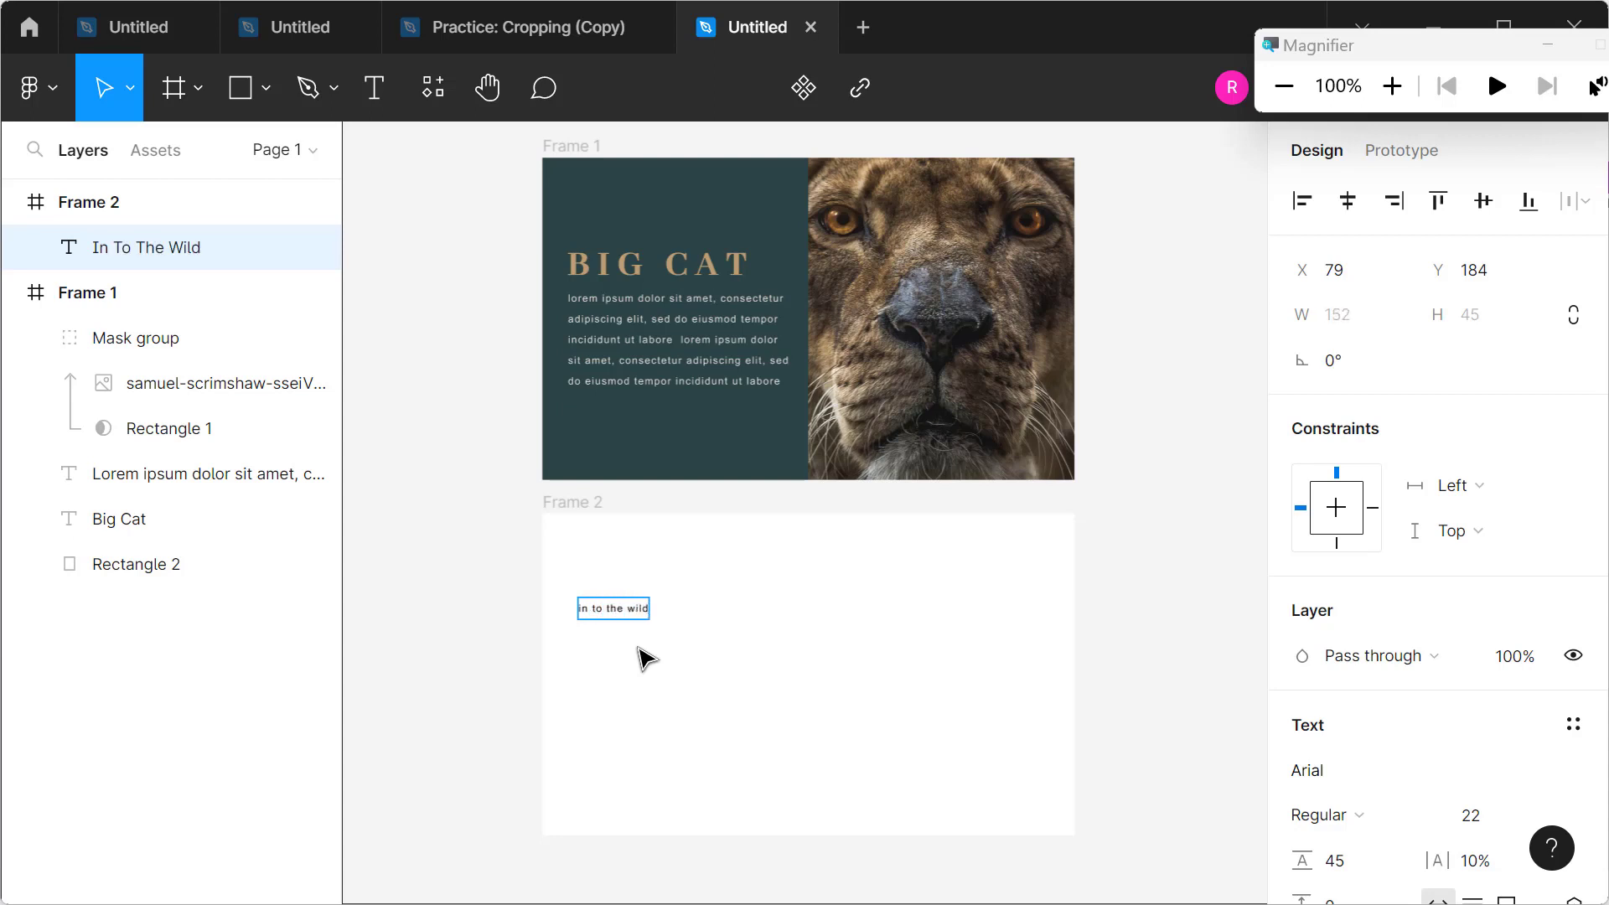
pyautogui.hotkey('ctrl', 'a')
# Step: Raise the heading's font size to 62
pyautogui.click(1492, 825)
pyautogui.hotkey('shift', 'Up')
pyautogui.hotkey('shift', 'Up')
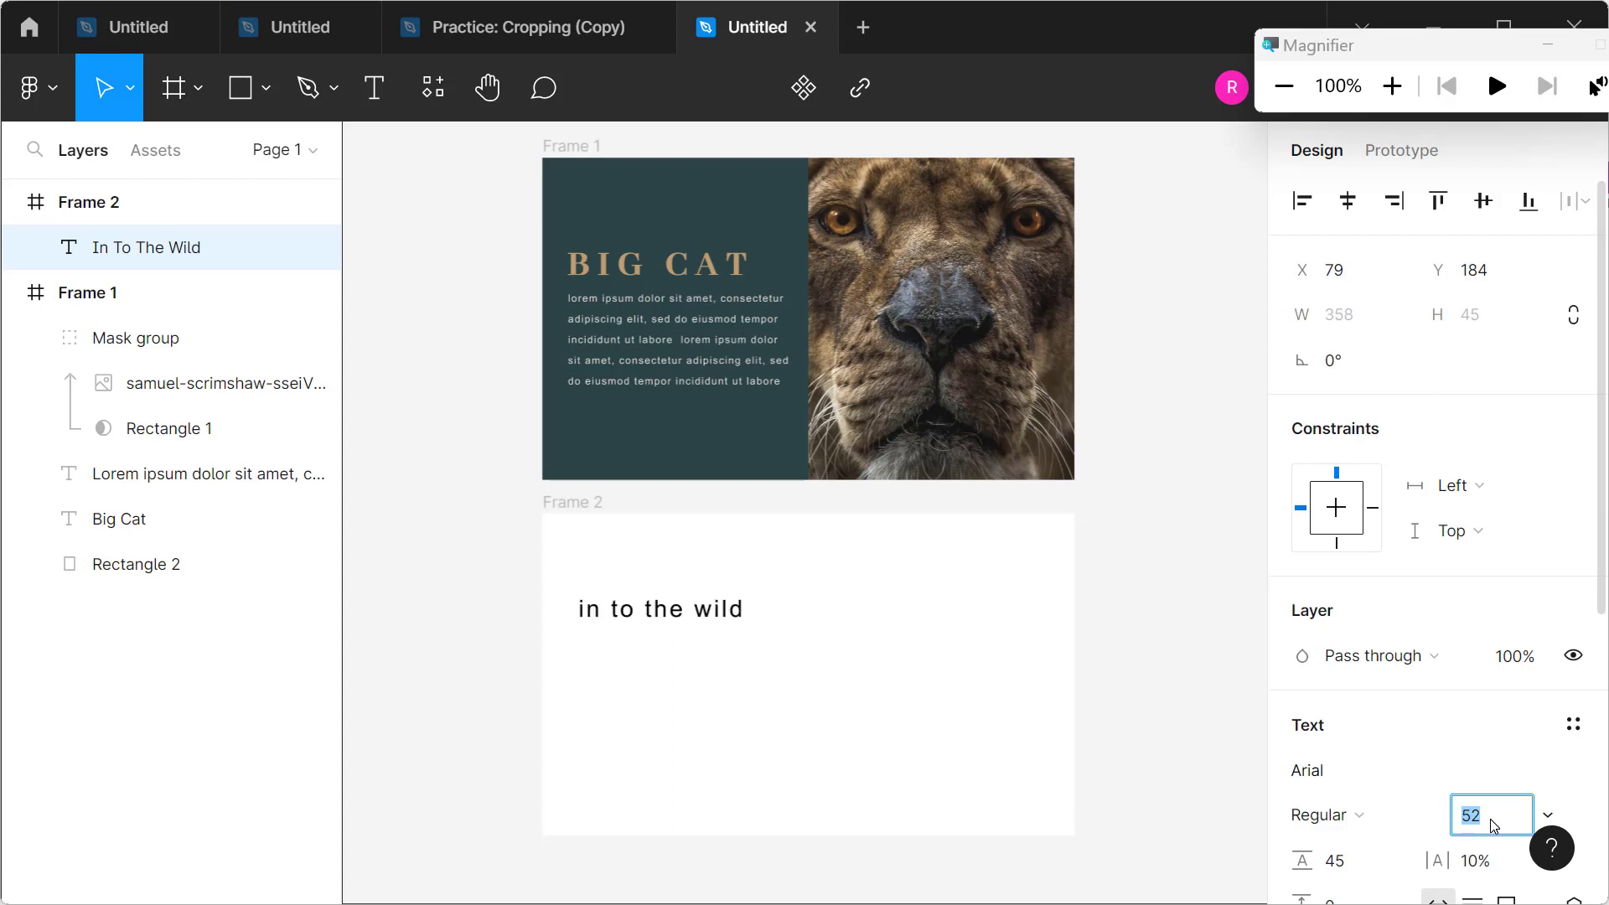
pyautogui.hotkey('shift', 'Up')
pyautogui.hotkey('shift', 'Up')
pyautogui.hotkey('shift', 'Down')
pyautogui.hotkey('shift', 'Up')
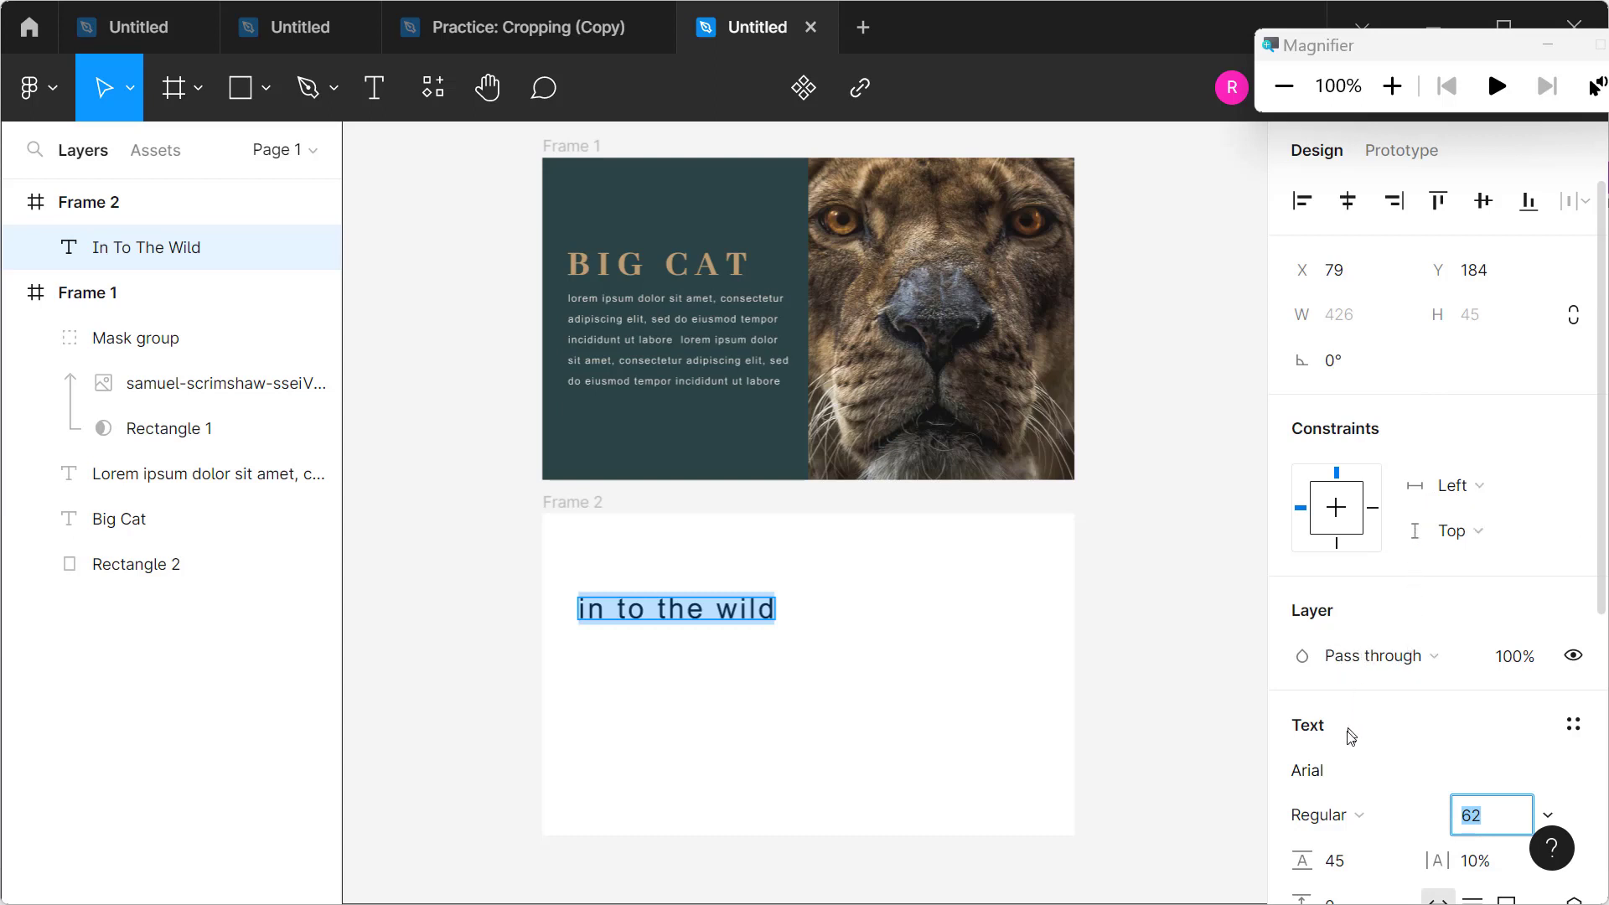
# Step: Try Archivo Black for the heading, then pick another font, Haettenschweiler
pyautogui.click(1333, 769)
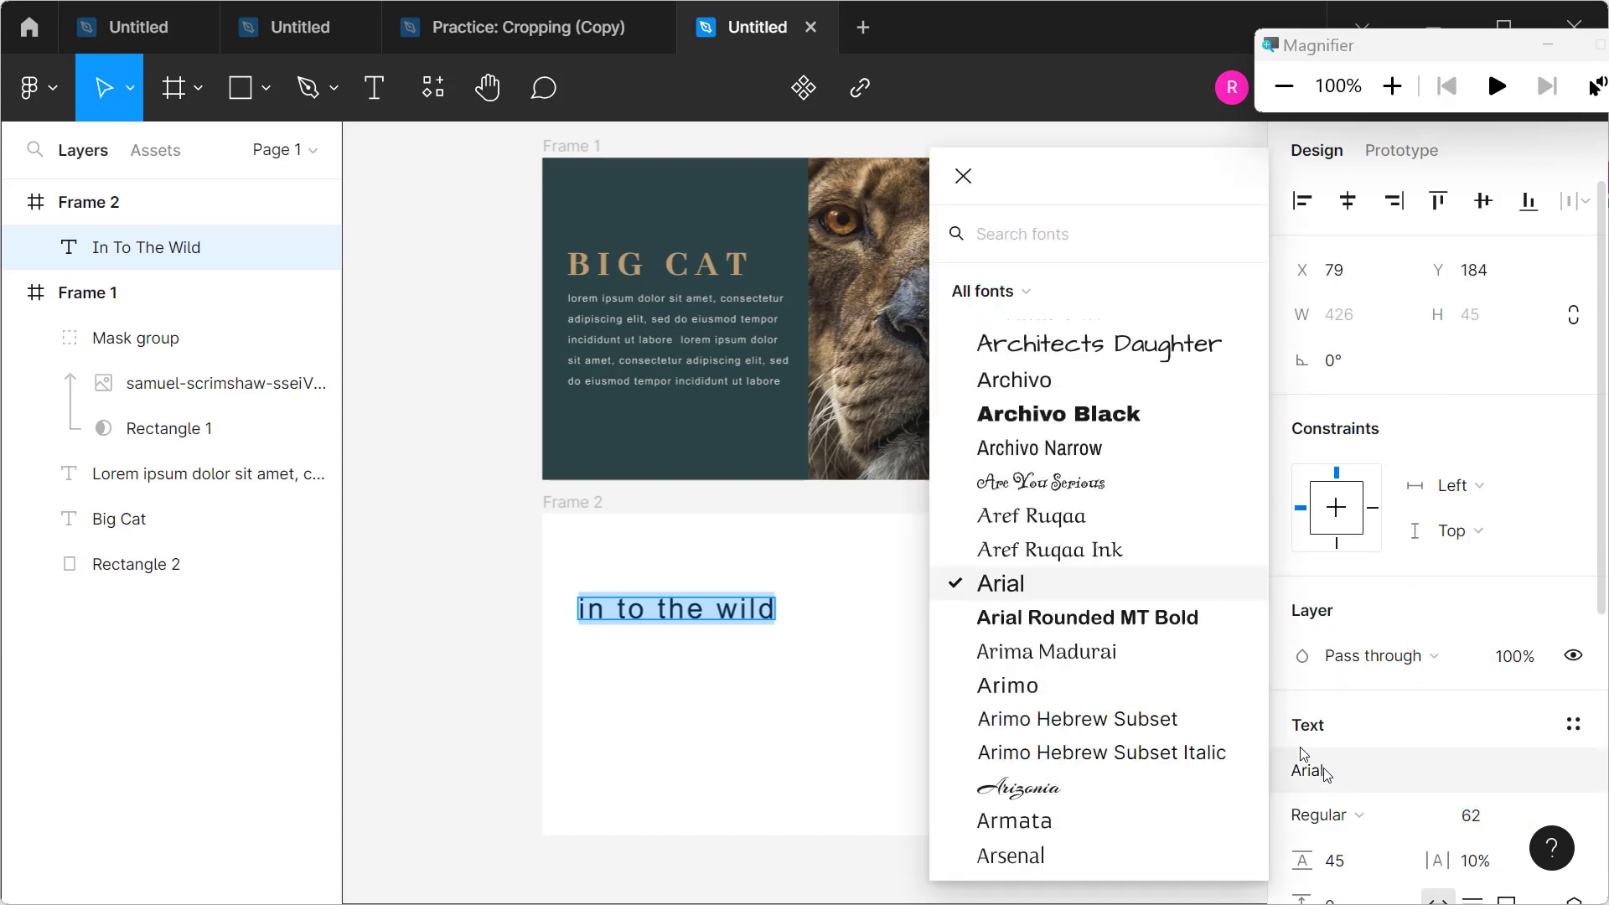
pyautogui.click(1096, 414)
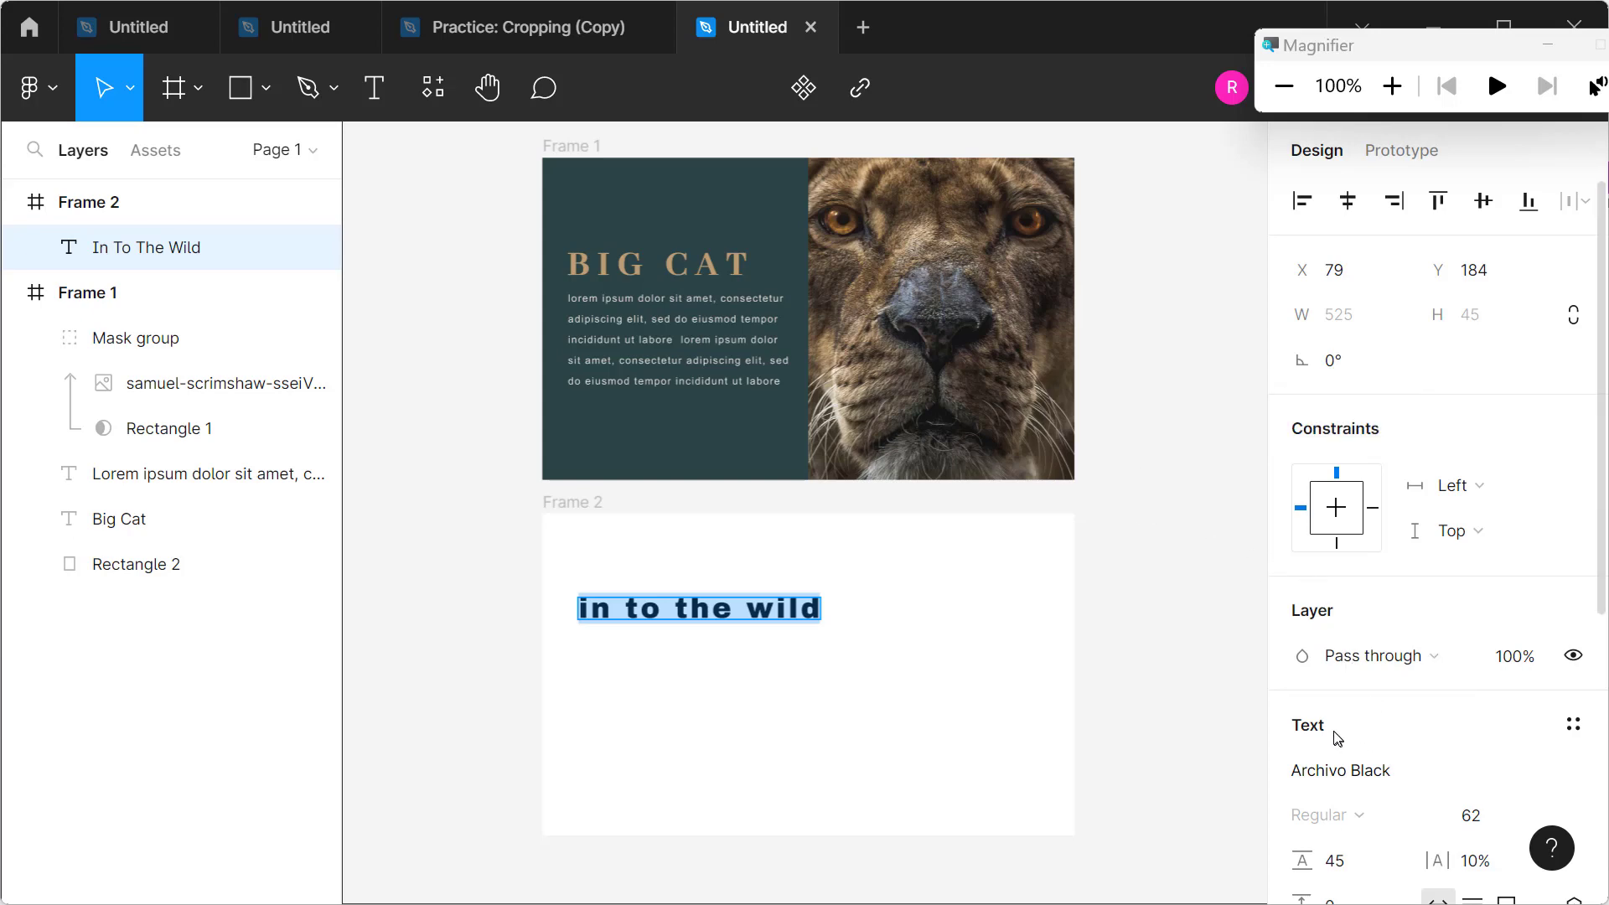
pyautogui.click(1339, 778)
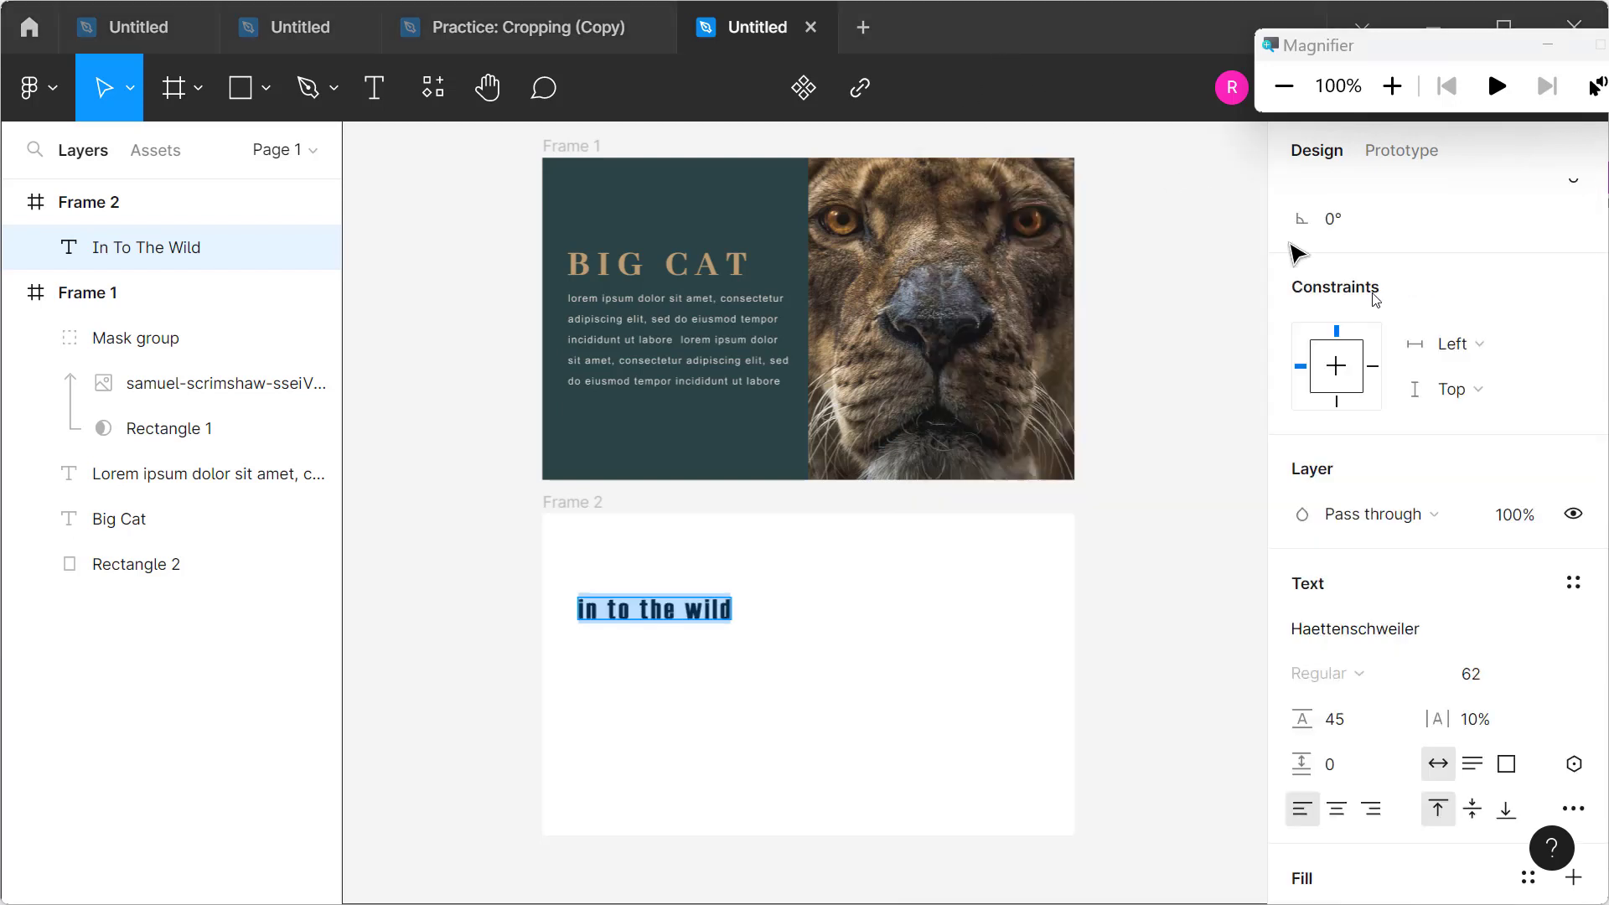
# Step: Set the heading to Title case so it reads 'In To The Wild', and place a new text box
pyautogui.click(1574, 809)
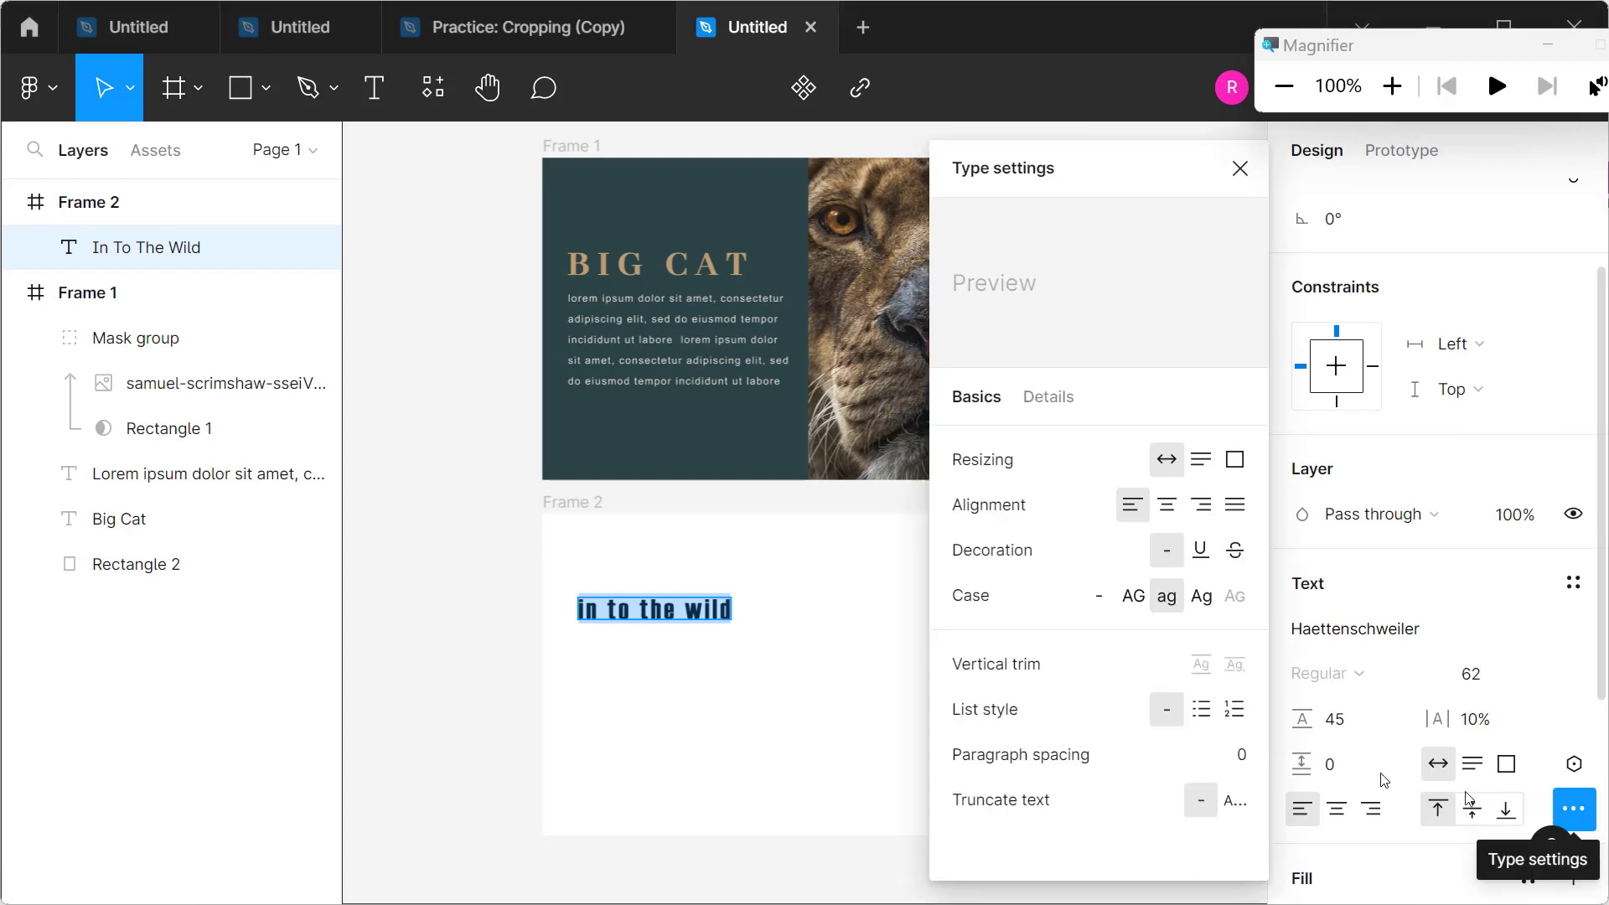
pyautogui.click(1135, 602)
pyautogui.click(1166, 597)
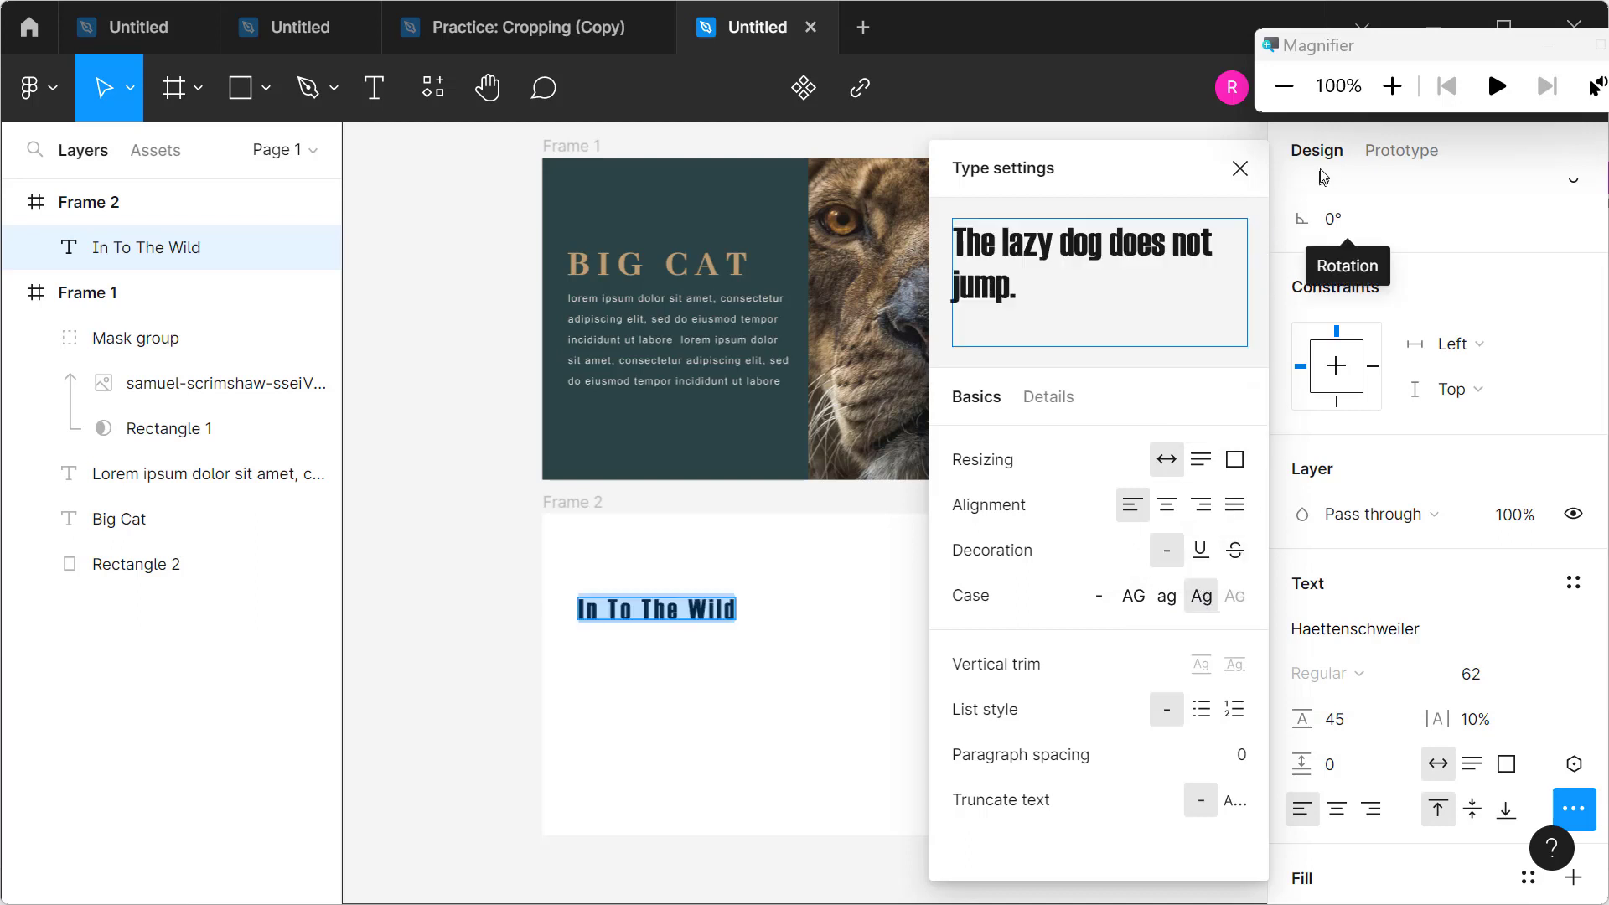
pyautogui.click(1241, 170)
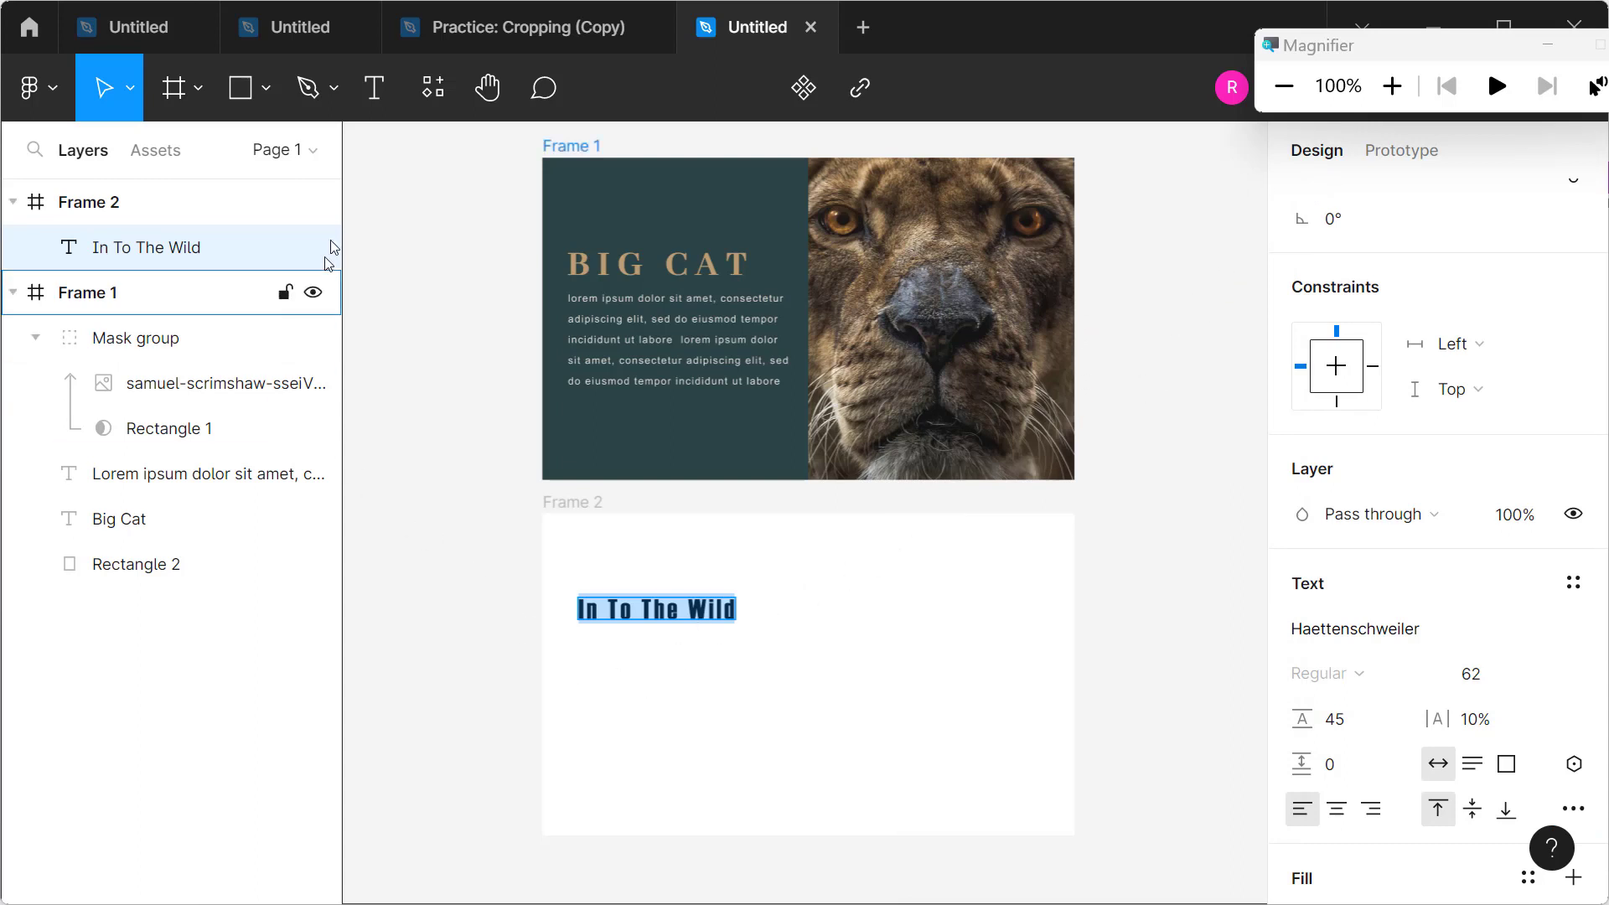
pyautogui.click(361, 109)
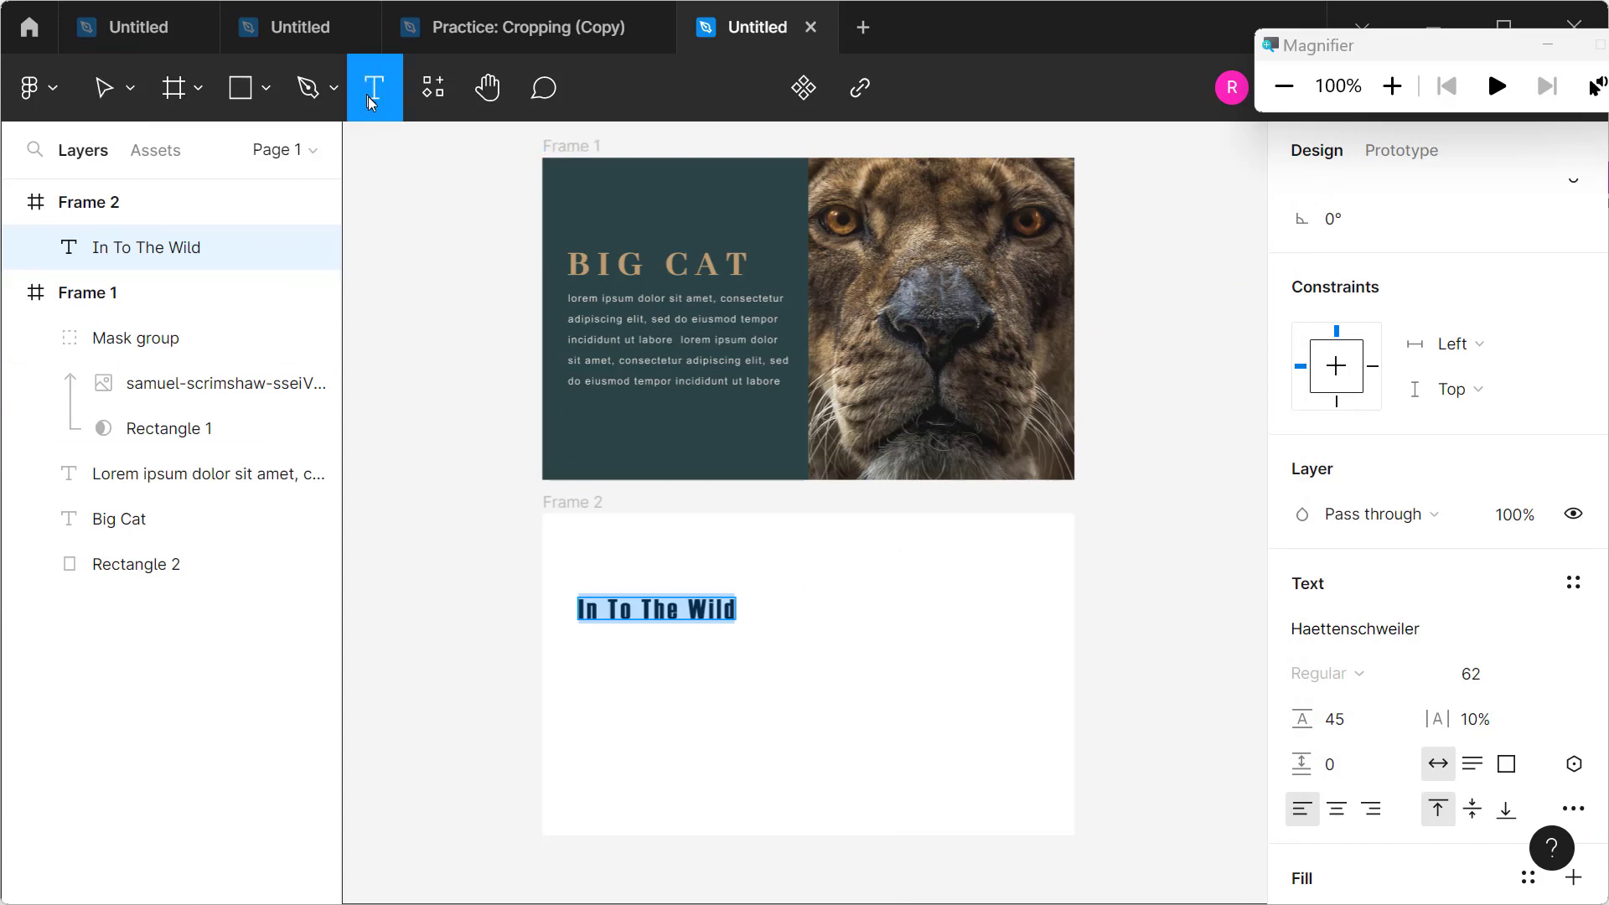
pyautogui.click(607, 711)
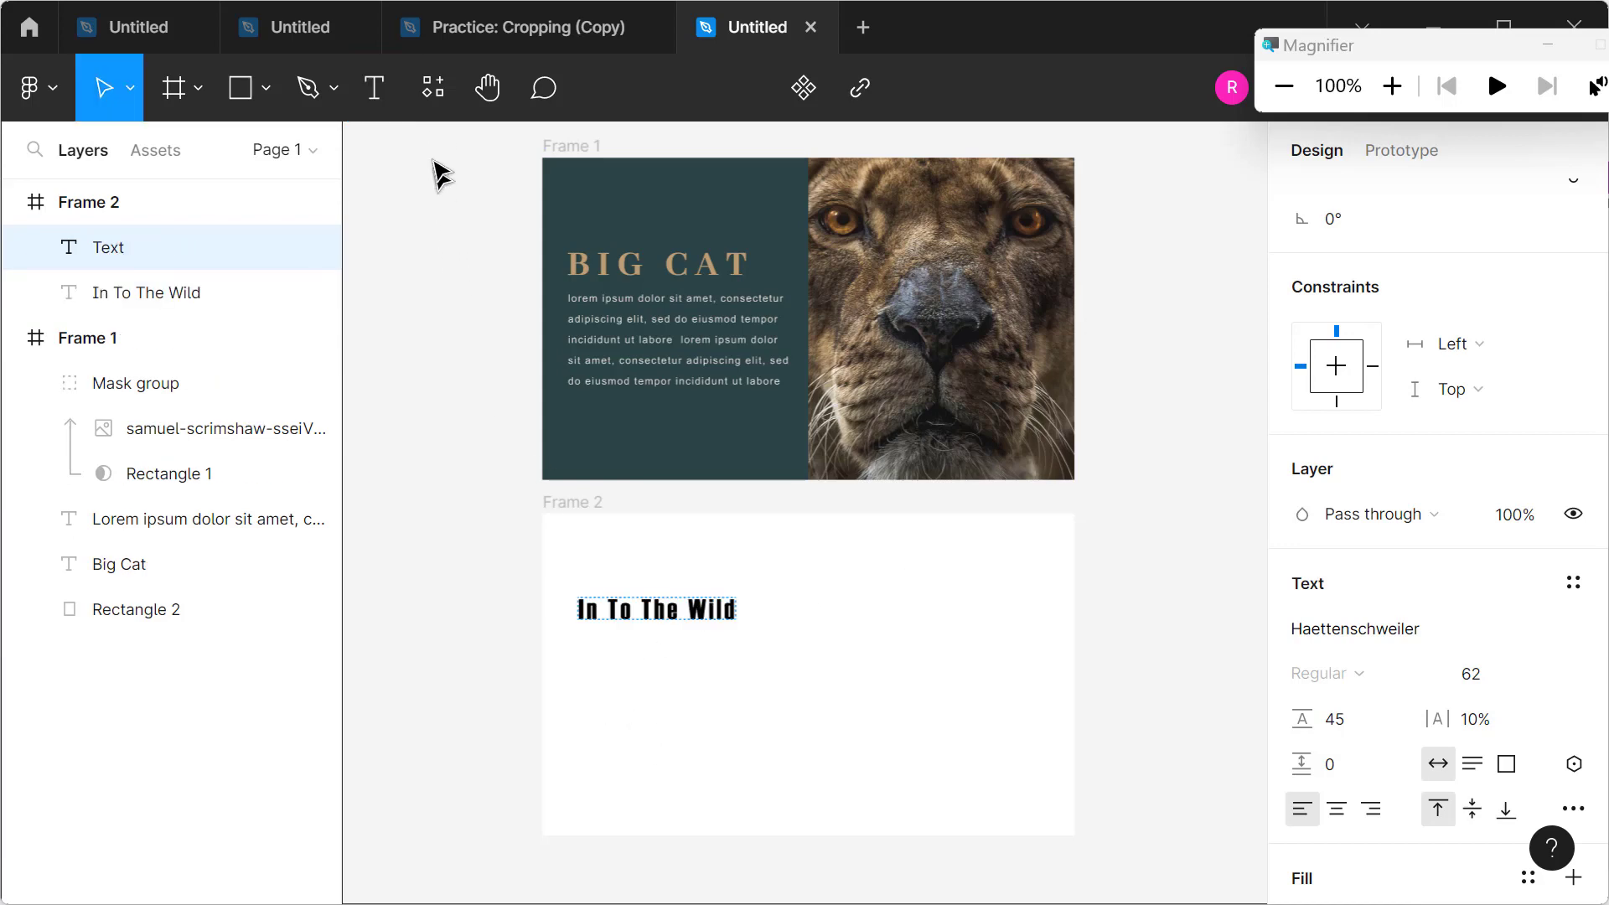
# Step: Fill a new Frame 2 text layer with Lorem Ipsum from the Content Reel plugin
pyautogui.click(433, 89)
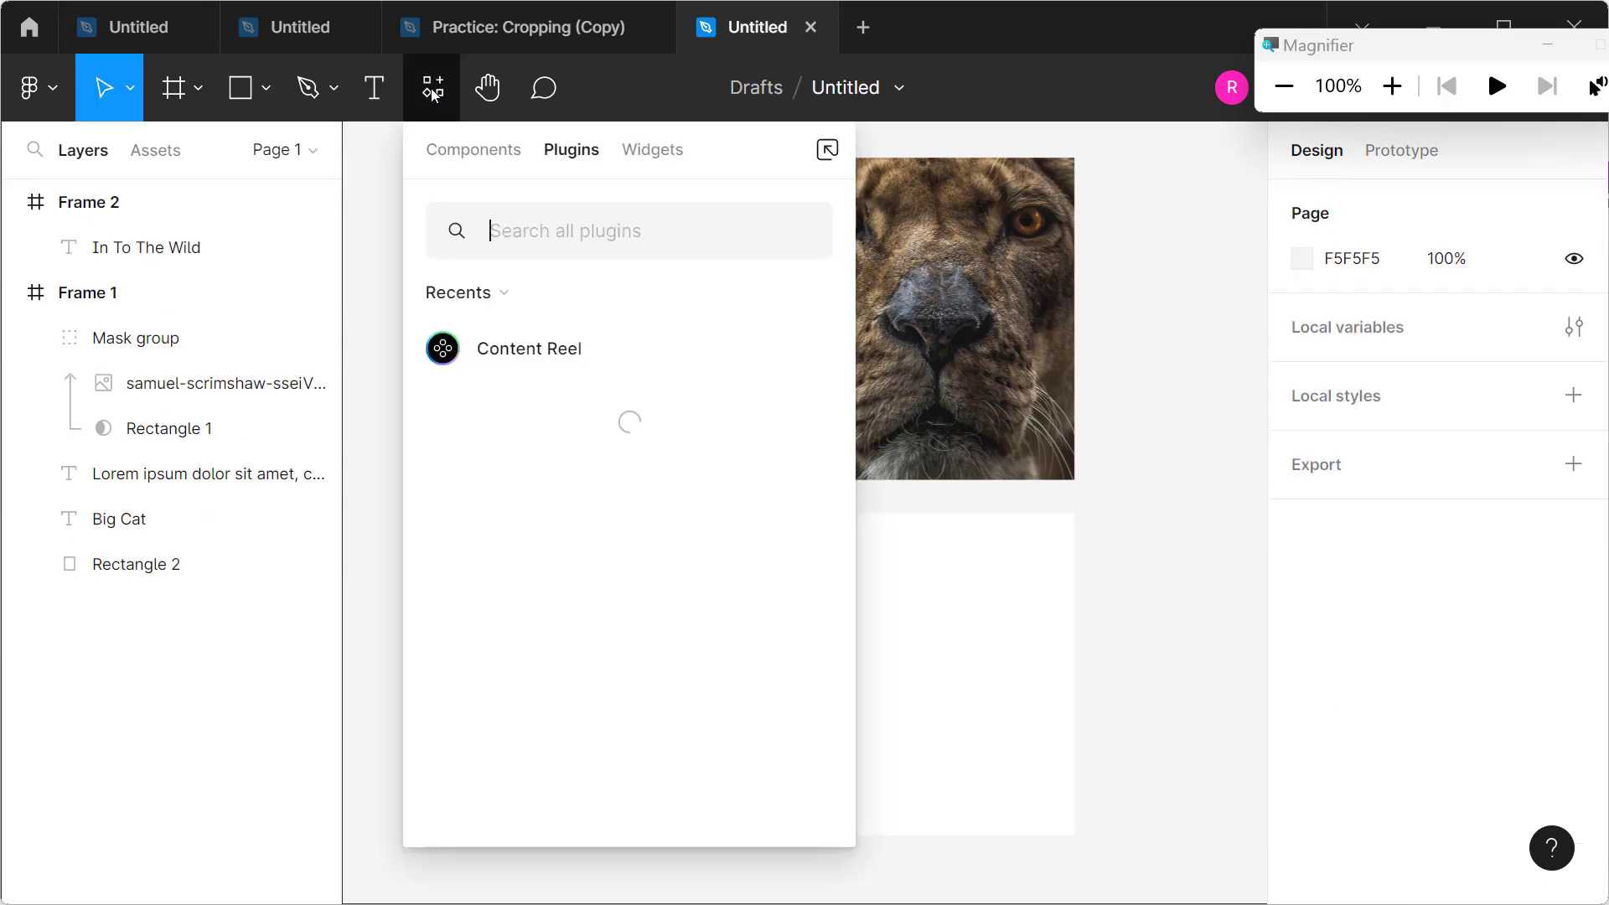
pyautogui.click(564, 352)
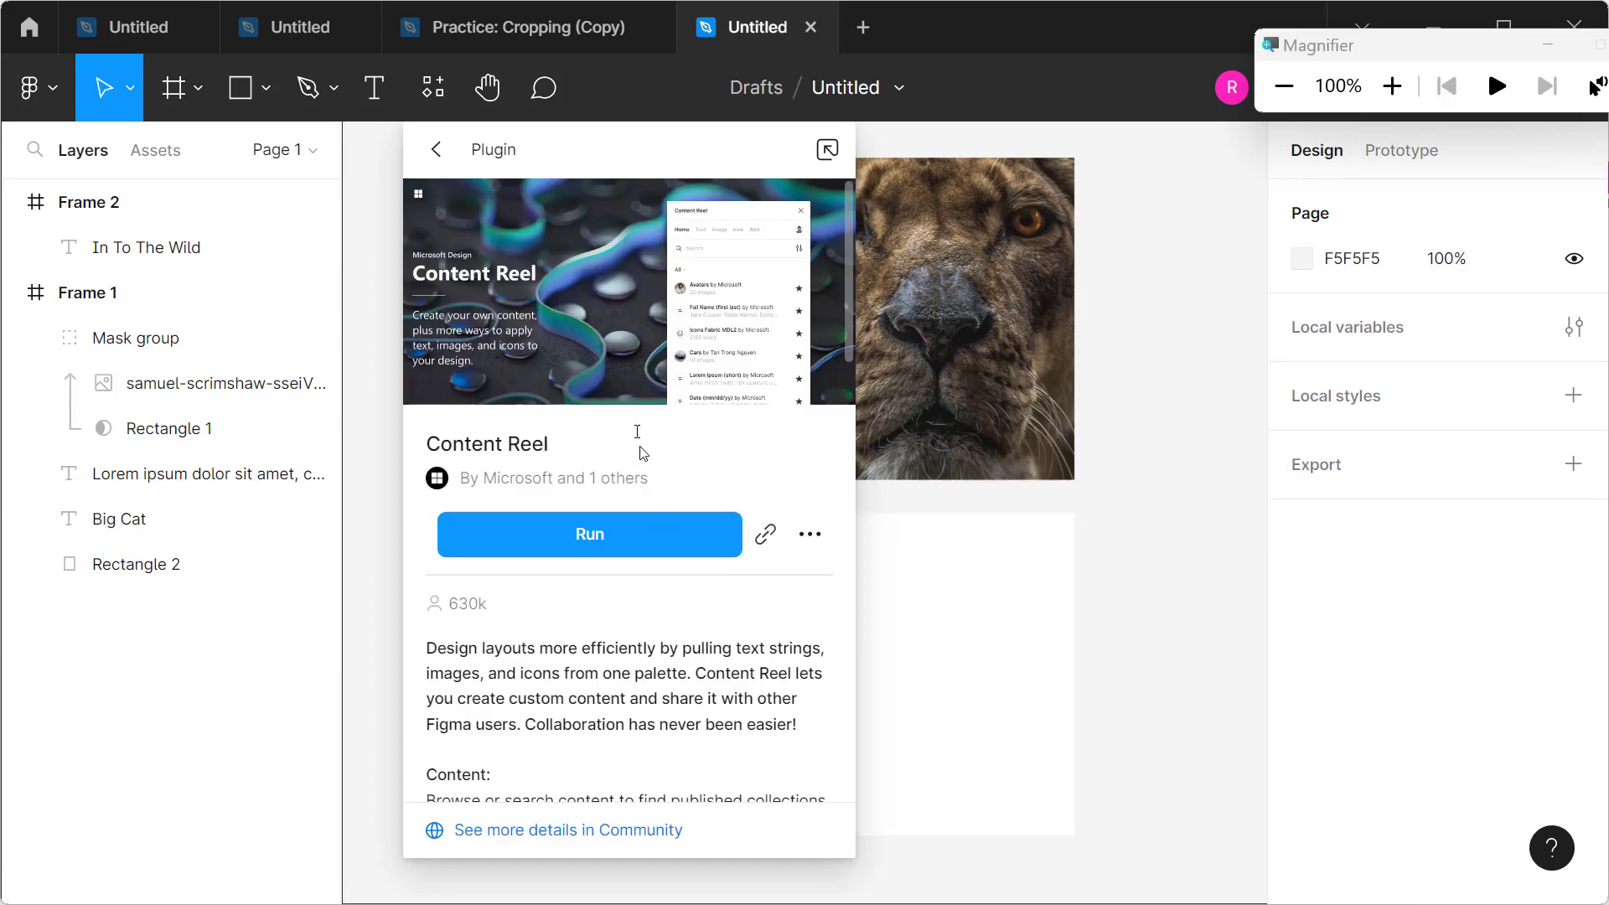
pyautogui.click(614, 543)
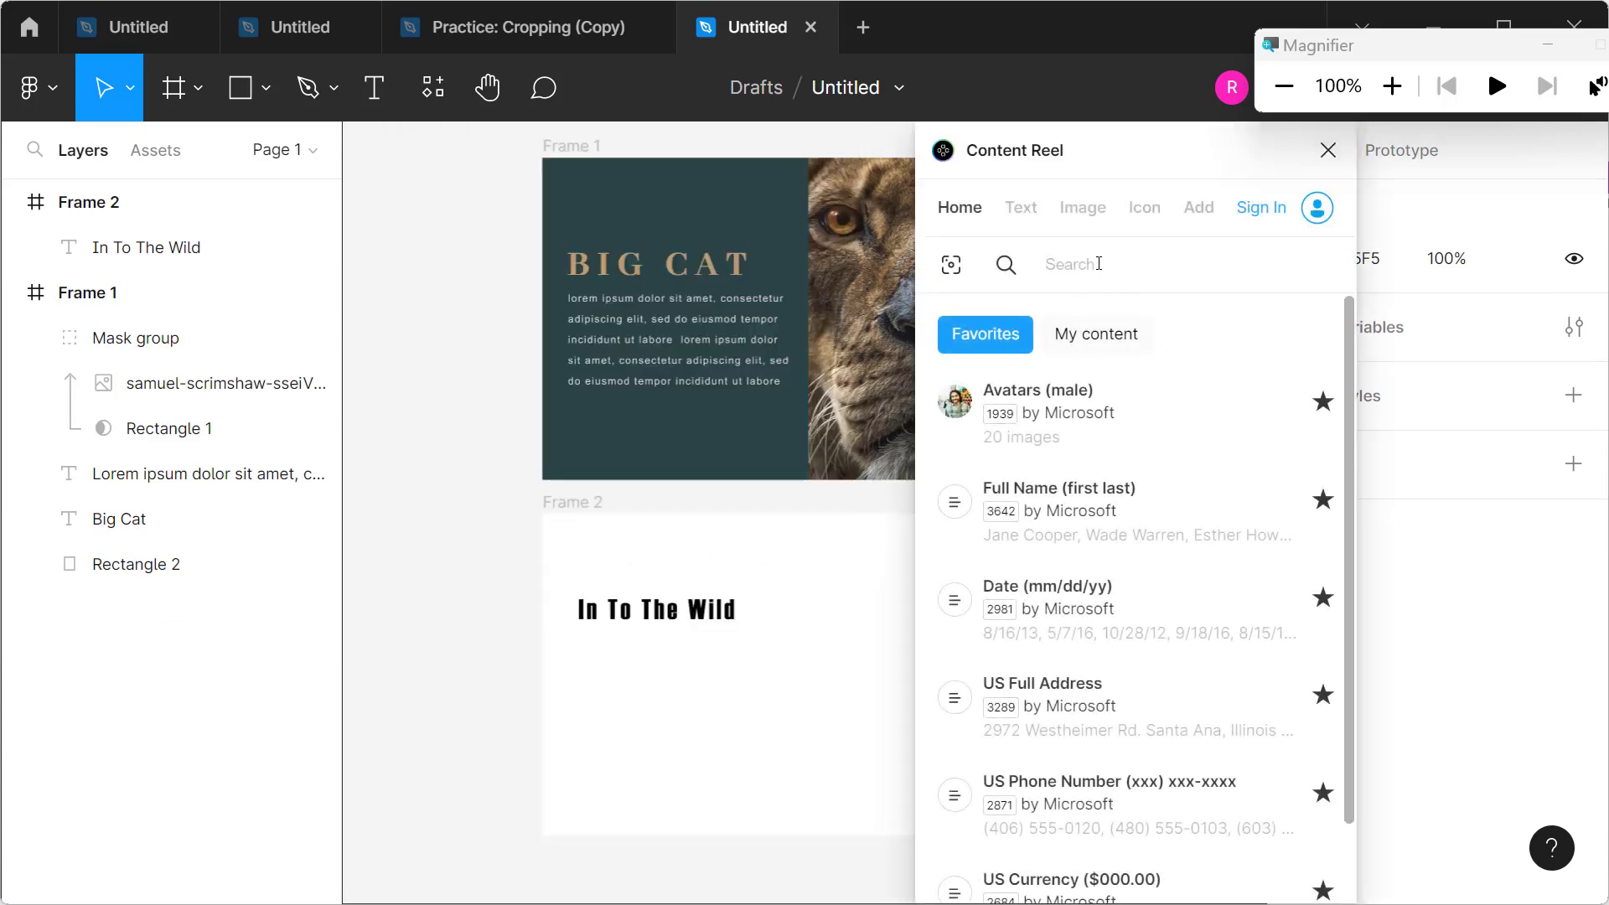
pyautogui.write('lore')
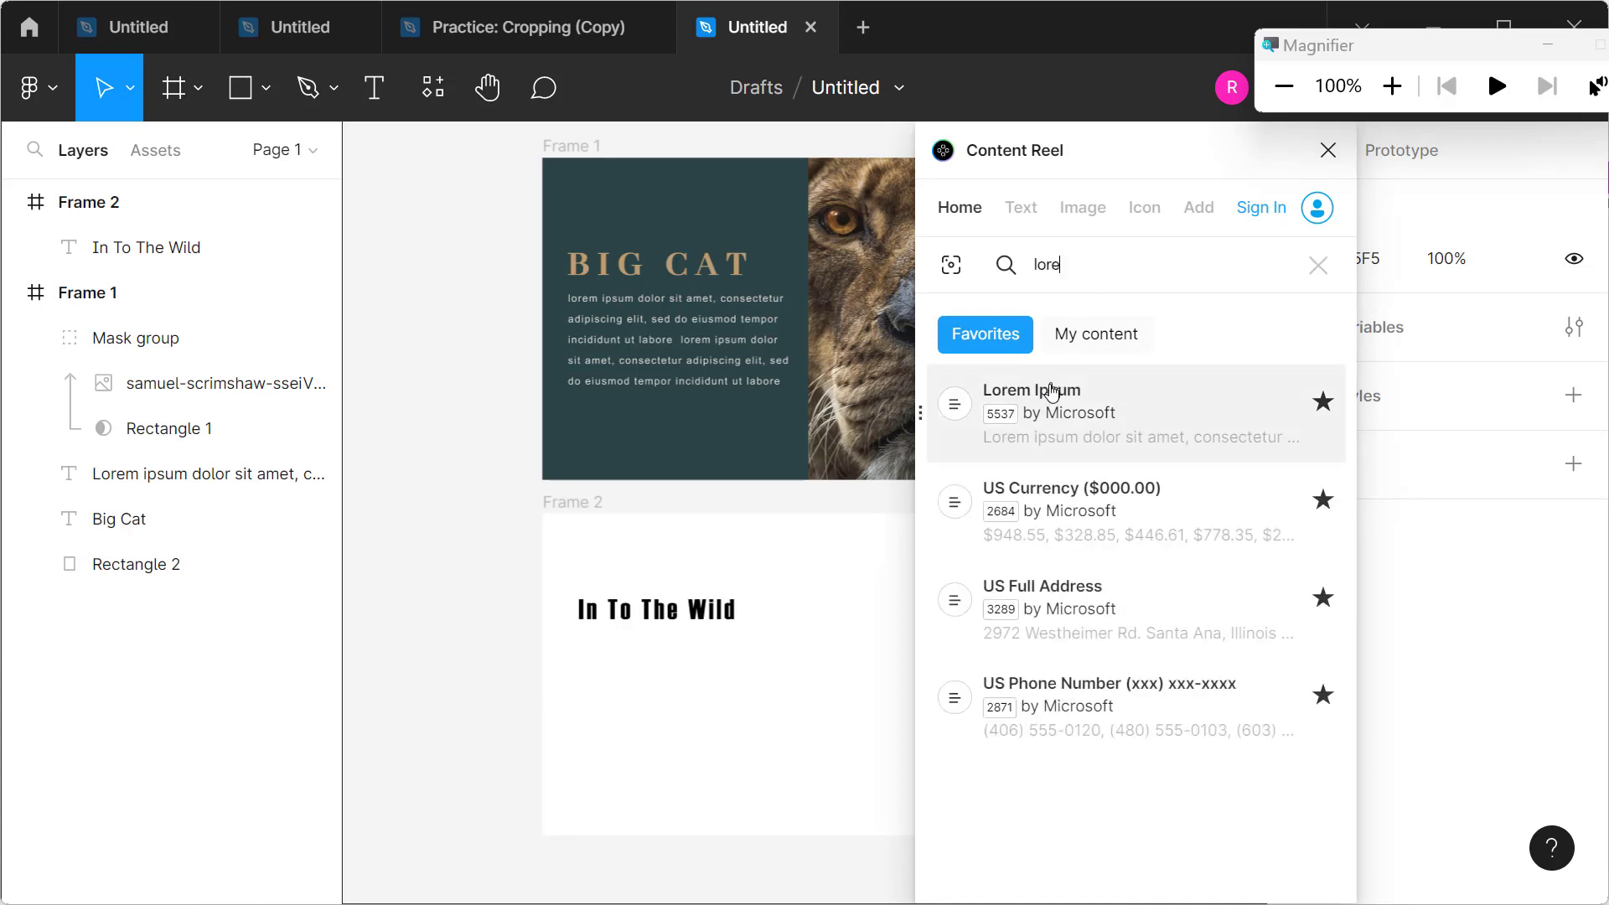
pyautogui.click(1052, 392)
pyautogui.click(243, 293)
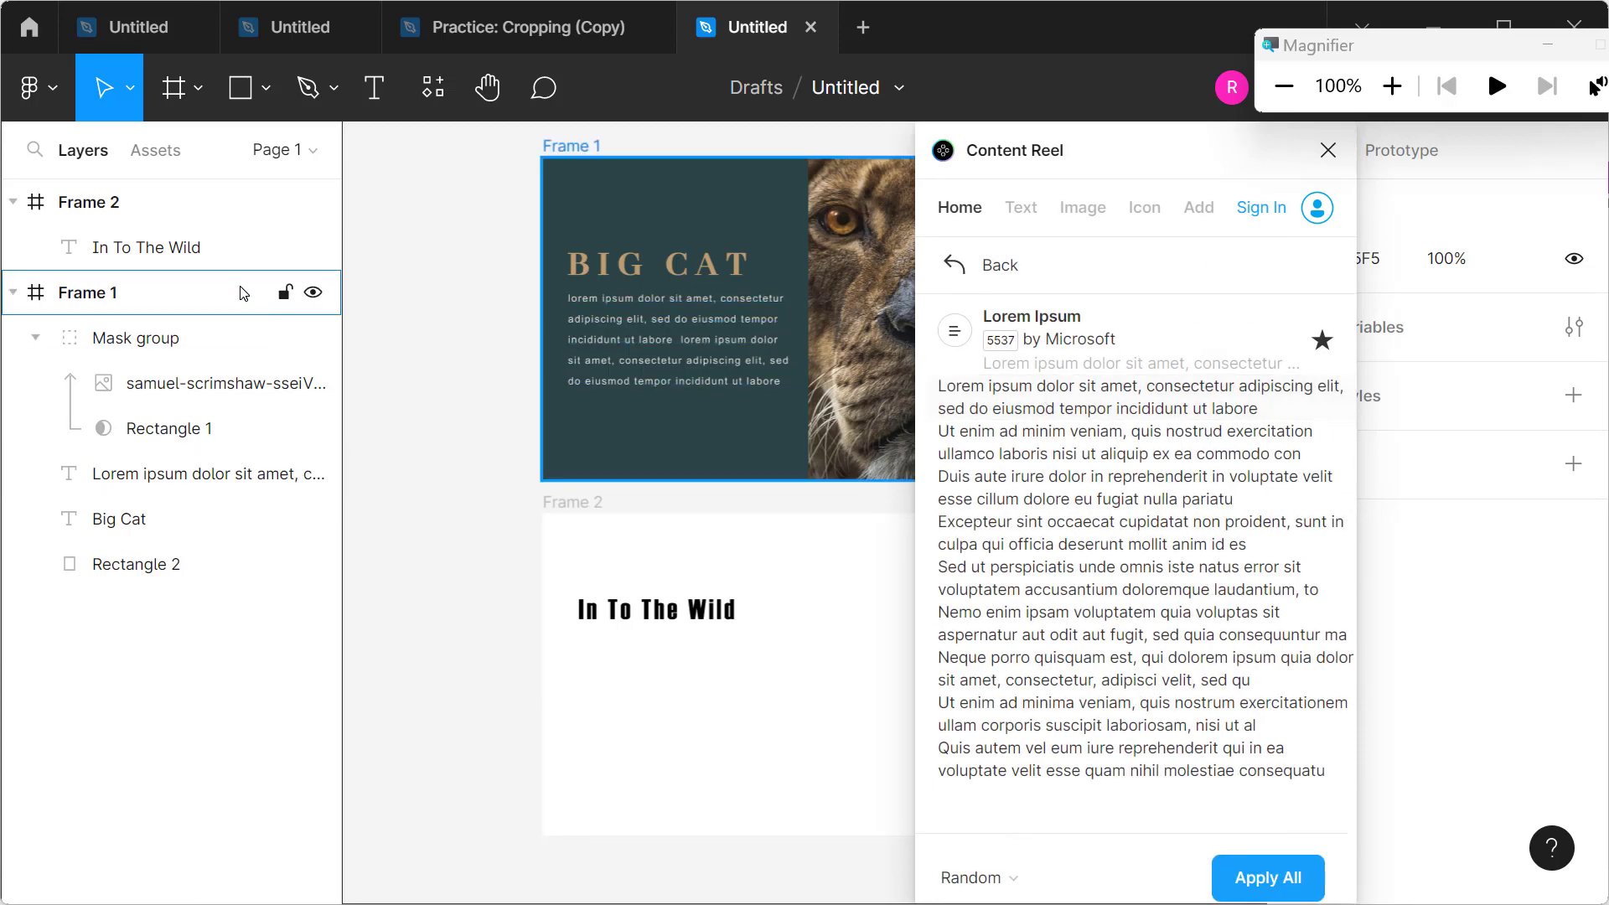
pyautogui.click(374, 86)
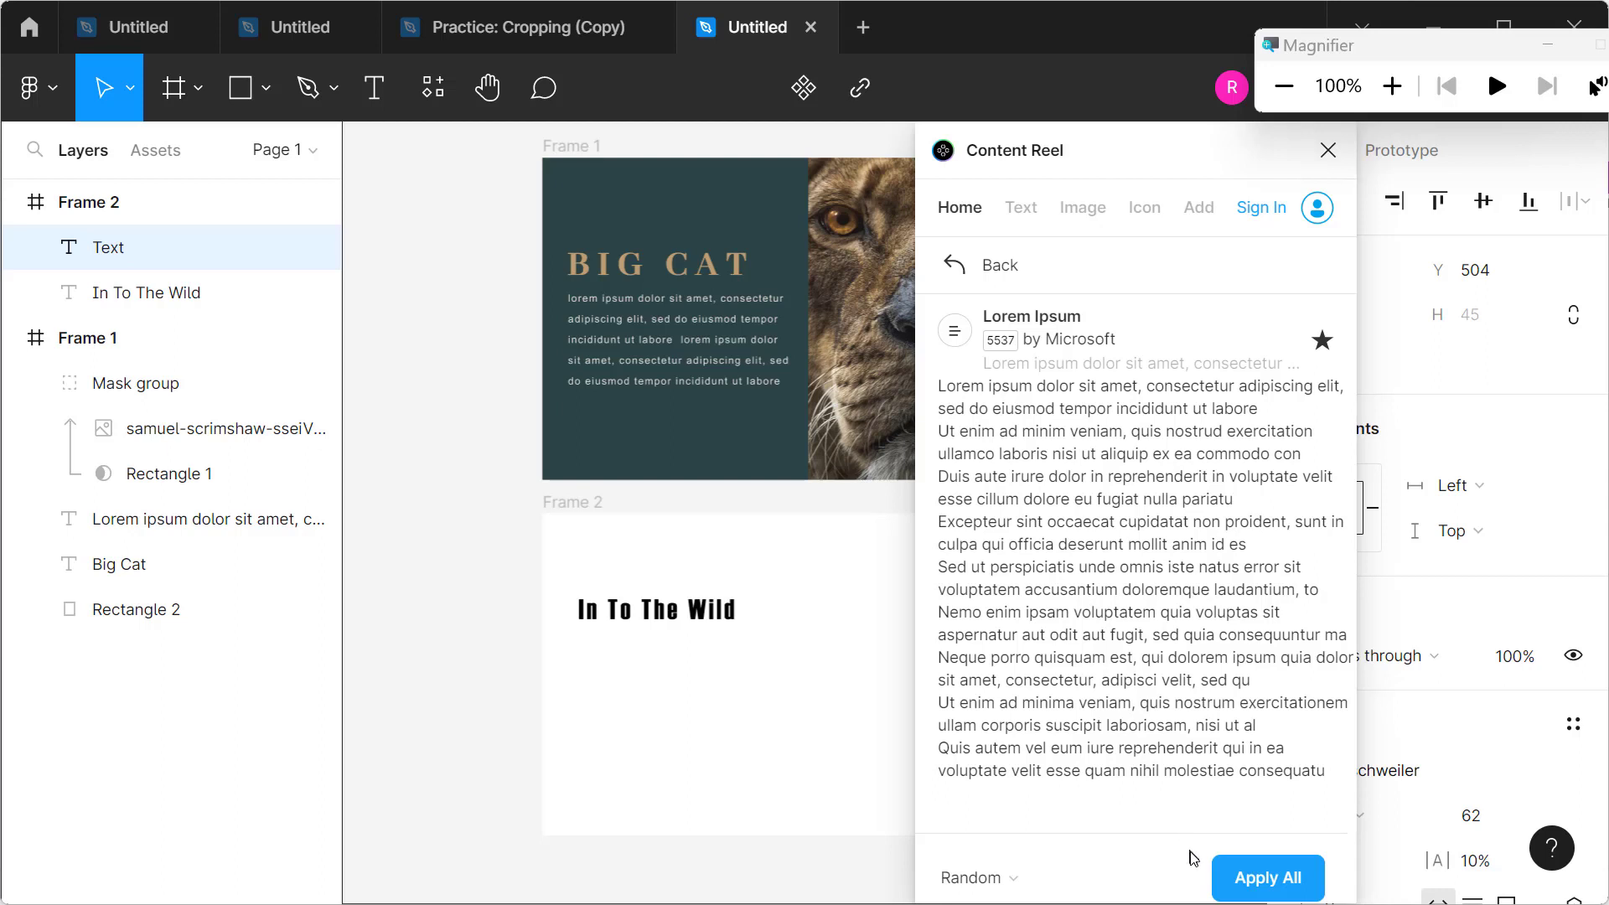
pyautogui.click(1239, 877)
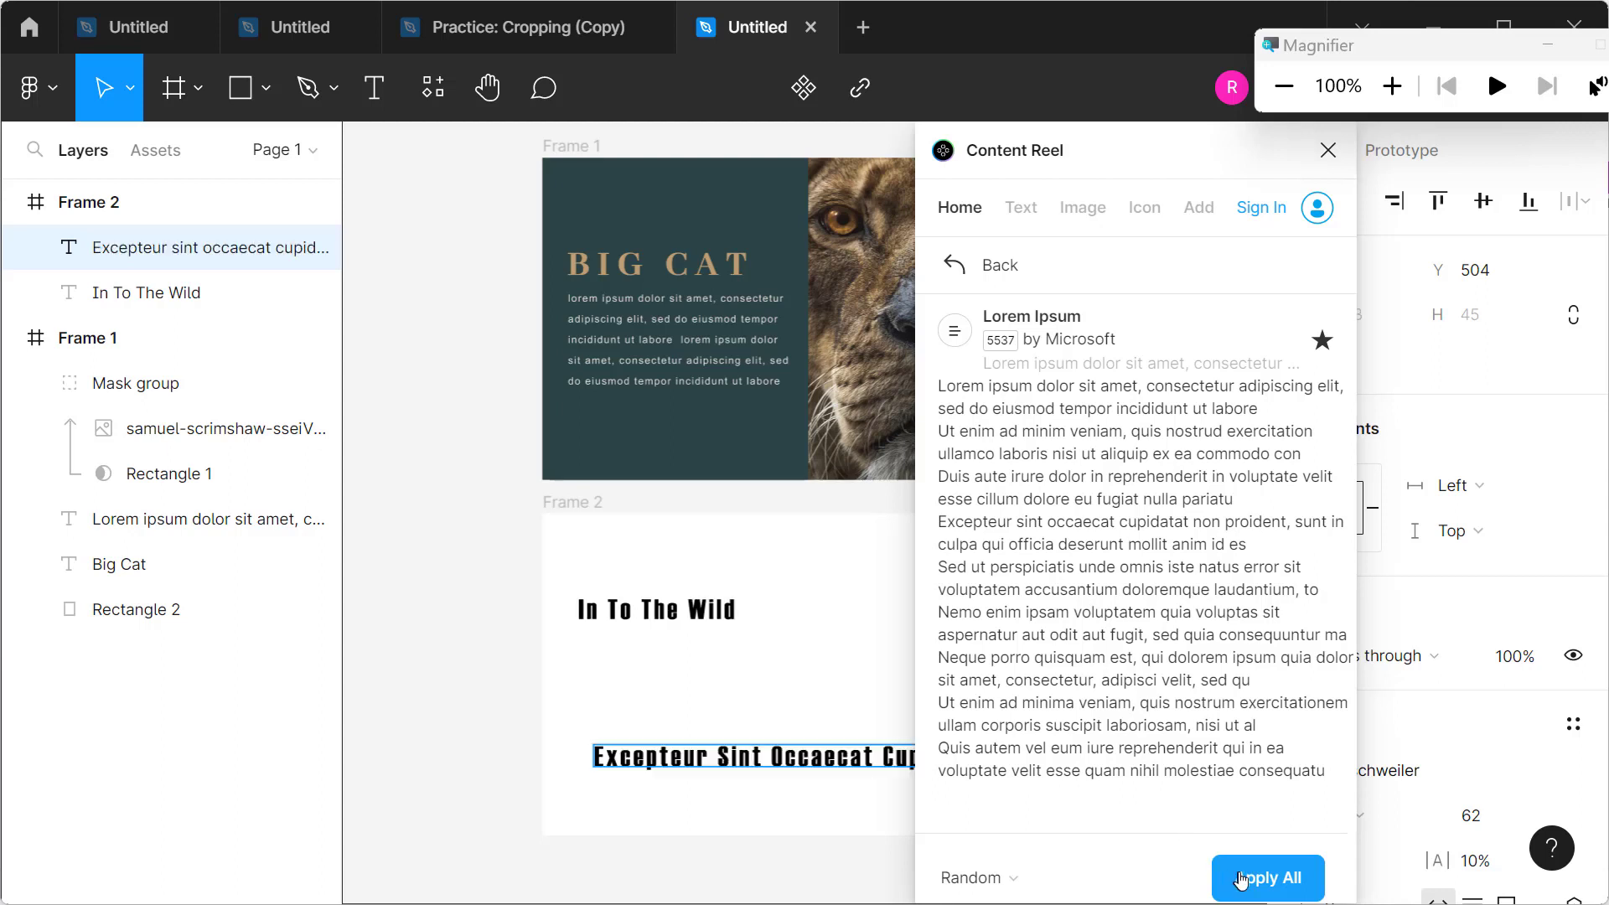
pyautogui.click(1324, 149)
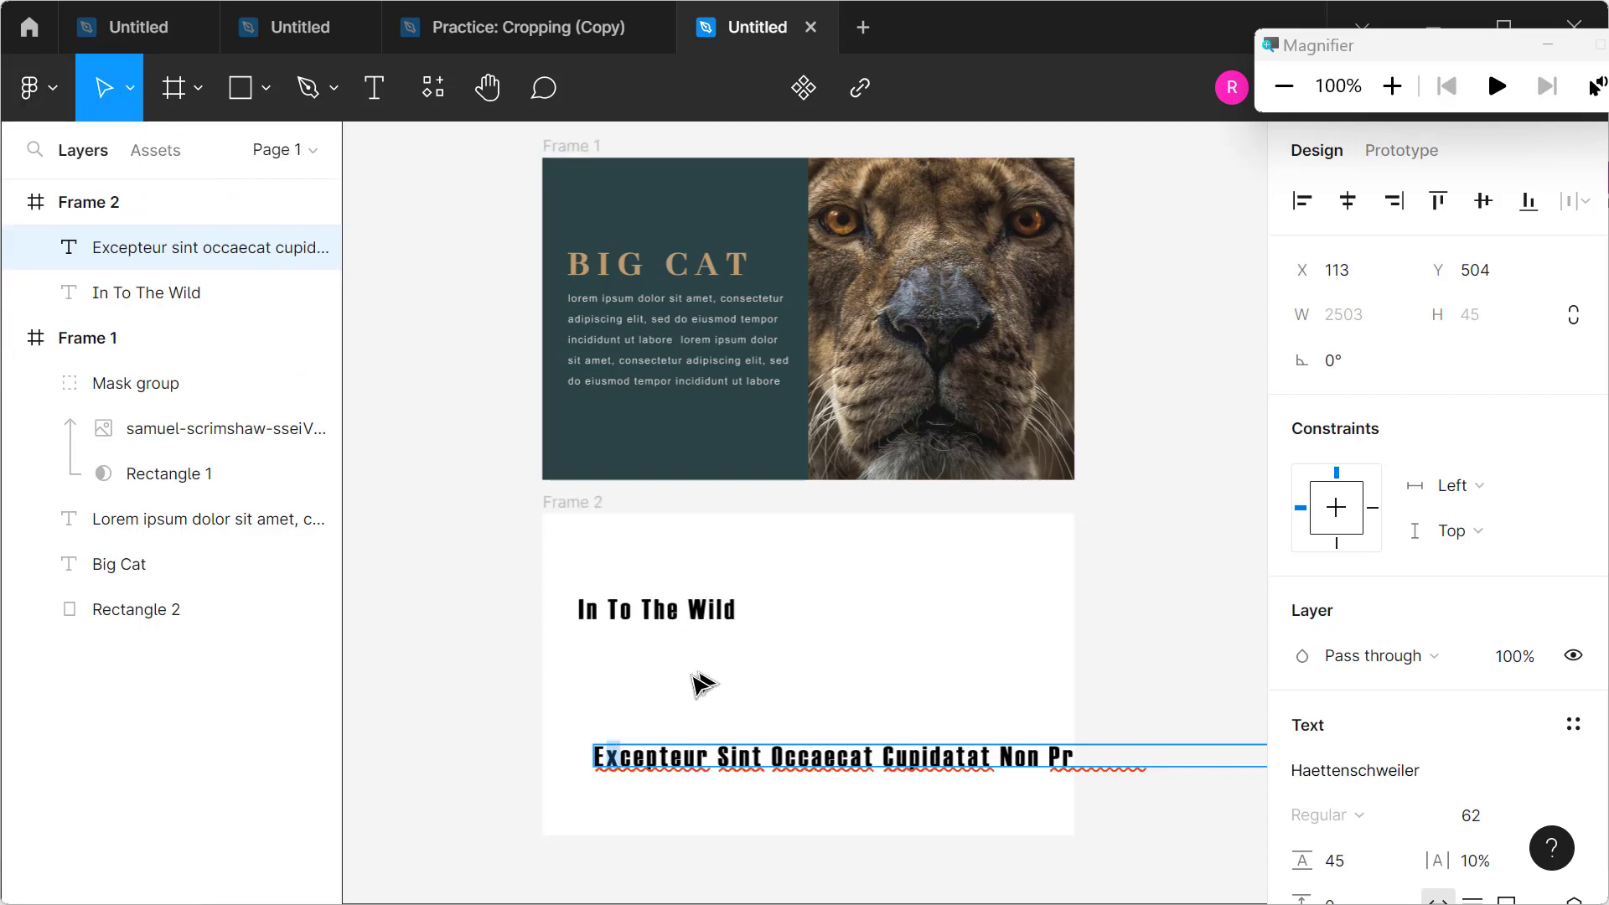
# Step: Move the Excepteur text up under the heading and set it in Arial
pyautogui.press('Escape')
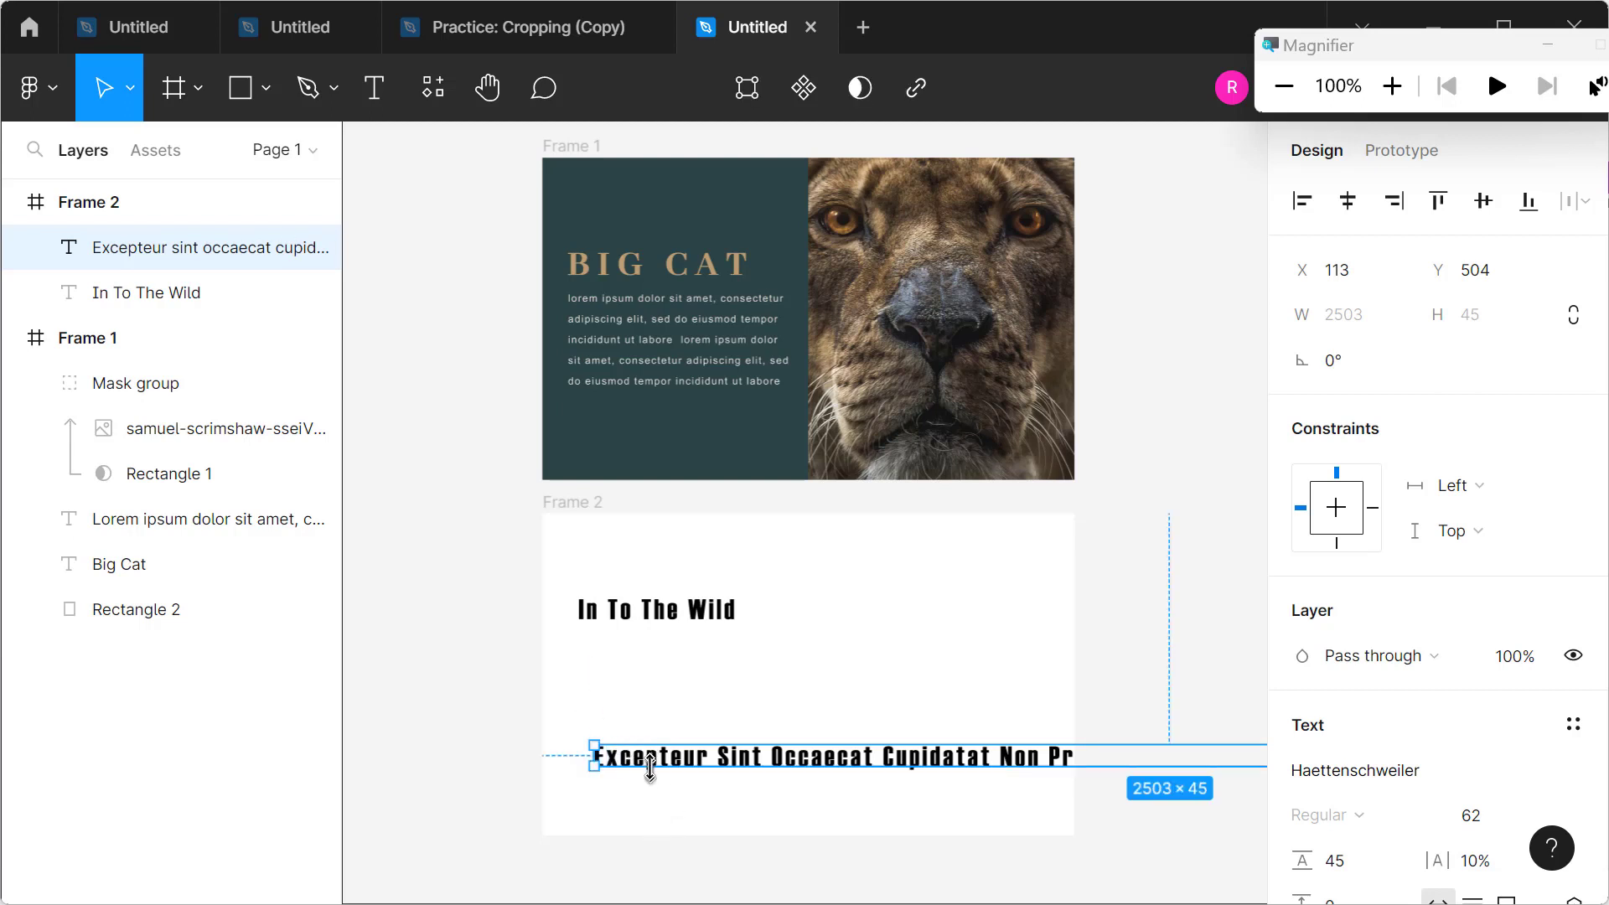
pyautogui.moveTo(656, 764); pyautogui.dragTo(640, 702)
pyautogui.doubleClick(640, 702)
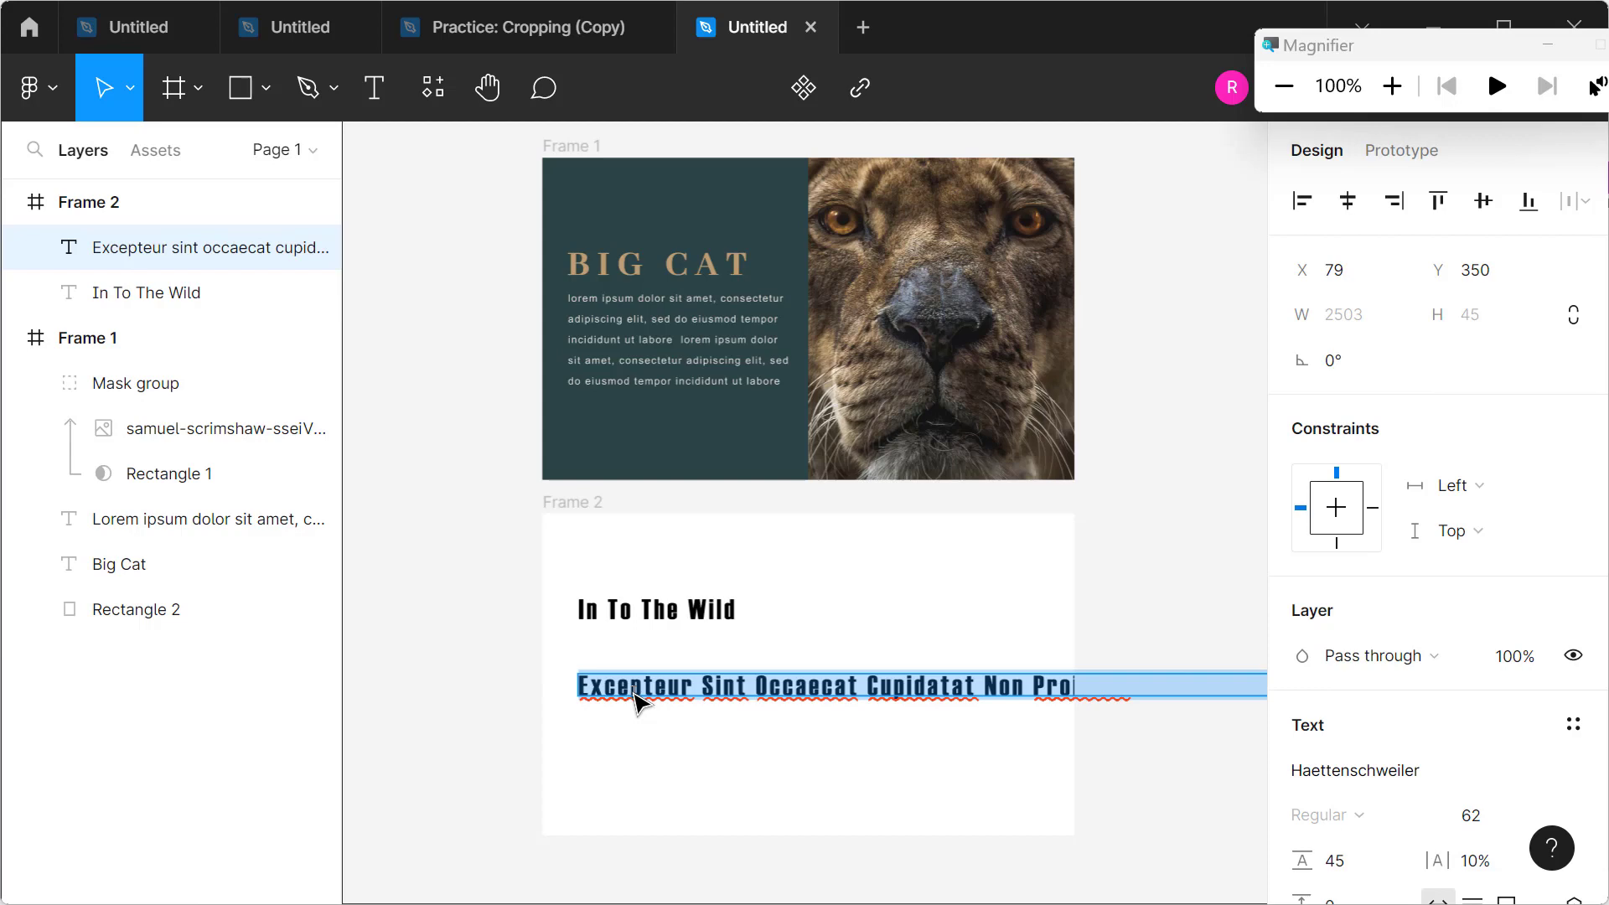
pyautogui.click(1358, 771)
pyautogui.scroll(5, 1142, 550)
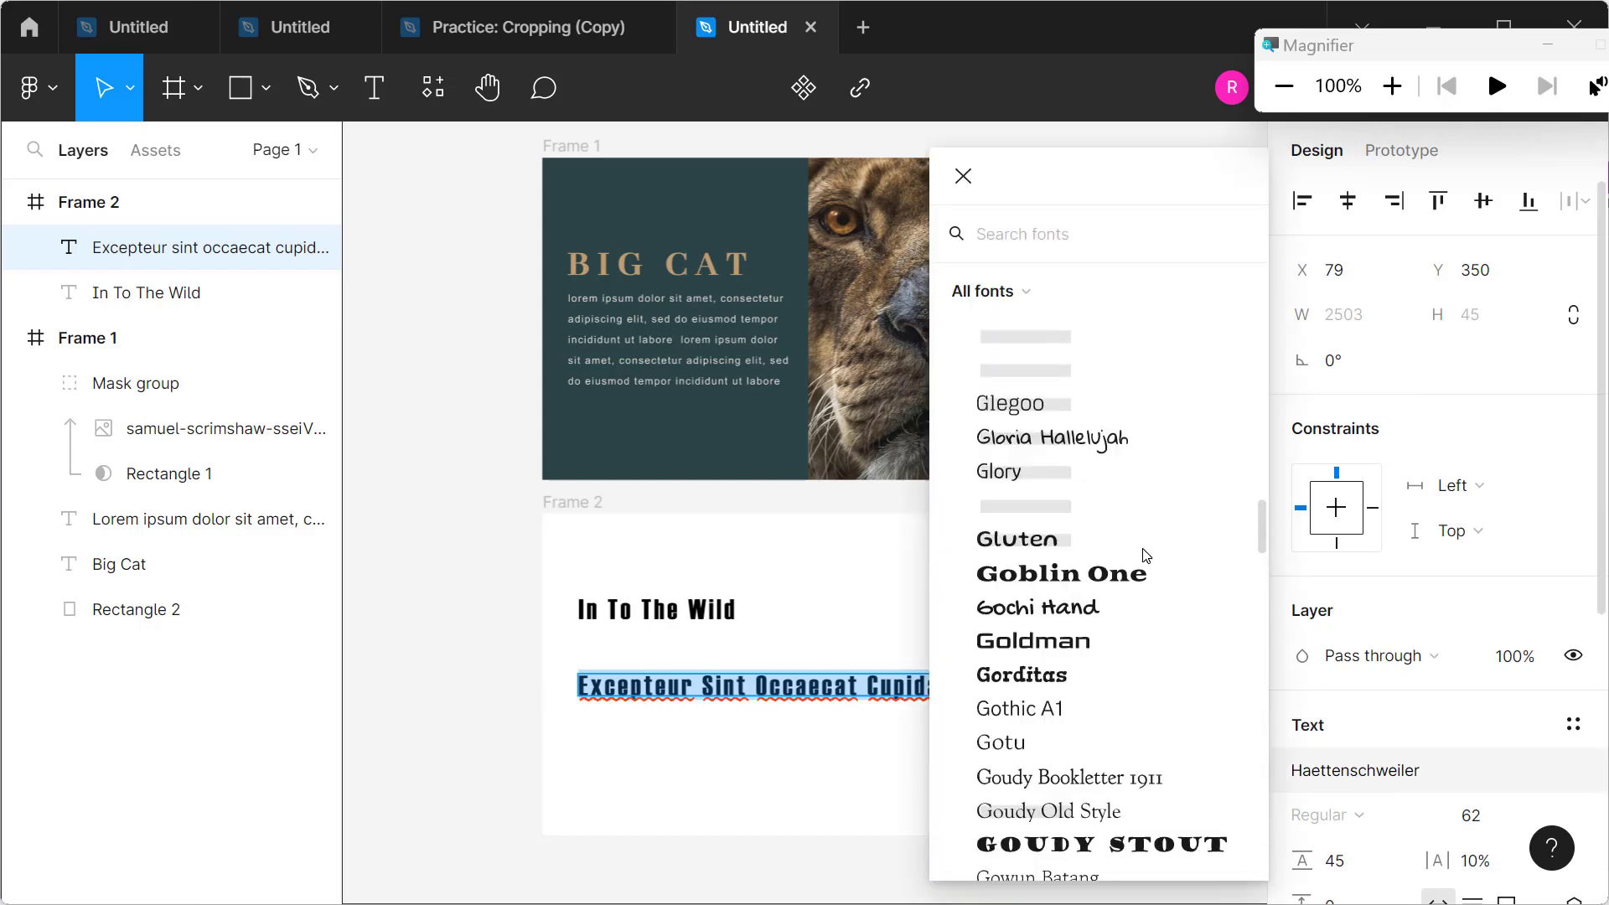
pyautogui.scroll(5, 1095, 344)
pyautogui.write('a')
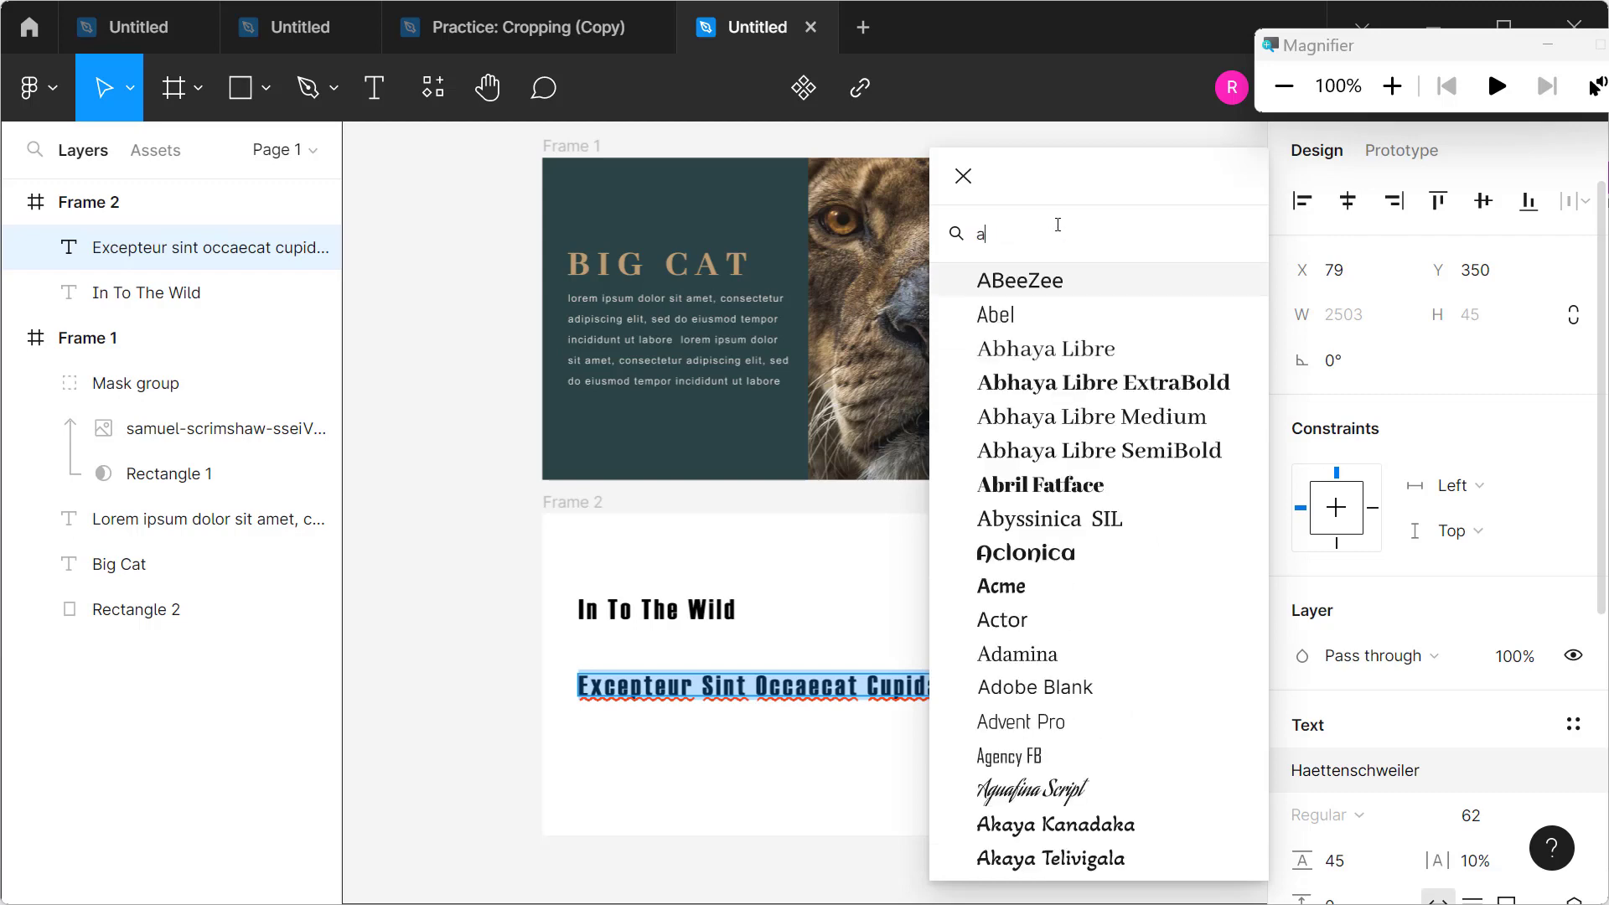
pyautogui.write('ri')
pyautogui.click(1042, 280)
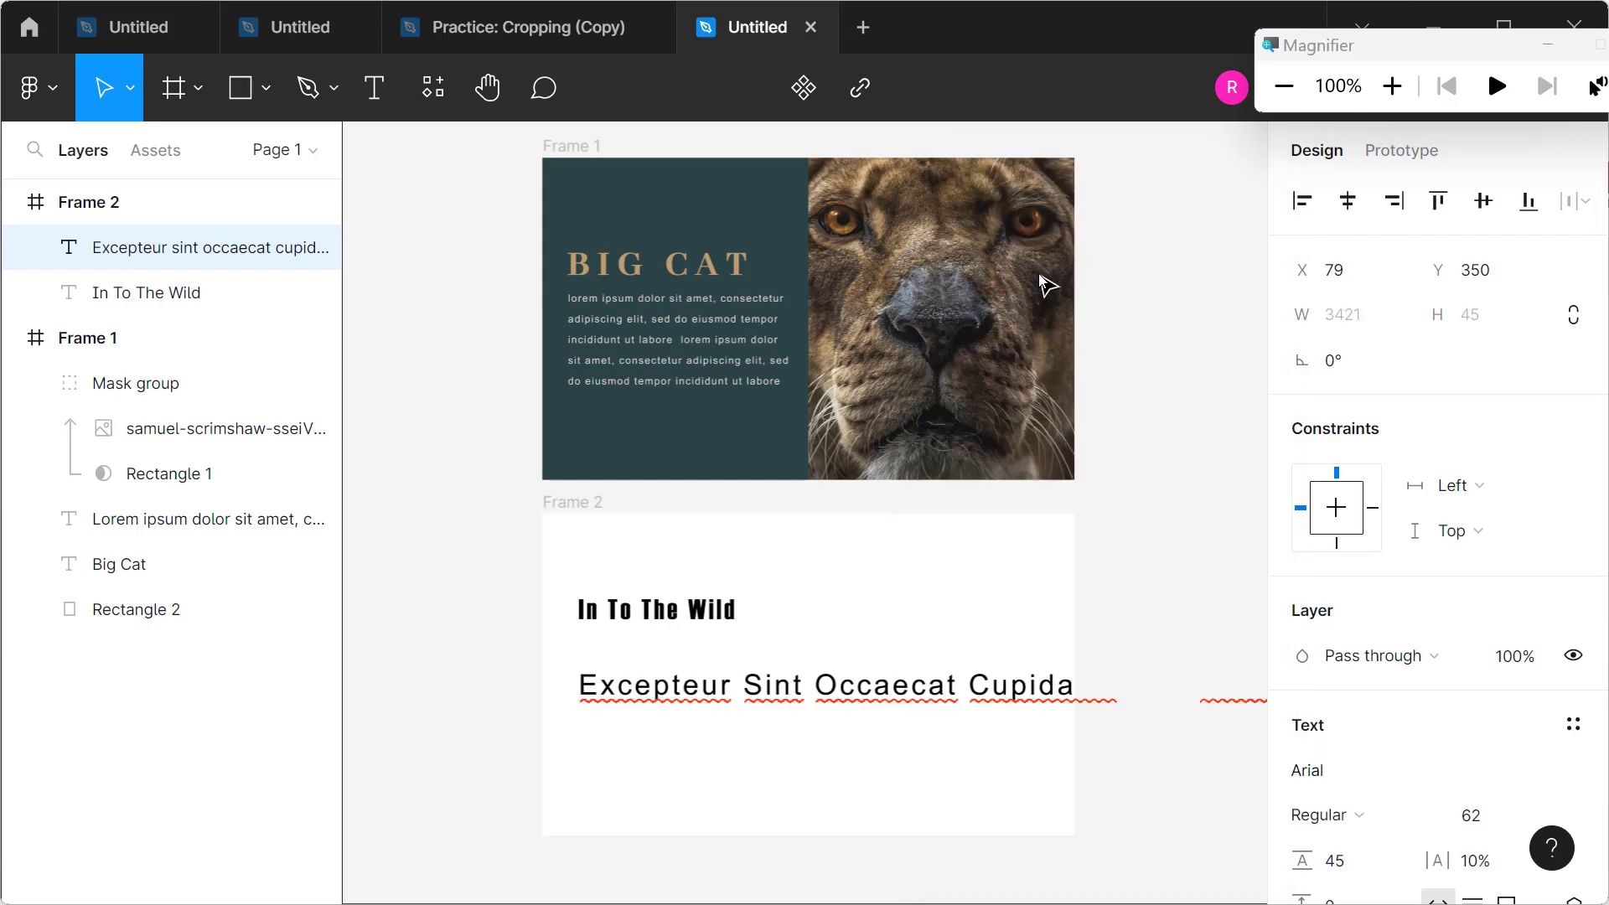
# Step: Set the Excepteur line's font size to 22
pyautogui.press('Return')
pyautogui.doubleClick(948, 693)
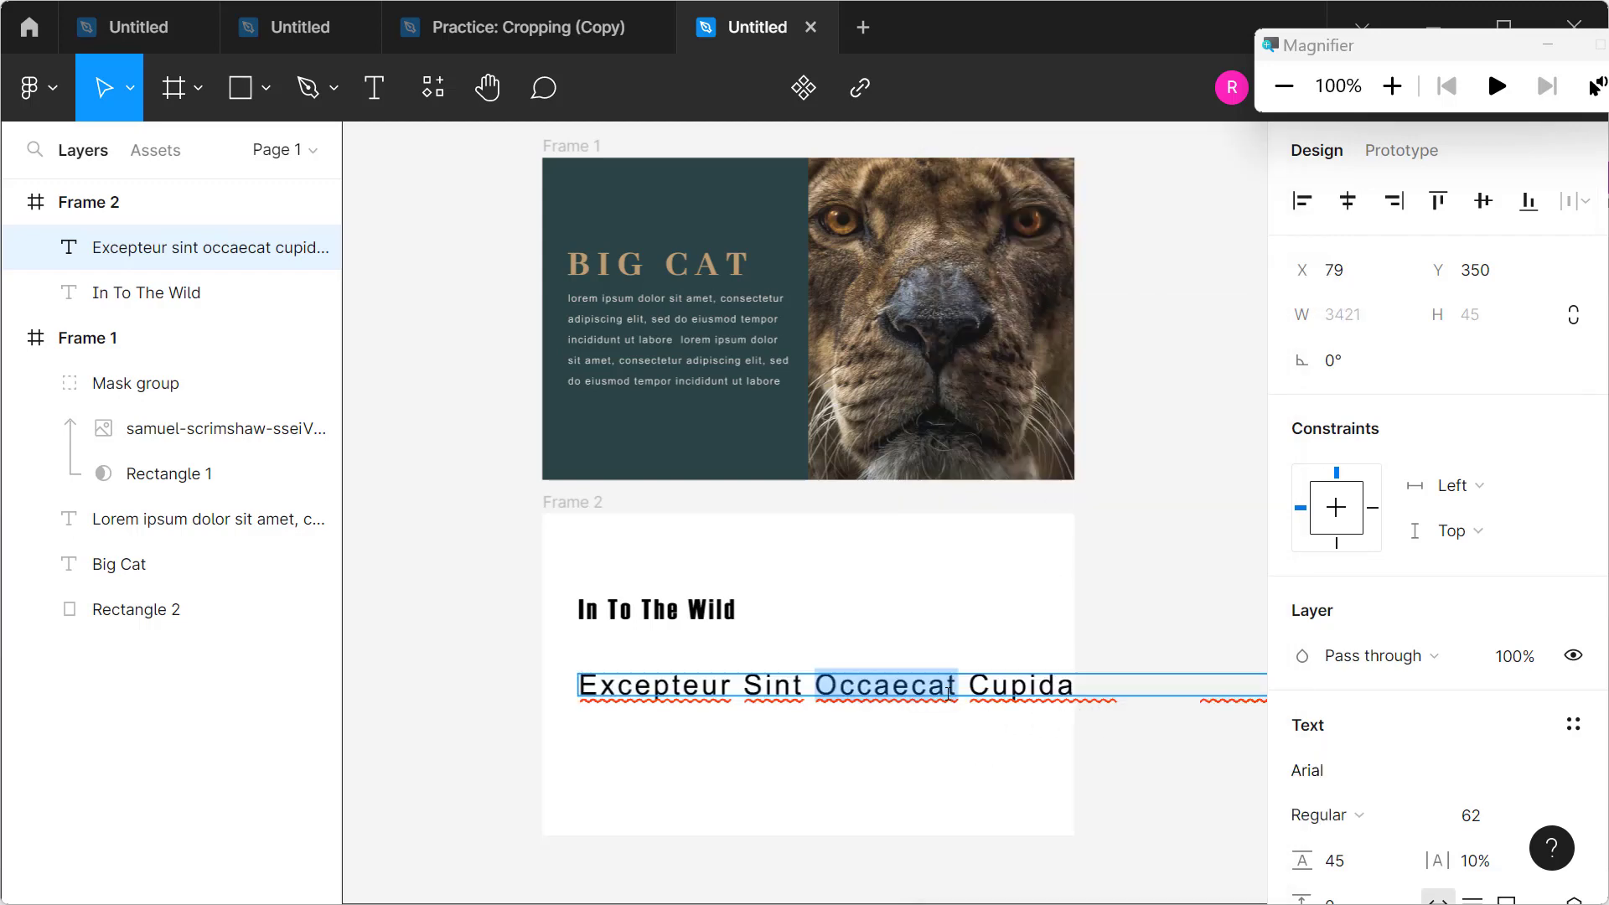
pyautogui.tripleClick(948, 692)
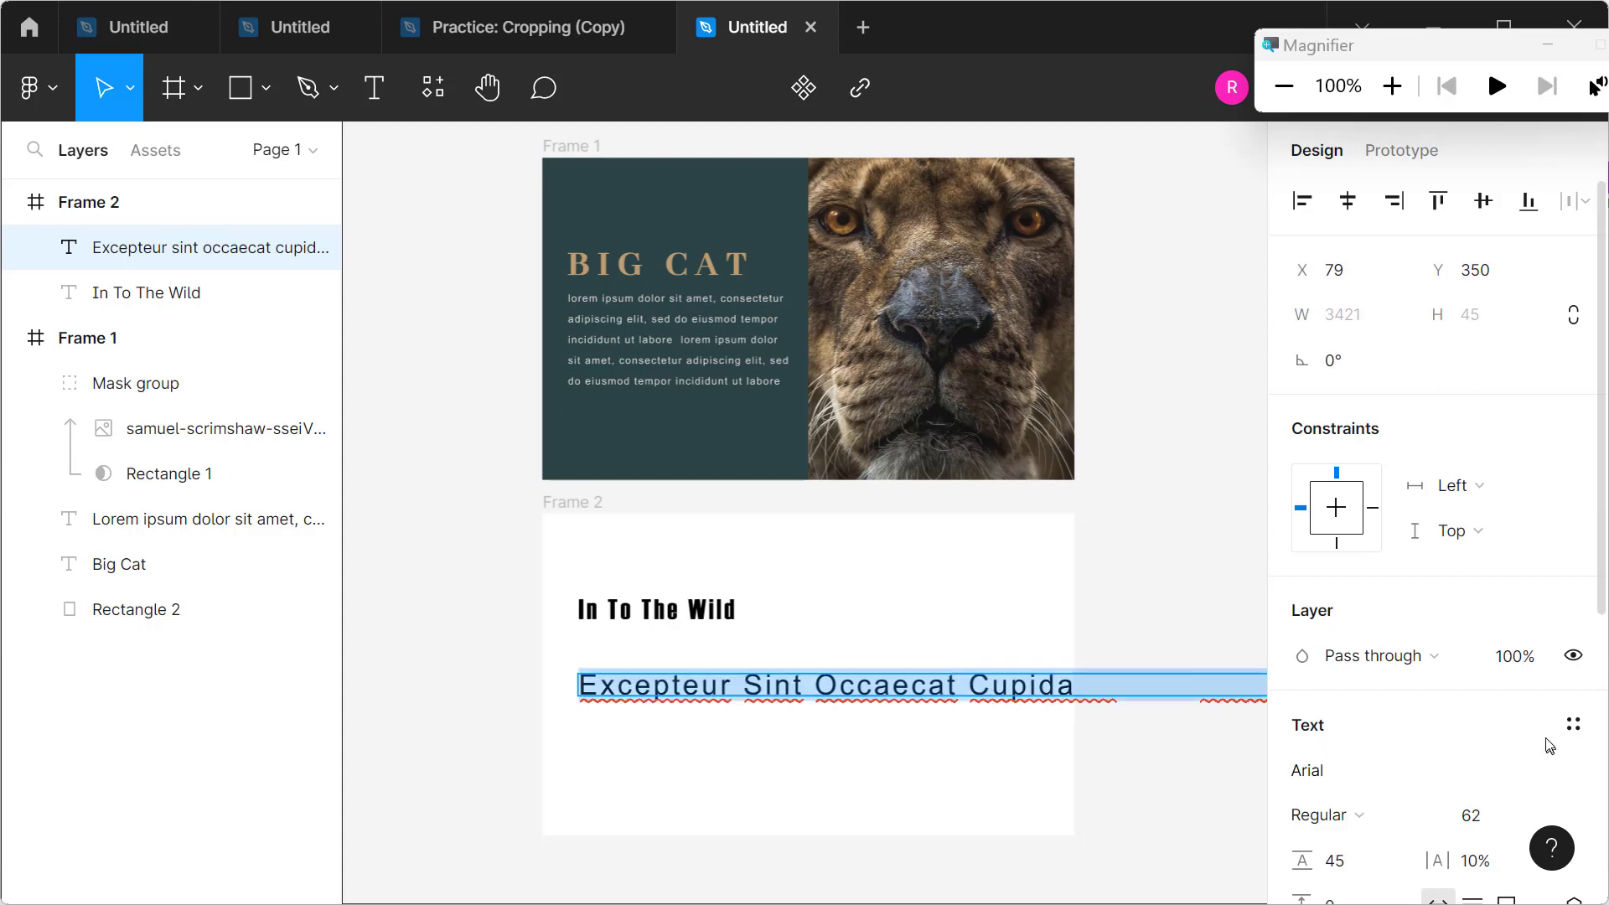
pyautogui.click(1490, 819)
pyautogui.write('22')
pyautogui.press('Return')
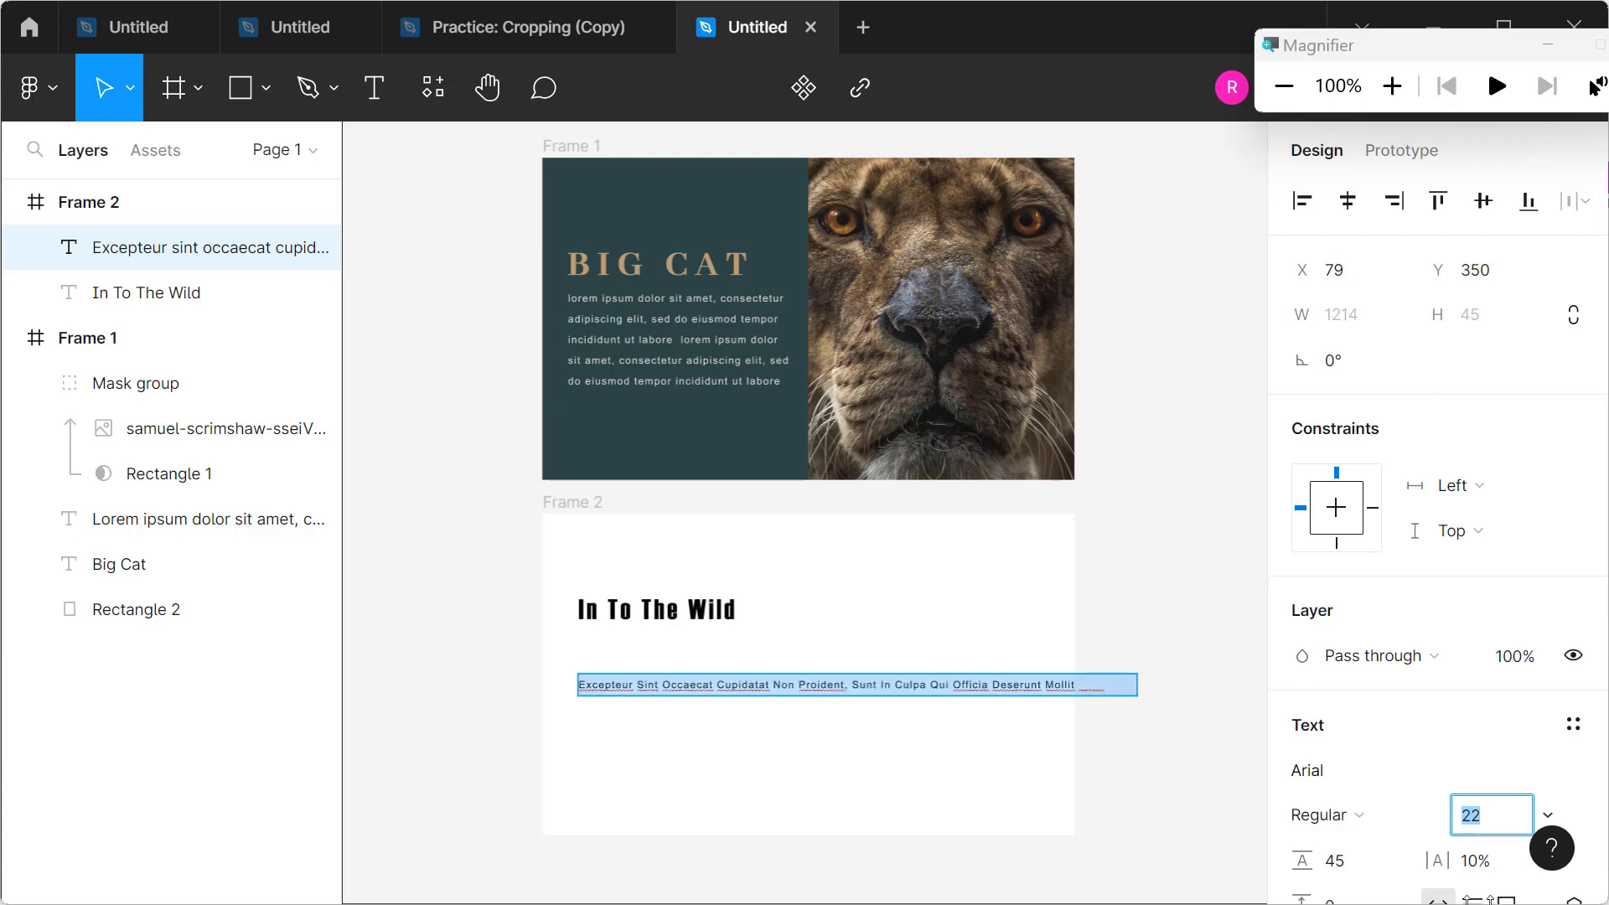
# Step: Make the Excepteur text box 200 tall and narrow it so the text wraps
pyautogui.click(788, 694)
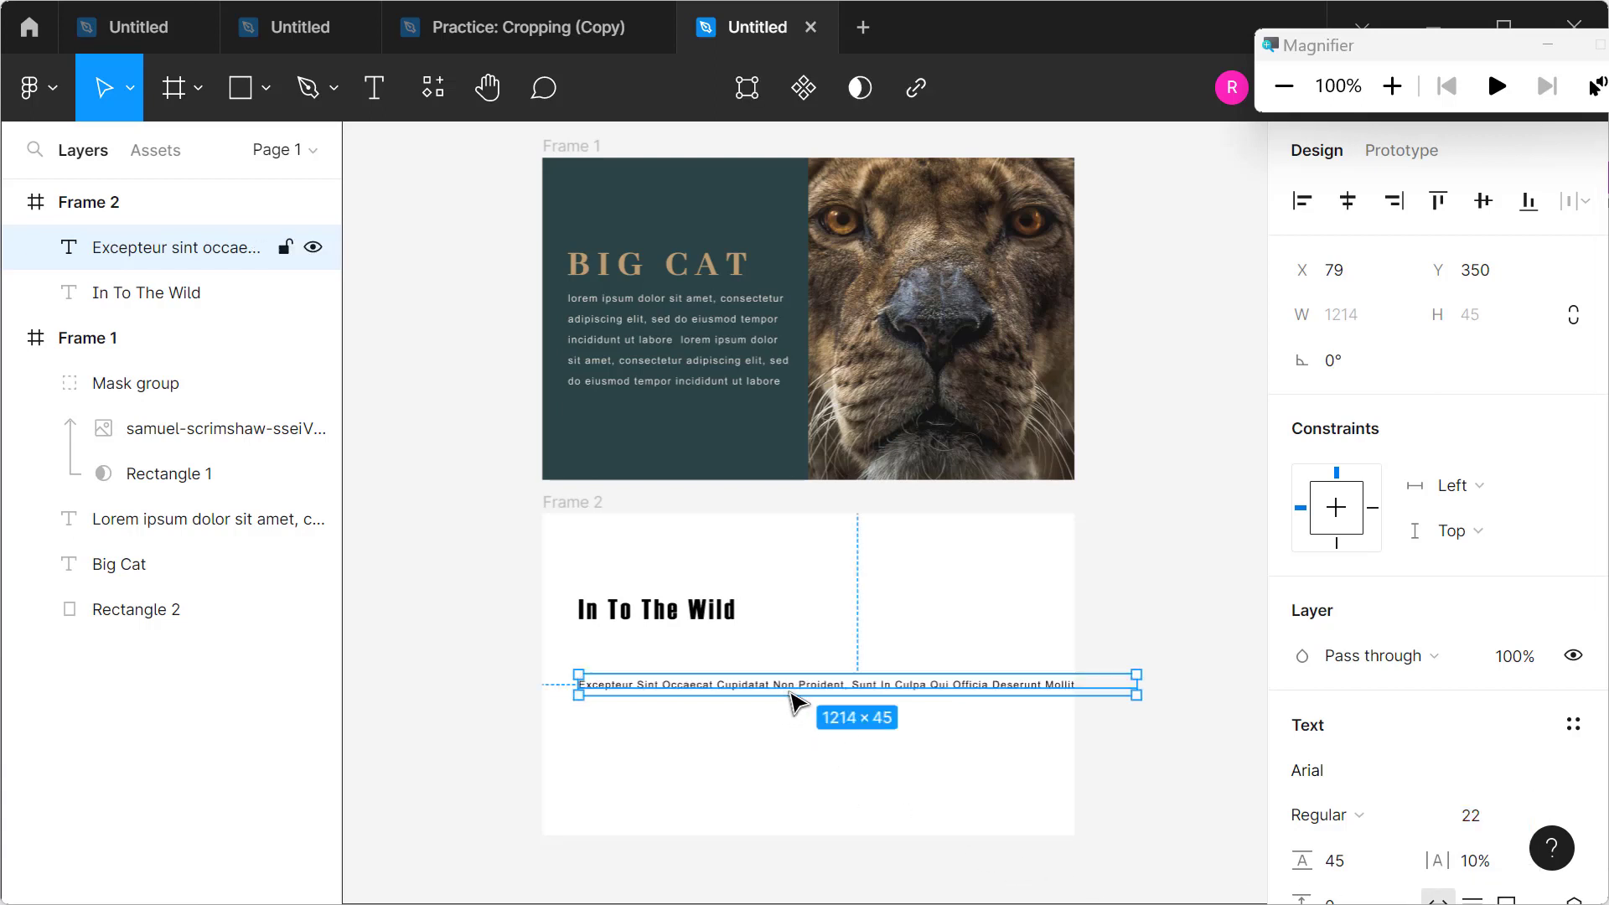
pyautogui.click(801, 712)
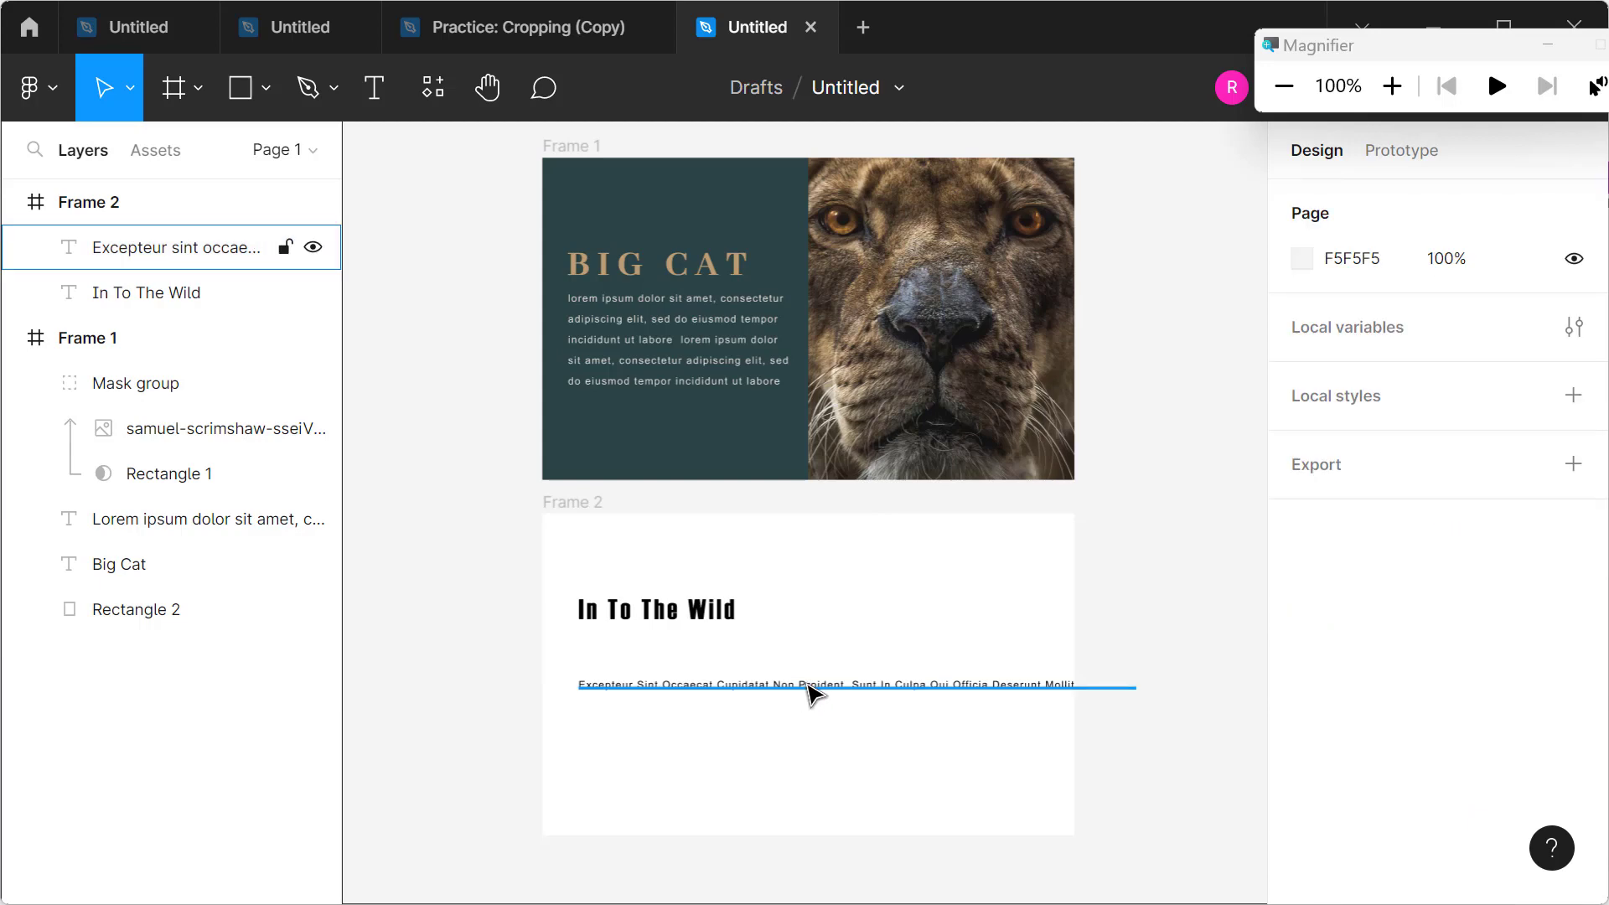
pyautogui.click(811, 694)
pyautogui.moveTo(806, 695); pyautogui.dragTo(806, 767)
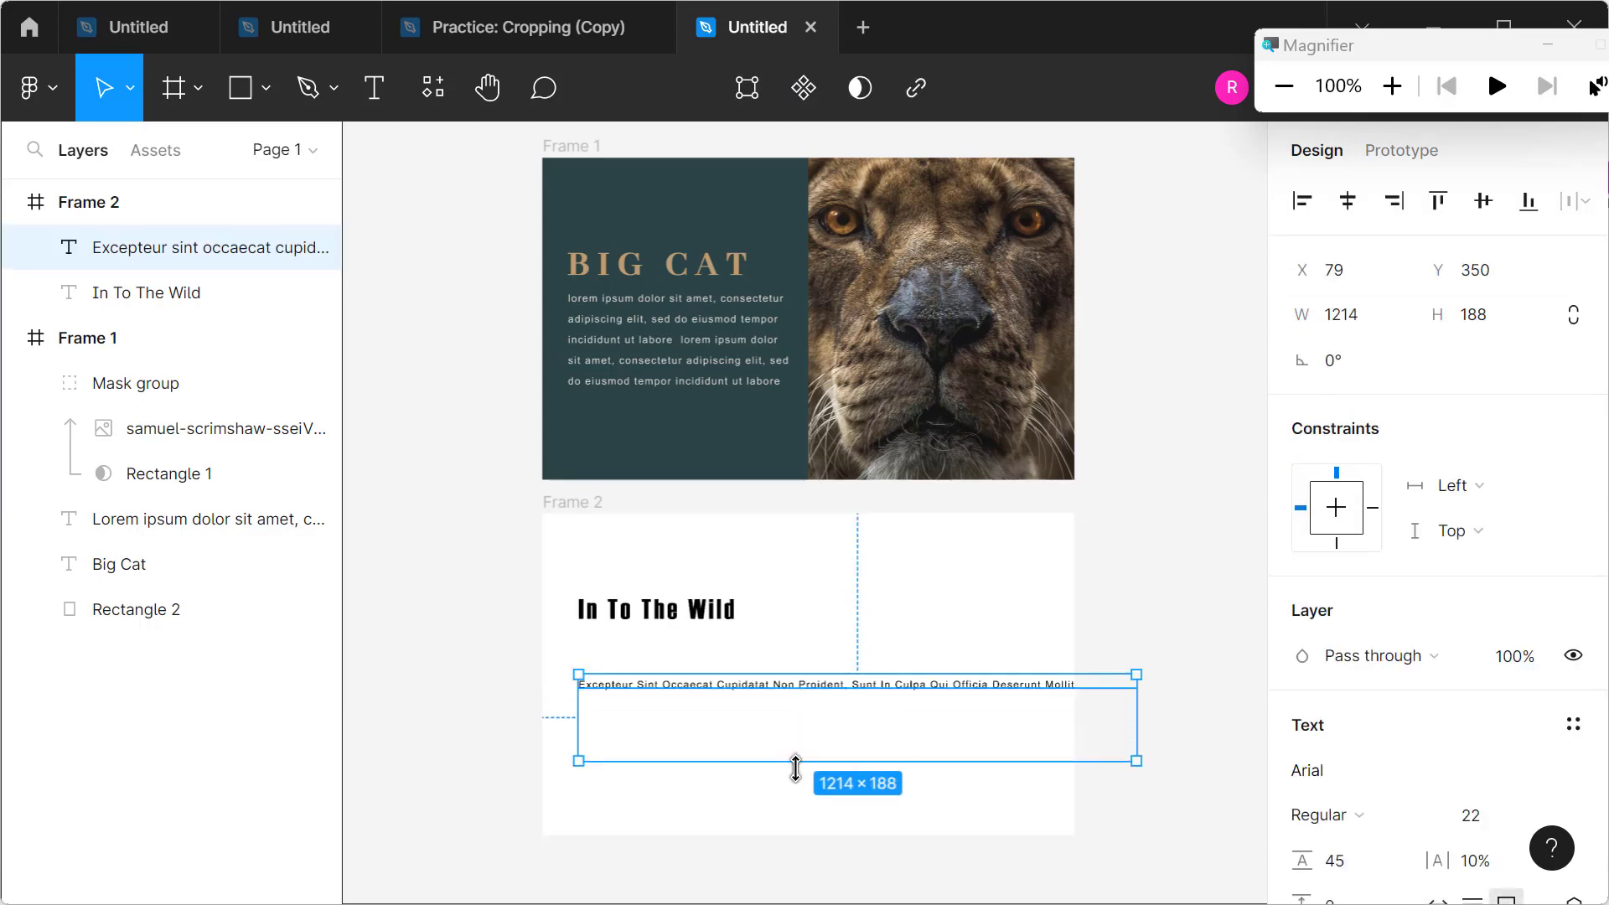
pyautogui.moveTo(1138, 736); pyautogui.dragTo(801, 742)
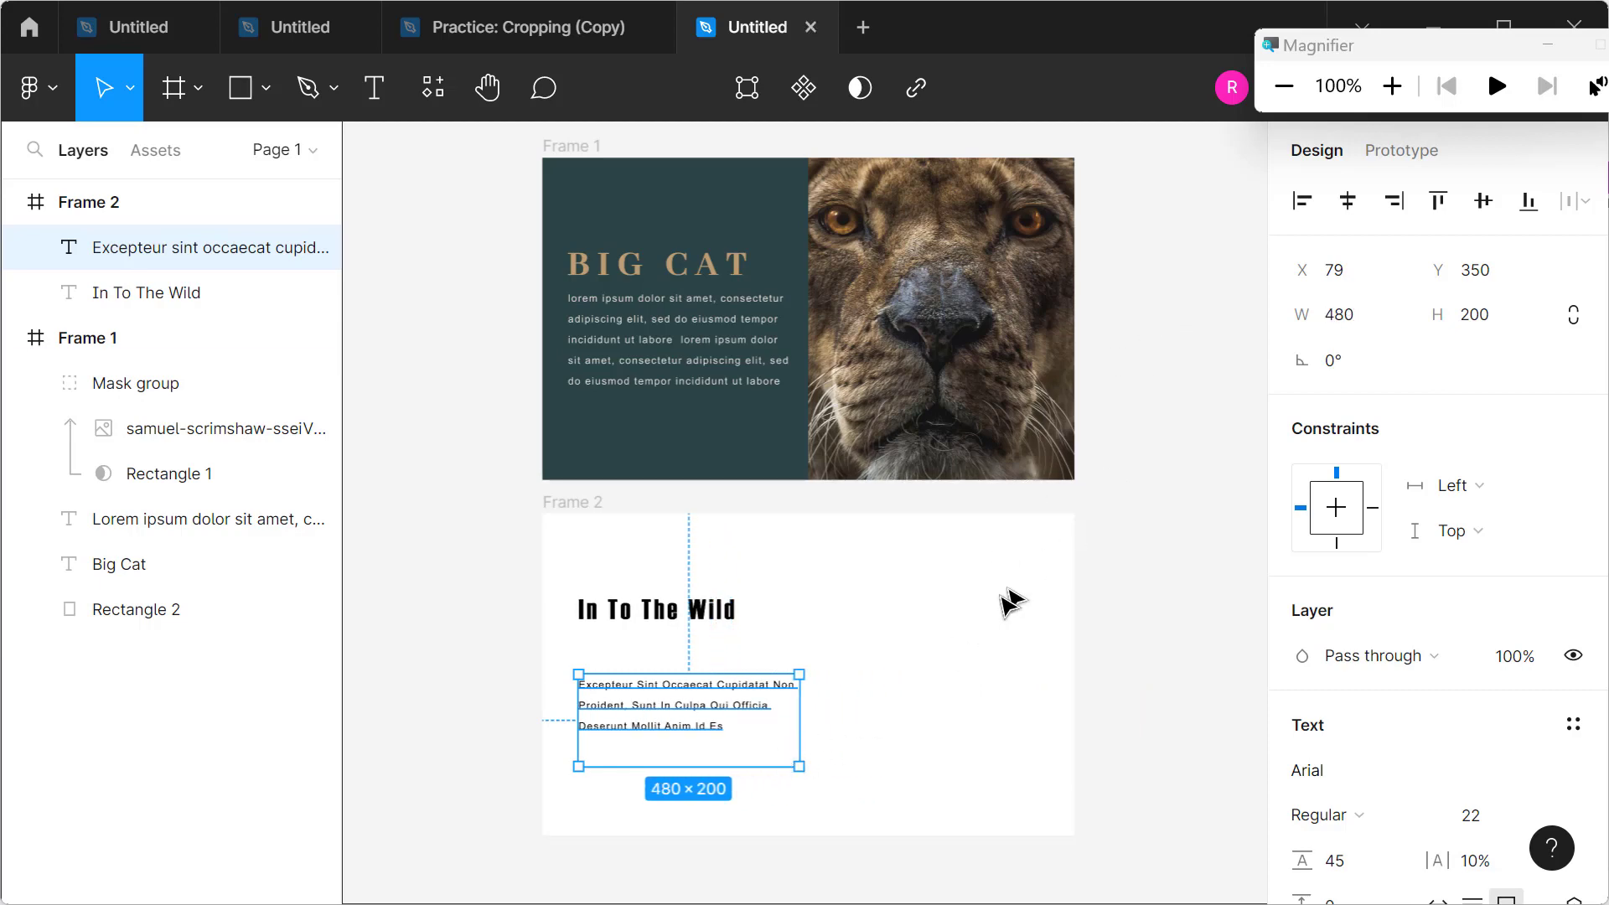
pyautogui.keyDown('ctrl'); pyautogui.scroll(2, 920, 772); pyautogui.keyUp('ctrl')
pyautogui.keyDown('ctrl'); pyautogui.scroll(5, 922, 780); pyautogui.keyUp('ctrl')
pyautogui.keyDown('ctrl'); pyautogui.scroll(-5, 922, 780); pyautogui.keyUp('ctrl')
pyautogui.scroll(-1, 959, 657)
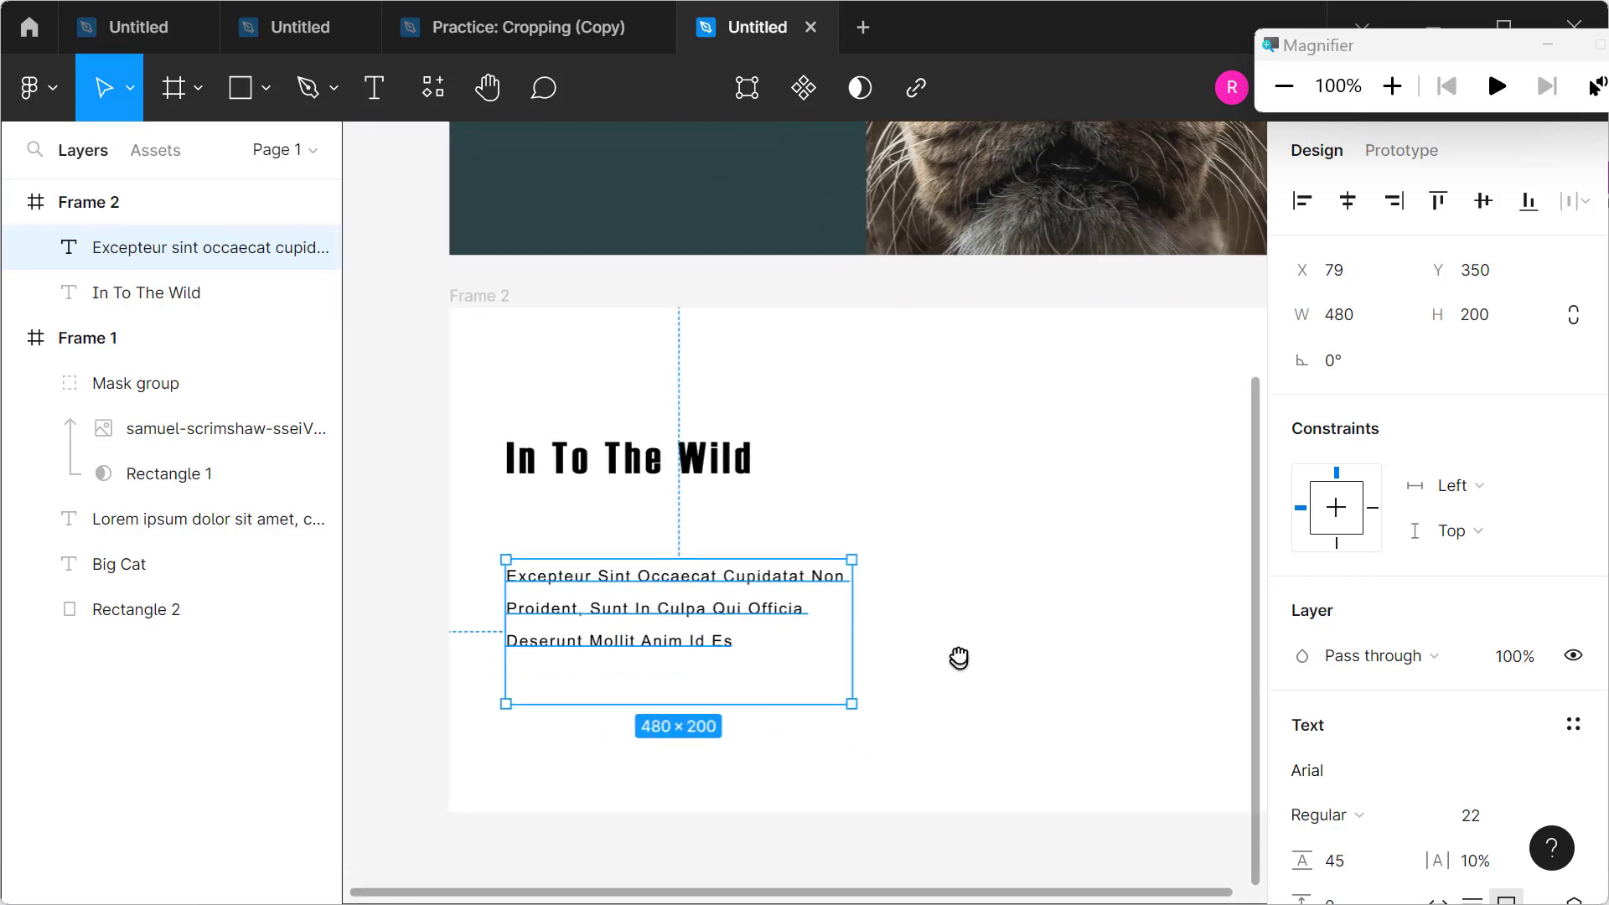
pyautogui.scroll(-1, 755, 646)
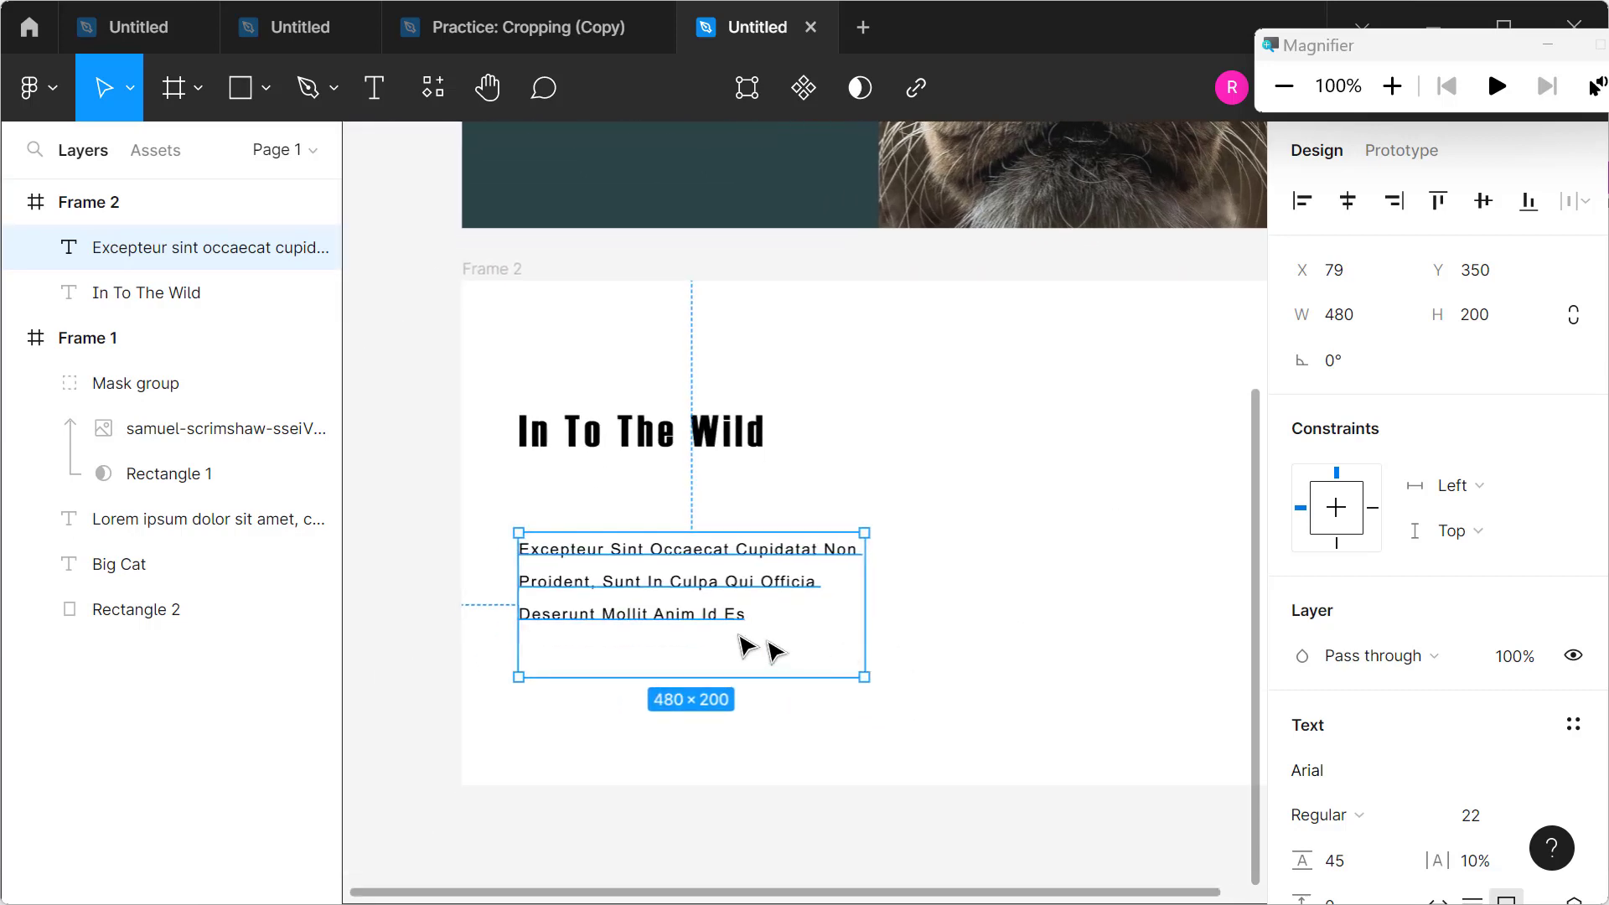
# Step: Copy phrases like 'Sint Occaecat Cupidatat Non Proident' and append them to the paragraph's end
pyautogui.press('Escape')
pyautogui.doubleClick(753, 600)
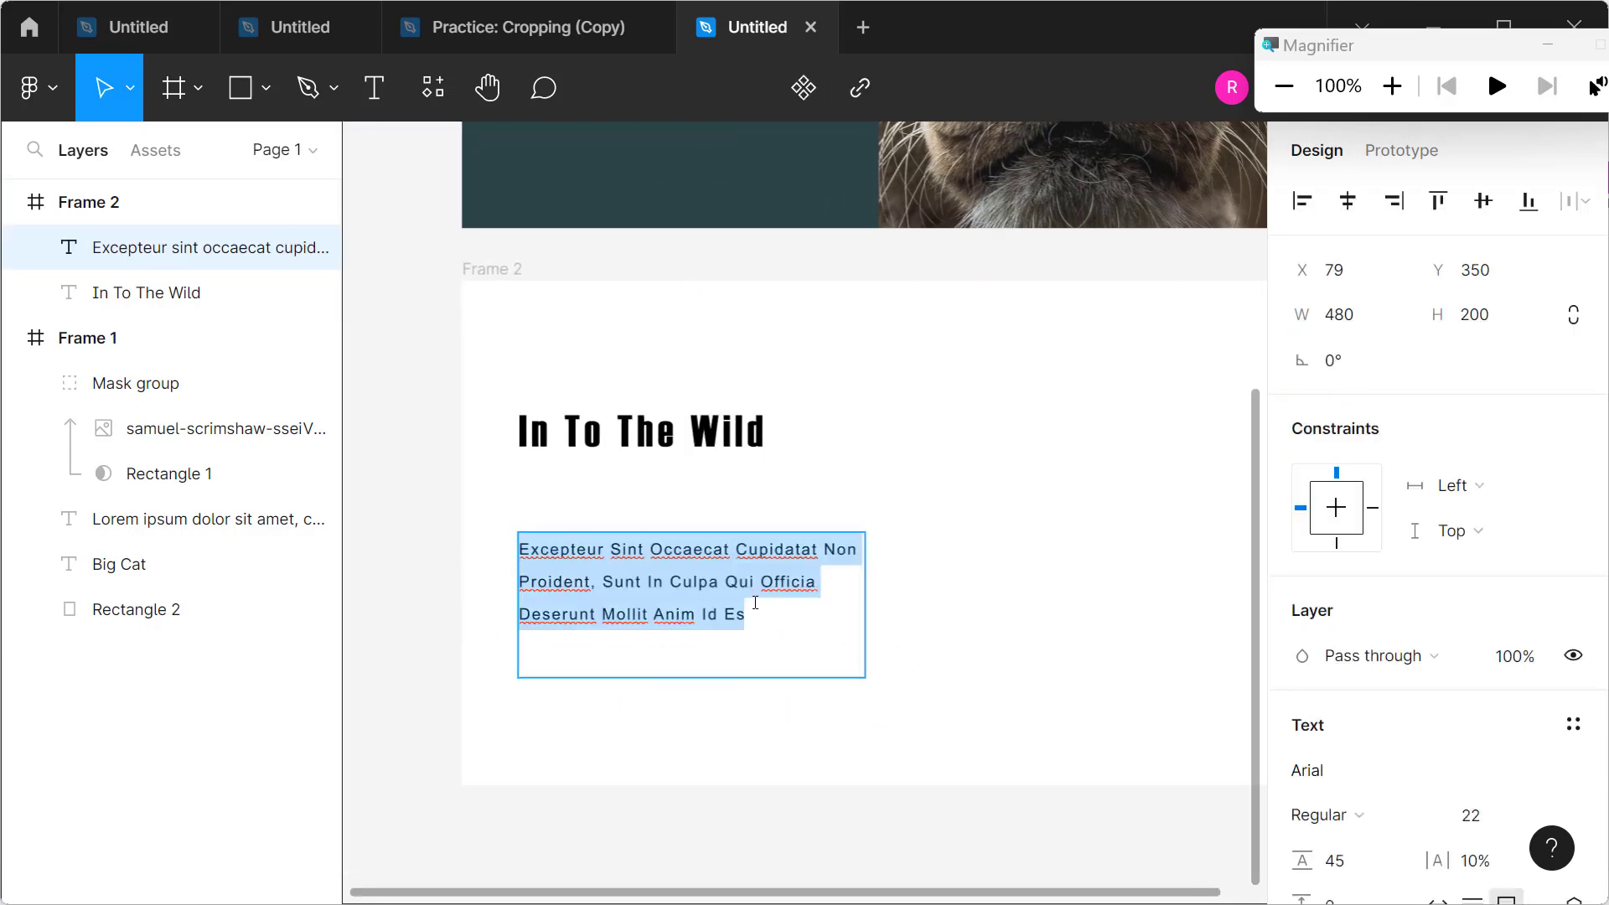
pyautogui.click(712, 598)
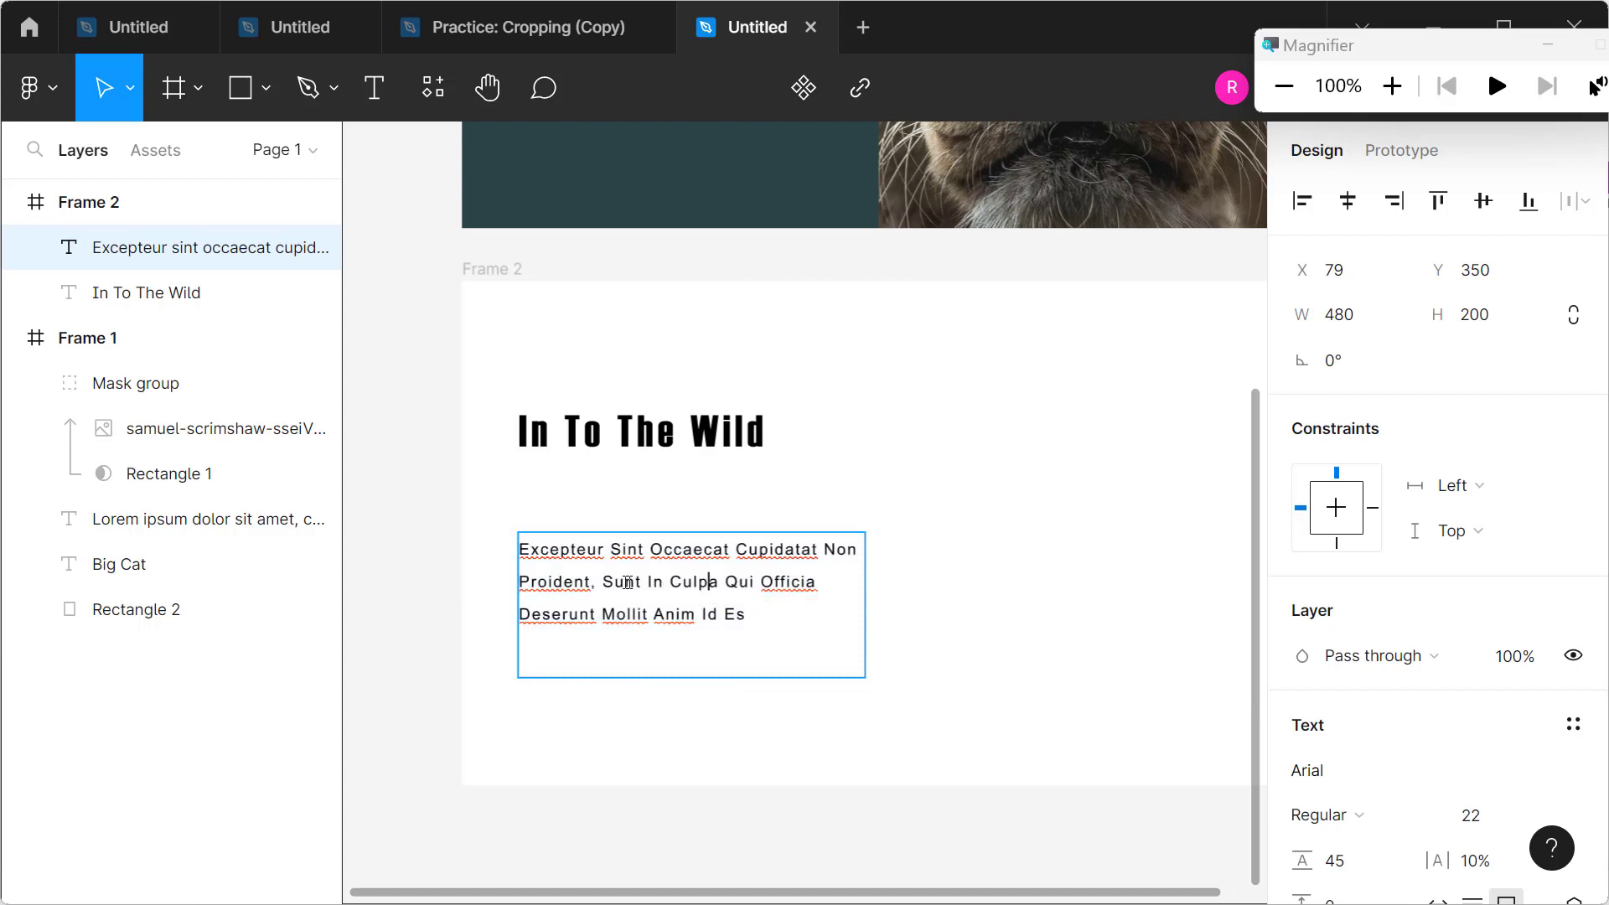
pyautogui.moveTo(605, 582); pyautogui.dragTo(766, 586)
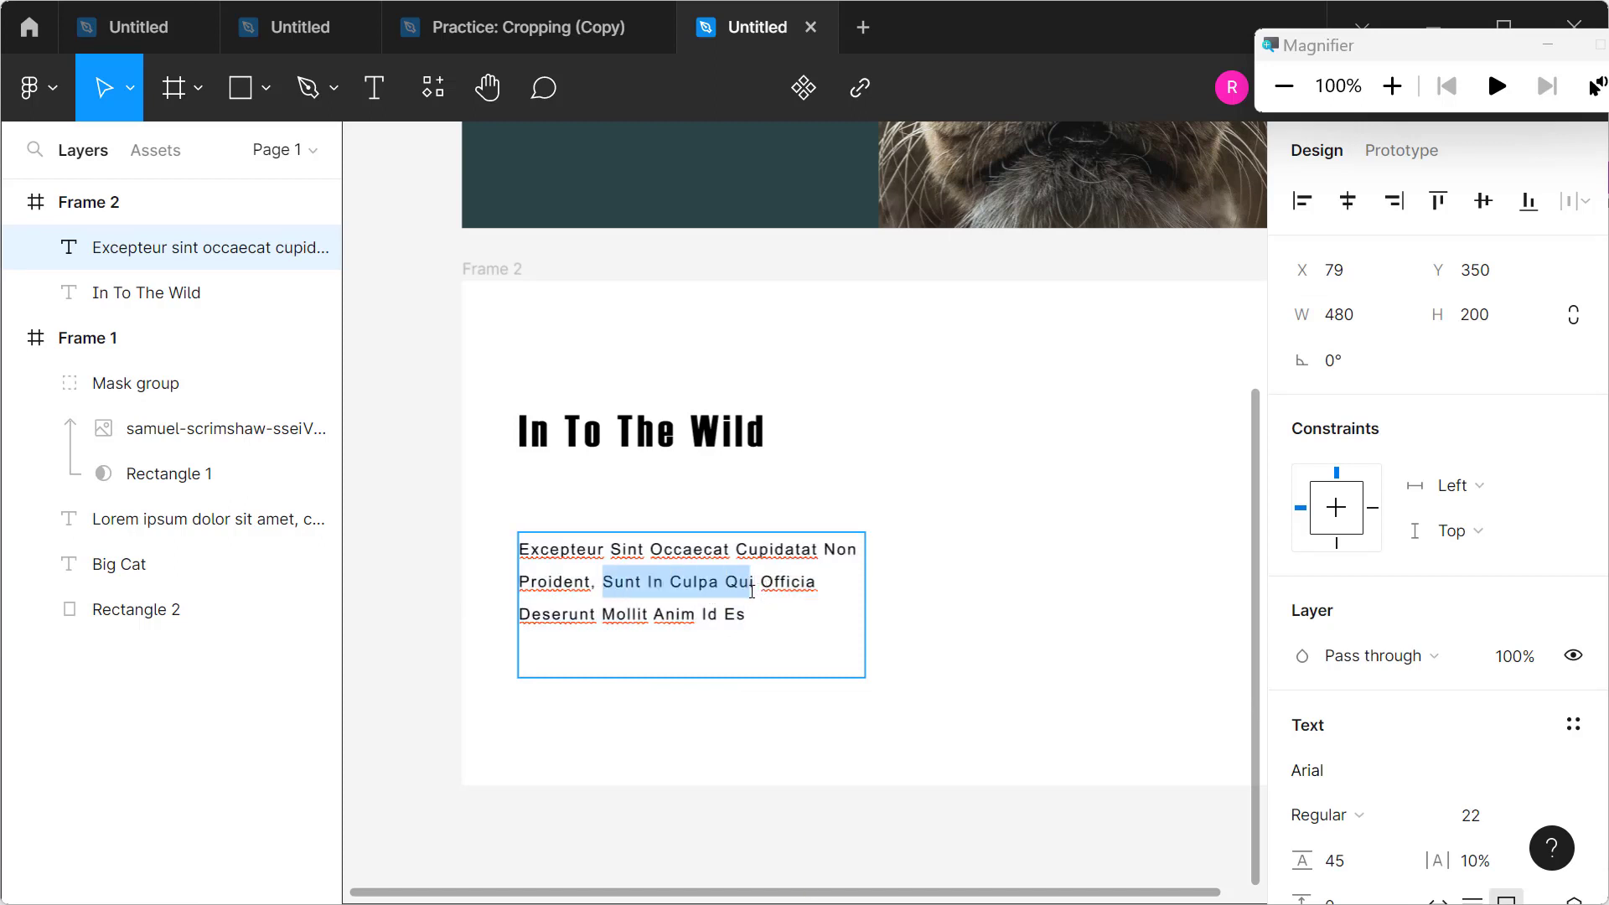
pyautogui.click(801, 614)
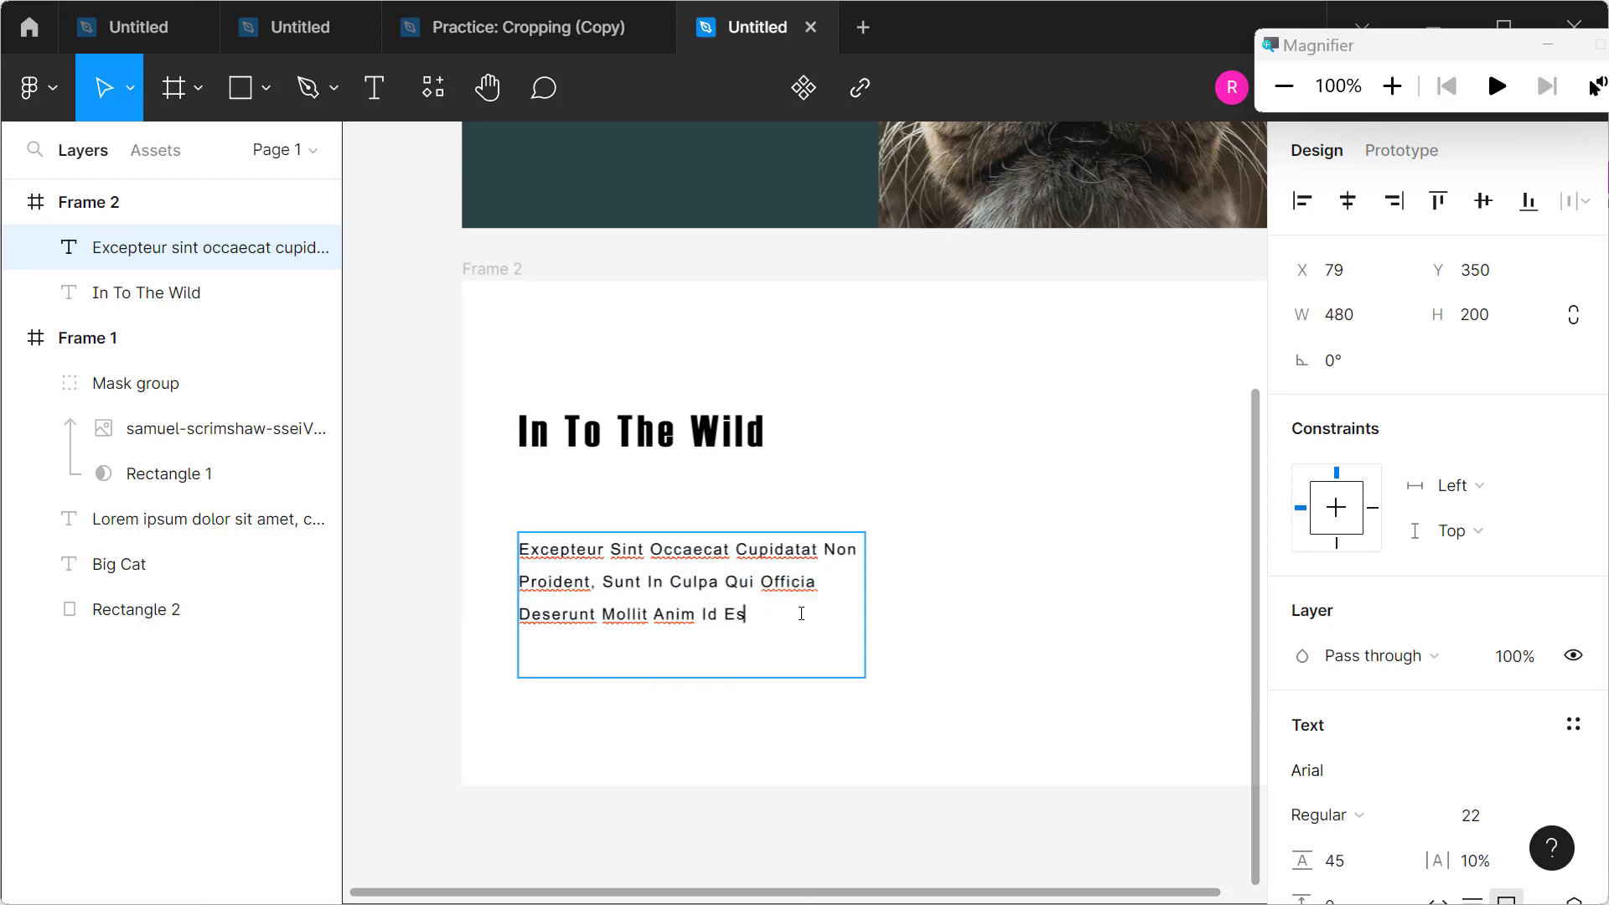
pyautogui.write(', Sunt In Culpa Qu')
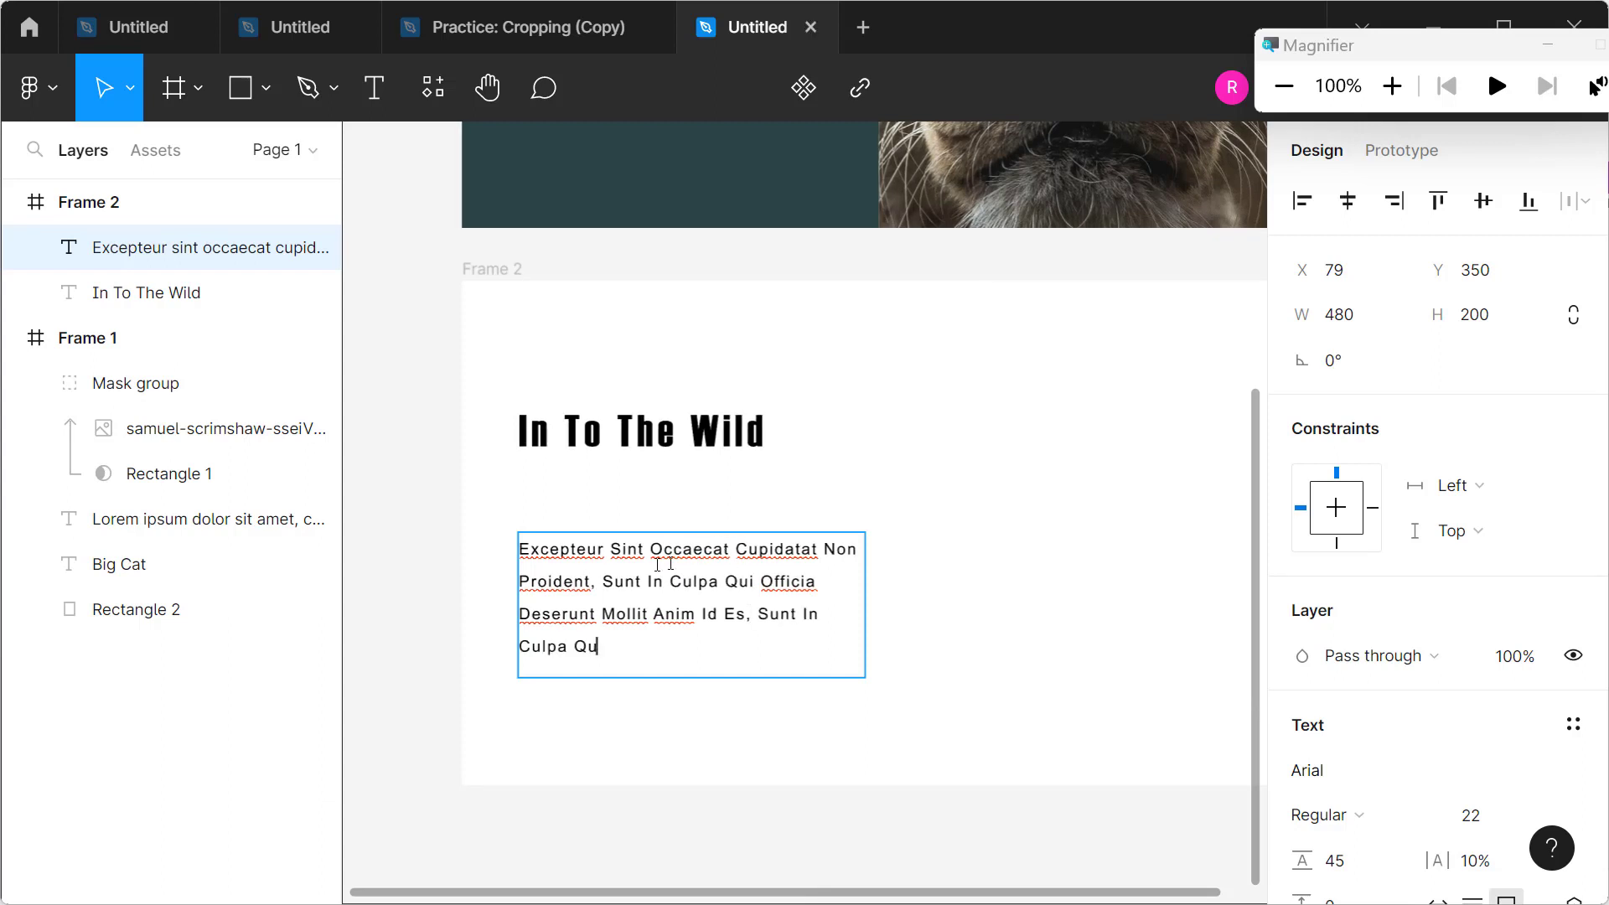
pyautogui.moveTo(595, 567); pyautogui.dragTo(589, 584)
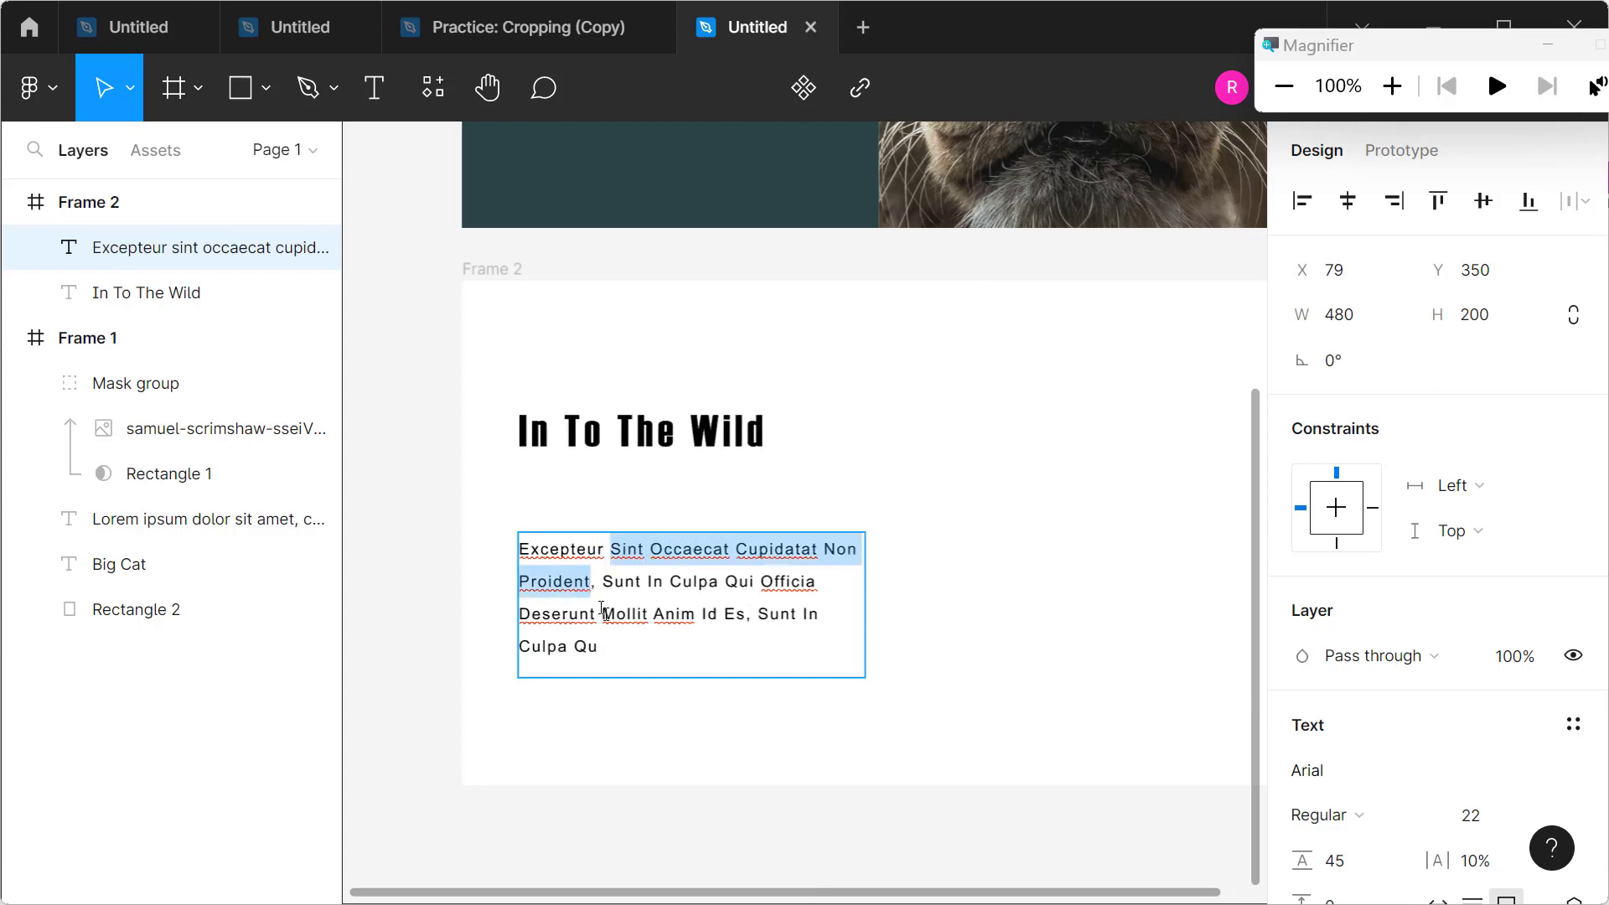
pyautogui.click(688, 653)
pyautogui.write('Sint Occaecat Cupidatat Non Proident')
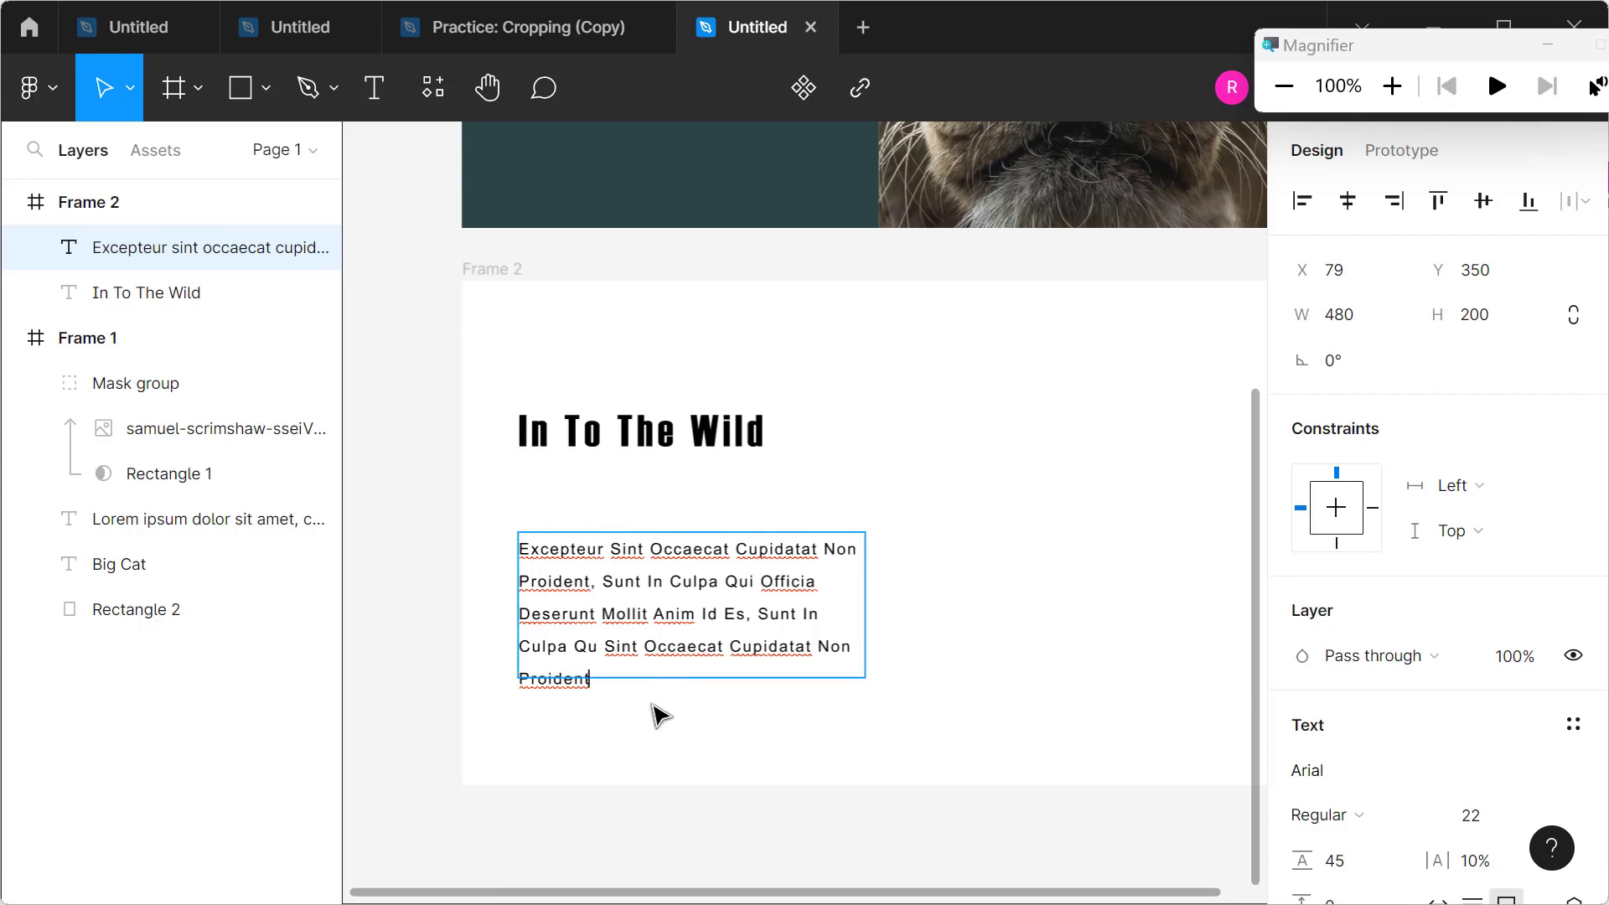
# Step: Widen the paragraph box to 552 × 228 and move it just below the heading
pyautogui.press('Escape')
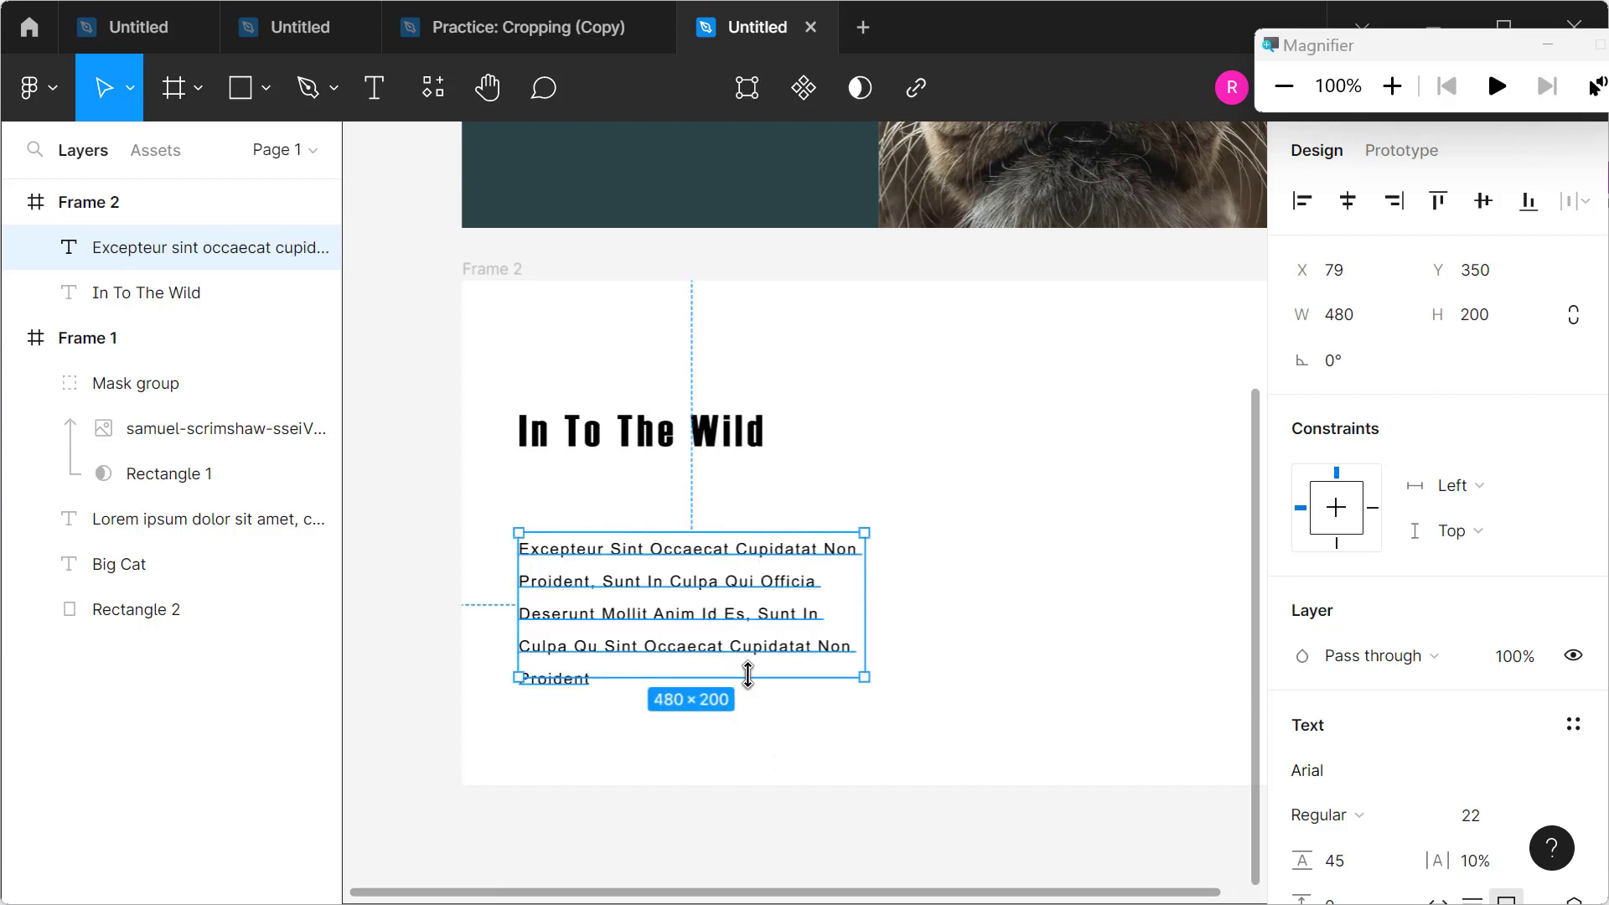
pyautogui.moveTo(746, 677); pyautogui.dragTo(747, 697)
pyautogui.moveTo(865, 609); pyautogui.dragTo(917, 609)
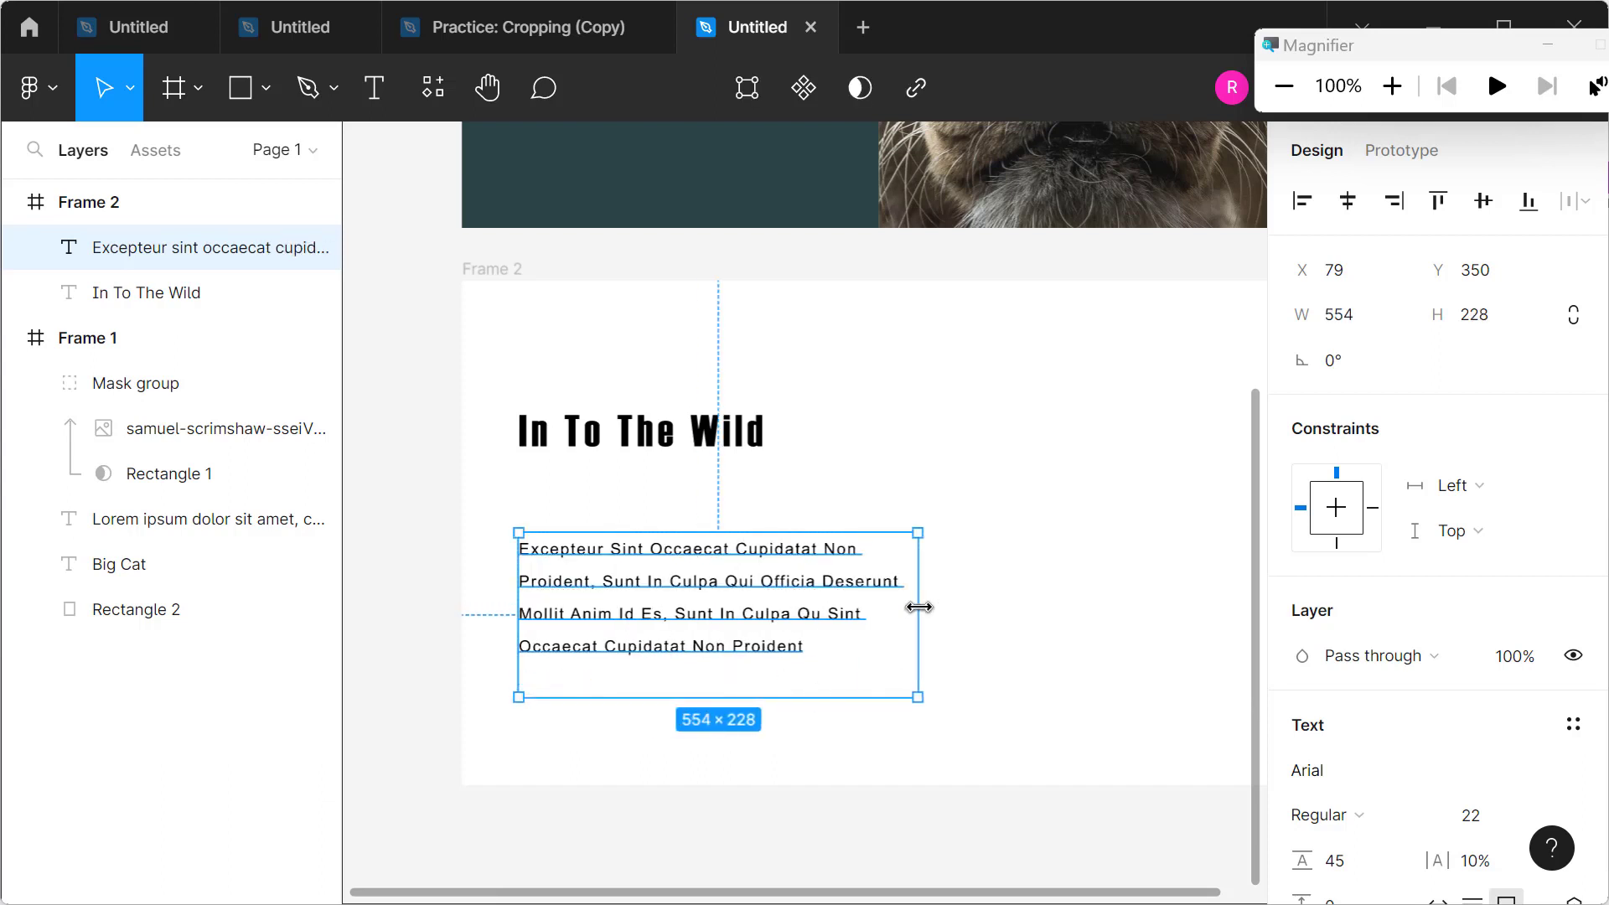
pyautogui.moveTo(742, 603); pyautogui.dragTo(742, 541)
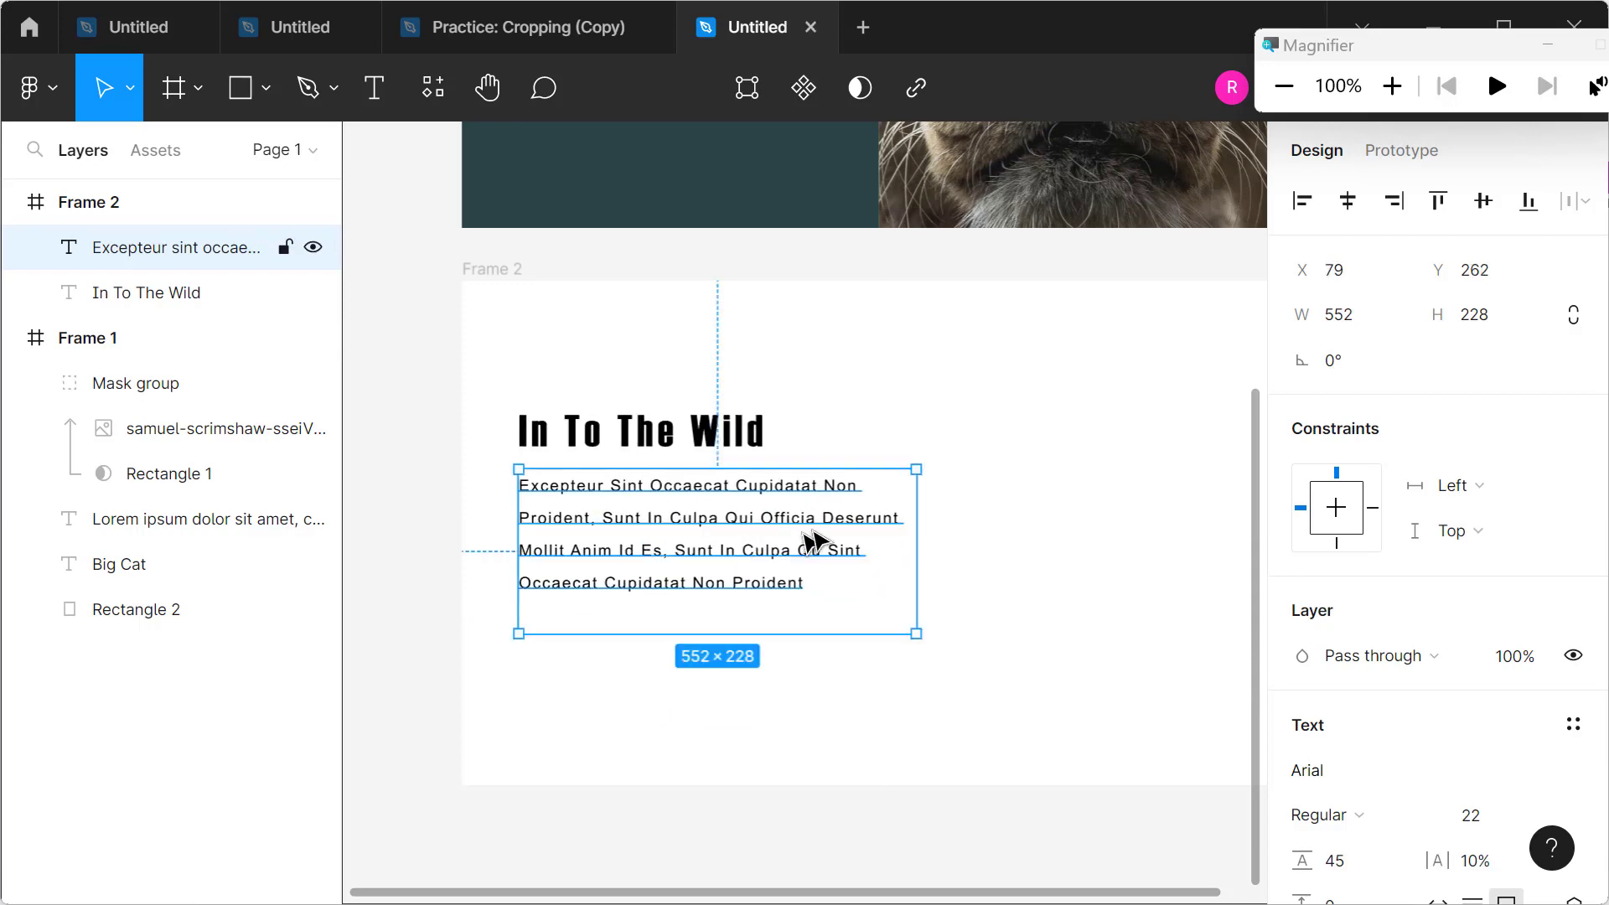
pyautogui.click(1025, 505)
# Step: Switch from Figma to the Chrome window showing the Unsplash lioness photo
pyautogui.scroll(-5, 1039, 517)
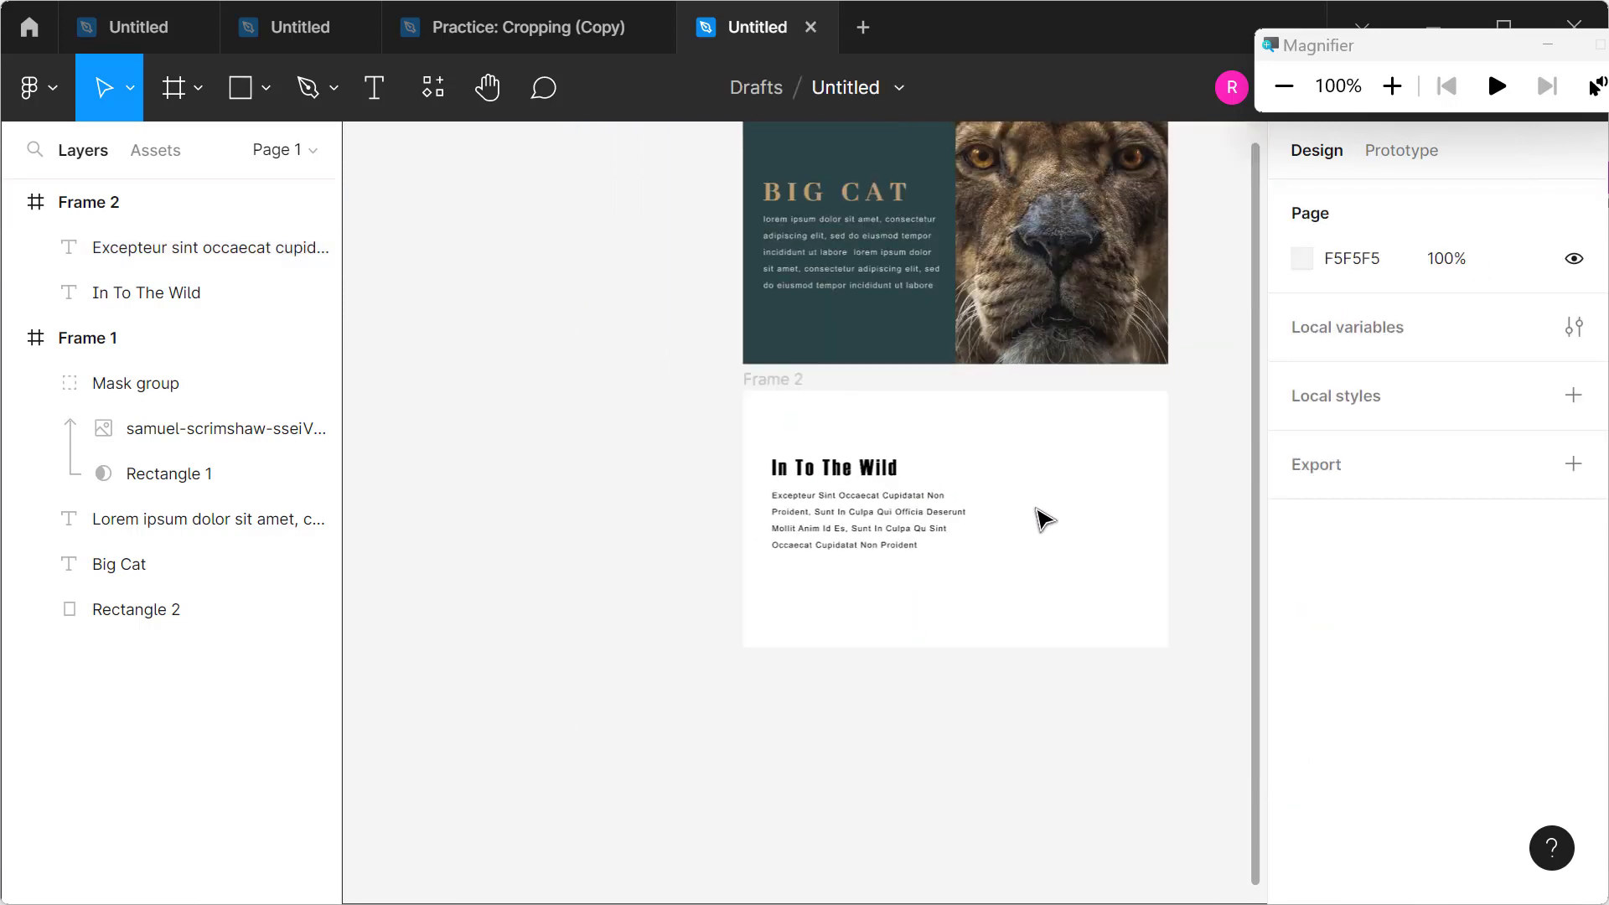
pyautogui.scroll(4, 1044, 520)
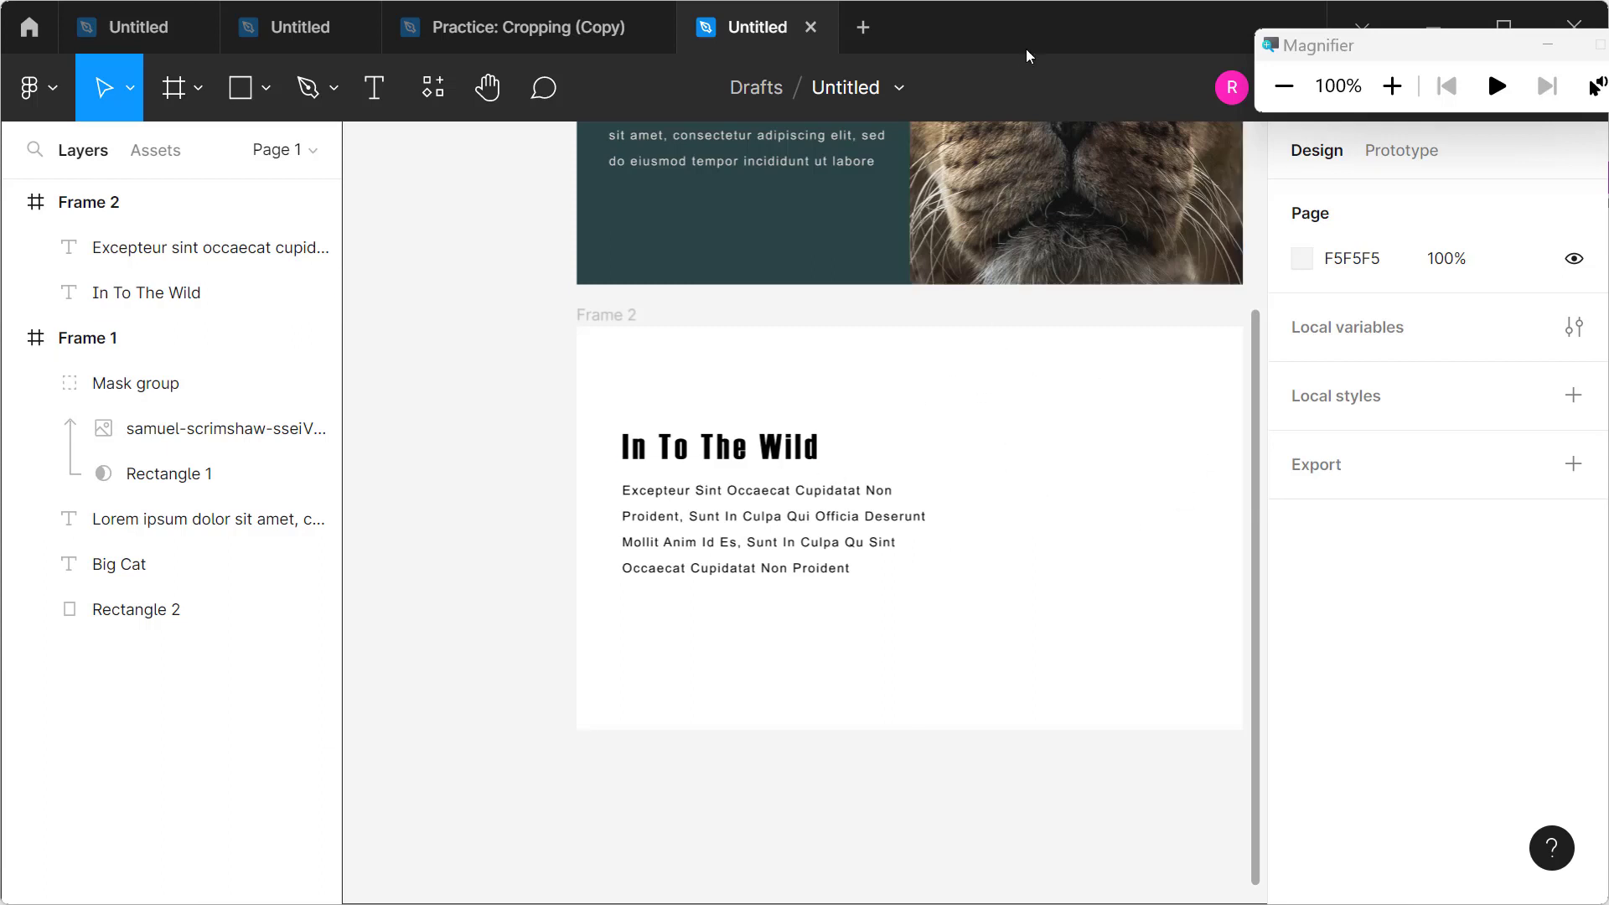
pyautogui.hotkey('alt', 'Tab')
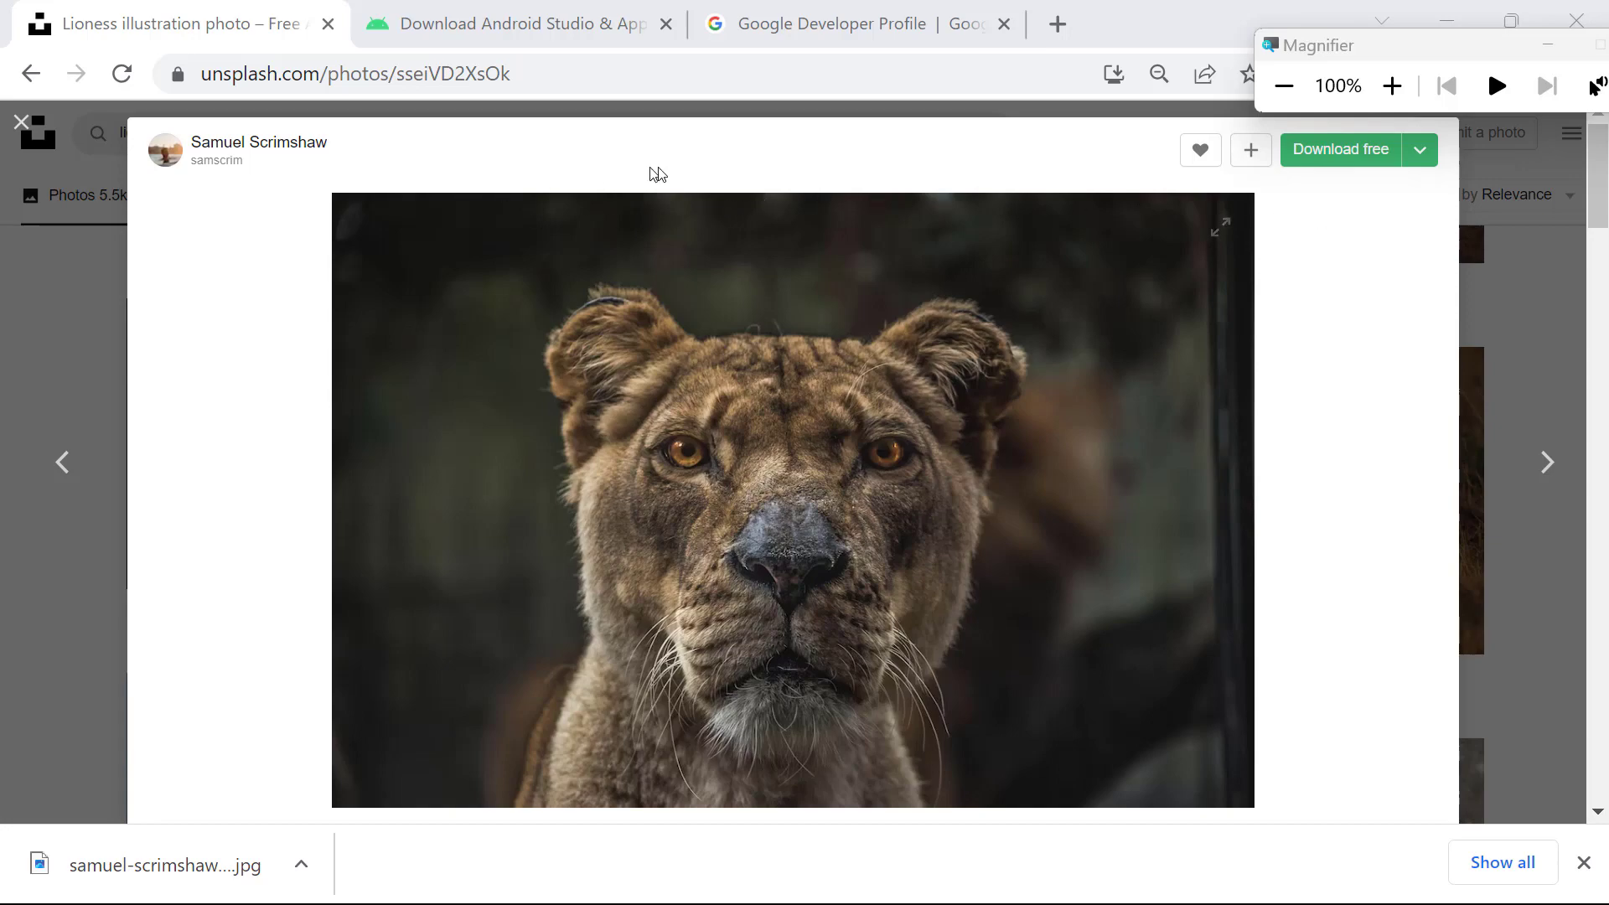
# Step: Replace the lion search with a new Unsplash search for 'mountain'
pyautogui.click(22, 124)
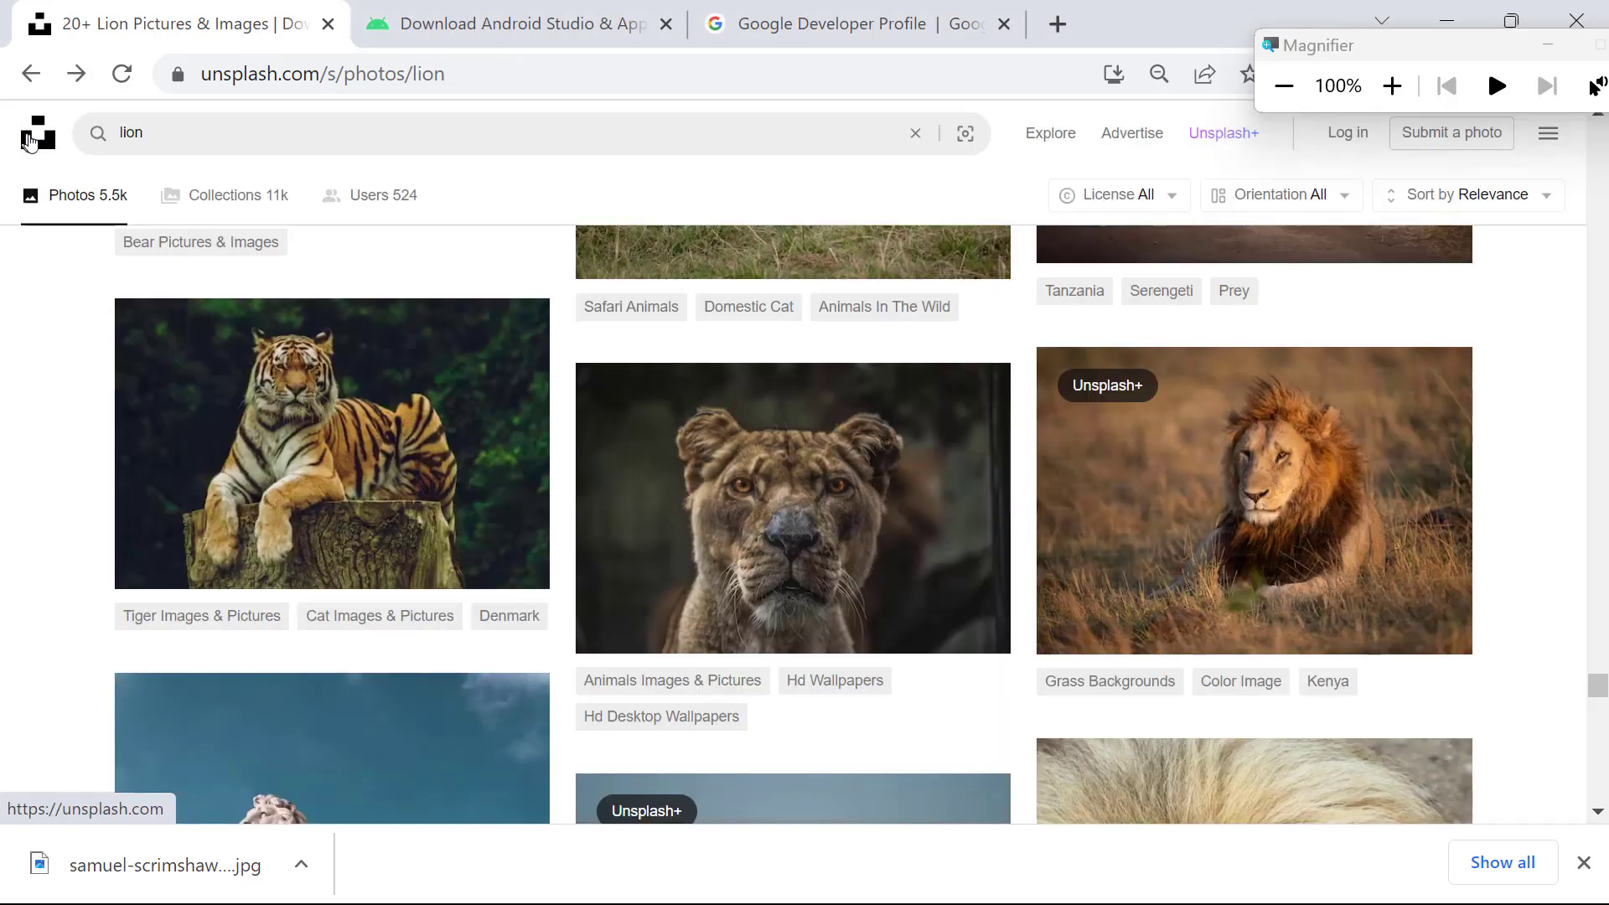
pyautogui.scroll(-10, 302, 352)
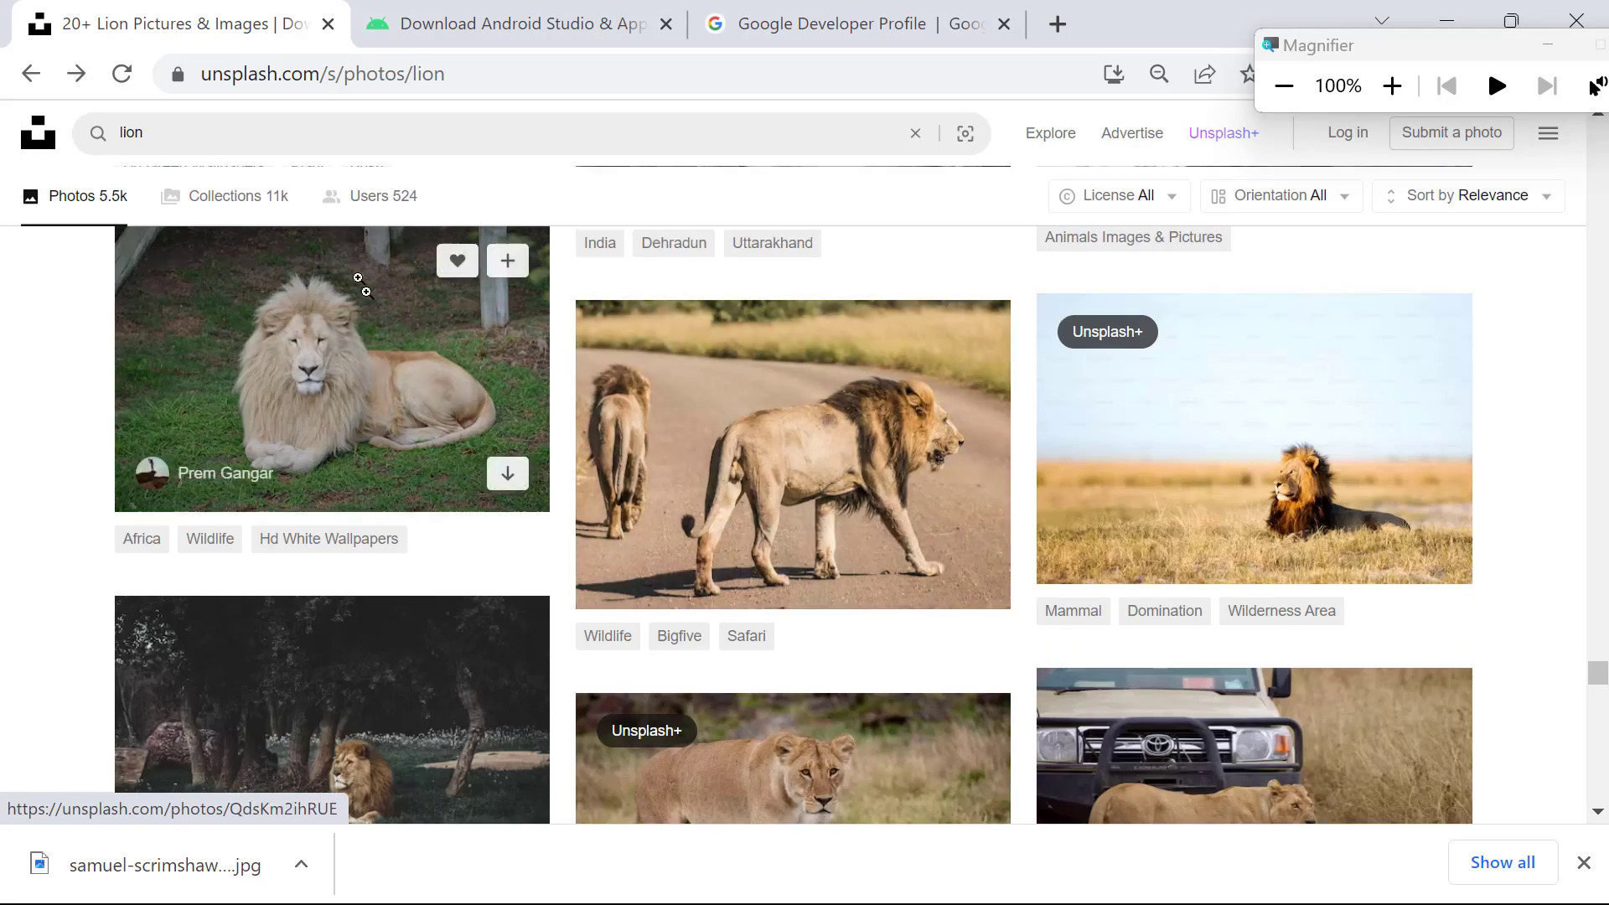
pyautogui.click(268, 140)
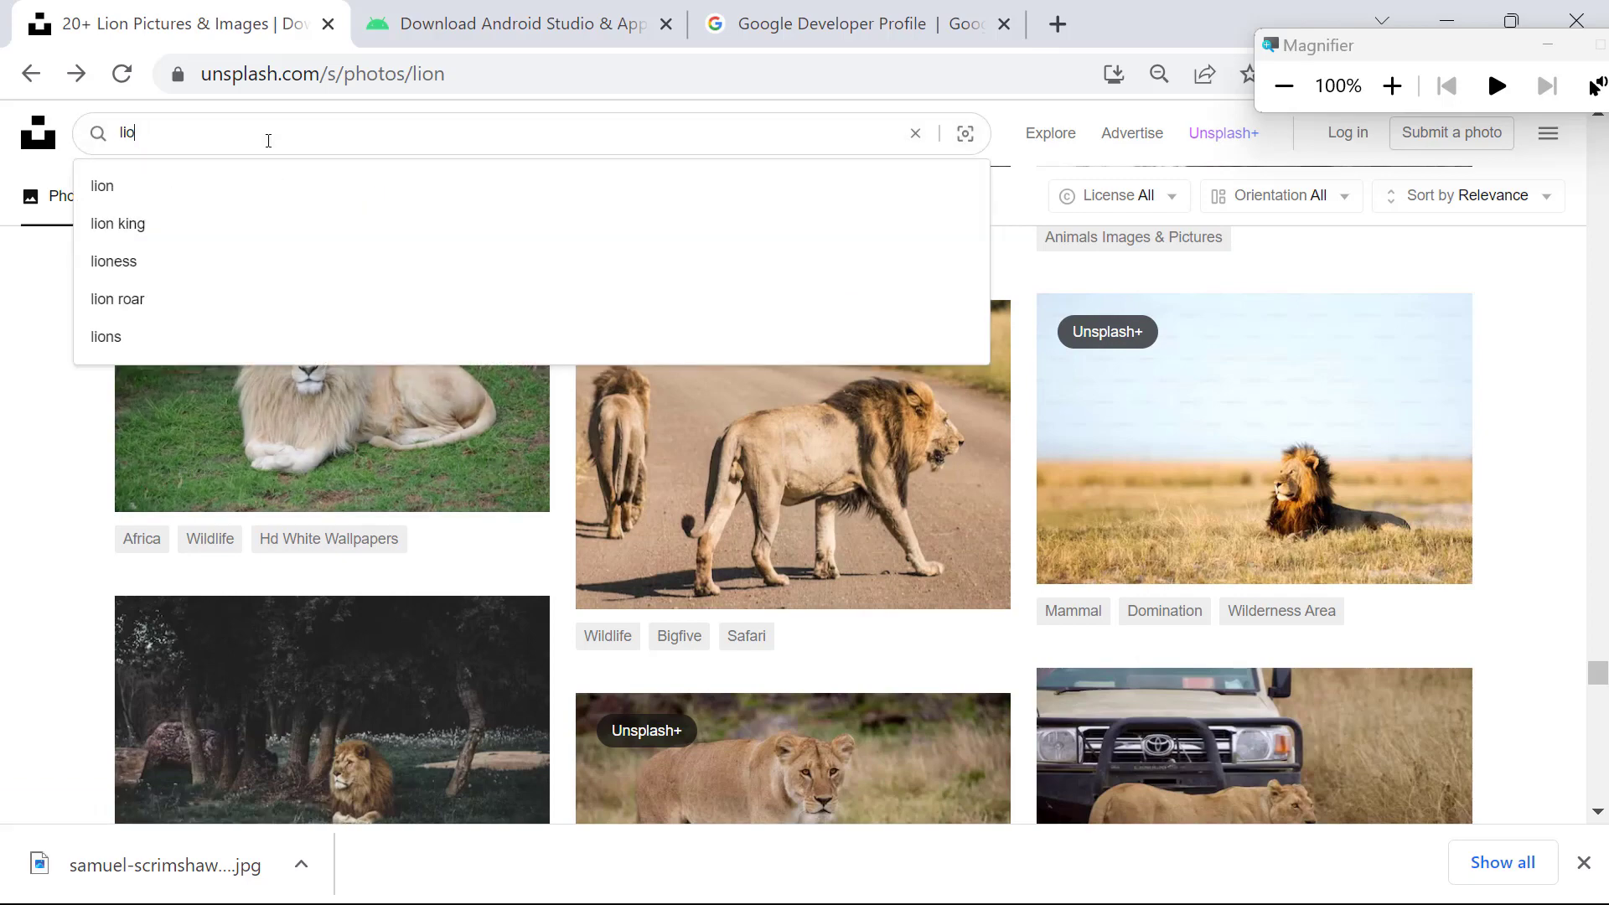
pyautogui.press('BackSpace')
pyautogui.press('BackSpace')
pyautogui.press('BackSpace')
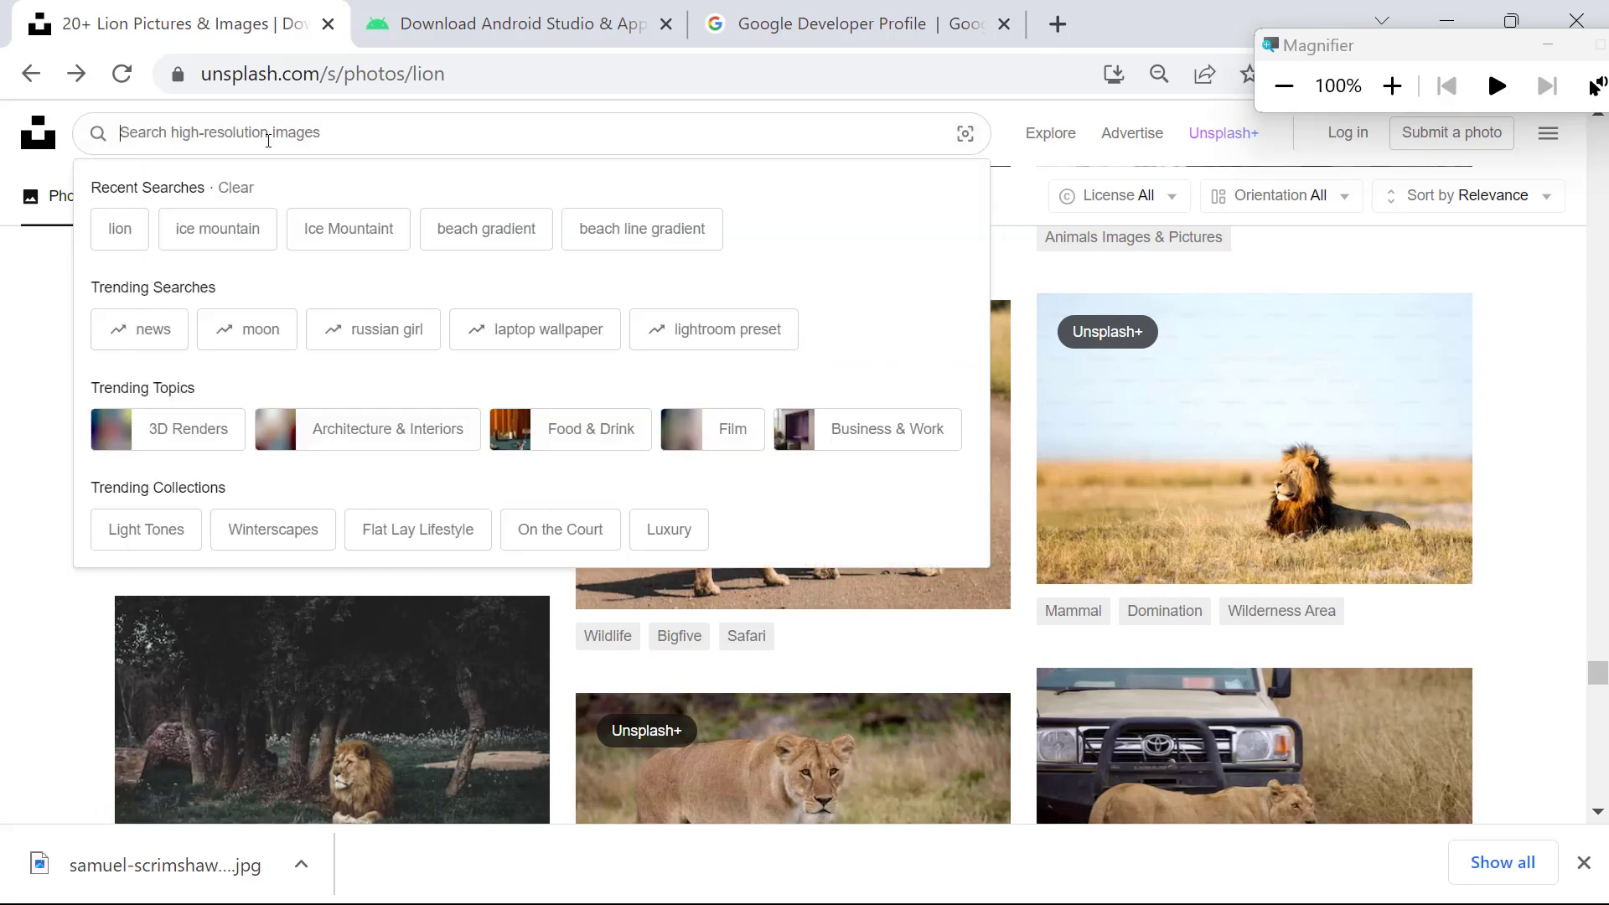
pyautogui.write('mountain')
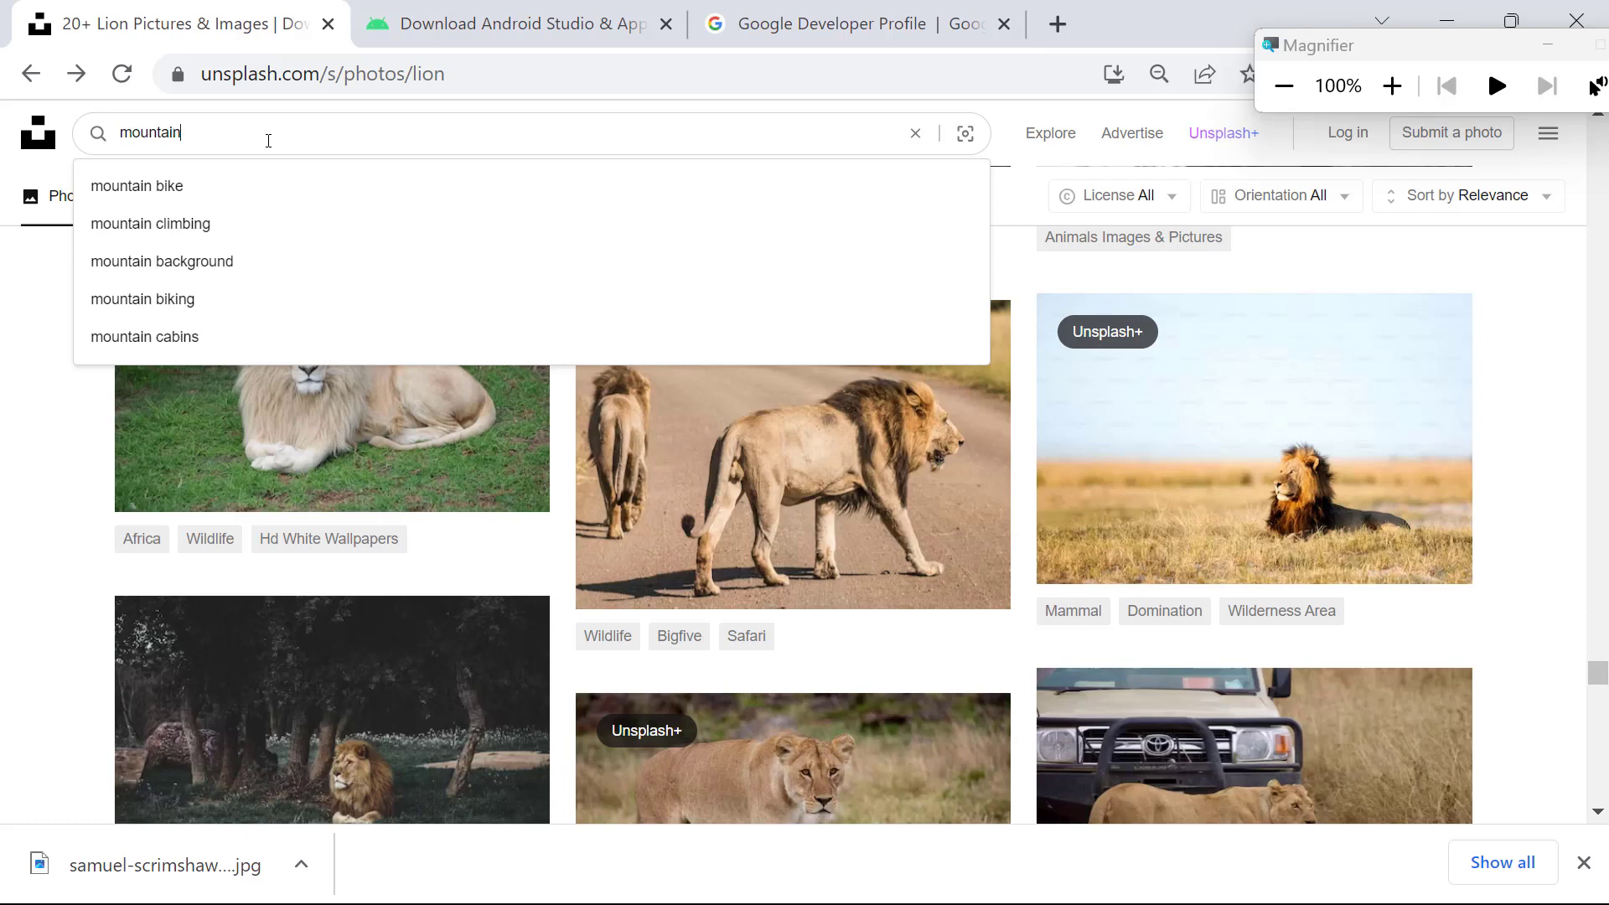
pyautogui.press('Return')
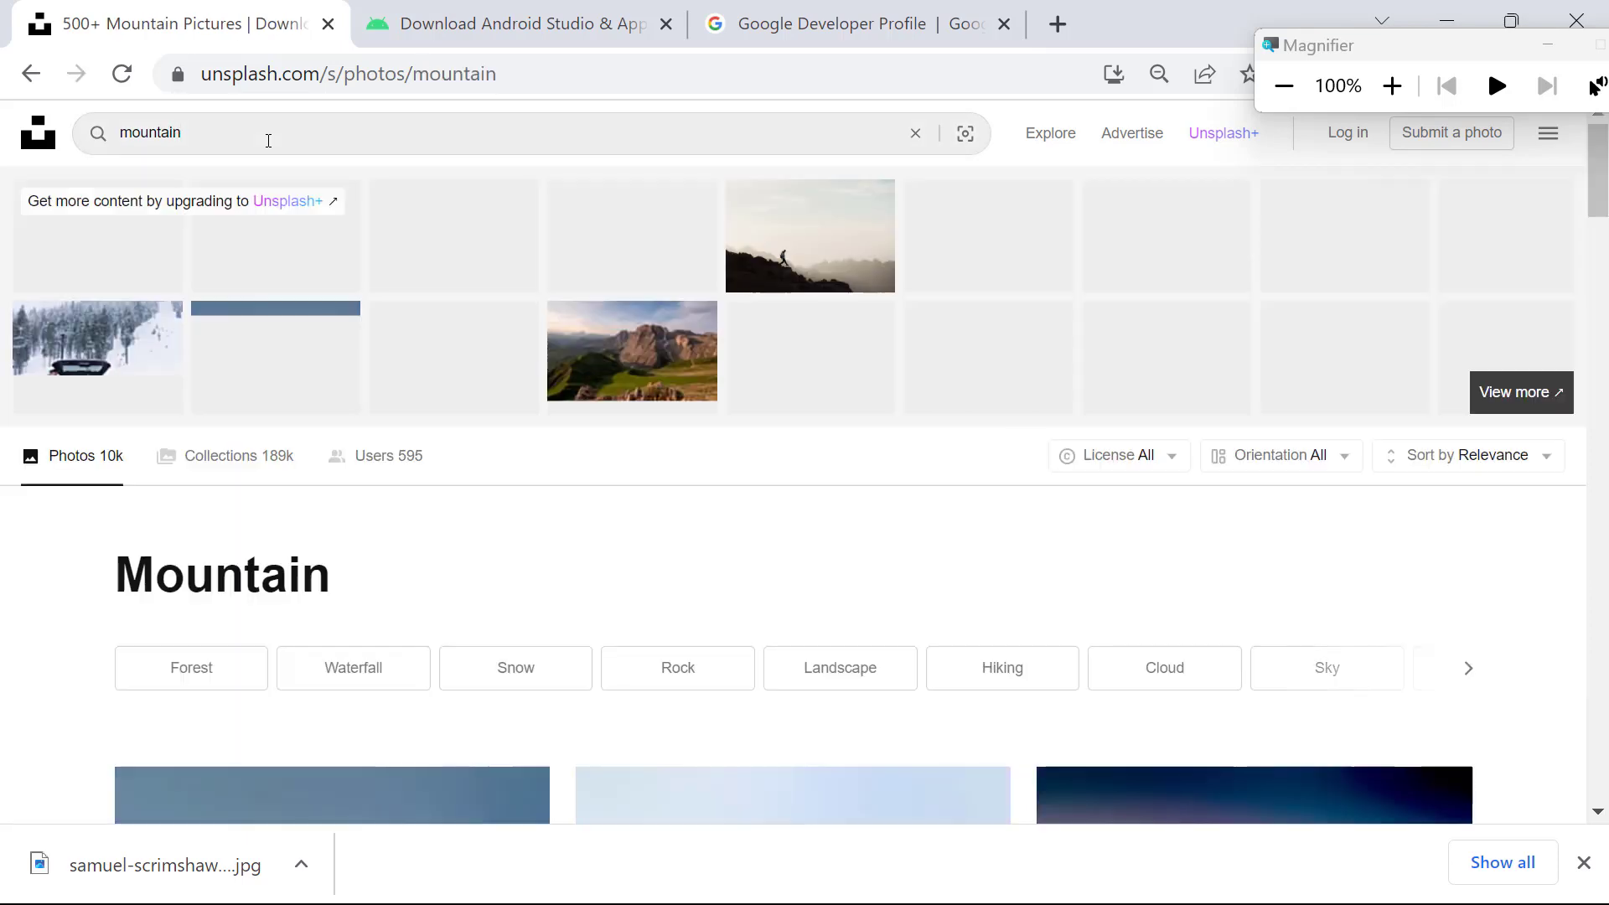
# Step: Browse the mountain results and zoom in on a snowy mountain photo
pyautogui.scroll(-6, 423, 313)
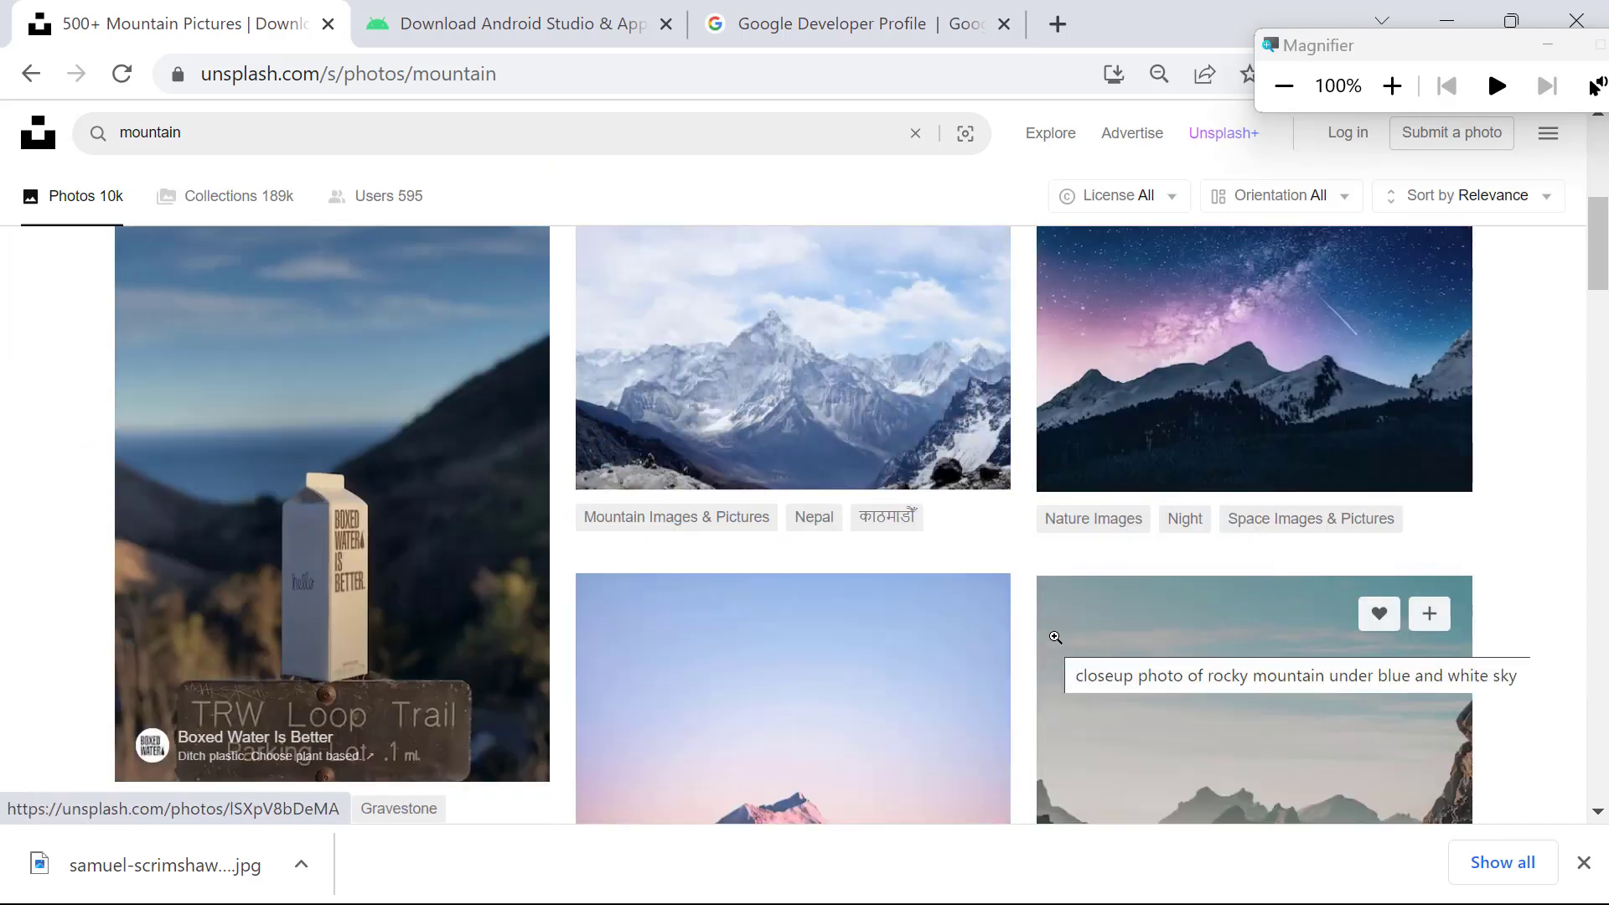
pyautogui.scroll(-5, 1058, 631)
pyautogui.scroll(-8, 454, 421)
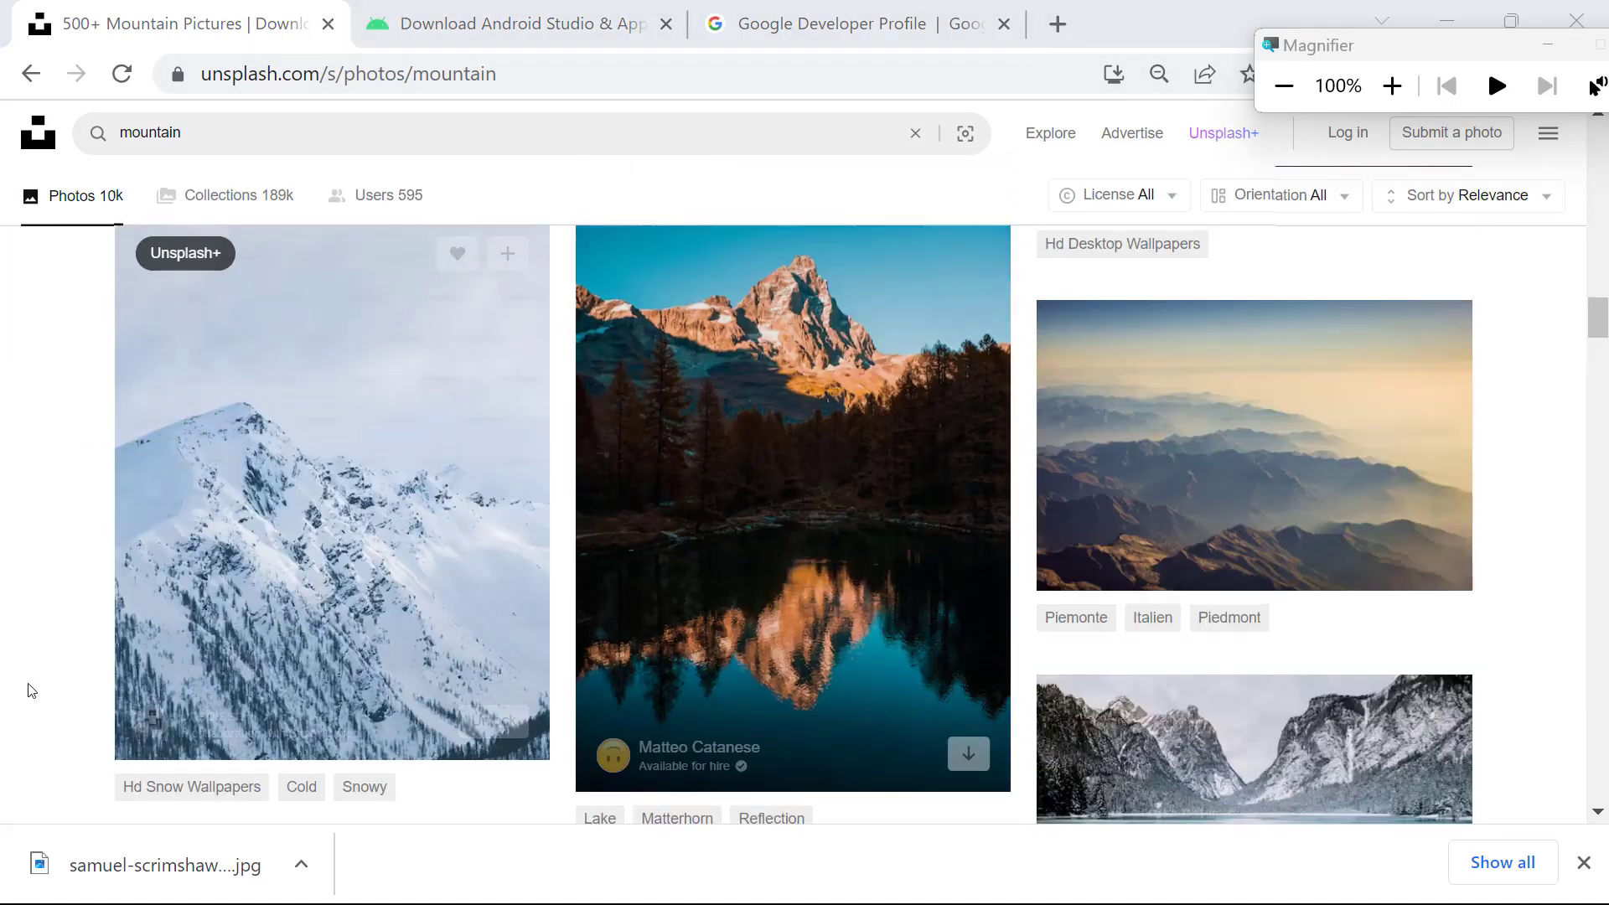
pyautogui.click(378, 471)
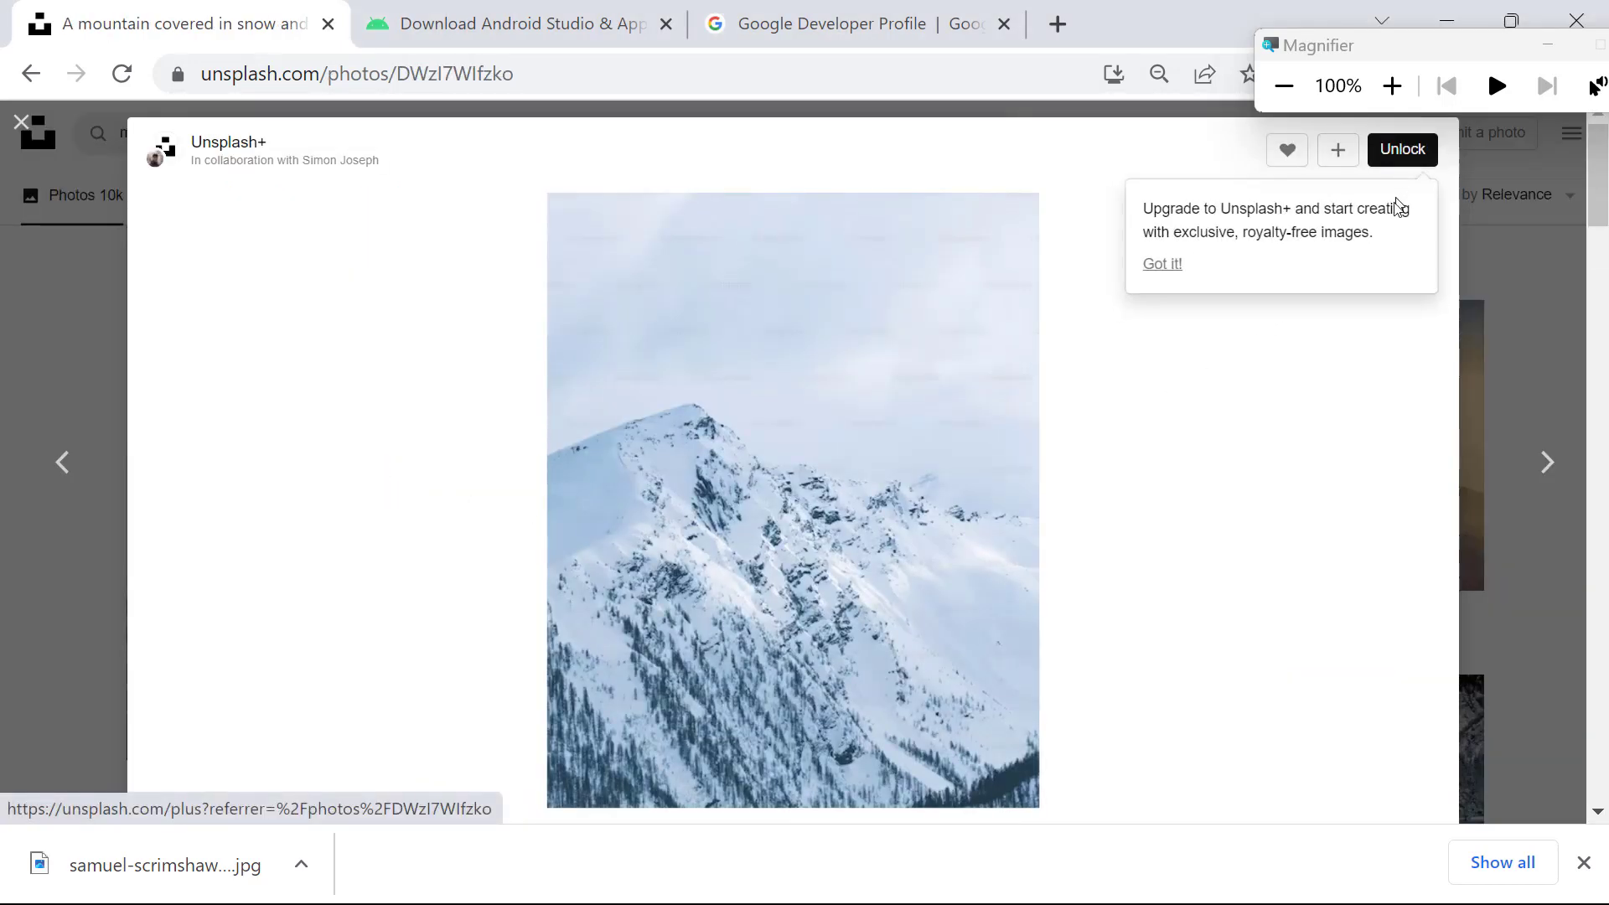
pyautogui.moveTo(1402, 149)
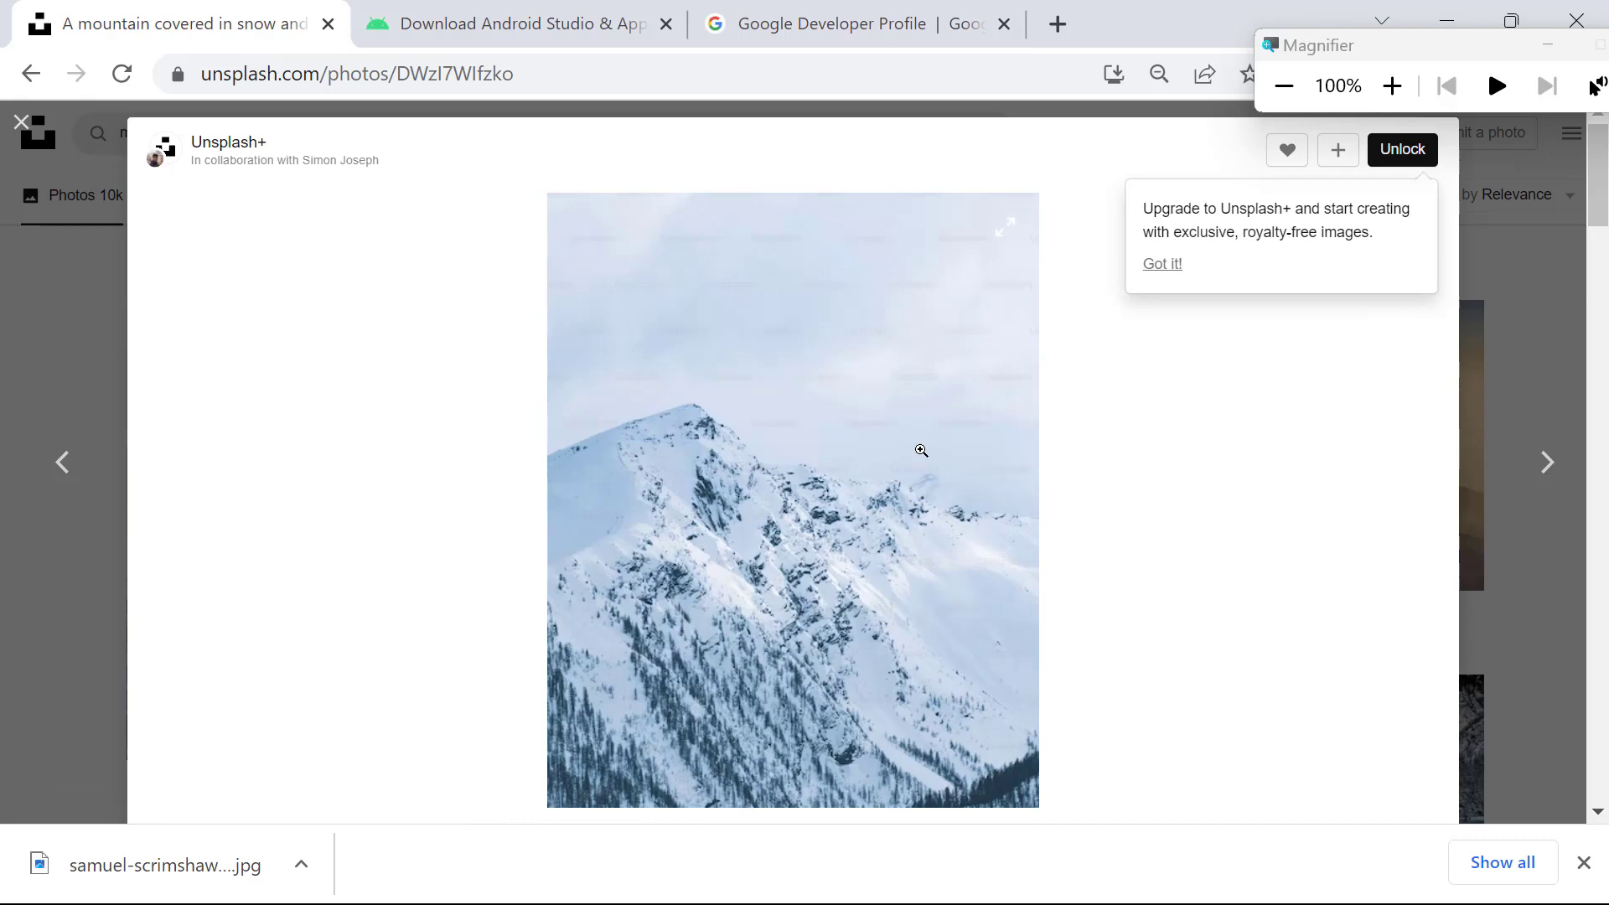
pyautogui.click(921, 451)
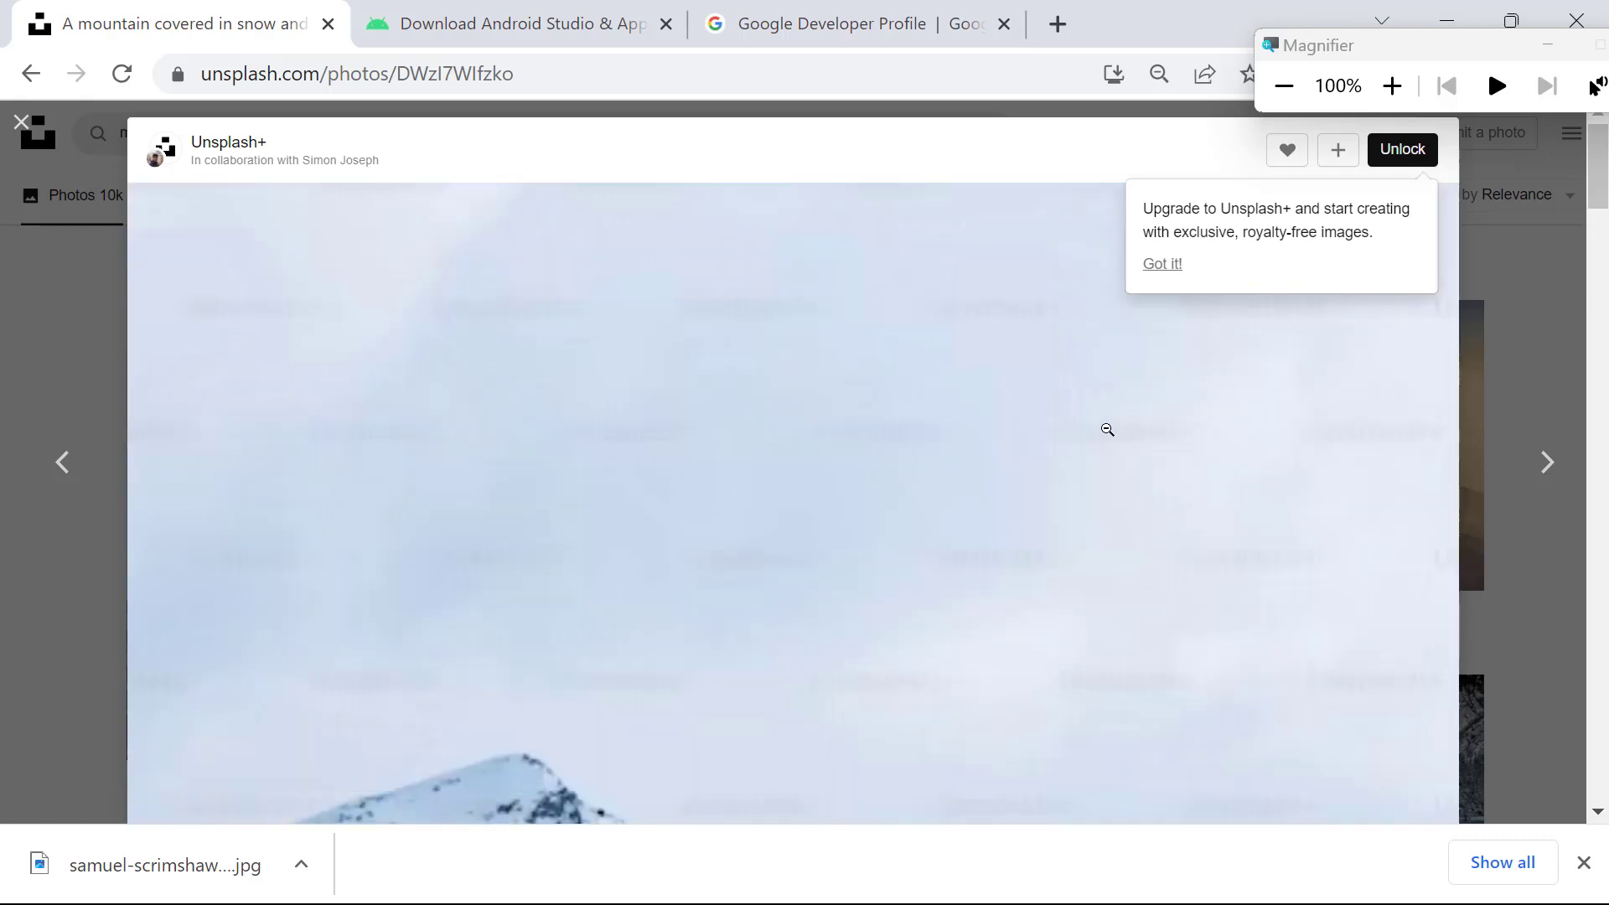
pyautogui.click(1107, 430)
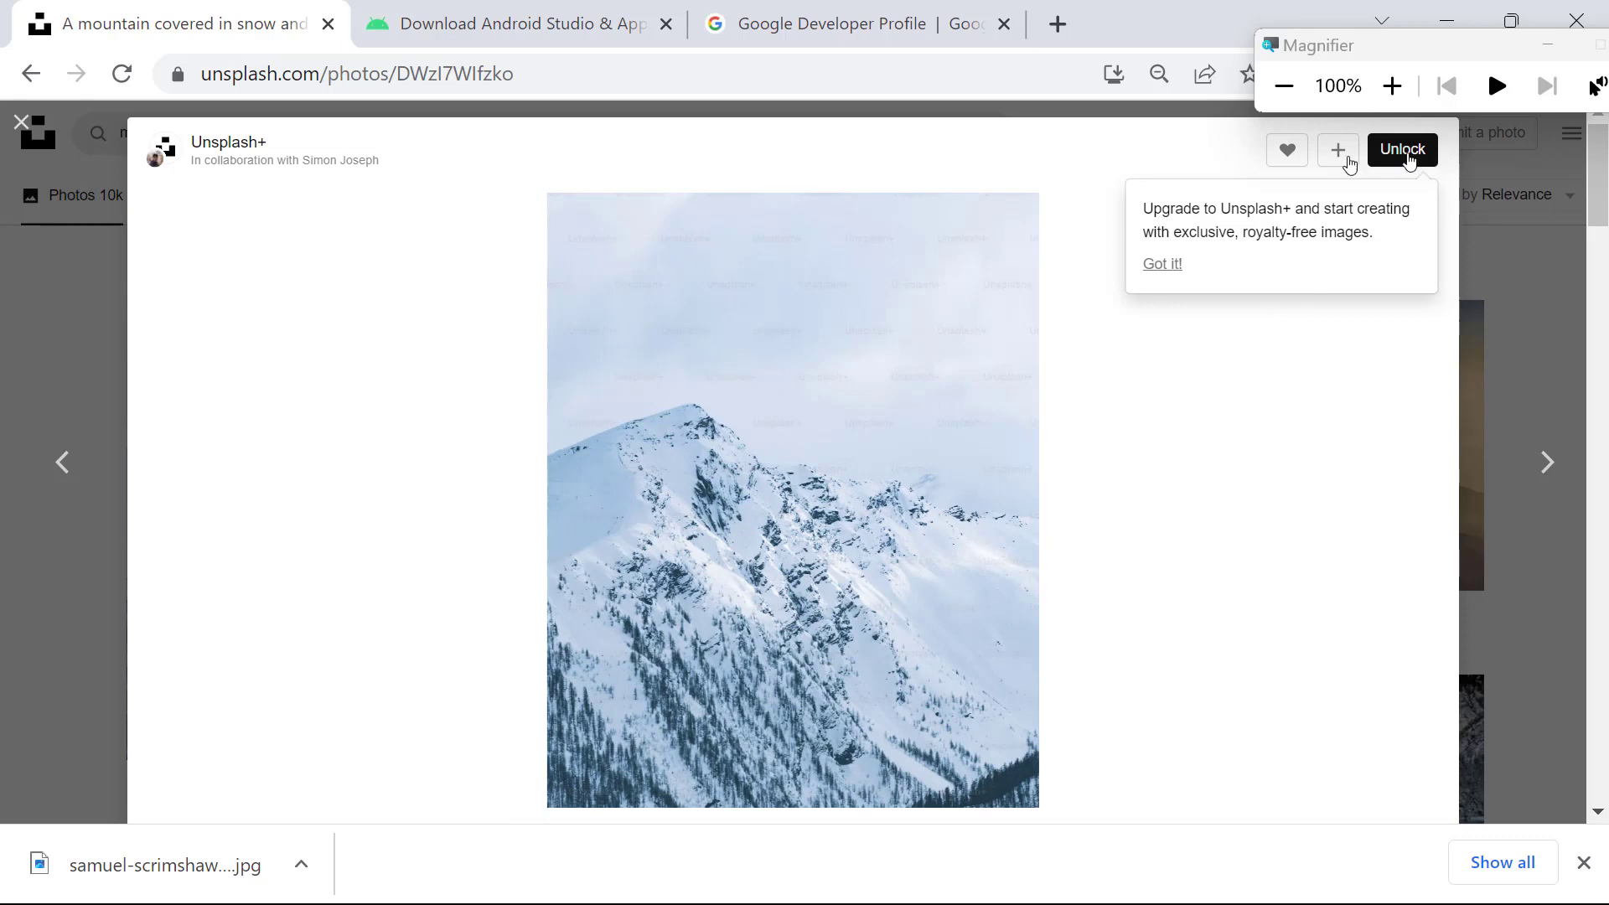
# Step: Download the snowy river photo for free and return to Figma
pyautogui.click(22, 124)
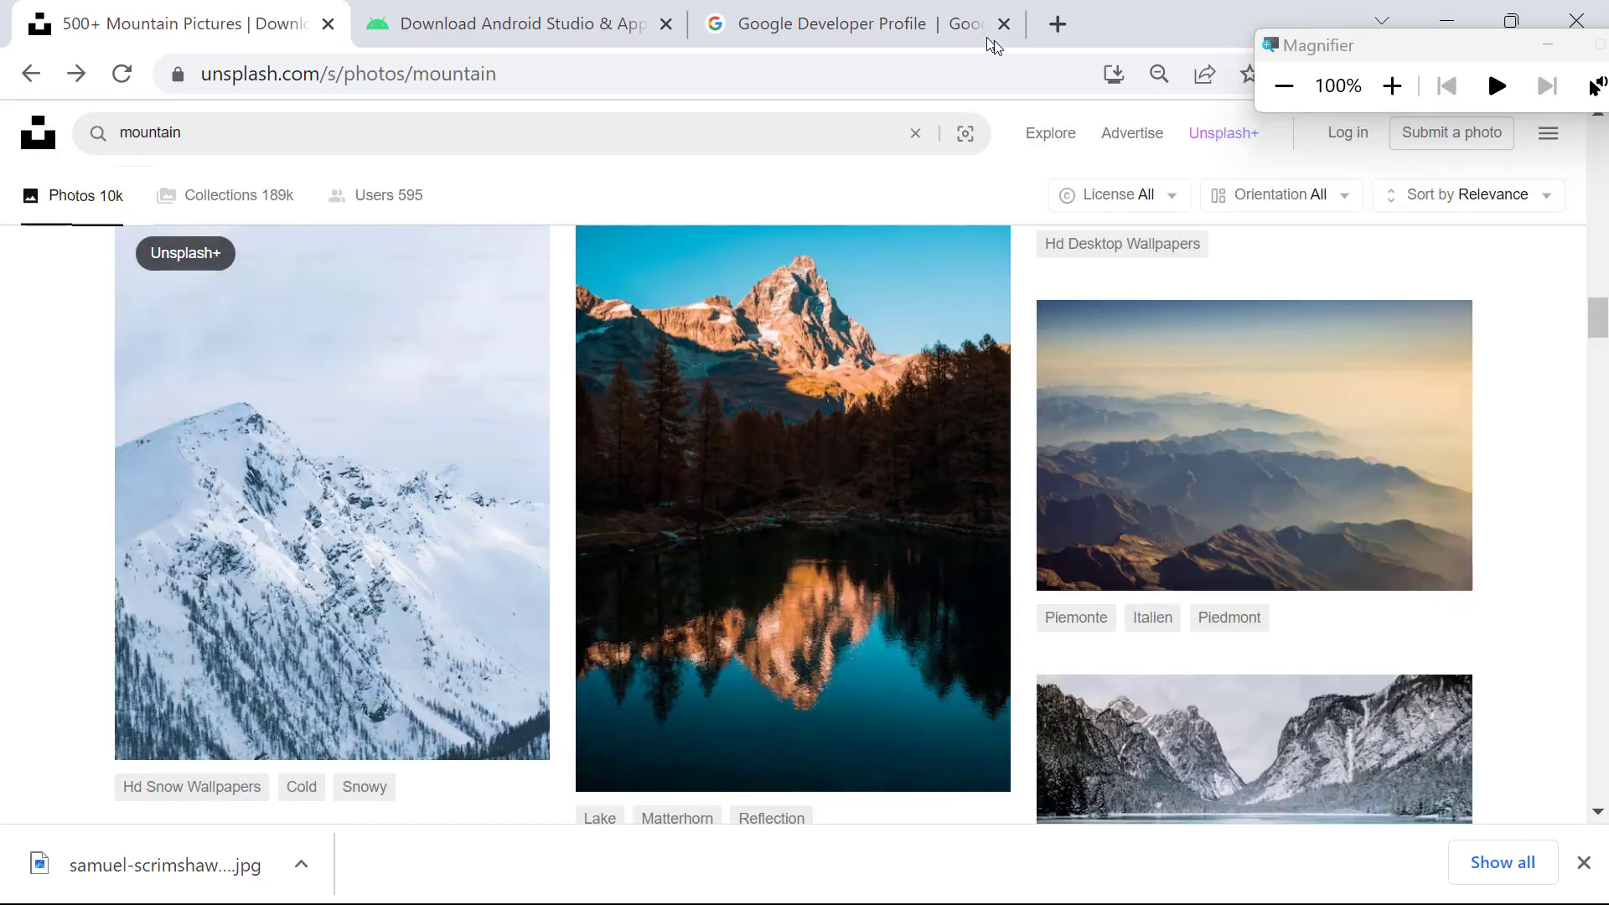
pyautogui.hotkey('alt', 'Right')
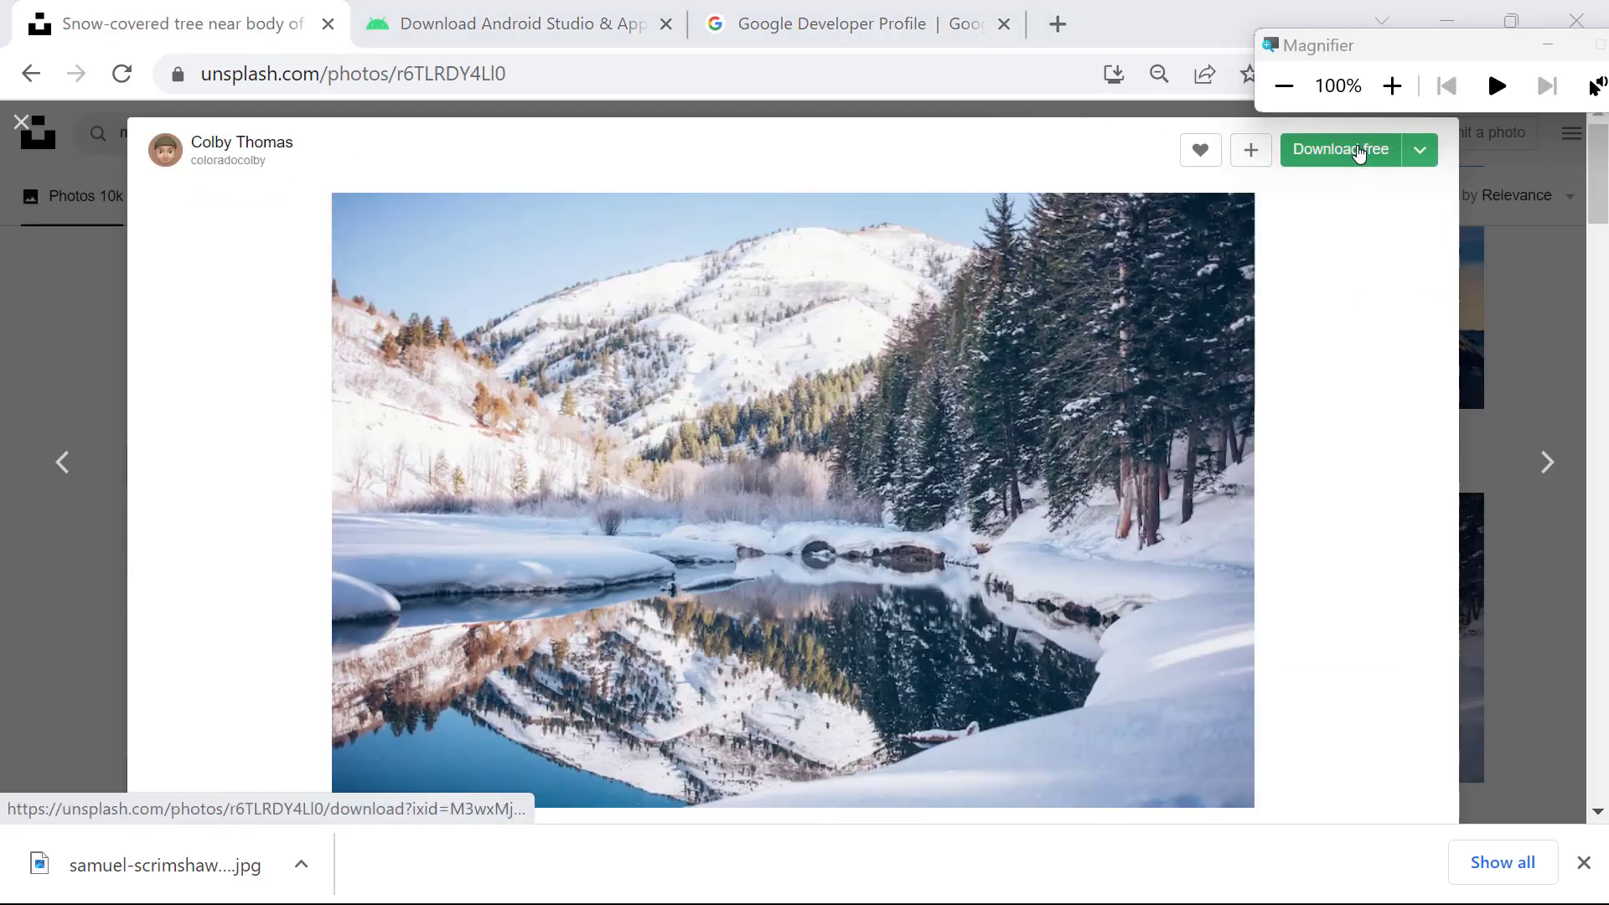
pyautogui.click(1361, 157)
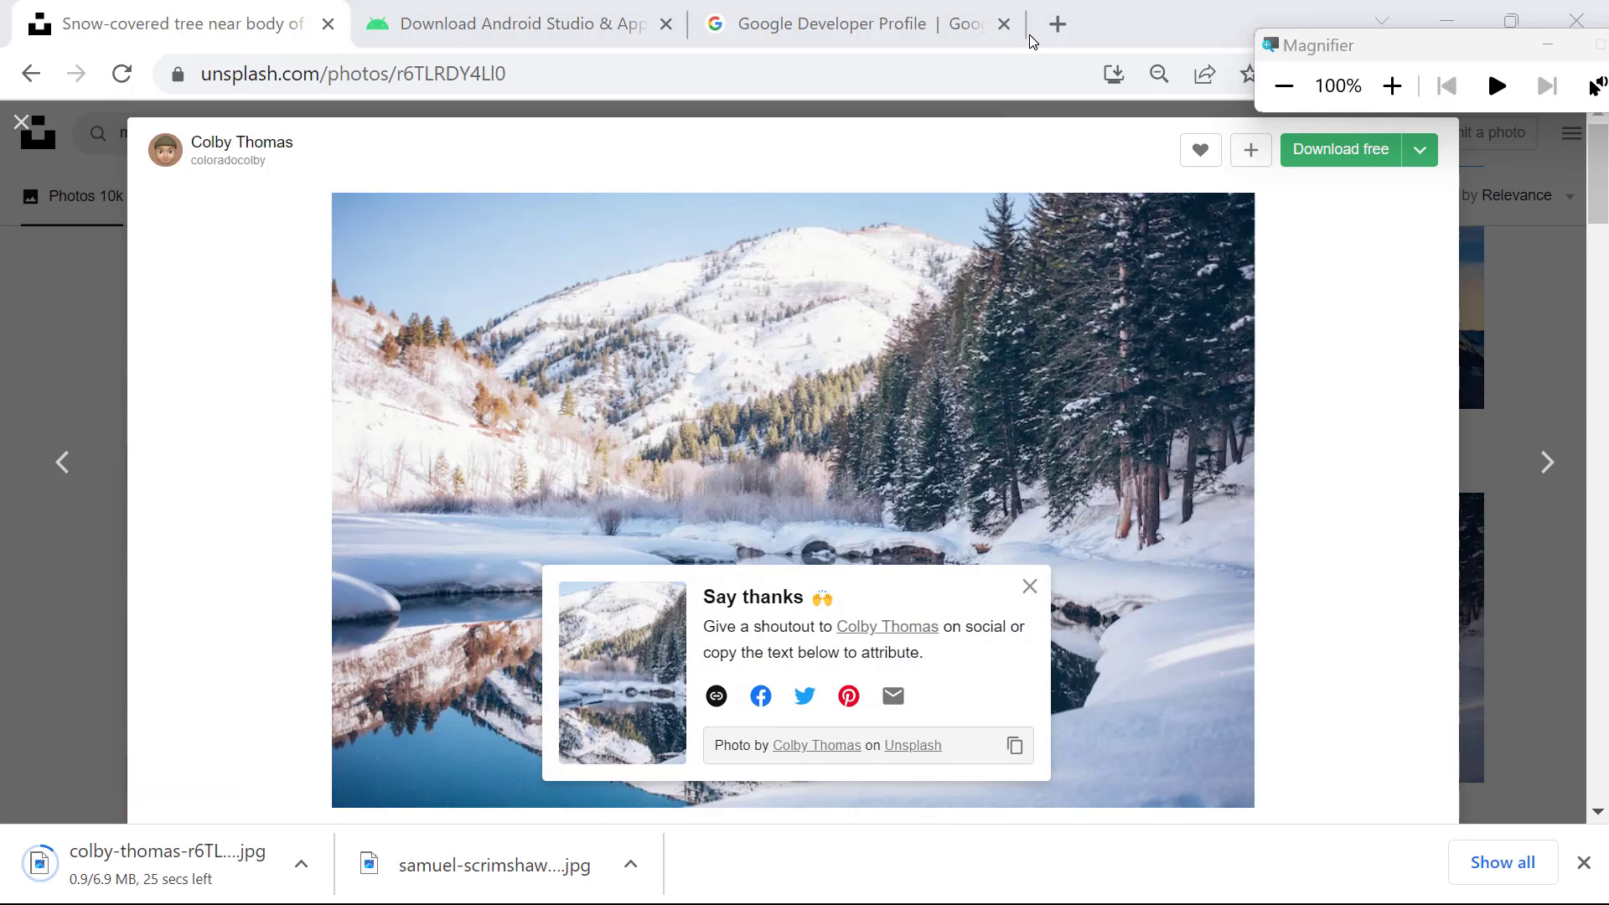
pyautogui.hotkey('alt', 'Tab')
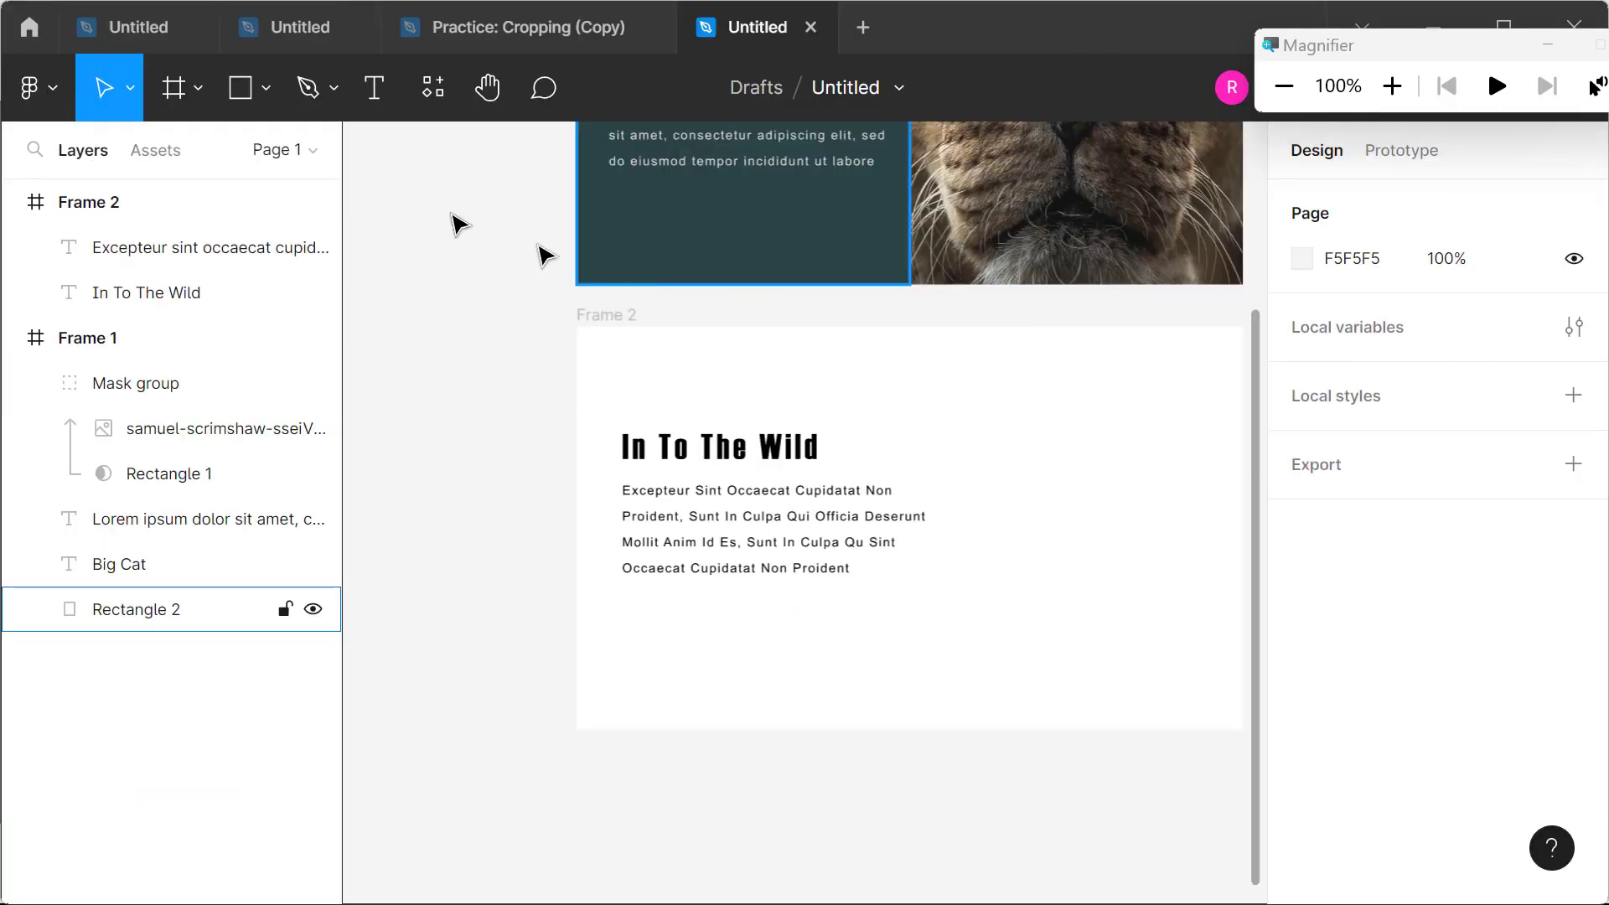
pyautogui.moveTo(89, 339)
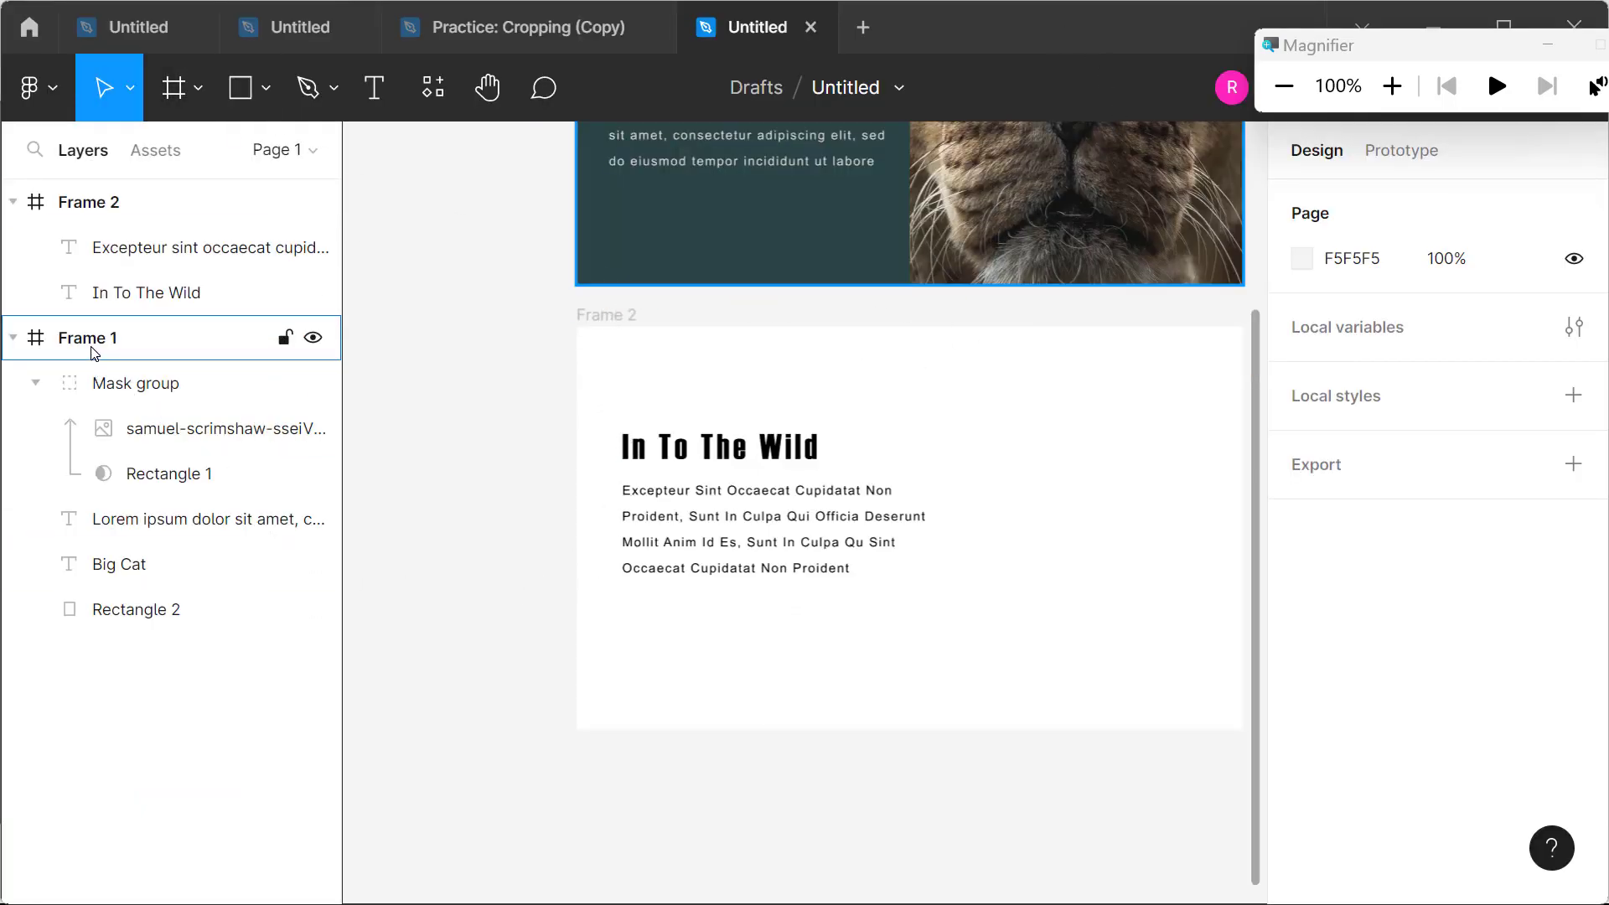
# Step: Place the downloaded colby-thomas snowy river photo inside Frame 2
pyautogui.click(94, 352)
pyautogui.click(642, 545)
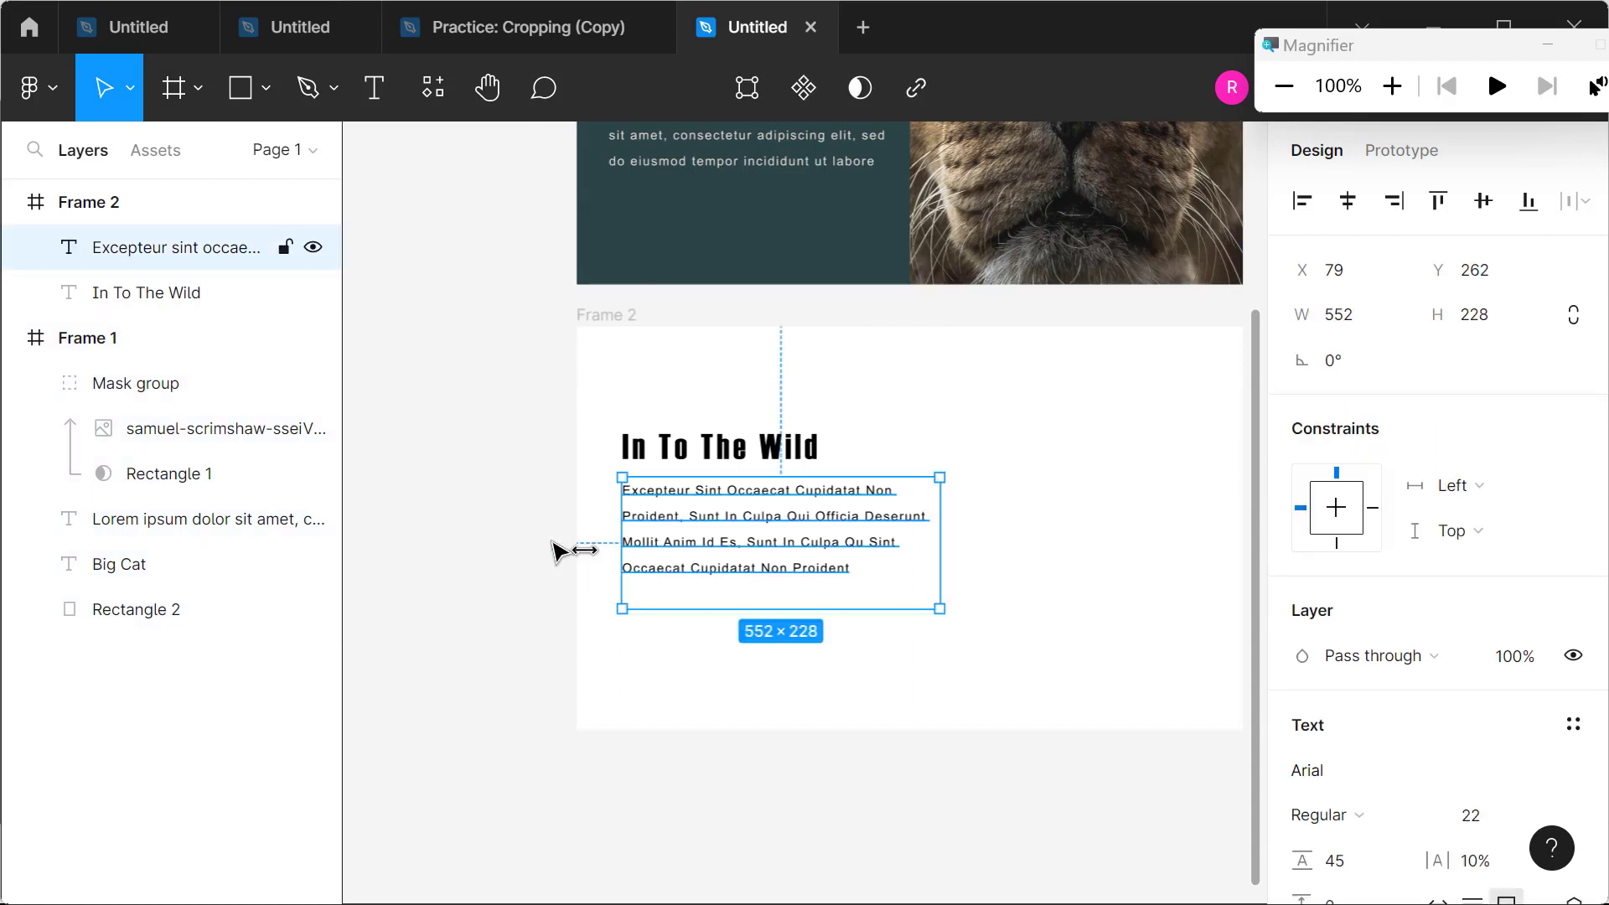
pyautogui.click(125, 206)
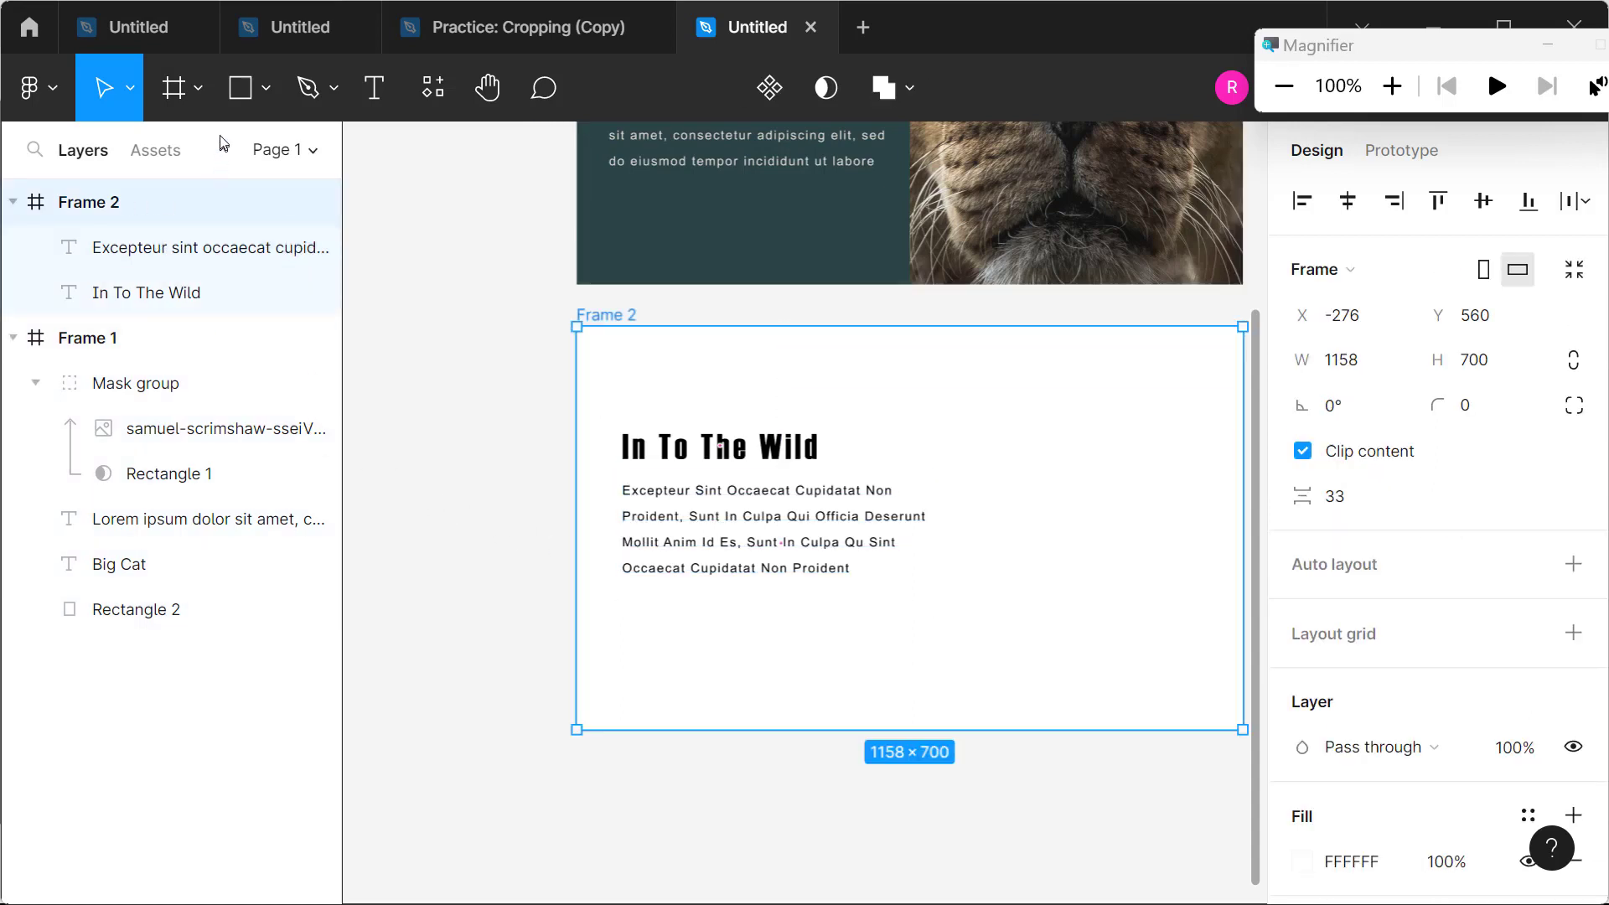
pyautogui.click(199, 90)
pyautogui.click(265, 94)
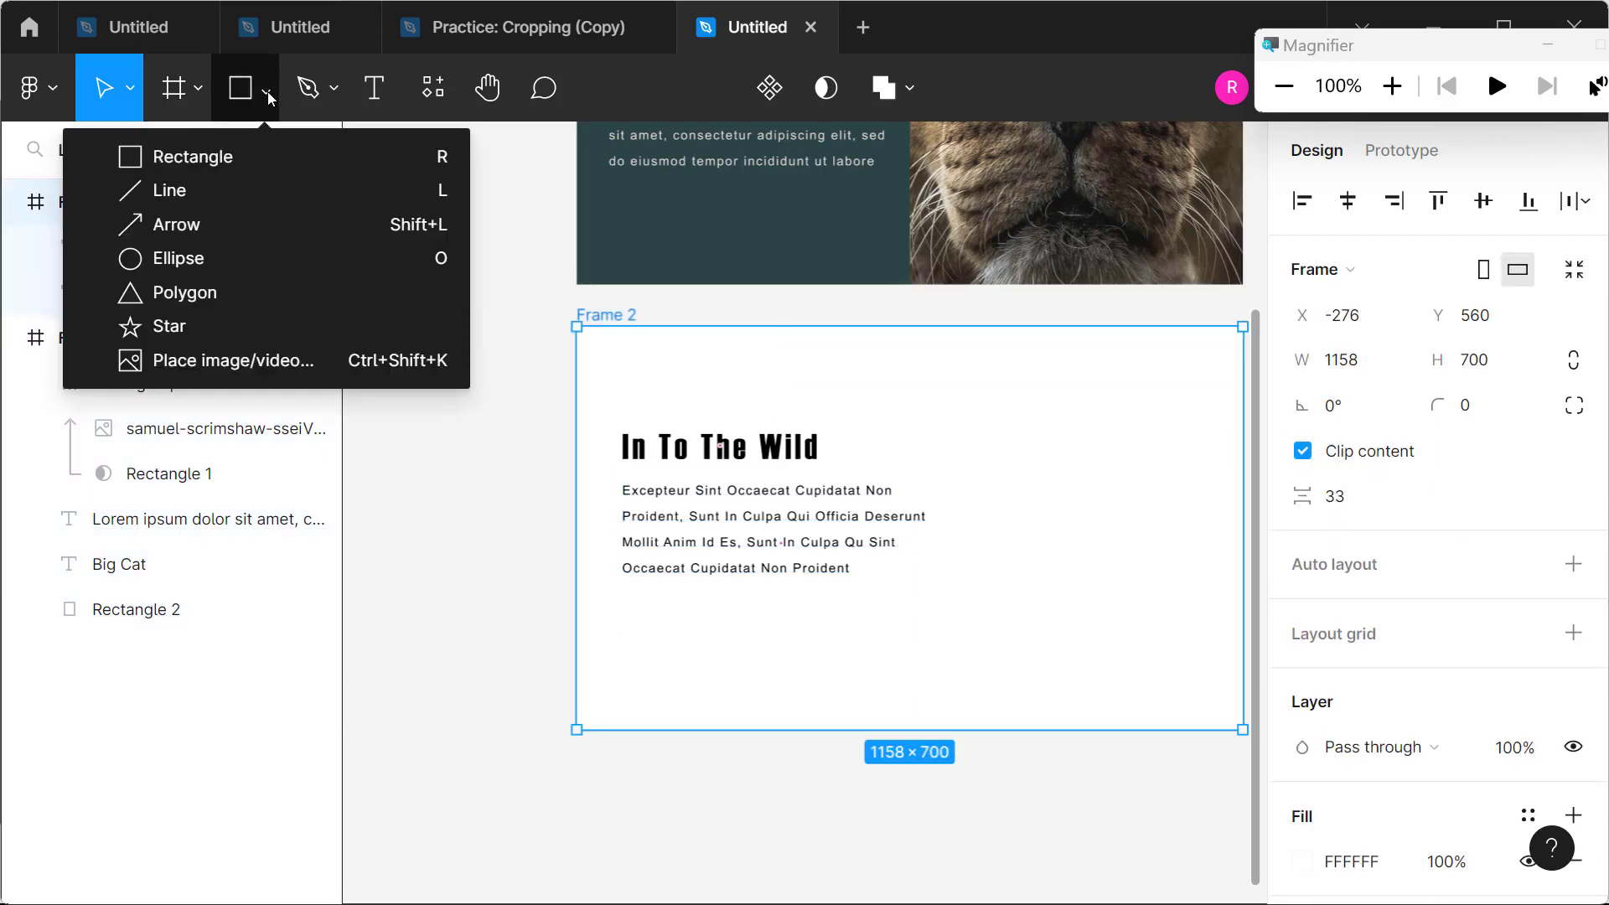
pyautogui.click(252, 370)
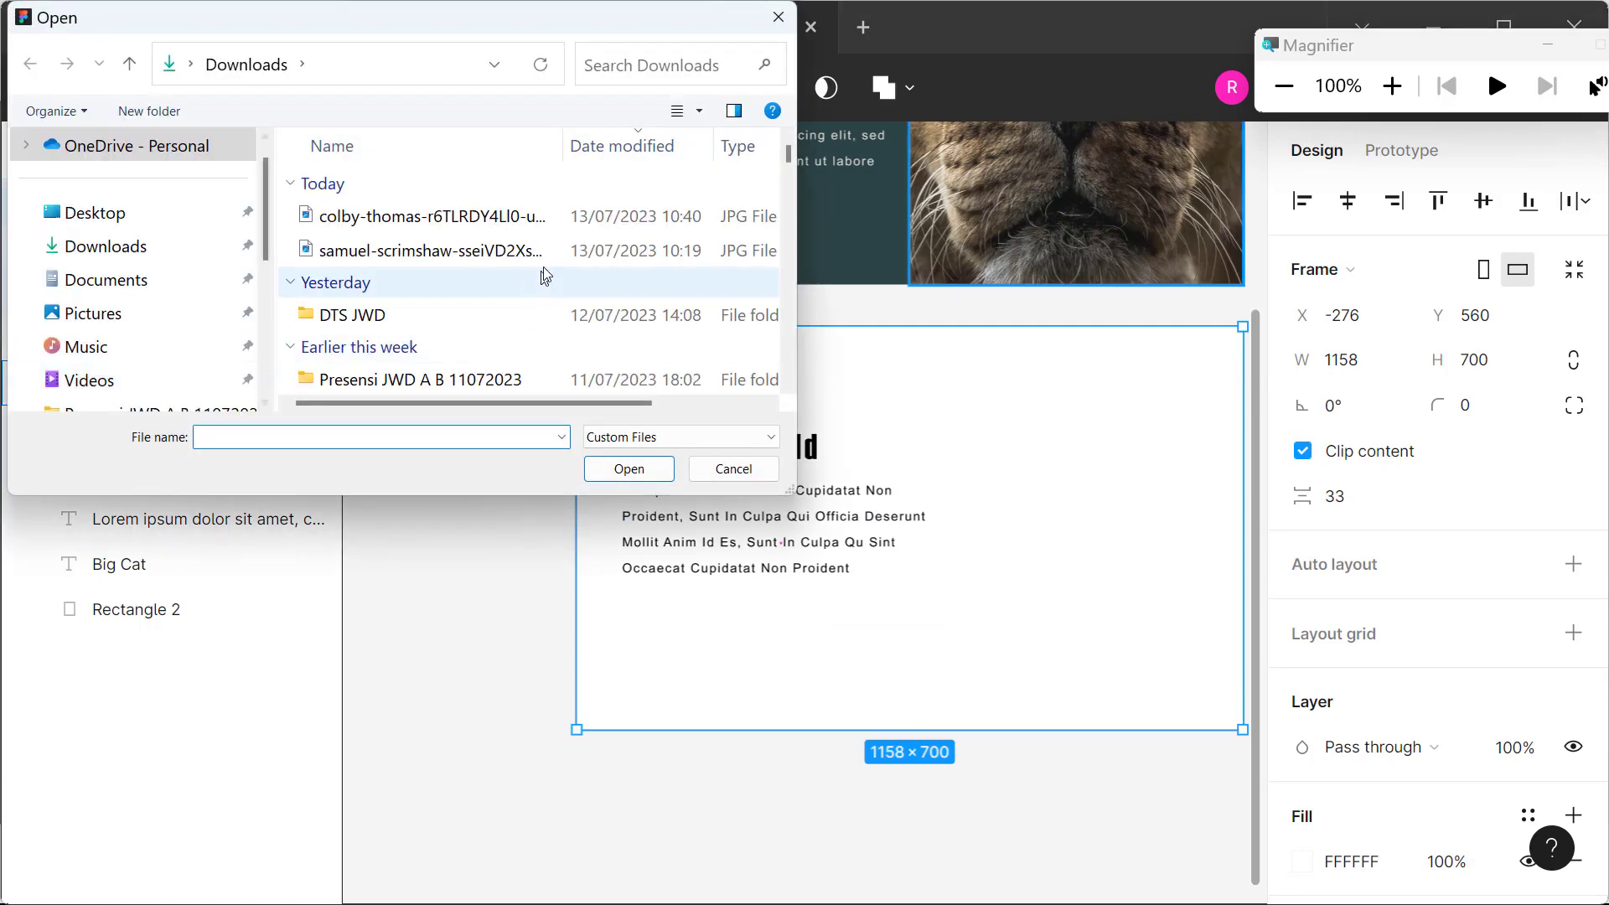
pyautogui.doubleClick(448, 219)
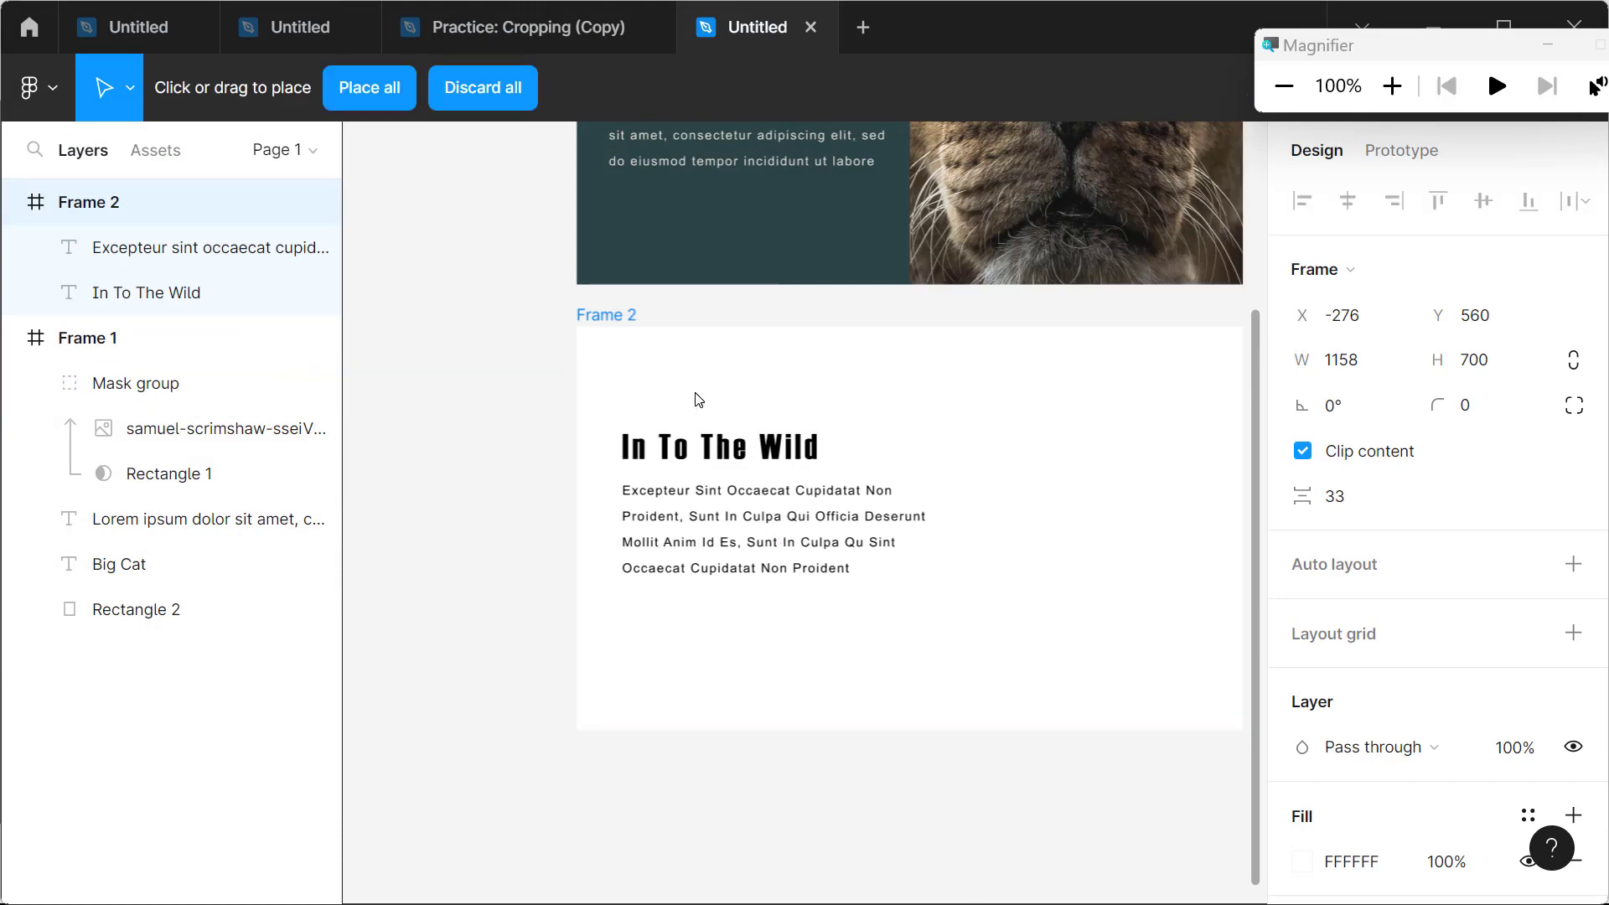
pyautogui.click(714, 348)
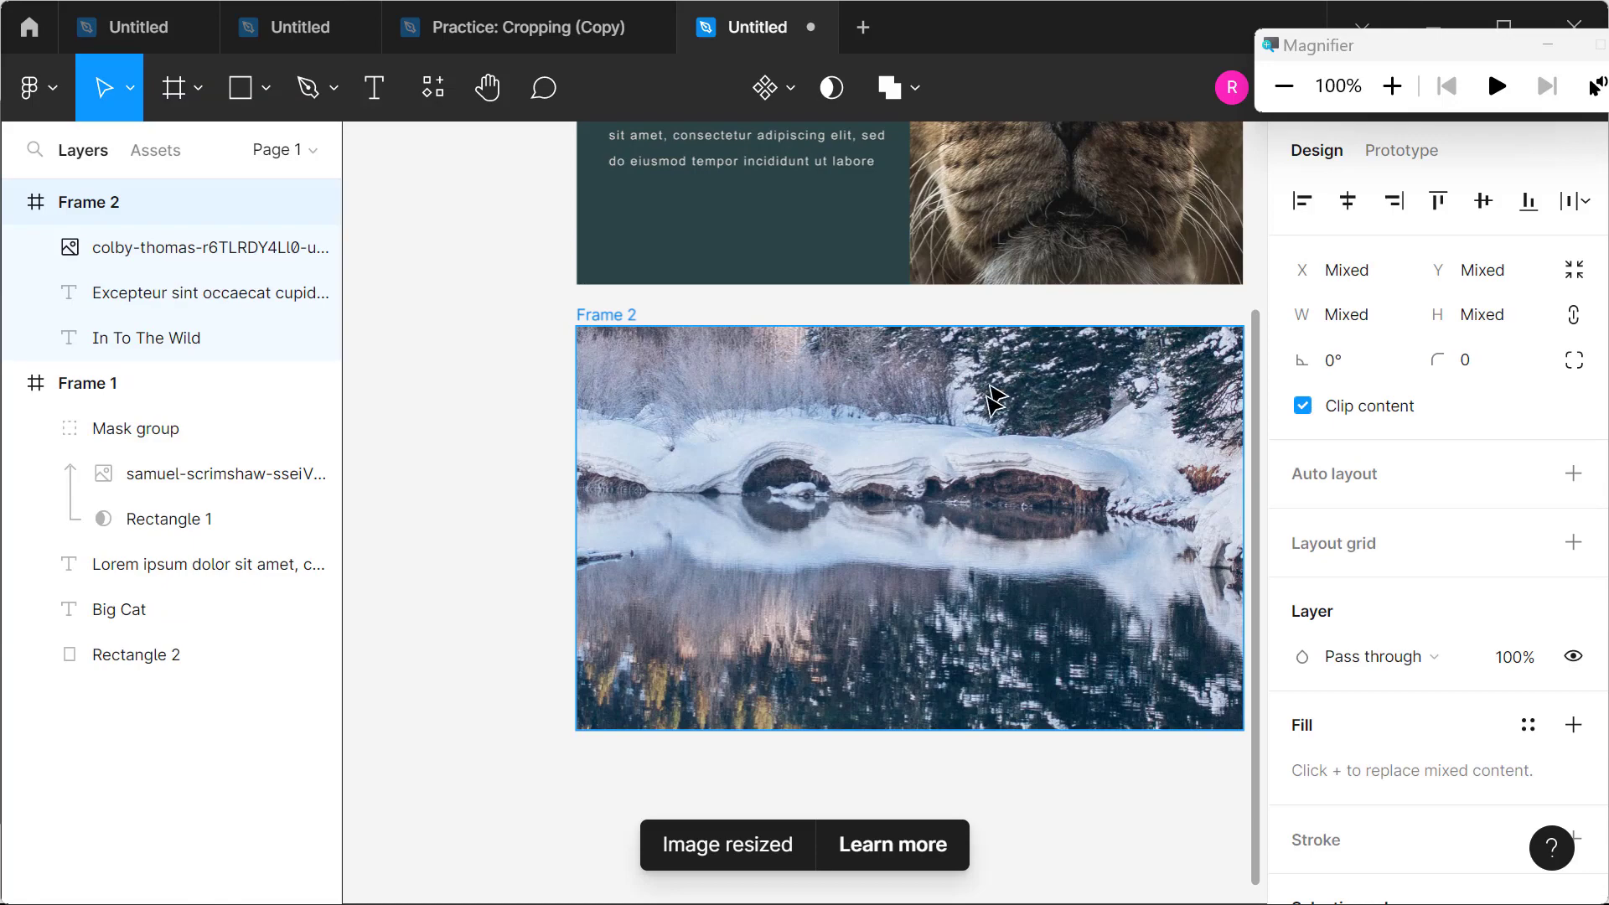
# Step: Scroll the canvas and undo an accidental move of Frame 2
pyautogui.scroll(-3, 969, 490)
pyautogui.scroll(-3, 971, 483)
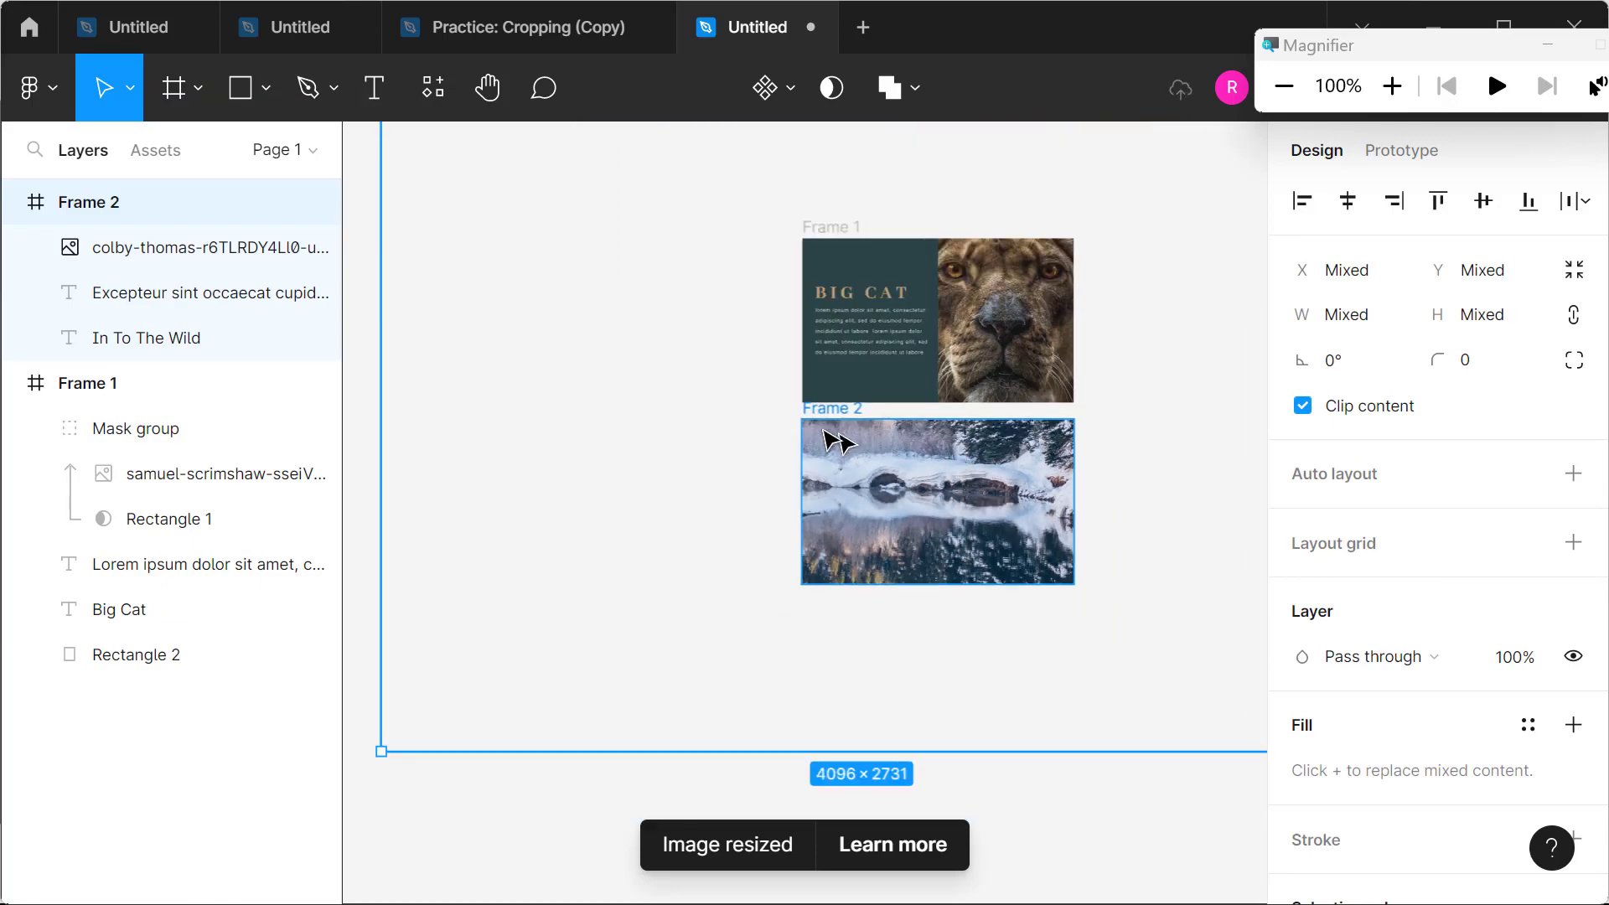
pyautogui.scroll(-2, 830, 440)
pyautogui.scroll(-2, 801, 424)
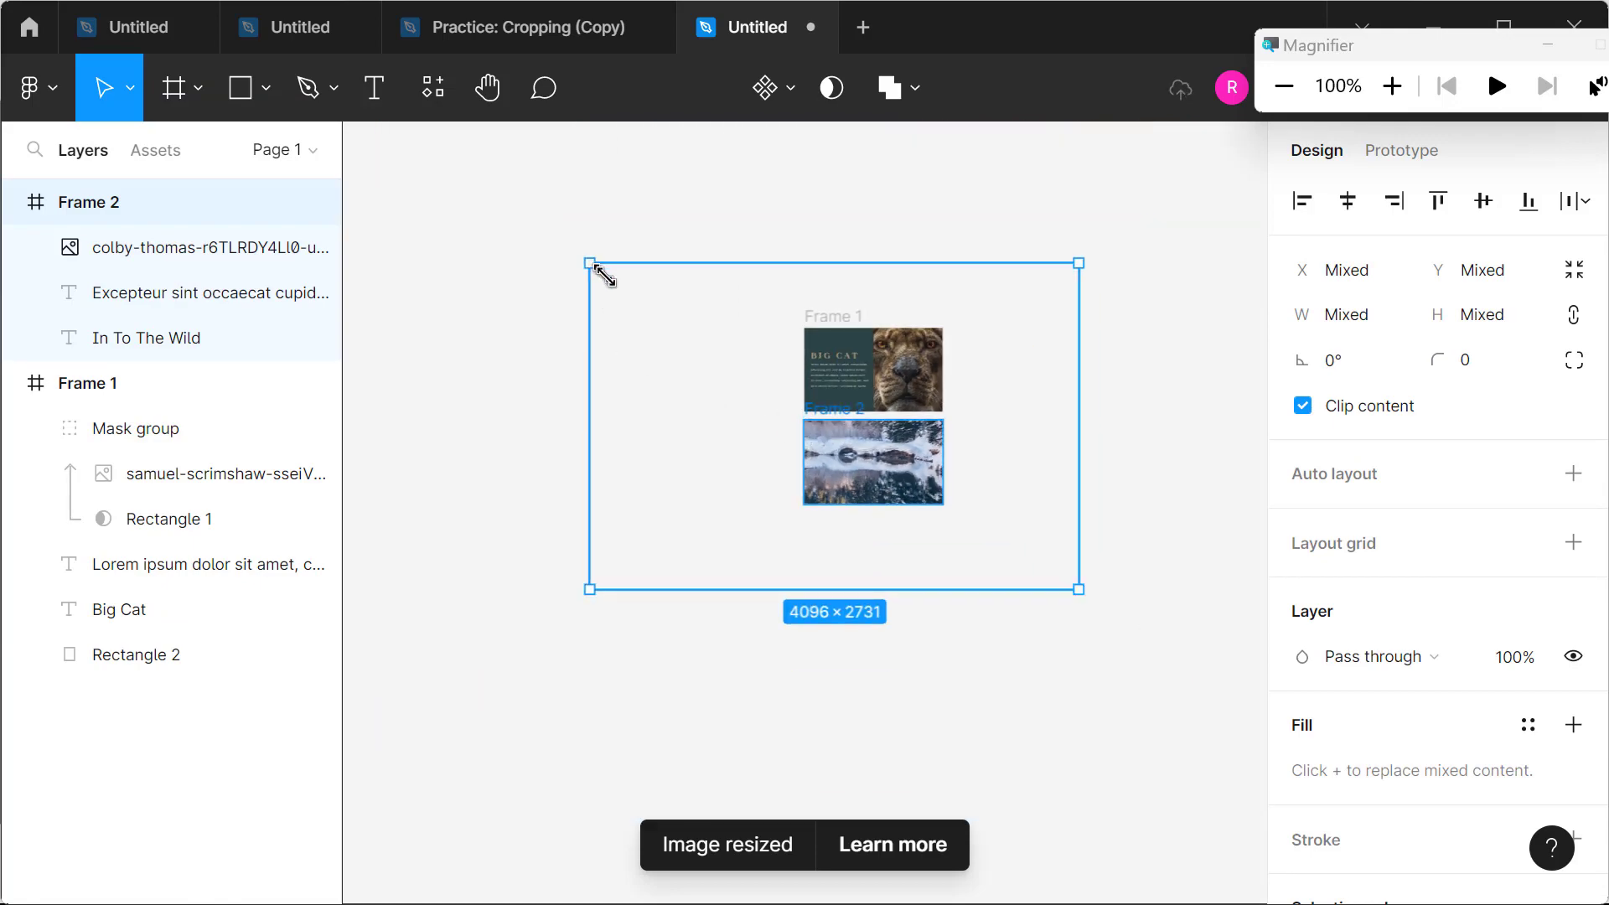
pyautogui.moveTo(597, 270); pyautogui.dragTo(687, 338)
pyautogui.hotkey('ctrl', 'z')
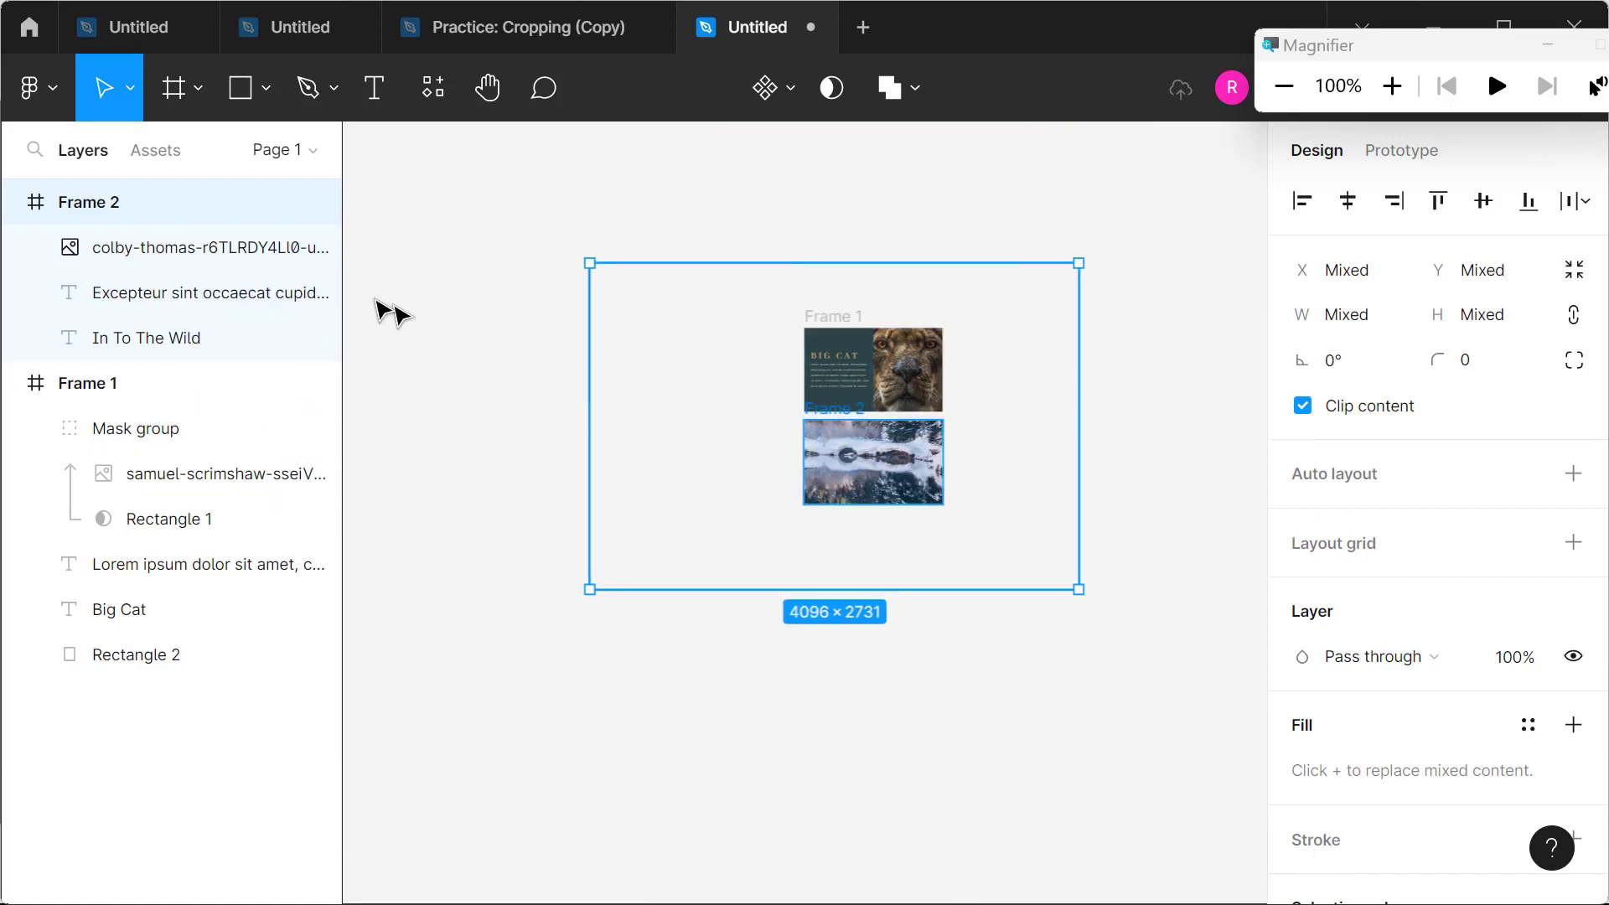
# Step: Shrink the oversized snowy lake image and move it onto Frame 2
pyautogui.click(251, 248)
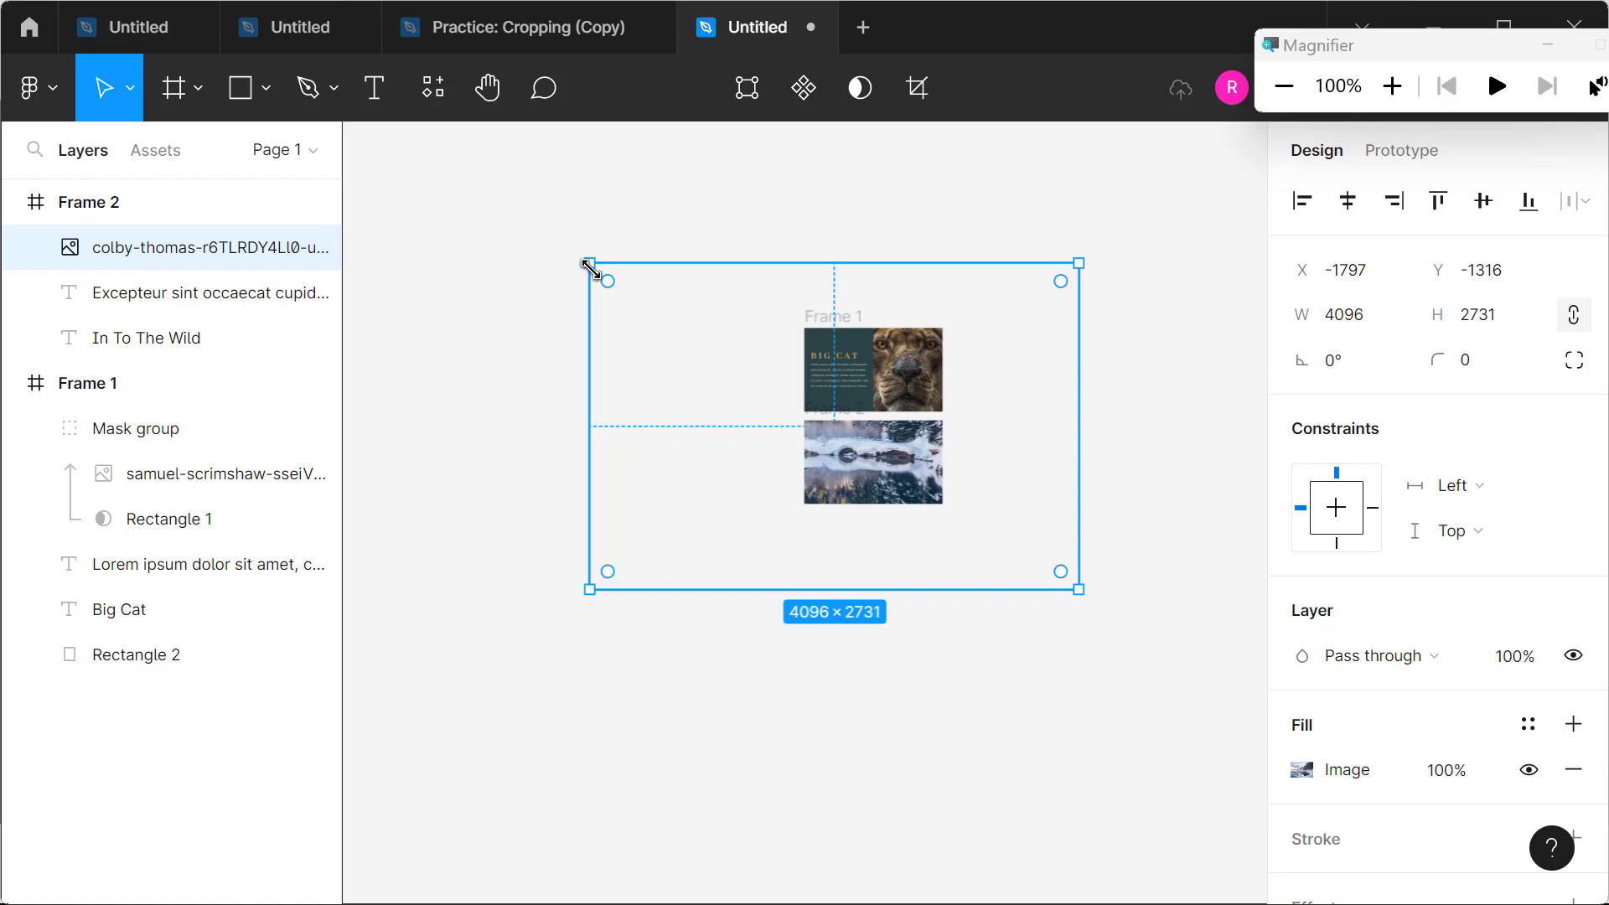
pyautogui.moveTo(590, 268)
pyautogui.mouseDown()
pyautogui.moveTo(913, 444)
pyautogui.moveTo(937, 494)
pyautogui.mouseUp()
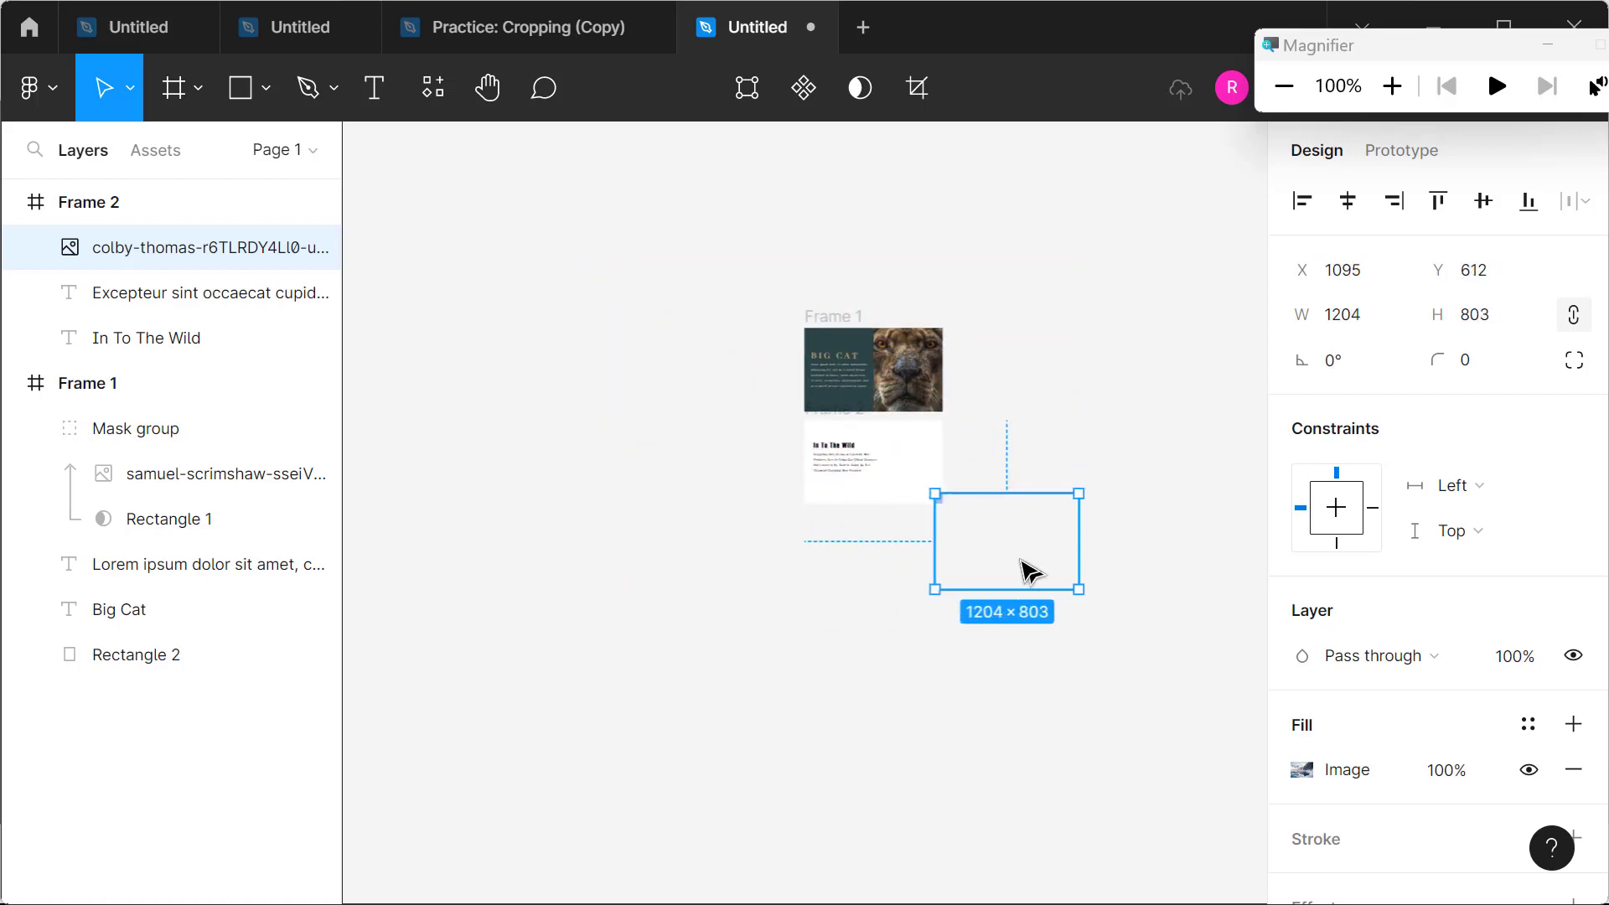
pyautogui.moveTo(1031, 573); pyautogui.dragTo(941, 503)
pyautogui.moveTo(829, 420); pyautogui.dragTo(855, 451)
pyautogui.moveTo(967, 506); pyautogui.dragTo(943, 495)
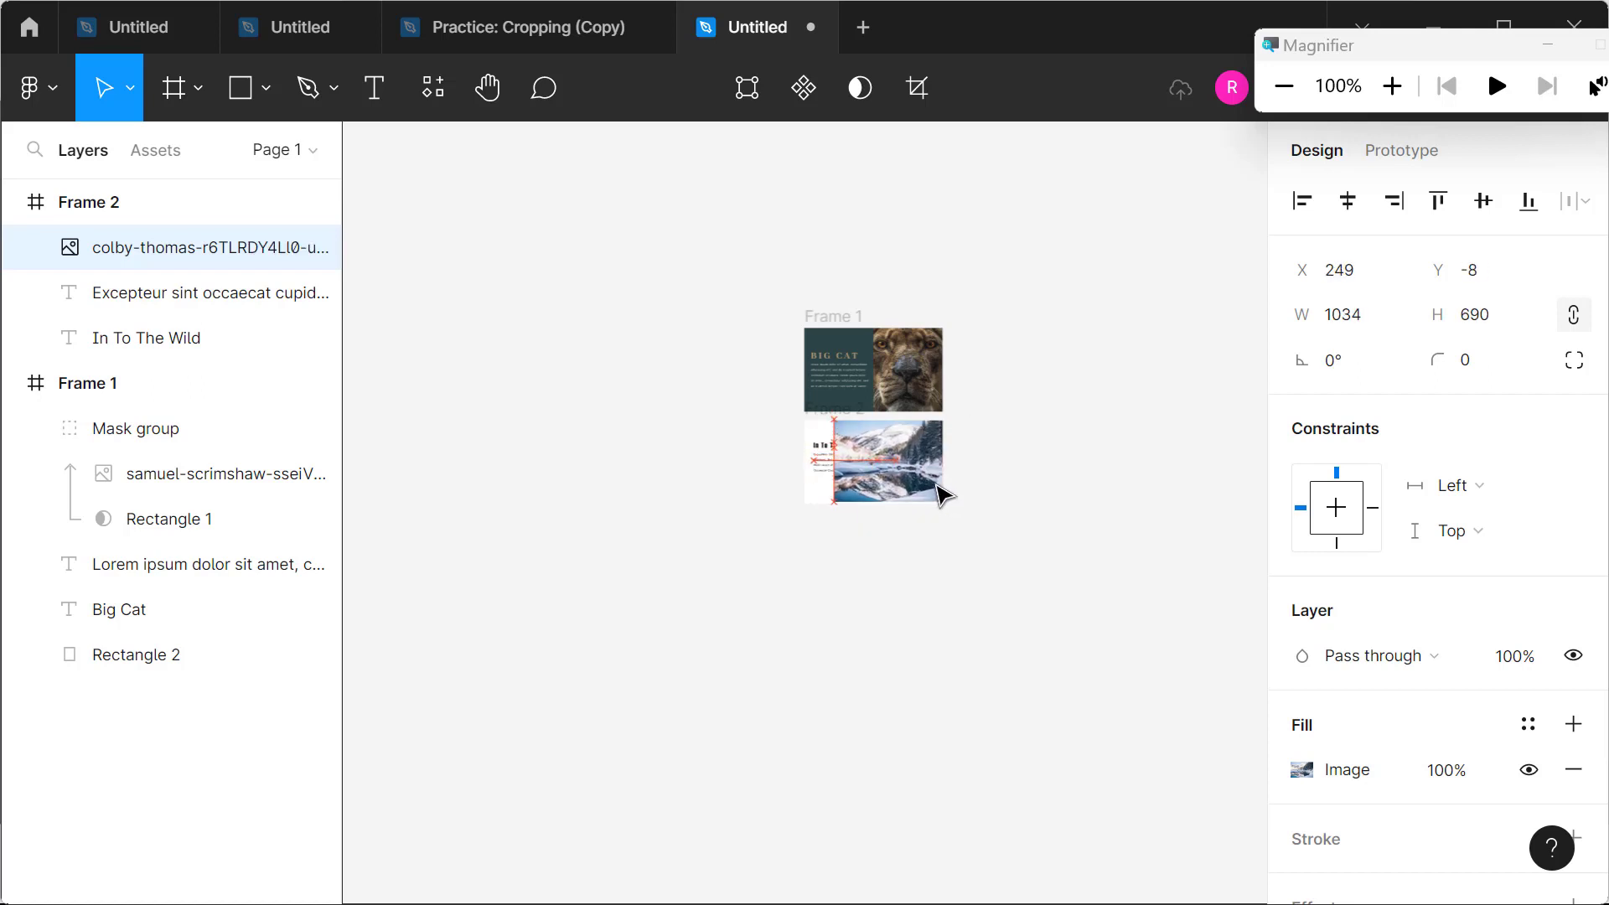
pyautogui.scroll(5, 956, 559)
pyautogui.scroll(2, 952, 561)
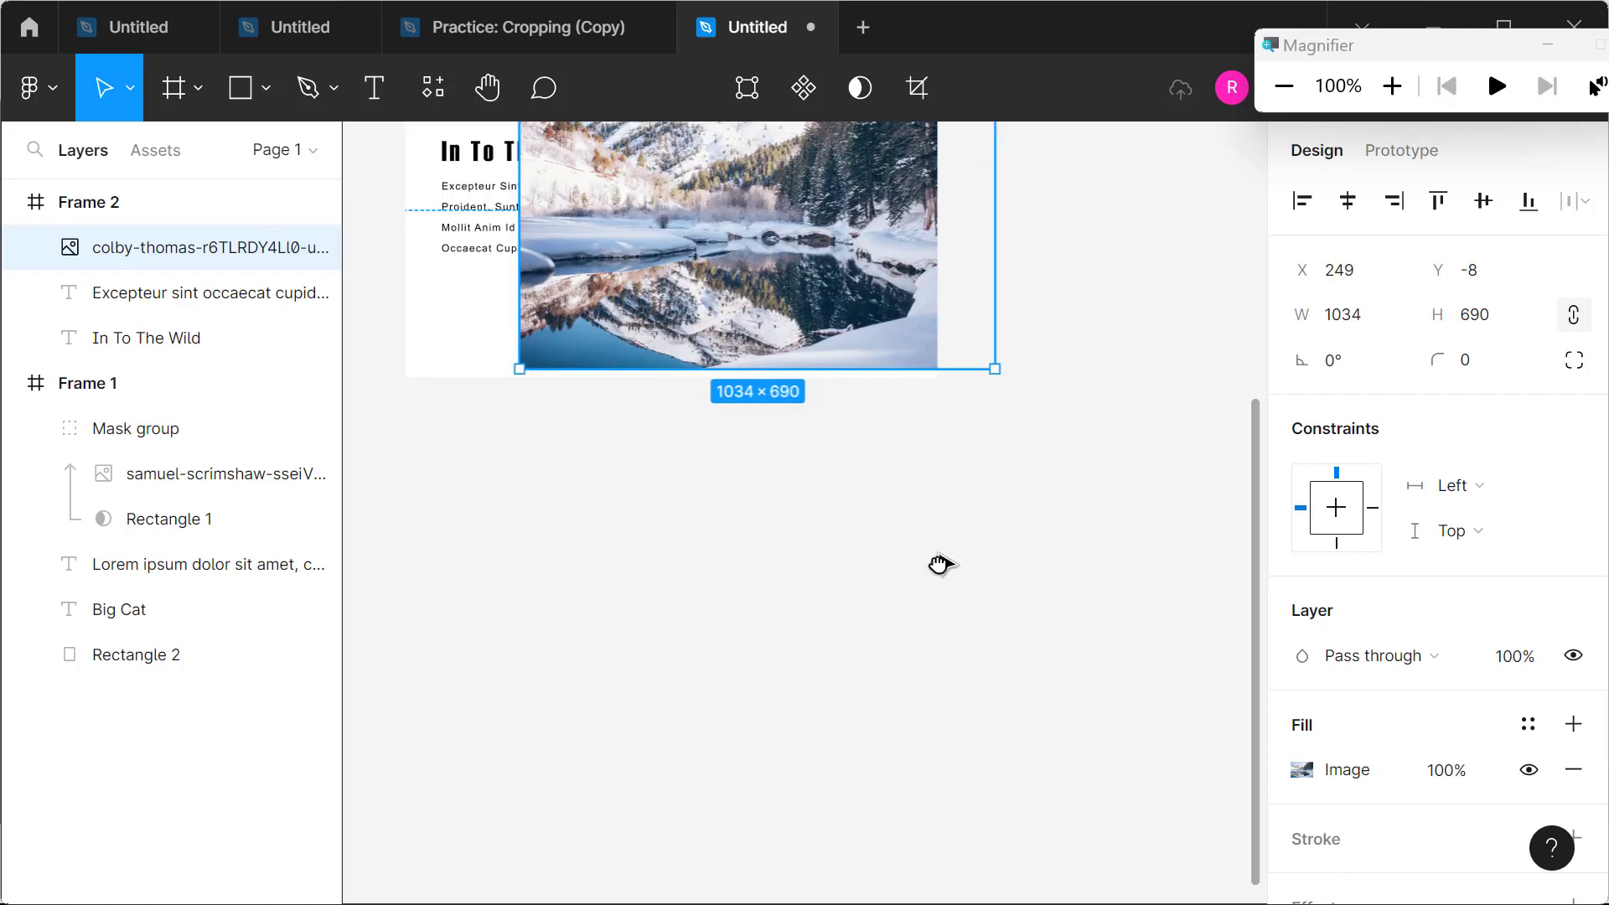
pyautogui.moveTo(939, 564); pyautogui.dragTo(985, 768)
# Step: Align the photo with Frame 2's top edge and size it to 1049 × 700
pyautogui.scroll(2, 924, 686)
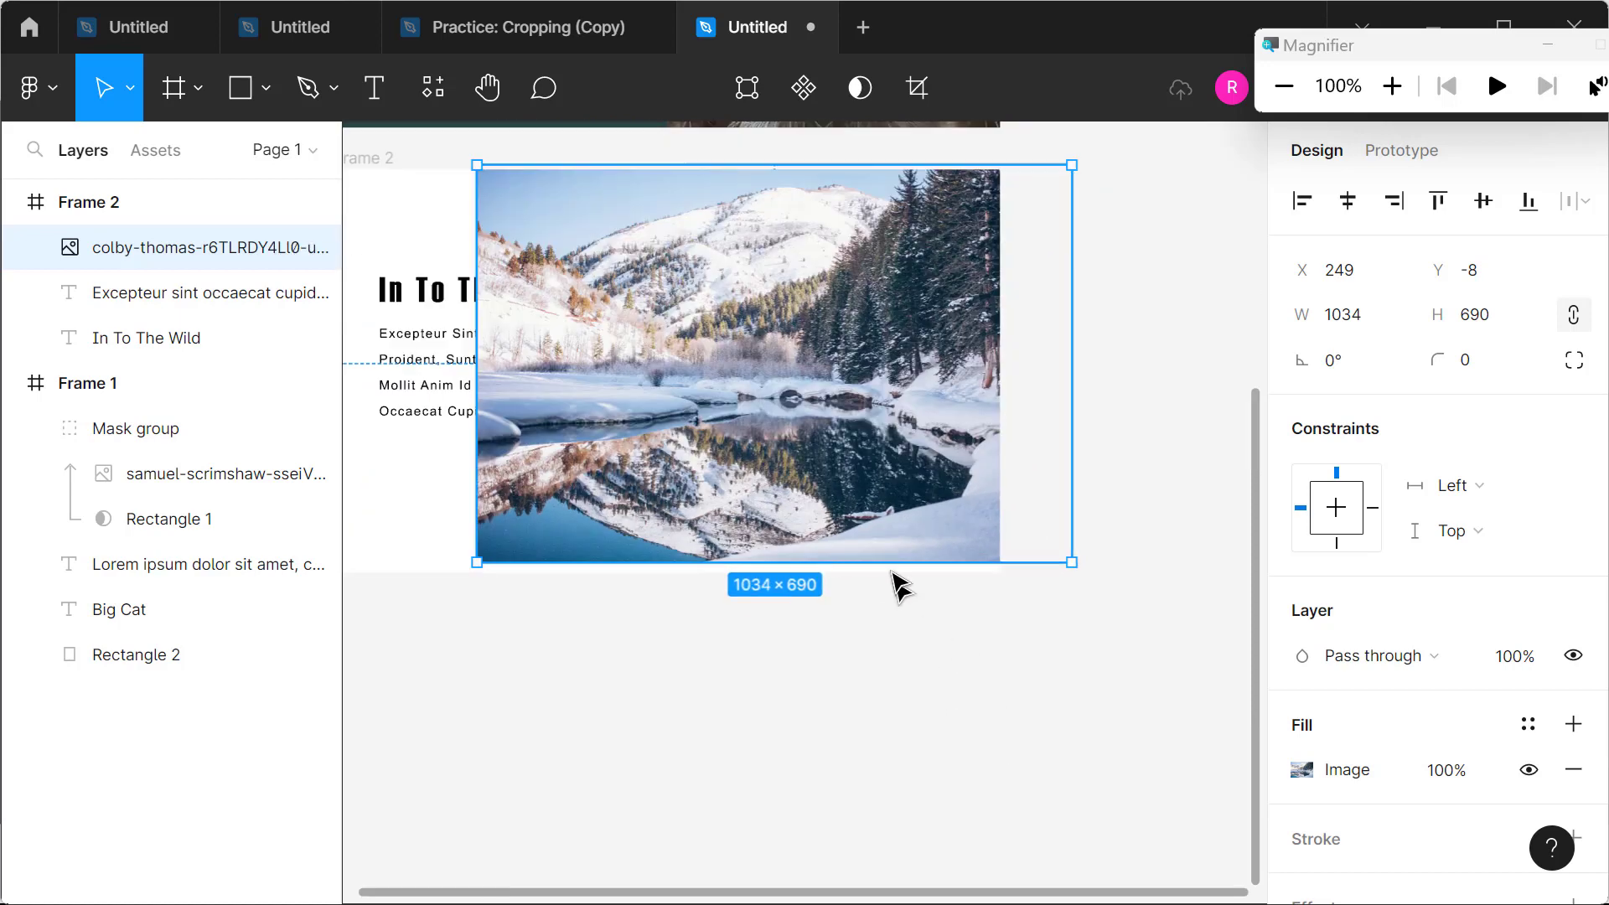
pyautogui.hscroll(-2, 880, 554)
pyautogui.scroll(2, 880, 554)
pyautogui.scroll(4, 829, 503)
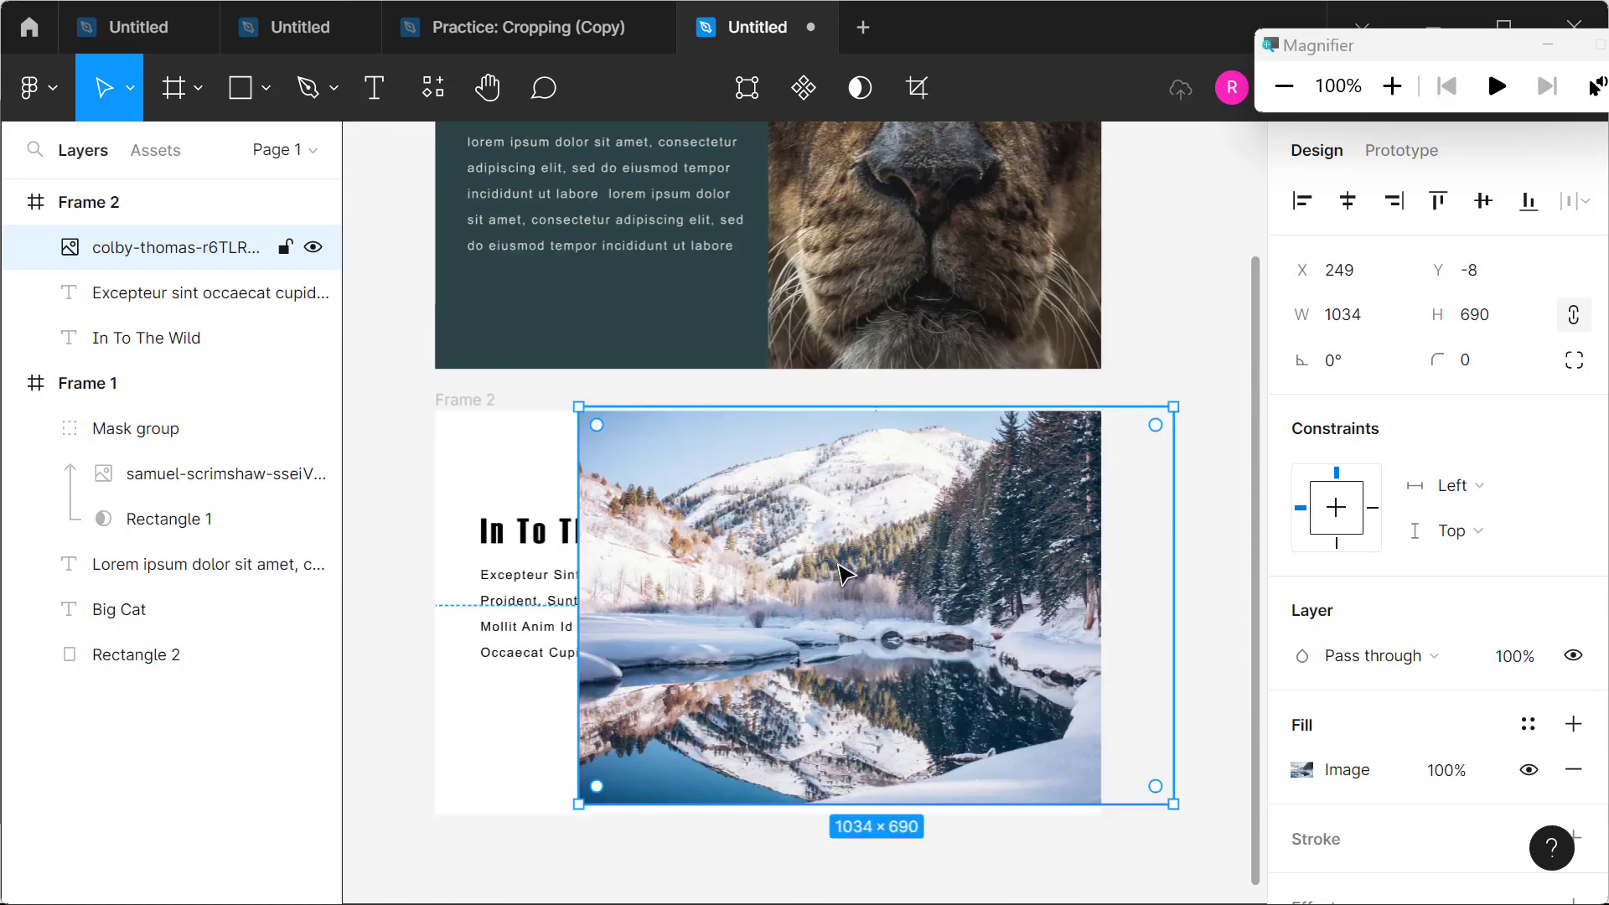
pyautogui.moveTo(847, 574); pyautogui.dragTo(849, 577)
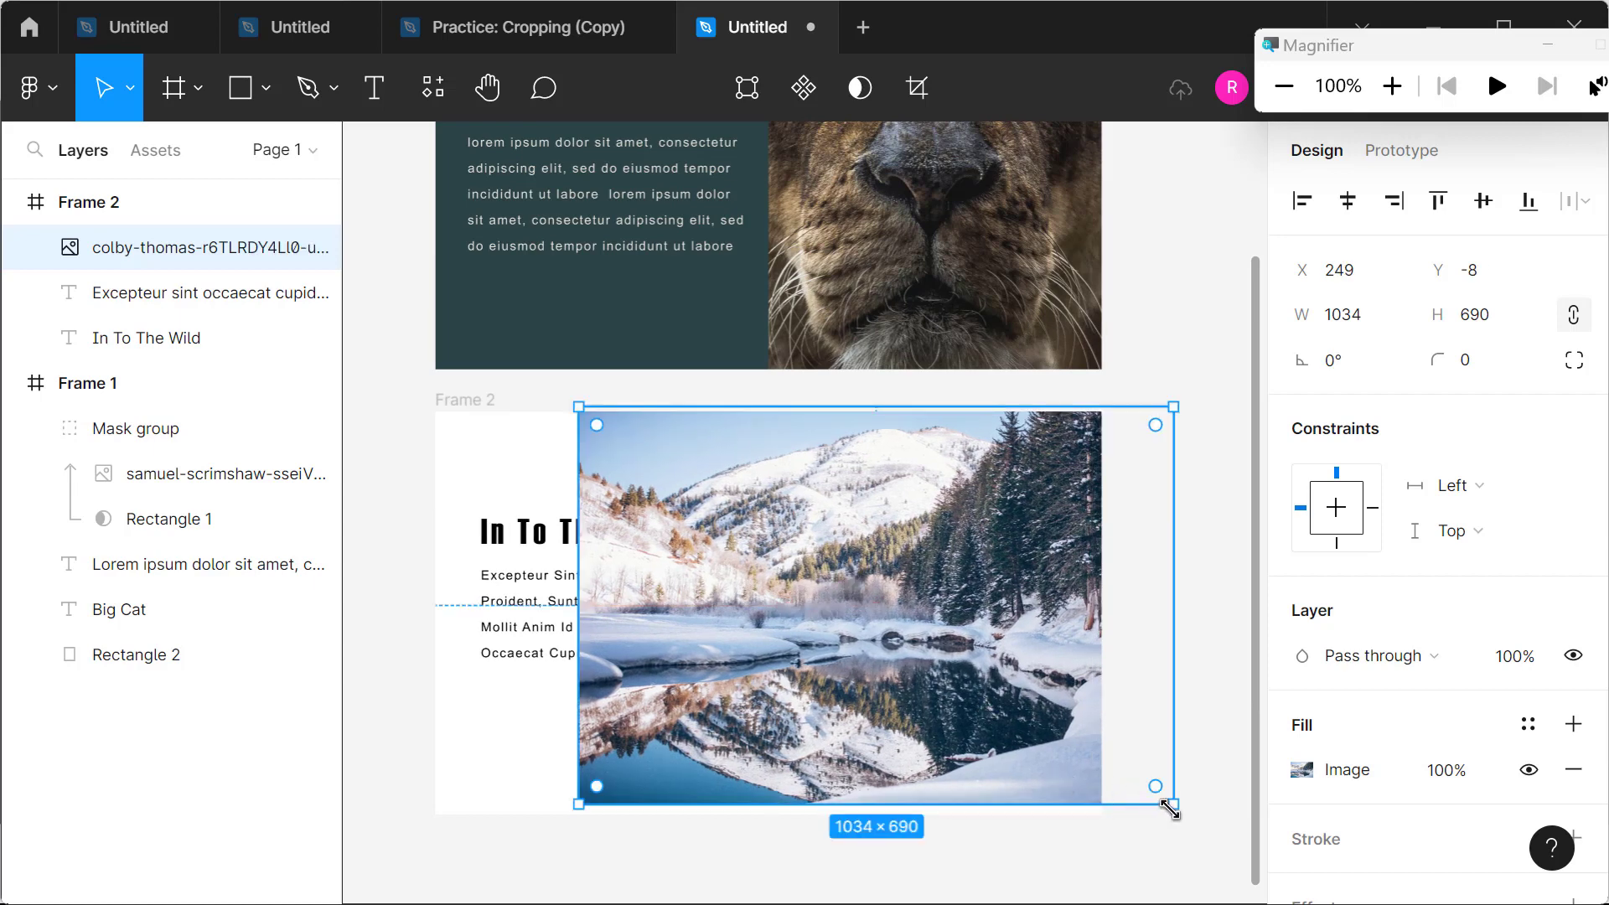
pyautogui.moveTo(1172, 804); pyautogui.dragTo(1172, 814)
pyautogui.moveTo(930, 683); pyautogui.dragTo(926, 680)
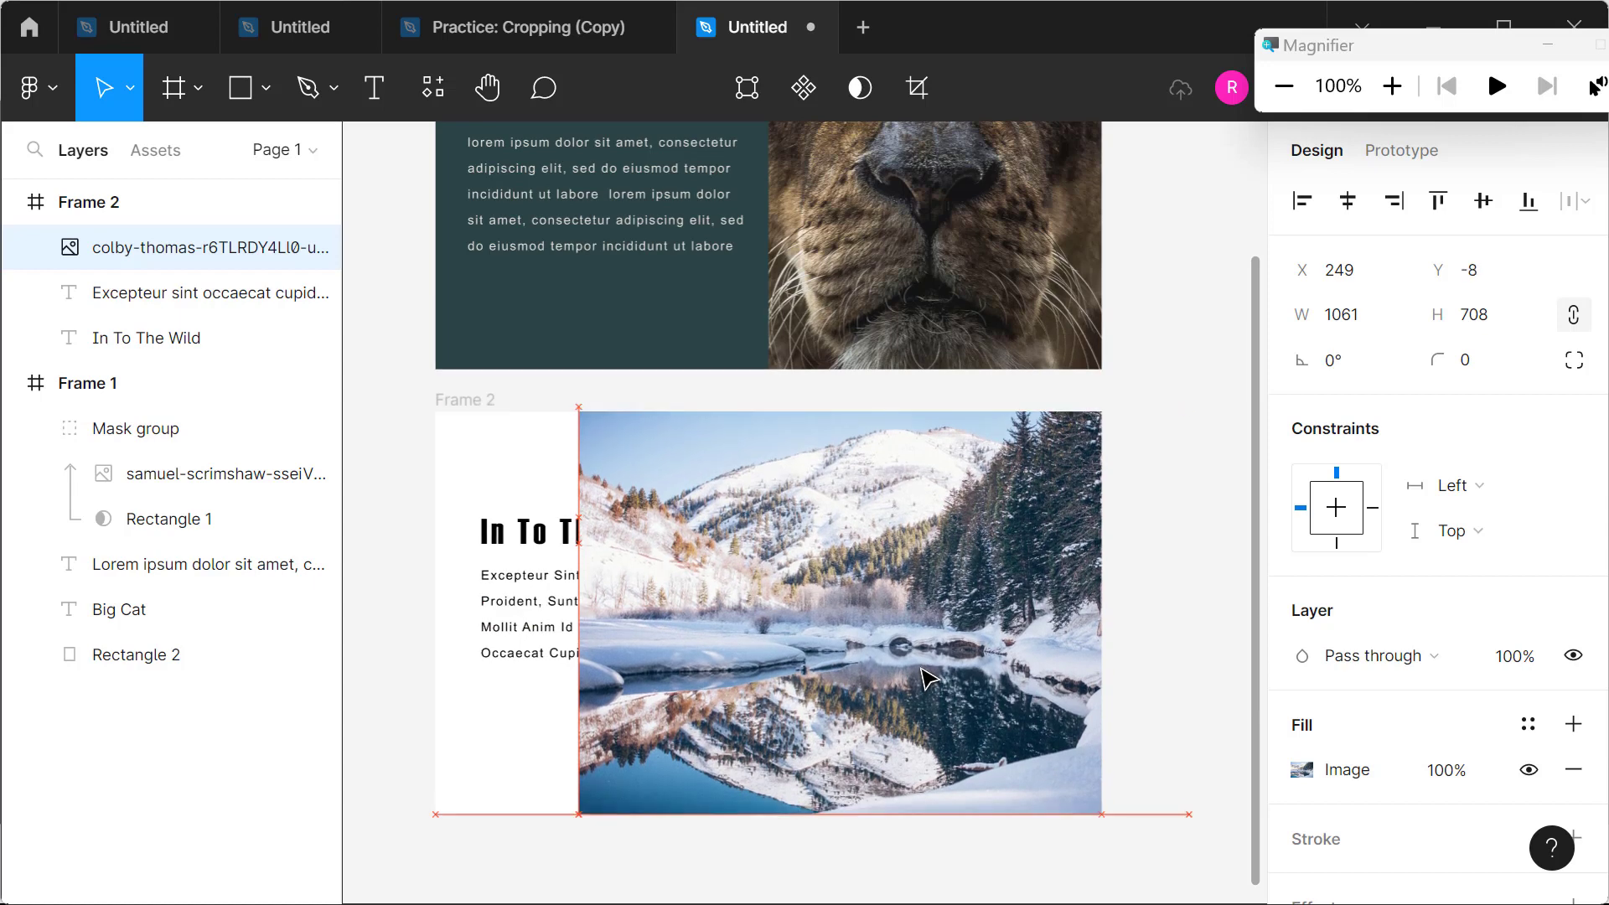
pyautogui.moveTo(926, 681); pyautogui.dragTo(932, 692)
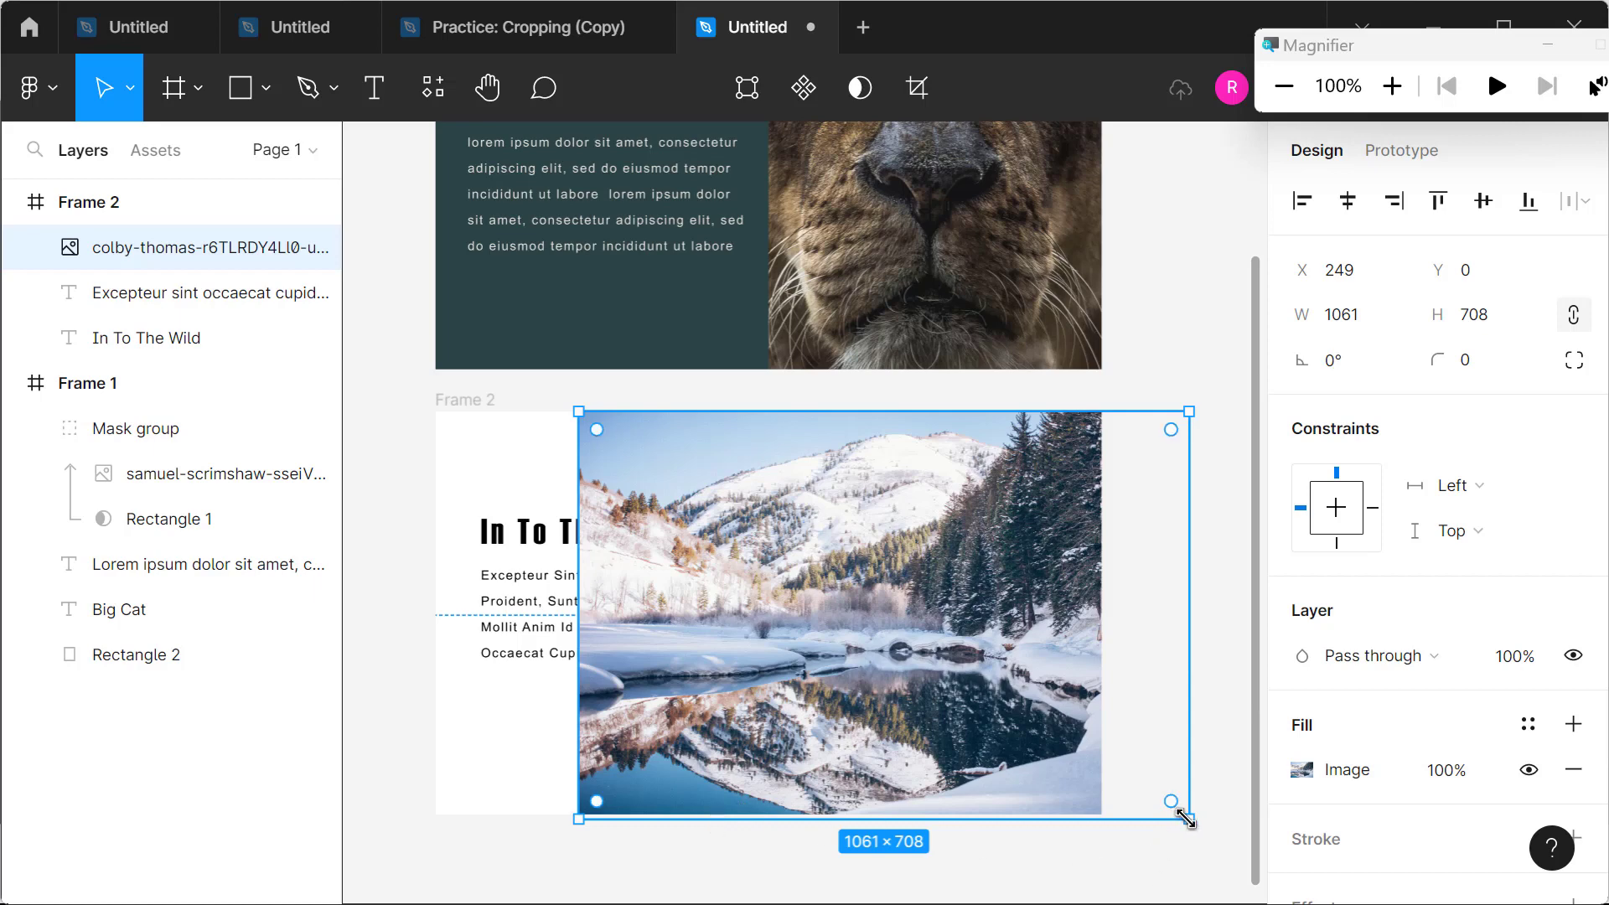
pyautogui.moveTo(1184, 817); pyautogui.dragTo(1174, 812)
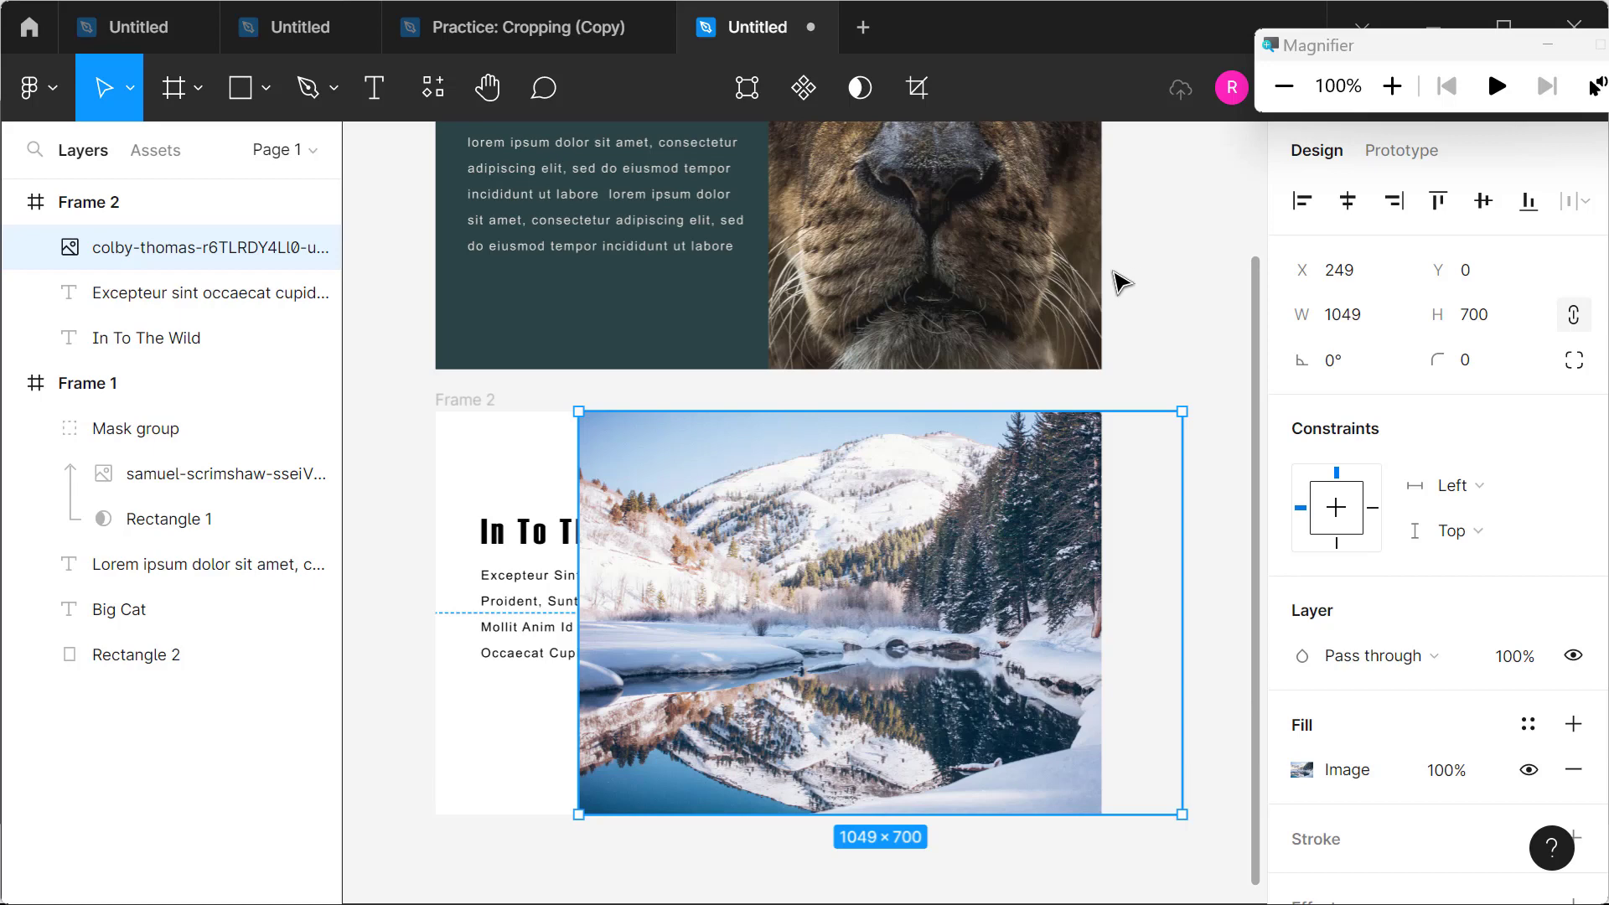
# Step: Draw a 349 × 700 rectangle over the photo's left side at full frame height
pyautogui.click(1165, 338)
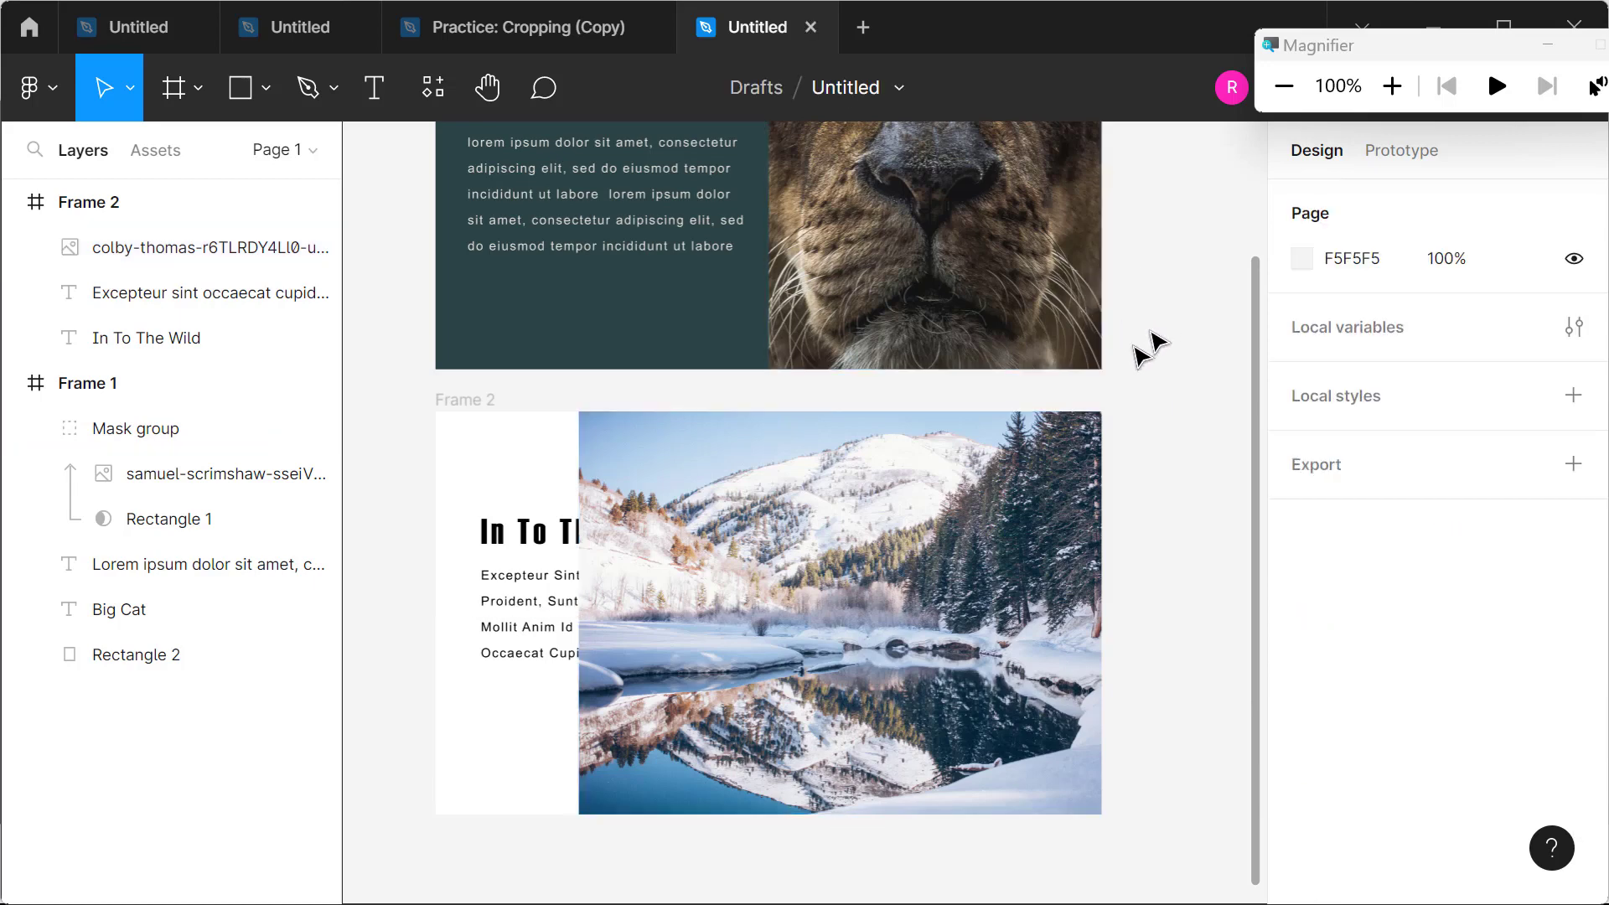
pyautogui.click(265, 93)
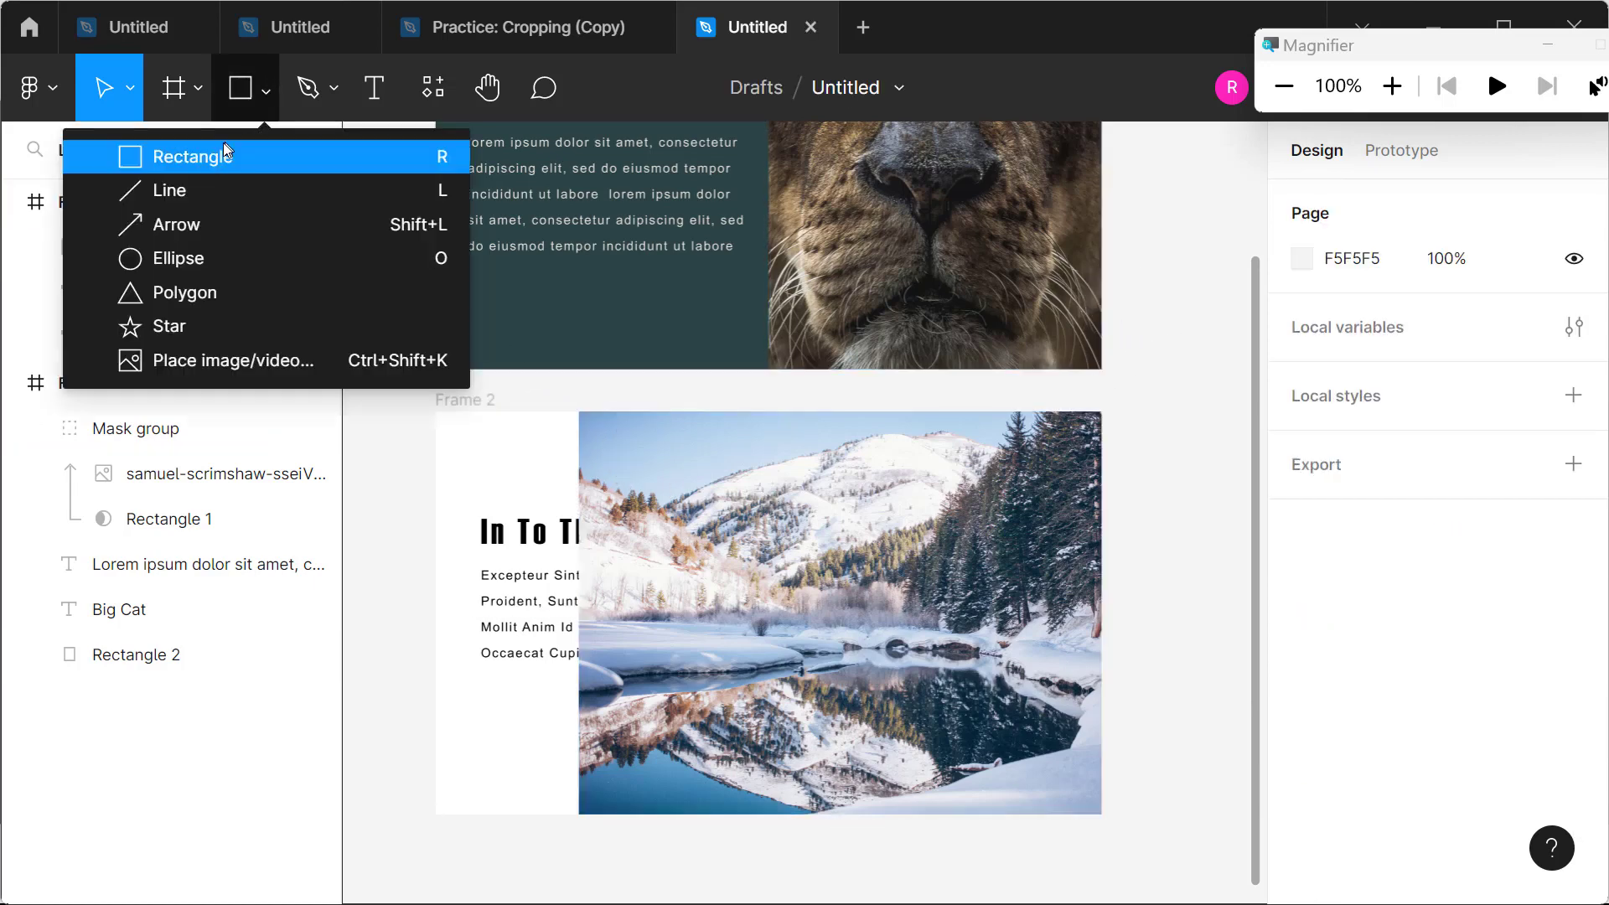
pyautogui.click(223, 150)
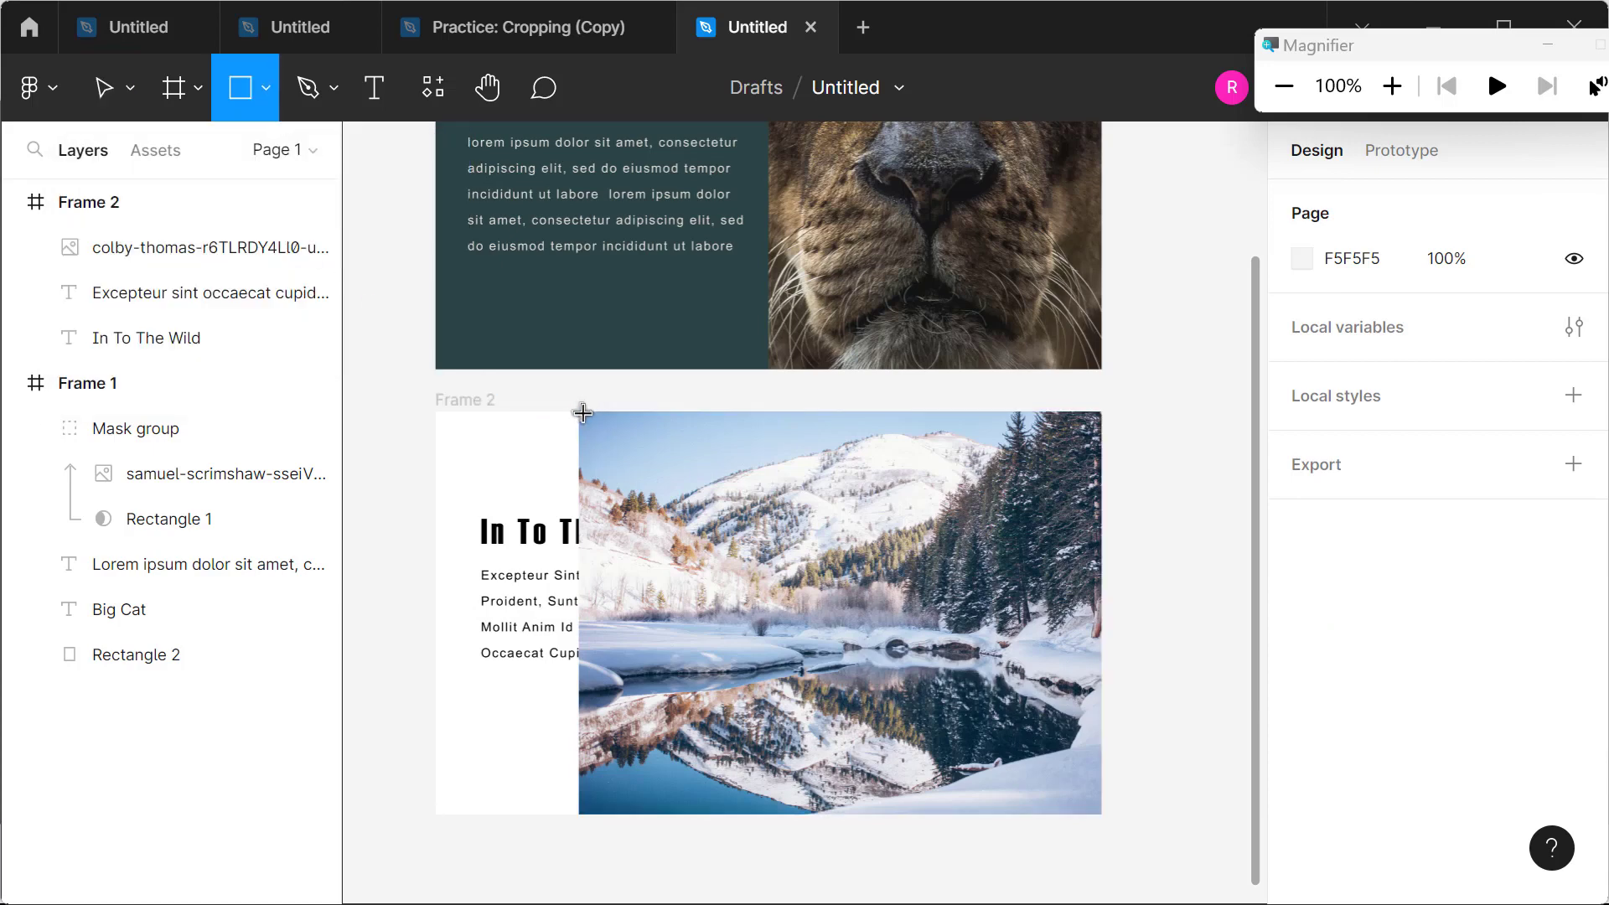
pyautogui.moveTo(583, 413); pyautogui.dragTo(784, 821)
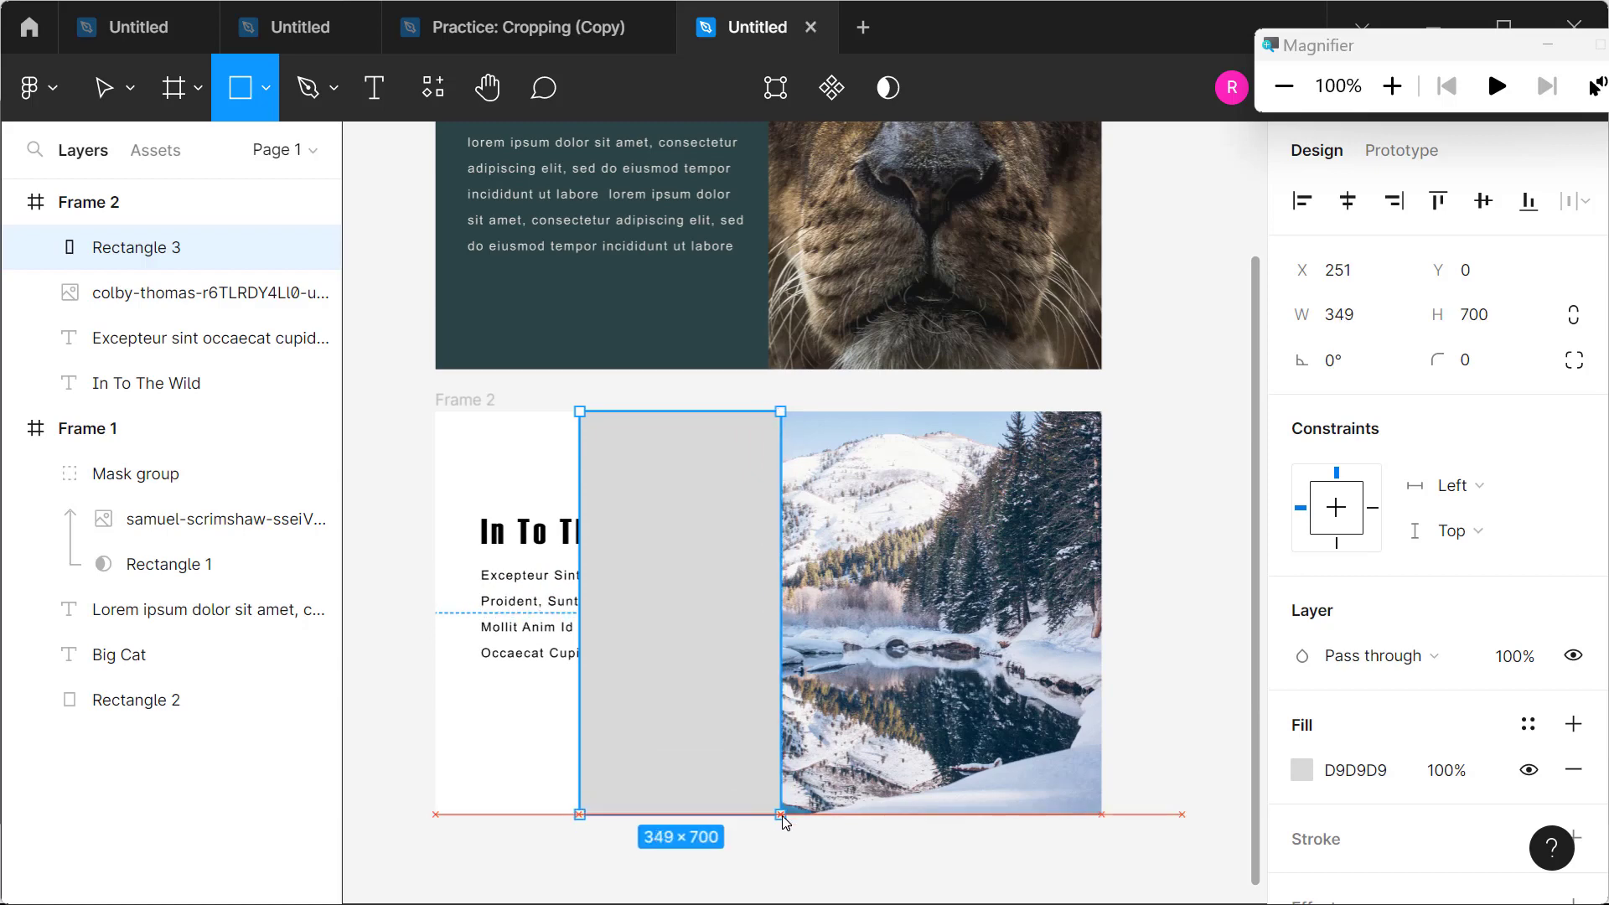
pyautogui.moveTo(784, 820); pyautogui.dragTo(784, 821)
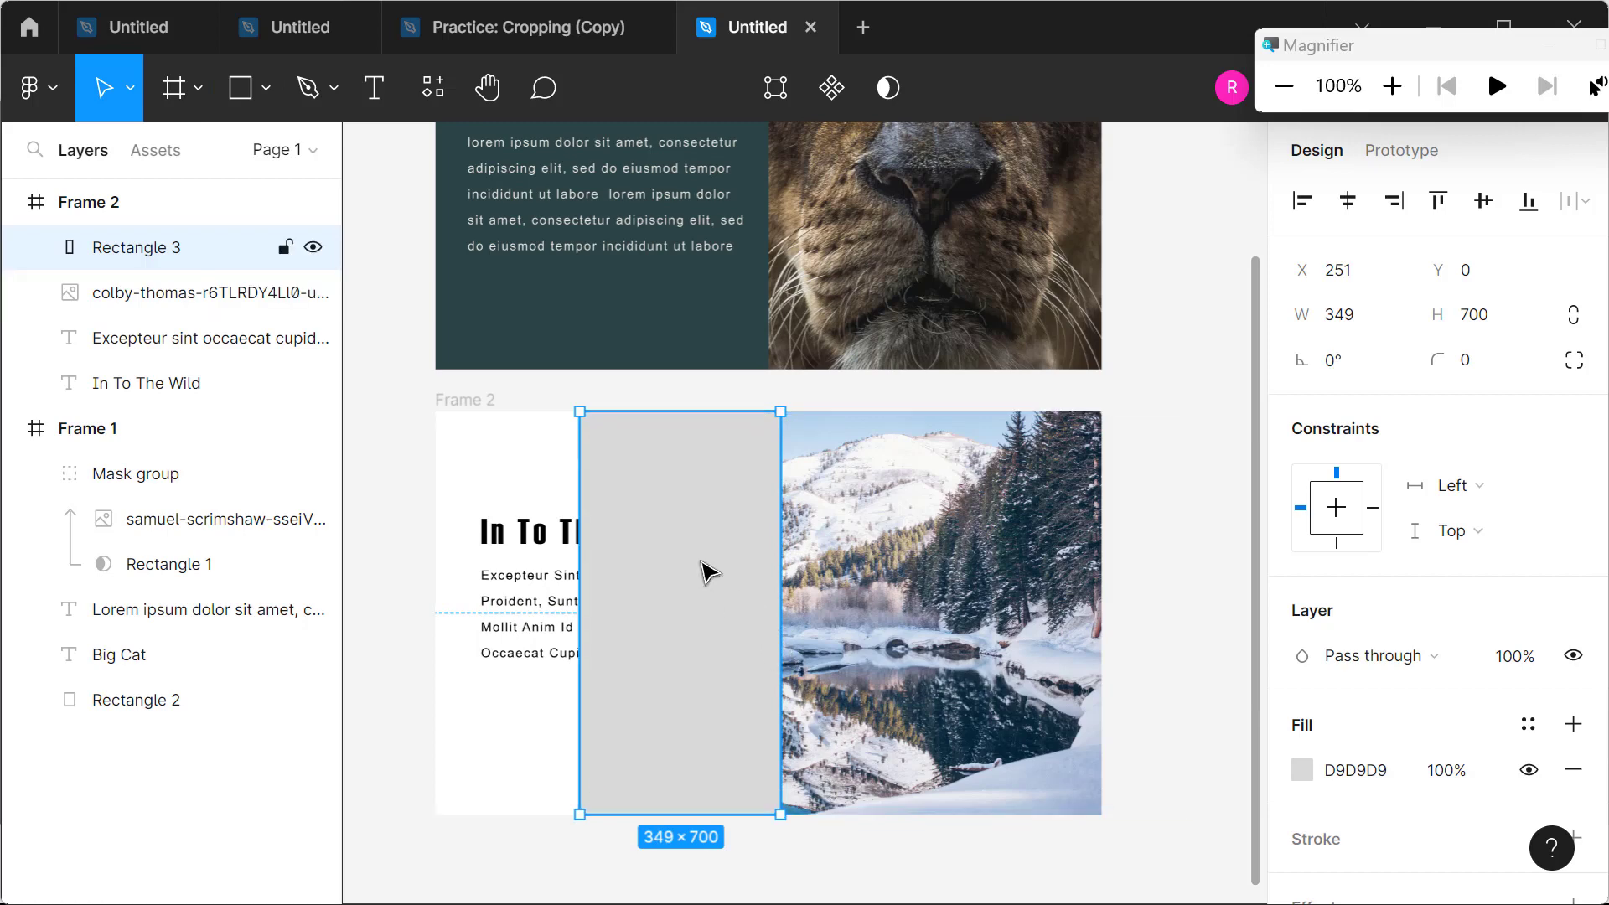
# Step: Fill the rectangle with a horizontal linear gradient from white FFFFFF to 0% white
pyautogui.click(1302, 772)
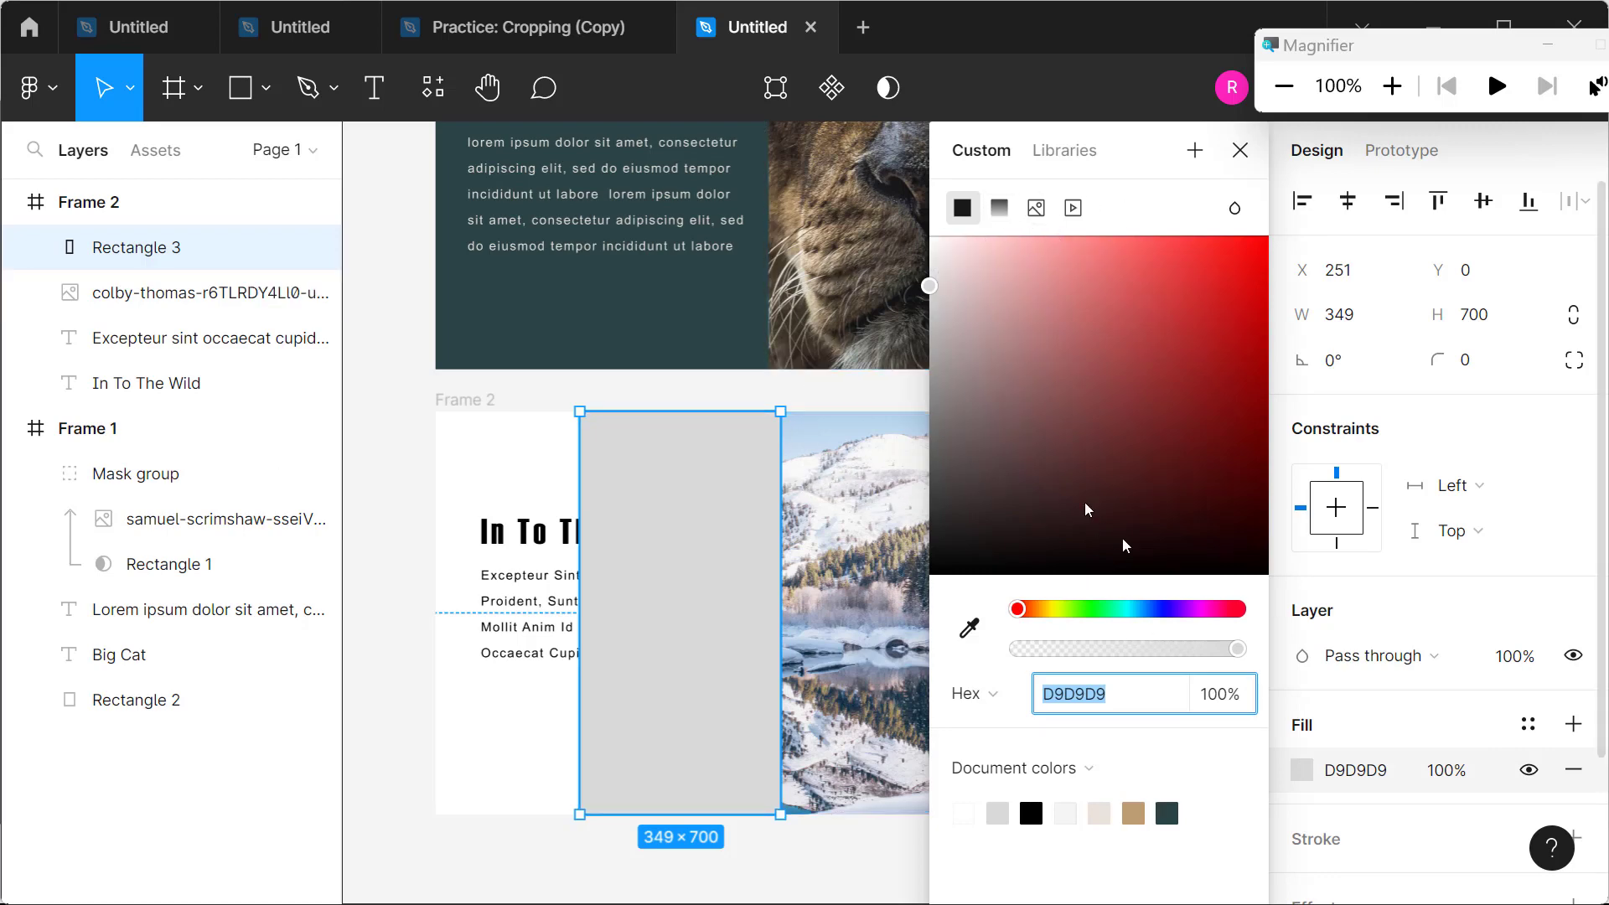
pyautogui.click(998, 208)
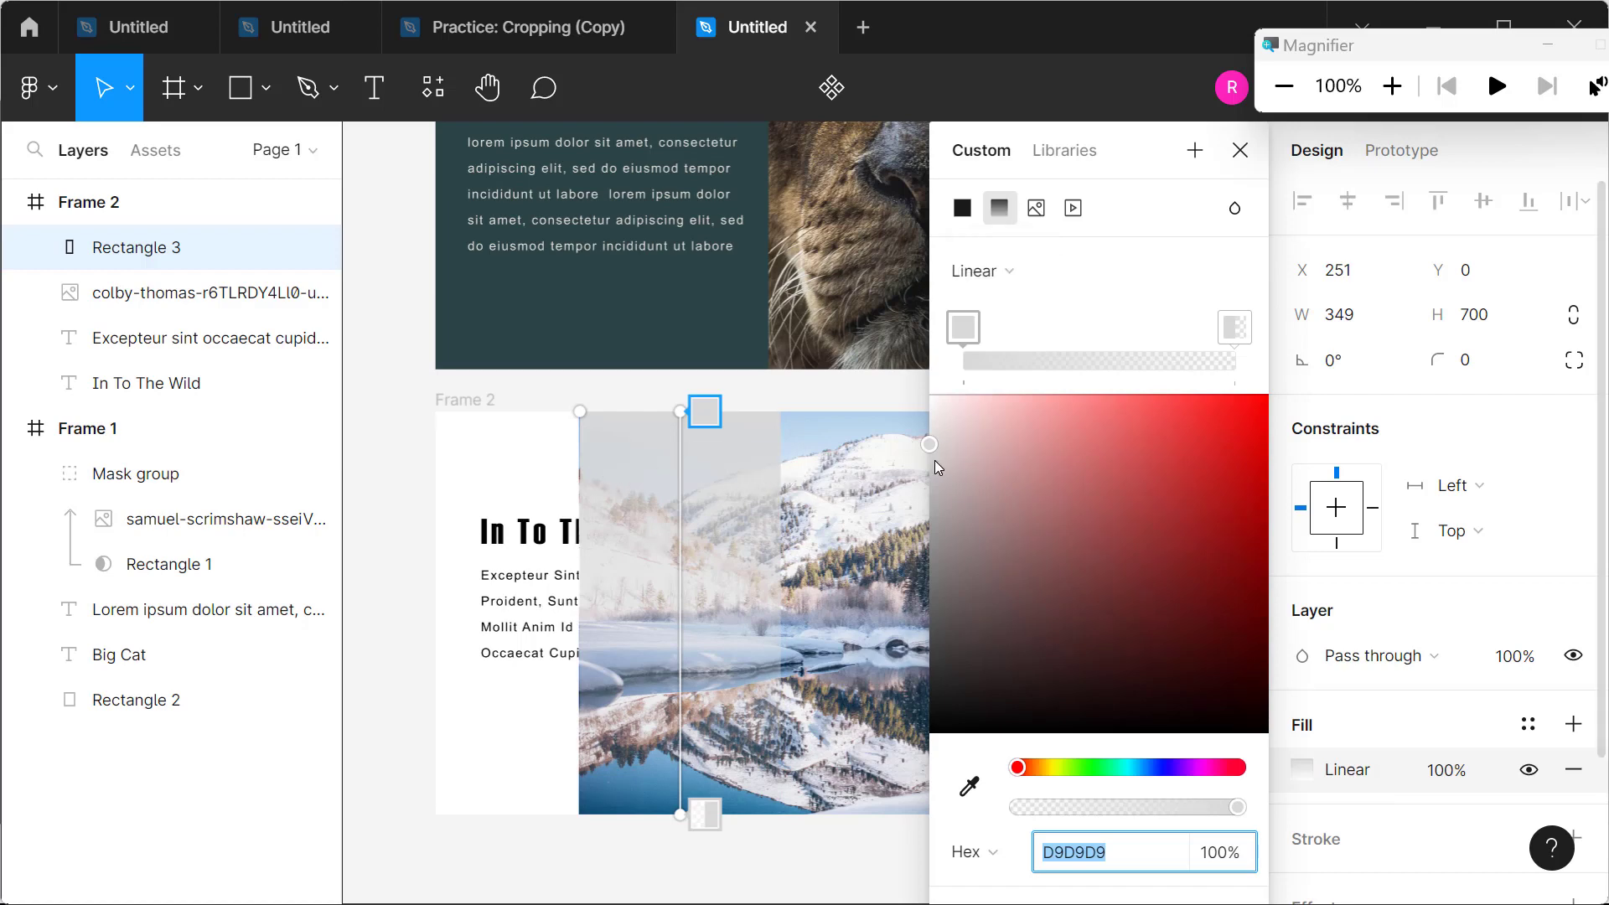
pyautogui.click(1036, 271)
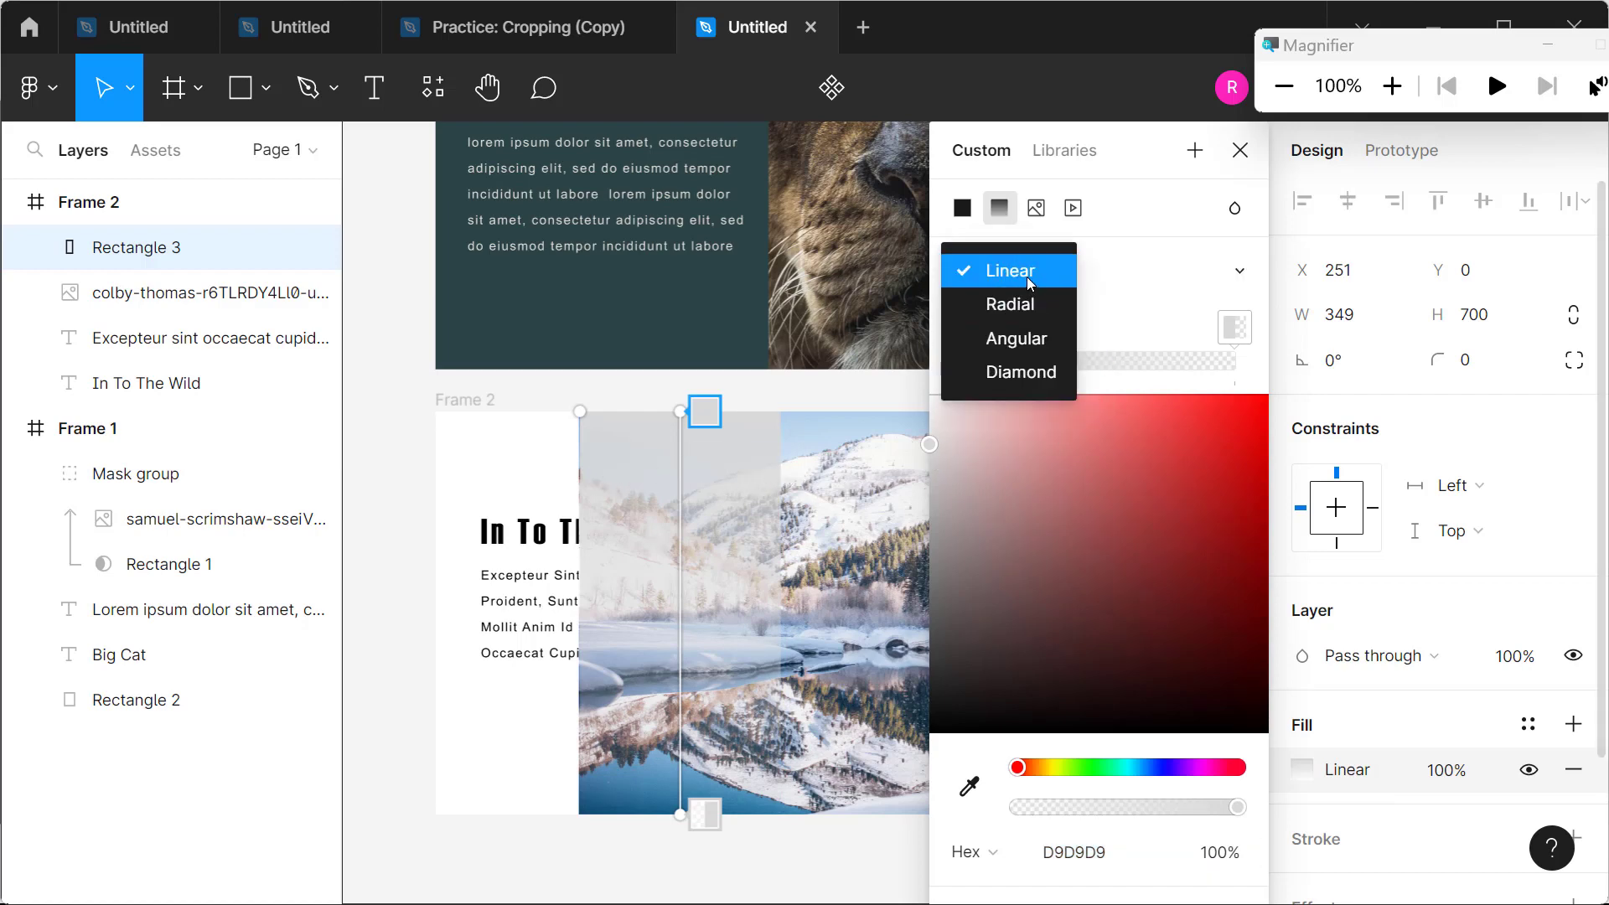
pyautogui.click(1028, 276)
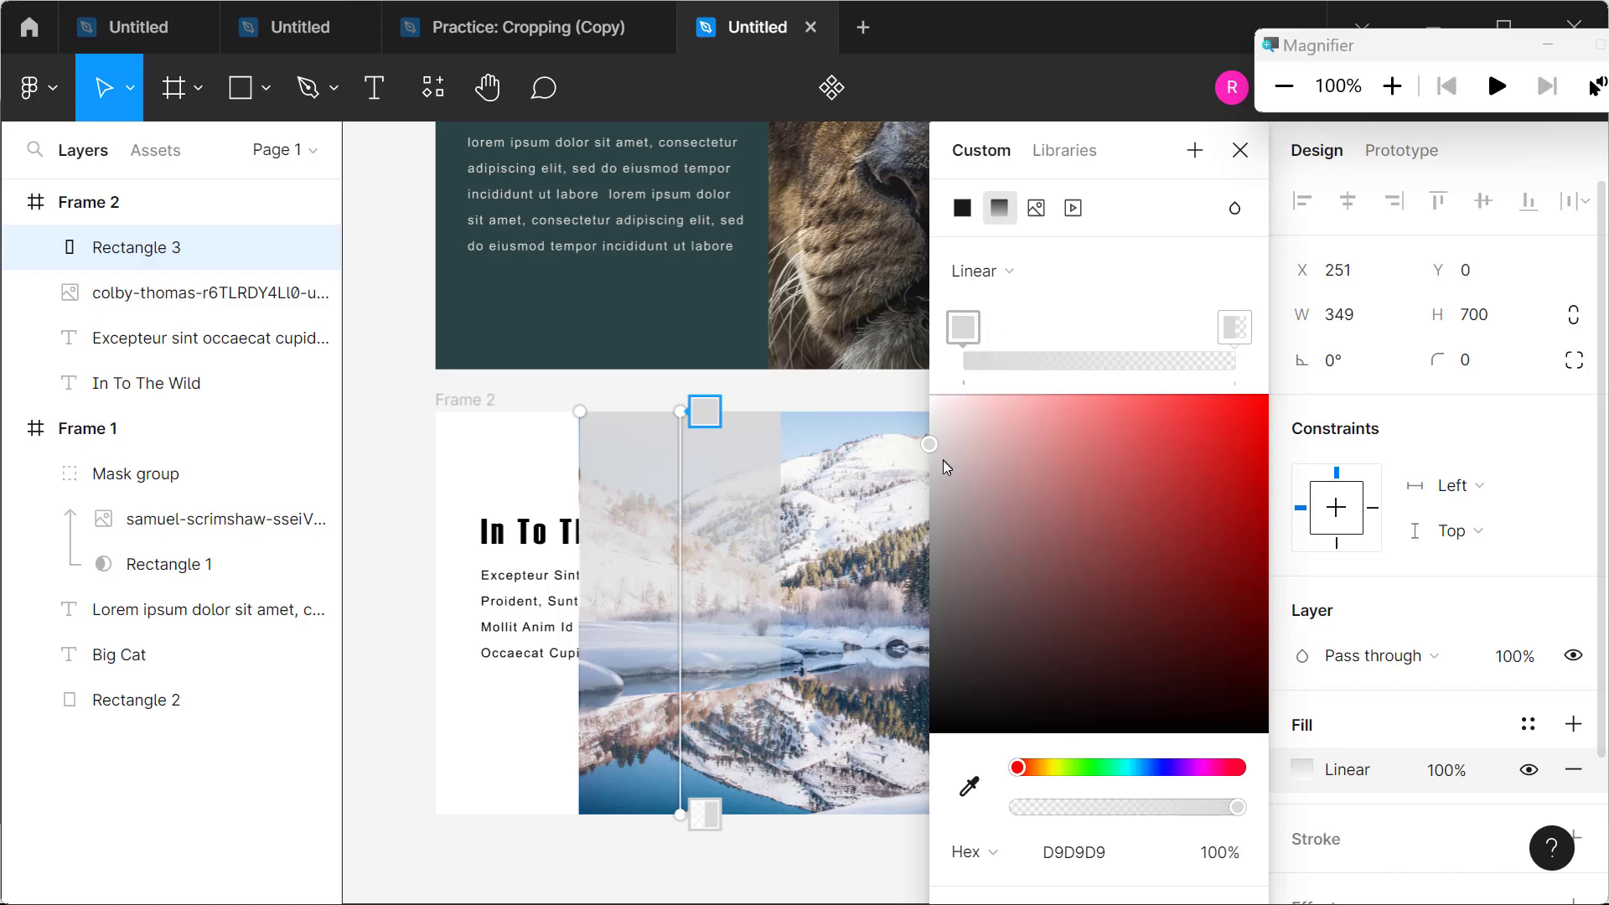
pyautogui.moveTo(937, 441); pyautogui.dragTo(930, 393)
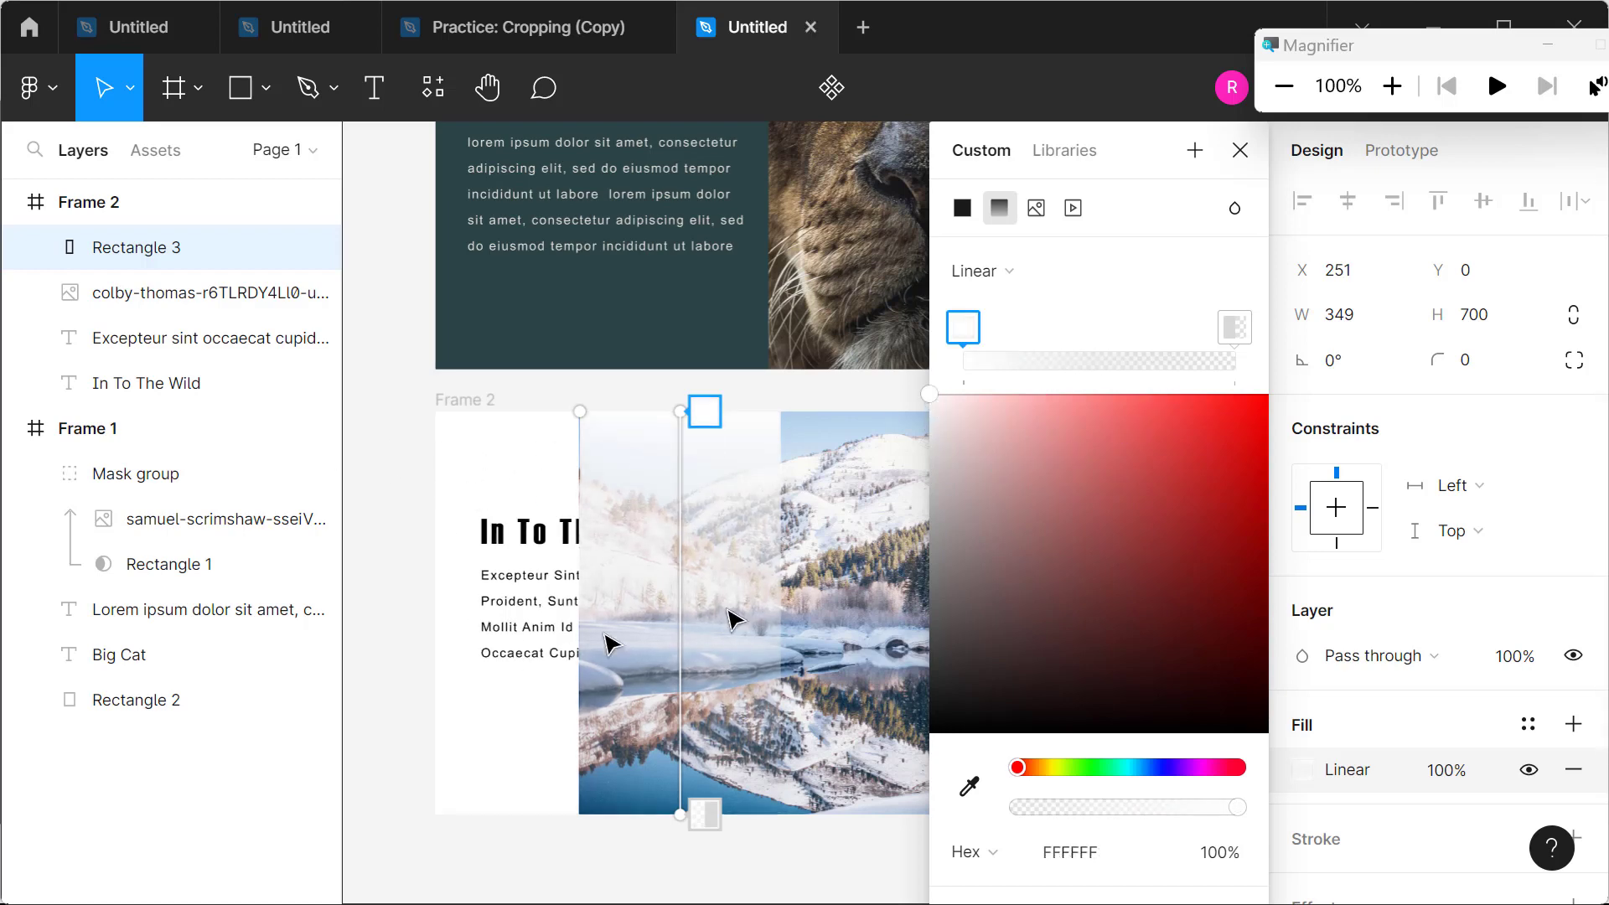
pyautogui.click(1245, 336)
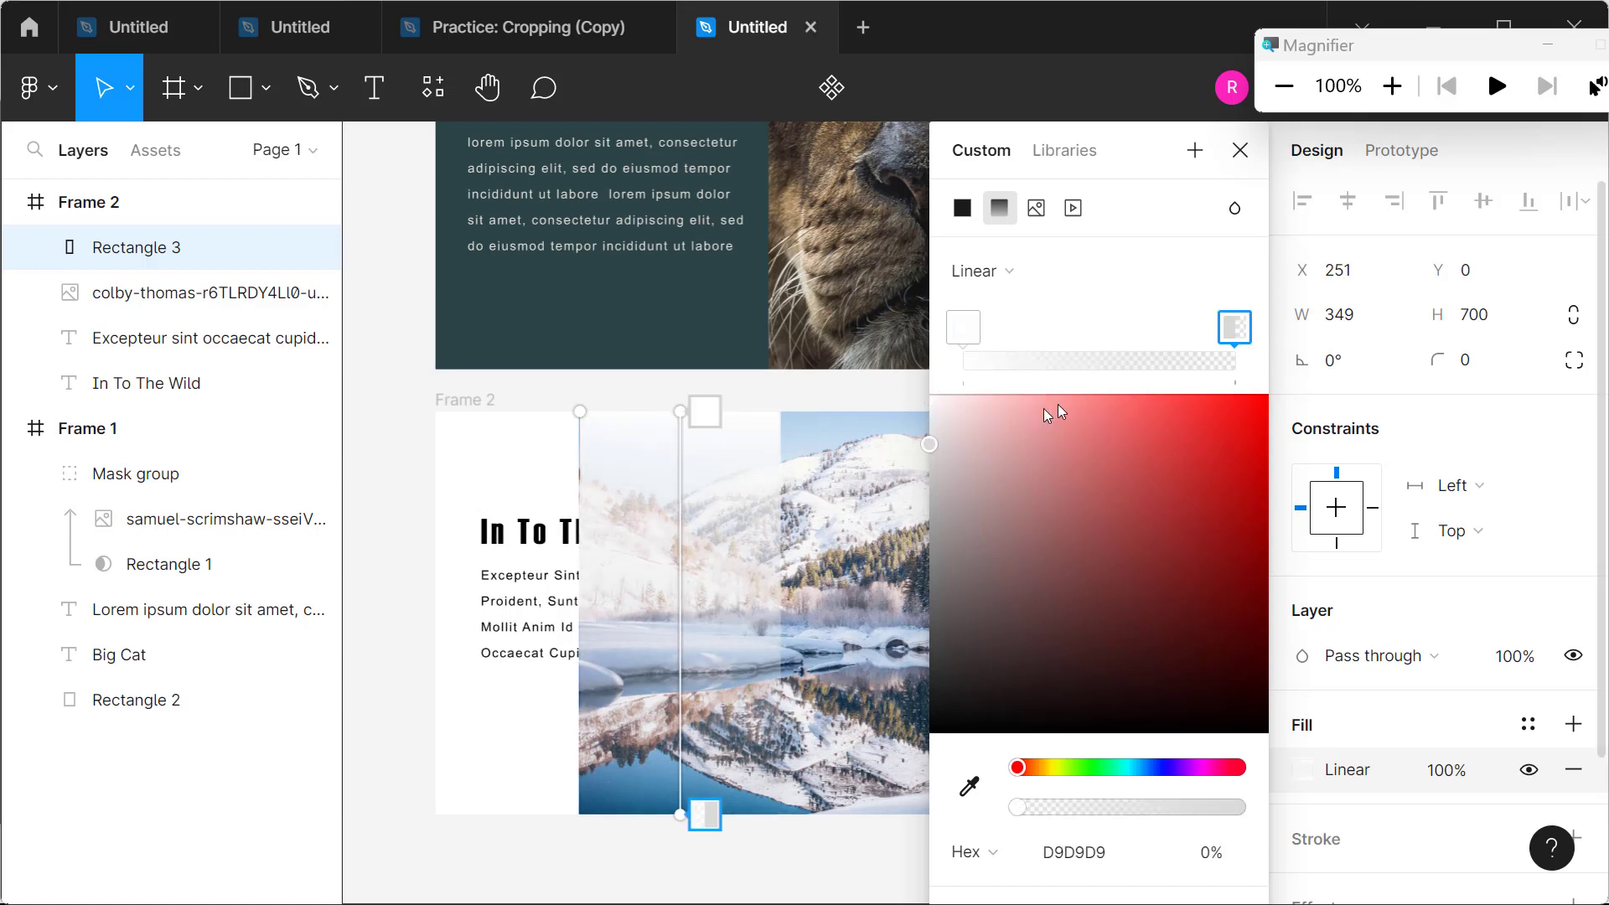
pyautogui.moveTo(934, 446); pyautogui.dragTo(928, 384)
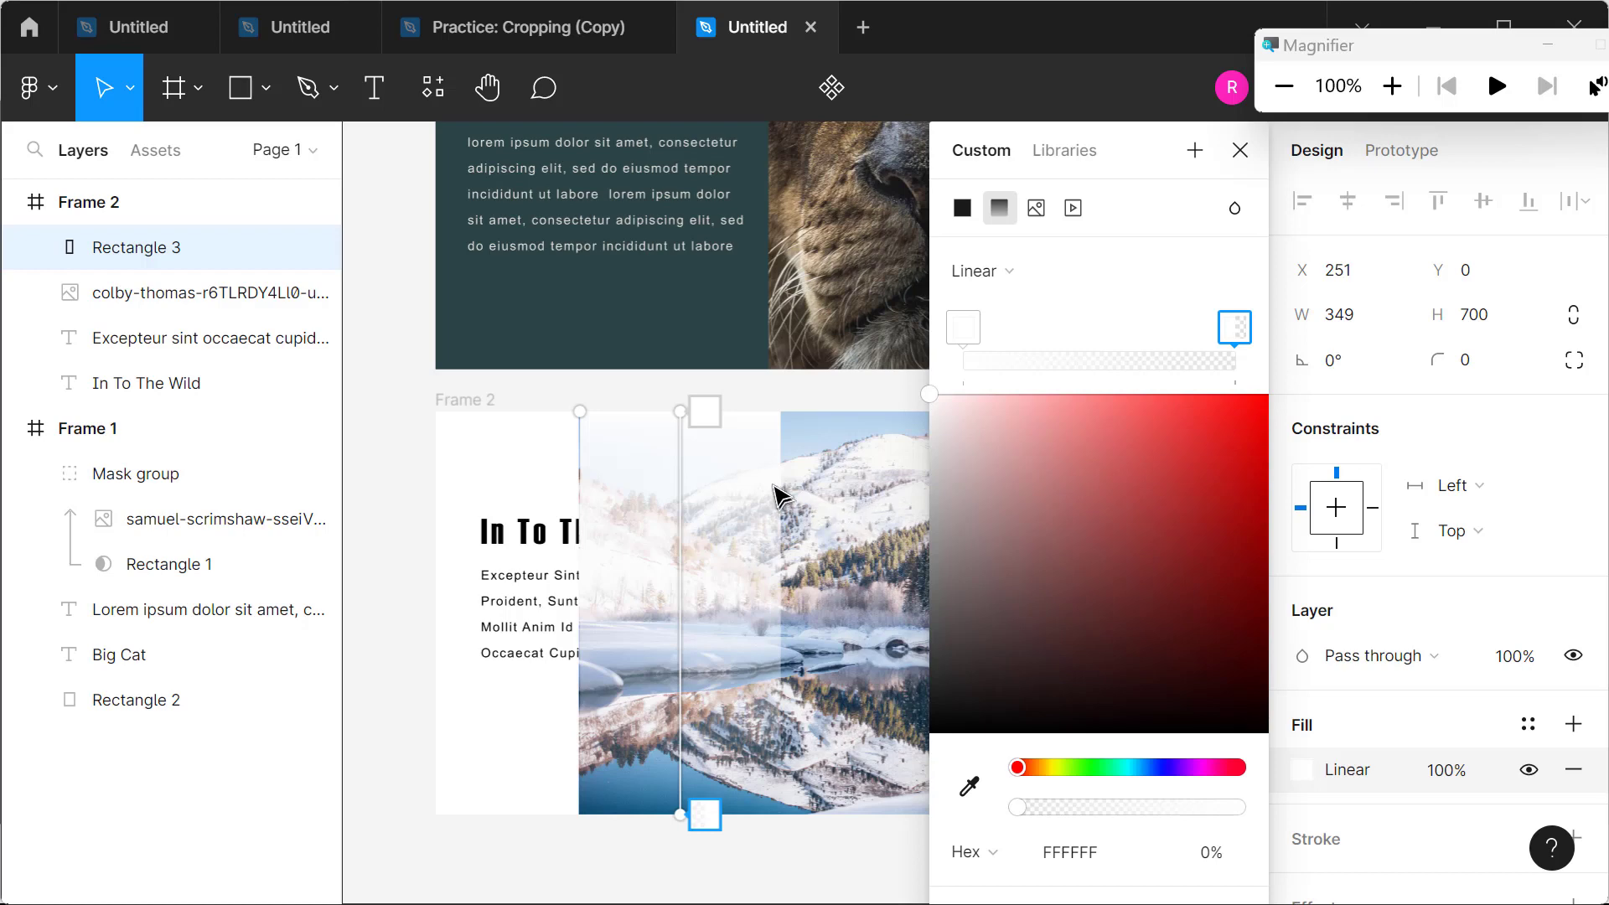
pyautogui.moveTo(676, 413)
pyautogui.mouseDown()
pyautogui.moveTo(571, 589)
pyautogui.moveTo(584, 613)
pyautogui.mouseUp()
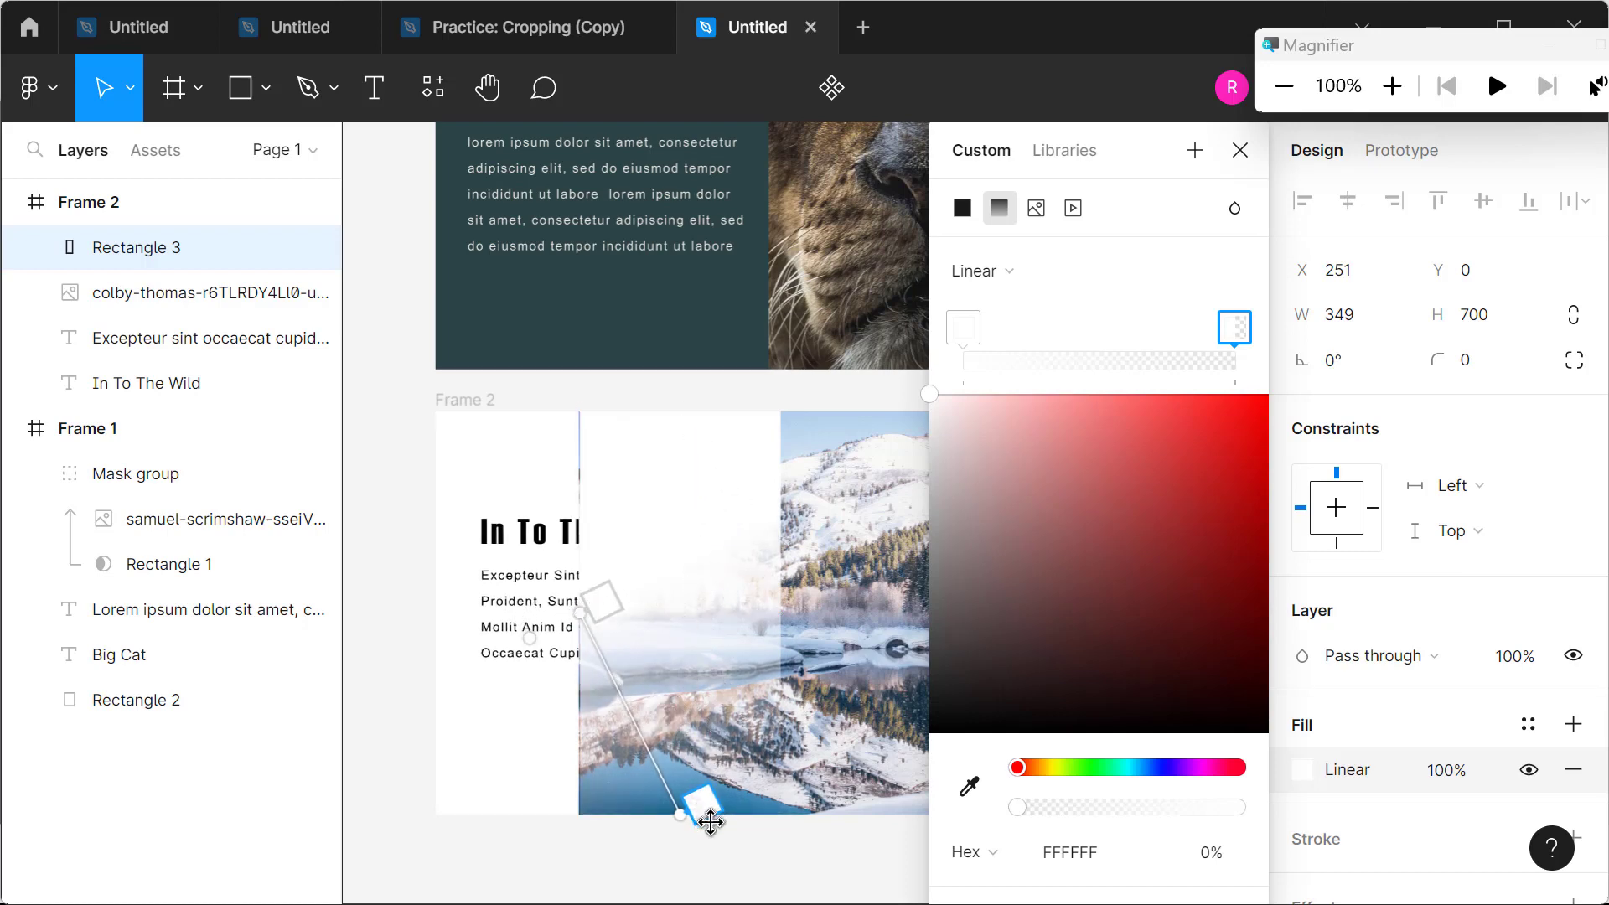
pyautogui.moveTo(680, 819); pyautogui.dragTo(784, 607)
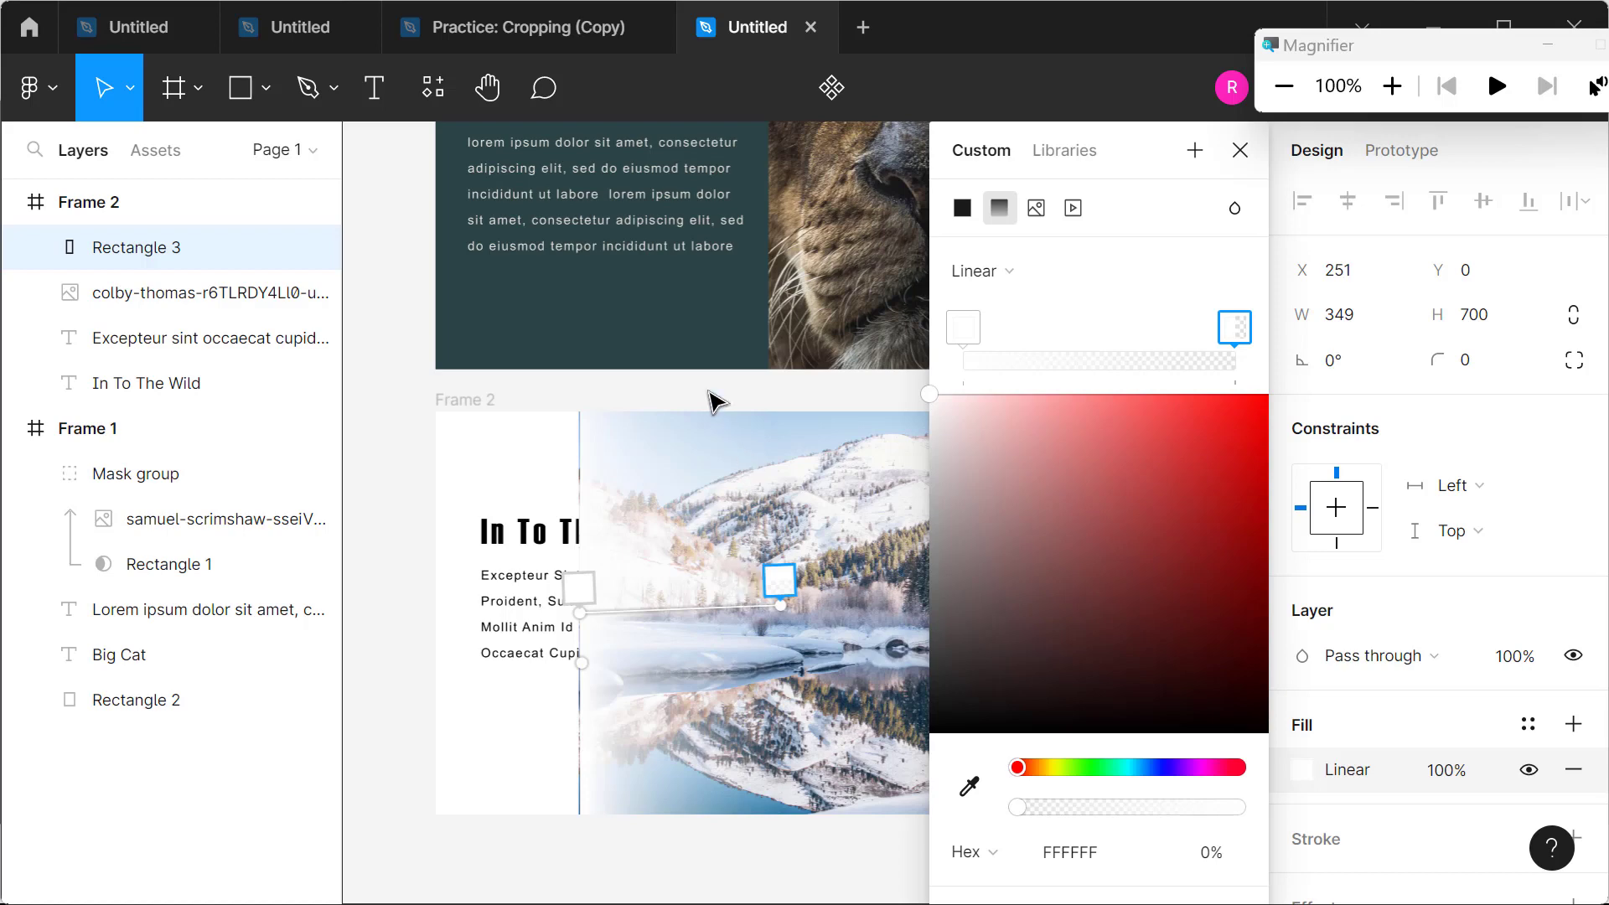
# Step: Move the In To The Wild title and Excepteur text layers above Rectangle 3
pyautogui.click(1241, 150)
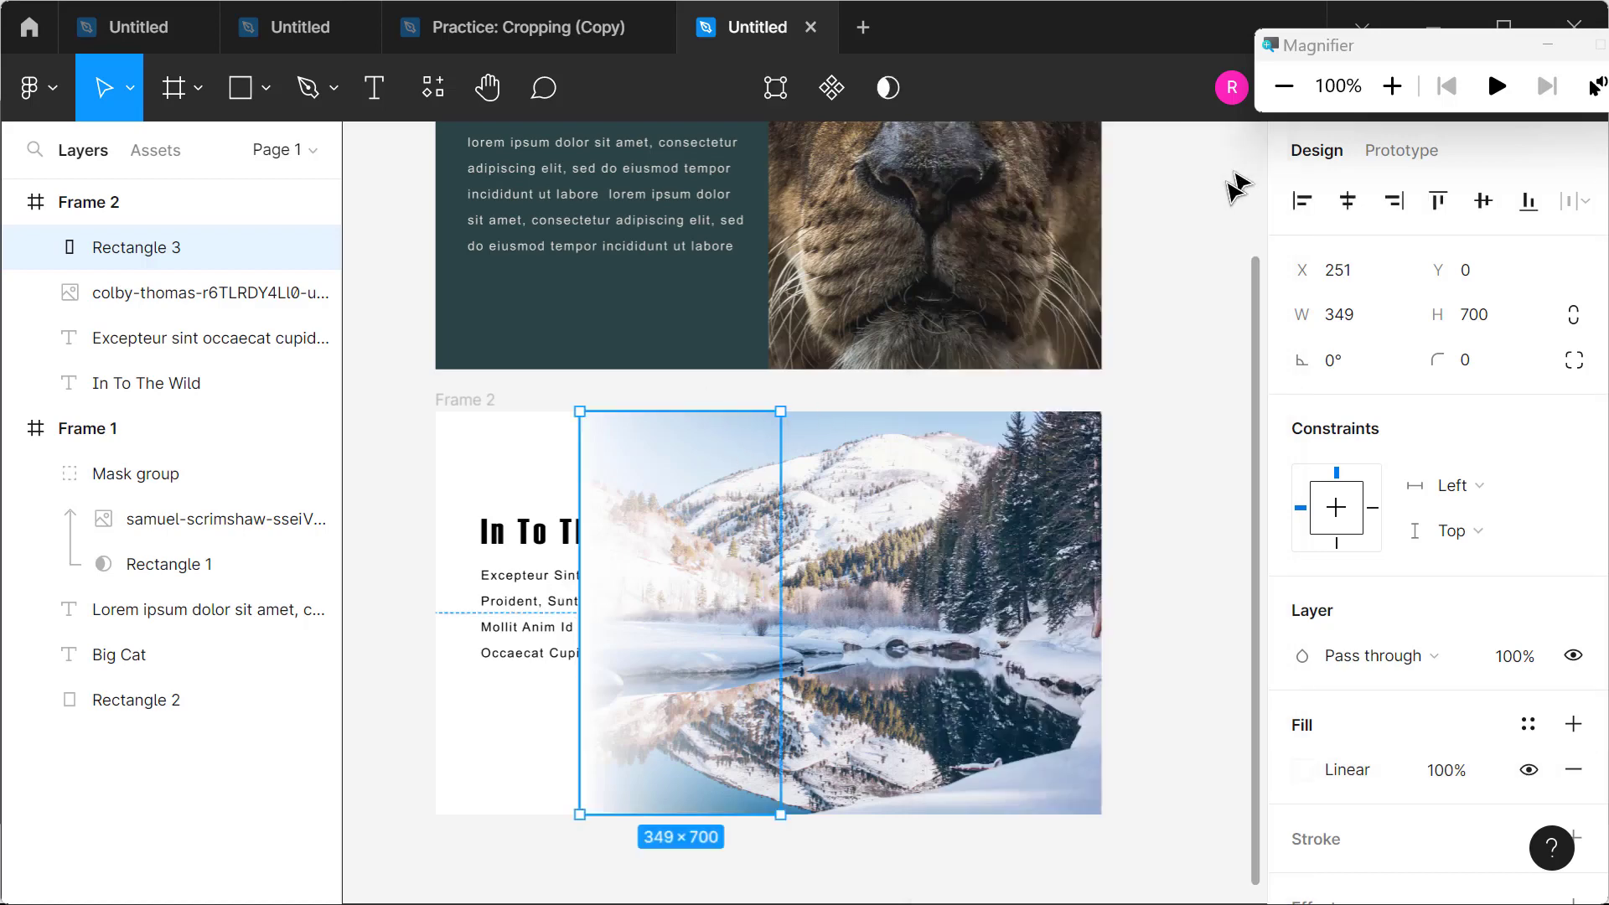
pyautogui.click(1105, 416)
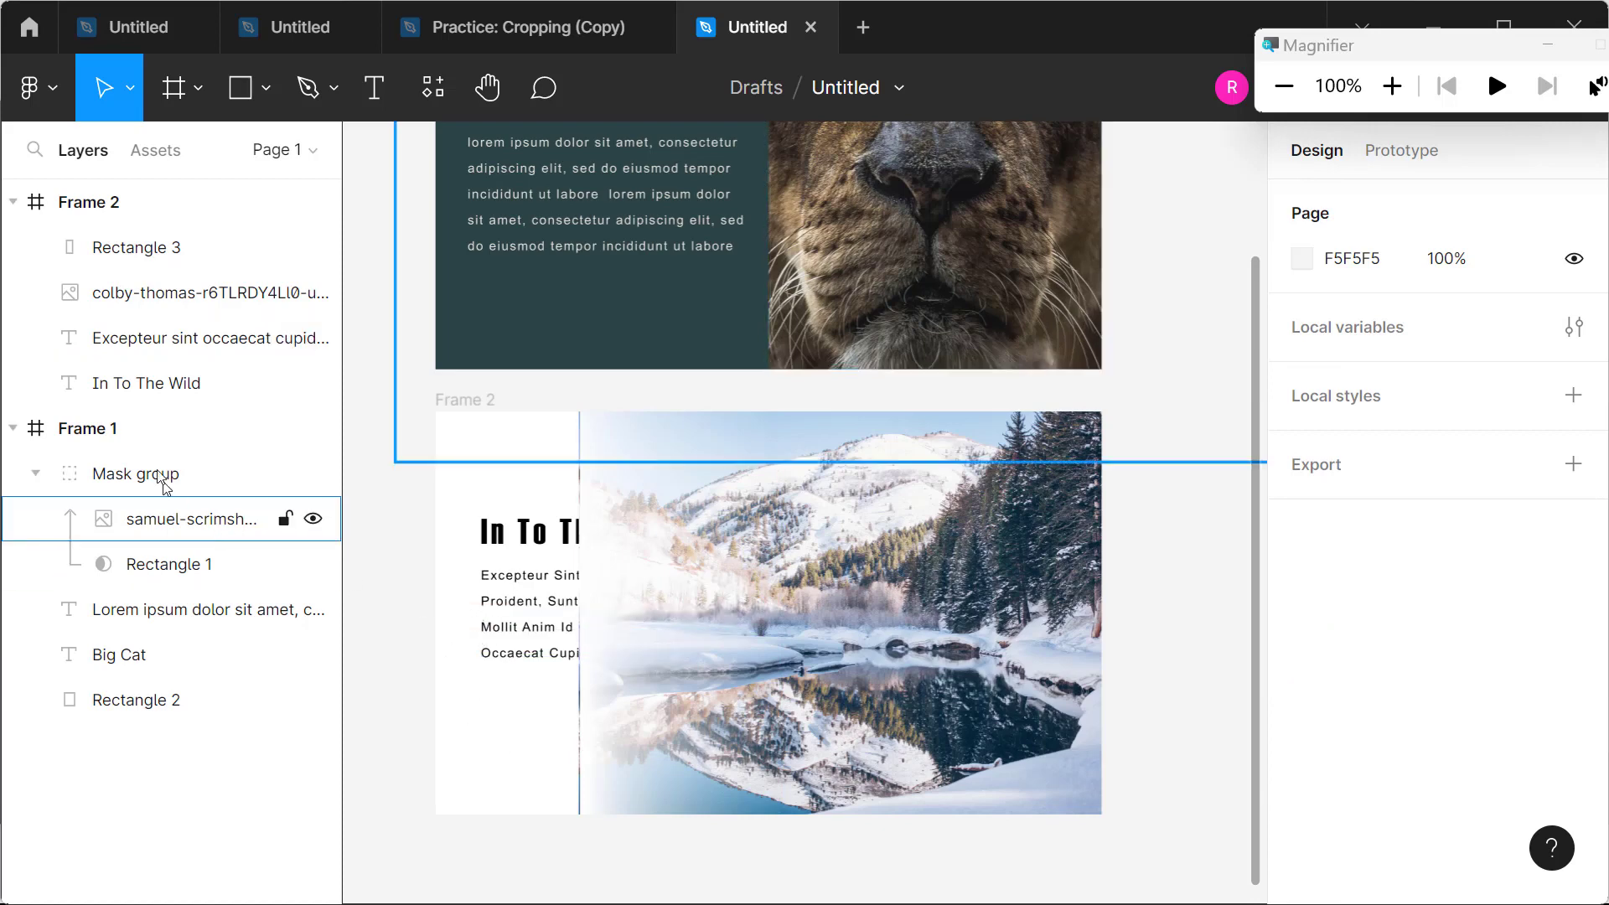
pyautogui.click(495, 532)
pyautogui.click(499, 625)
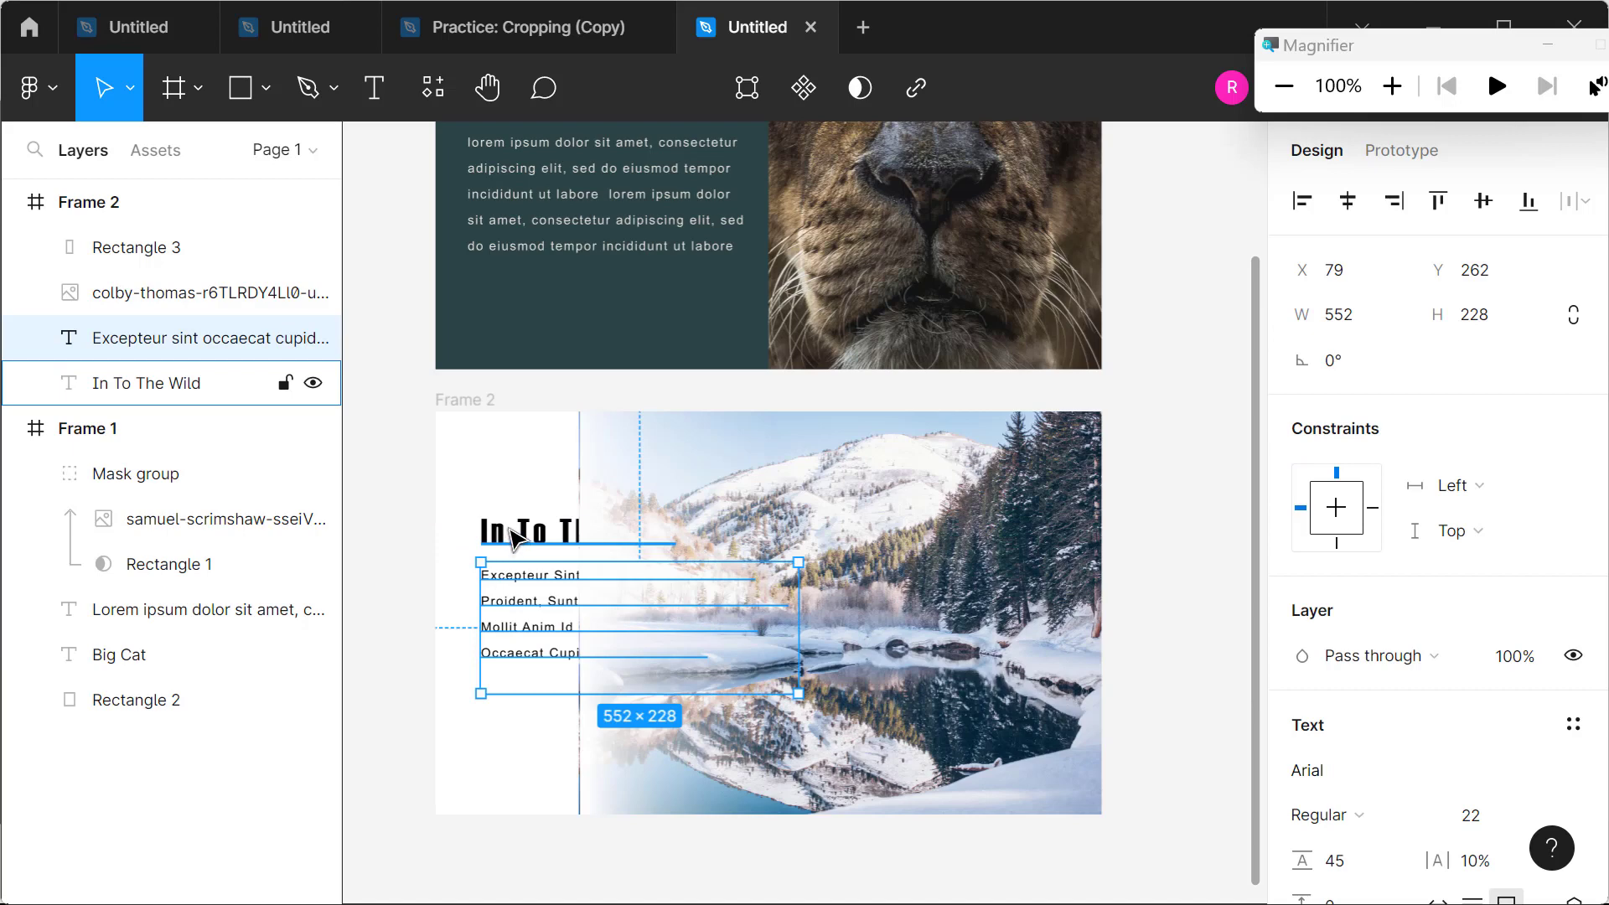
pyautogui.keyDown('shift'); pyautogui.click(172, 385); pyautogui.keyUp('shift')
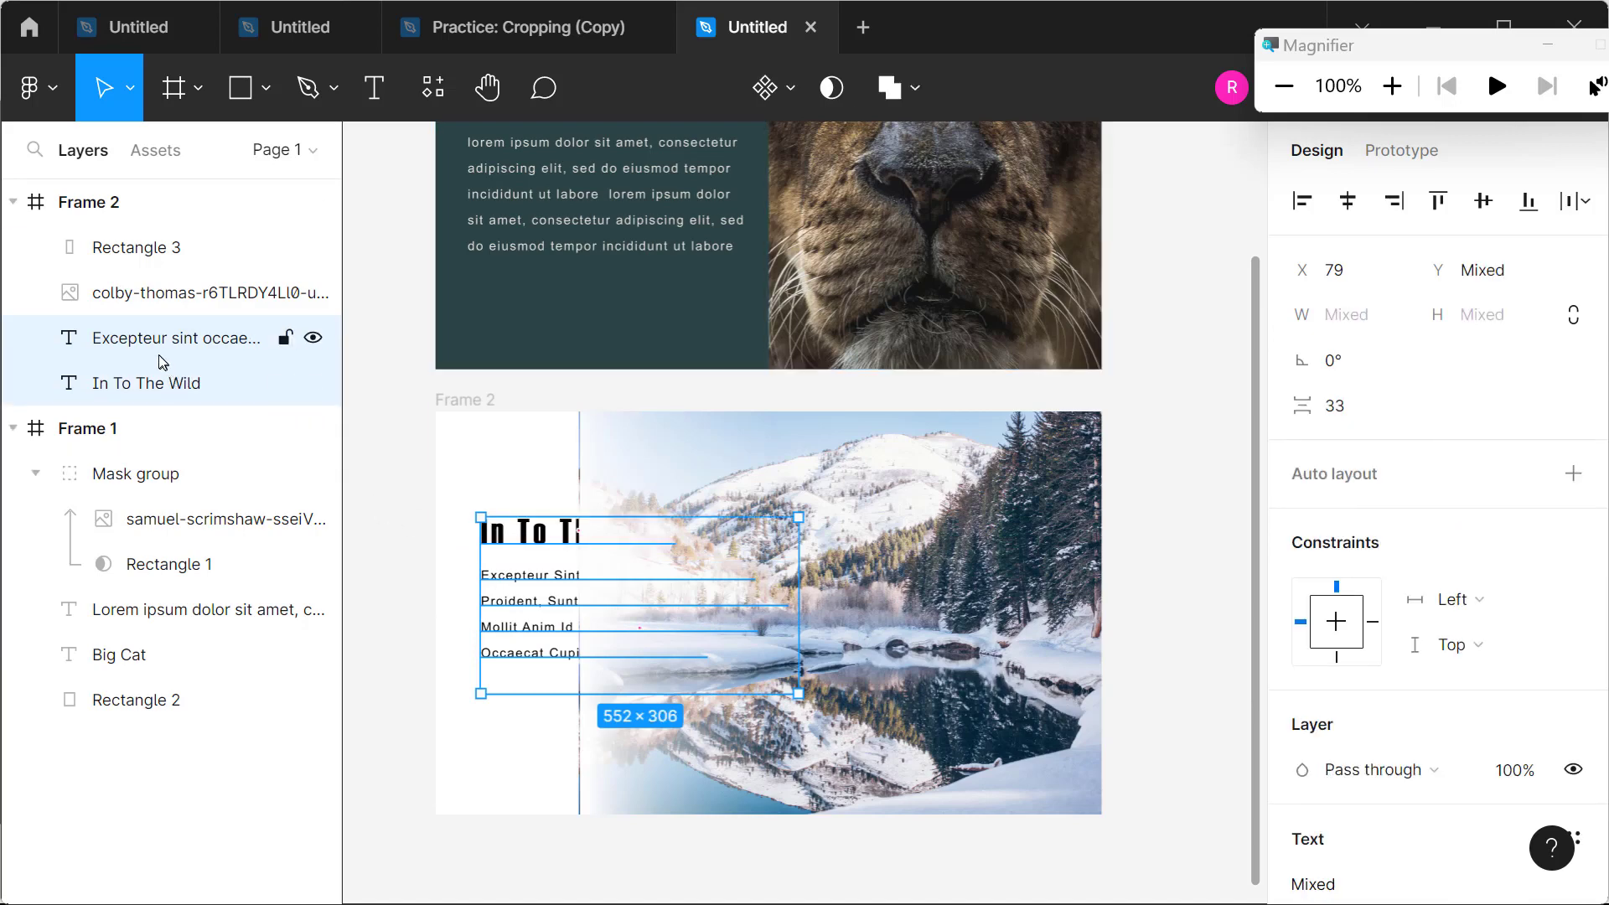
pyautogui.moveTo(155, 379); pyautogui.dragTo(169, 244)
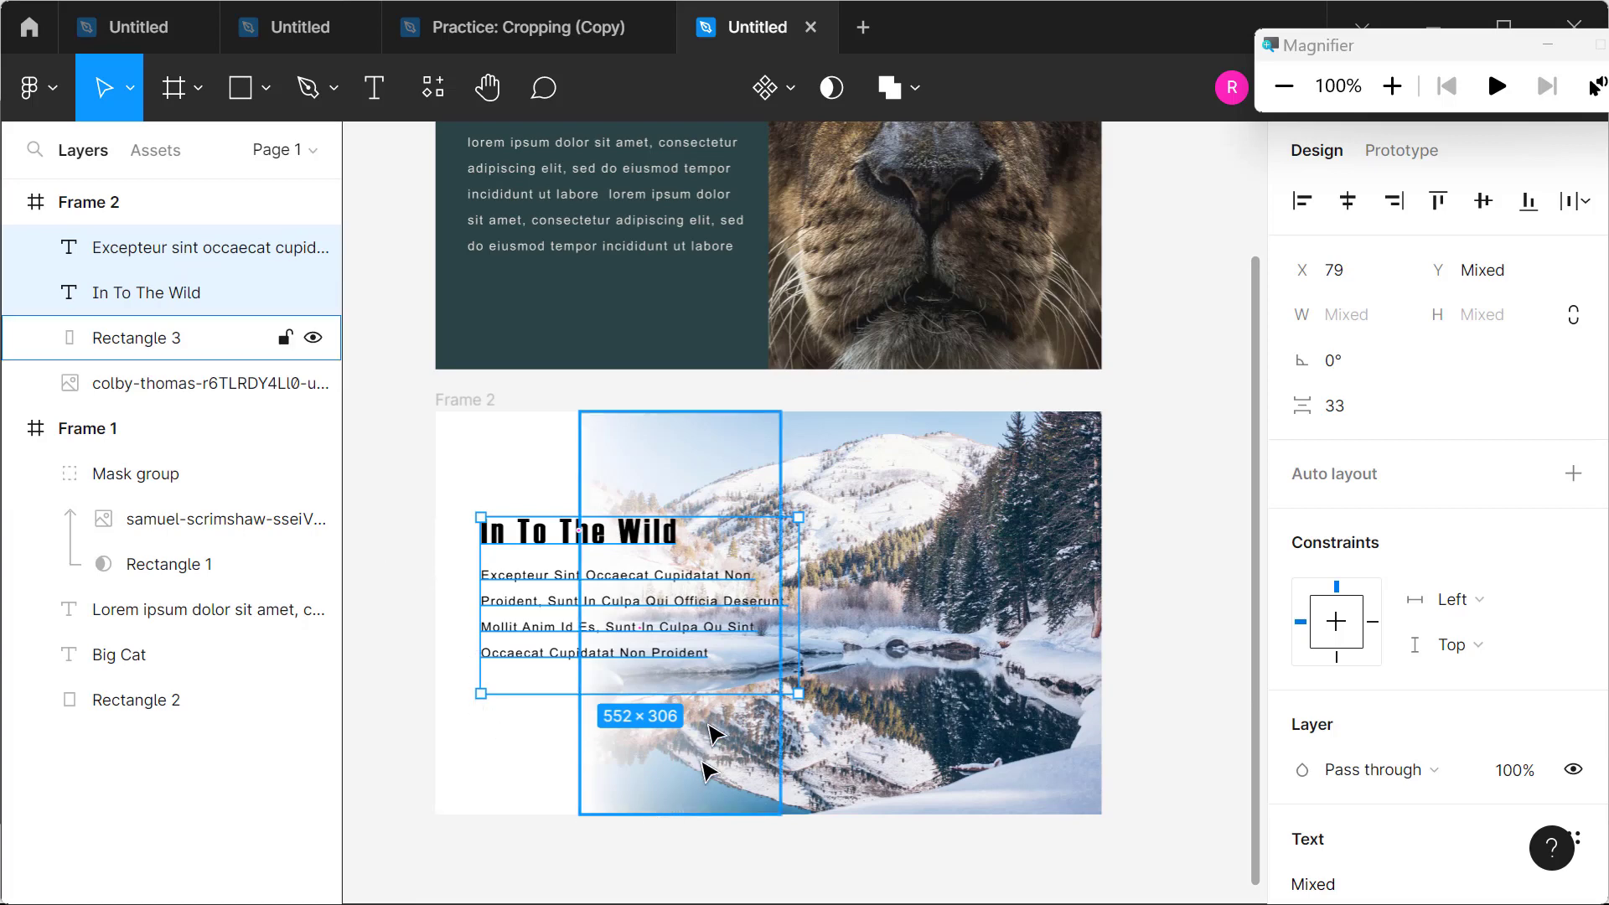
# Step: Widen Rectangle 3 to 521 px across the photo
pyautogui.click(869, 499)
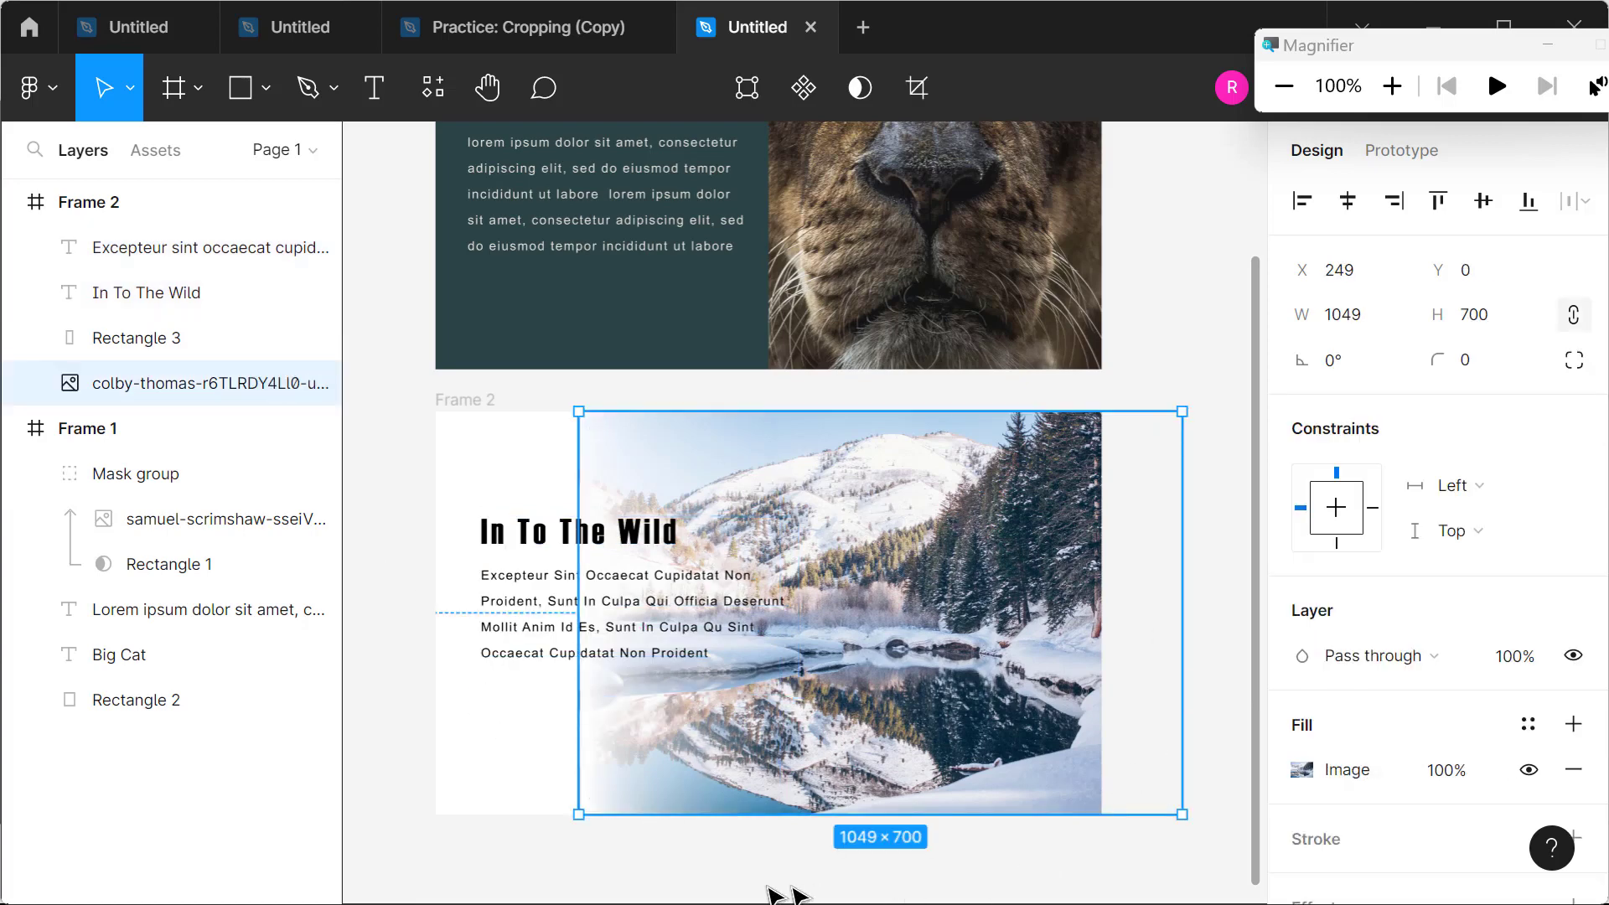
pyautogui.click(676, 487)
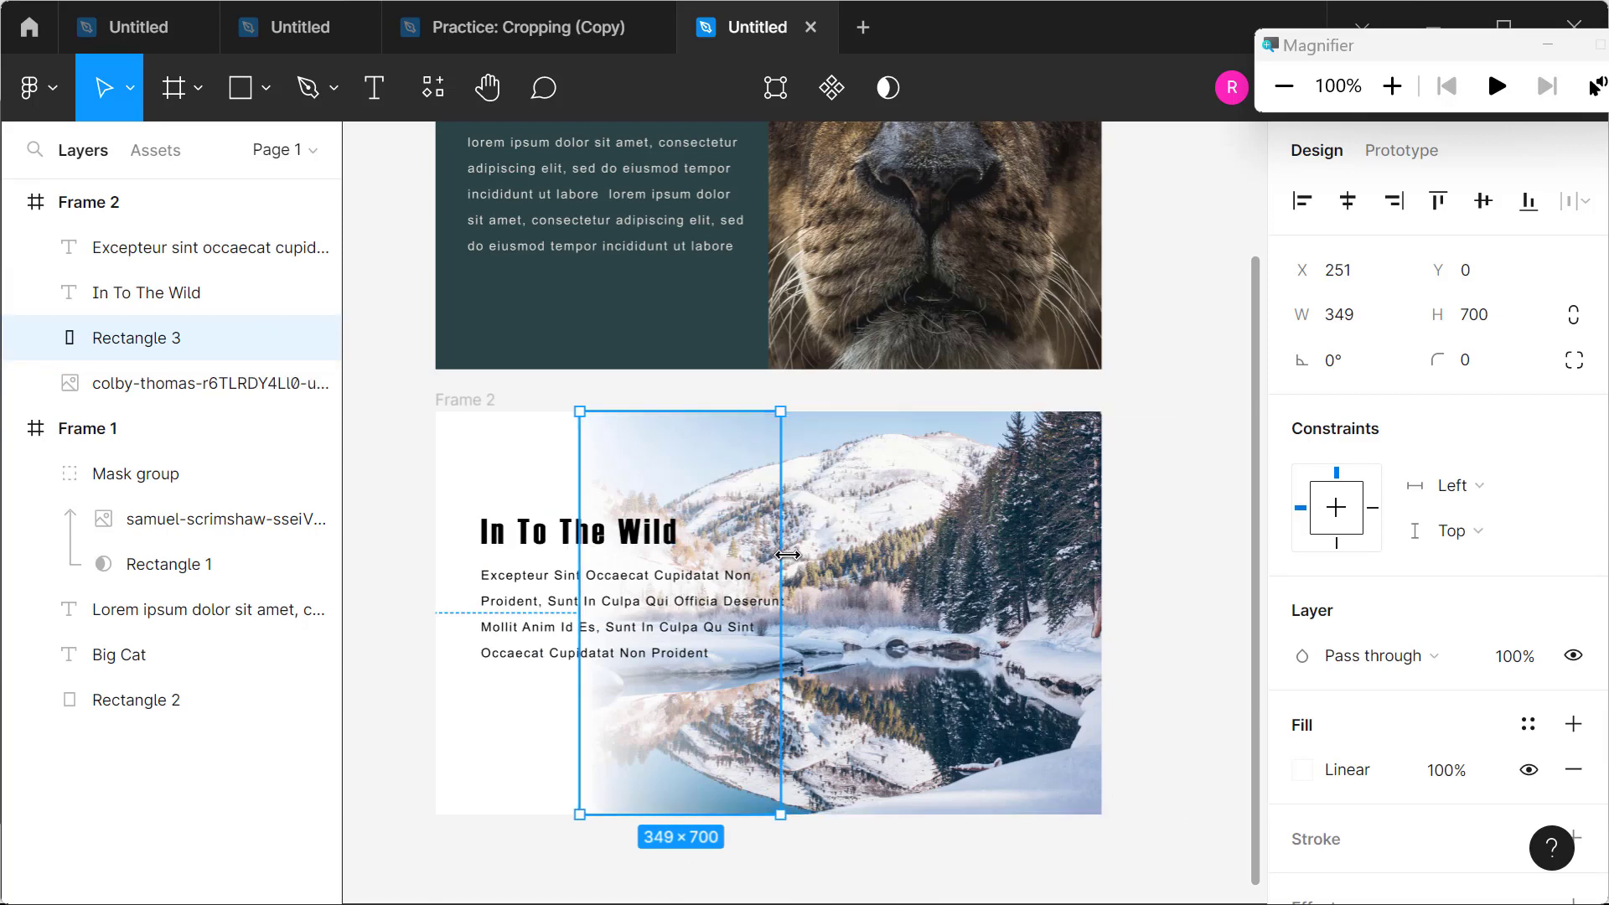
pyautogui.moveTo(788, 555); pyautogui.dragTo(879, 605)
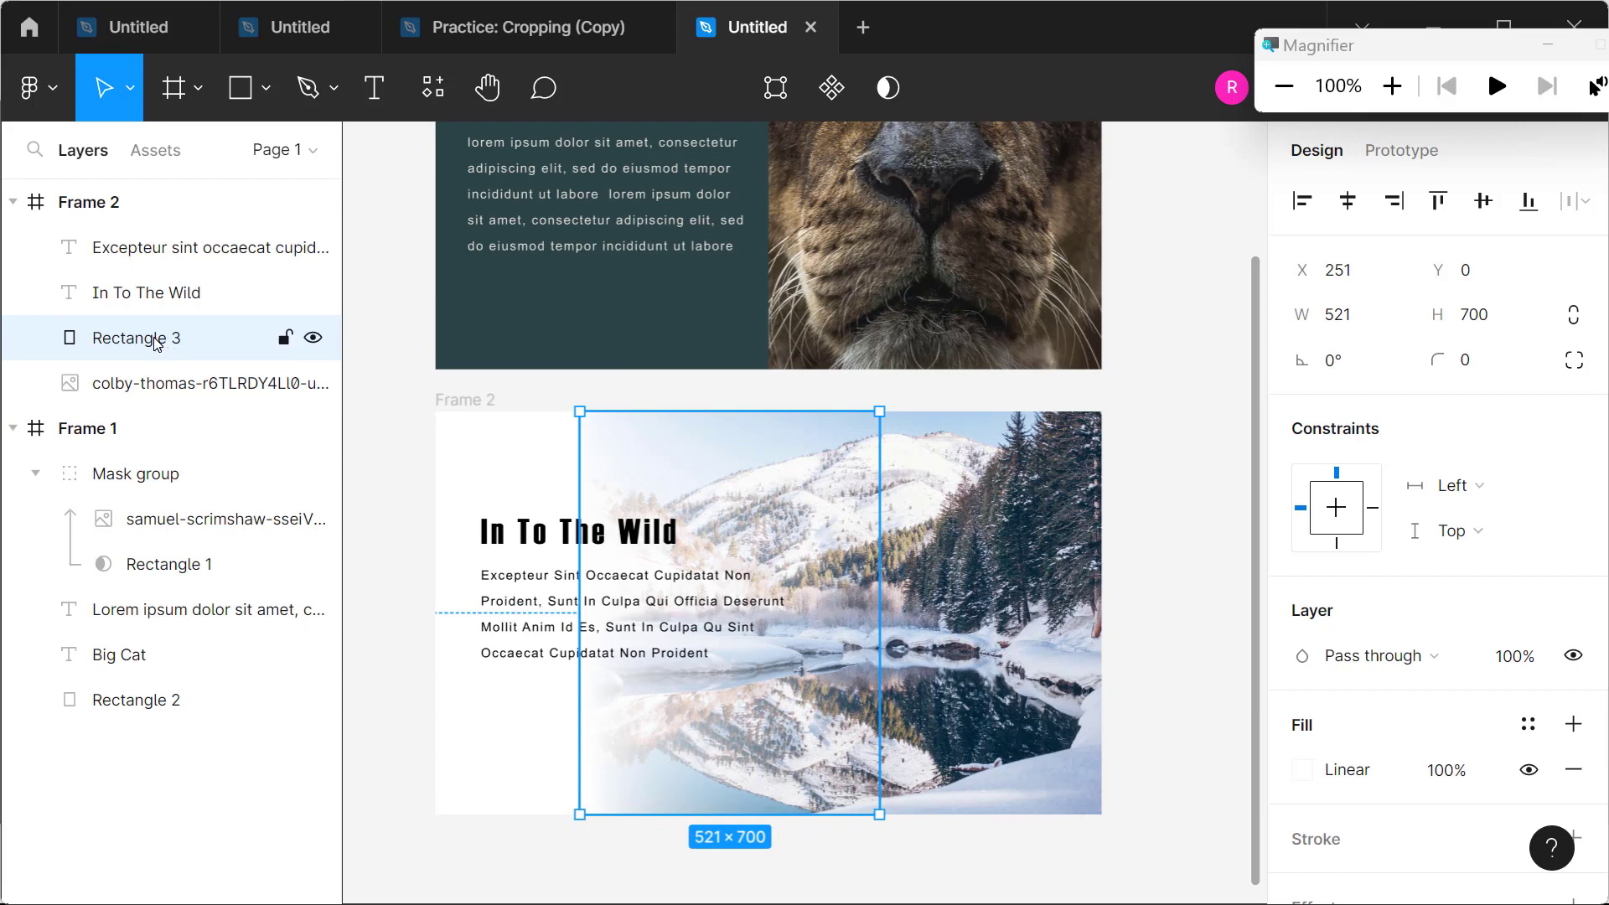
pyautogui.click(151, 293)
pyautogui.click(147, 340)
pyautogui.rightClick(147, 341)
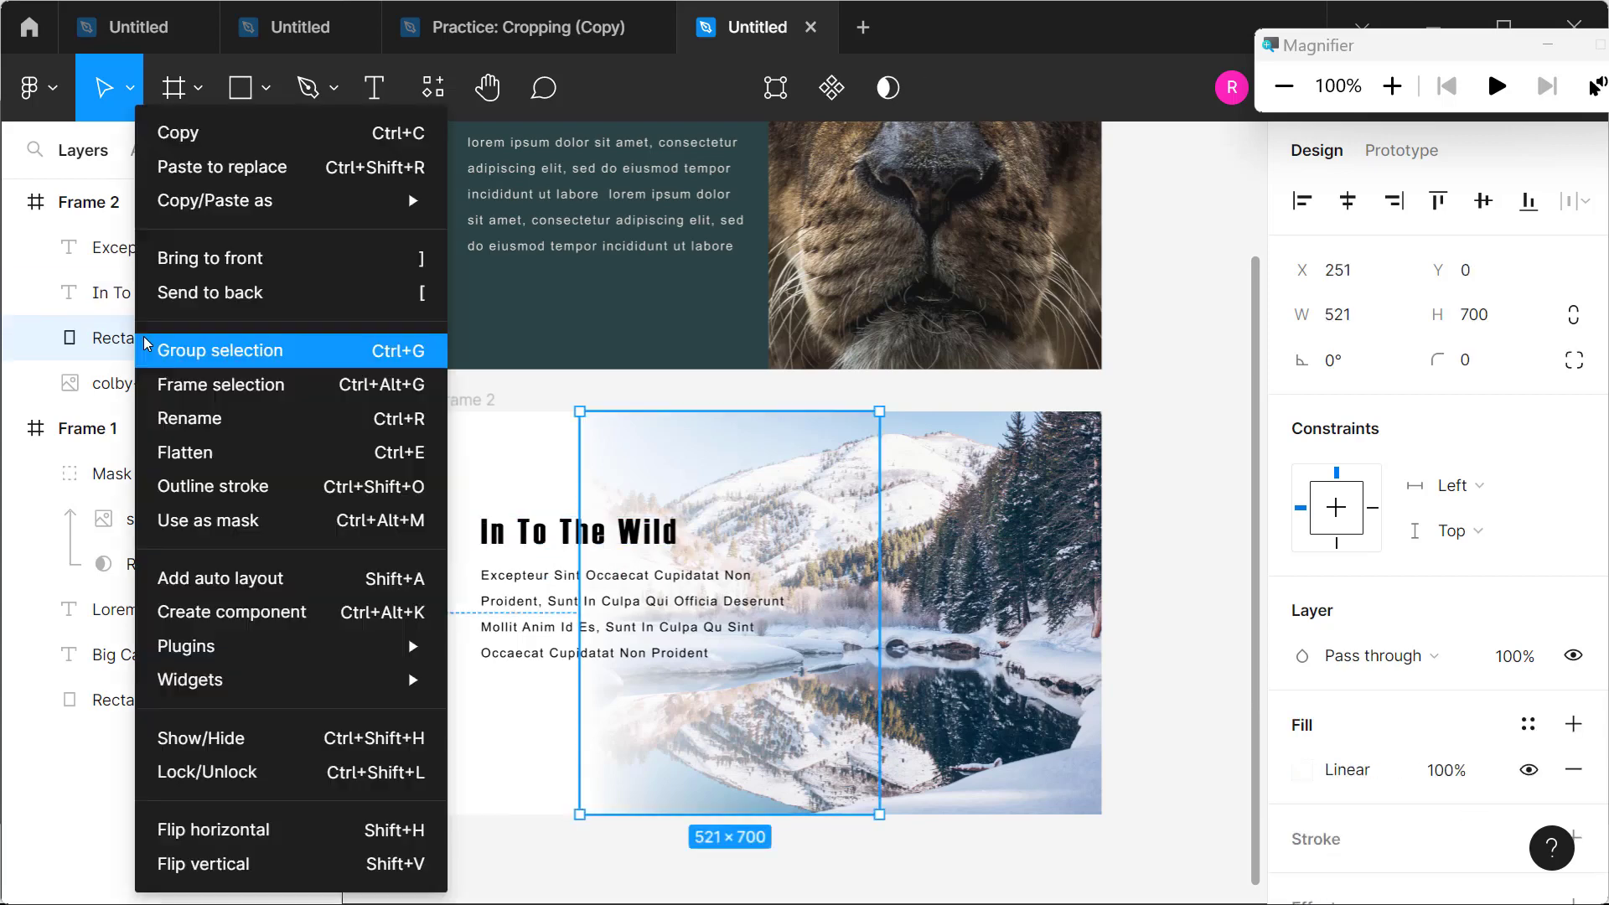
pyautogui.click(112, 306)
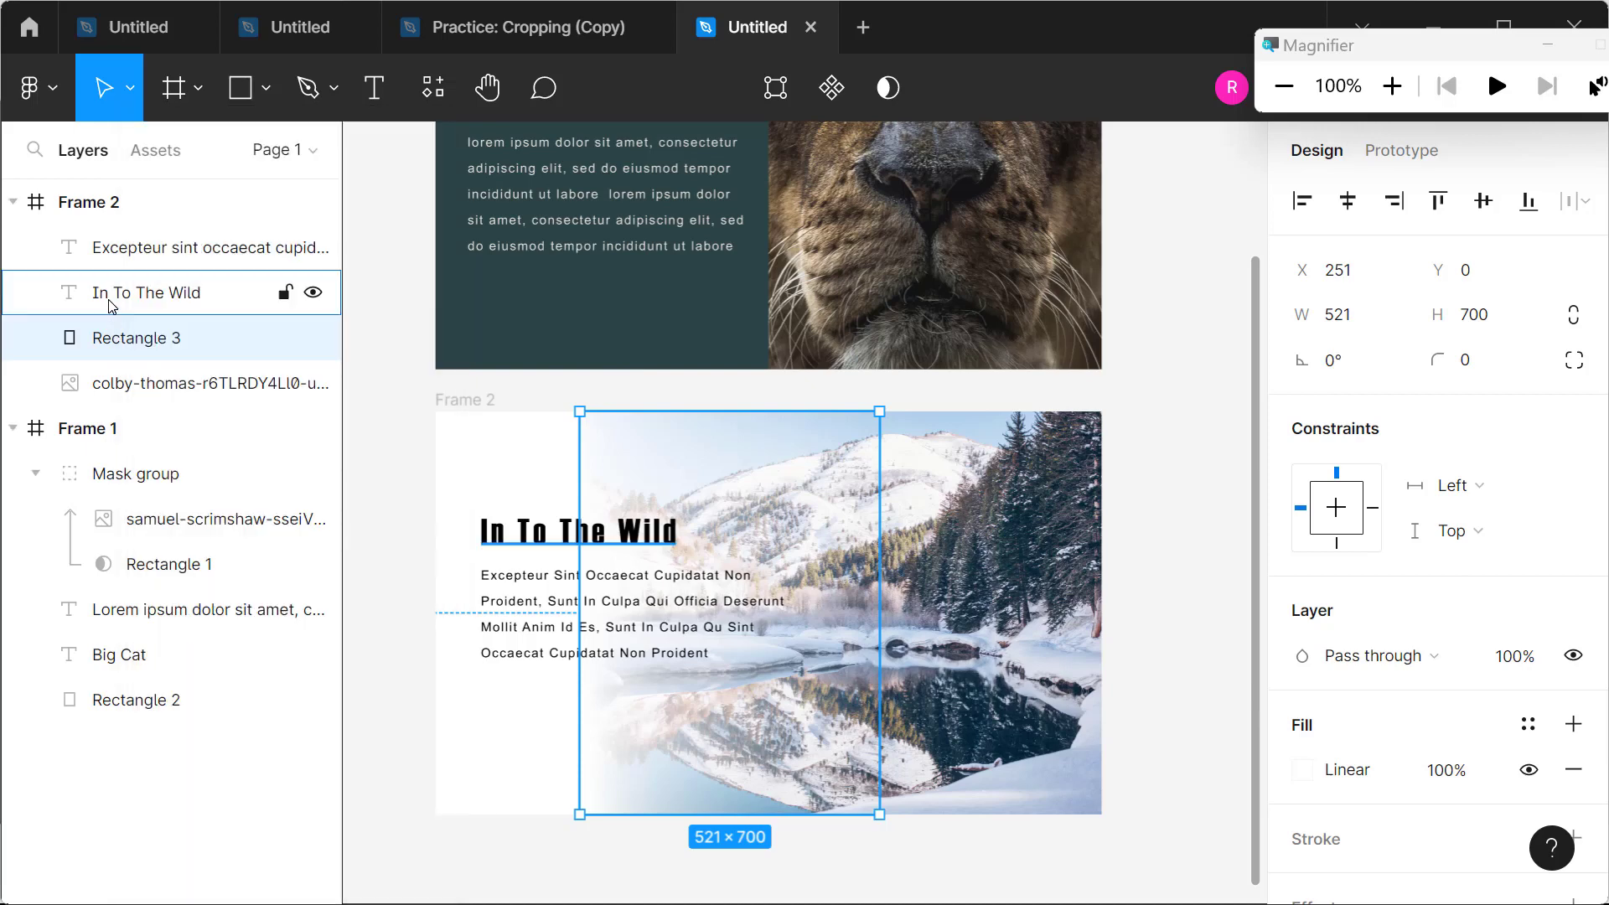
pyautogui.hotkey('ctrl', 'd')
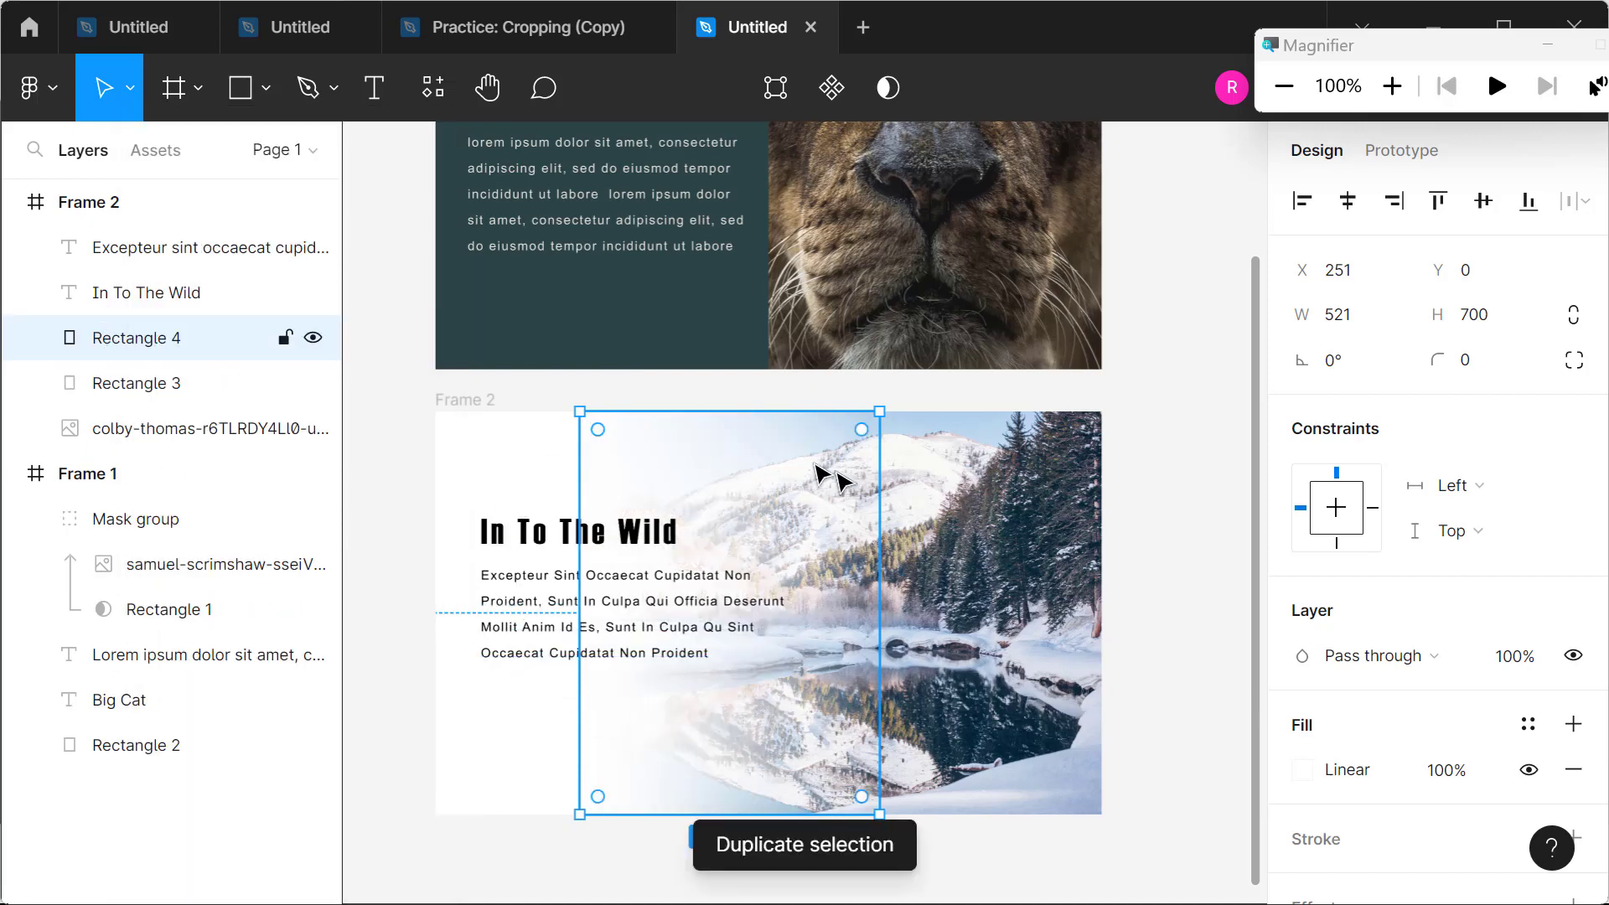
pyautogui.click(528, 475)
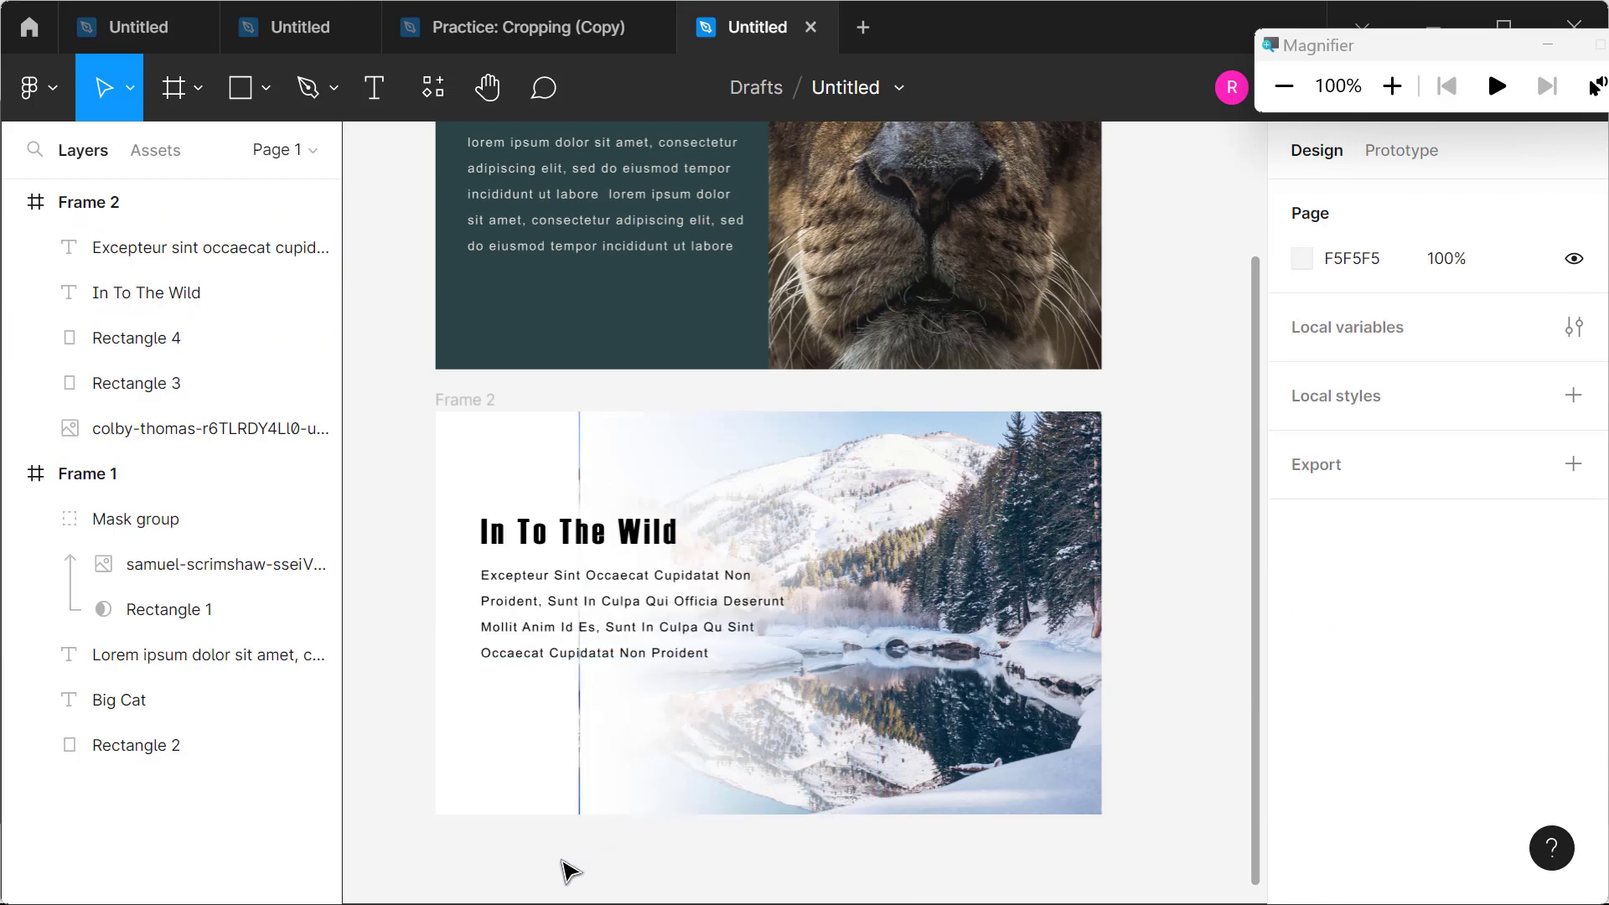
pyautogui.moveTo(707, 706); pyautogui.dragTo(705, 702)
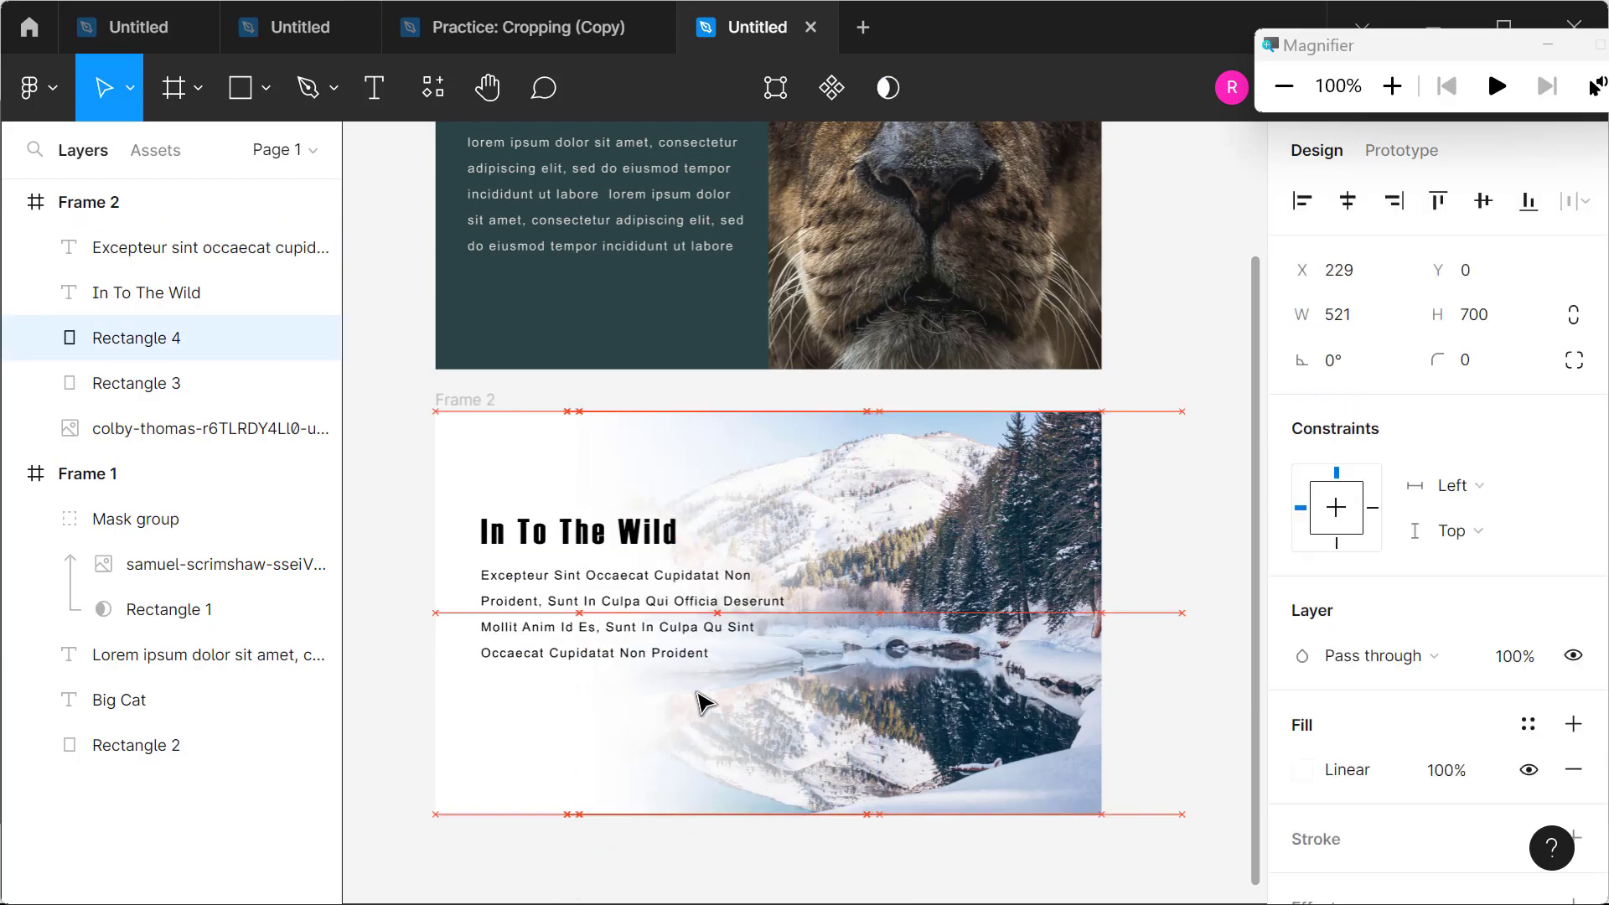
pyautogui.click(558, 819)
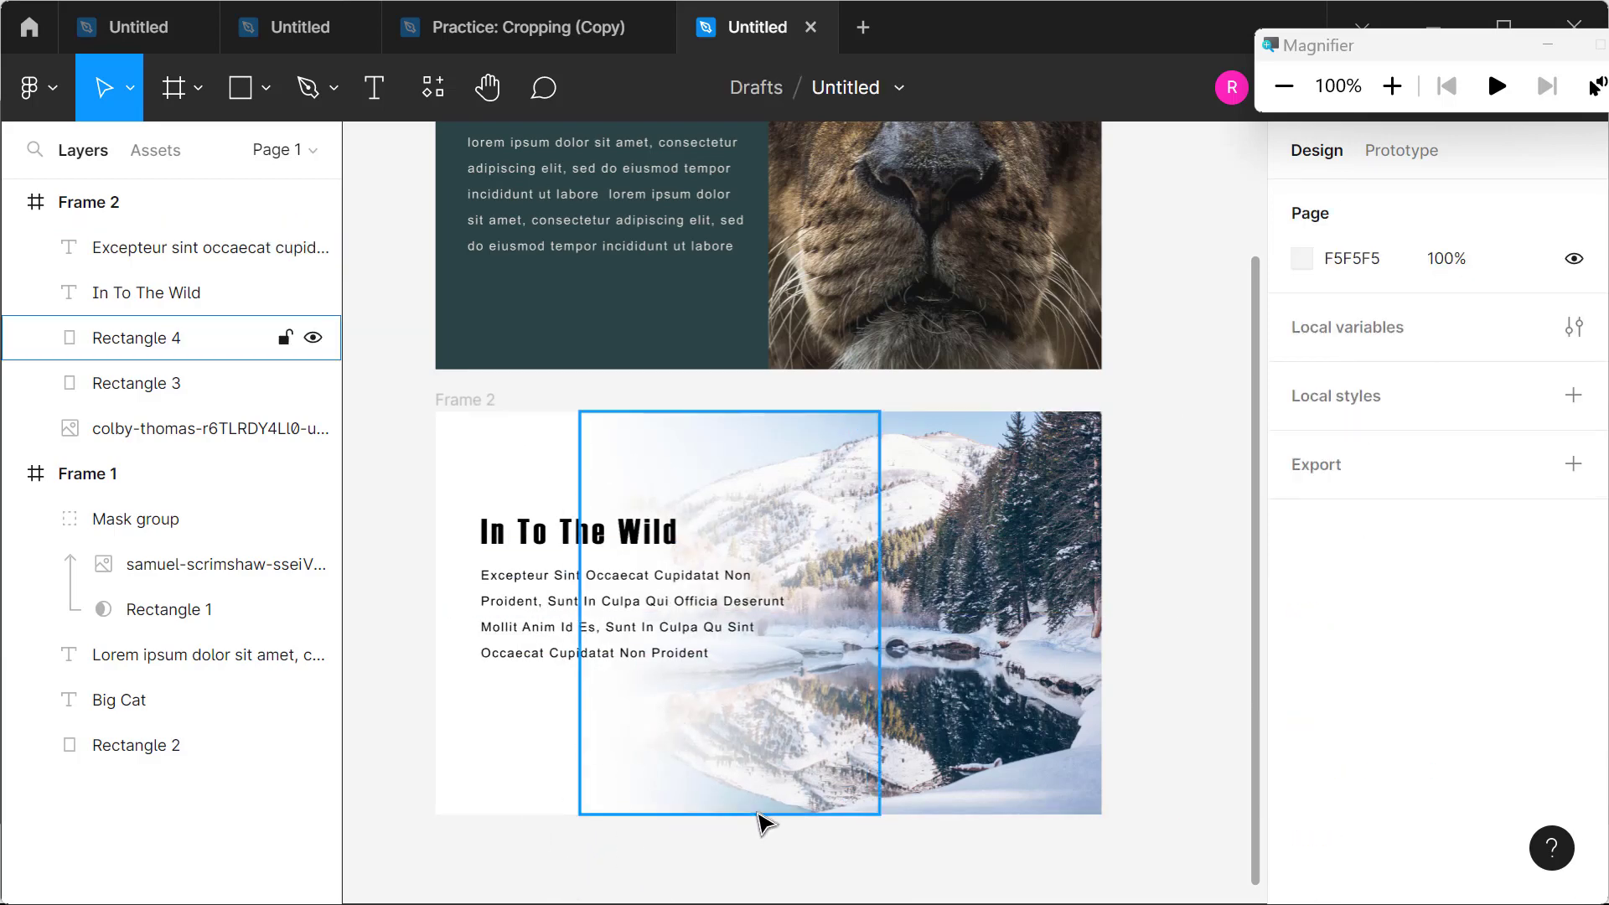
pyautogui.scroll(3, 762, 819)
pyautogui.scroll(-3, 764, 826)
pyautogui.scroll(-3, 758, 847)
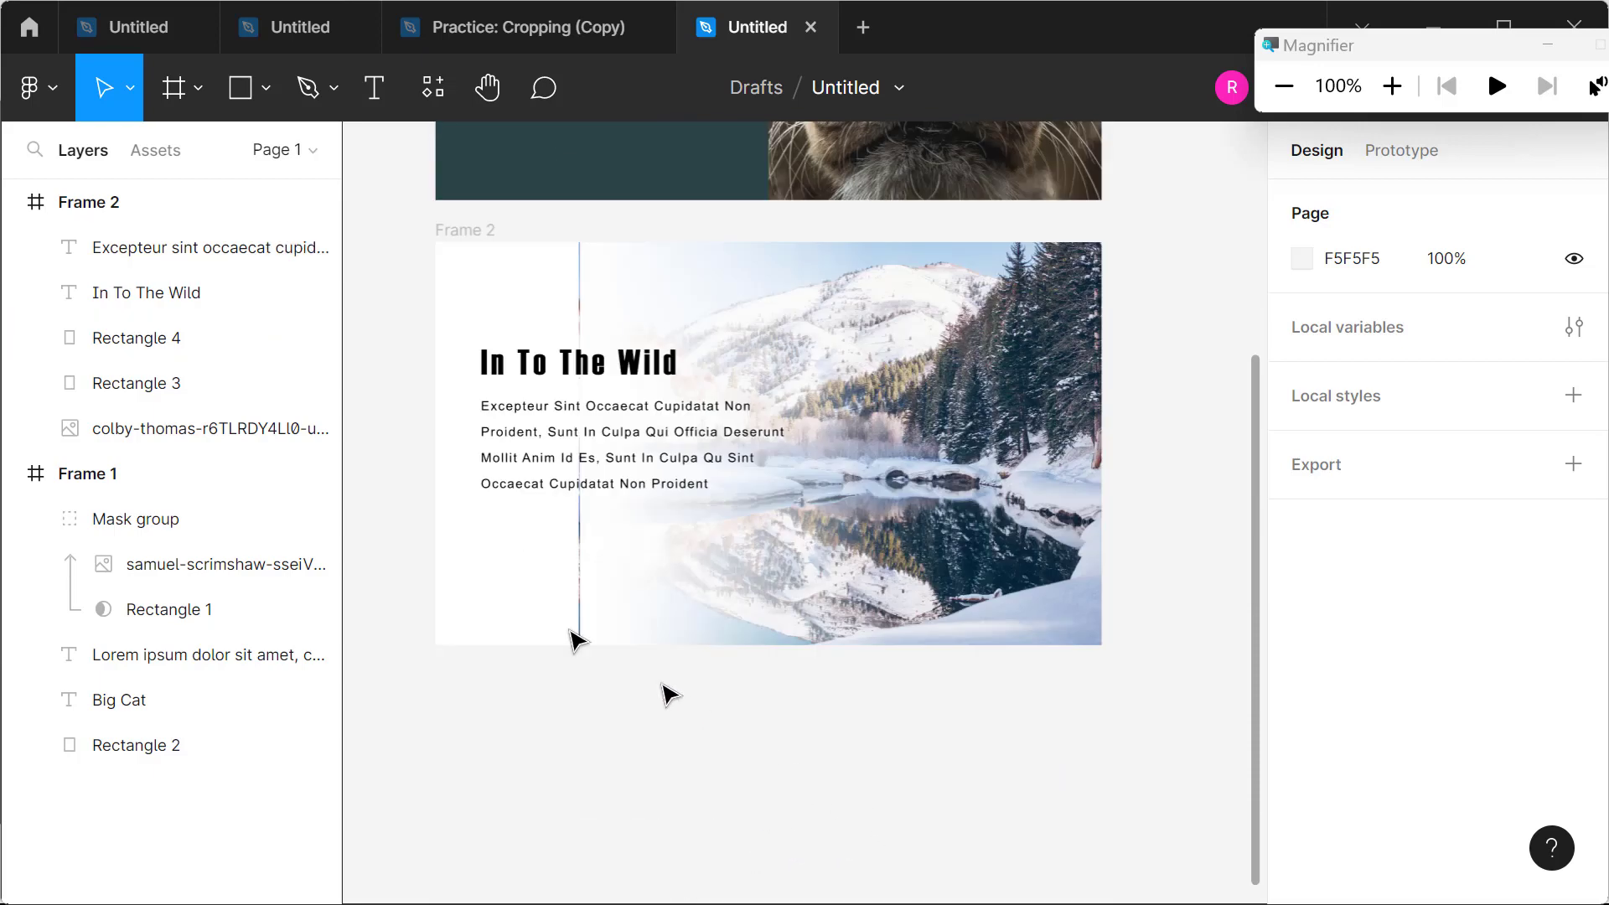
pyautogui.click(160, 338)
pyautogui.keyDown('shift'); pyautogui.click(159, 382); pyautogui.keyUp('shift')
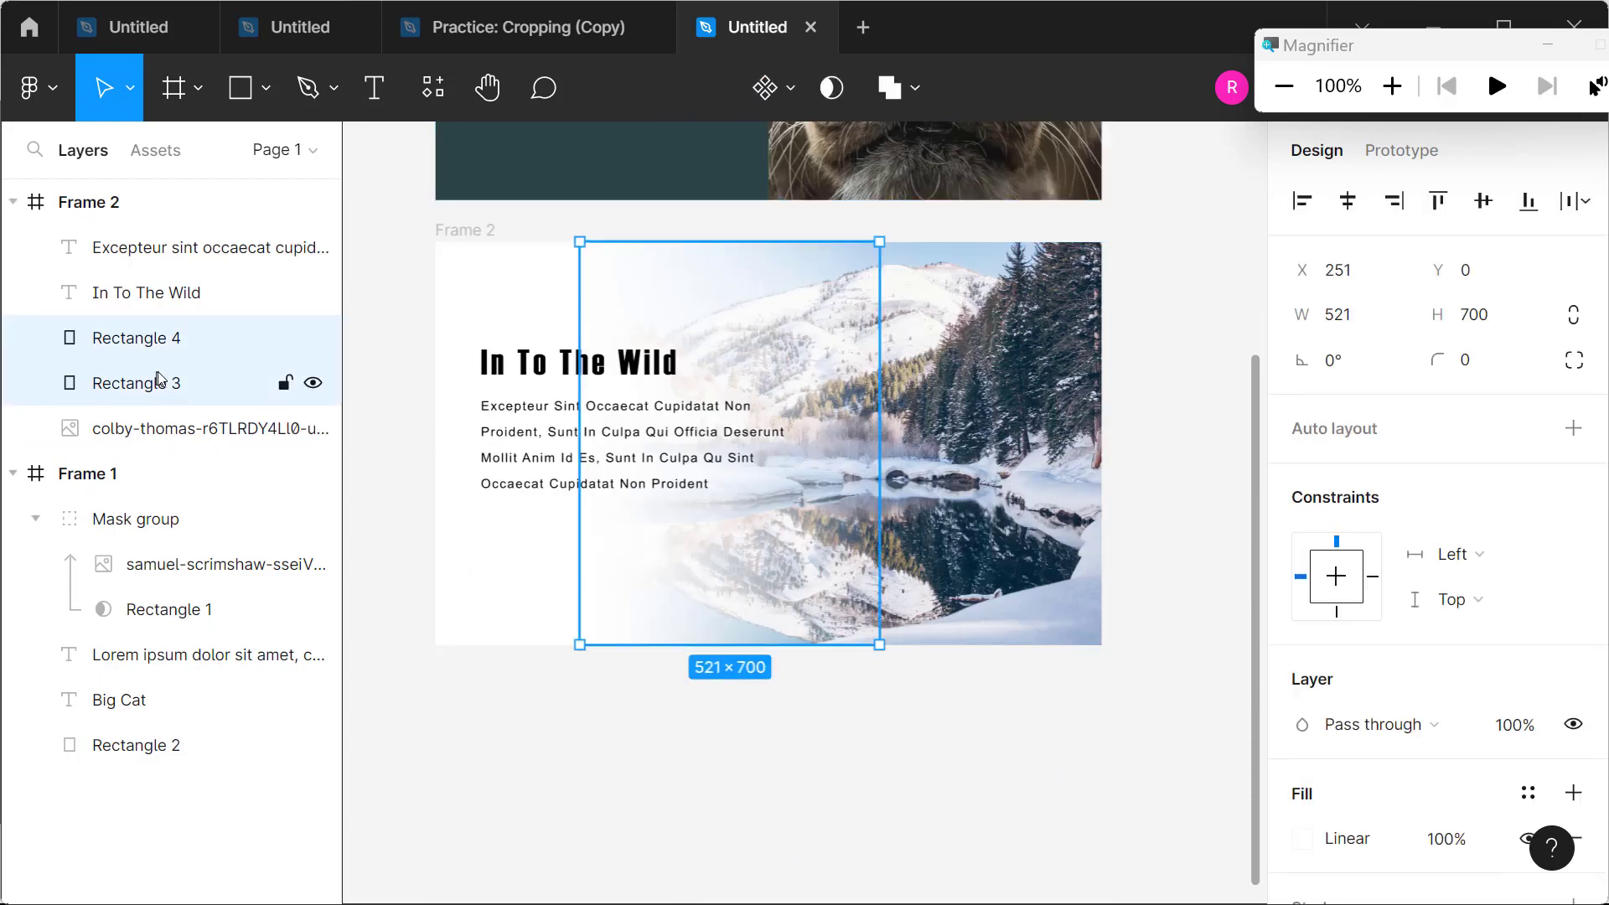
pyautogui.press('Left')
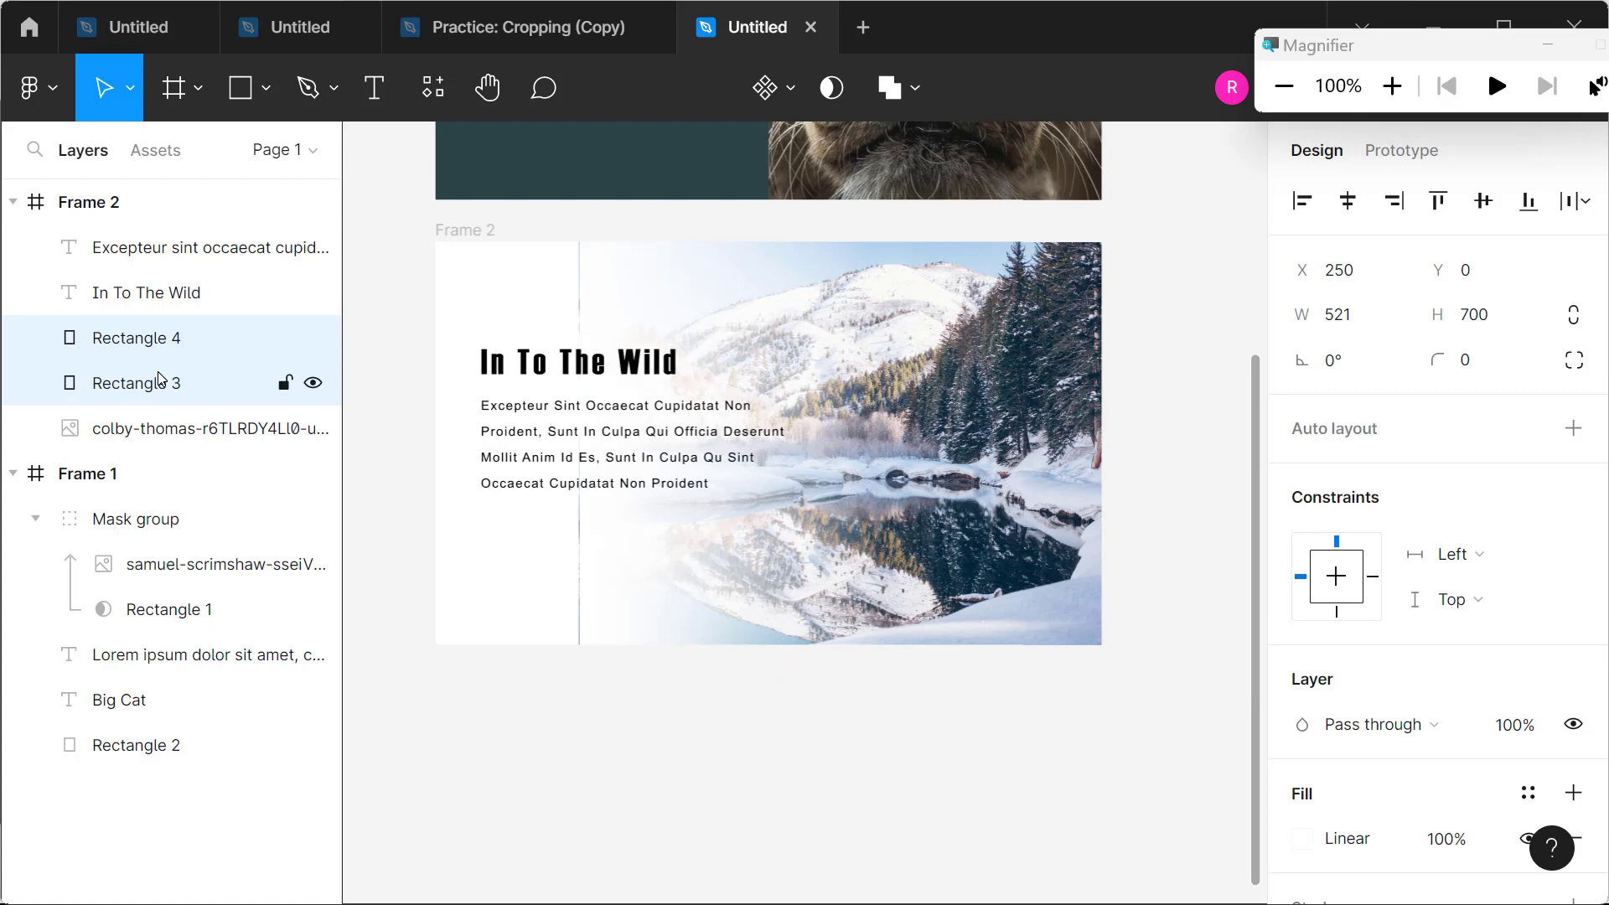
pyautogui.click(587, 801)
pyautogui.keyDown('ctrl'); pyautogui.scroll(2, 611, 793); pyautogui.keyUp('ctrl')
pyautogui.keyDown('ctrl'); pyautogui.scroll(5, 619, 792); pyautogui.keyUp('ctrl')
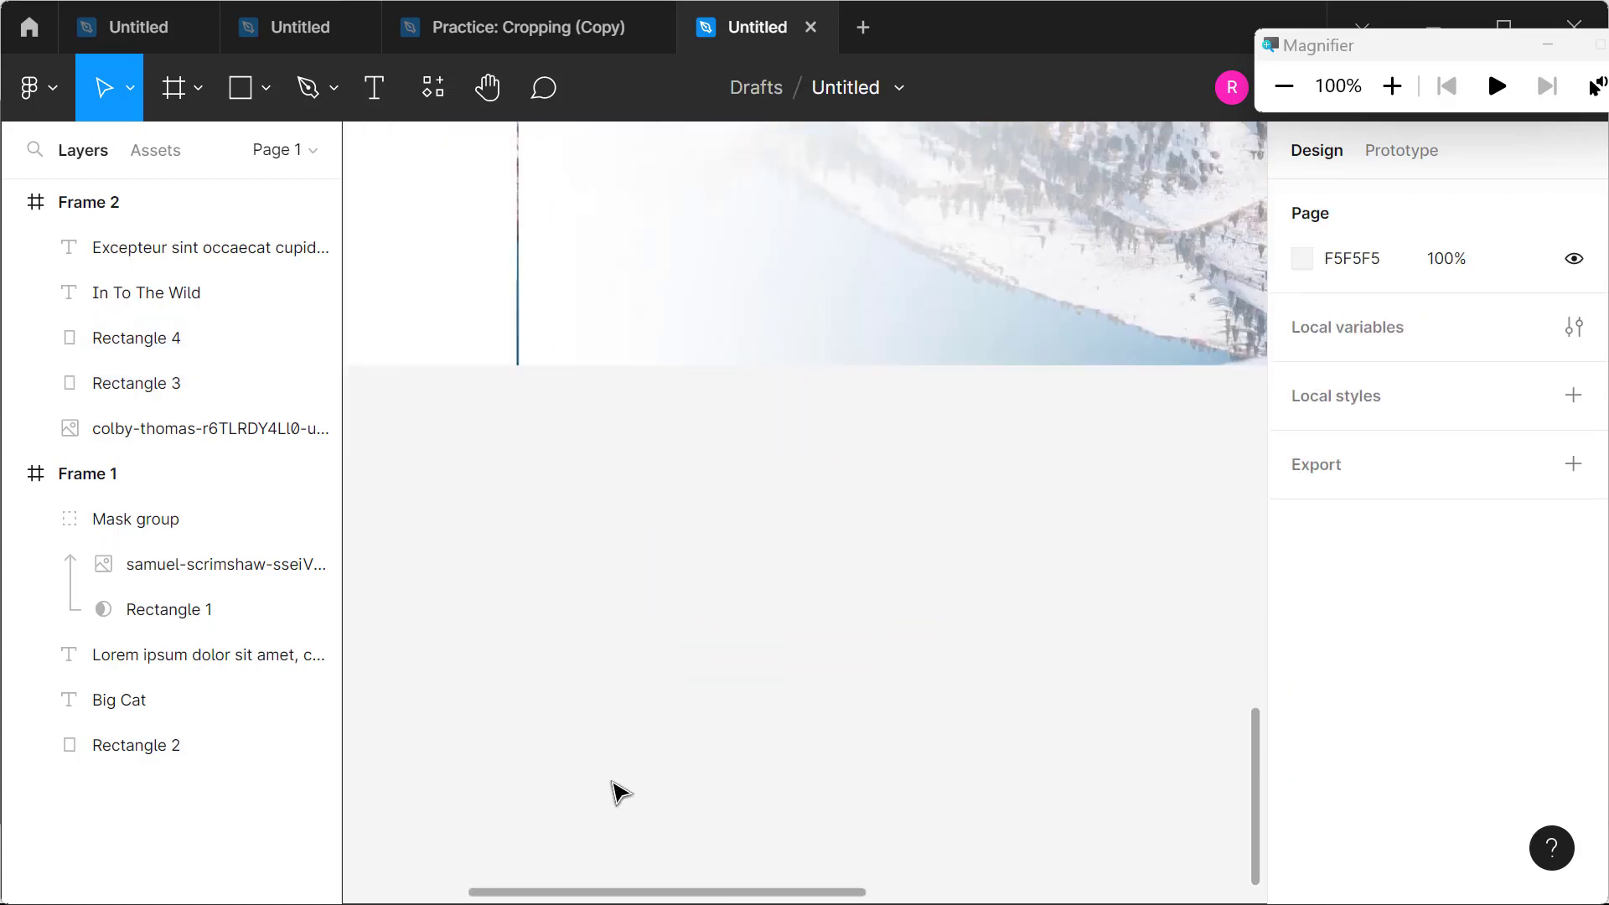
pyautogui.click(616, 359)
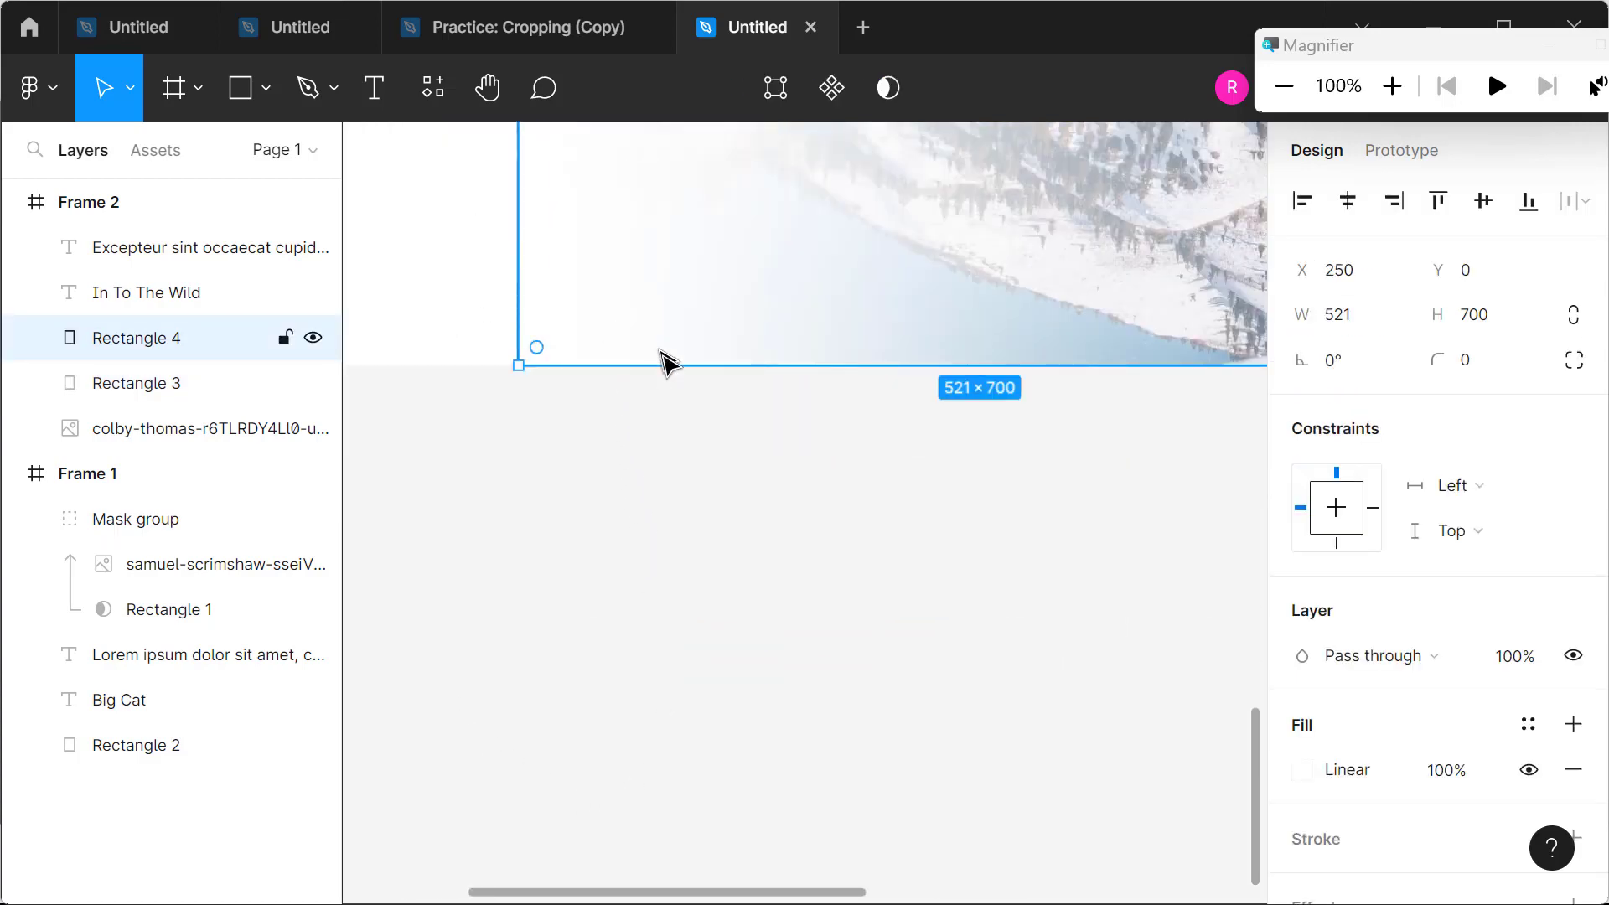
pyautogui.scroll(5, 668, 363)
pyautogui.scroll(-3, 684, 413)
pyautogui.keyDown('ctrl'); pyautogui.scroll(-3, 711, 521); pyautogui.keyUp('ctrl')
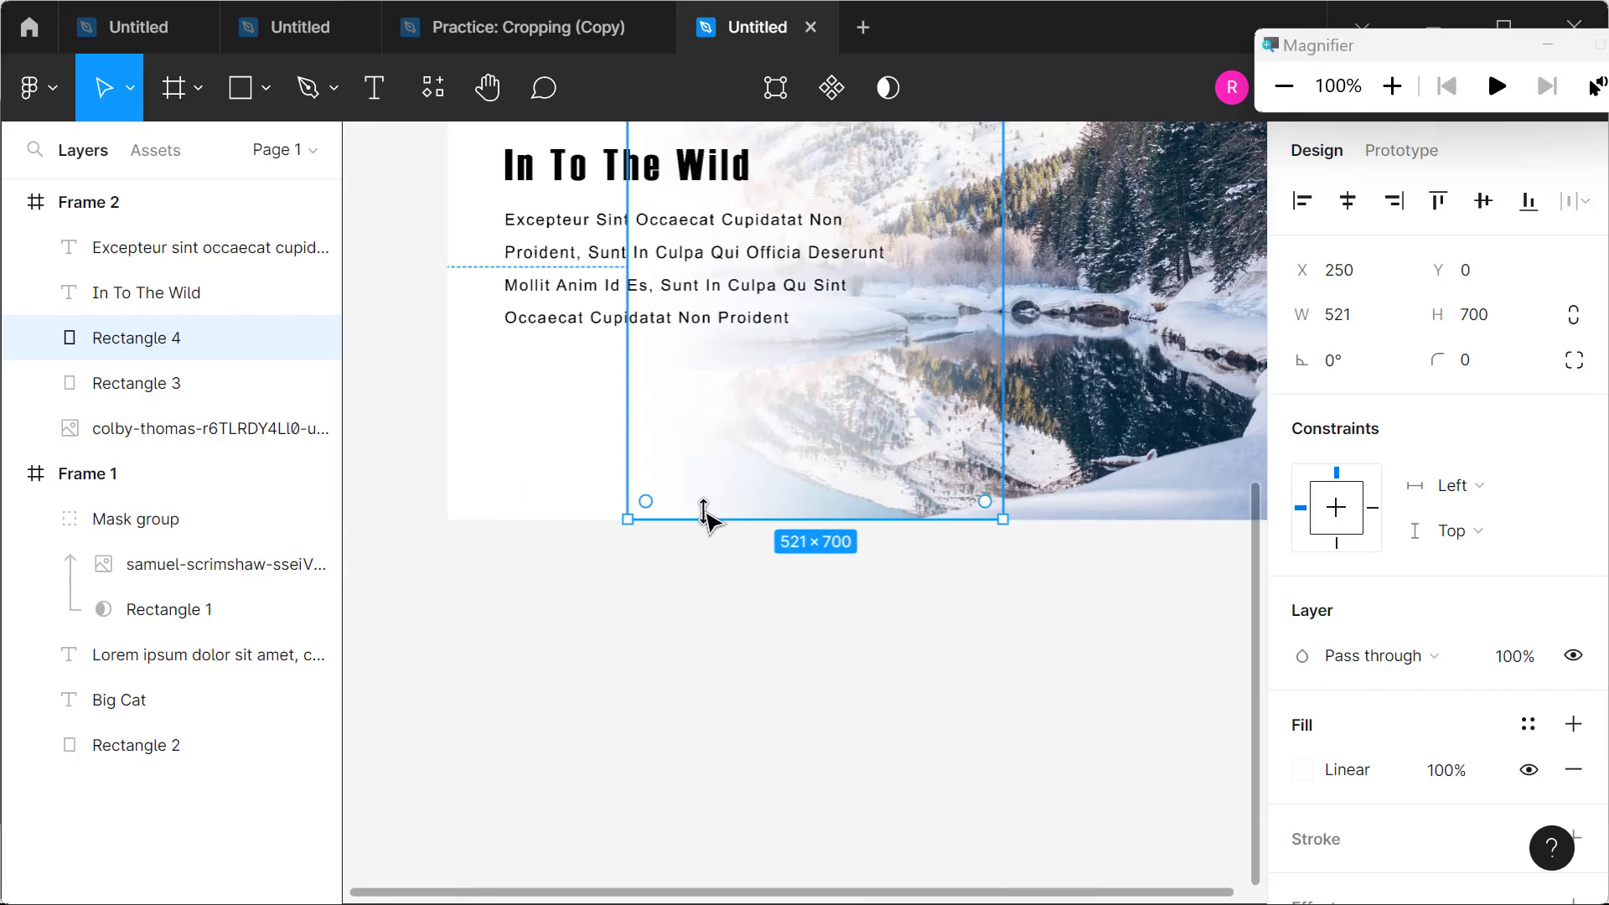
pyautogui.click(749, 677)
pyautogui.keyDown('ctrl'); pyautogui.scroll(-3, 749, 677); pyautogui.keyUp('ctrl')
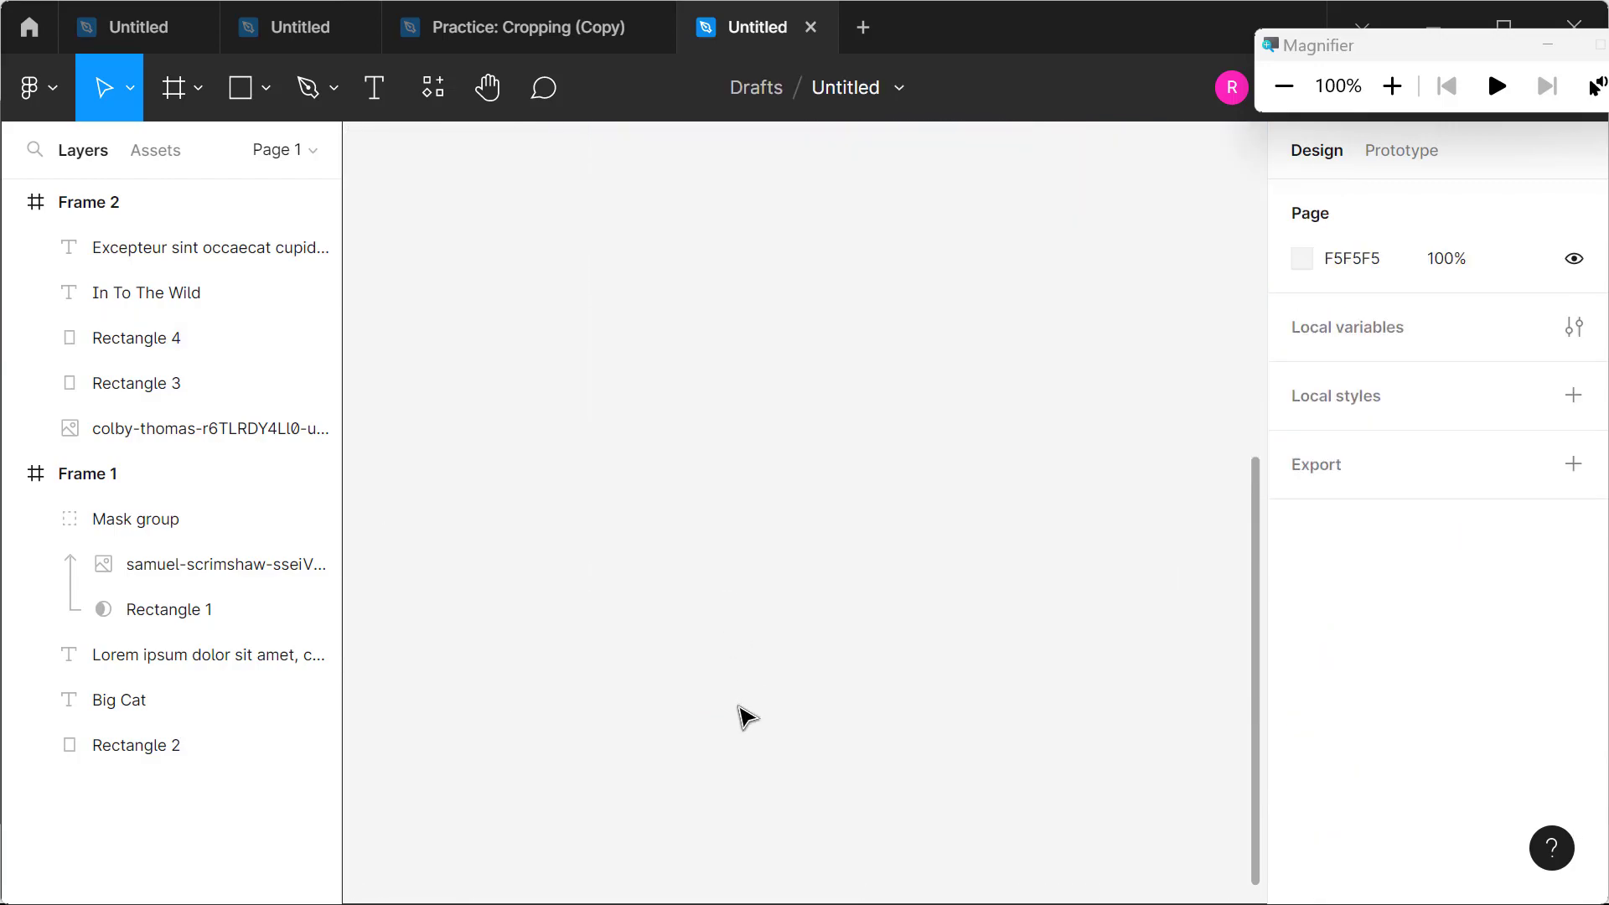
pyautogui.keyDown('ctrl'); pyautogui.scroll(-2, 748, 716); pyautogui.keyUp('ctrl')
pyautogui.keyDown('ctrl'); pyautogui.scroll(5, 746, 720); pyautogui.keyUp('ctrl')
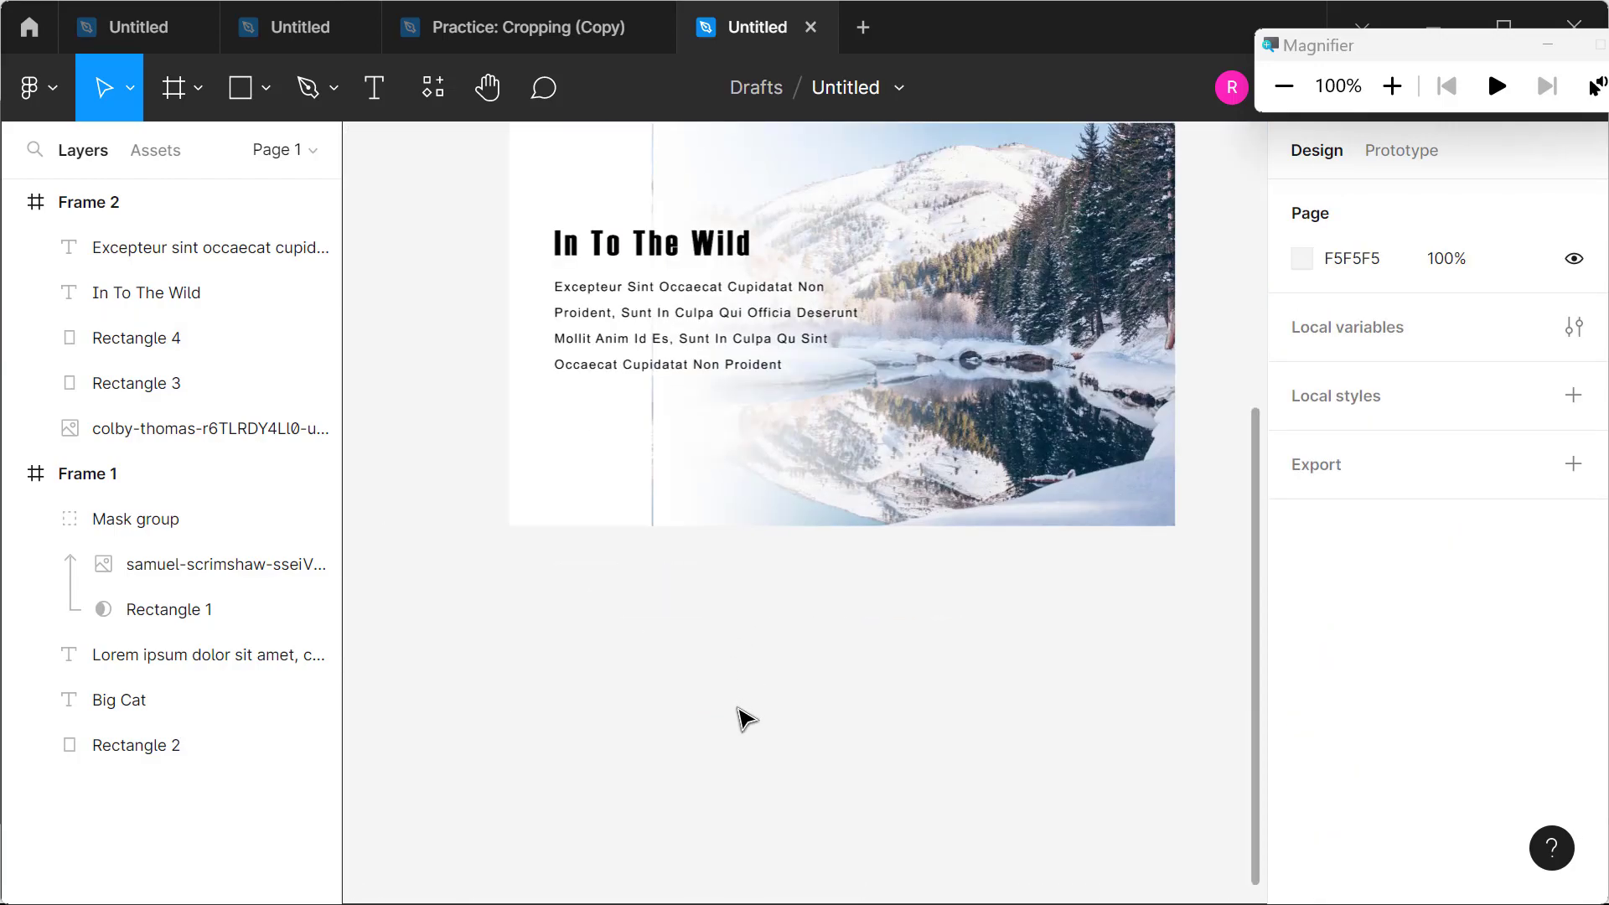
pyautogui.scroll(3, 668, 758)
pyautogui.hscroll(2, 668, 759)
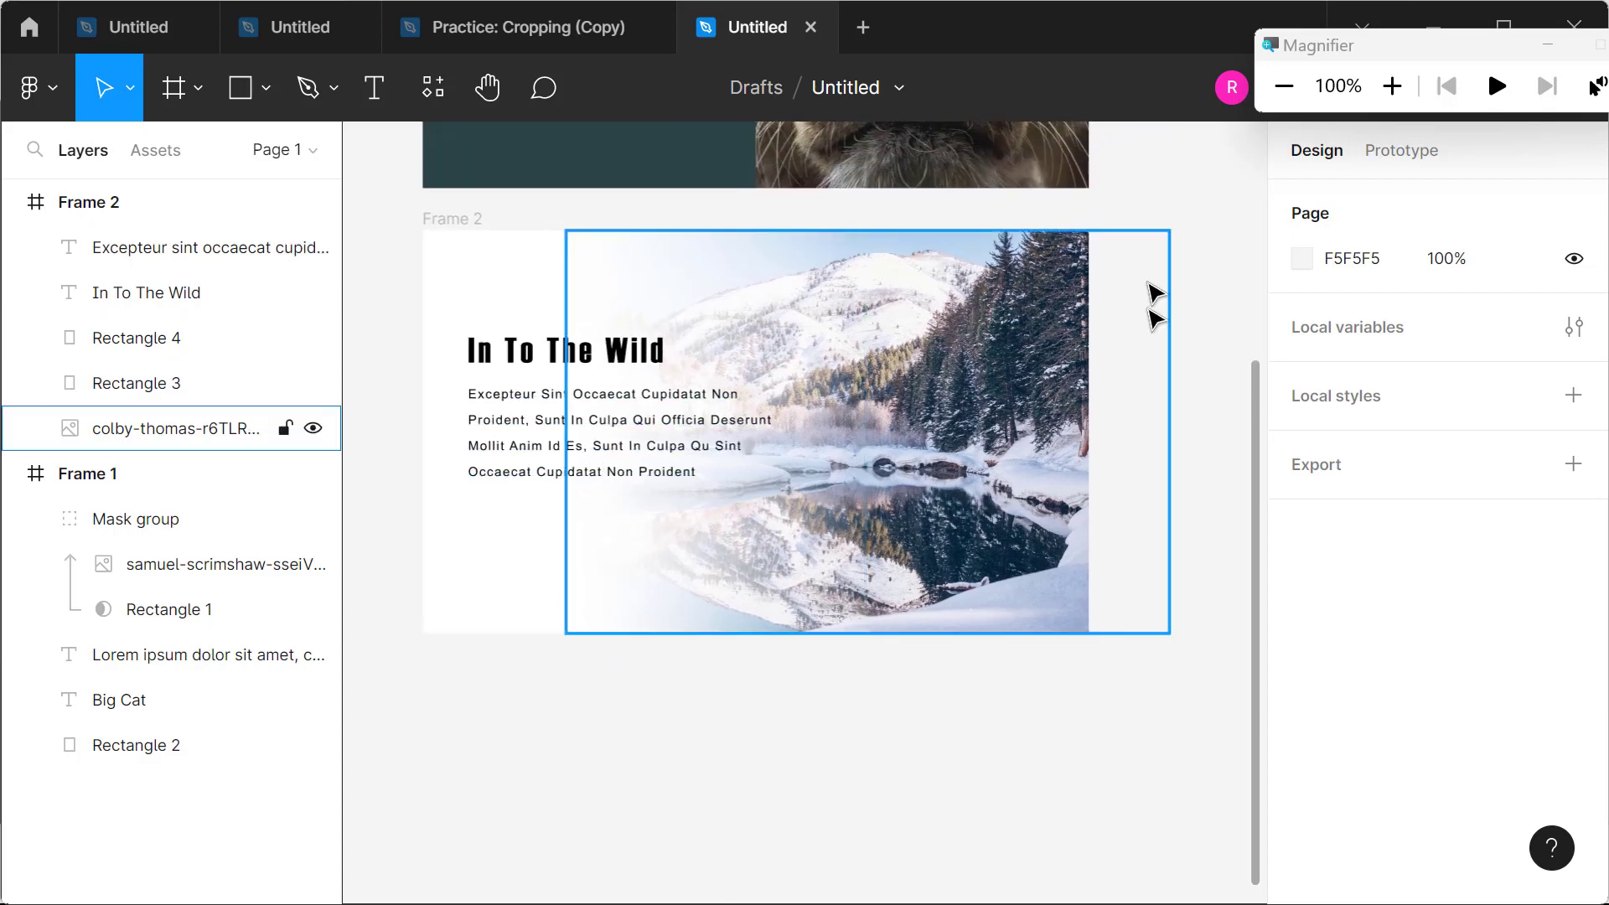
pyautogui.hotkey('ctrl', 'z')
pyautogui.click(662, 783)
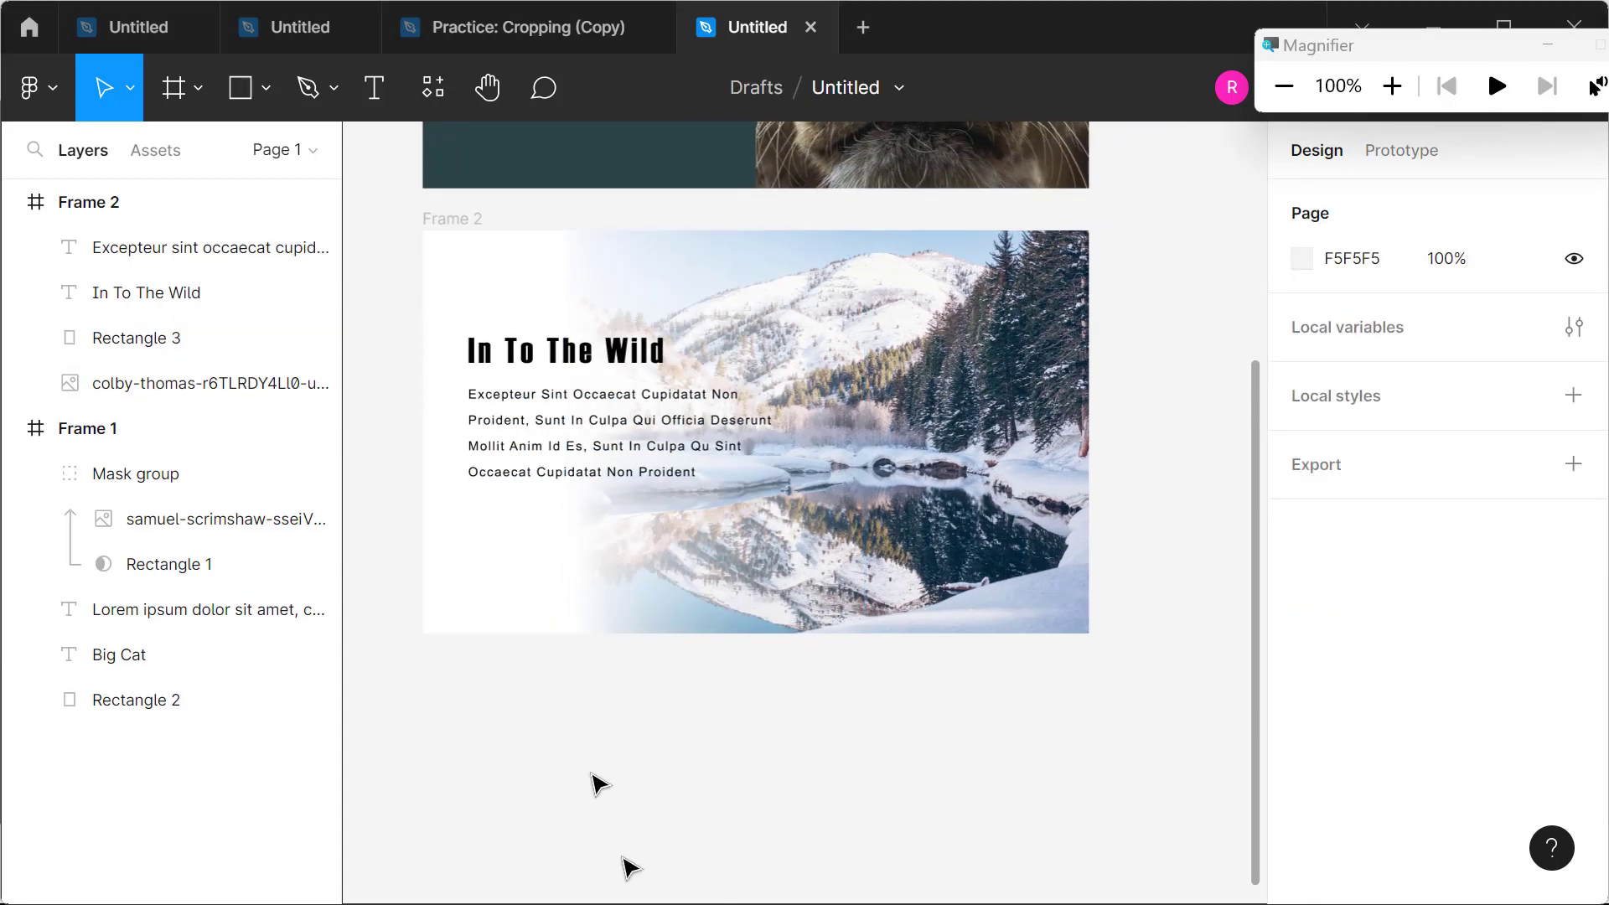
# Step: Resize Rectangle 3 to 499 wide and preview the narrower fade
pyautogui.click(682, 608)
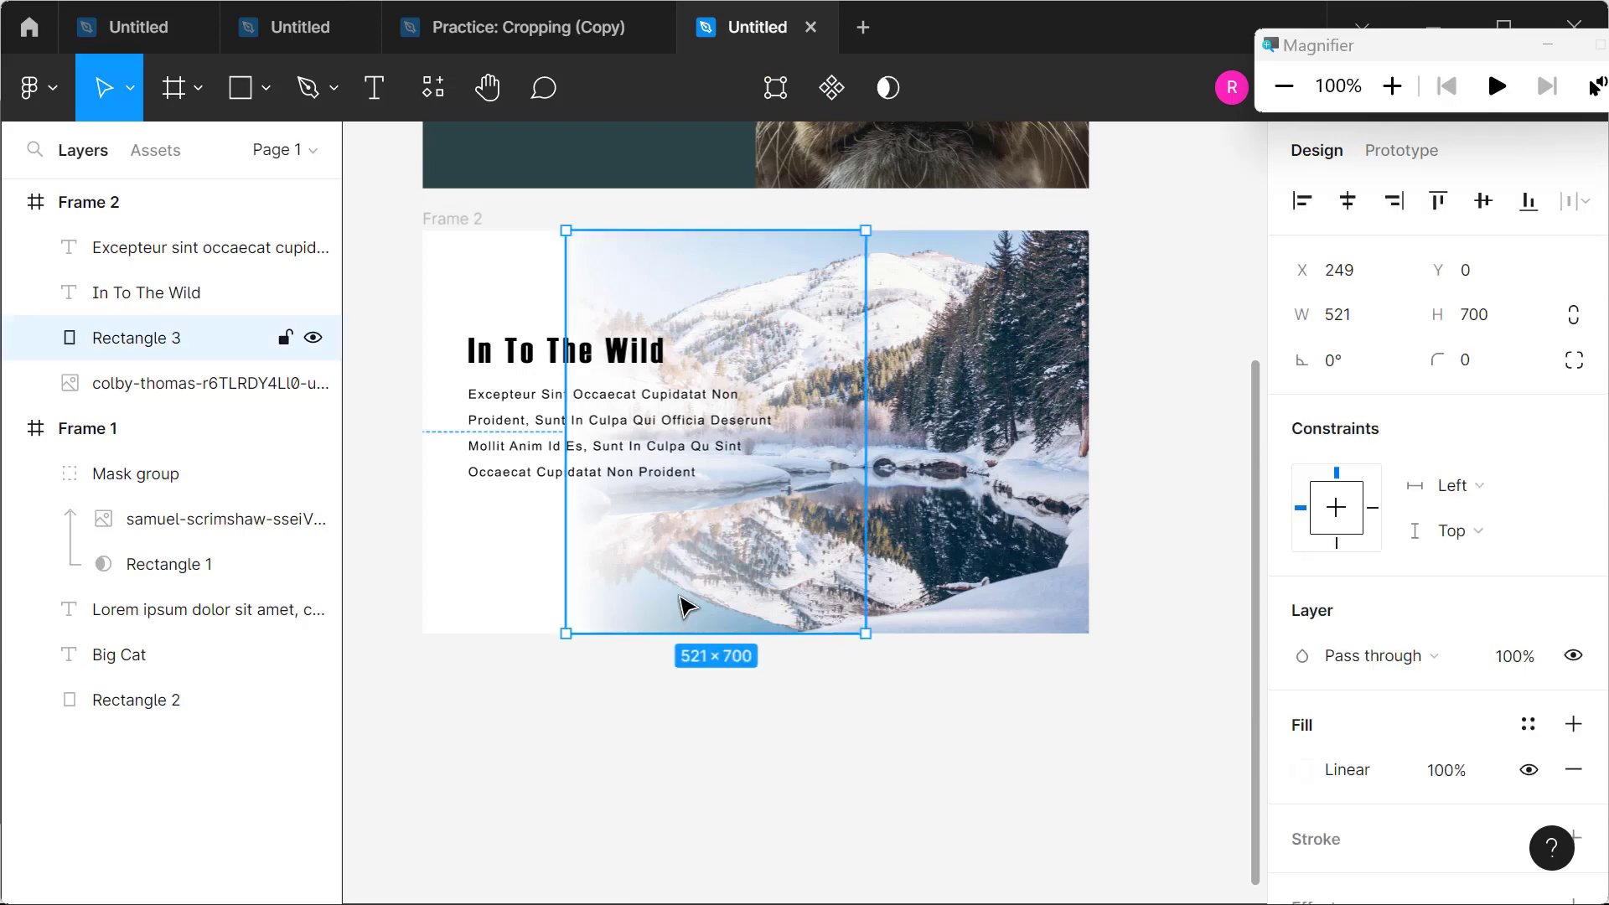
pyautogui.moveTo(872, 517); pyautogui.dragTo(891, 542)
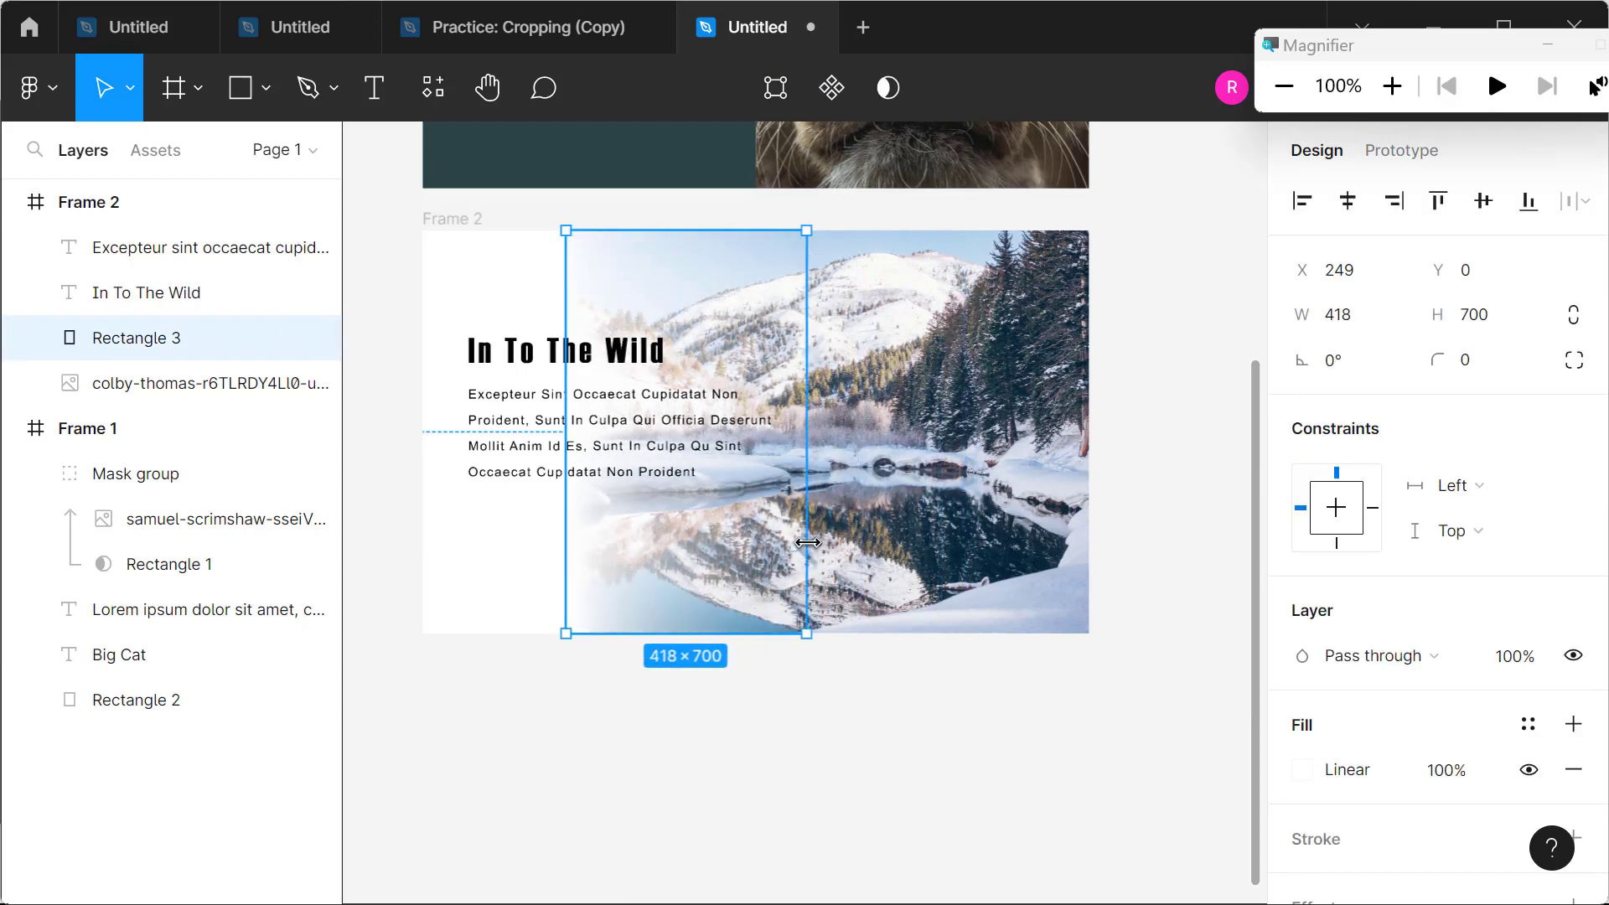
pyautogui.moveTo(891, 543); pyautogui.dragTo(853, 587)
pyautogui.click(592, 762)
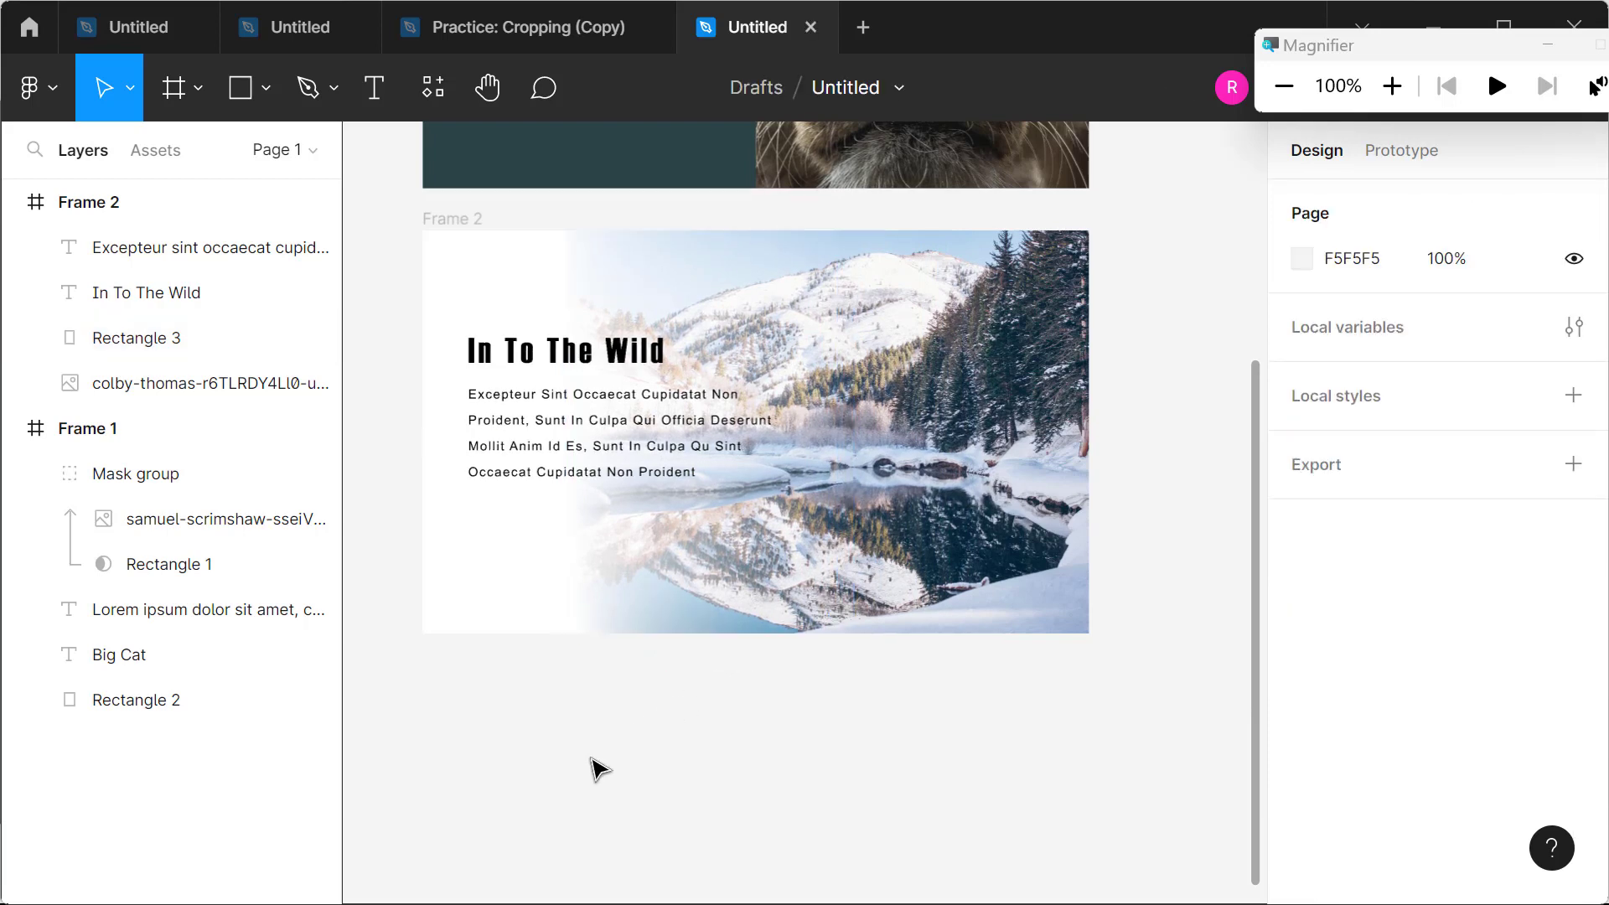
# Step: Duplicate Rectangle 3 as Rectangle 4 to deepen the fade
pyautogui.click(682, 600)
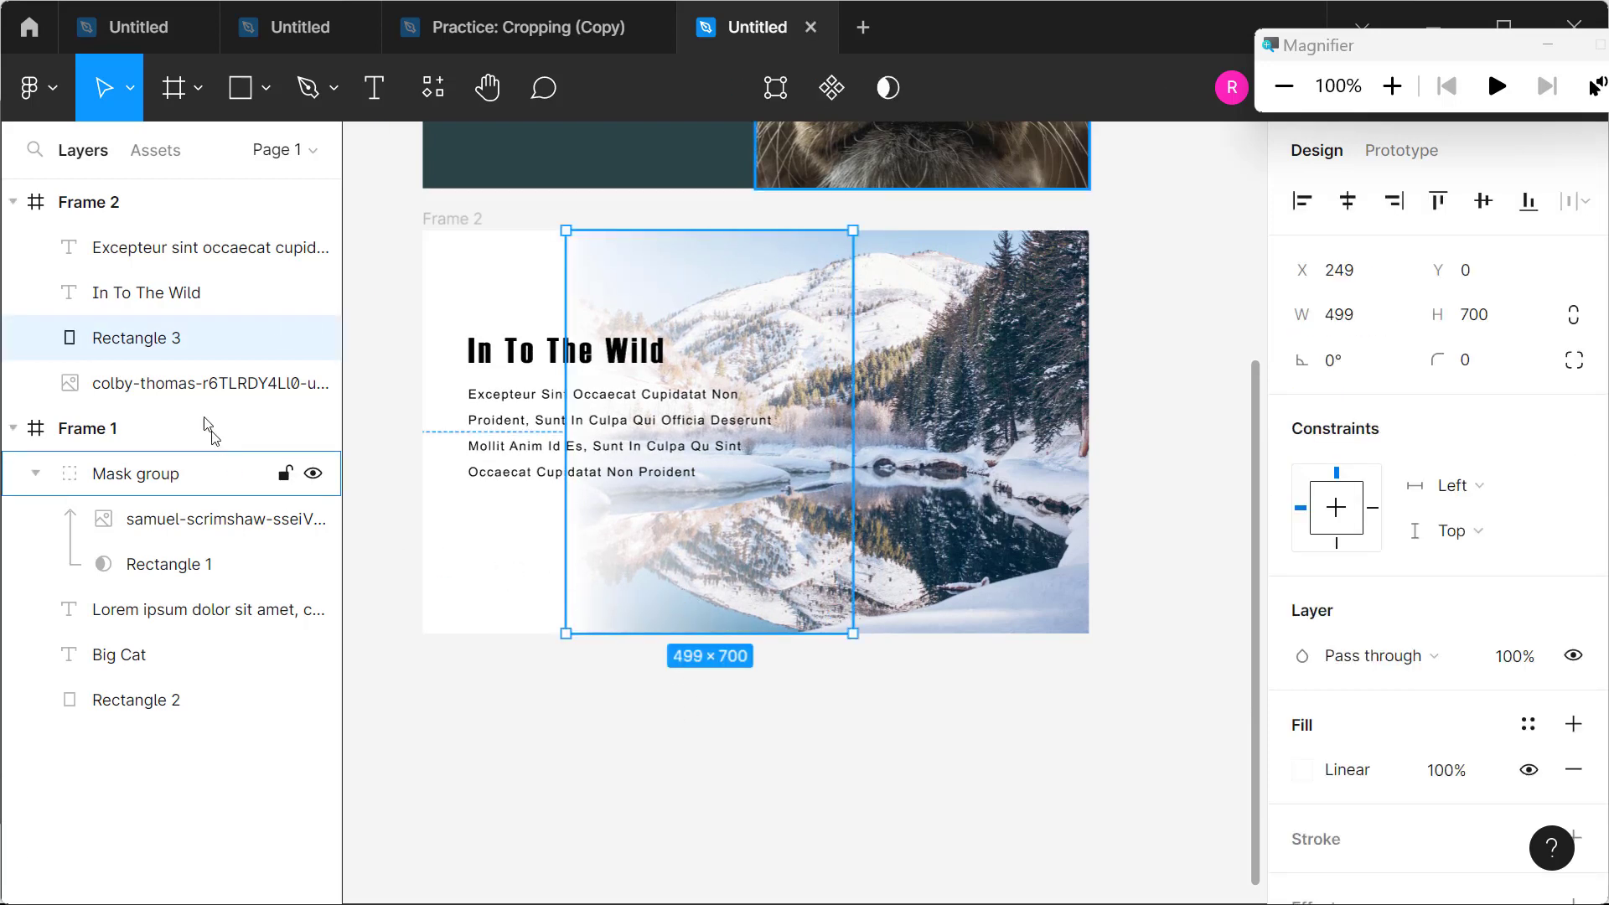
pyautogui.rightClick(143, 340)
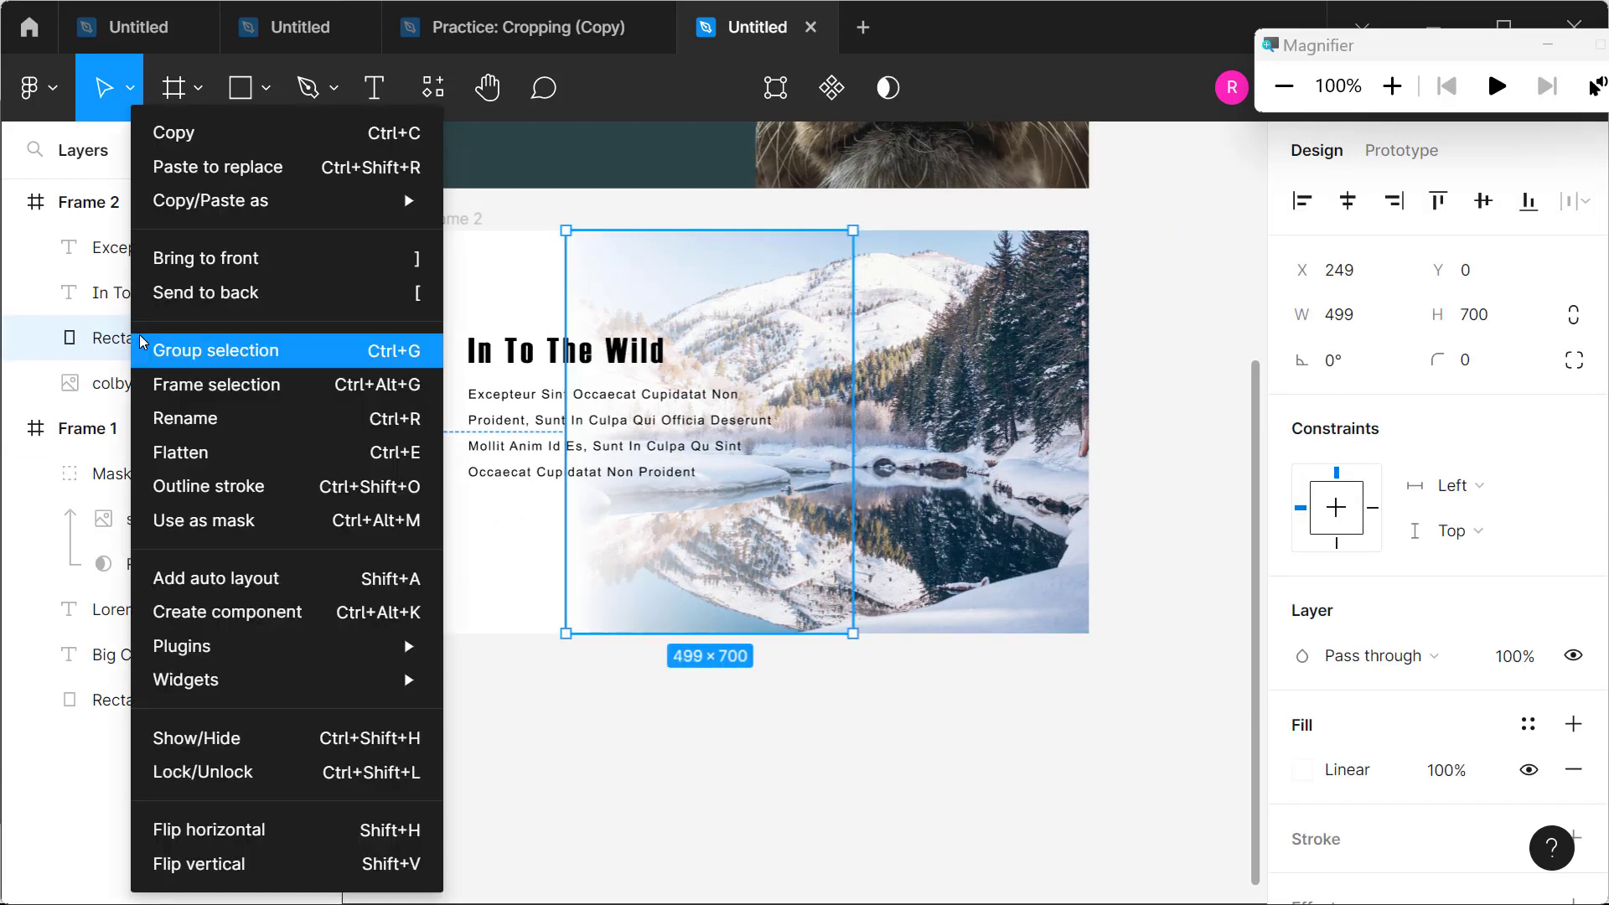
pyautogui.click(627, 803)
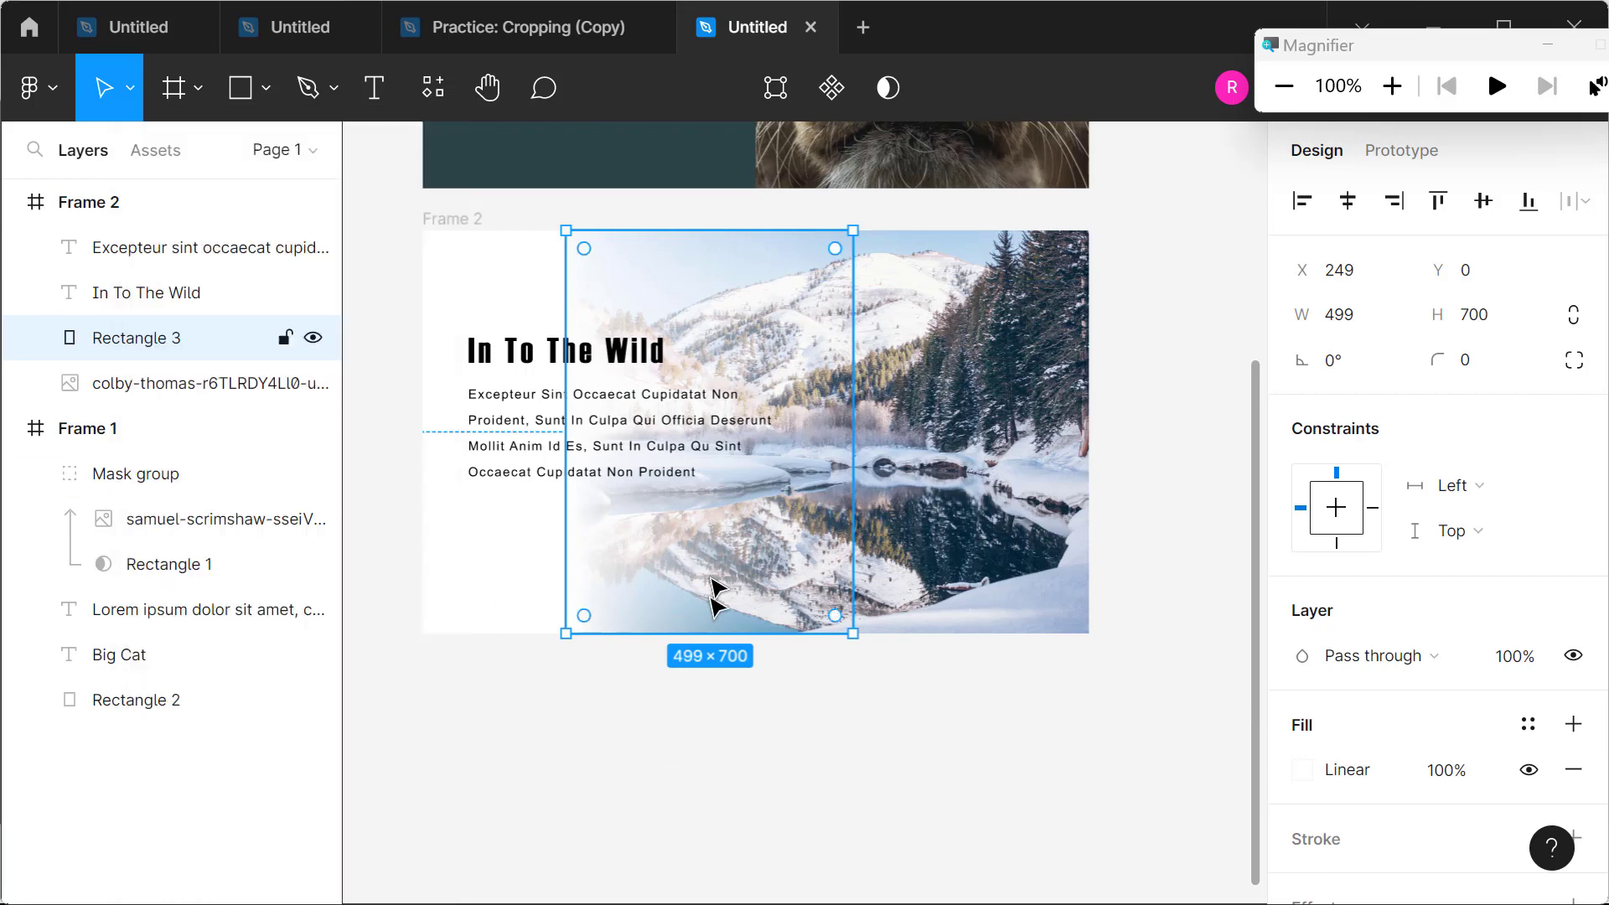
pyautogui.hotkey('ctrl', 'd')
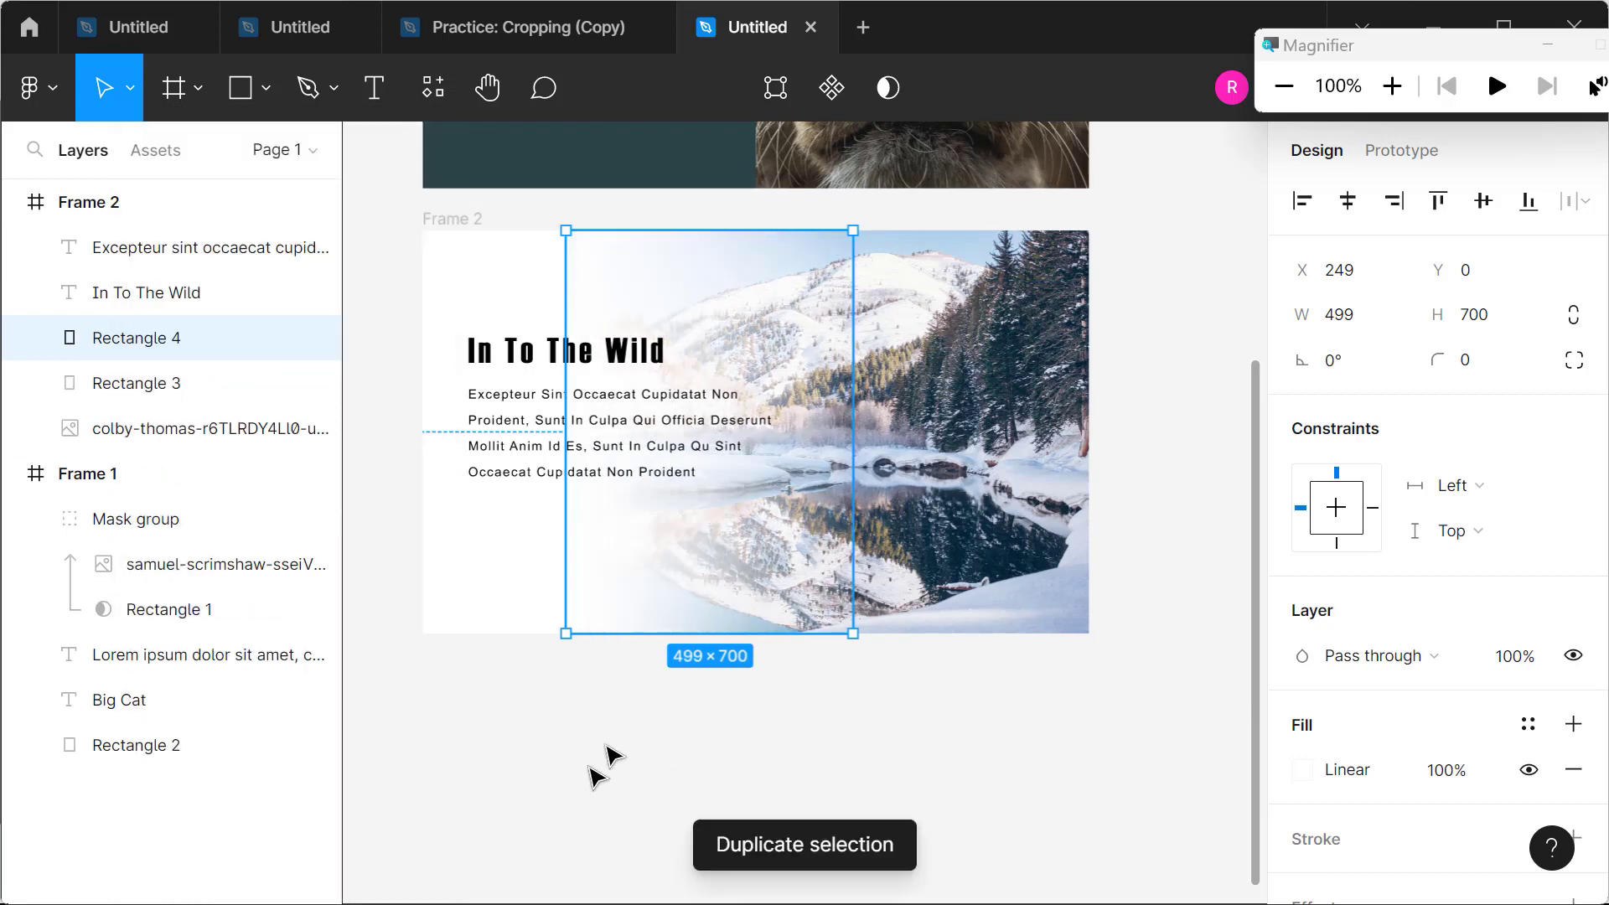
pyautogui.click(587, 795)
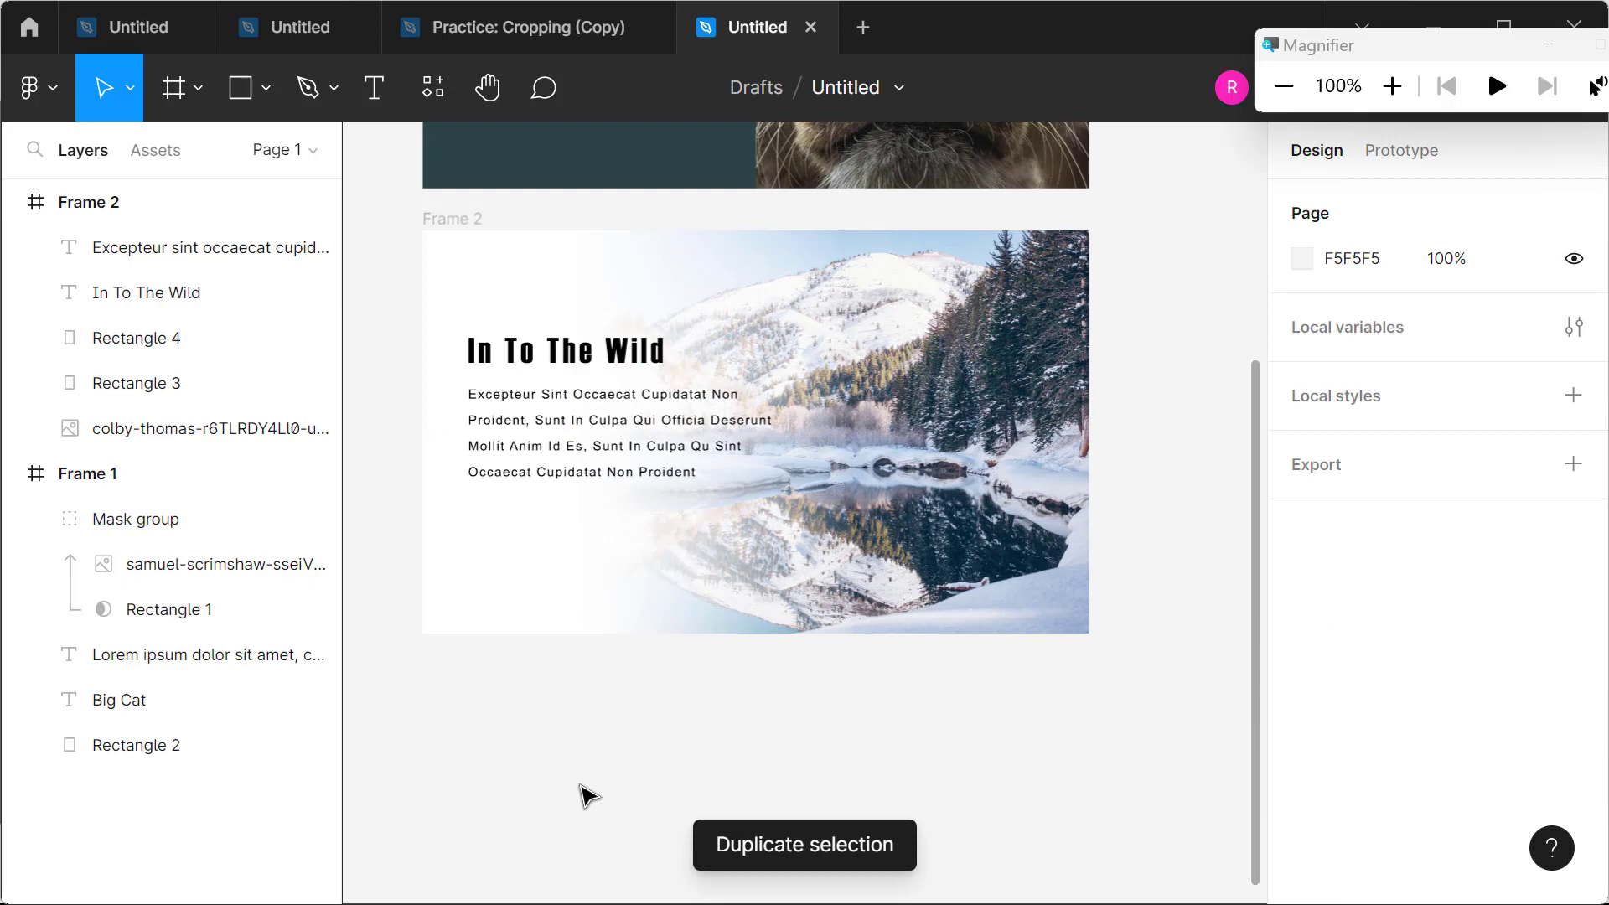